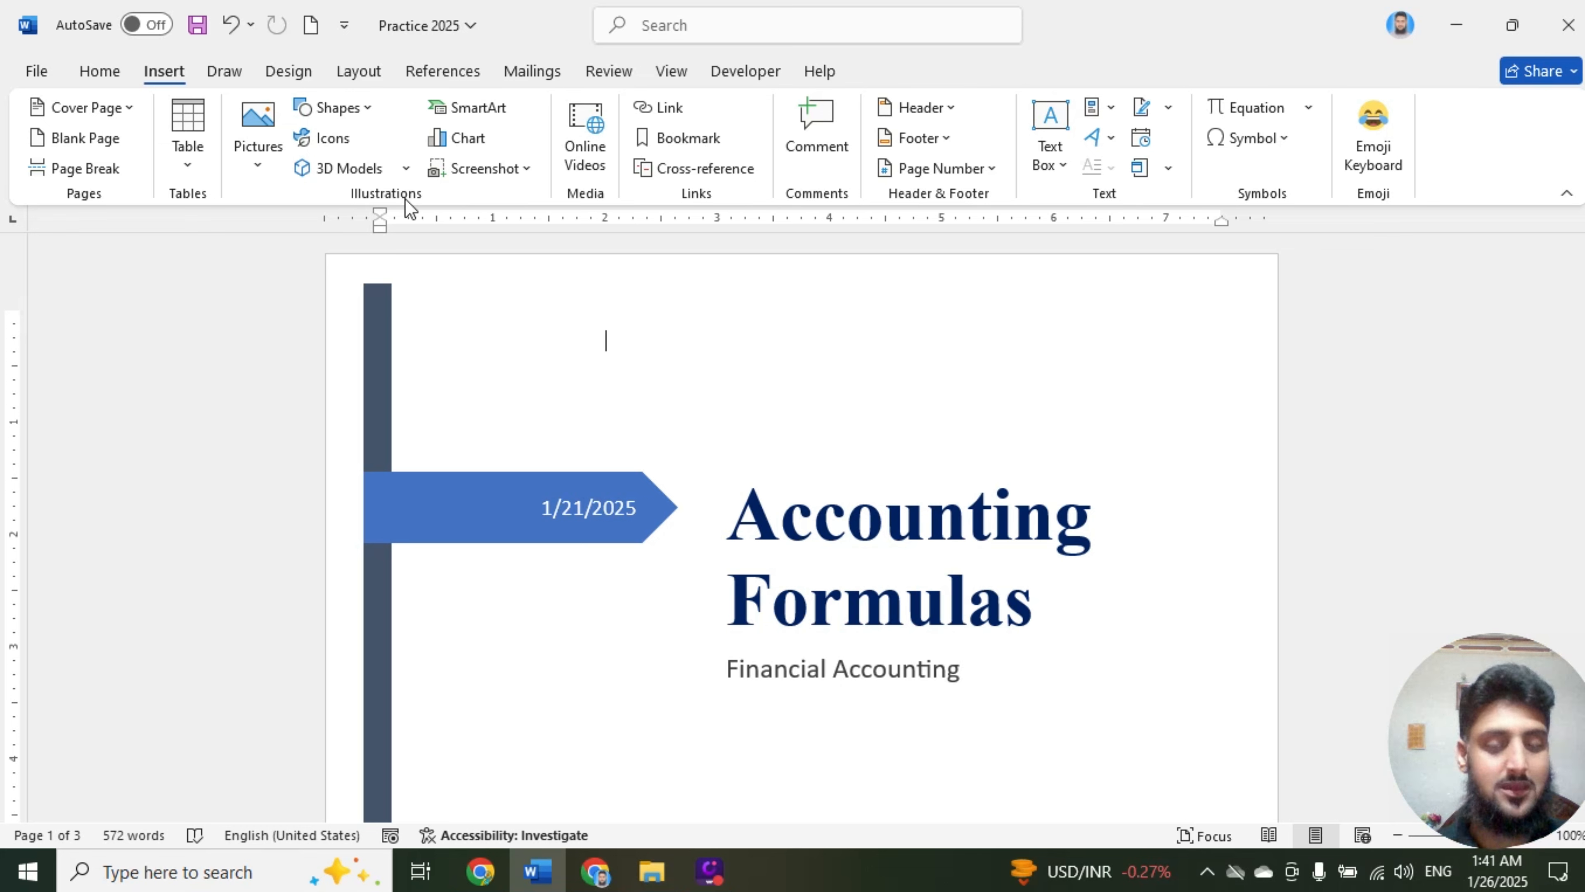
# Place the text cursor on the empty line below the last paragraph on page 3
pyautogui.scroll(-10, 754, 449)
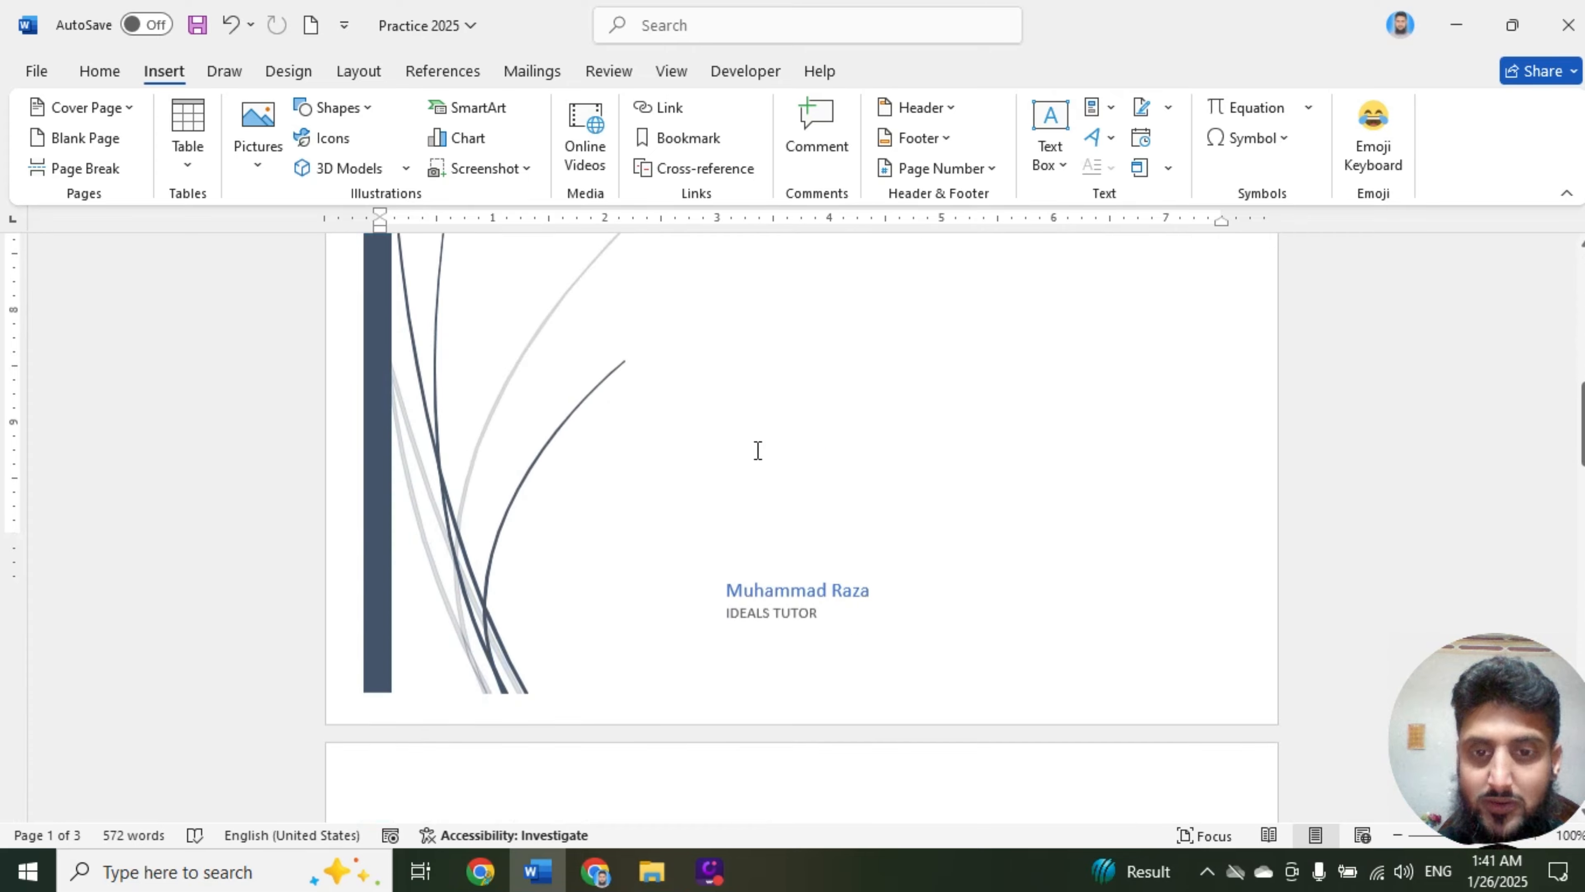
pyautogui.scroll(-20, 758, 449)
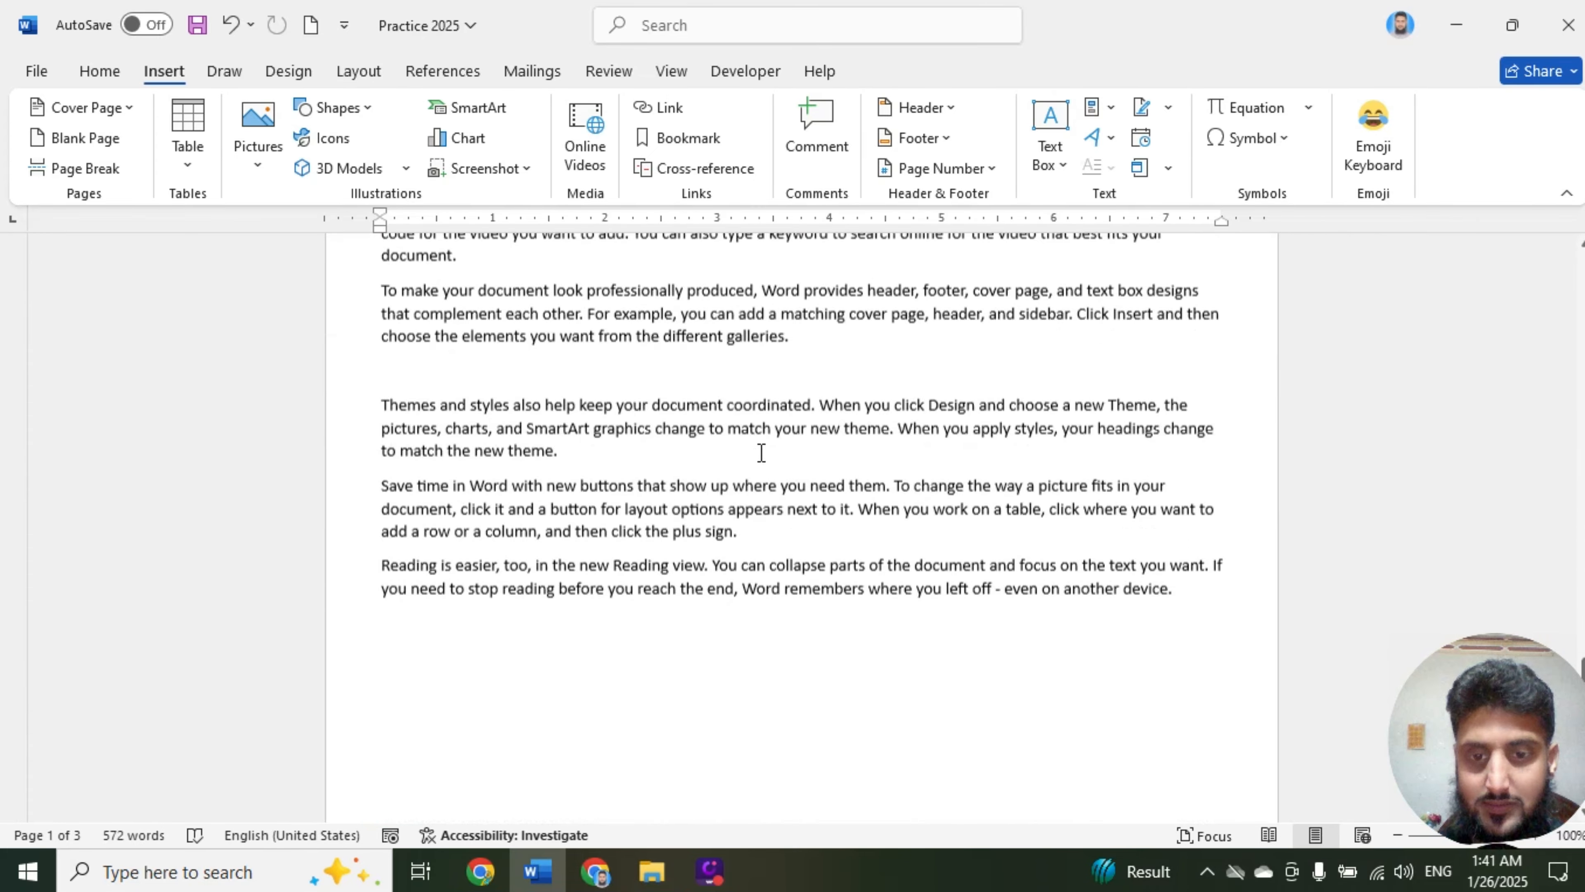
pyautogui.scroll(-5, 757, 453)
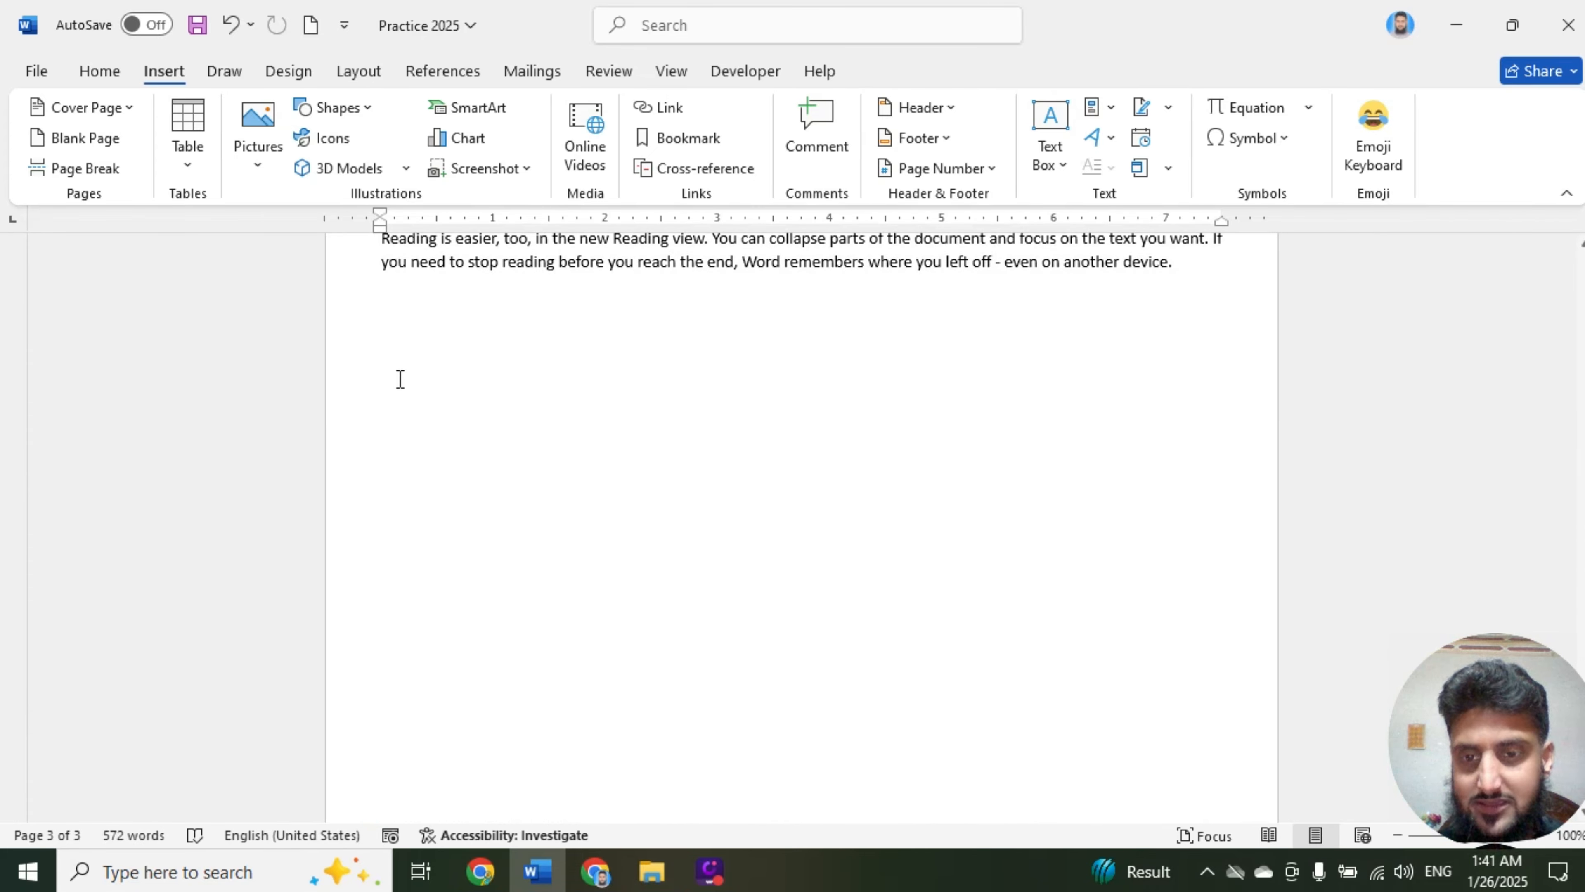
pyautogui.click(444, 322)
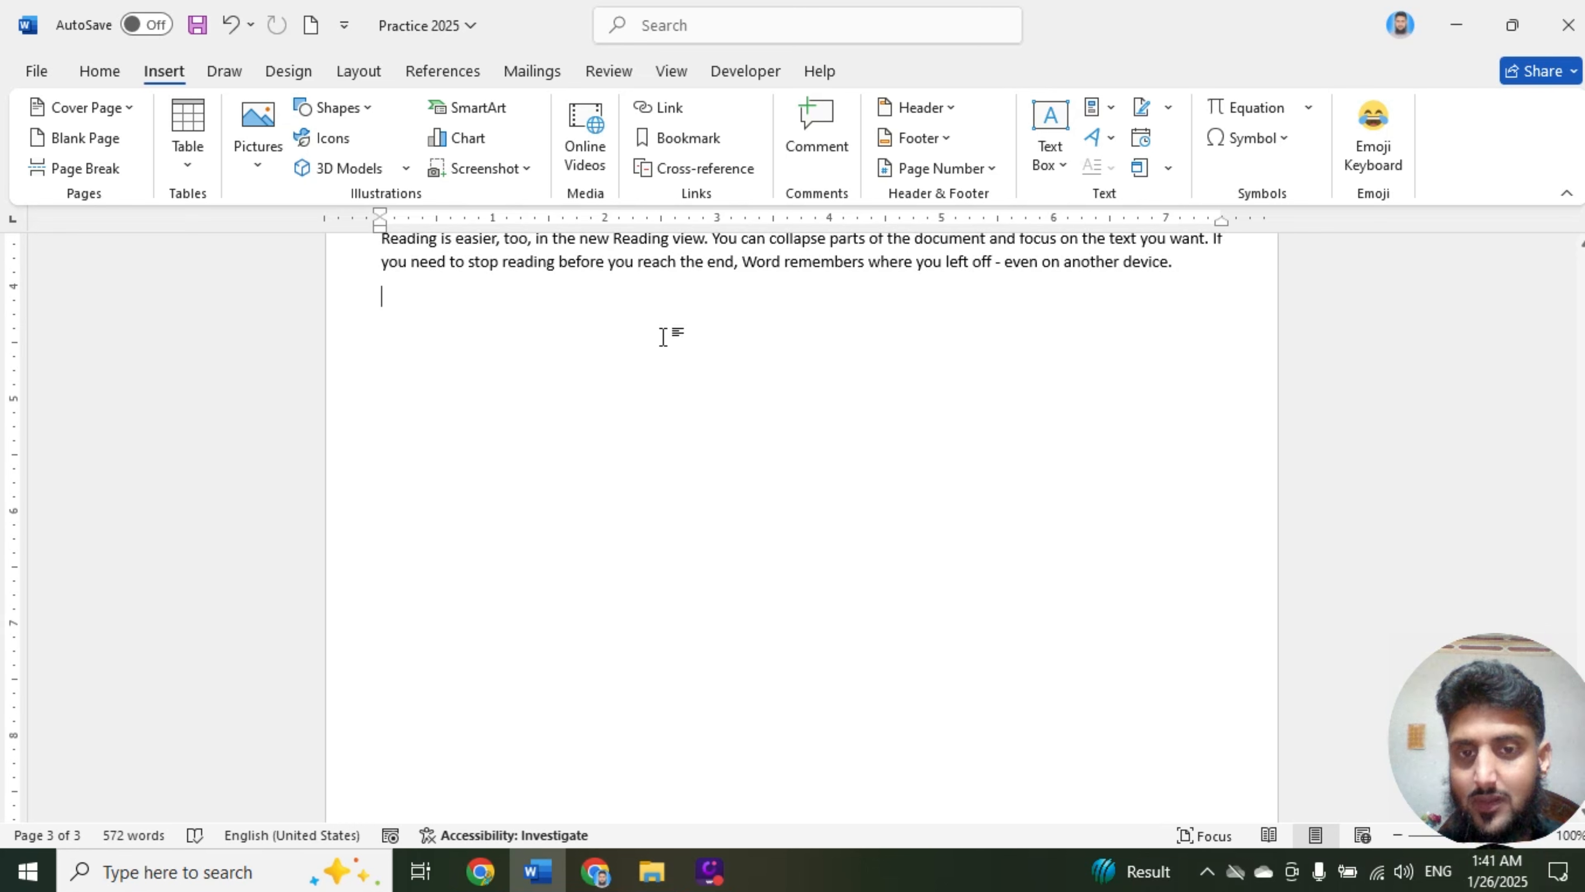
pyautogui.scroll(-3, 664, 337)
pyautogui.scroll(3, 663, 338)
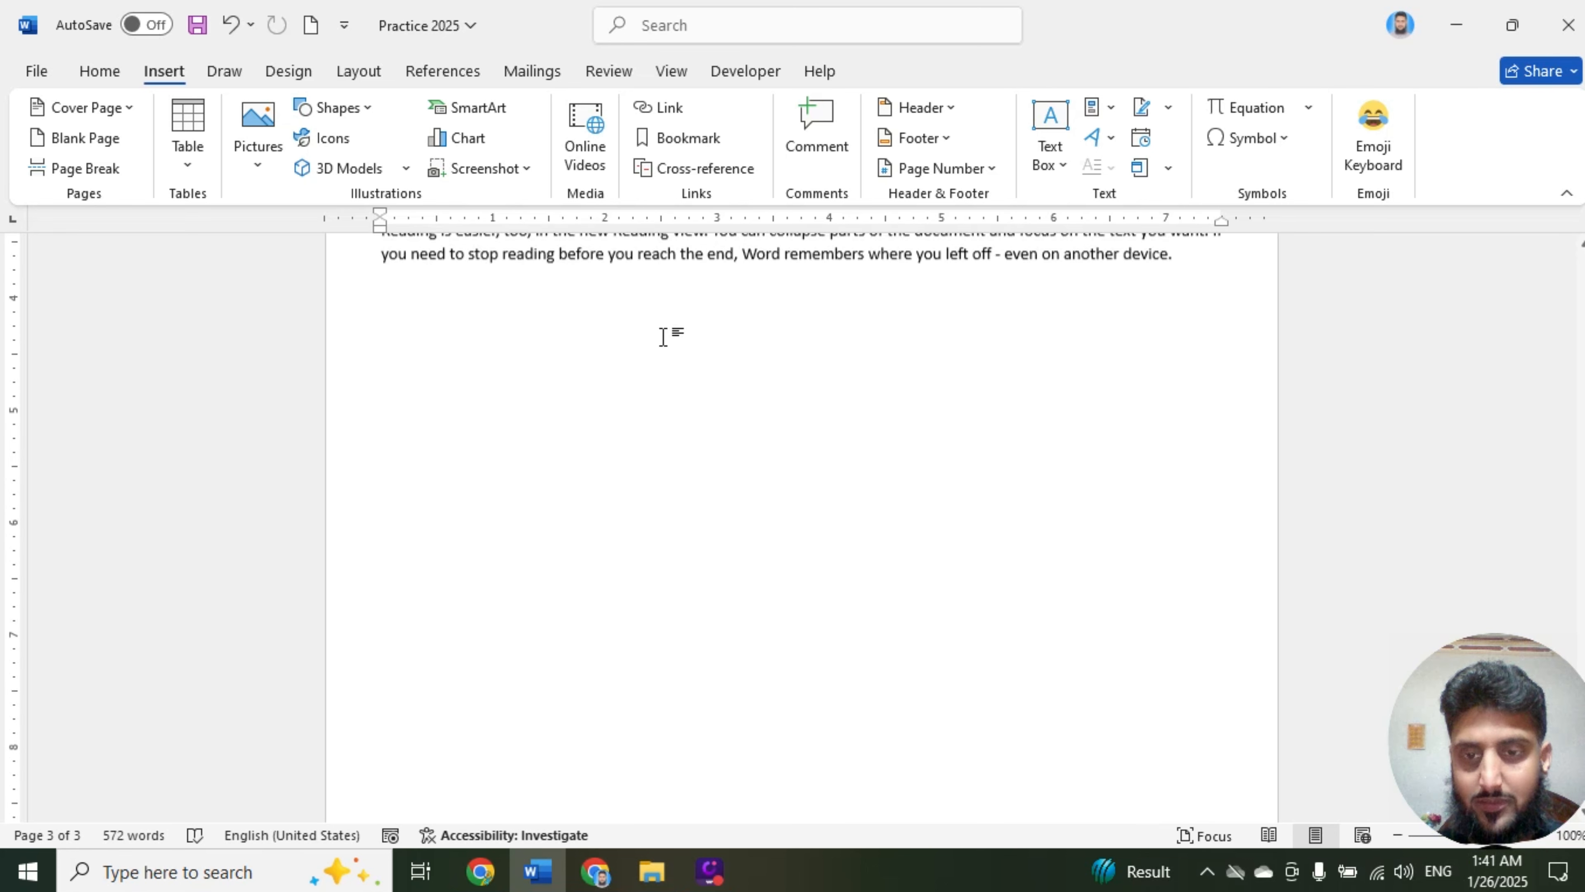
pyautogui.scroll(-3, 663, 337)
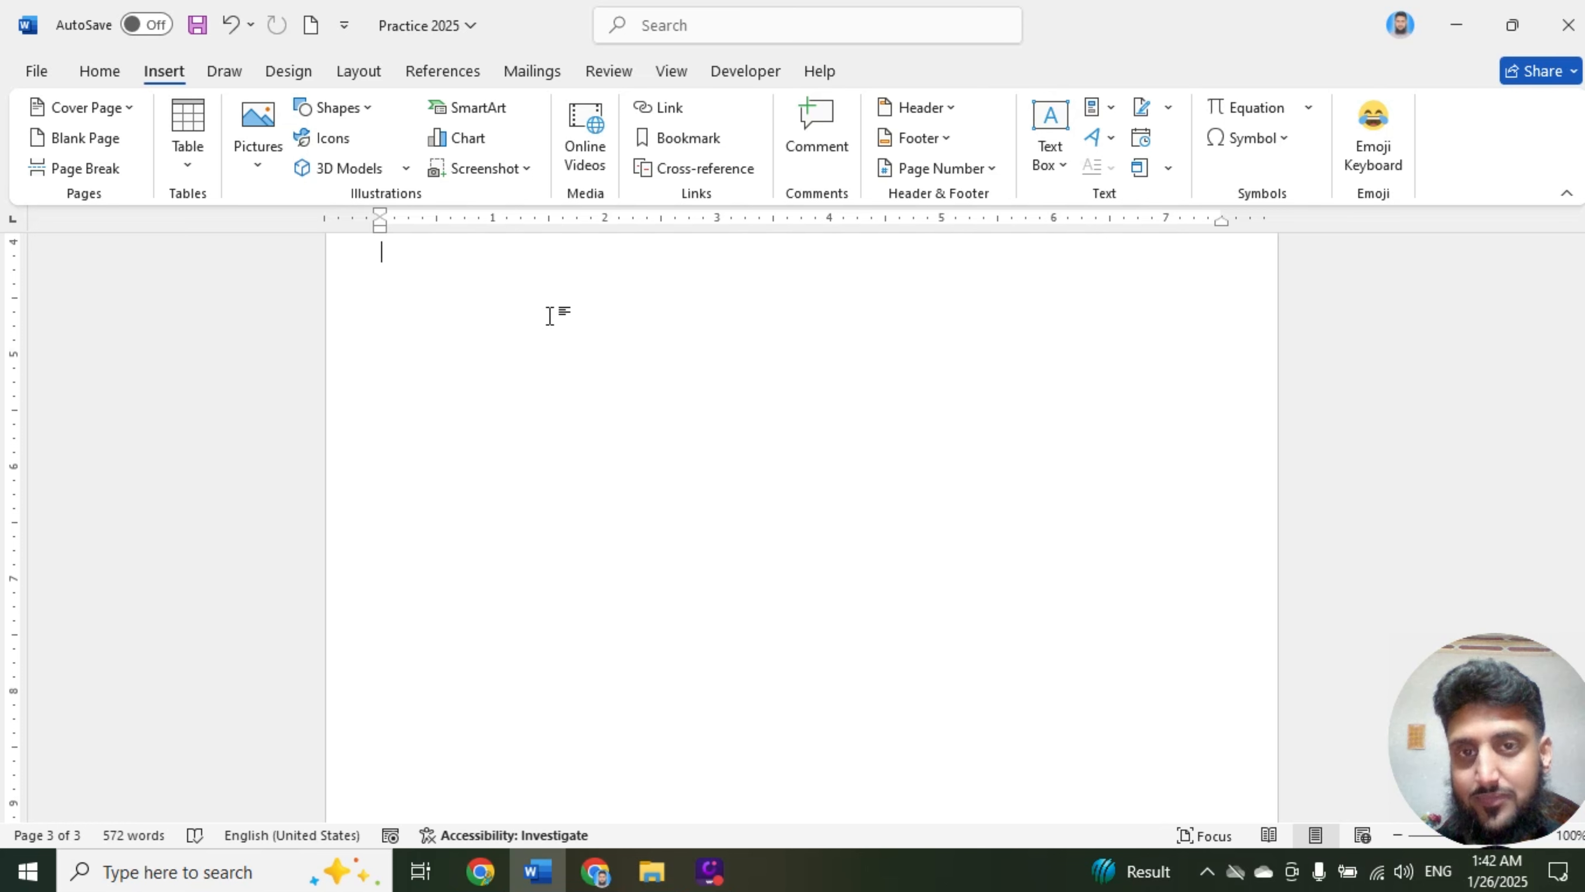
# Insert the white Toyota car picture from this device, stored in the Ideals Tutor > Images Data > Equipments folder on drive F
pyautogui.click(260, 168)
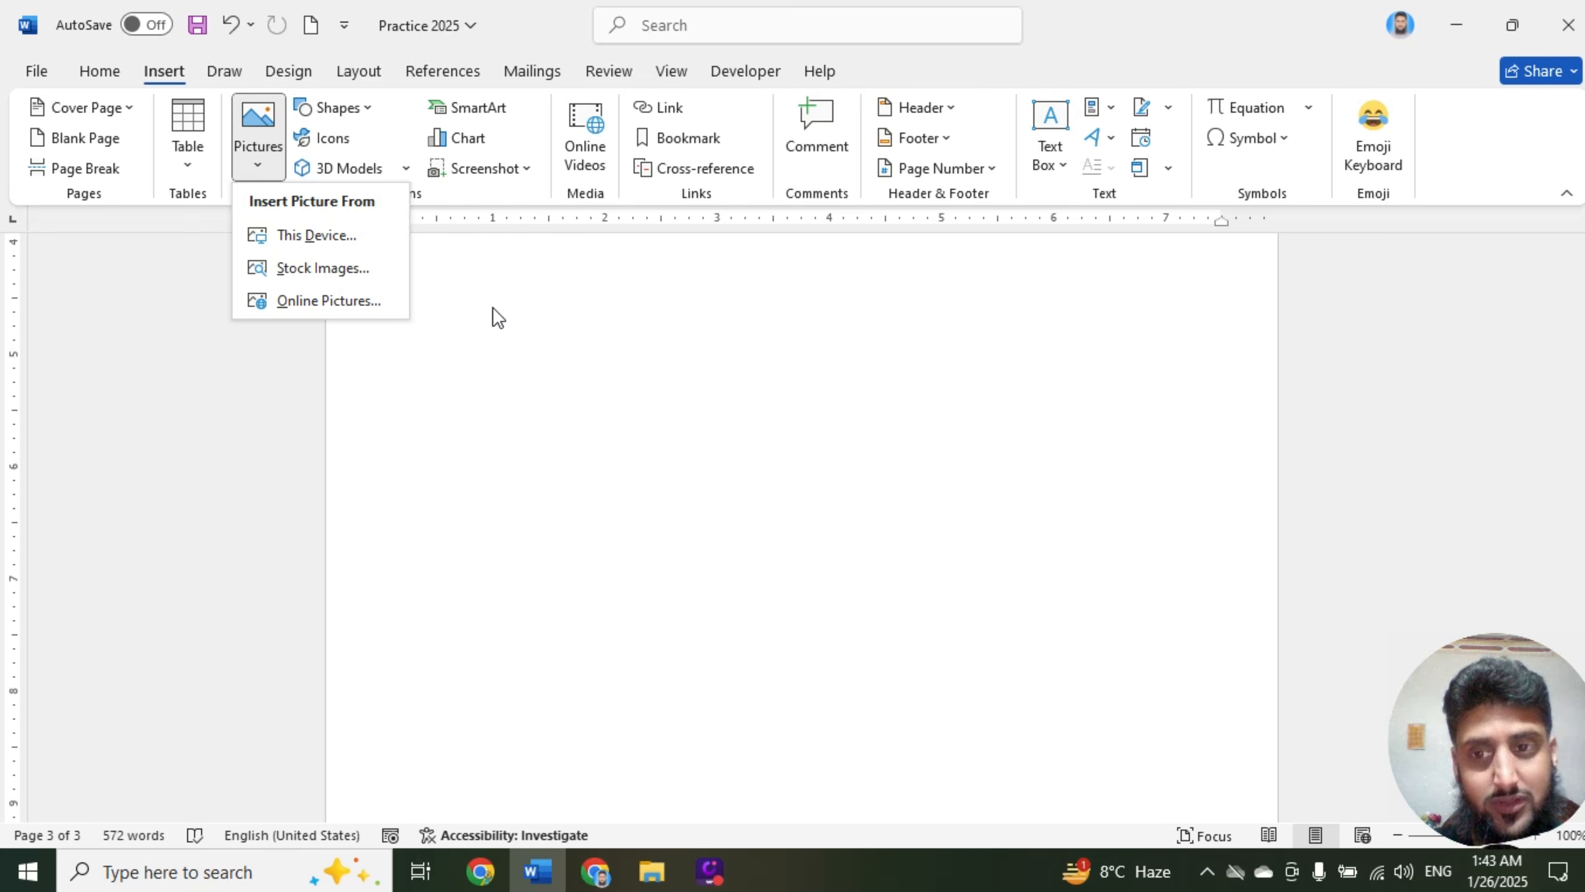
pyautogui.click(346, 235)
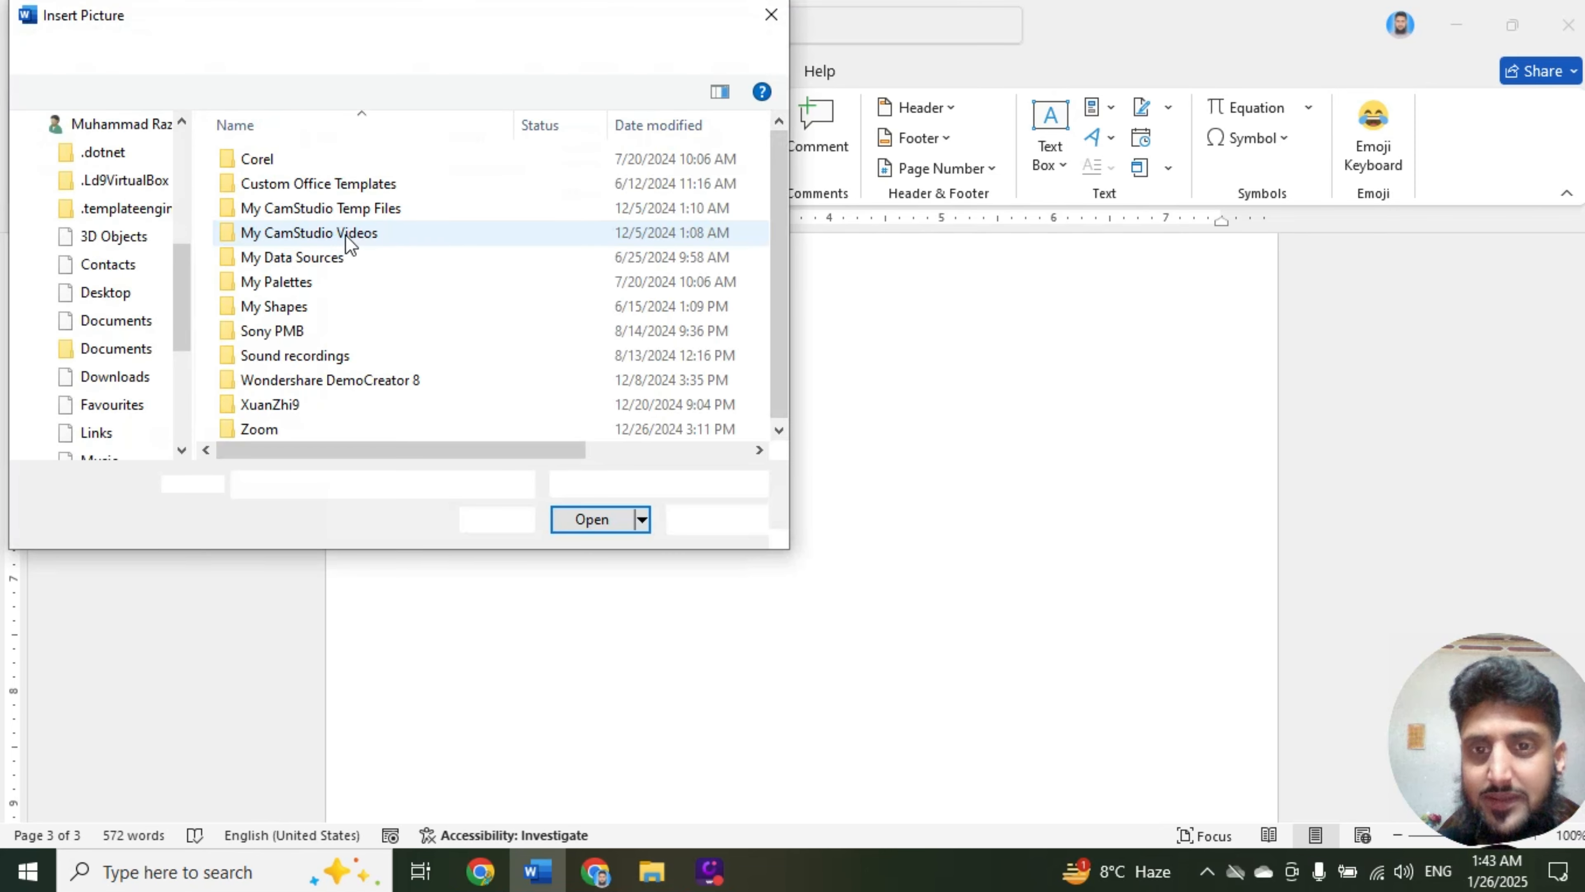
pyautogui.moveTo(477, 17); pyautogui.dragTo(889, 83)
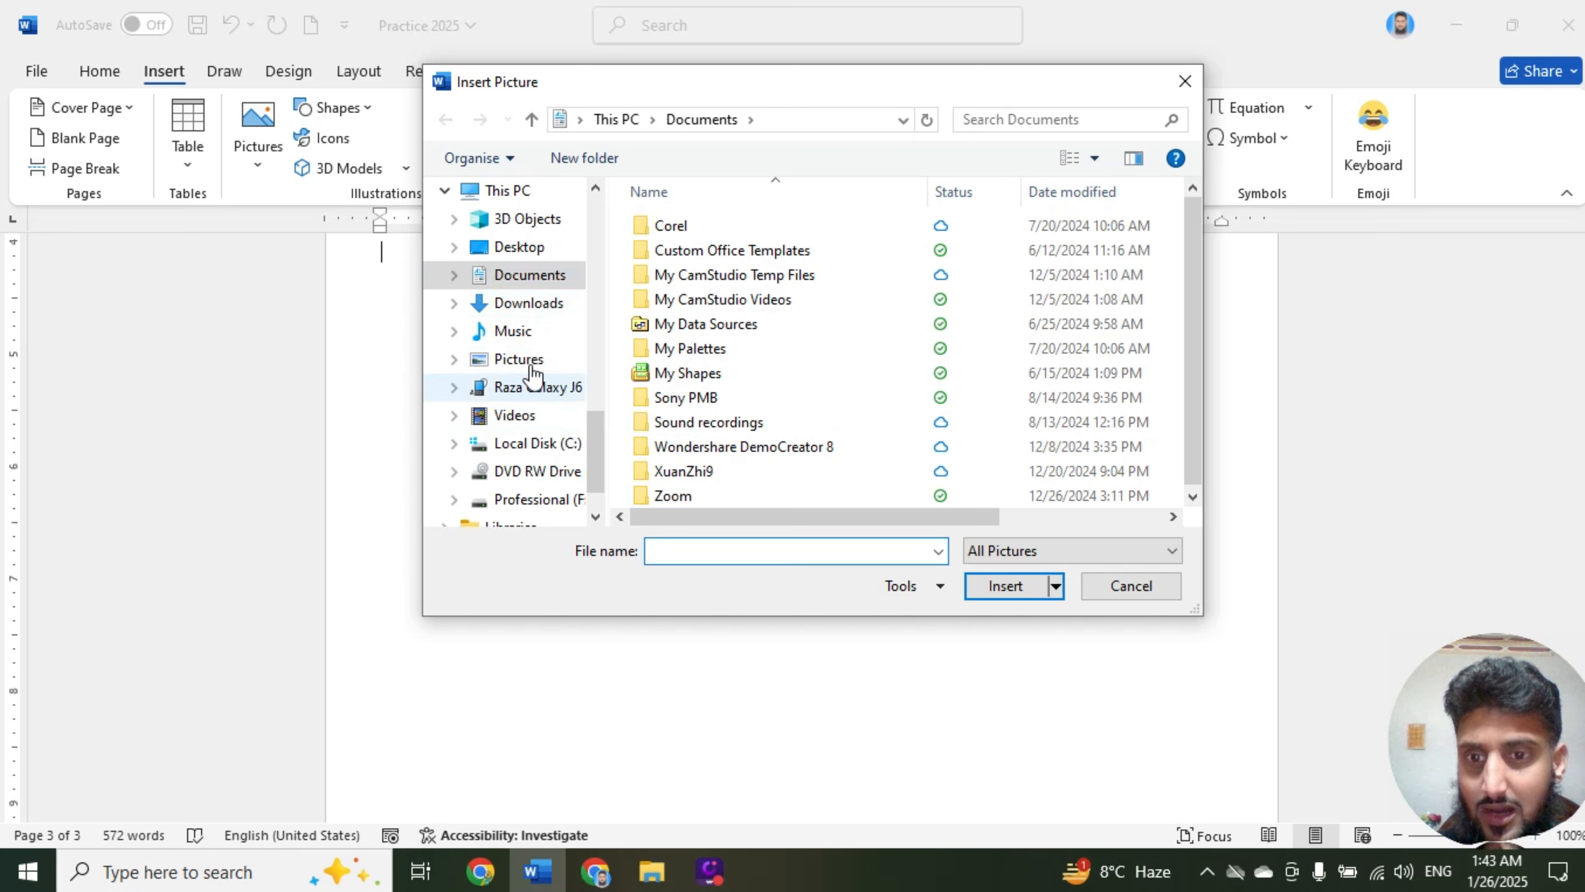
pyautogui.scroll(-1, 527, 445)
pyautogui.click(535, 481)
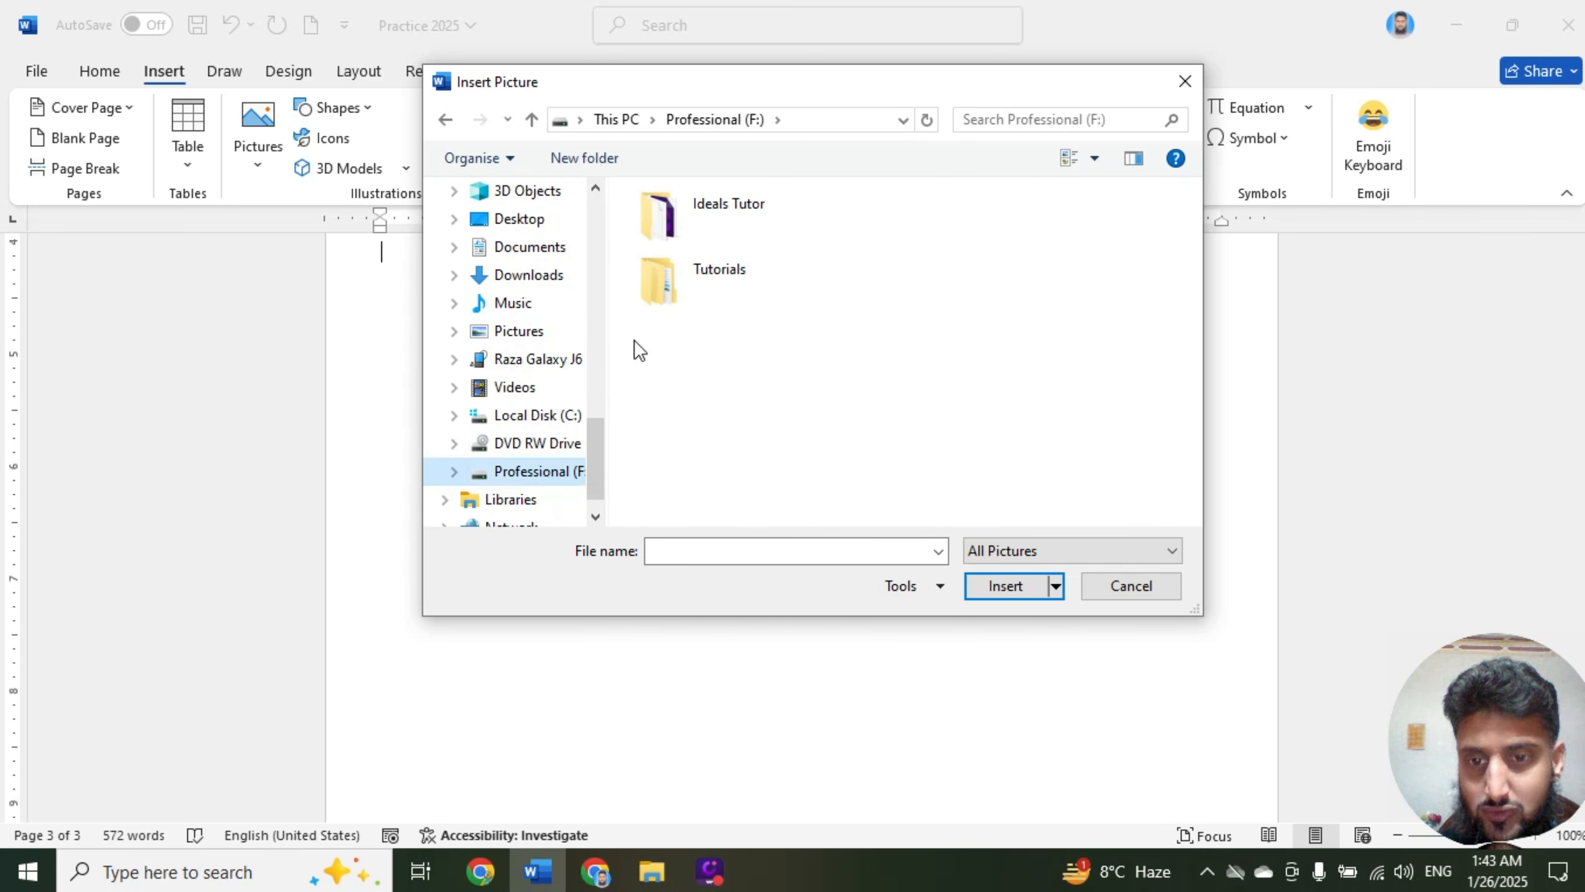
pyautogui.doubleClick(722, 232)
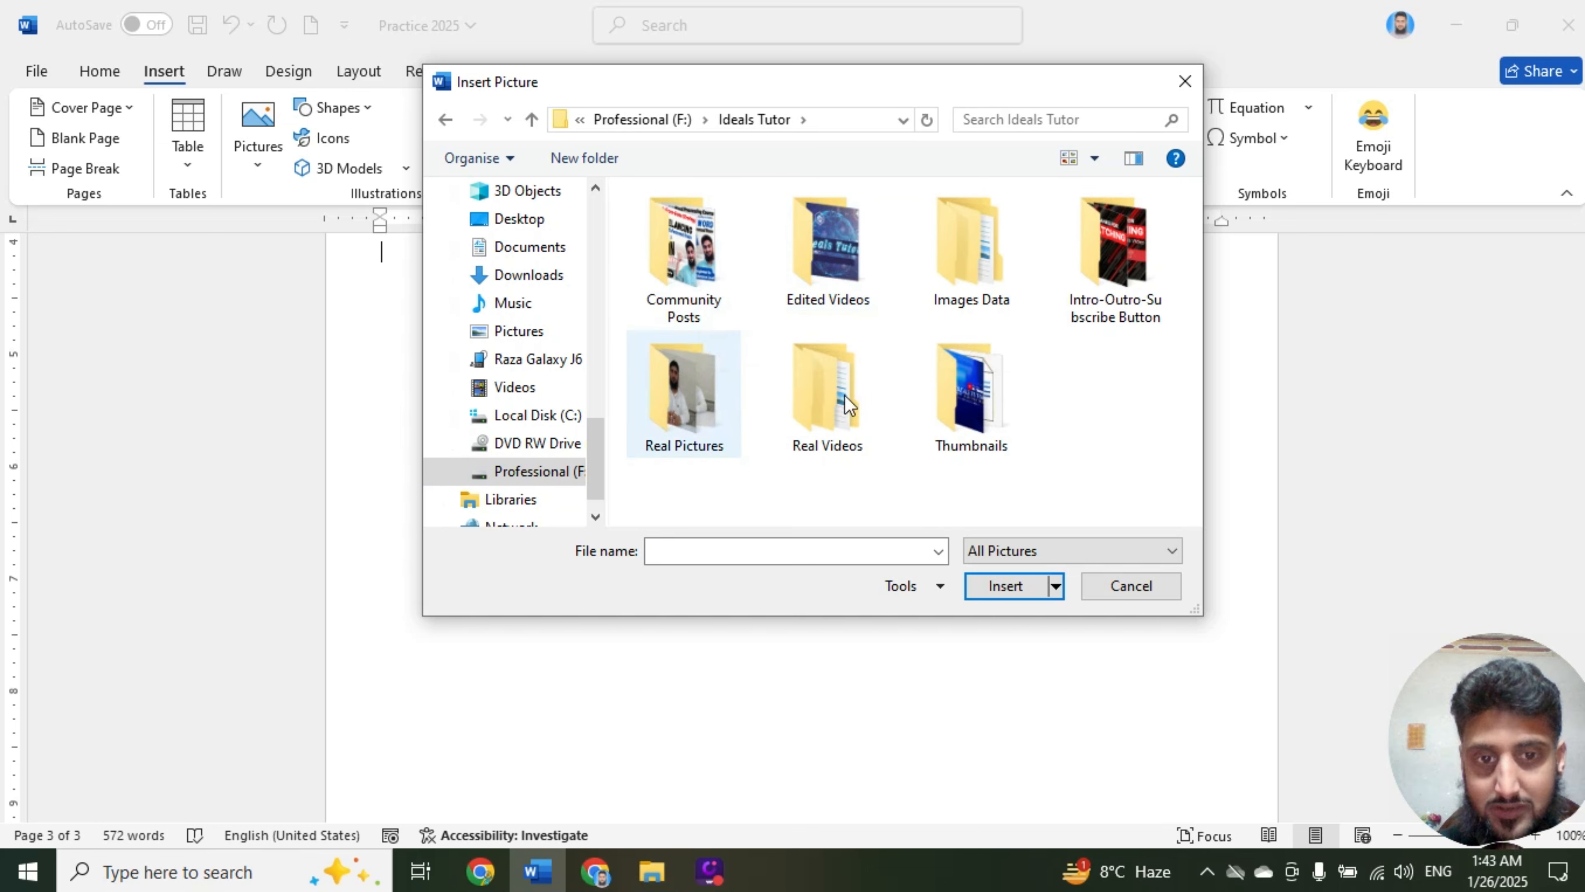
pyautogui.doubleClick(971, 250)
pyautogui.doubleClick(685, 249)
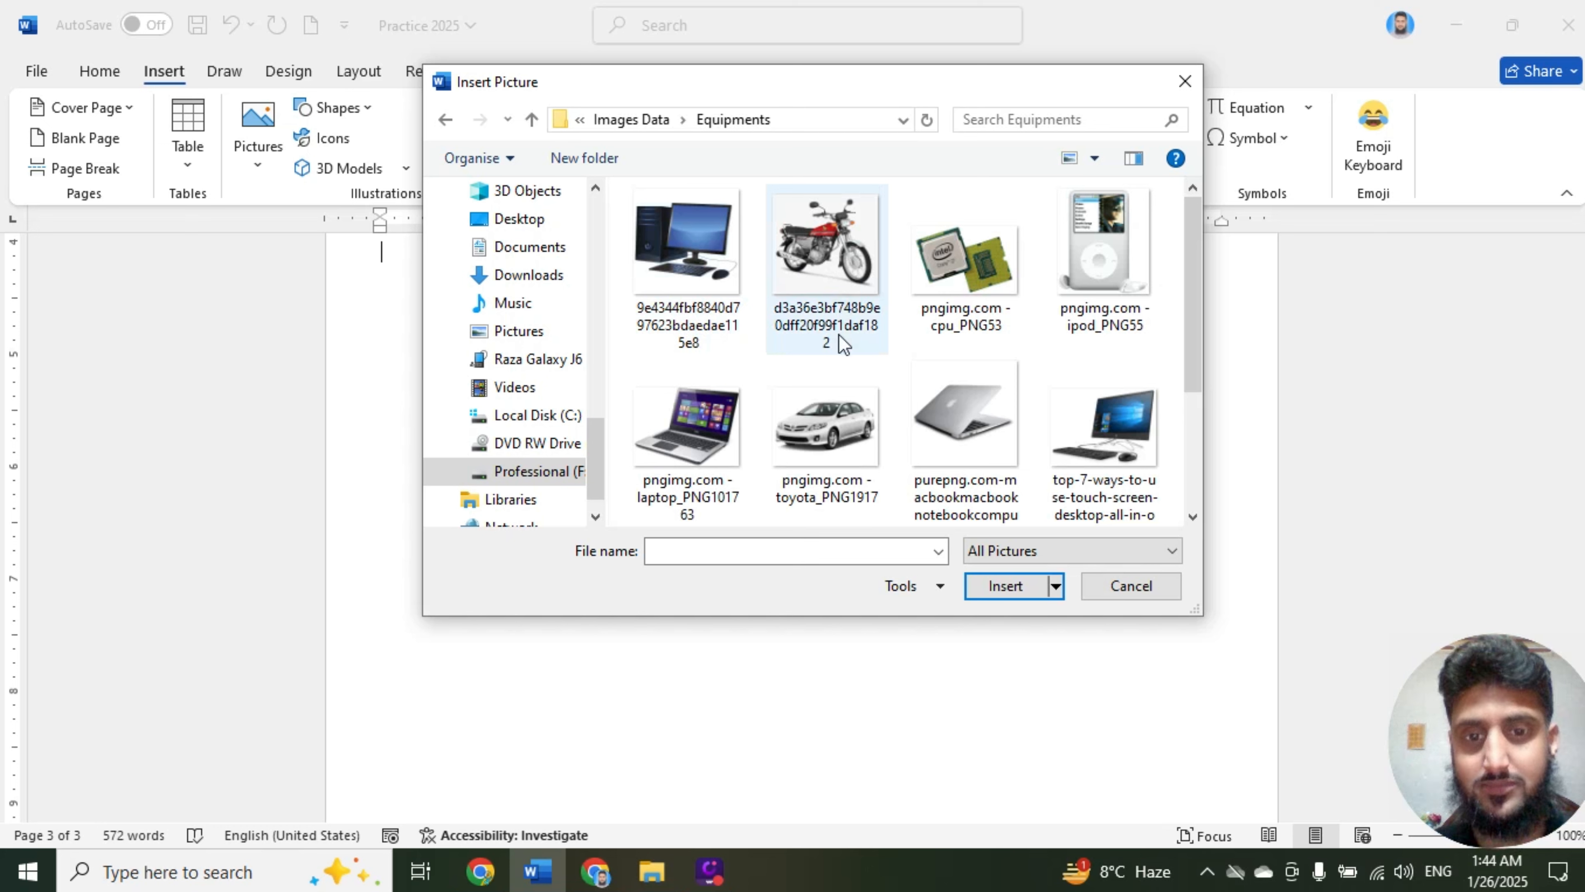
pyautogui.doubleClick(838, 403)
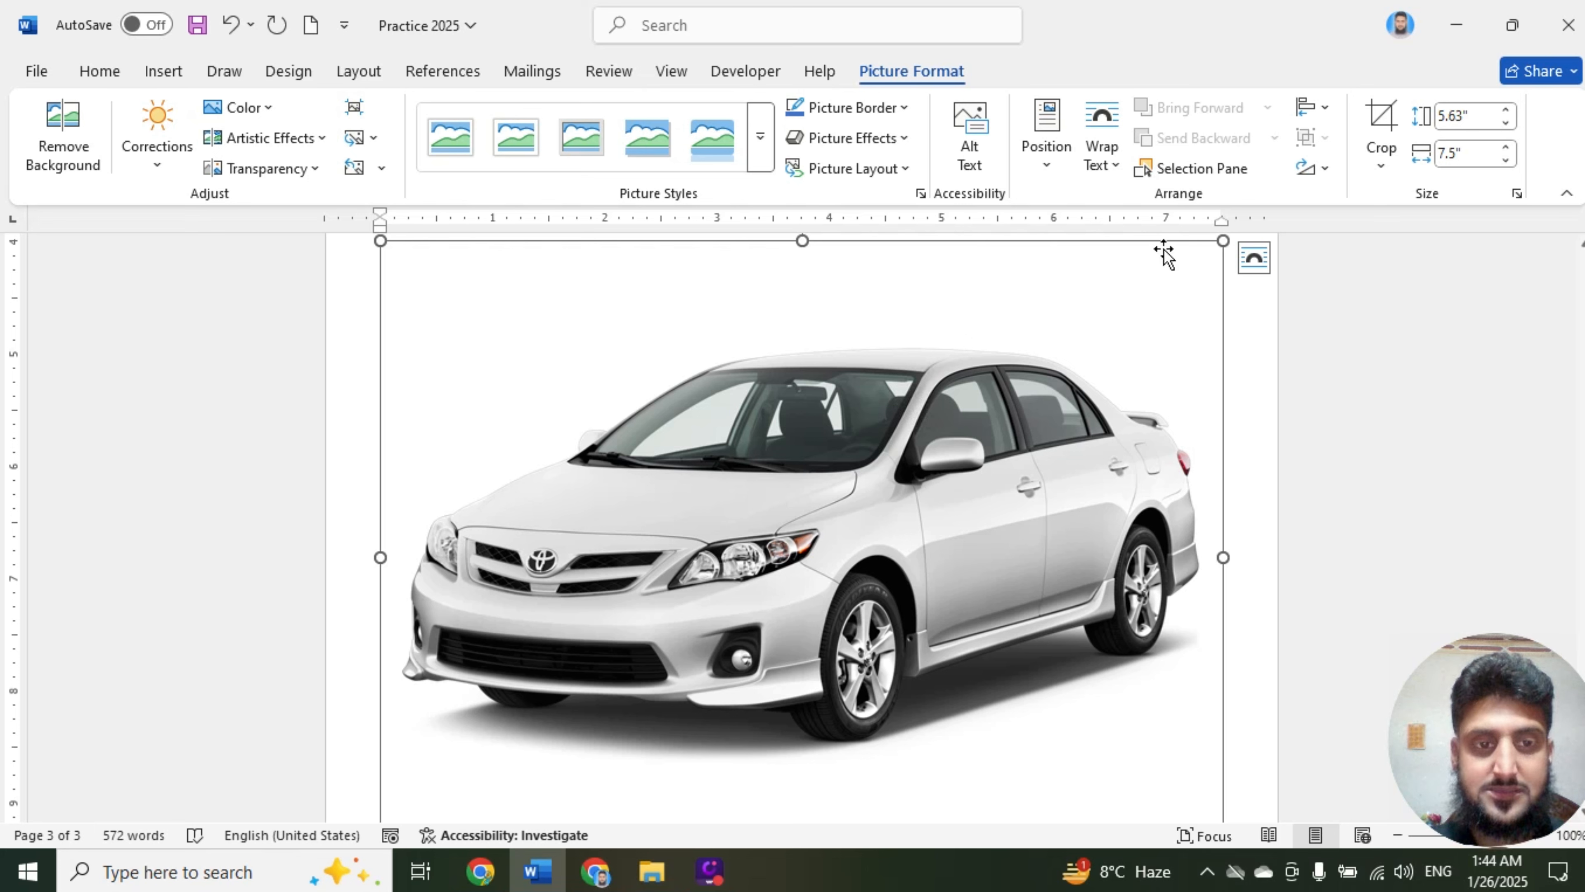
# Shrink the car picture to about 1.71" high by 2.28" wide and try to move it down the page
pyautogui.moveTo(1222, 239); pyautogui.dragTo(460, 401)
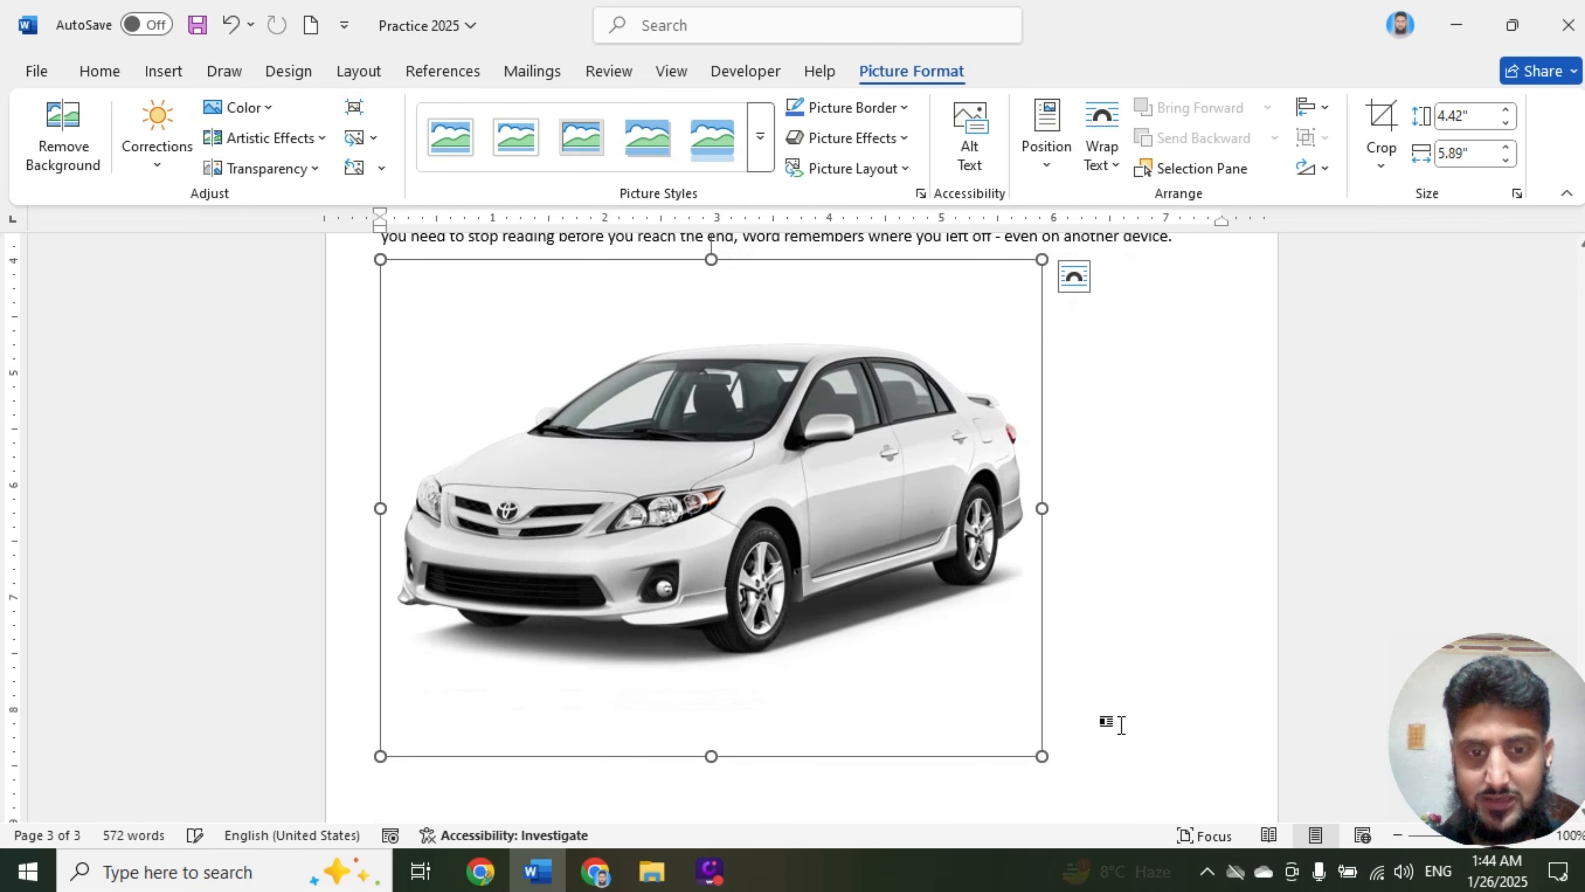
pyautogui.moveTo(1039, 763); pyautogui.dragTo(637, 447)
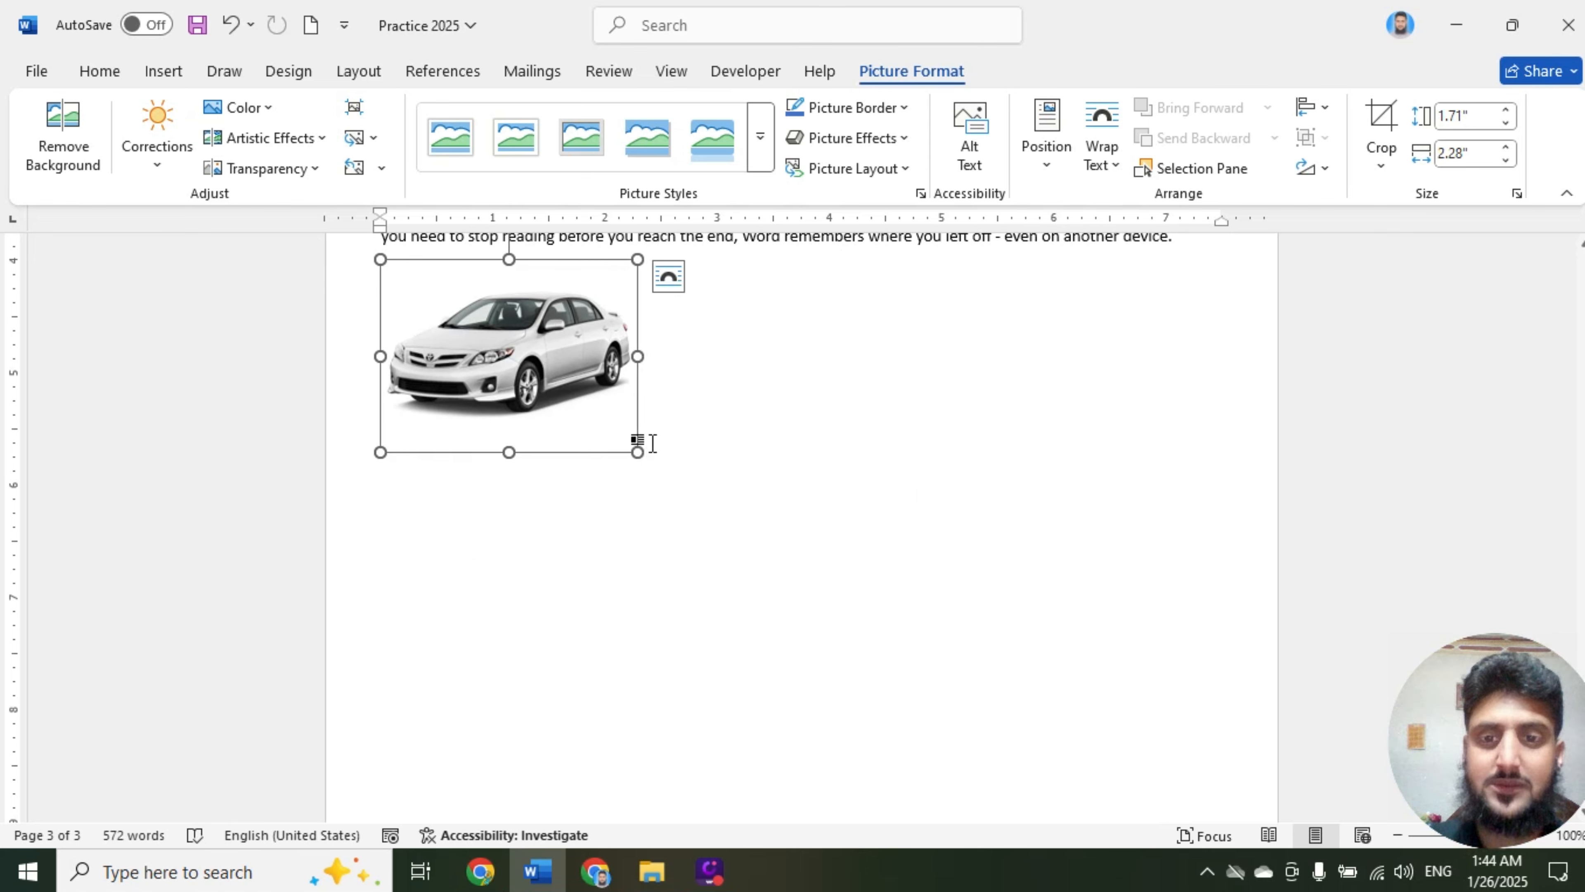
pyautogui.moveTo(536, 363); pyautogui.dragTo(610, 425)
pyautogui.moveTo(543, 374); pyautogui.dragTo(513, 425)
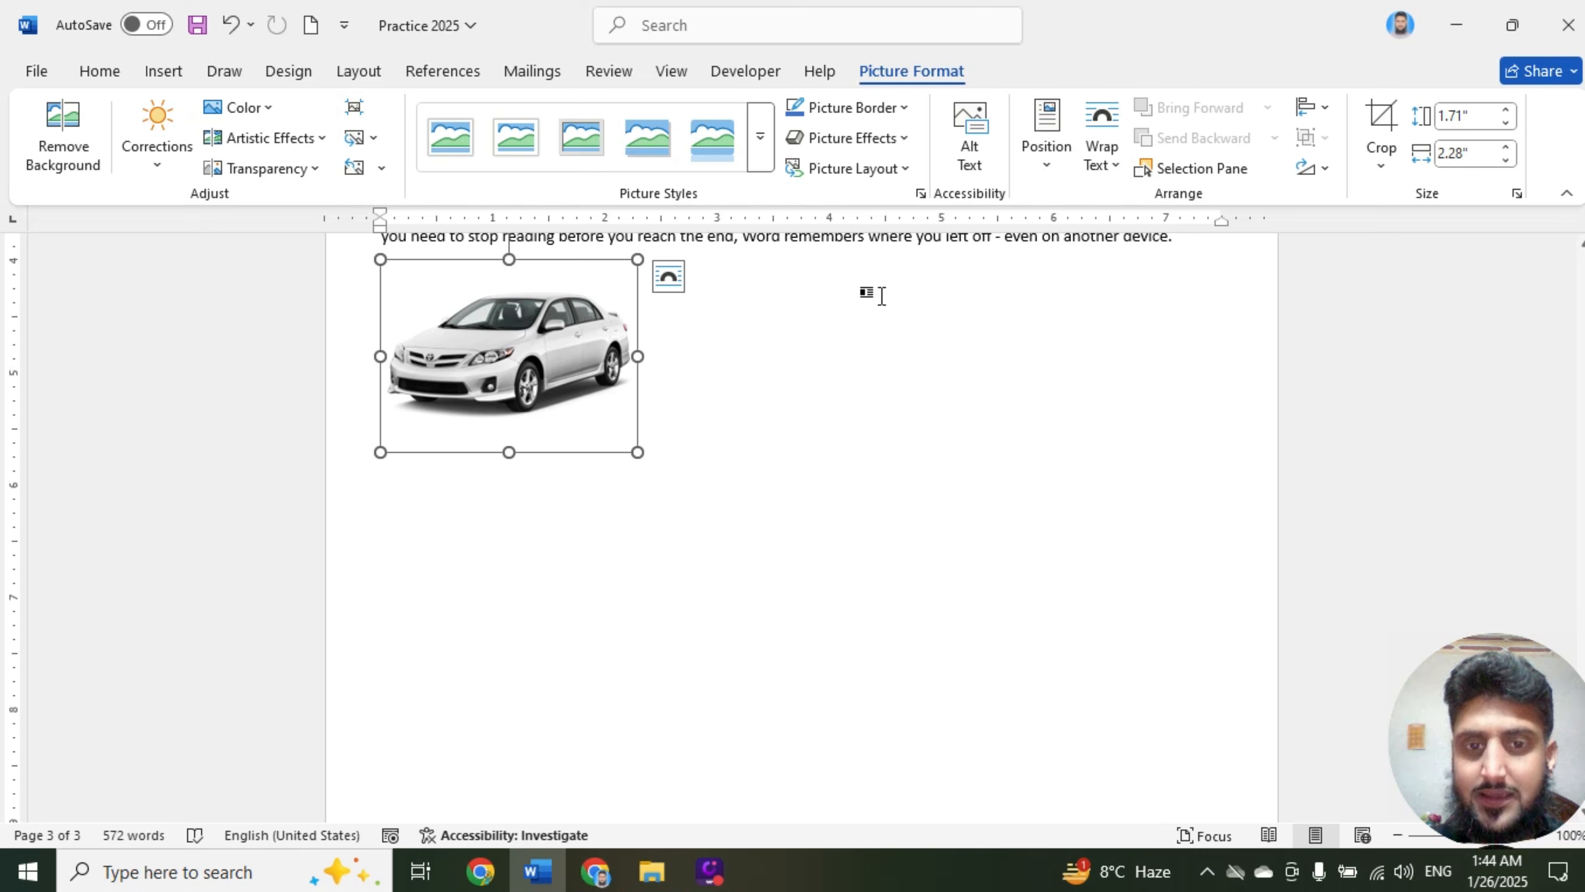
# Position the car picture in the middle center of the page with square text wrapping
pyautogui.scroll(2, 944, 301)
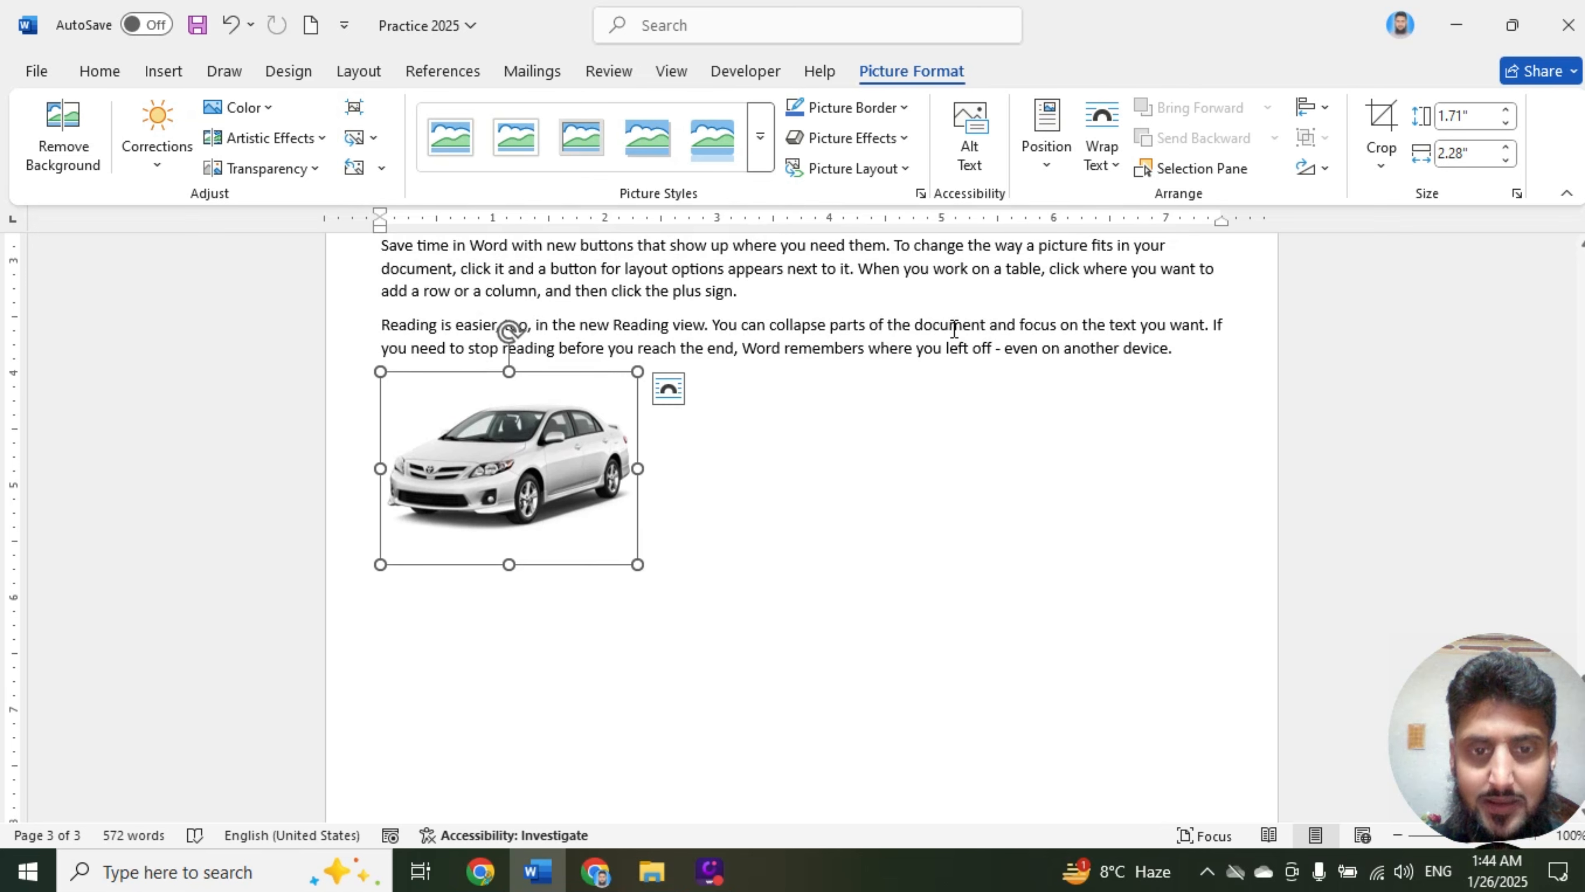
pyautogui.click(950, 327)
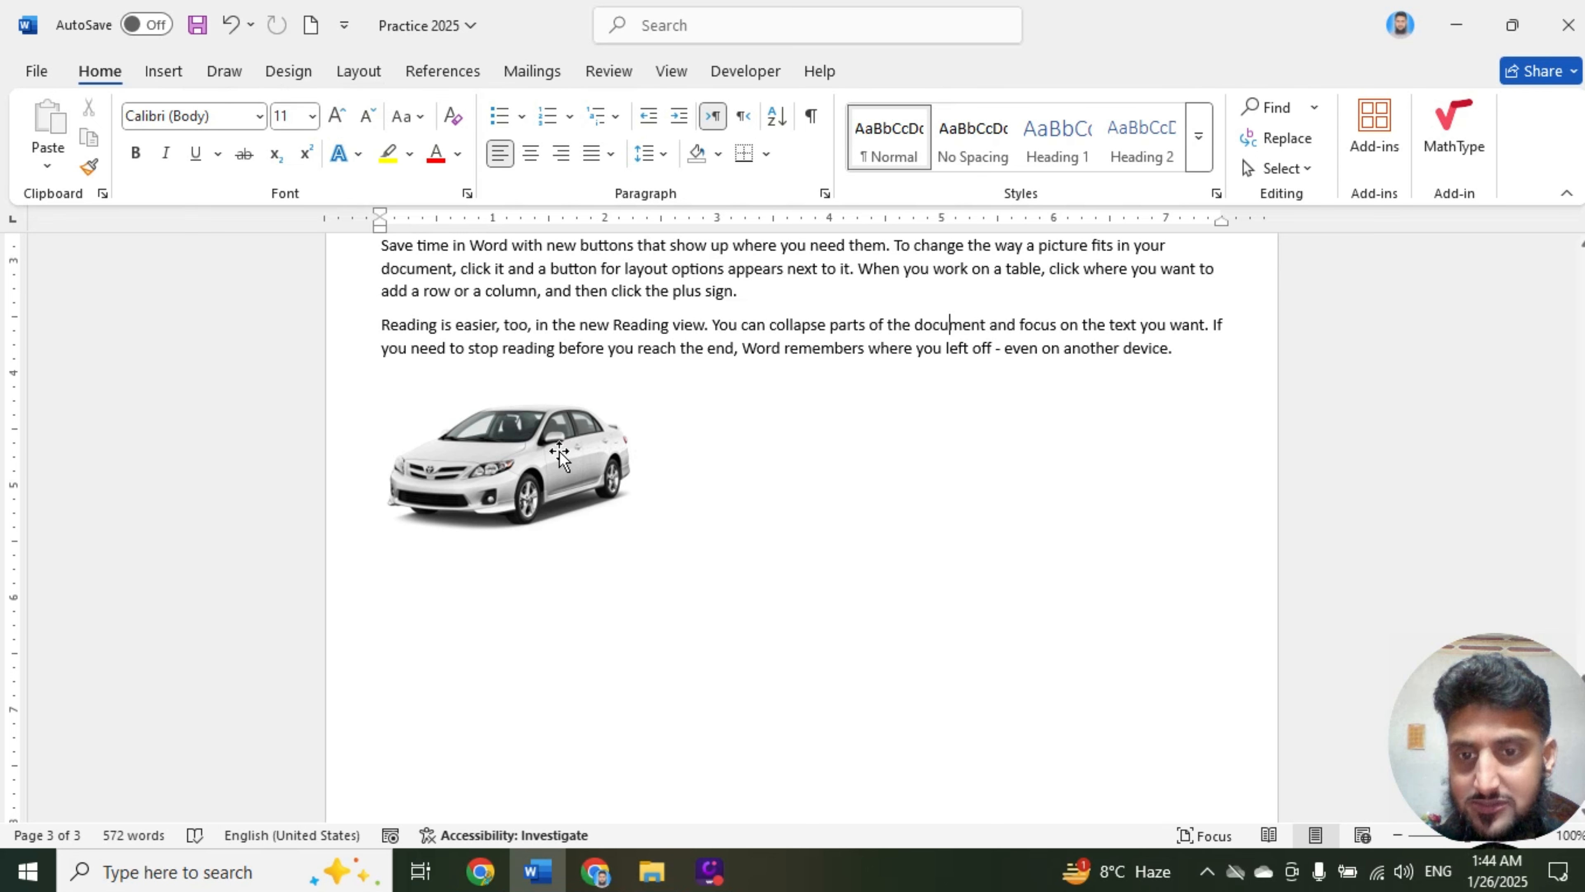
pyautogui.click(578, 456)
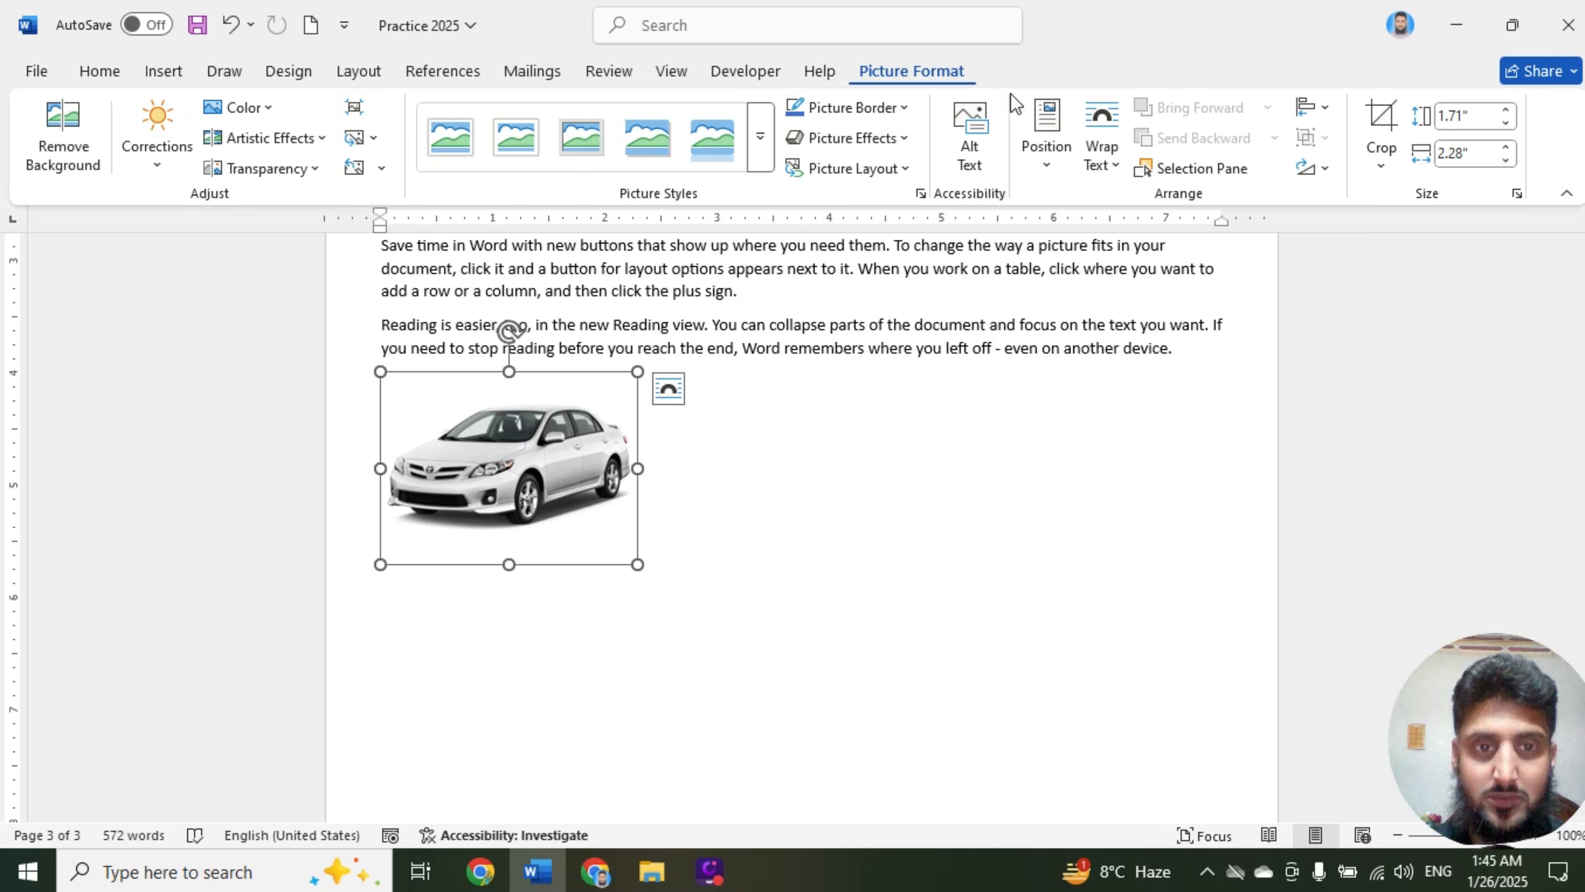
pyautogui.click(1047, 163)
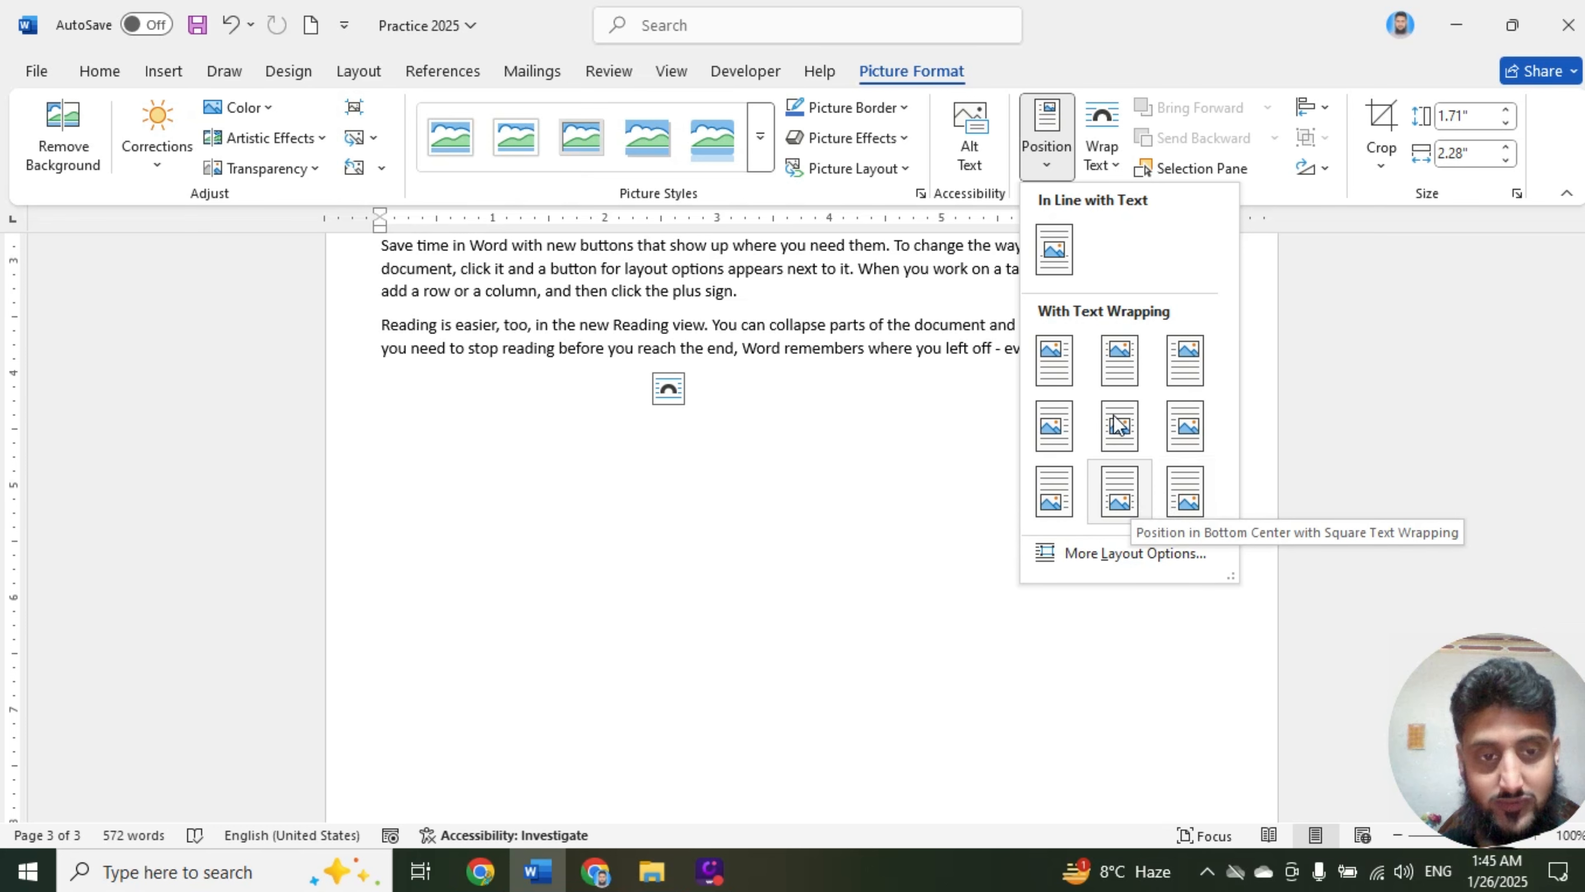
pyautogui.click(1119, 426)
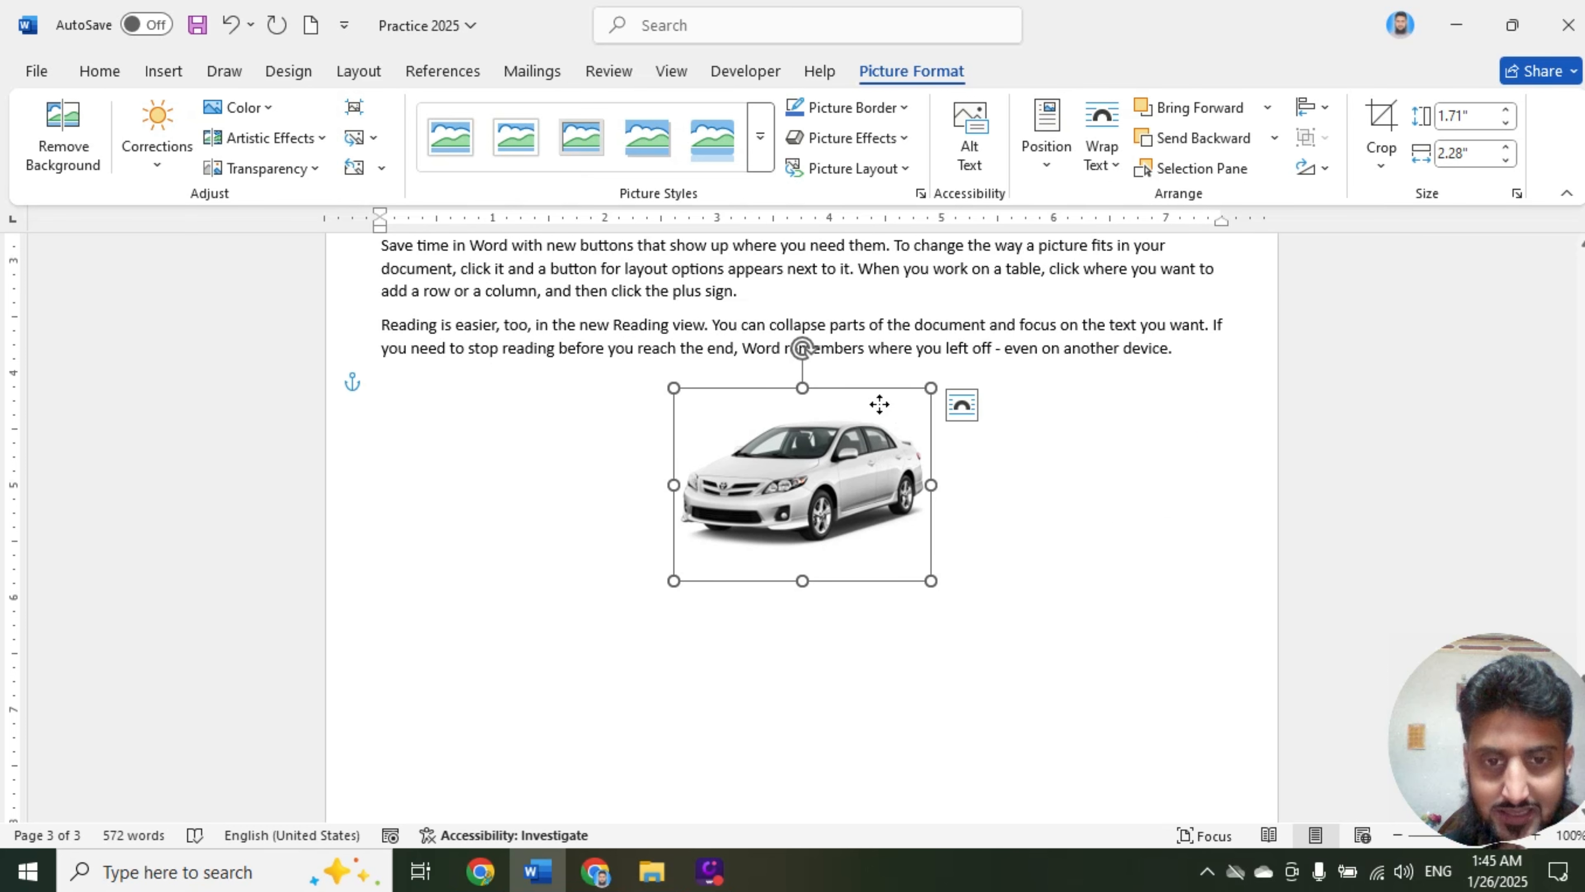
# Move the wrapped car picture around freely and place it near the page's right margin below the last paragraph
pyautogui.moveTo(877, 404); pyautogui.dragTo(594, 427)
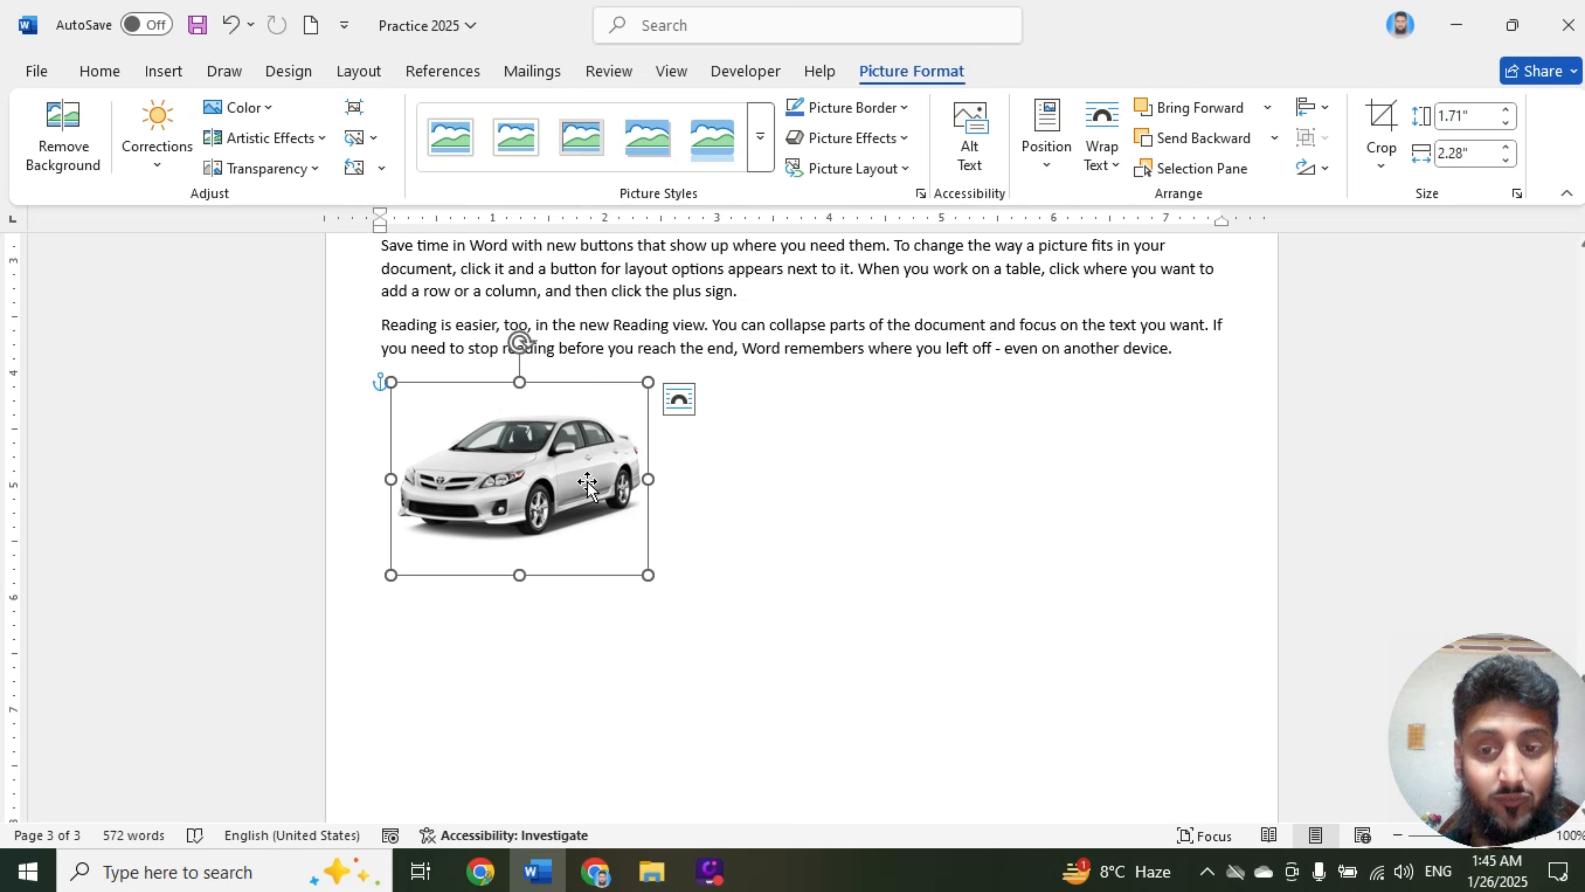
pyautogui.moveTo(643, 475)
pyautogui.mouseDown()
pyautogui.moveTo(825, 472)
pyautogui.moveTo(660, 491)
pyautogui.mouseUp()
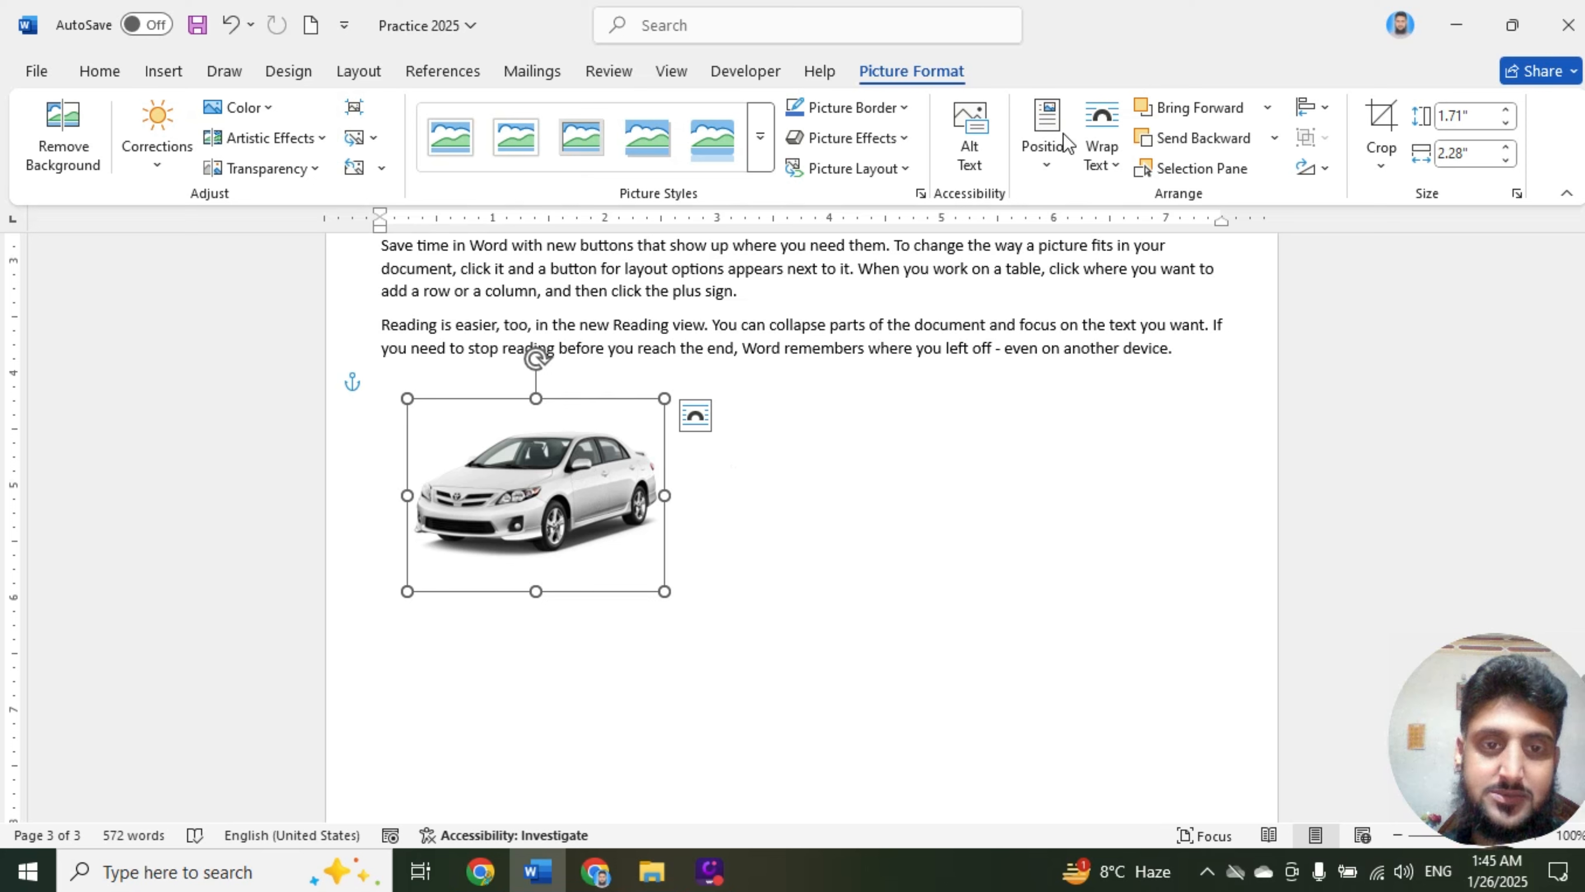
pyautogui.click(1054, 178)
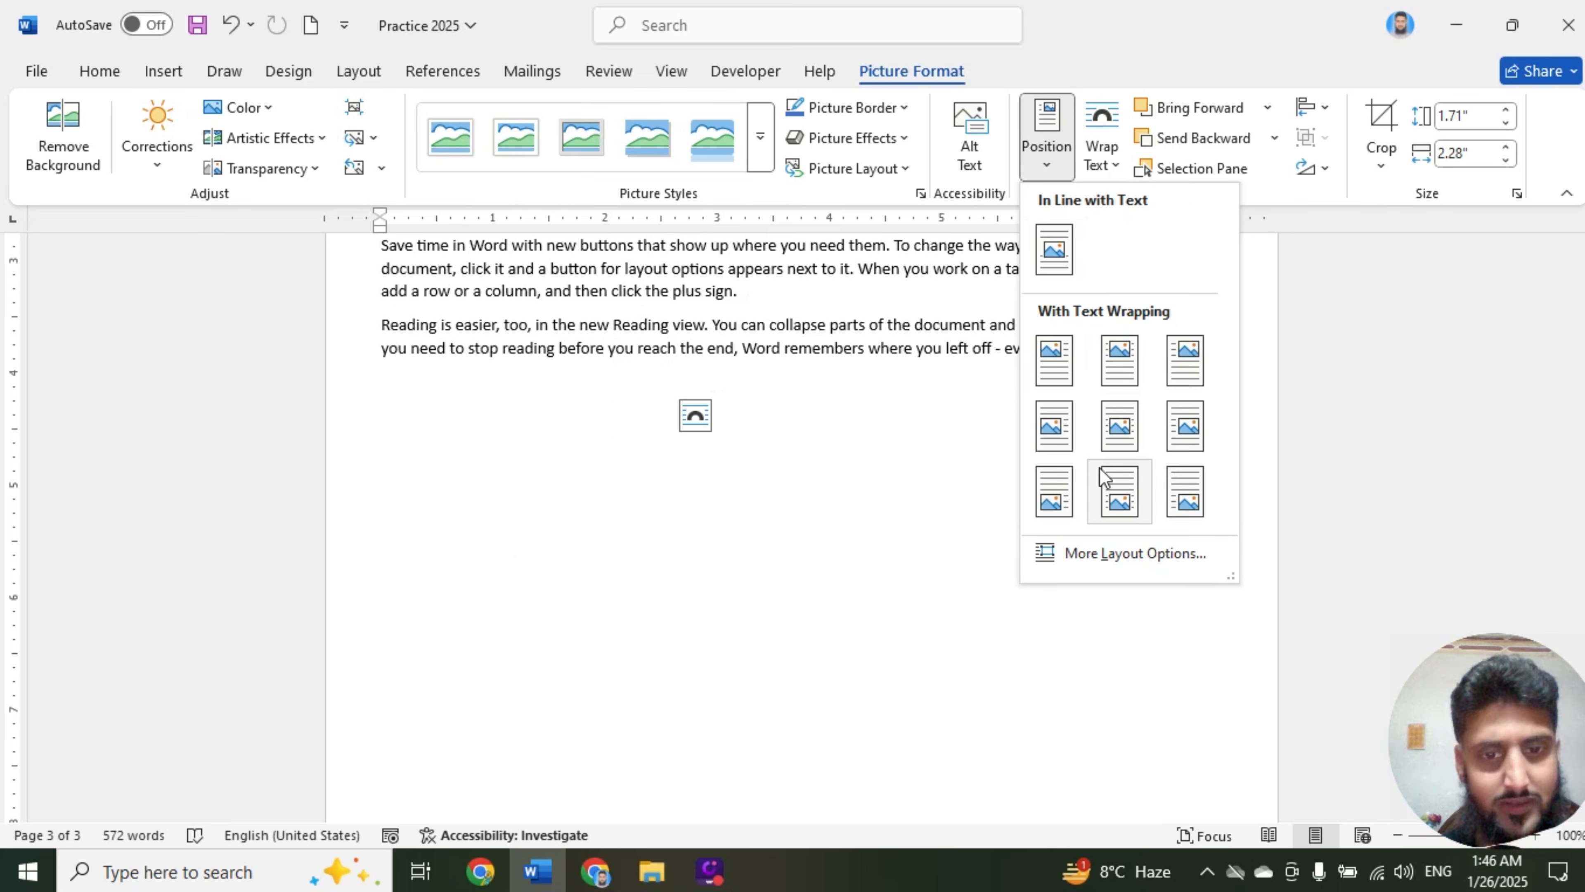
pyautogui.click(544, 475)
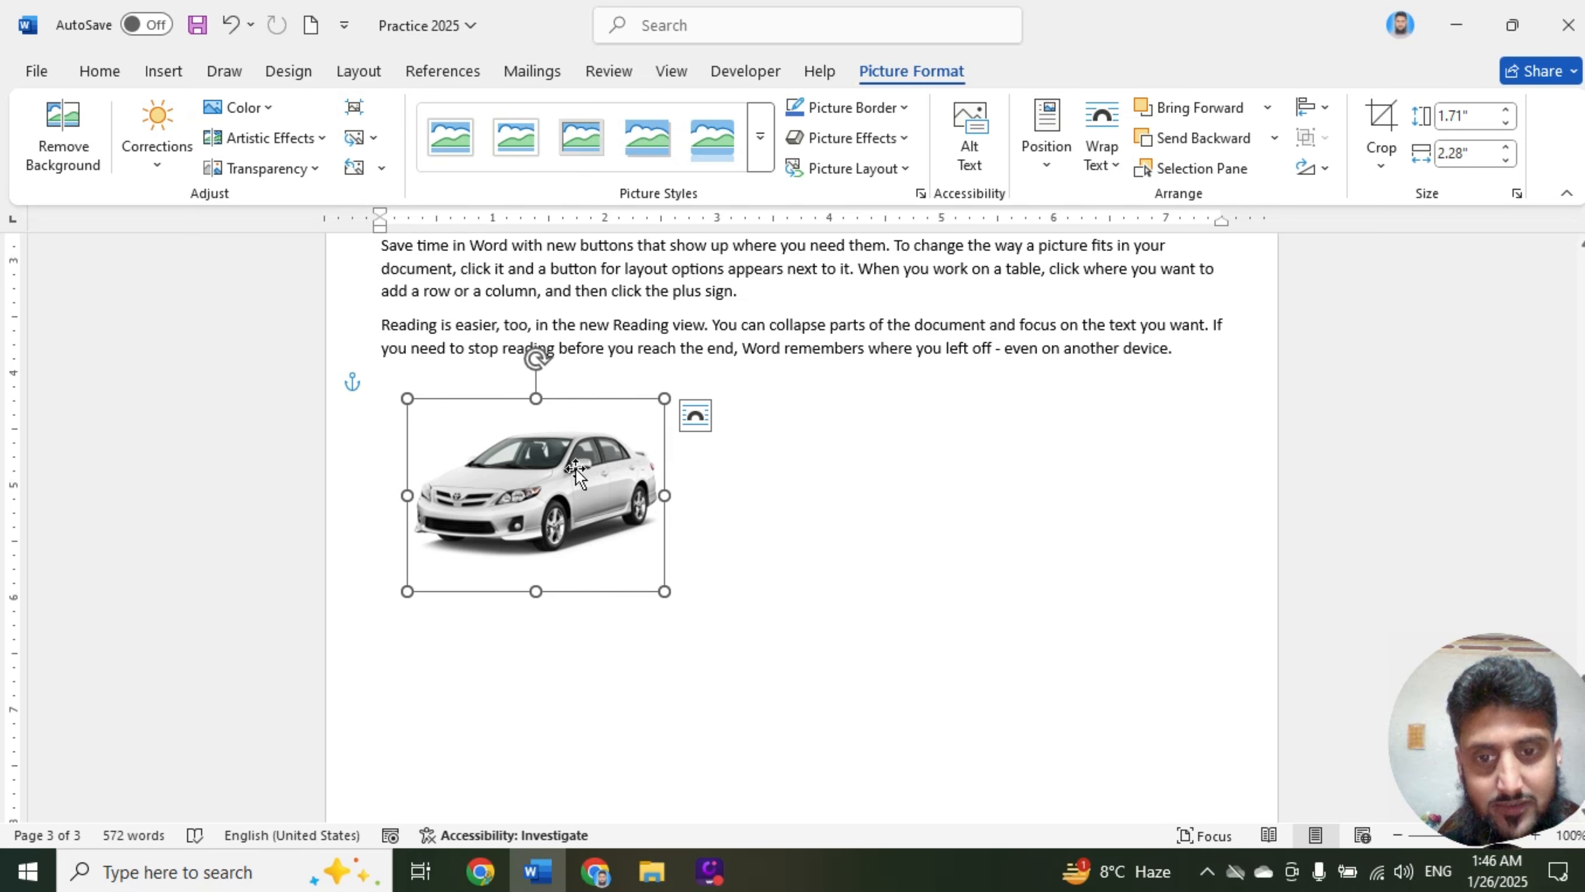
pyautogui.moveTo(618, 461); pyautogui.dragTo(554, 457)
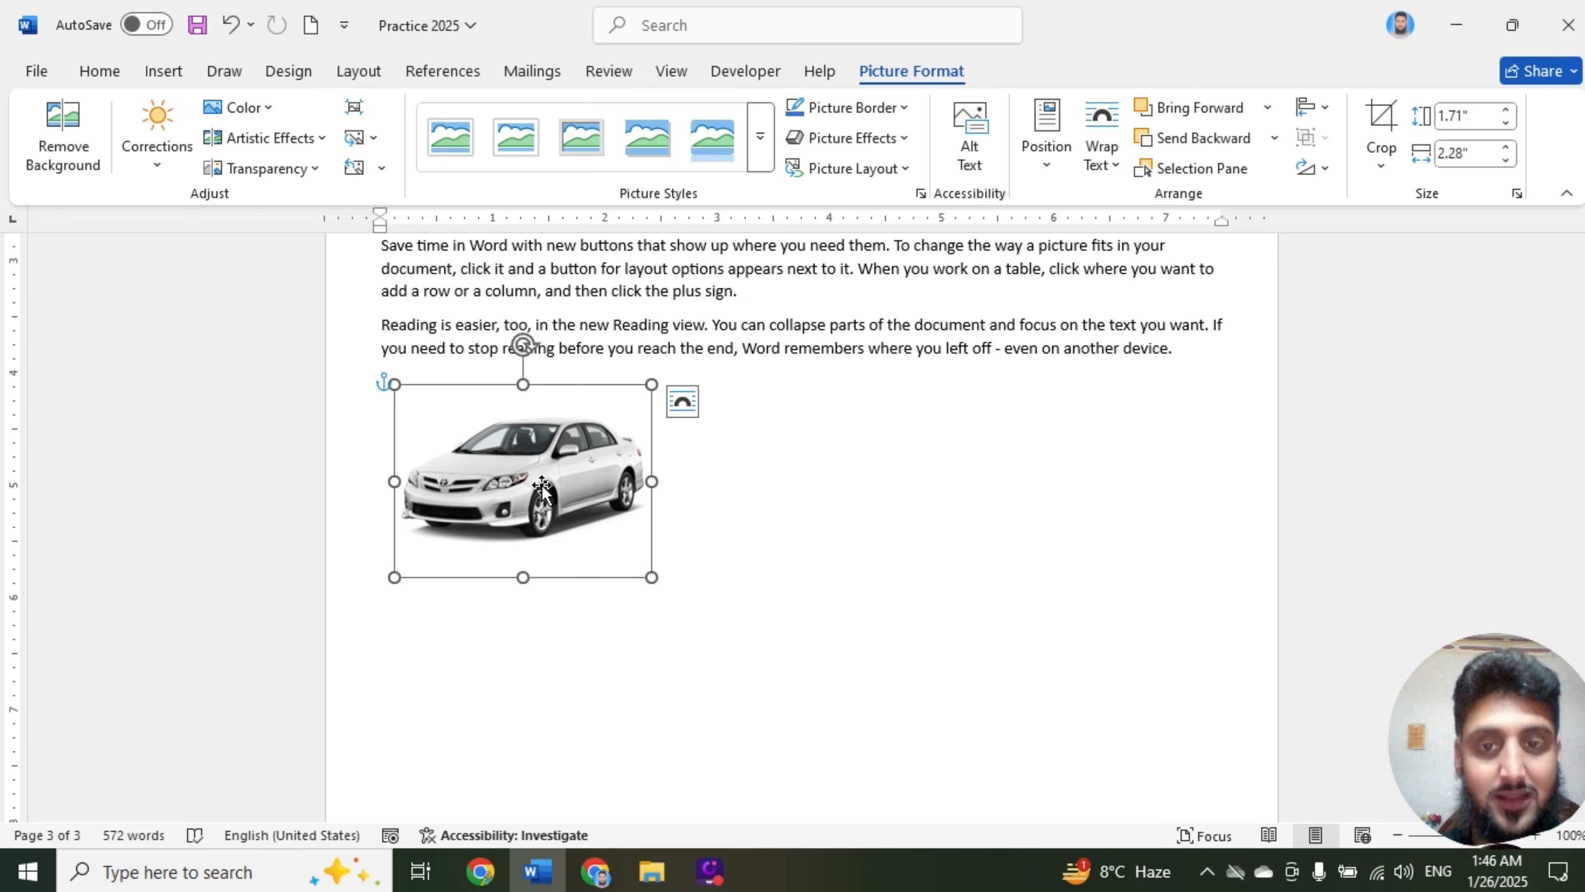
pyautogui.moveTo(542, 490)
pyautogui.mouseDown()
pyautogui.moveTo(699, 470)
pyautogui.moveTo(557, 505)
pyautogui.moveTo(543, 469)
pyautogui.mouseUp()
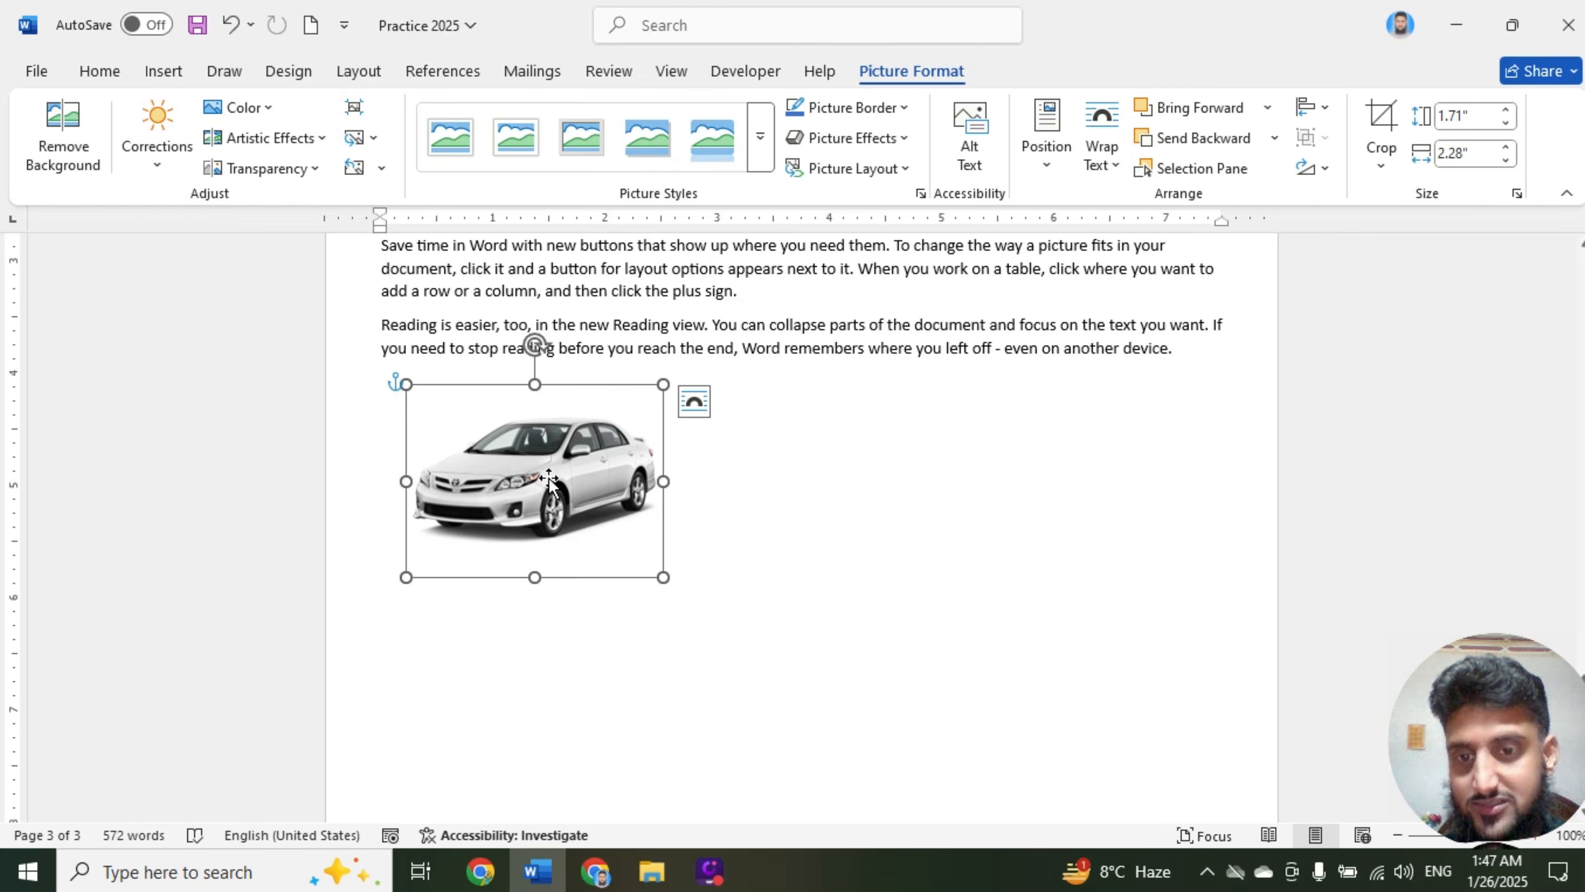
pyautogui.moveTo(549, 477); pyautogui.dragTo(1054, 488)
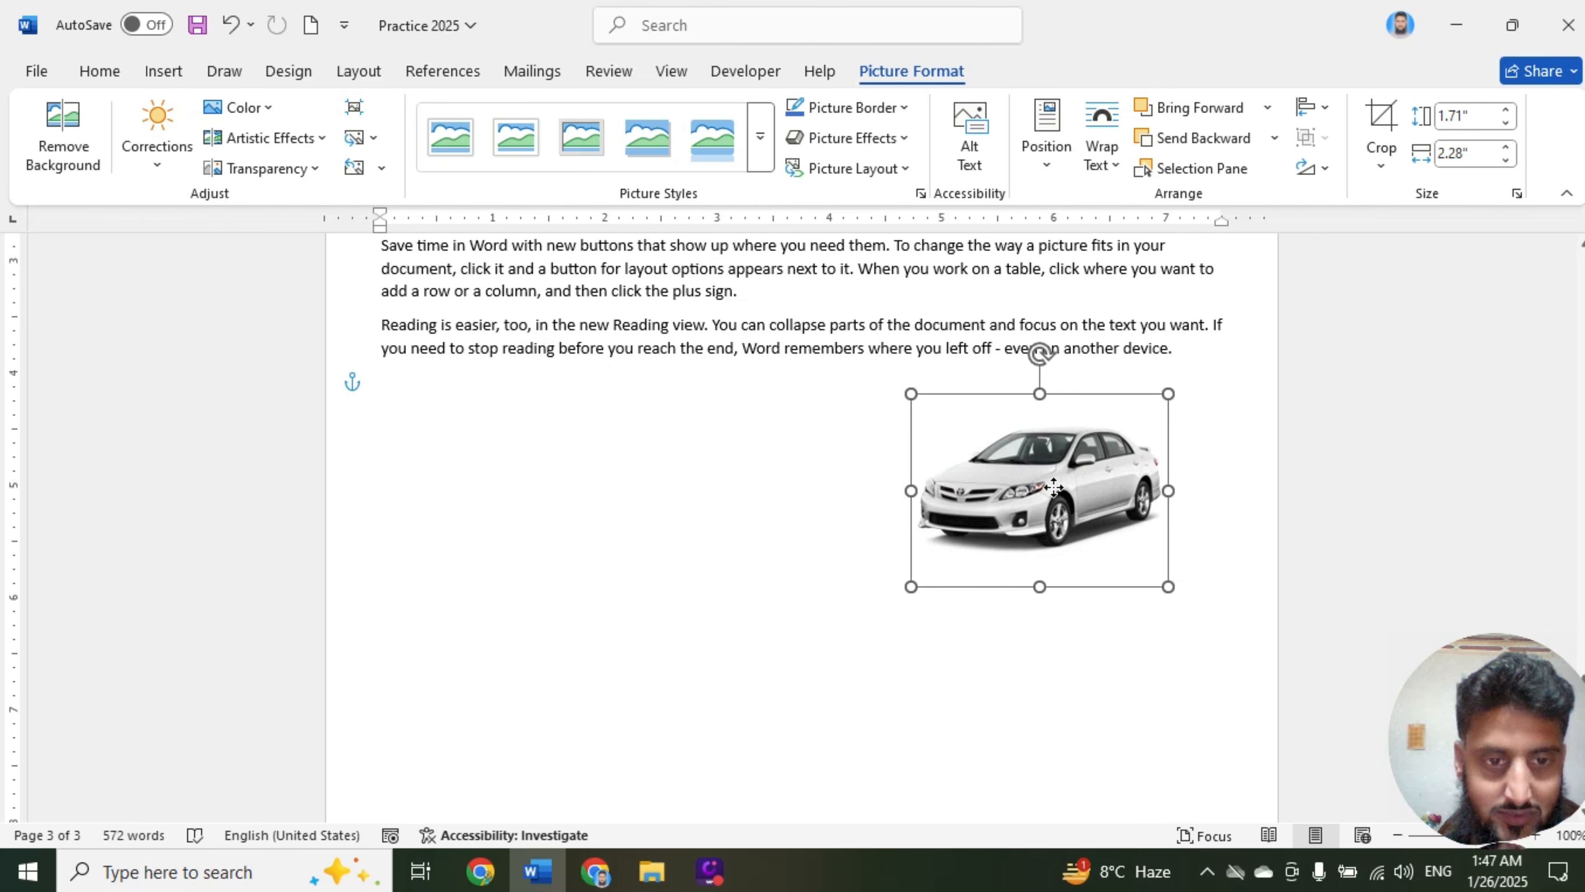
# Apply the picture correction with 0% brightness and +40% contrast to the car picture
pyautogui.click(162, 174)
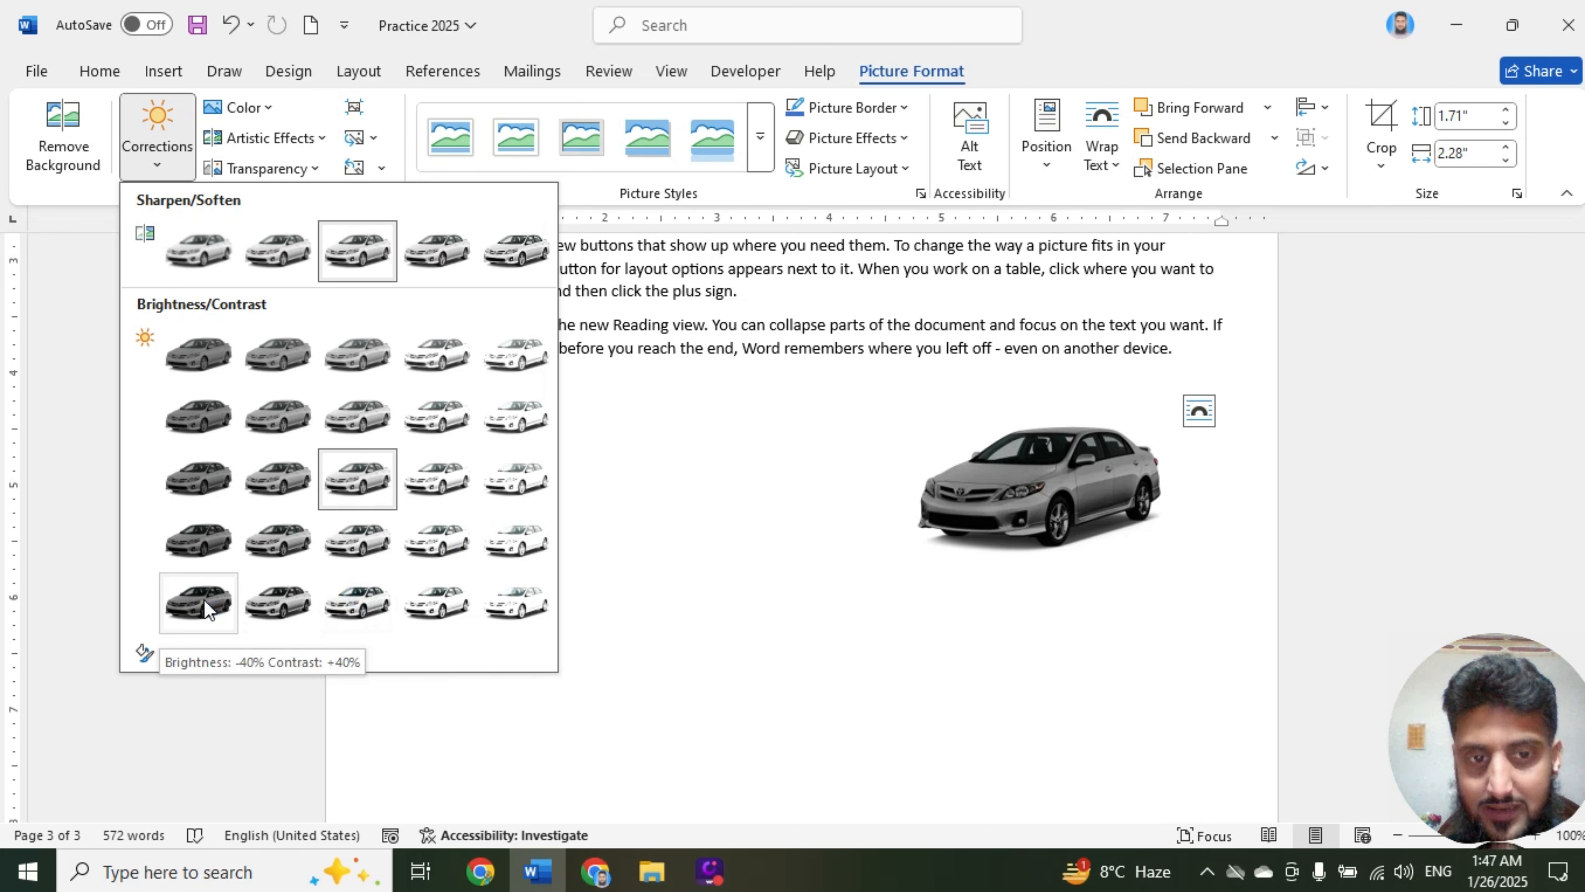
pyautogui.click(342, 603)
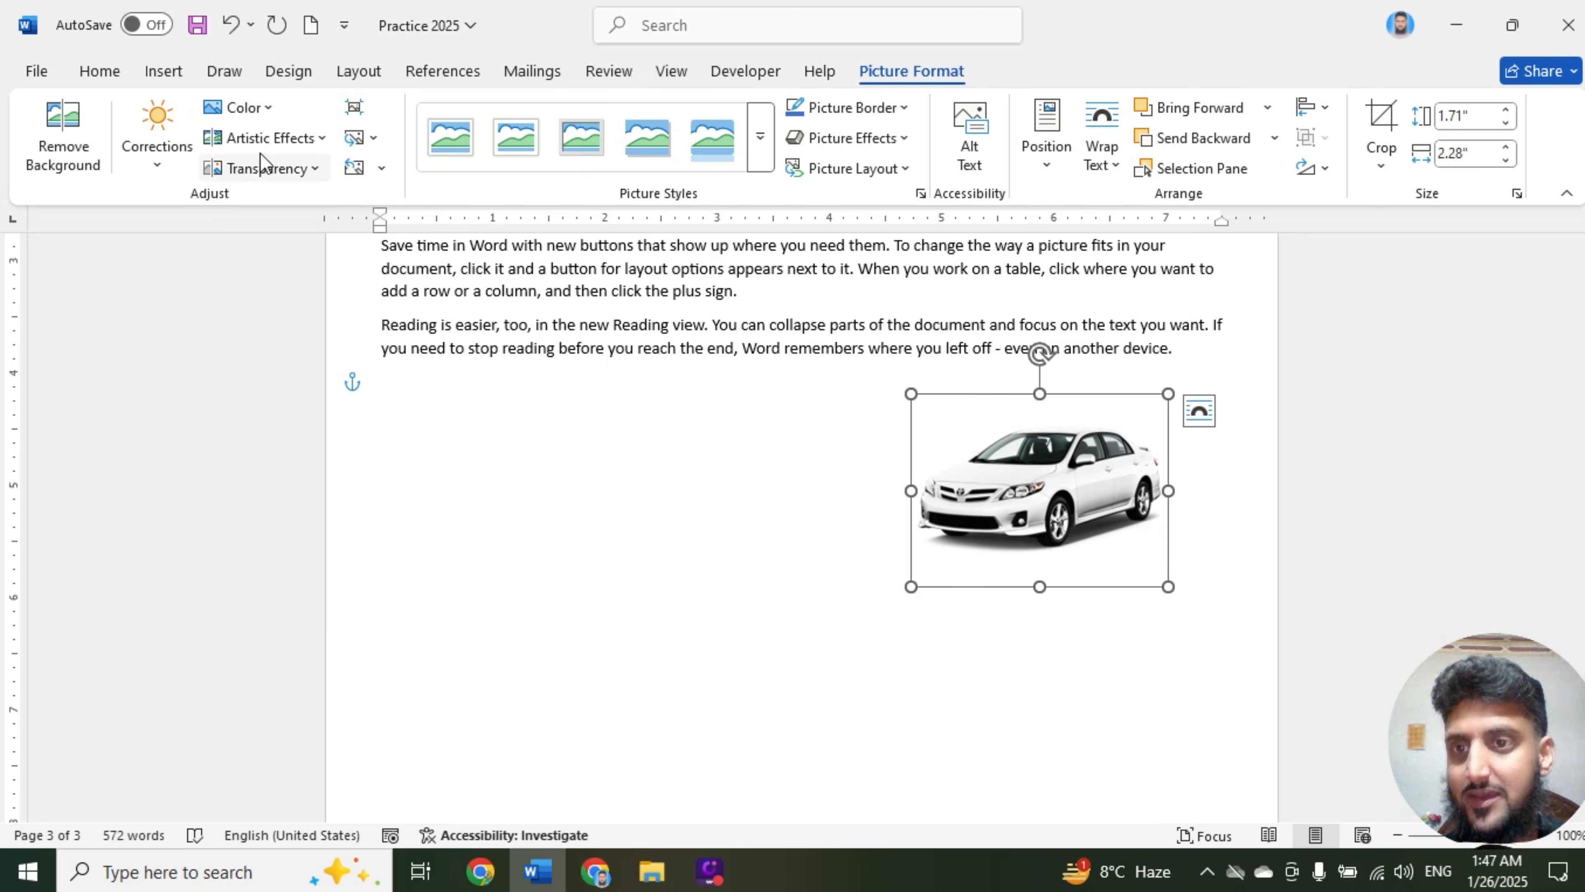
# Recolor the car picture with the standard red color variation
pyautogui.click(270, 111)
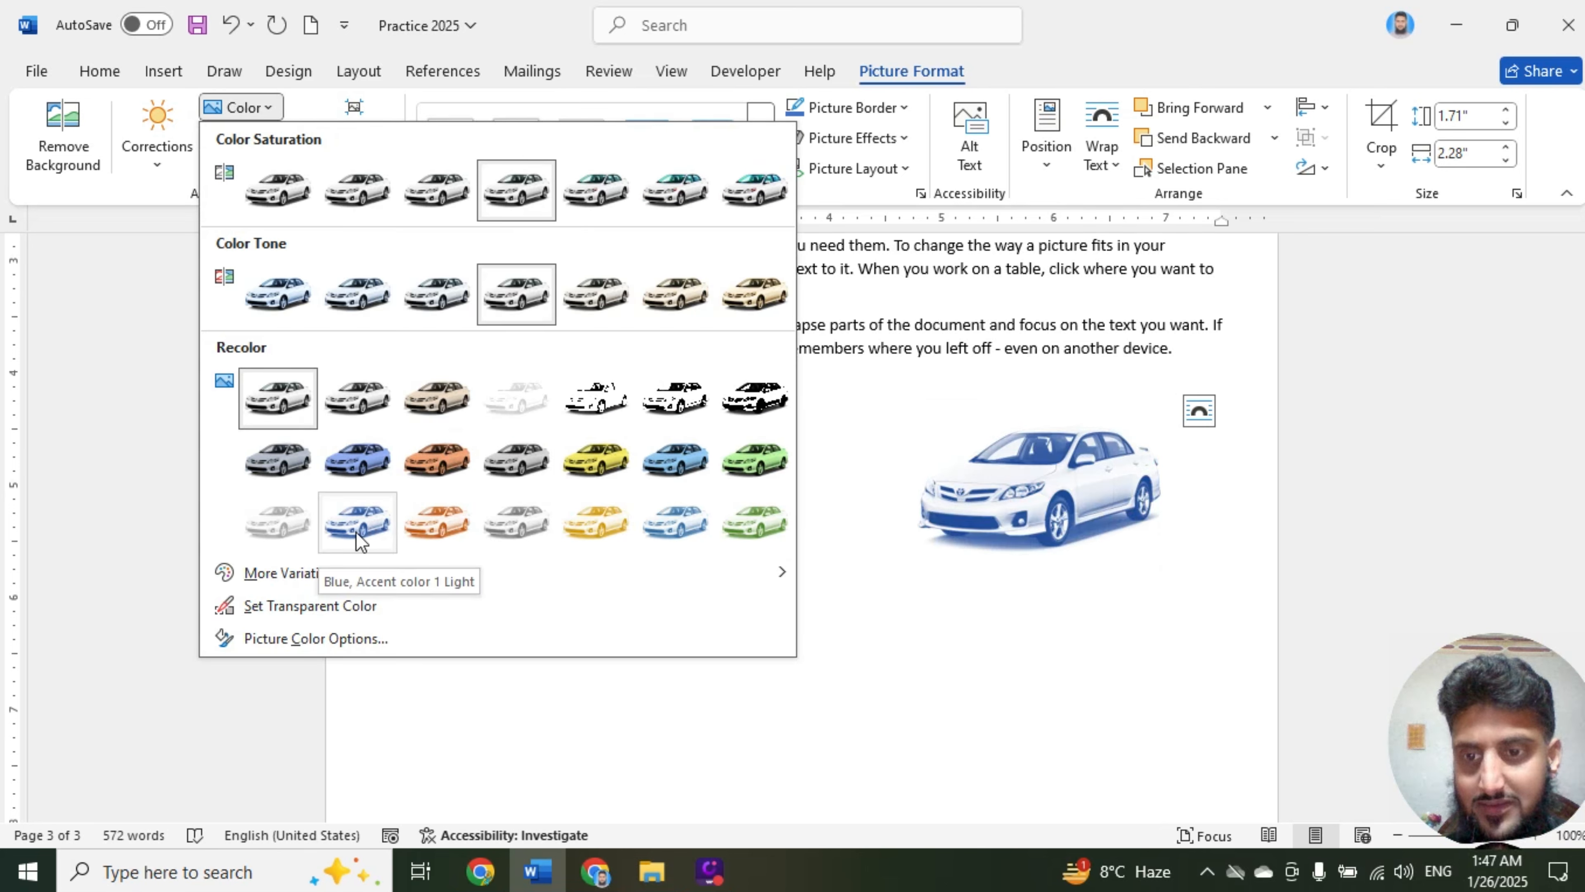
pyautogui.moveTo(284, 576)
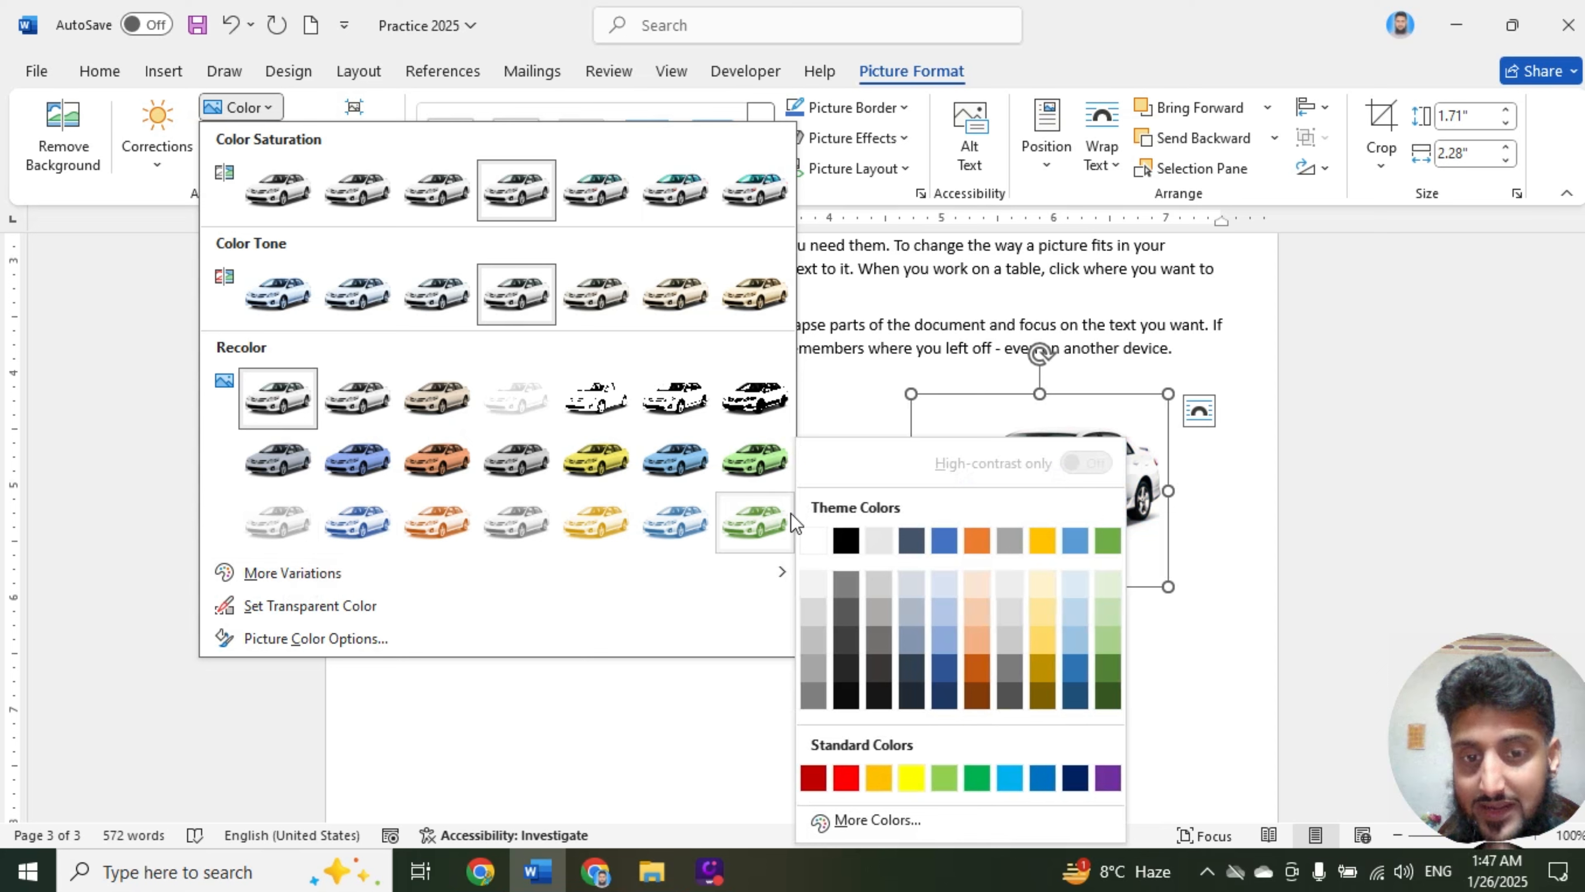
pyautogui.click(846, 778)
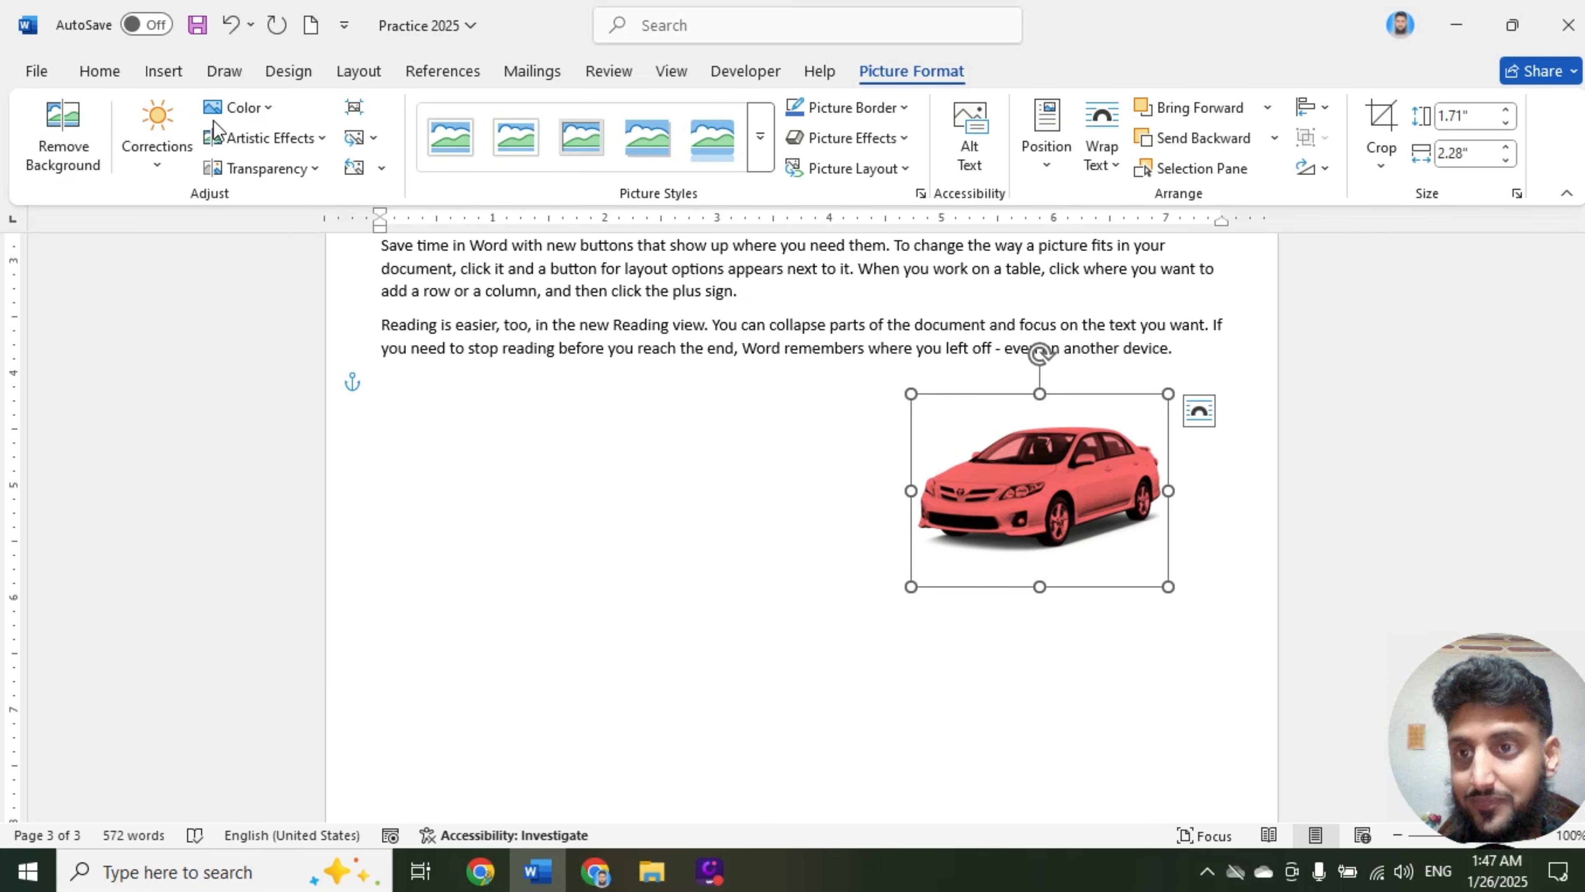
# Recolor the car picture with the dark Blue, Accent color 1 preset
pyautogui.click(244, 109)
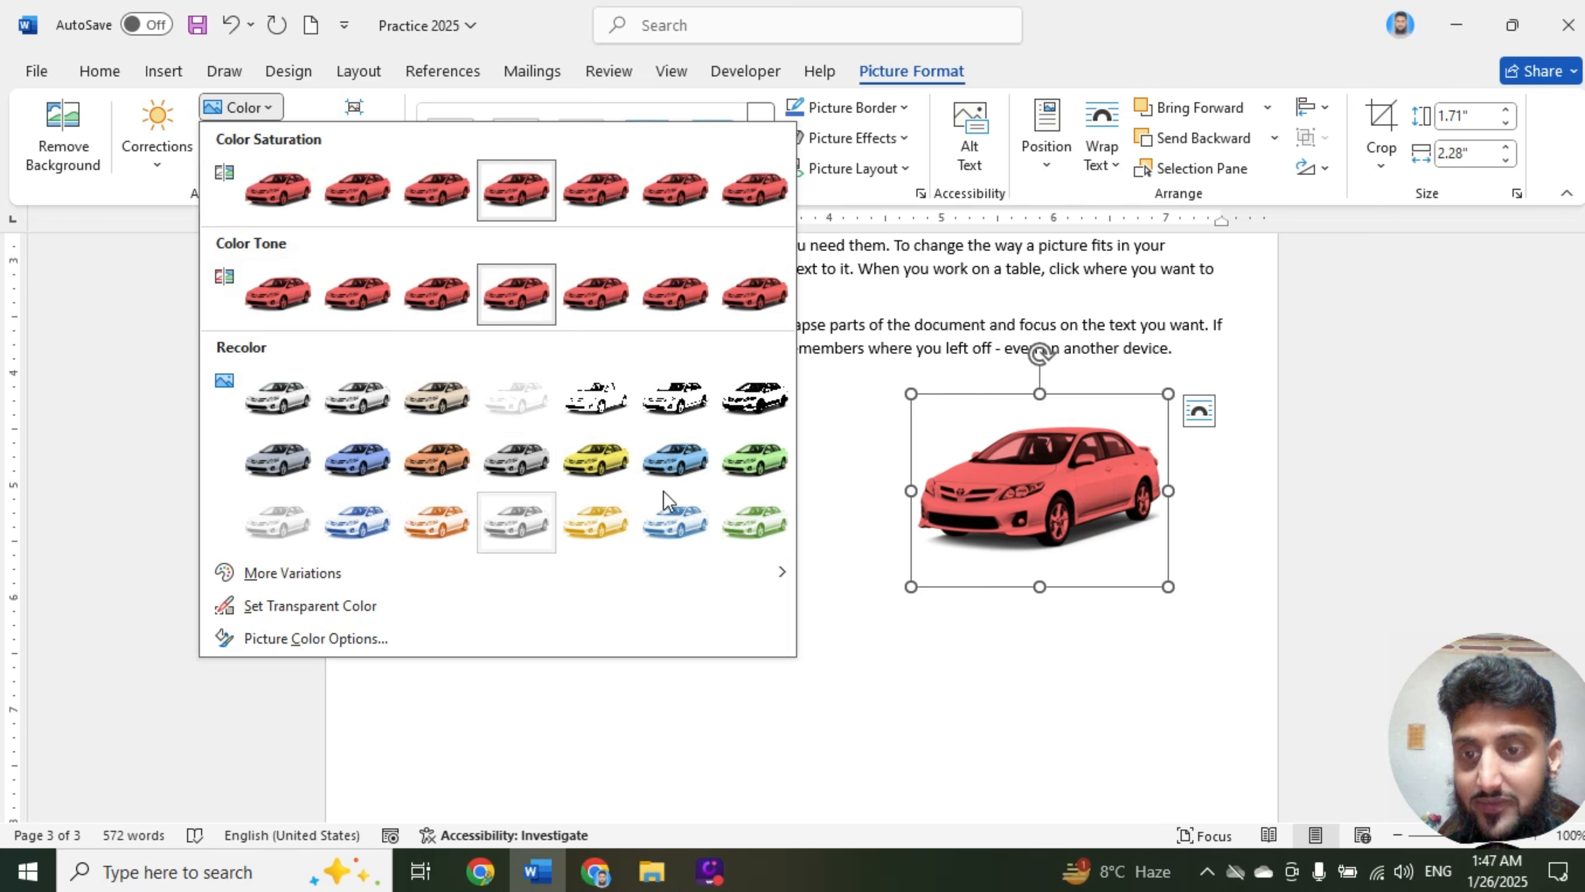
pyautogui.click(363, 469)
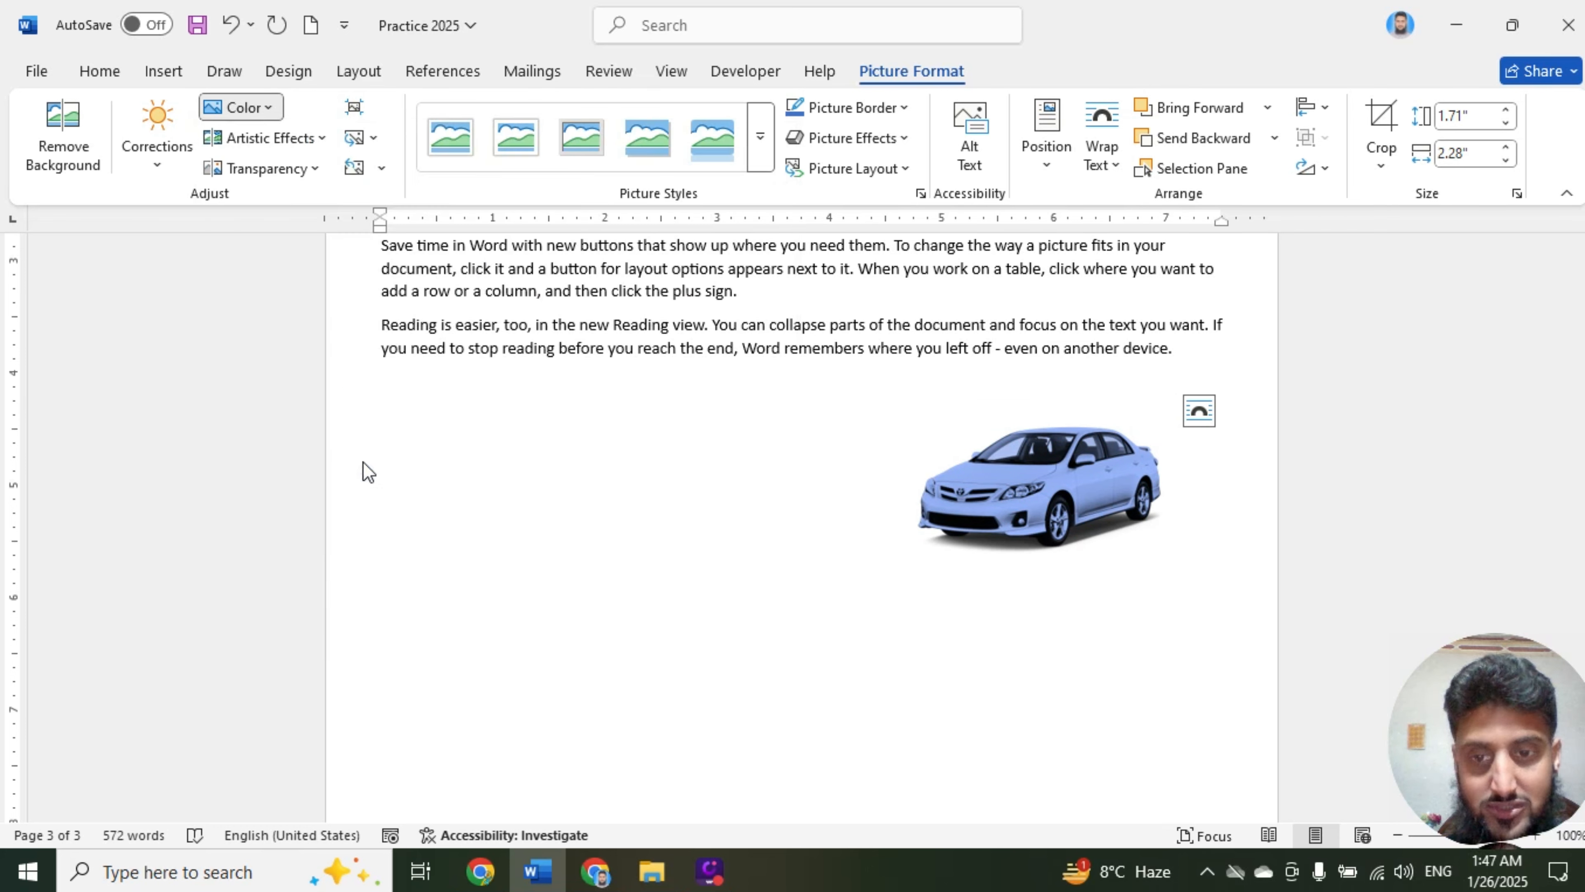
# Preview the artistic effects, including Glow Edges, and the transparency presets on the car picture
pyautogui.click(320, 139)
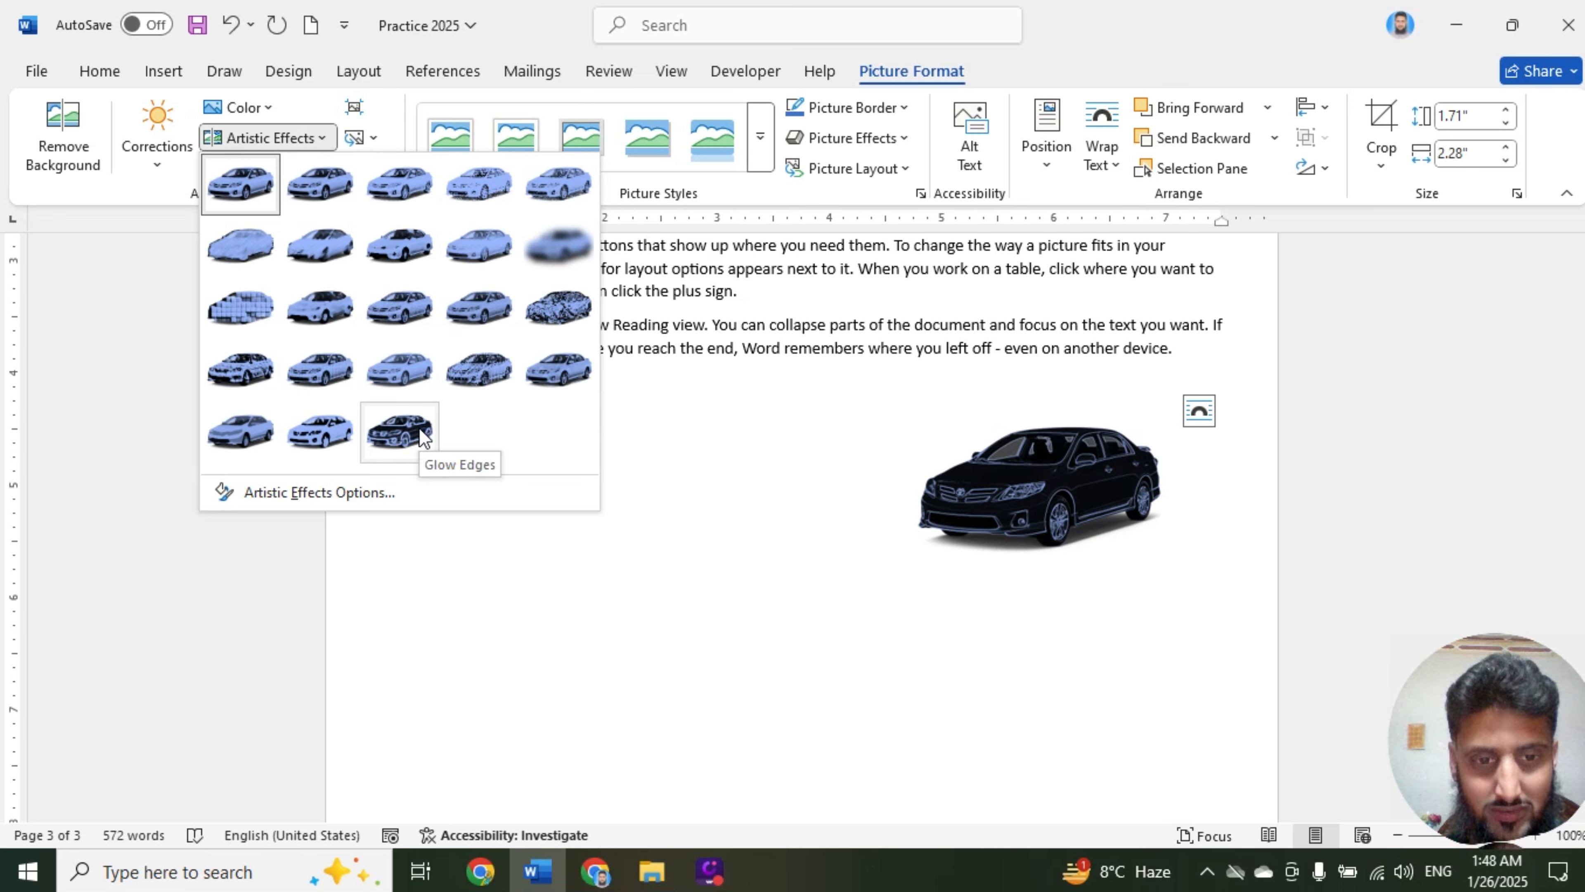
pyautogui.click(267, 181)
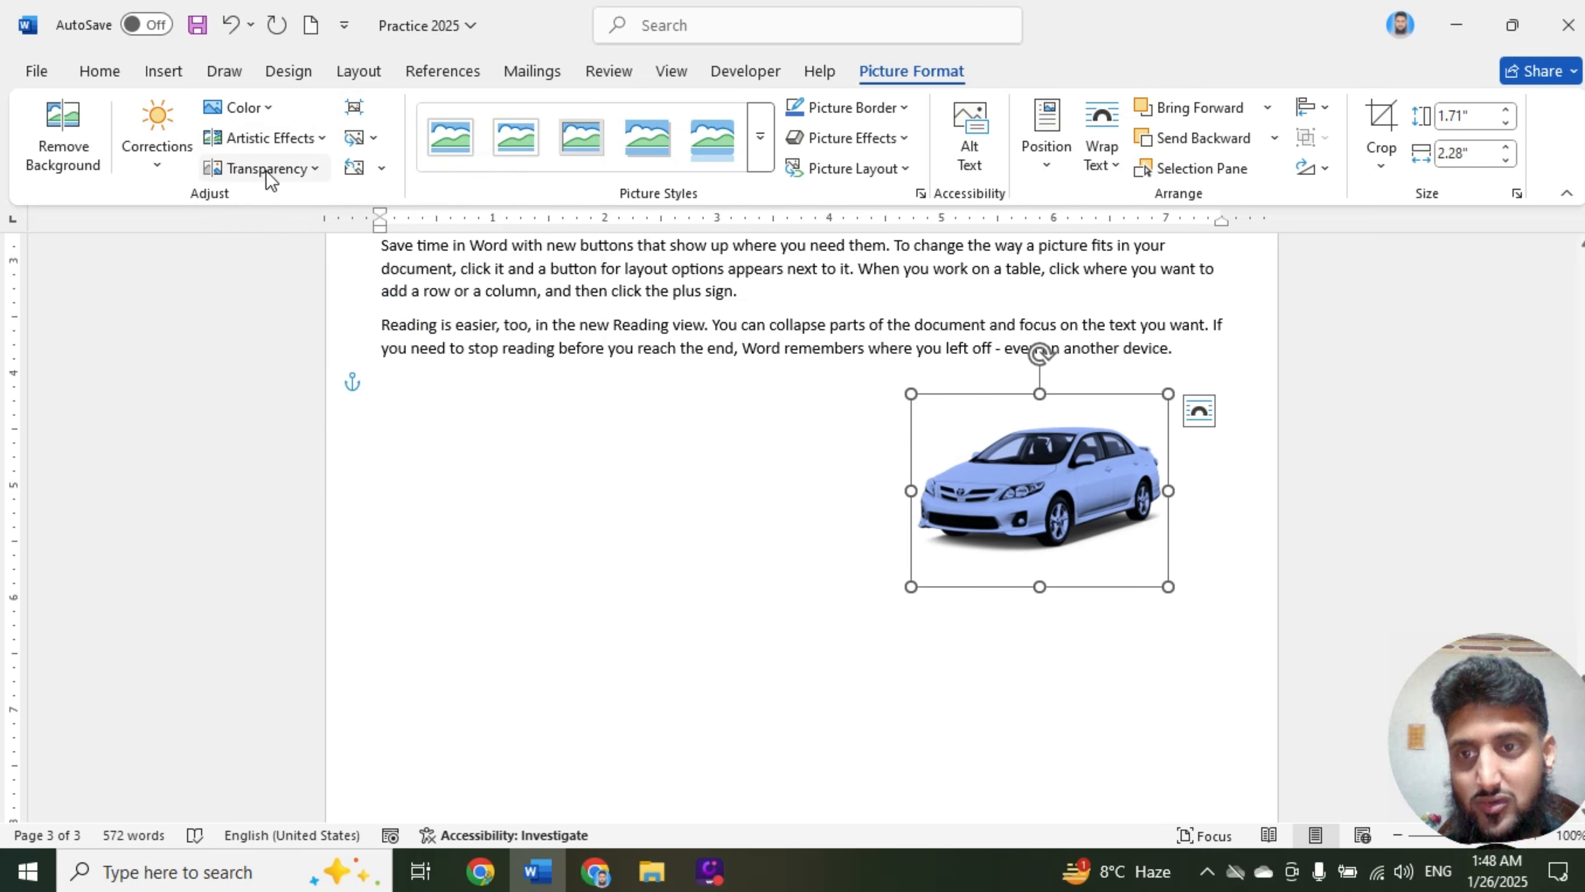
pyautogui.click(317, 172)
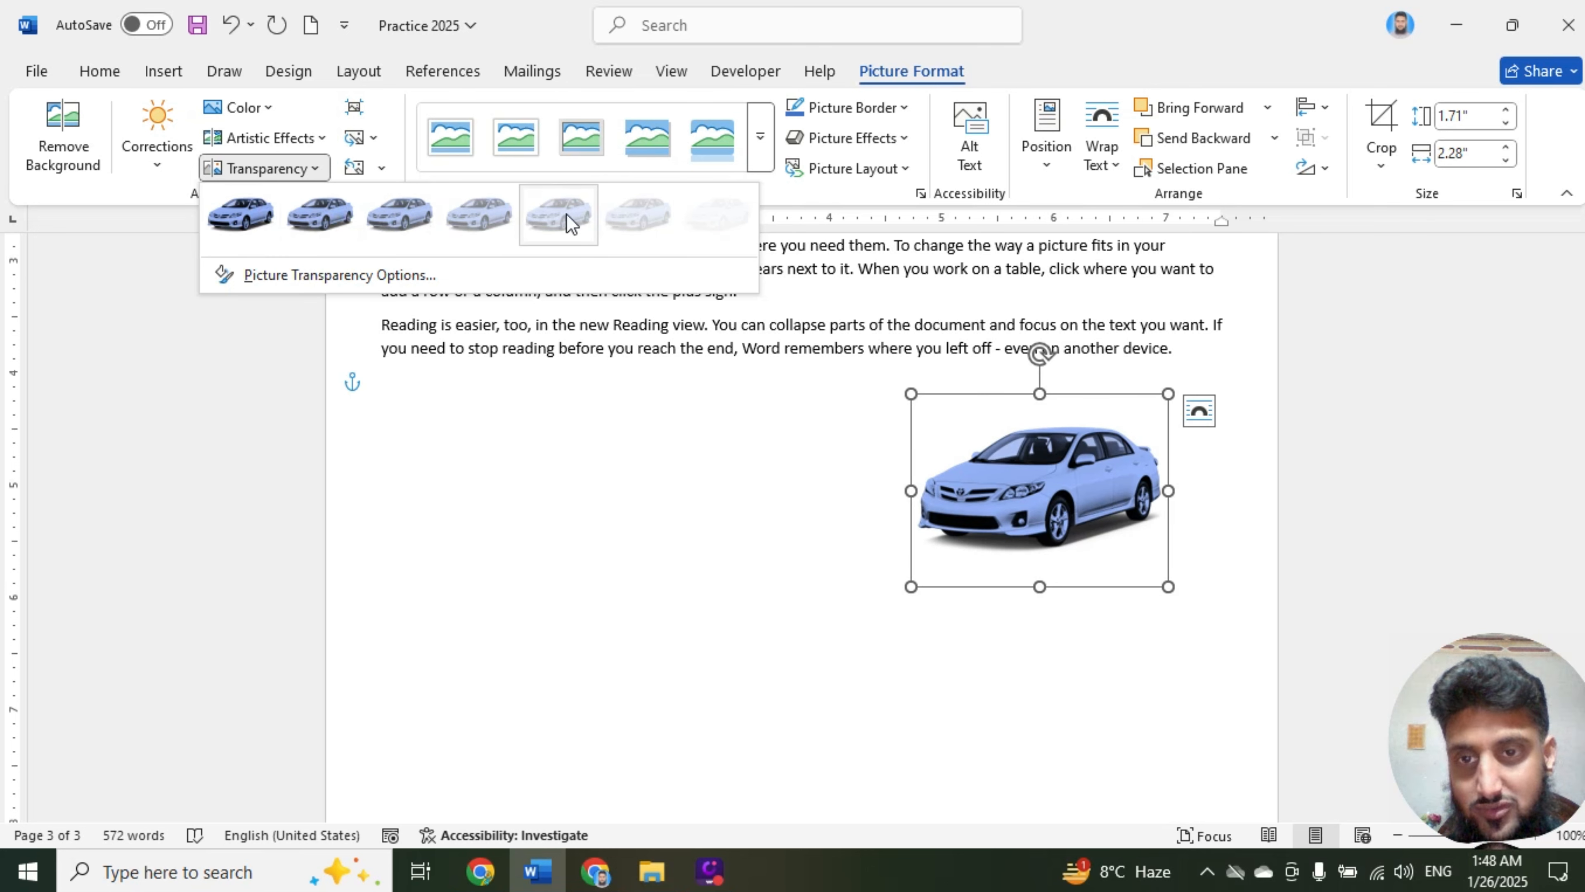
pyautogui.click(378, 114)
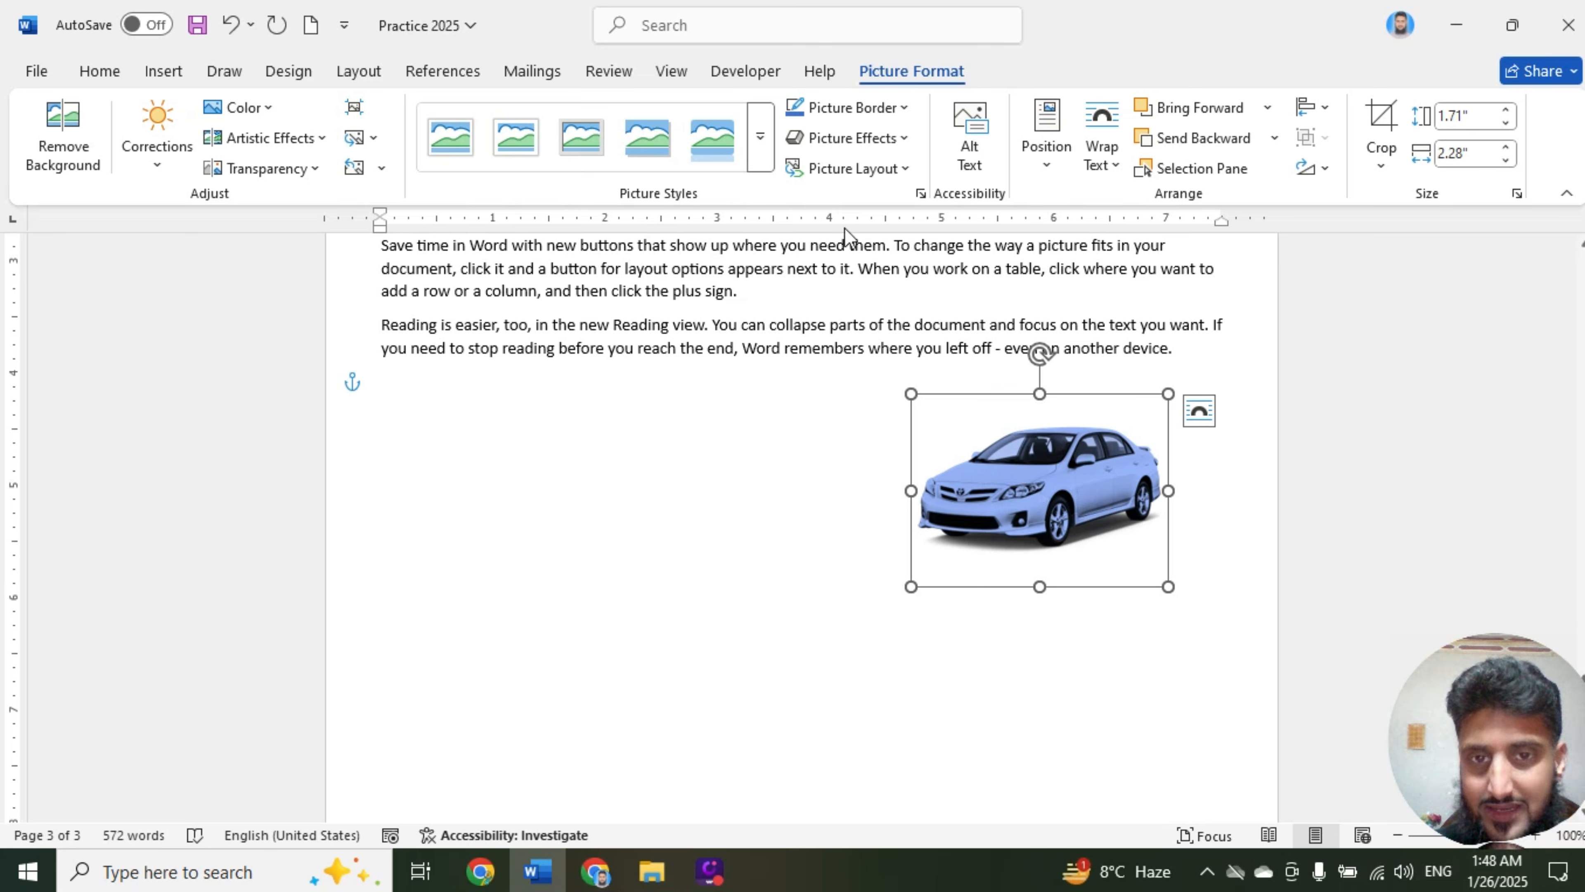
# Preview the picture styles, including Reflected Bevel, Black, and apply a thick black frame style to the car picture
pyautogui.click(761, 139)
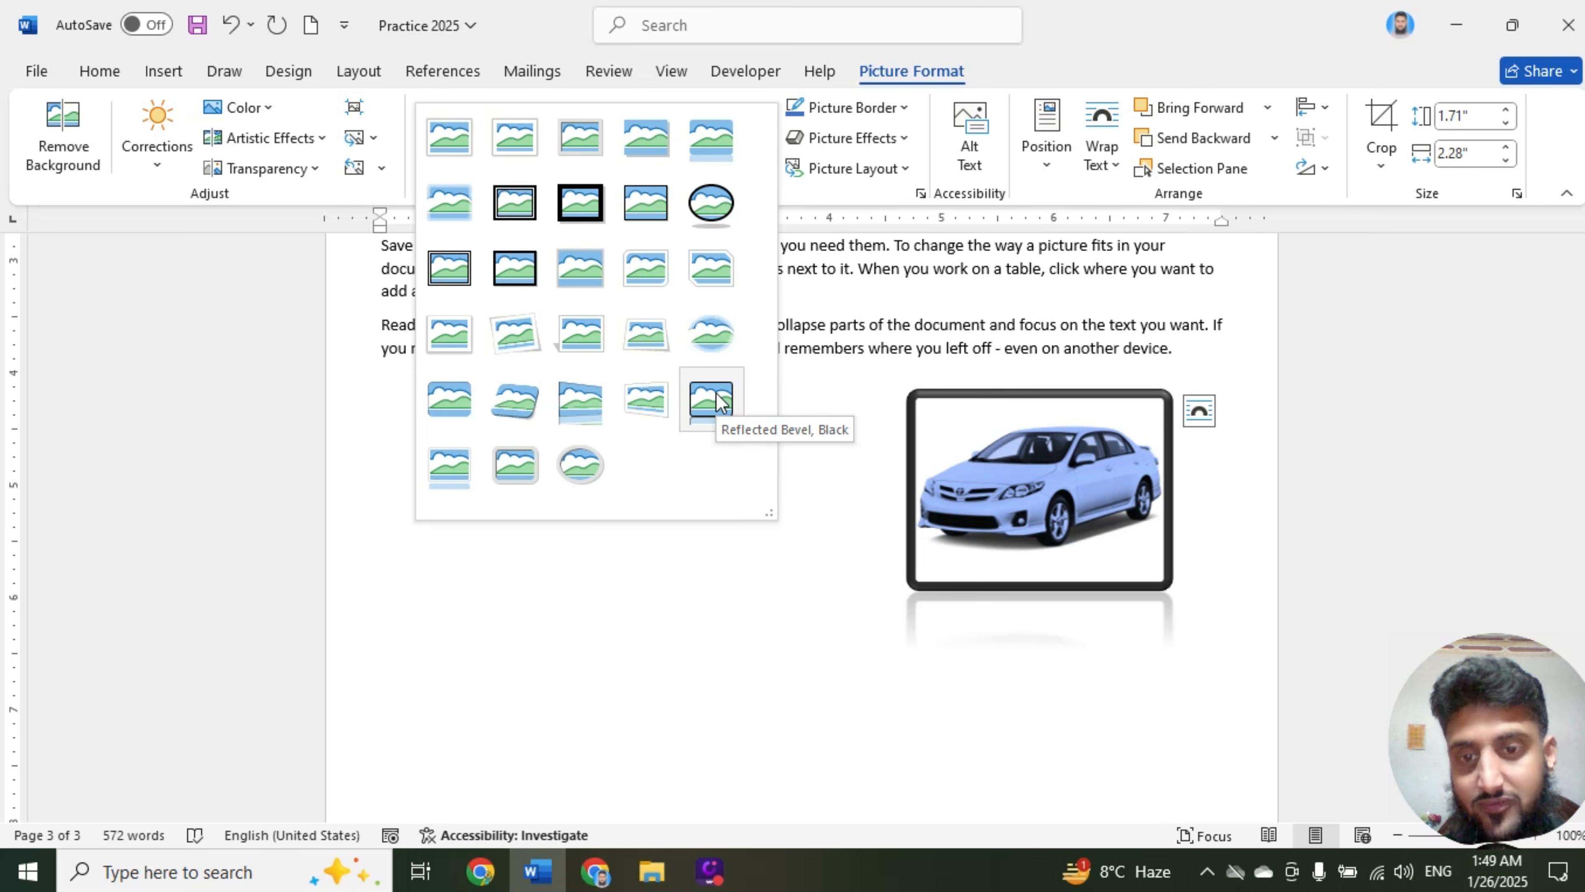
pyautogui.click(787, 577)
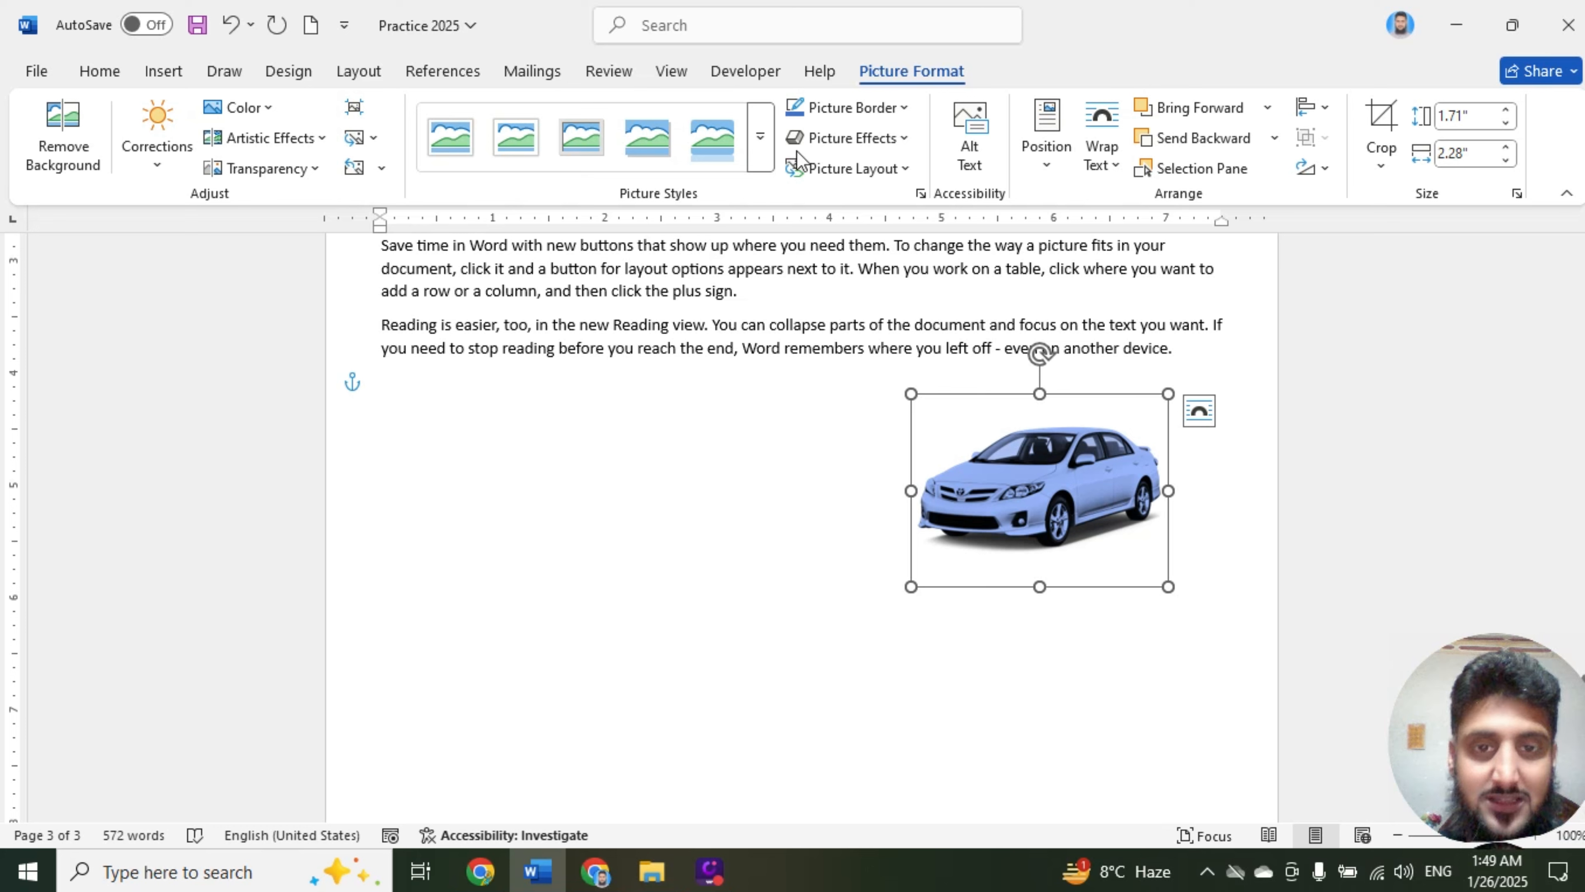
pyautogui.click(768, 141)
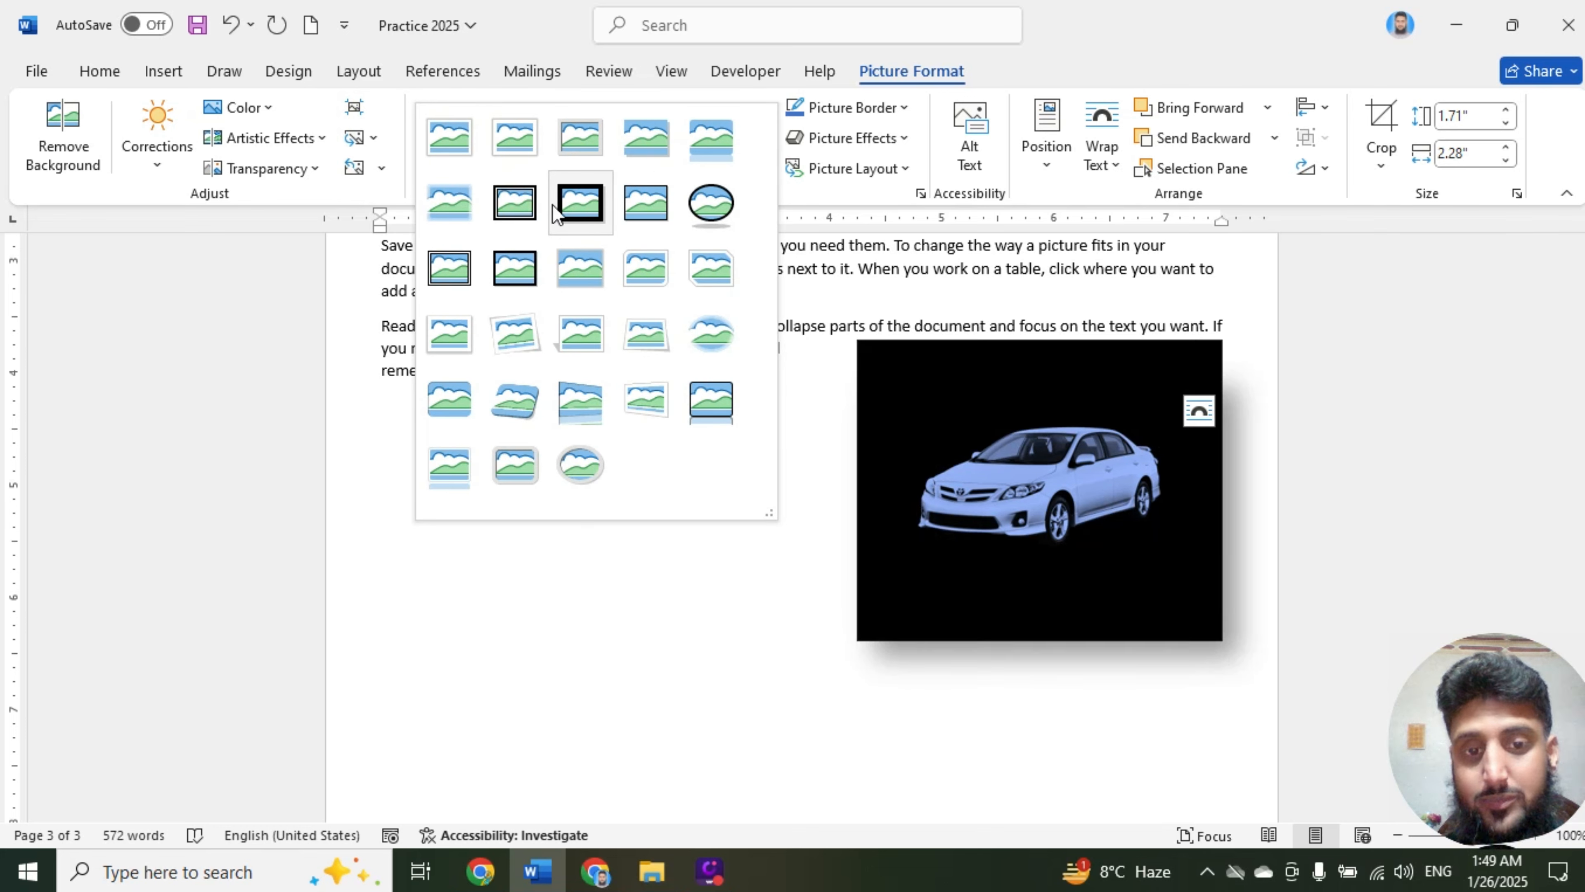
pyautogui.click(505, 270)
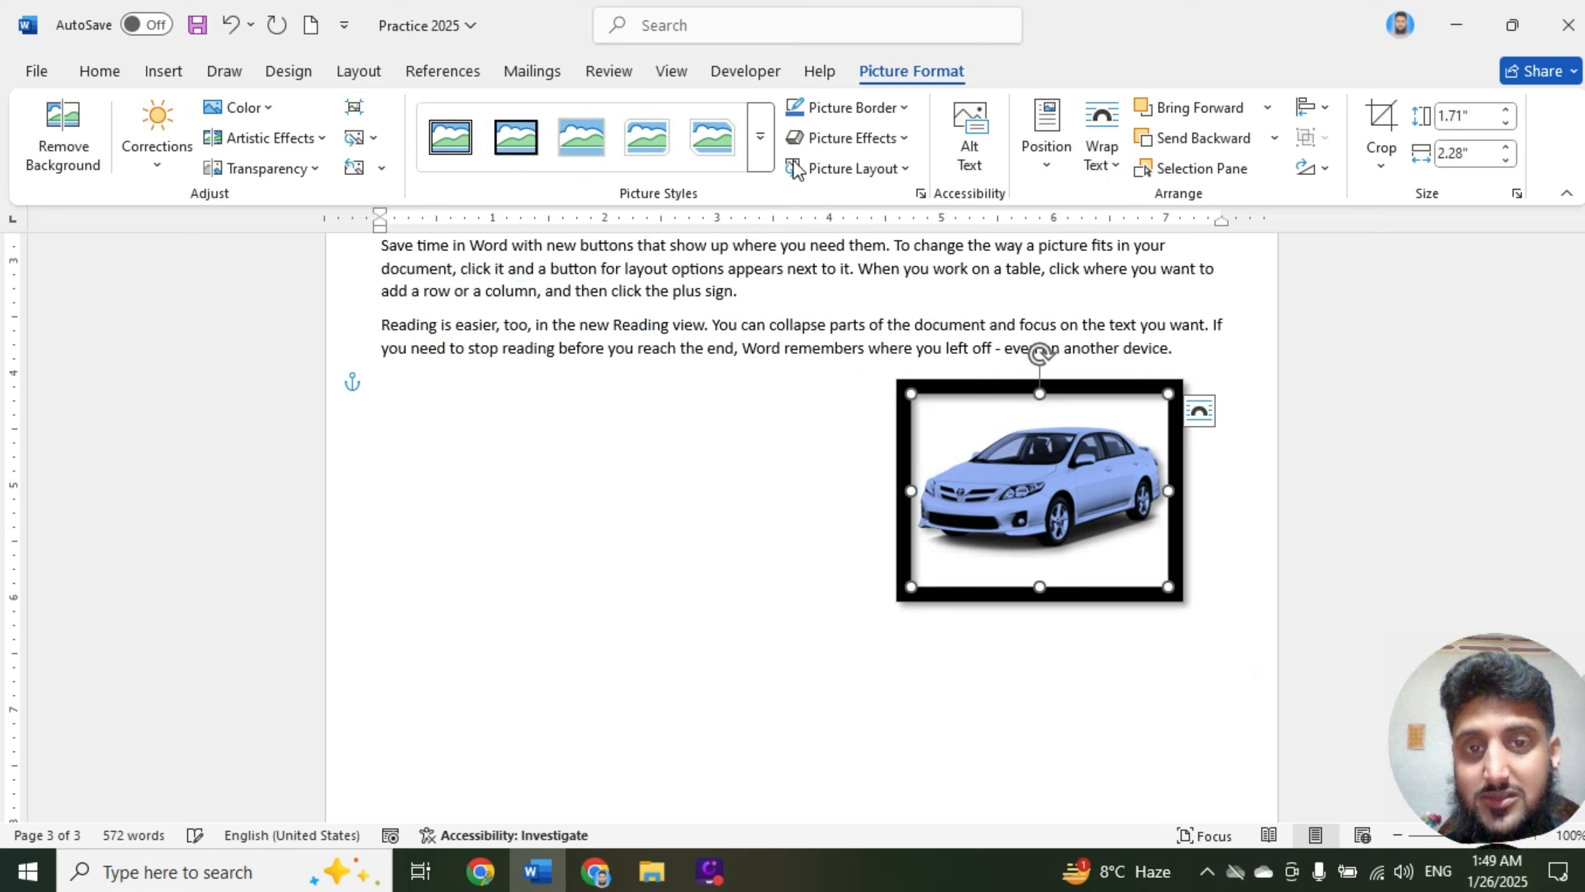
# Give the car picture's border a thin line weight and the standard red color
pyautogui.click(902, 109)
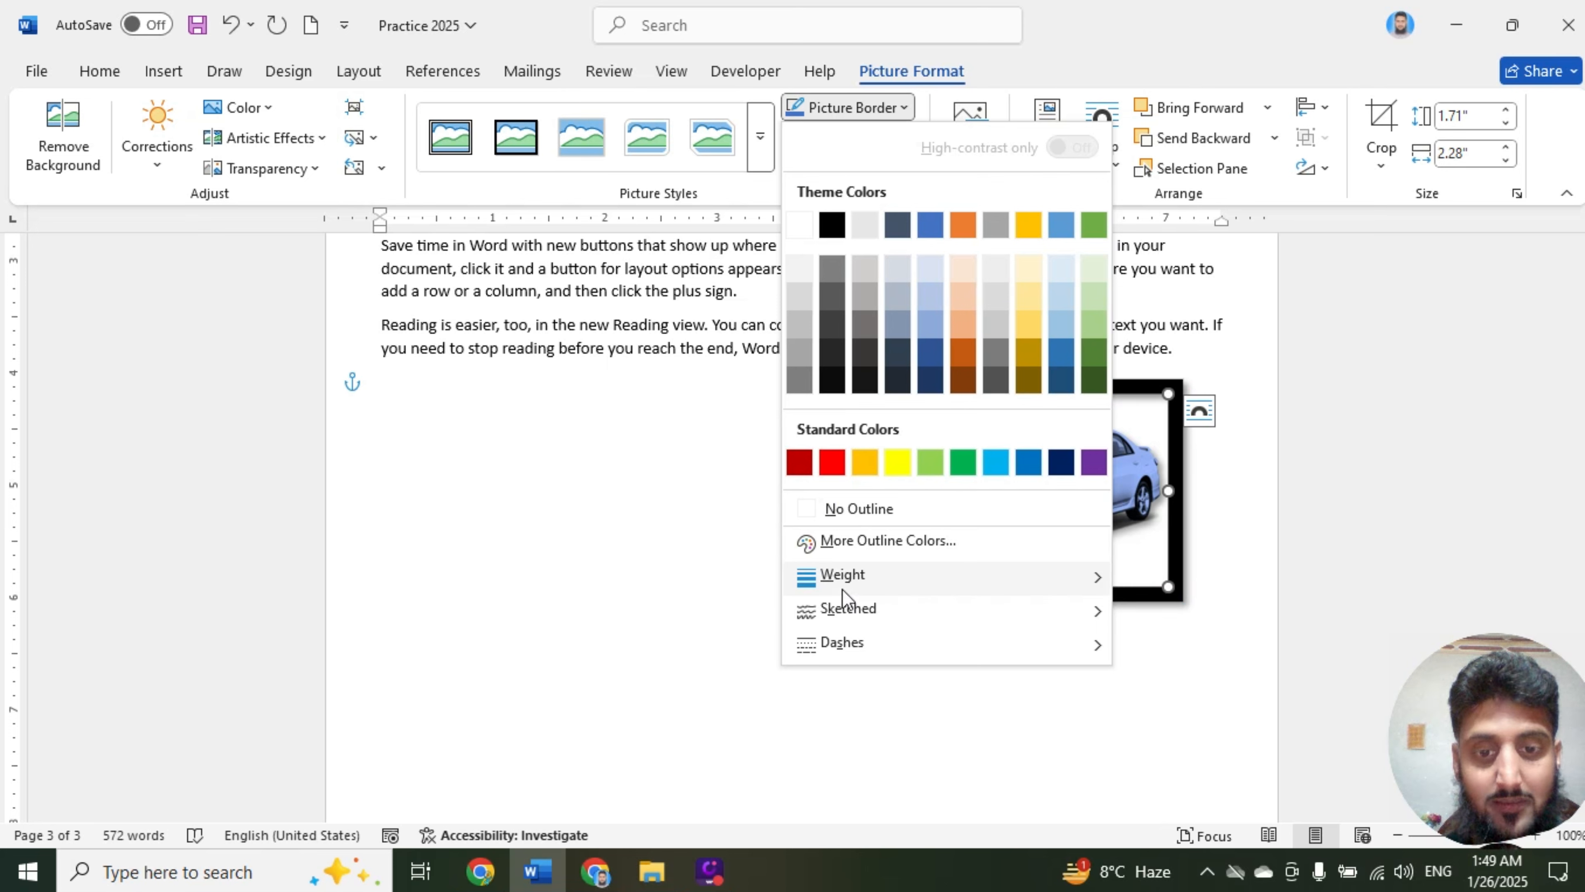
pyautogui.moveTo(850, 582)
pyautogui.click(1232, 600)
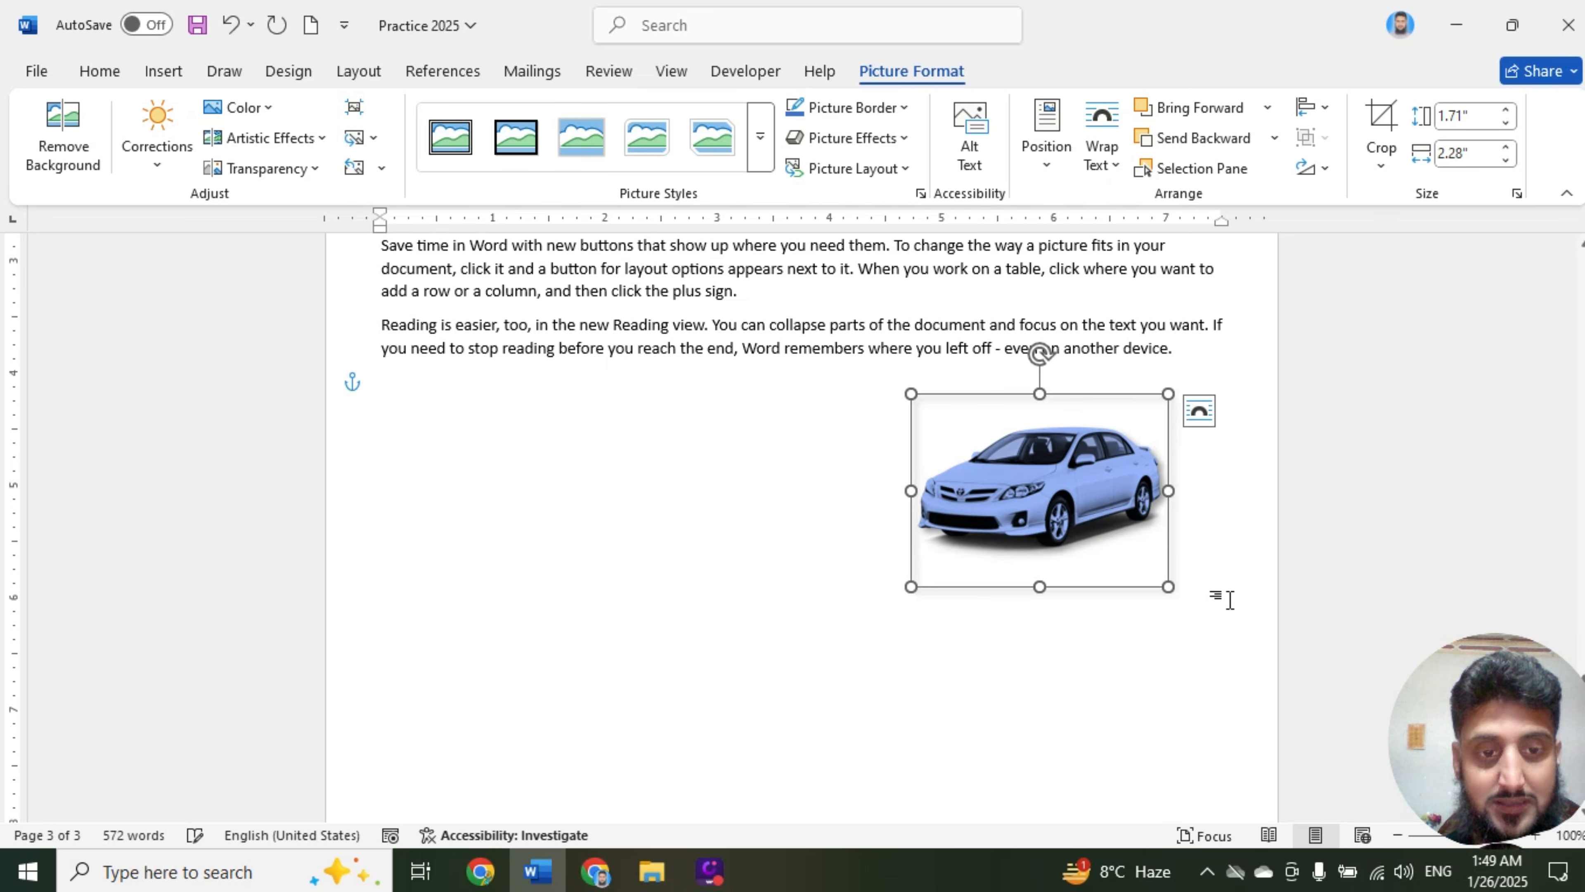
pyautogui.click(883, 107)
pyautogui.click(832, 463)
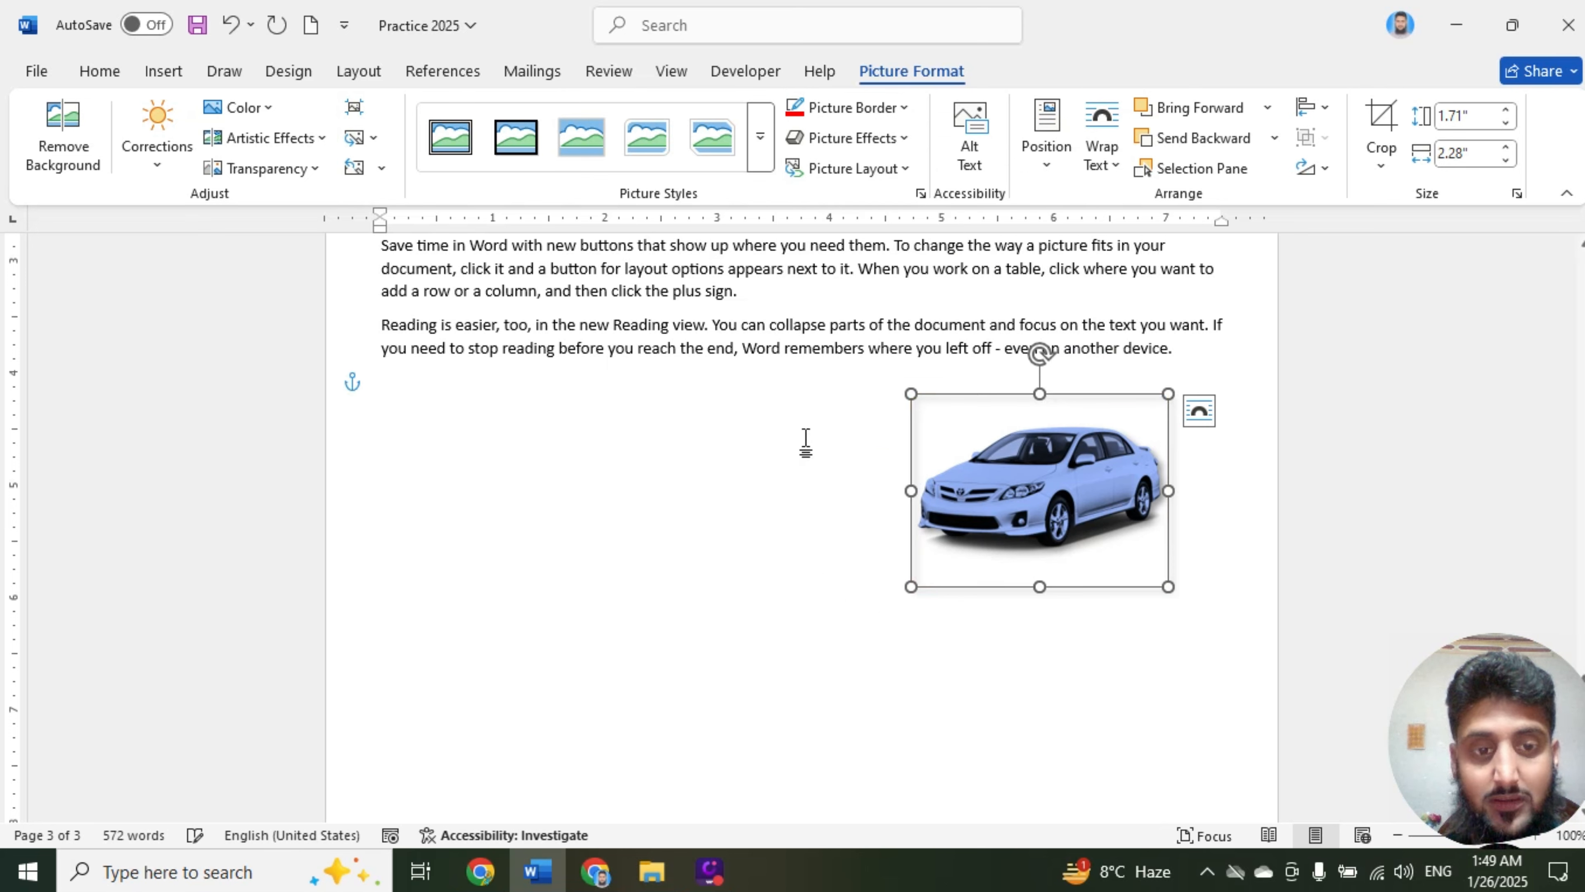
# Move the car picture to the page's left margin below the last paragraph
pyautogui.click(870, 128)
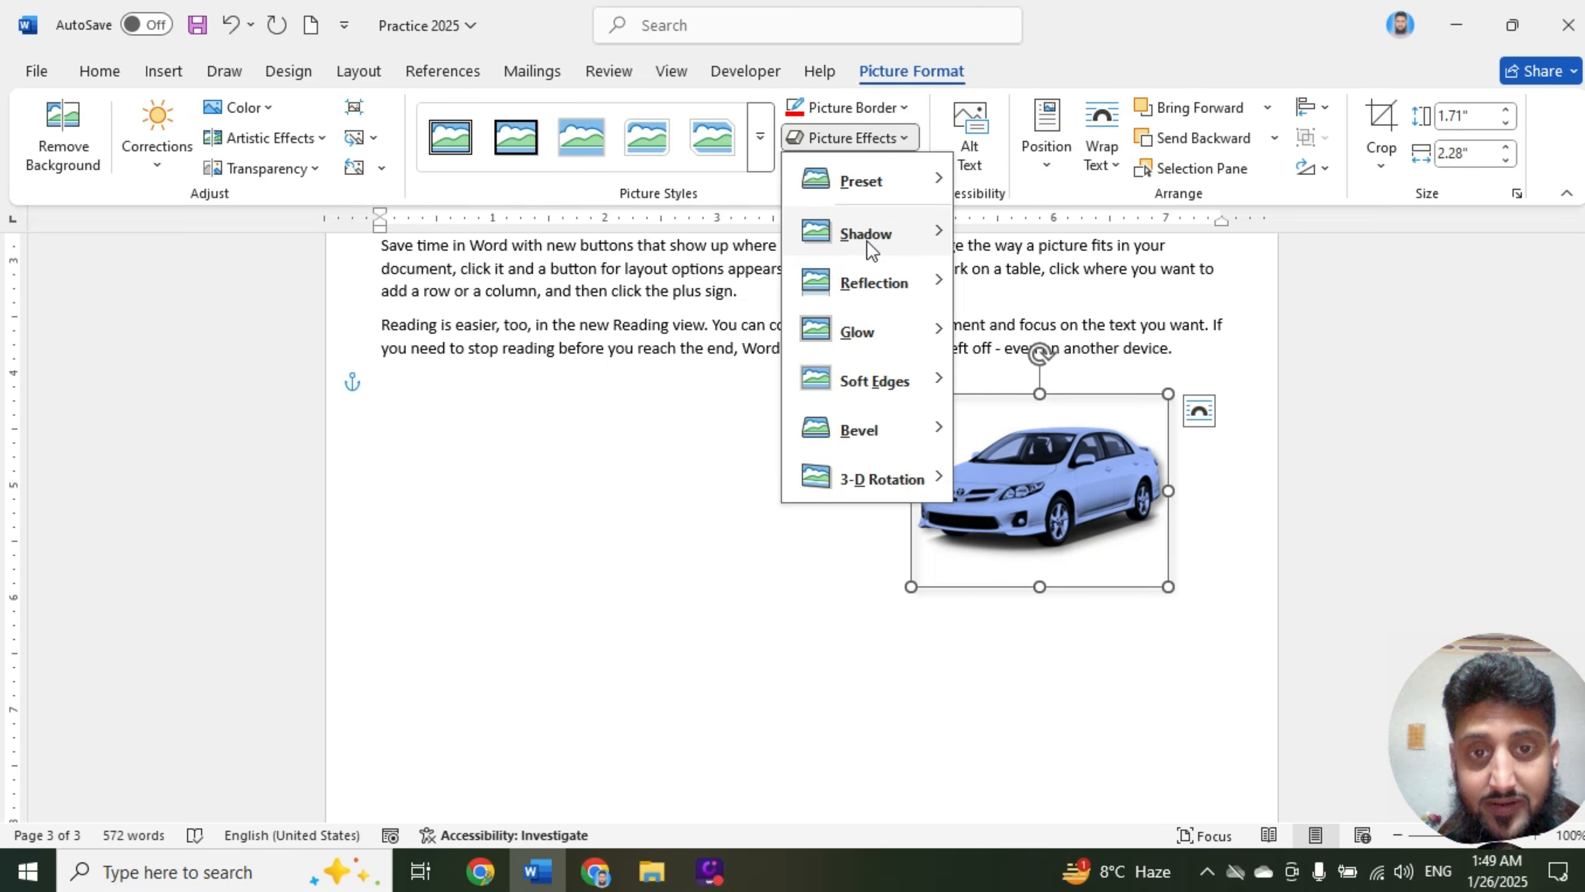
pyautogui.moveTo(867, 240)
pyautogui.click(722, 532)
pyautogui.moveTo(951, 474); pyautogui.dragTo(428, 491)
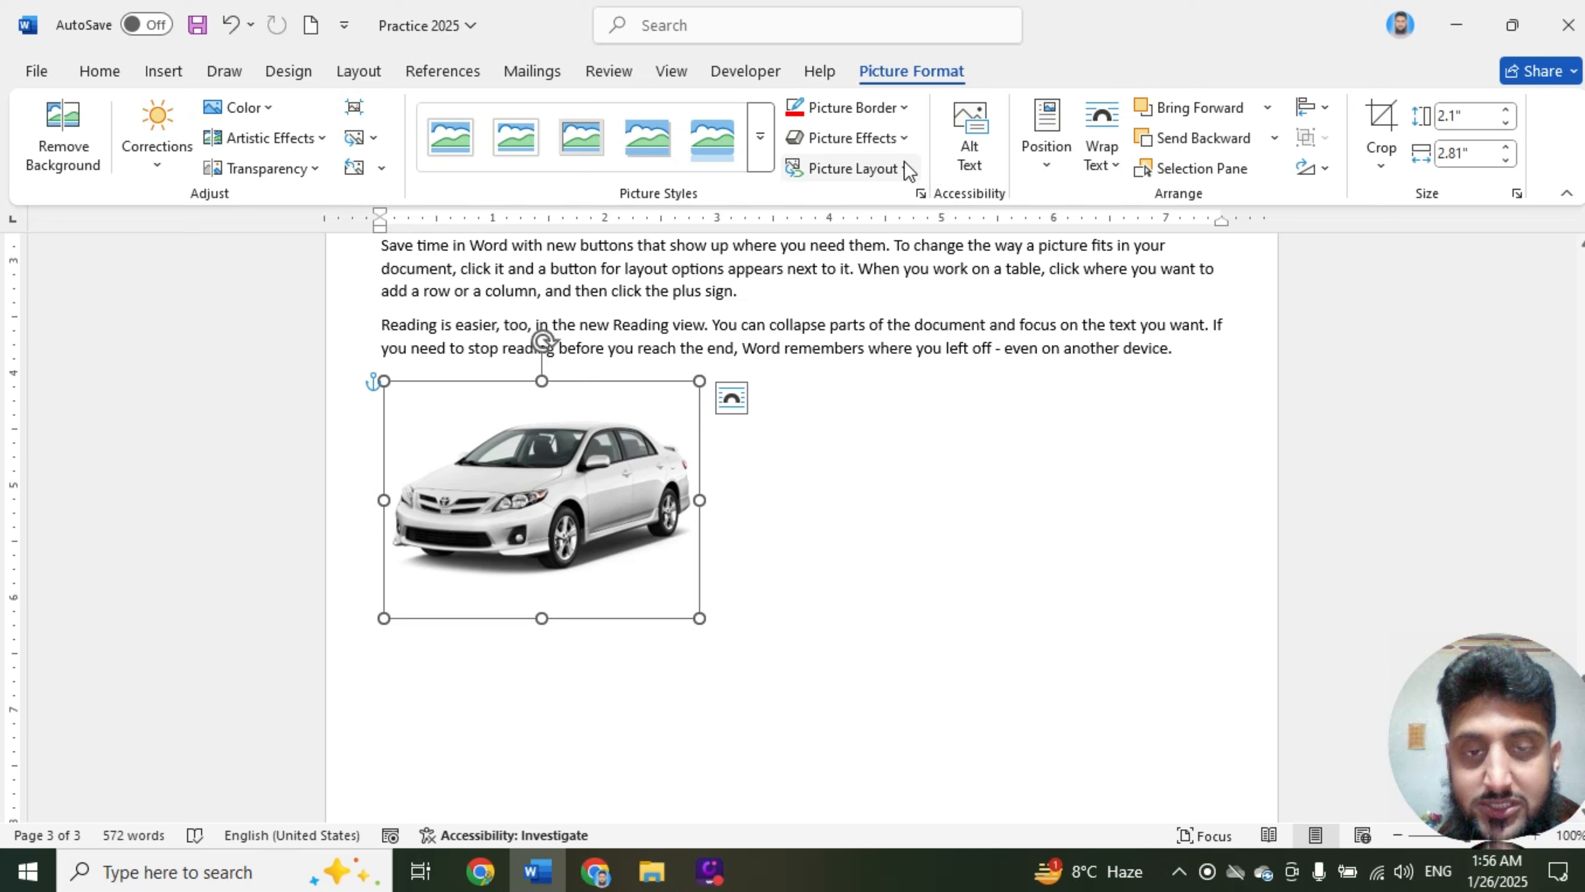
# Look through the picture effects, from shadow, reflection and glow to bevel and 3-D rotation, and the picture layouts for the car picture
pyautogui.click(903, 141)
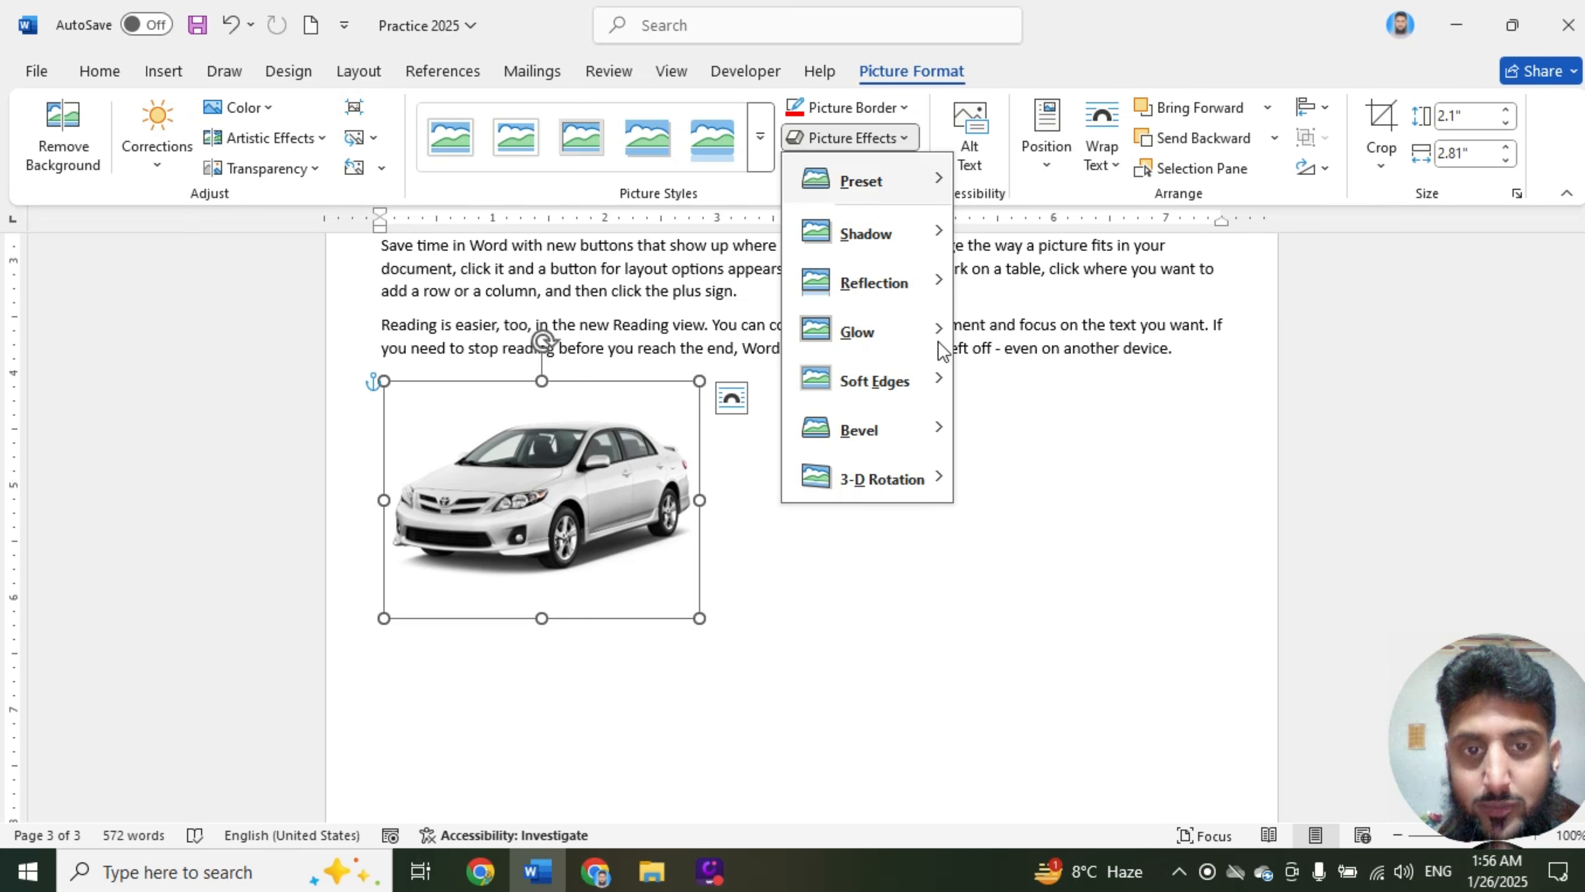
pyautogui.moveTo(920, 233)
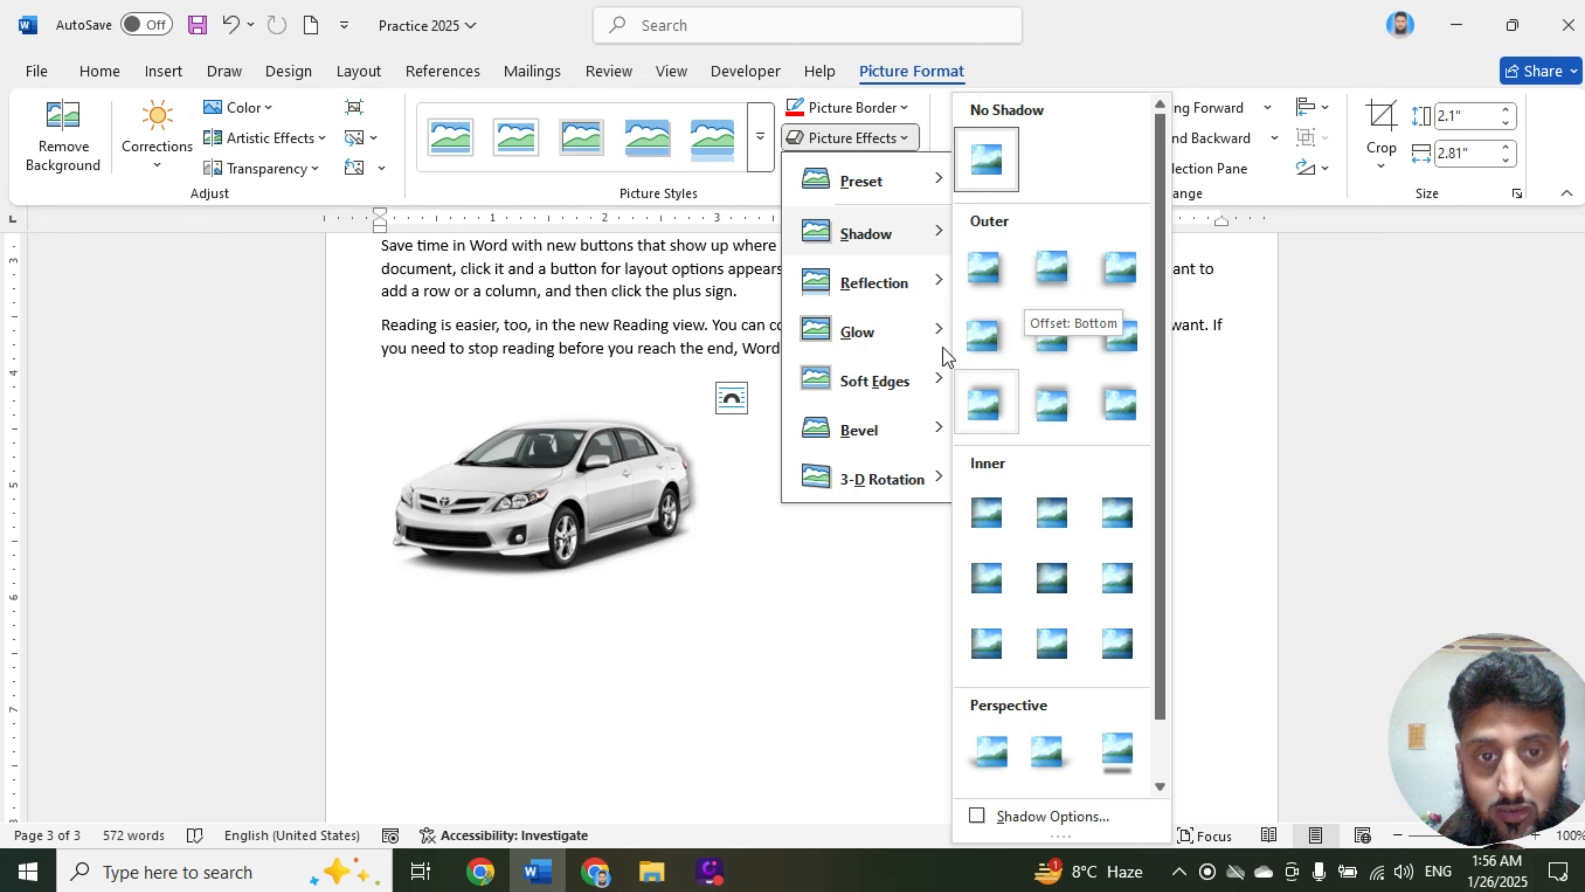
pyautogui.moveTo(904, 287)
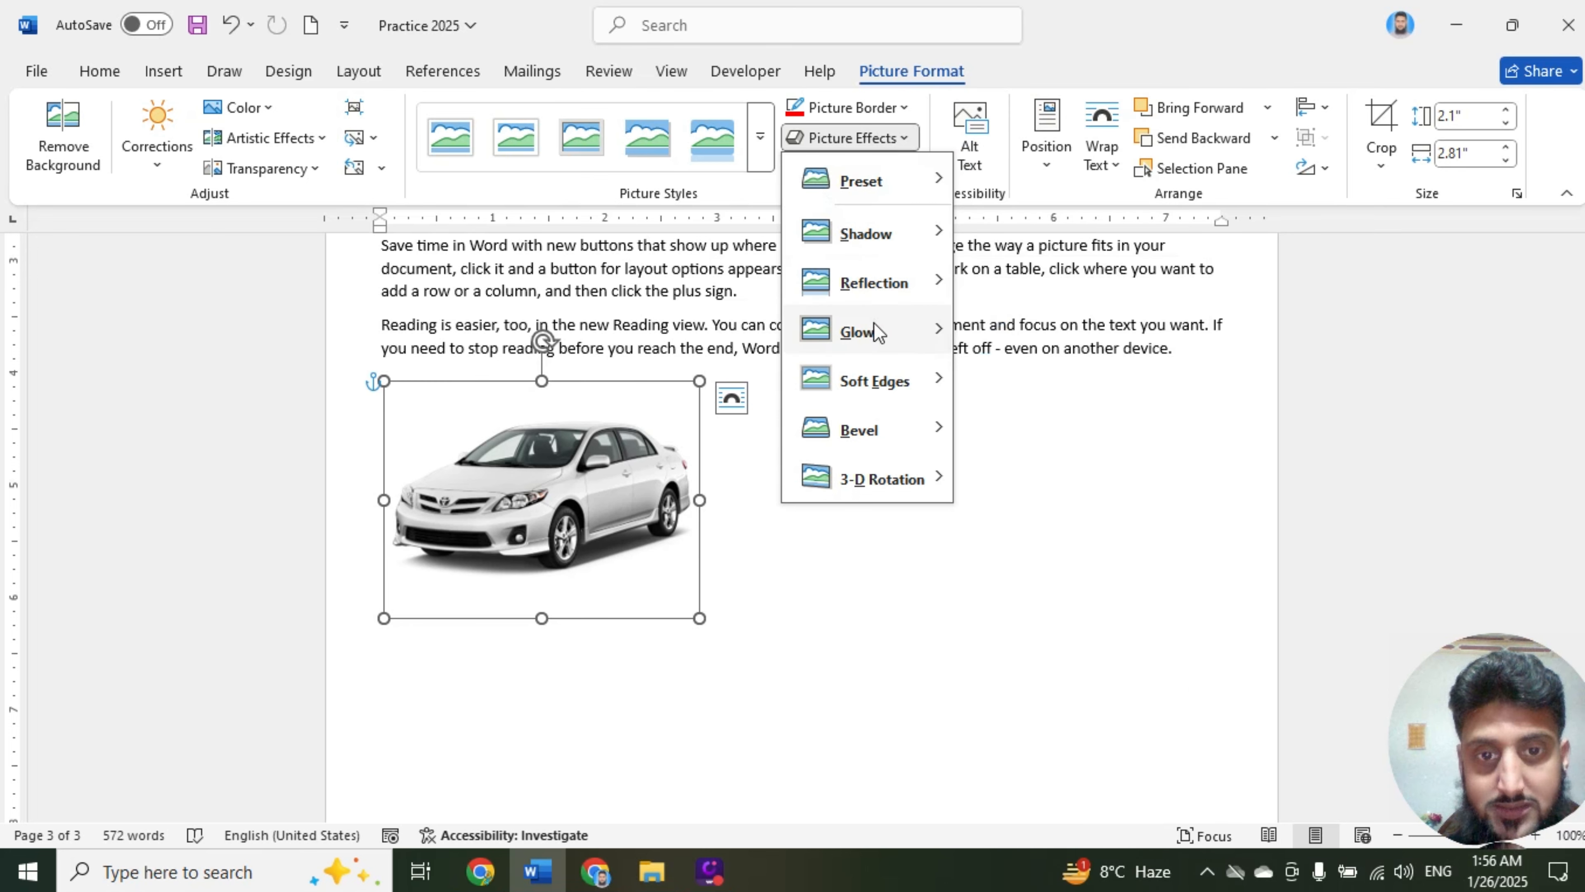
pyautogui.moveTo(918, 334)
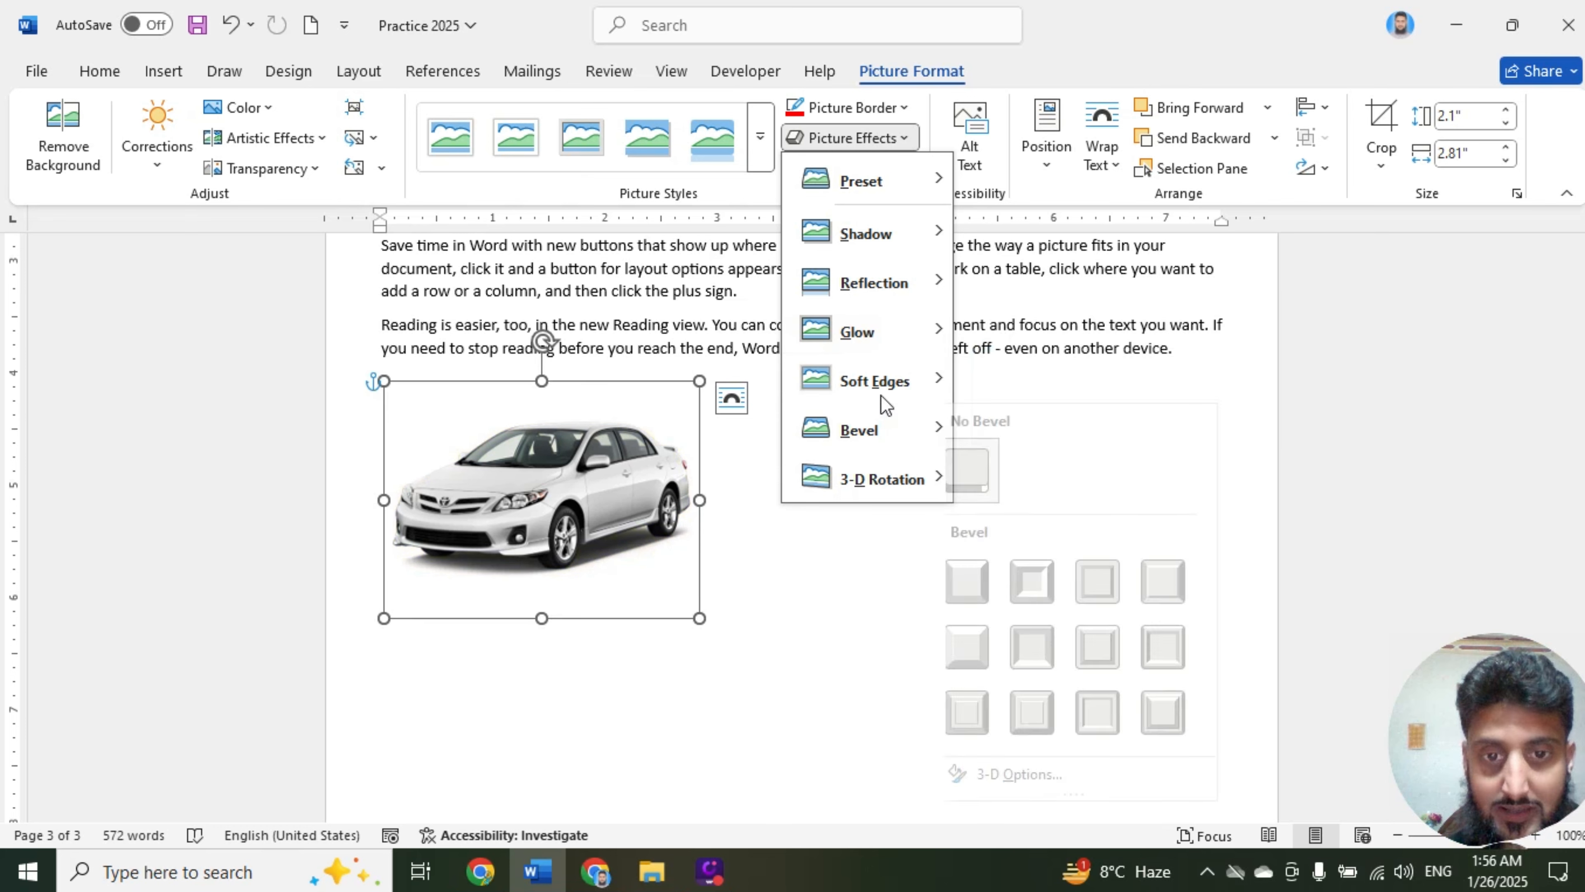
pyautogui.moveTo(916, 380)
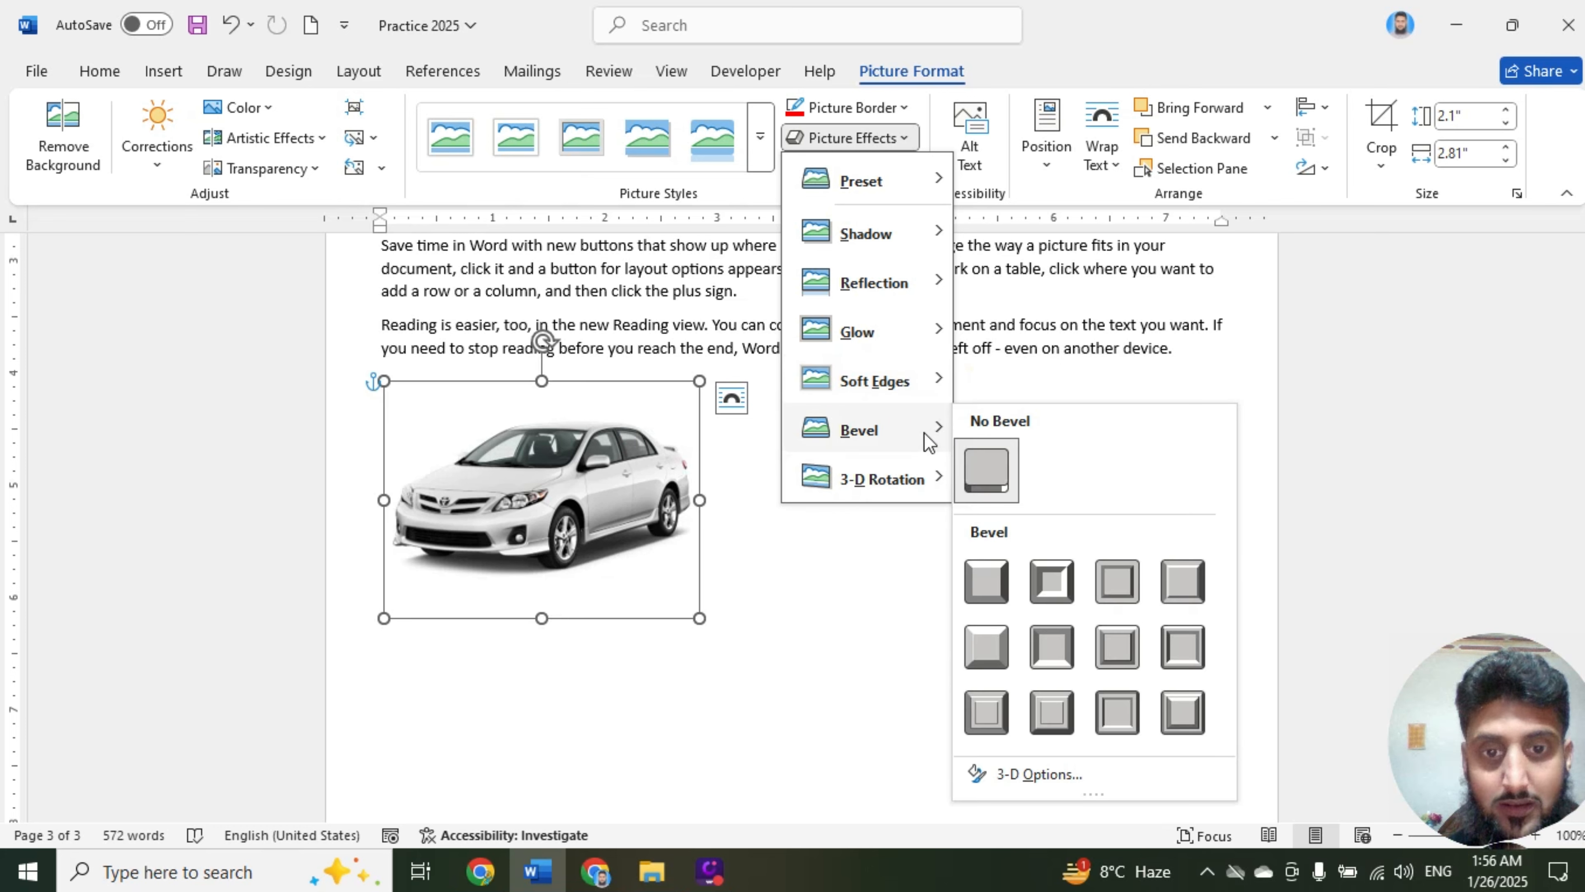
pyautogui.moveTo(924, 499)
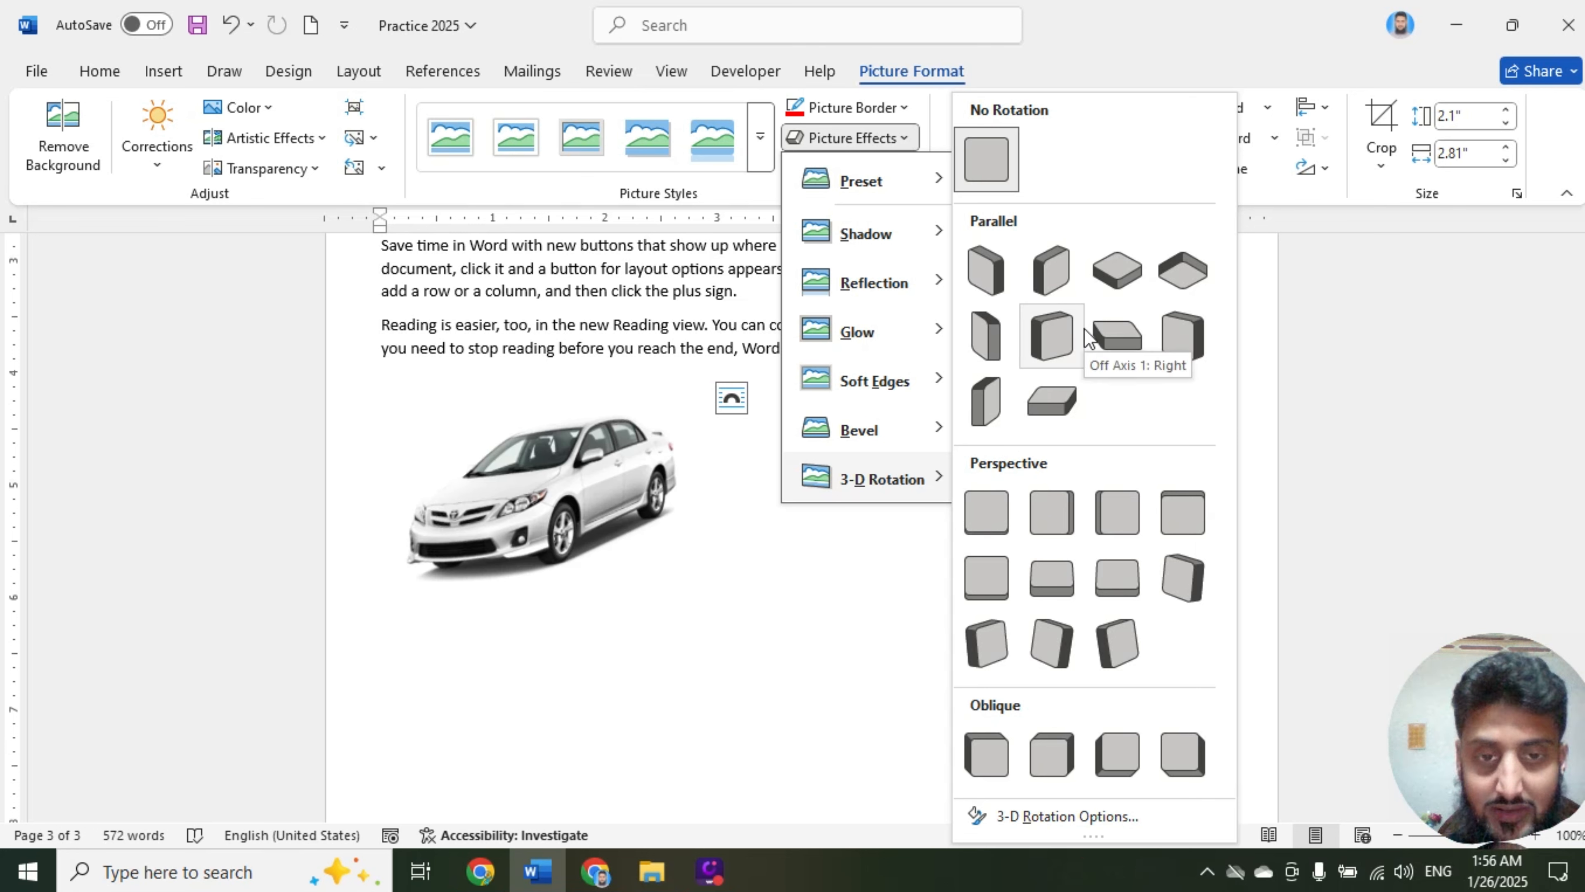
pyautogui.click(787, 590)
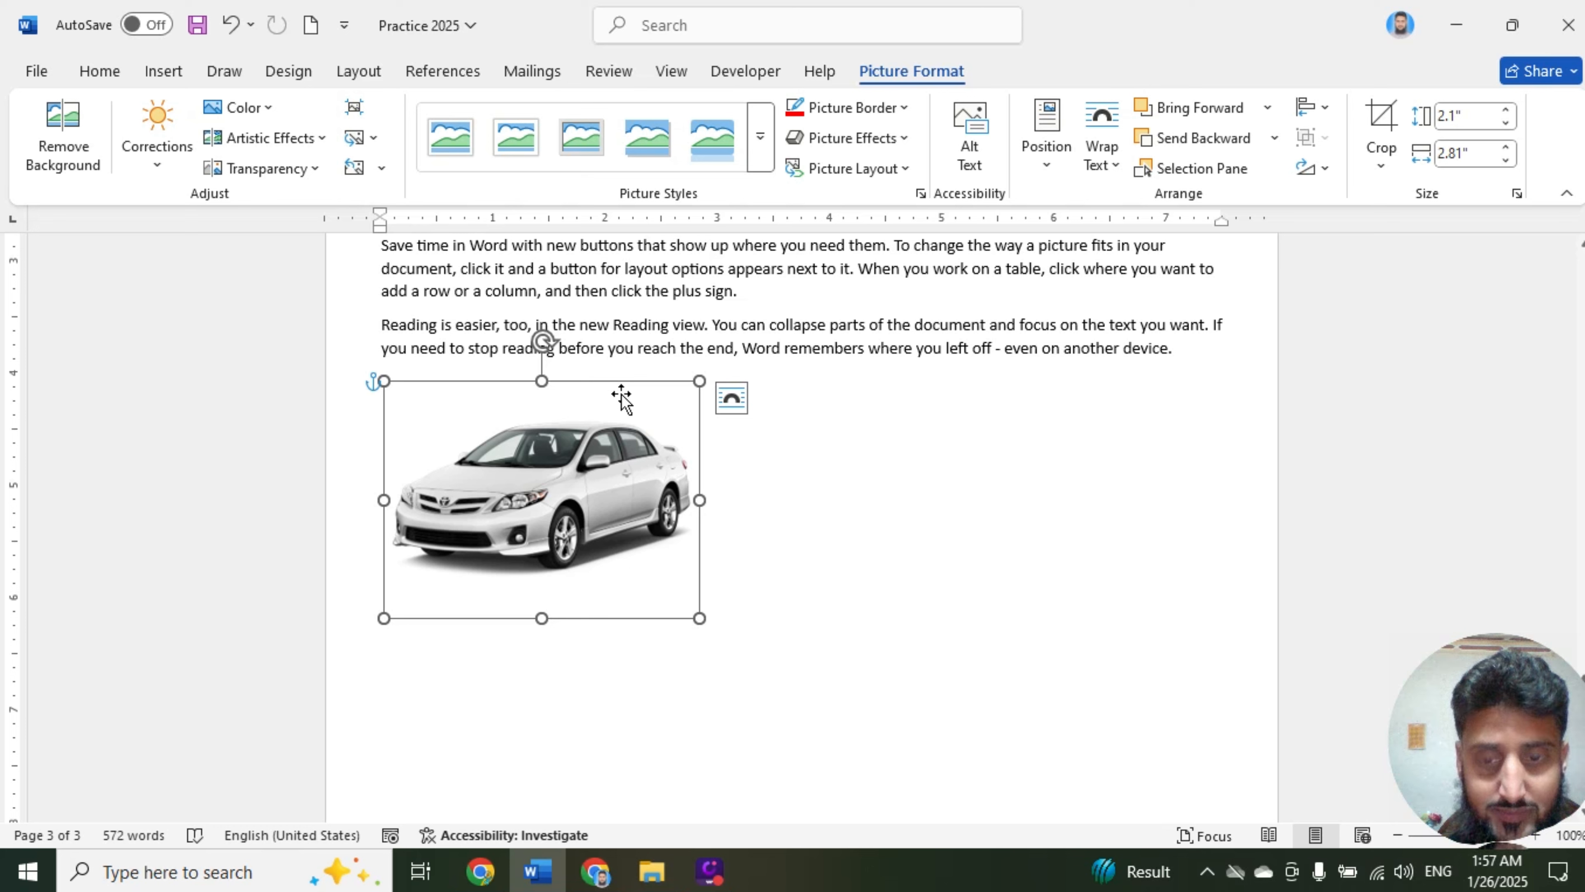
pyautogui.click(903, 139)
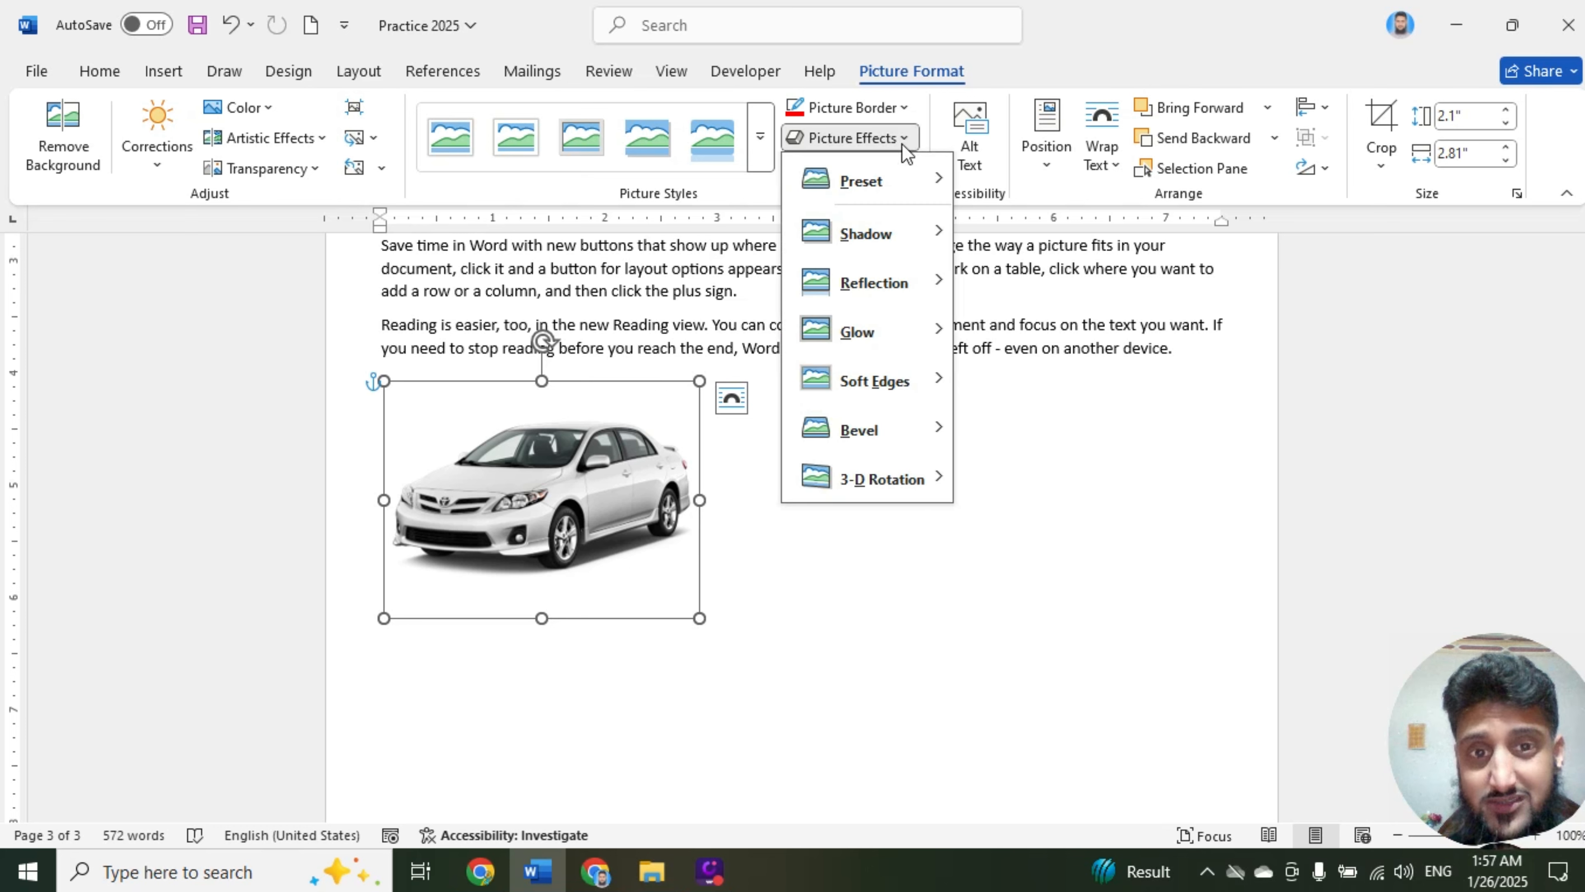
pyautogui.click(838, 618)
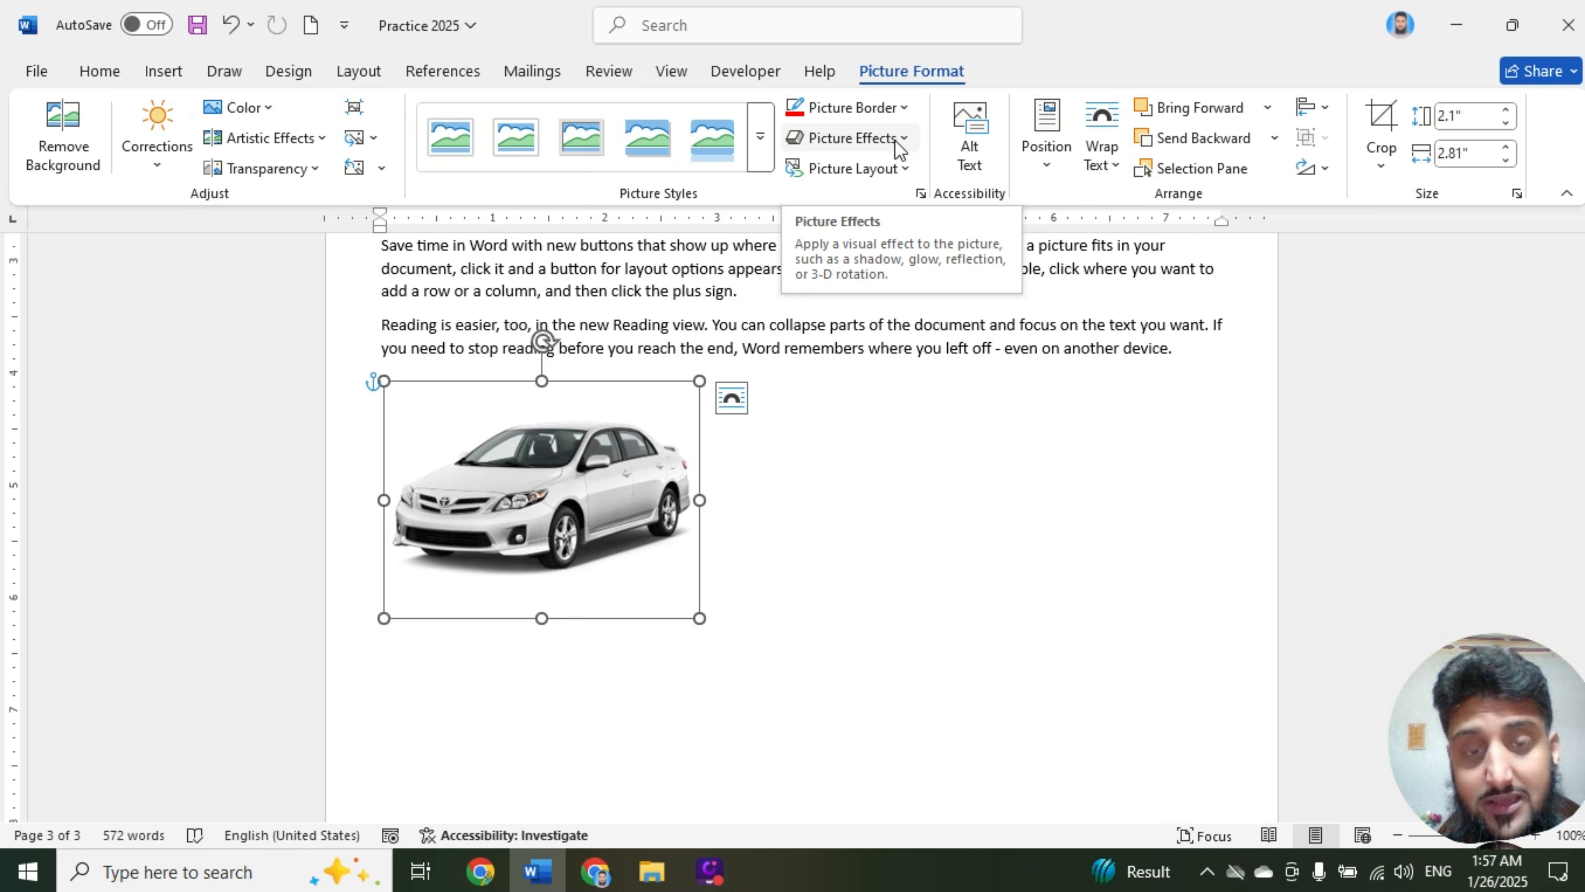
pyautogui.click(899, 178)
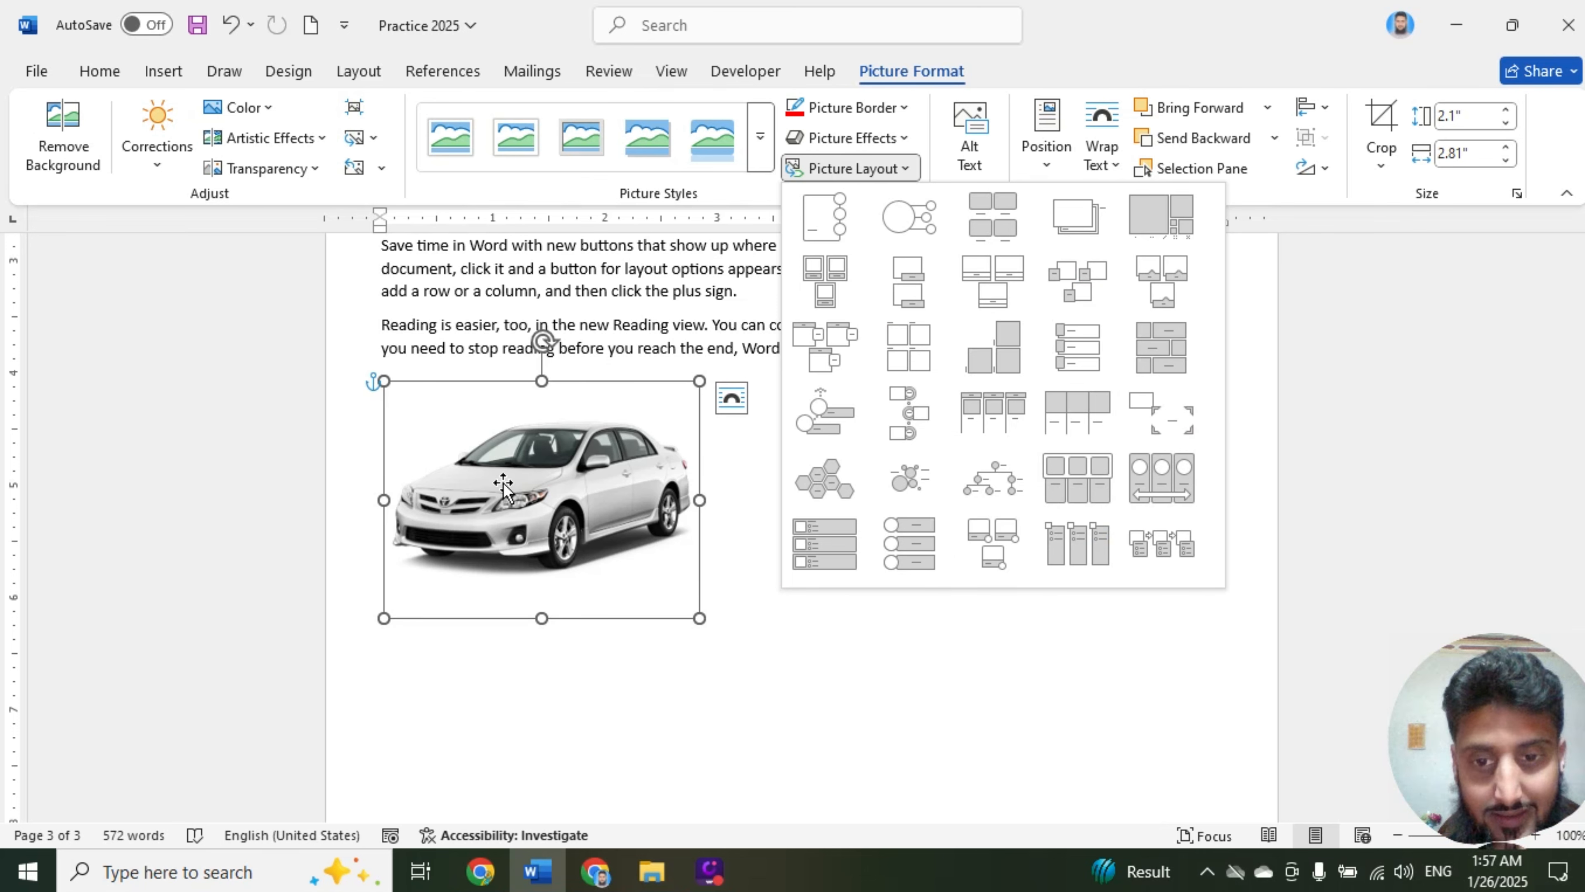
pyautogui.click(887, 654)
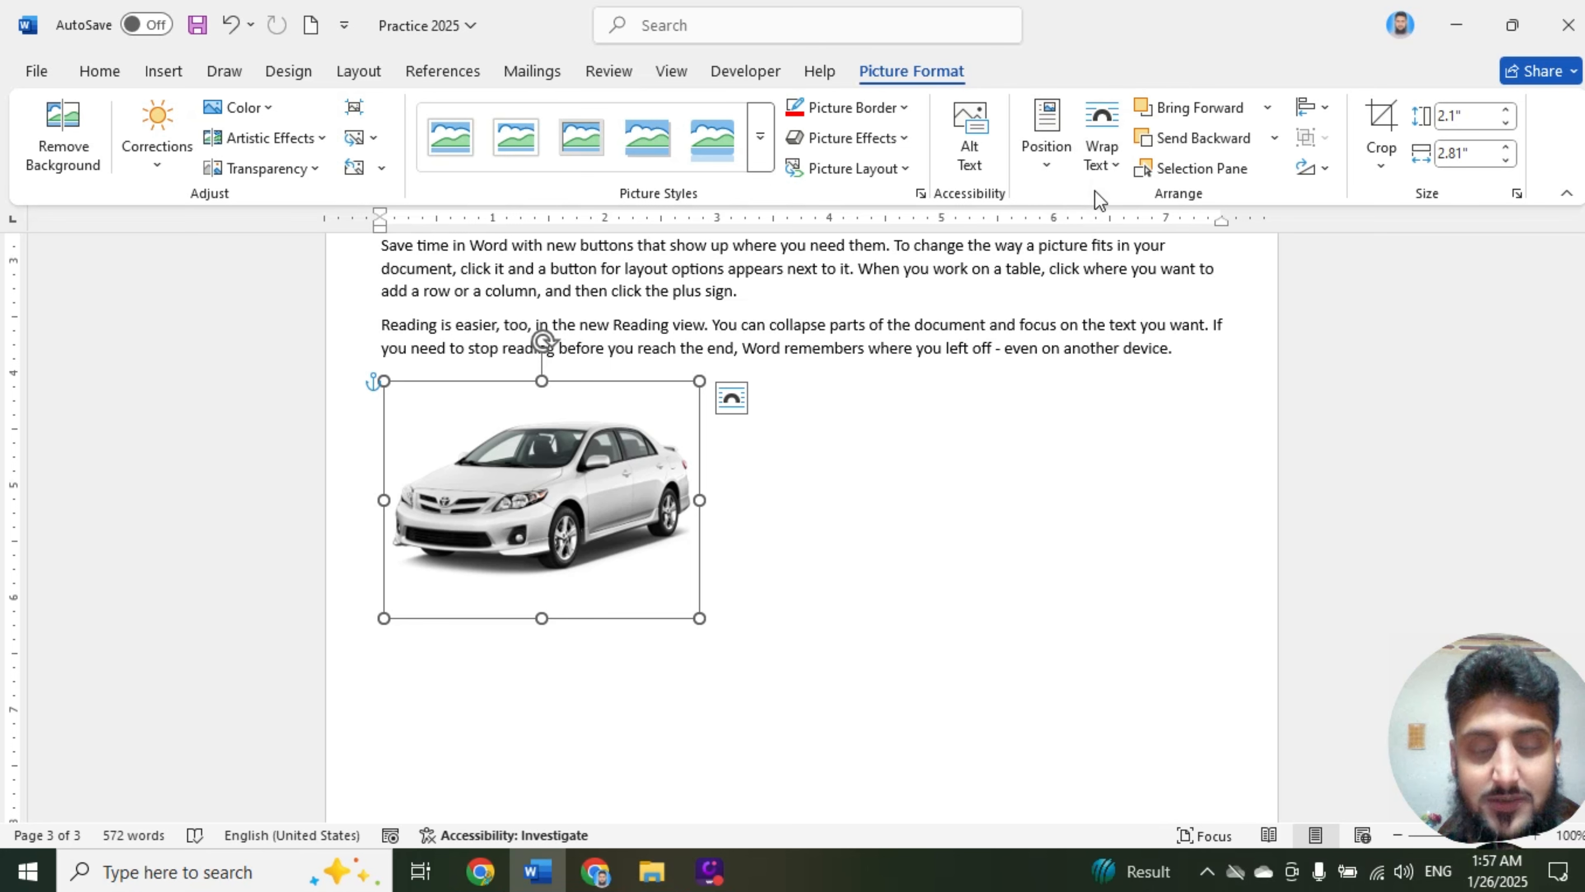
# Shrink the car picture to about 1.48" by 1.97" and move it into the text between the second and third paragraphs
pyautogui.scroll(1, 995, 391)
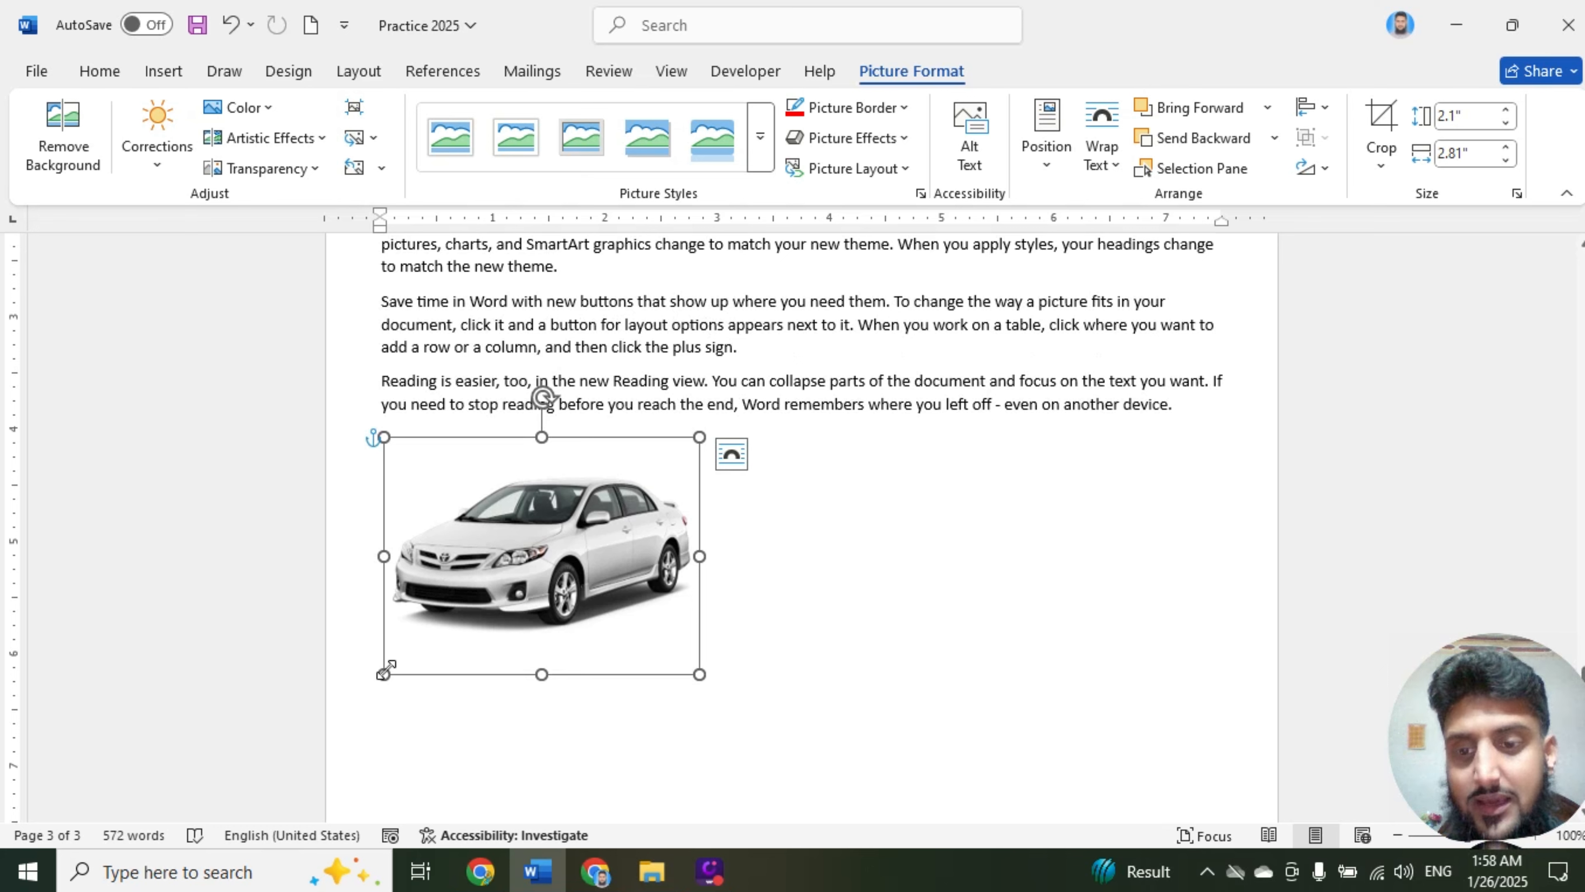
pyautogui.moveTo(384, 674); pyautogui.dragTo(477, 604)
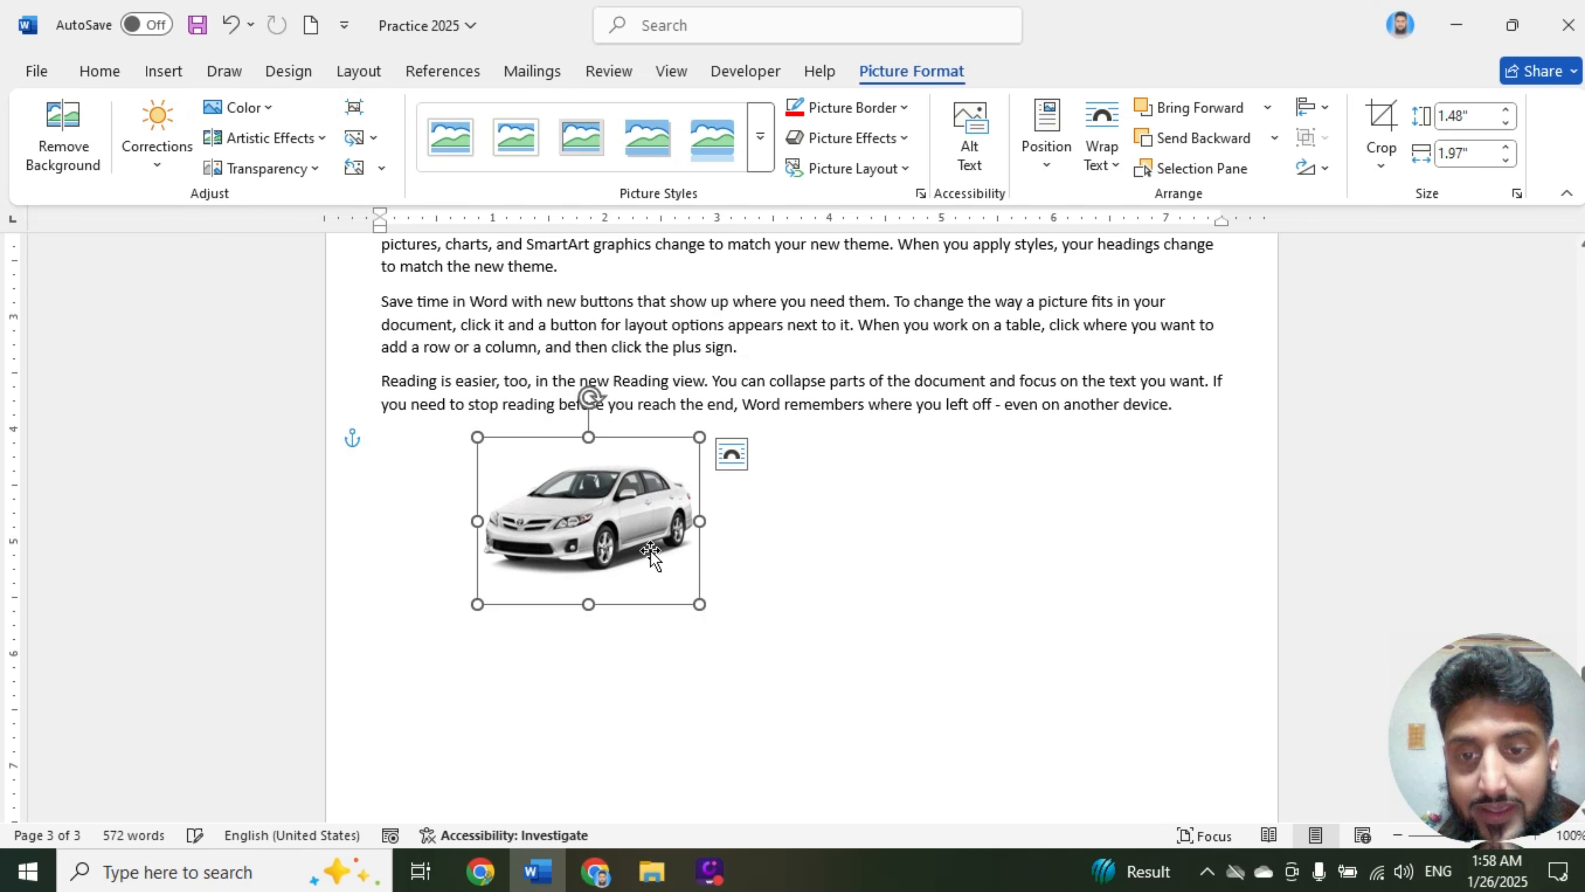
pyautogui.scroll(1, 973, 562)
pyautogui.scroll(2, 948, 556)
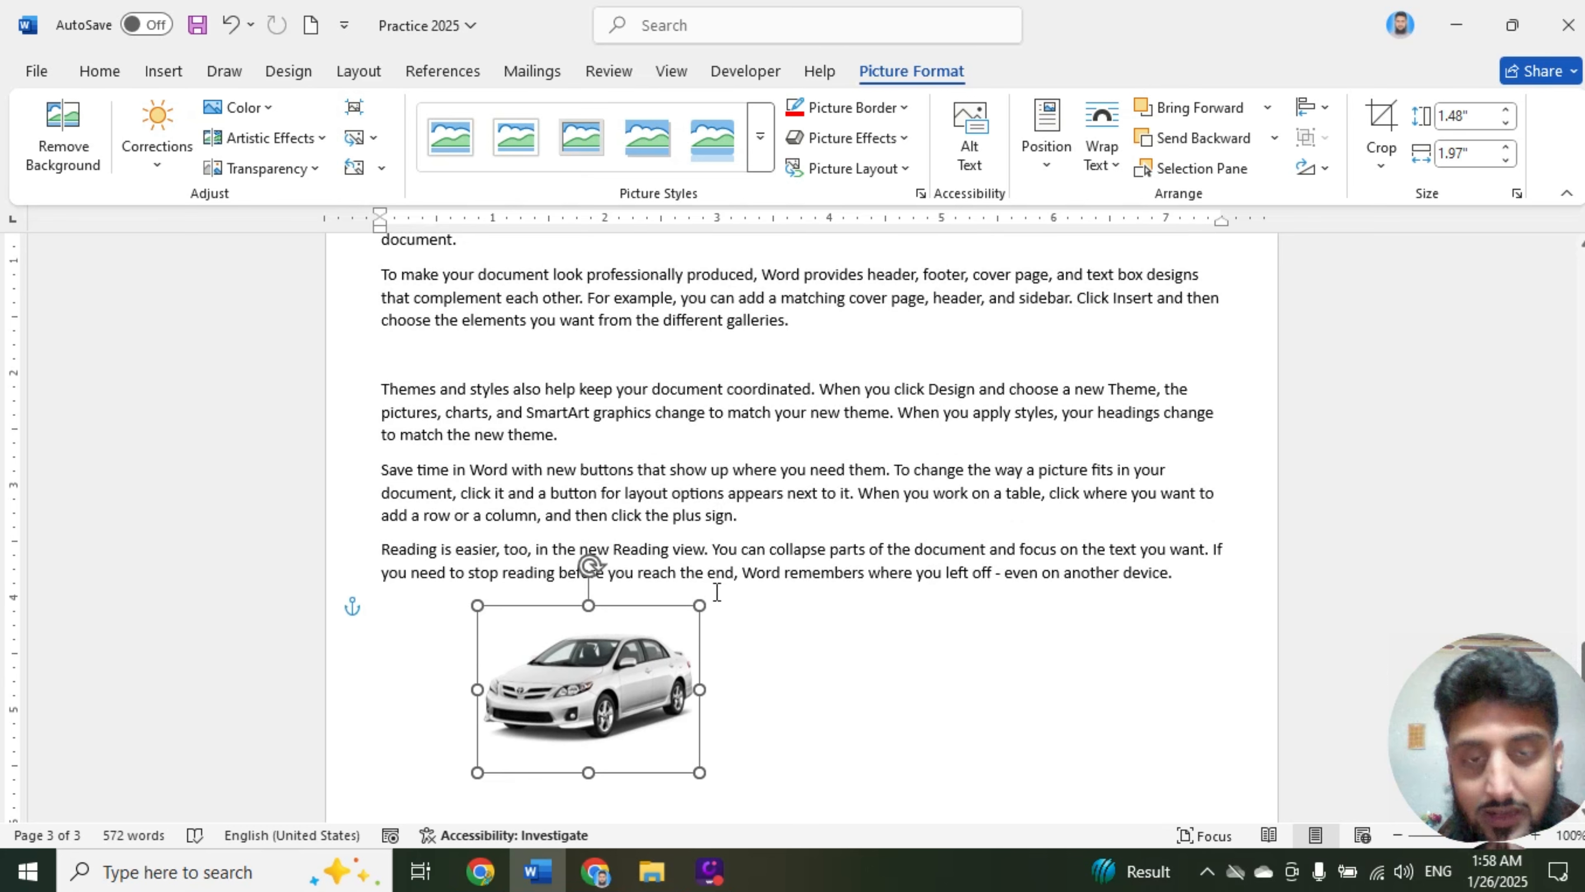
pyautogui.moveTo(597, 683); pyautogui.dragTo(807, 422)
pyautogui.scroll(3, 802, 422)
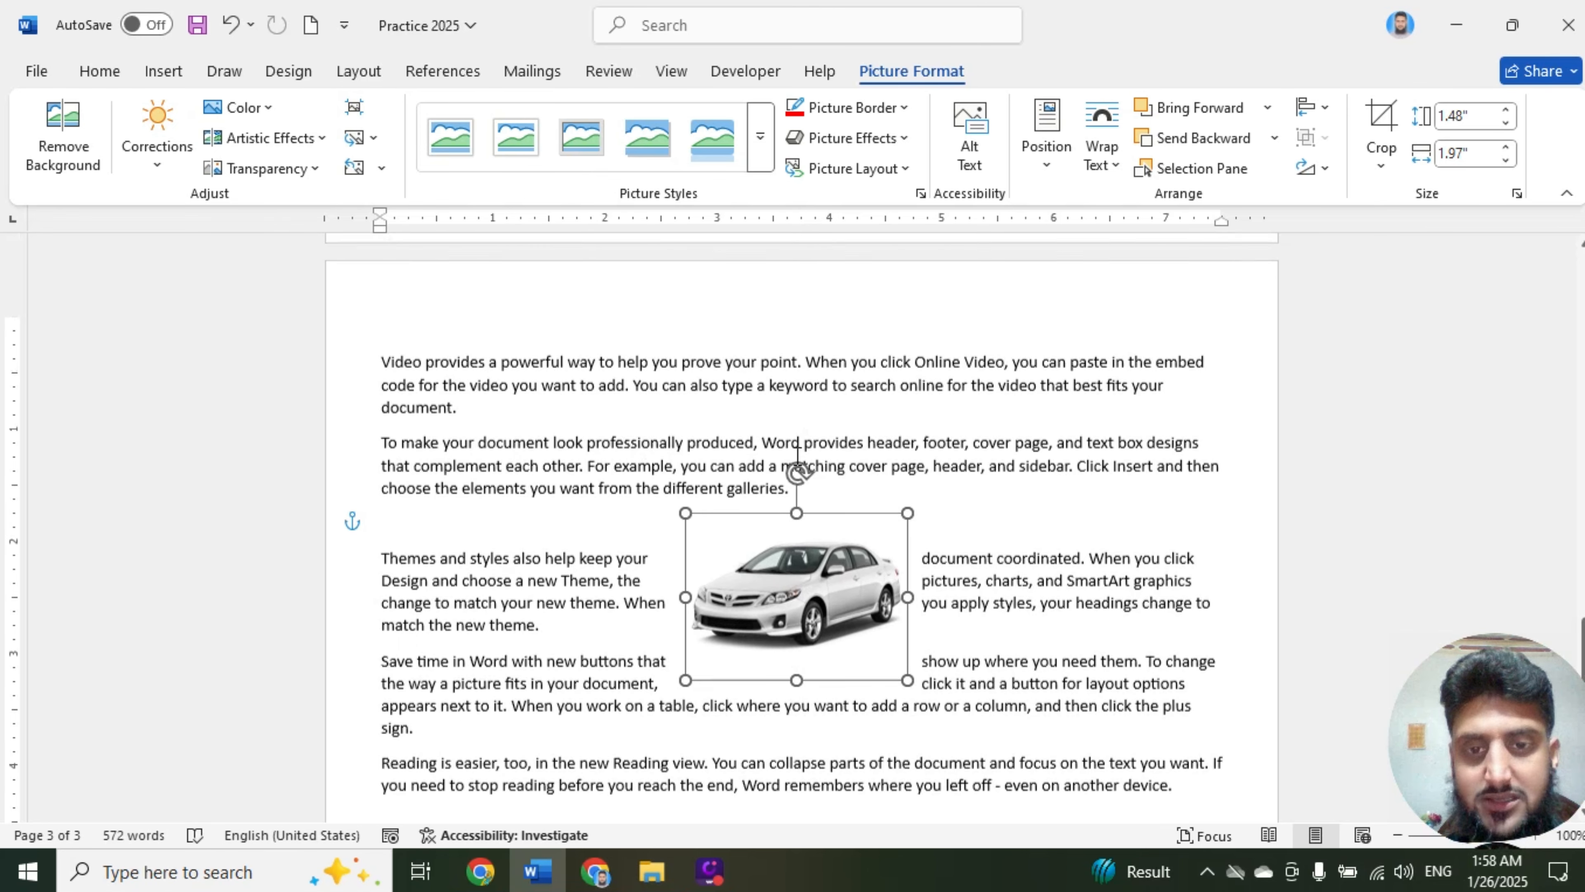
pyautogui.moveTo(791, 576); pyautogui.dragTo(789, 525)
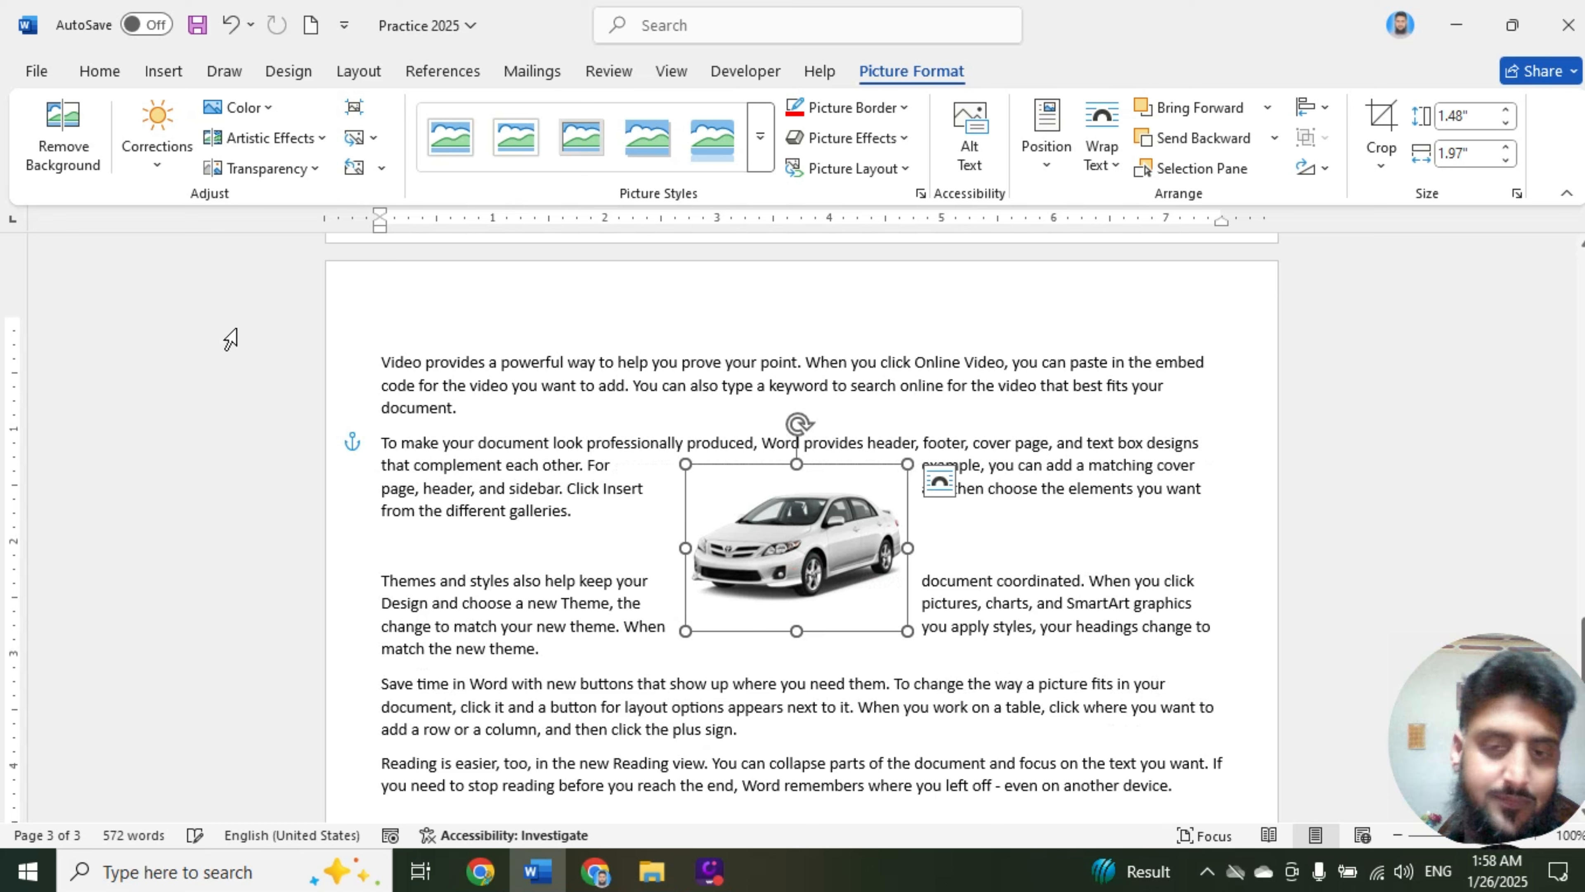
# Add blank lines above the page's first paragraph and move the car picture down beside the "Themes and styles" paragraph
pyautogui.click(381, 362)
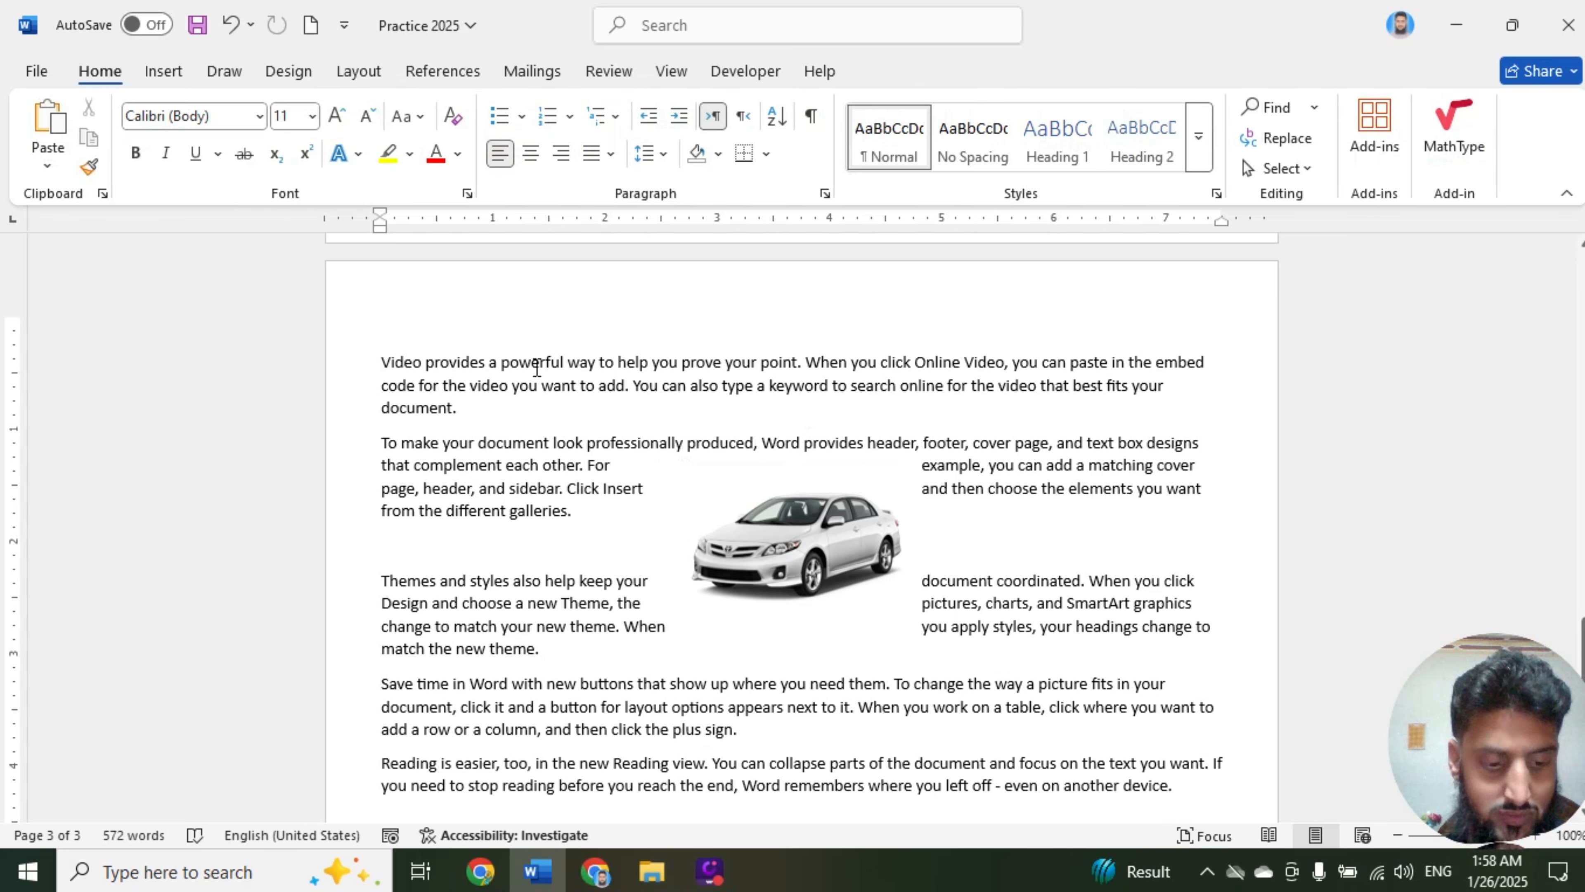
pyautogui.hotkey('ctrl', 'z')
pyautogui.hotkey('ctrl', 'z')
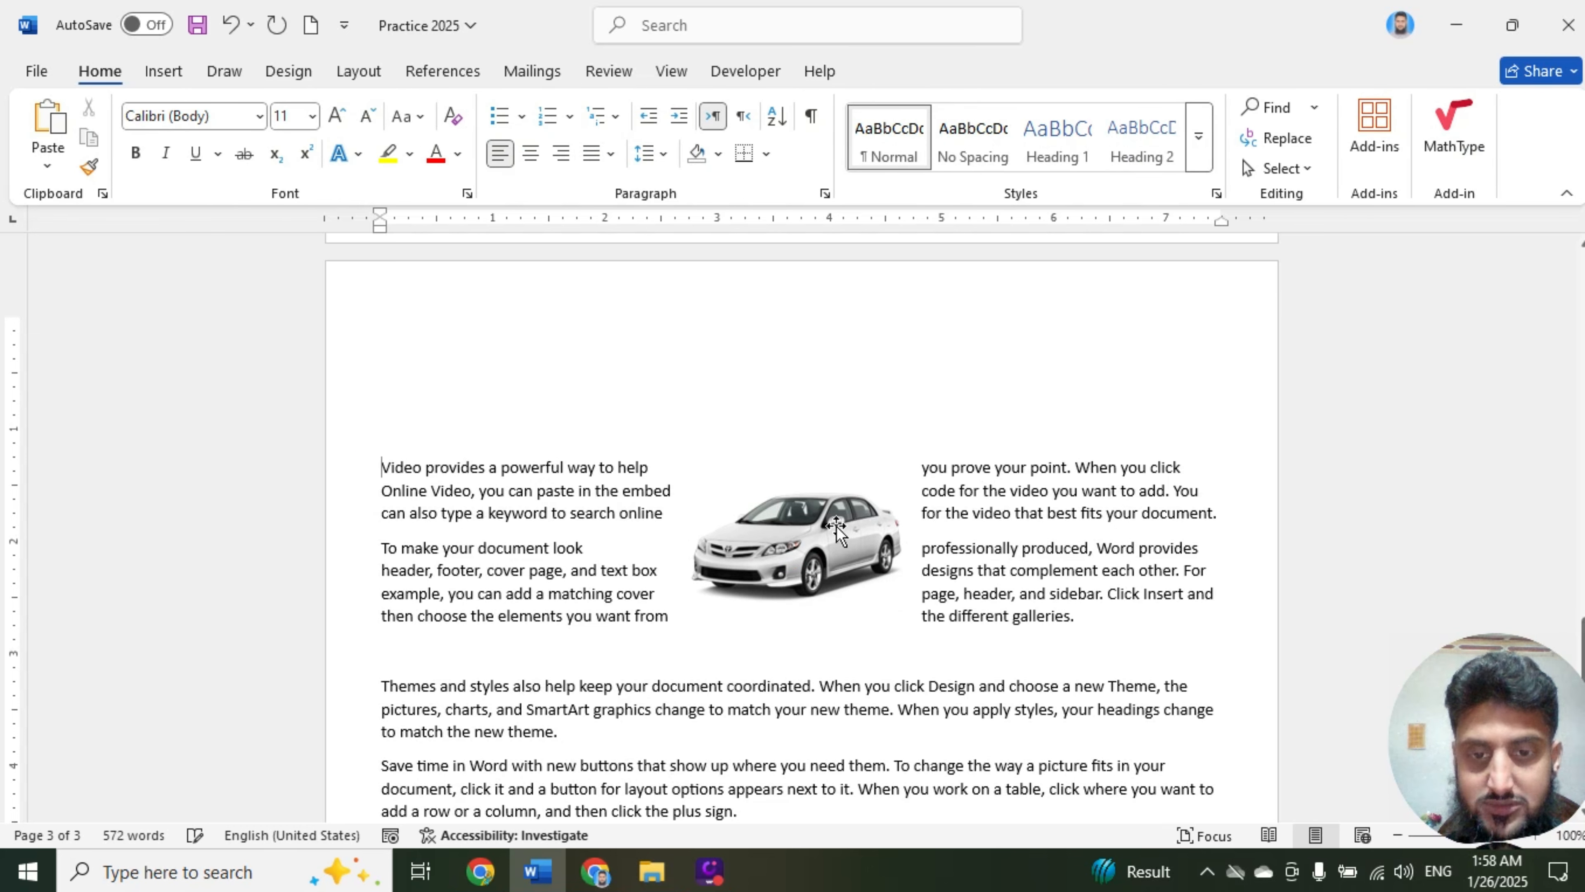
pyautogui.moveTo(836, 527); pyautogui.dragTo(824, 668)
pyautogui.scroll(-3, 999, 518)
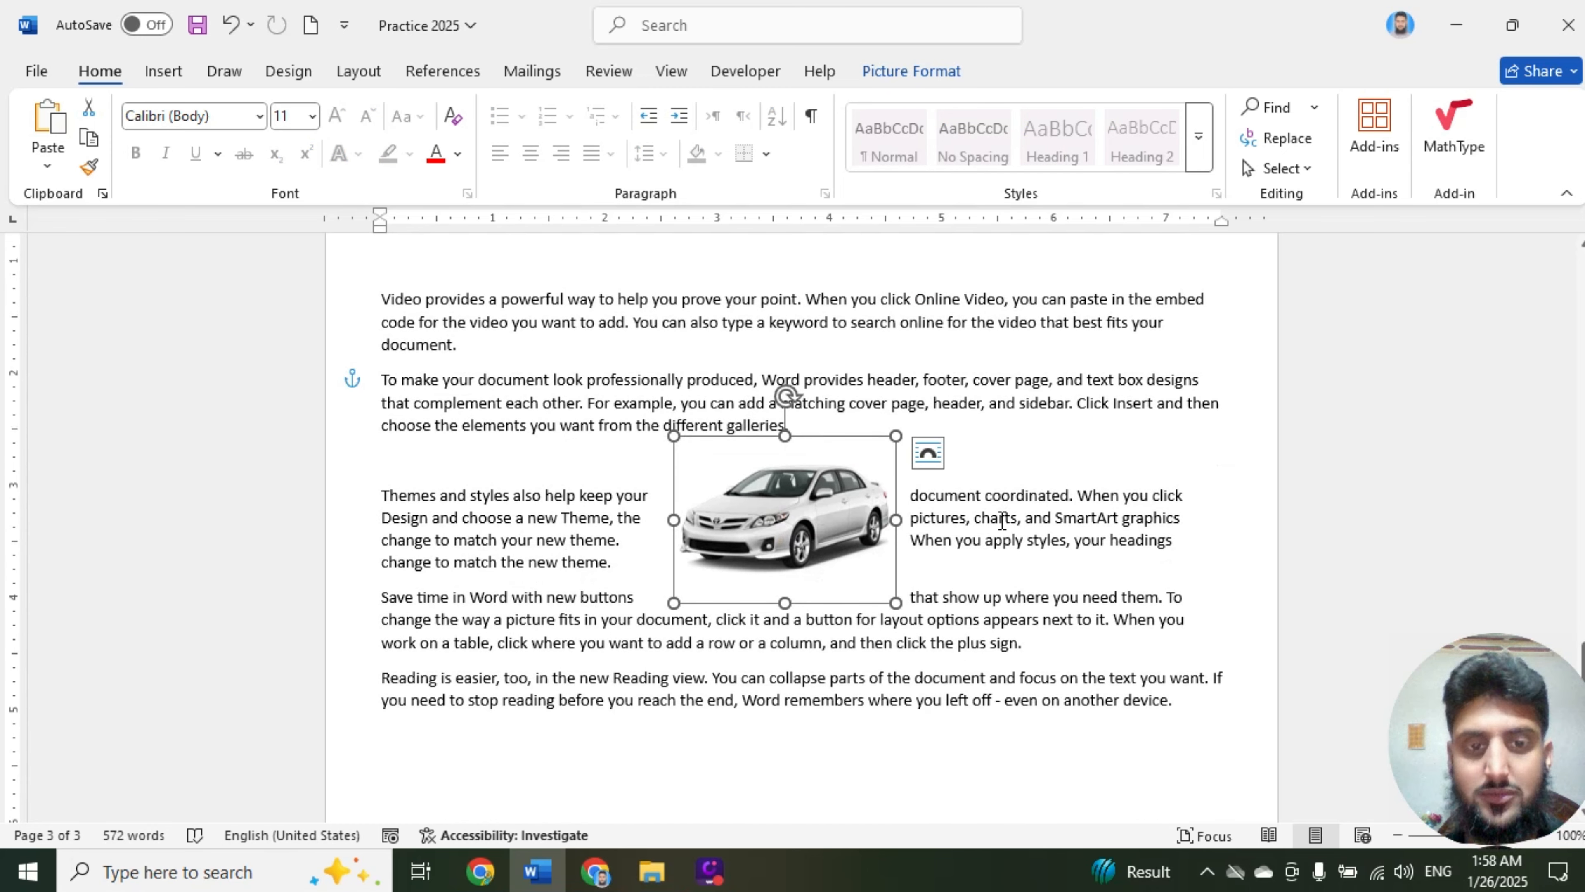
# Set the car picture's text wrapping to In Line with Text
pyautogui.click(911, 71)
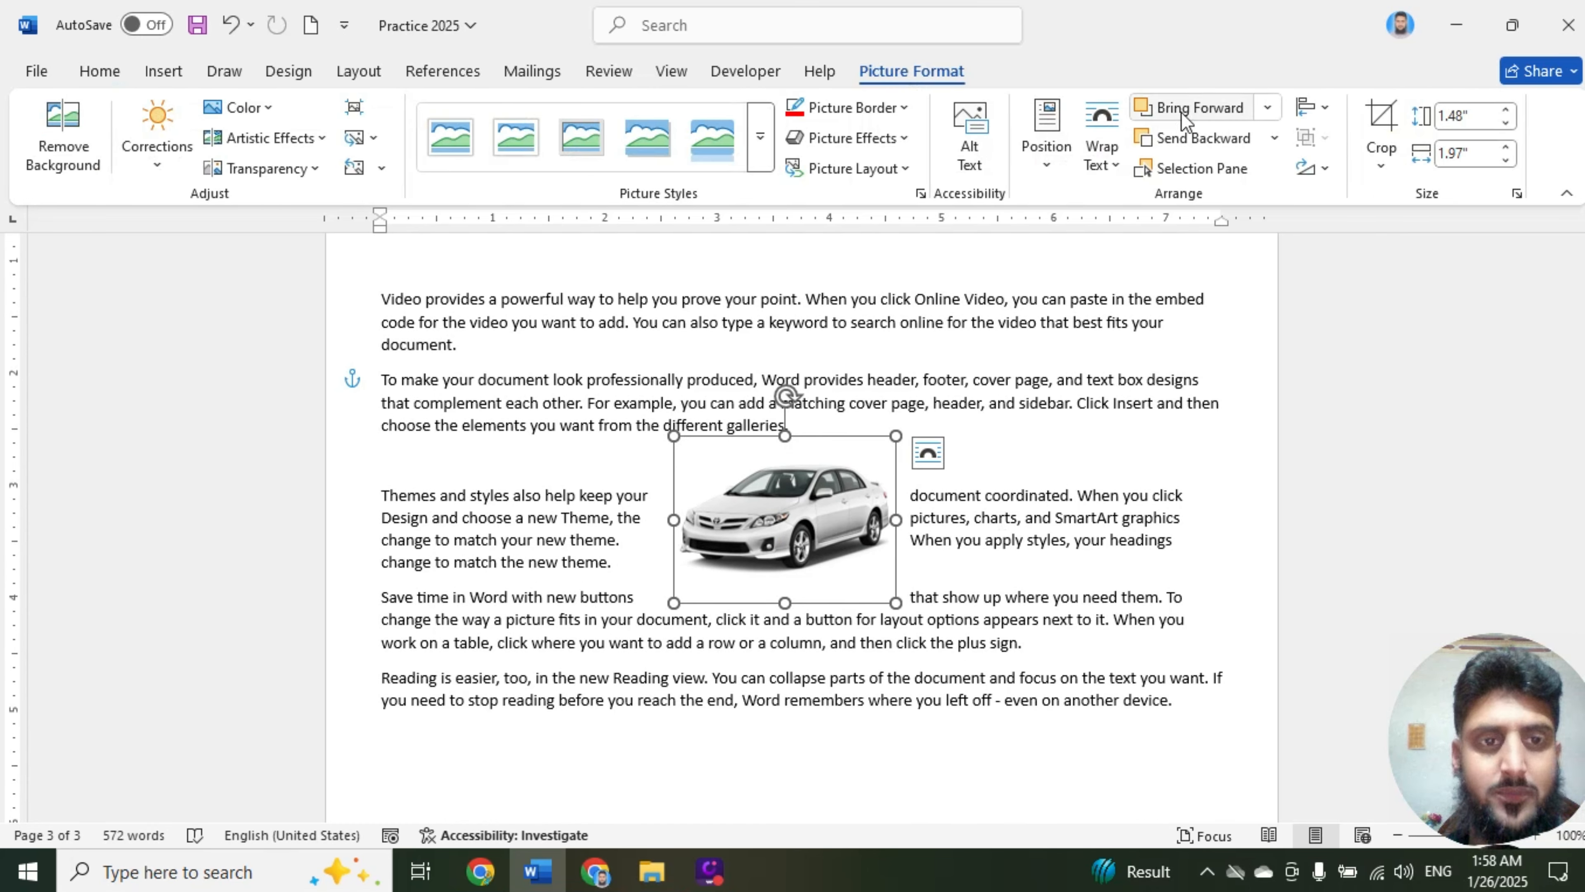
pyautogui.click(1116, 166)
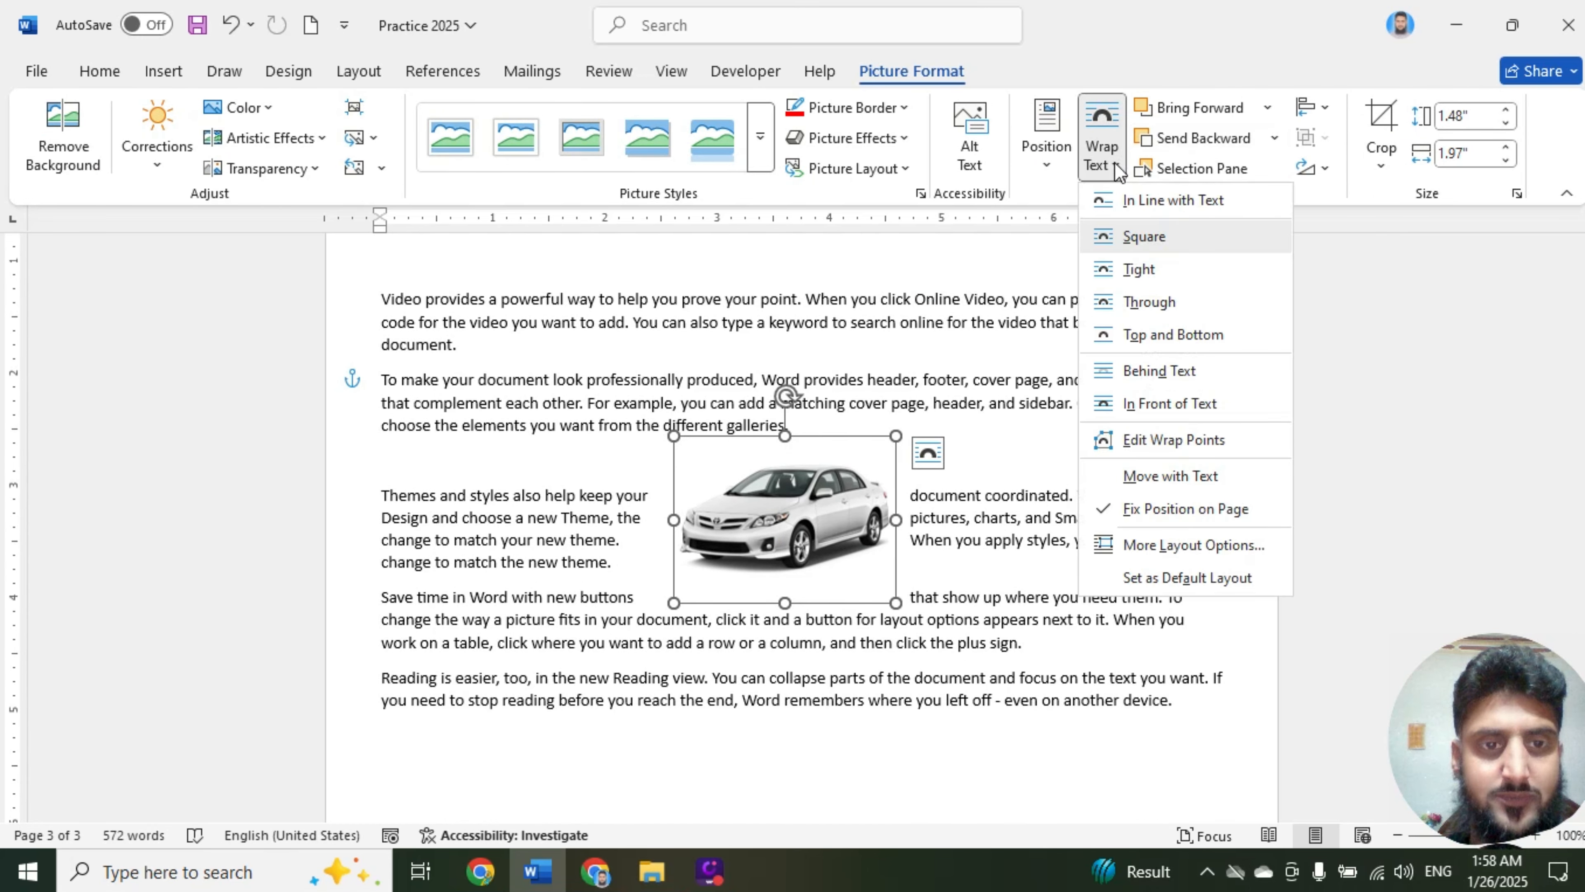
pyautogui.click(1158, 200)
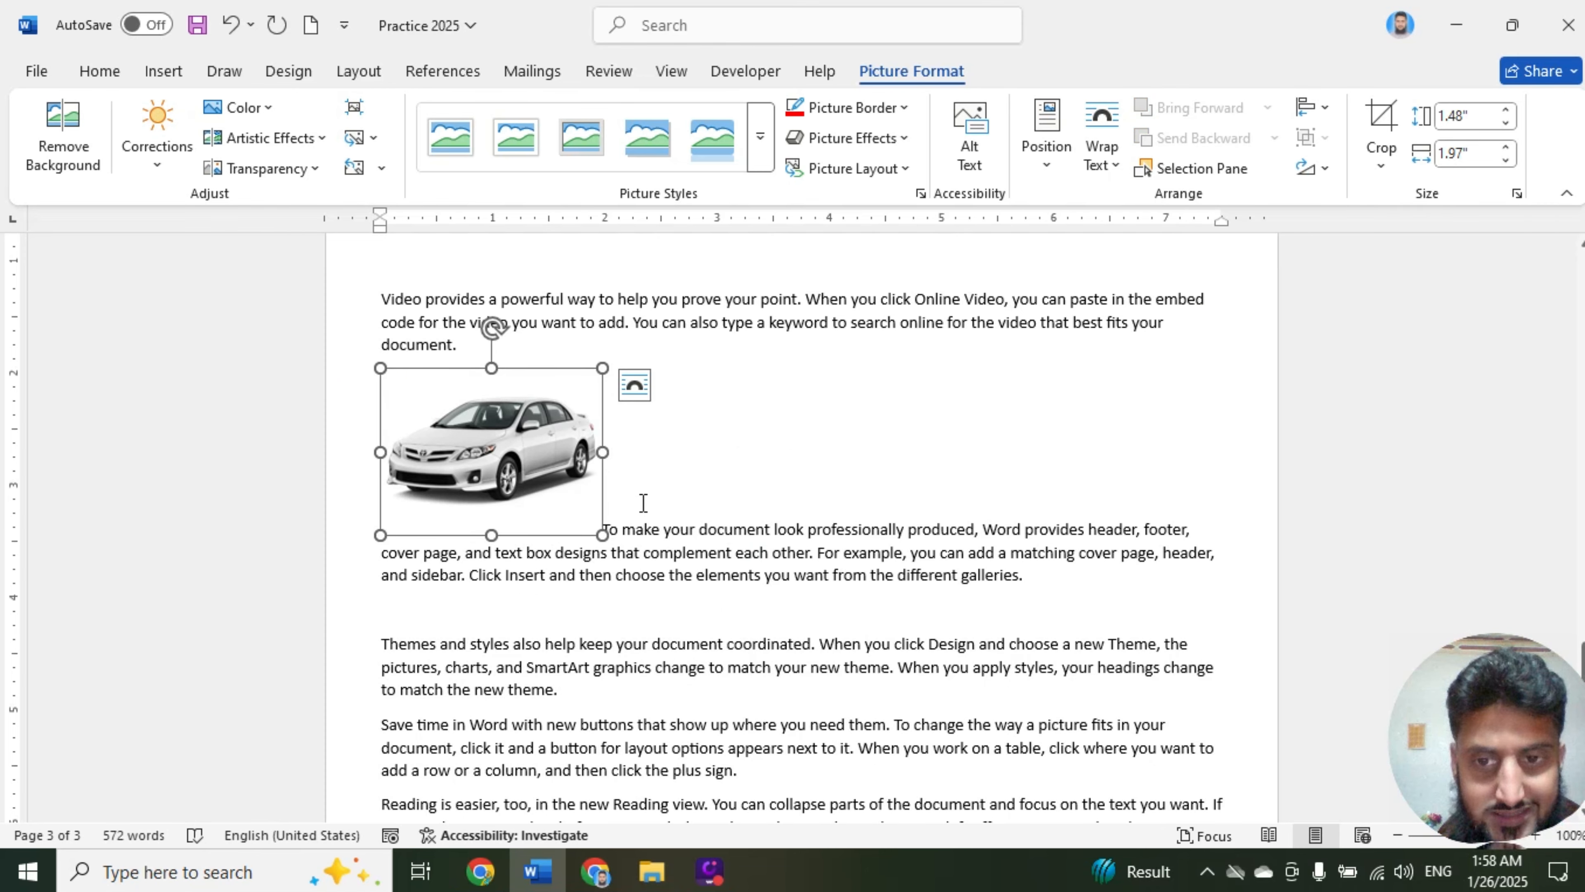
# Set the car picture's text wrapping to Square and move the picture to the middle of the second and third paragraphs
pyautogui.click(1108, 177)
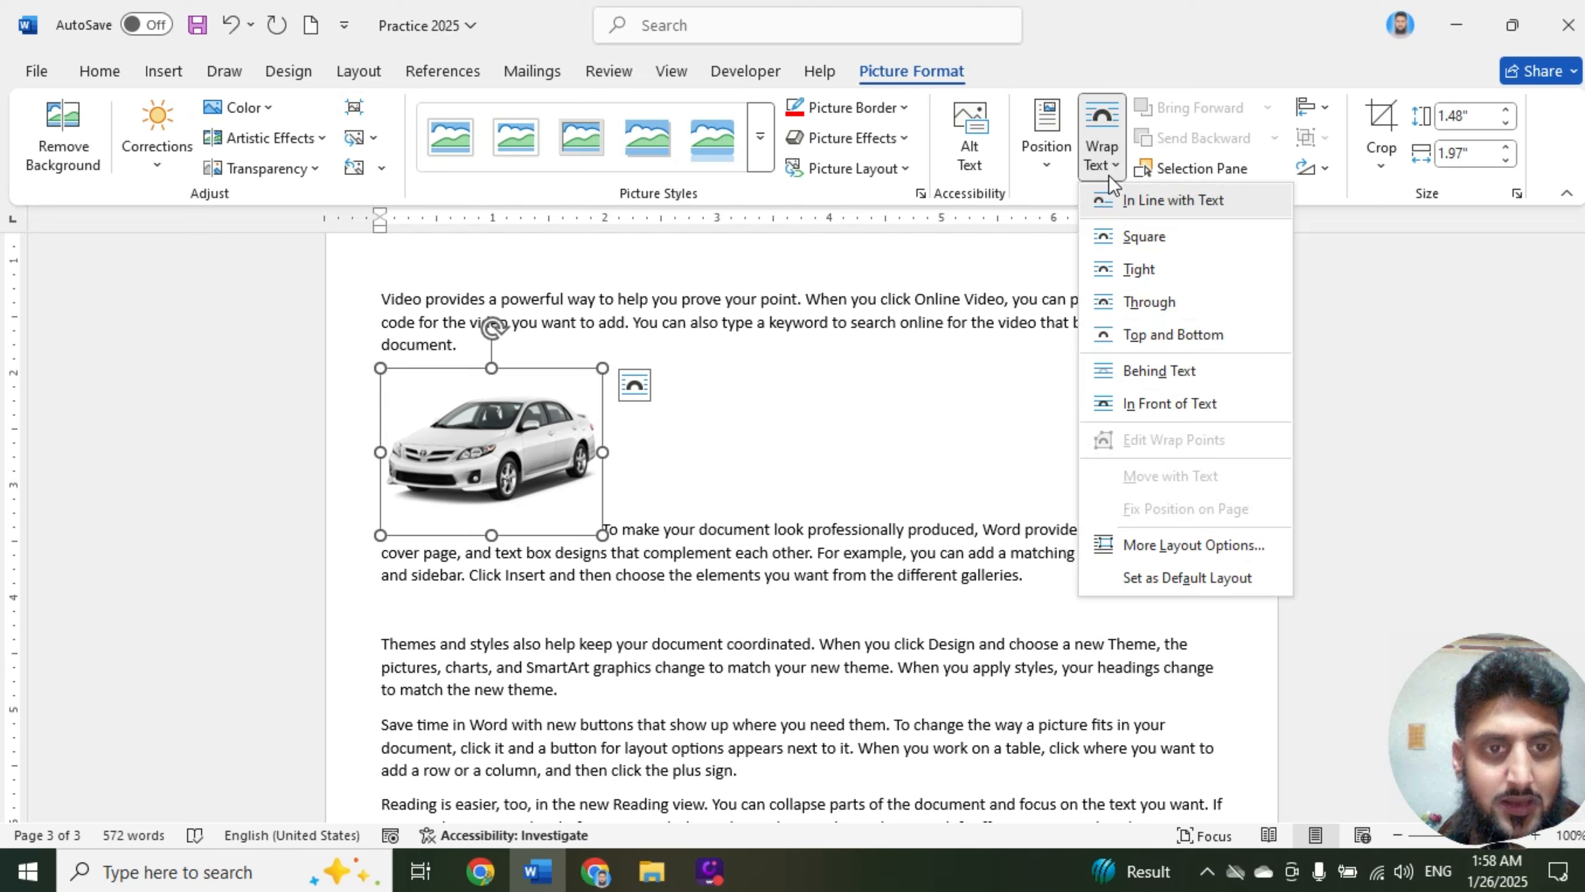
pyautogui.click(1130, 231)
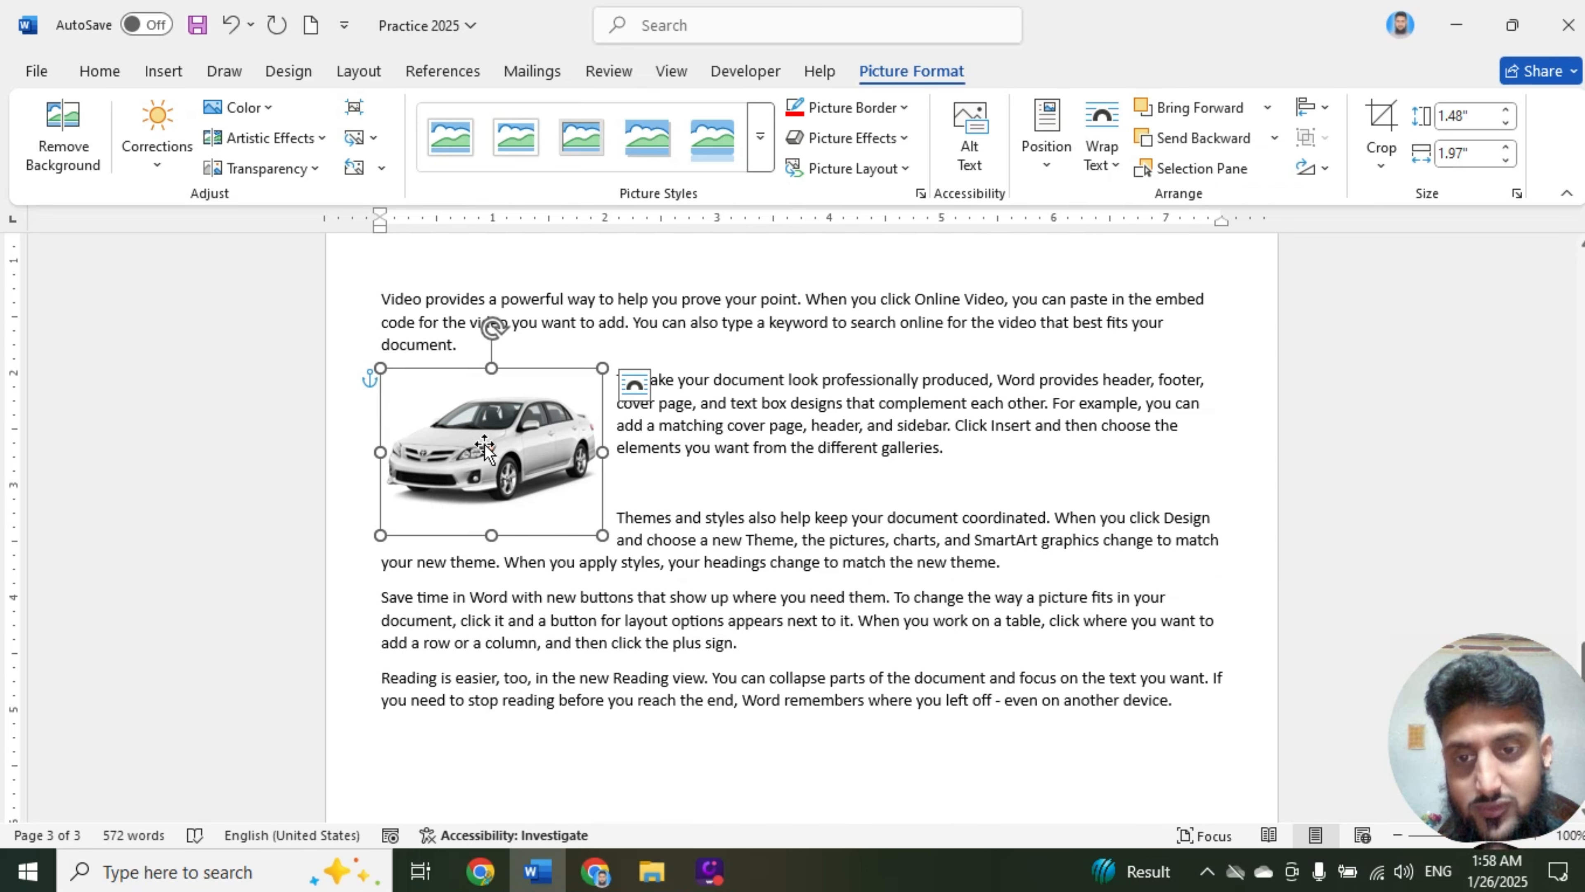
pyautogui.moveTo(484, 445); pyautogui.dragTo(752, 454)
# Set the car picture's text wrapping to Tight and shift the picture slightly within the text
pyautogui.click(1111, 154)
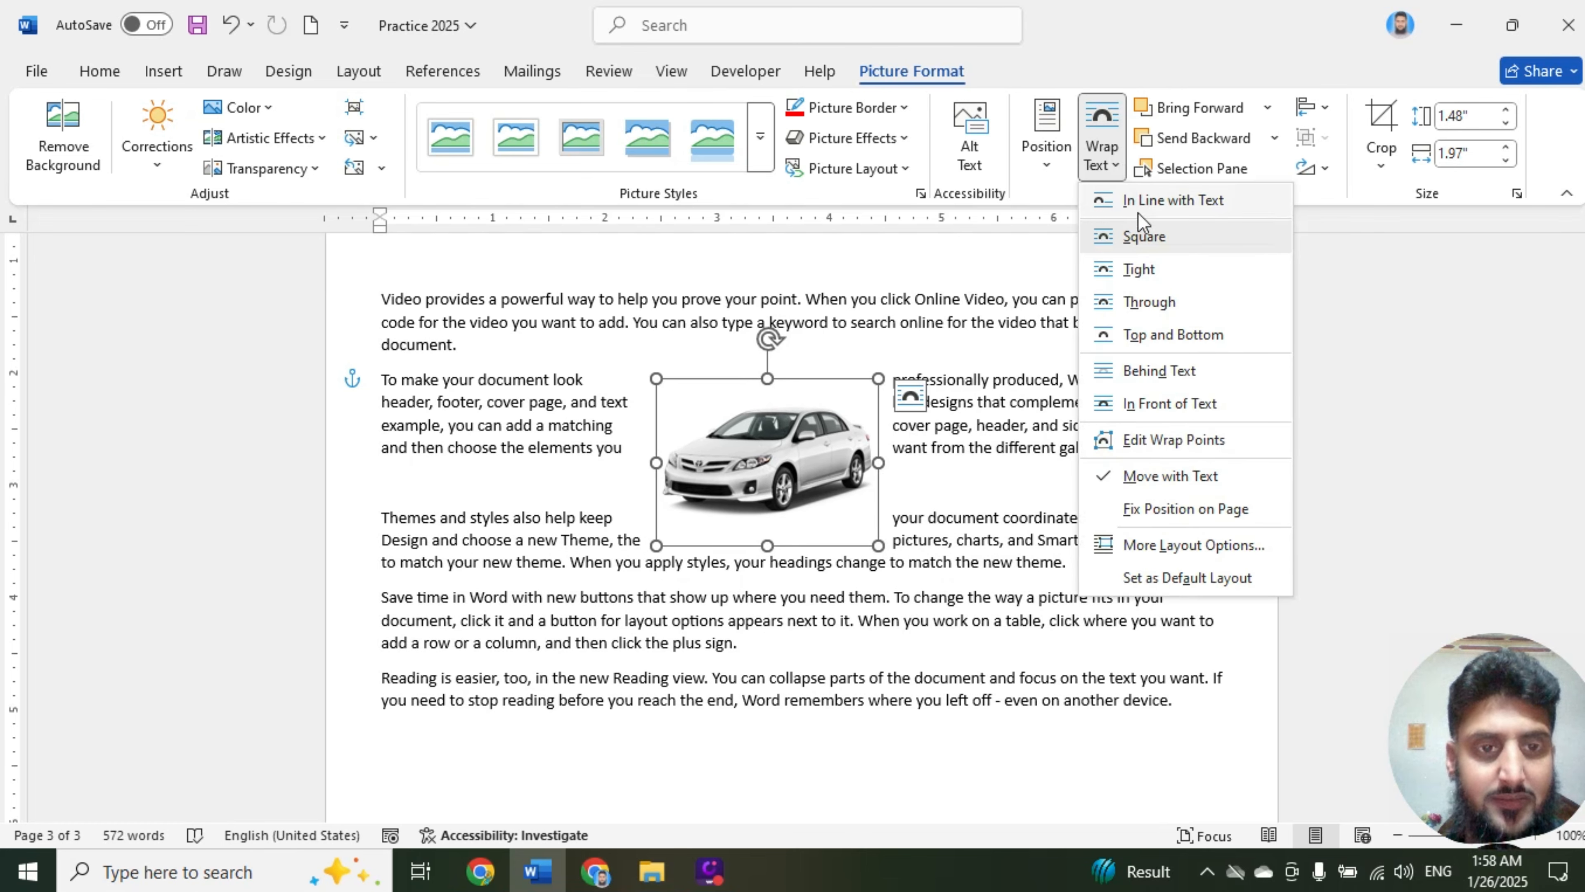
pyautogui.click(1138, 274)
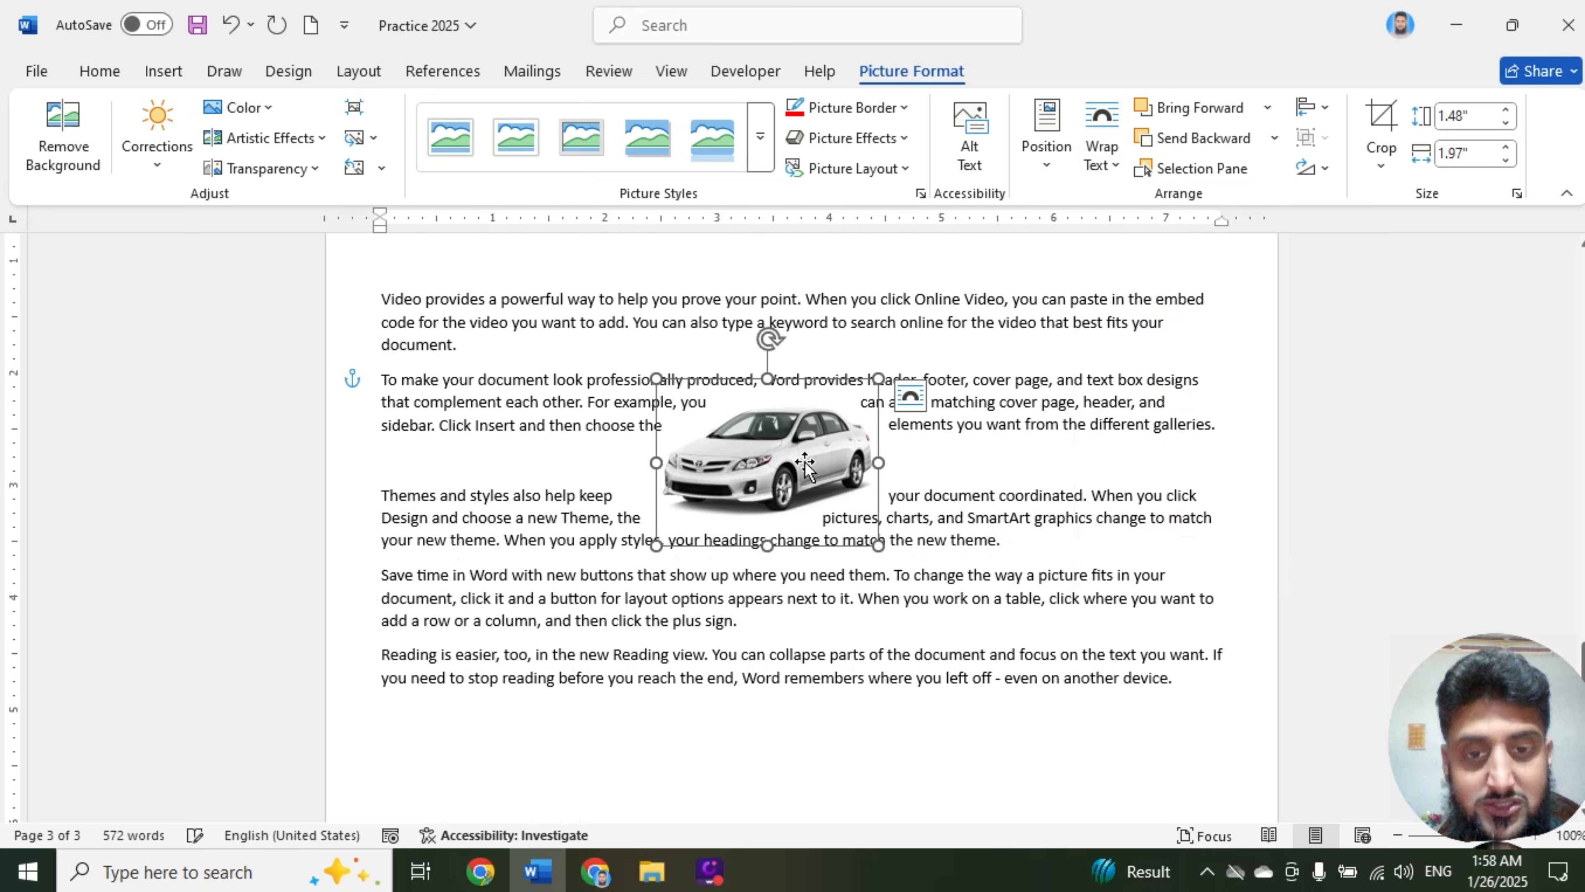
pyautogui.moveTo(793, 460)
pyautogui.mouseDown()
pyautogui.moveTo(719, 465)
pyautogui.moveTo(729, 434)
pyautogui.moveTo(855, 405)
pyautogui.moveTo(867, 425)
pyautogui.moveTo(780, 431)
pyautogui.moveTo(802, 440)
pyautogui.mouseUp()
# Set the car picture's text wrapping to Through and move the picture slightly right and down in the text
pyautogui.click(1116, 165)
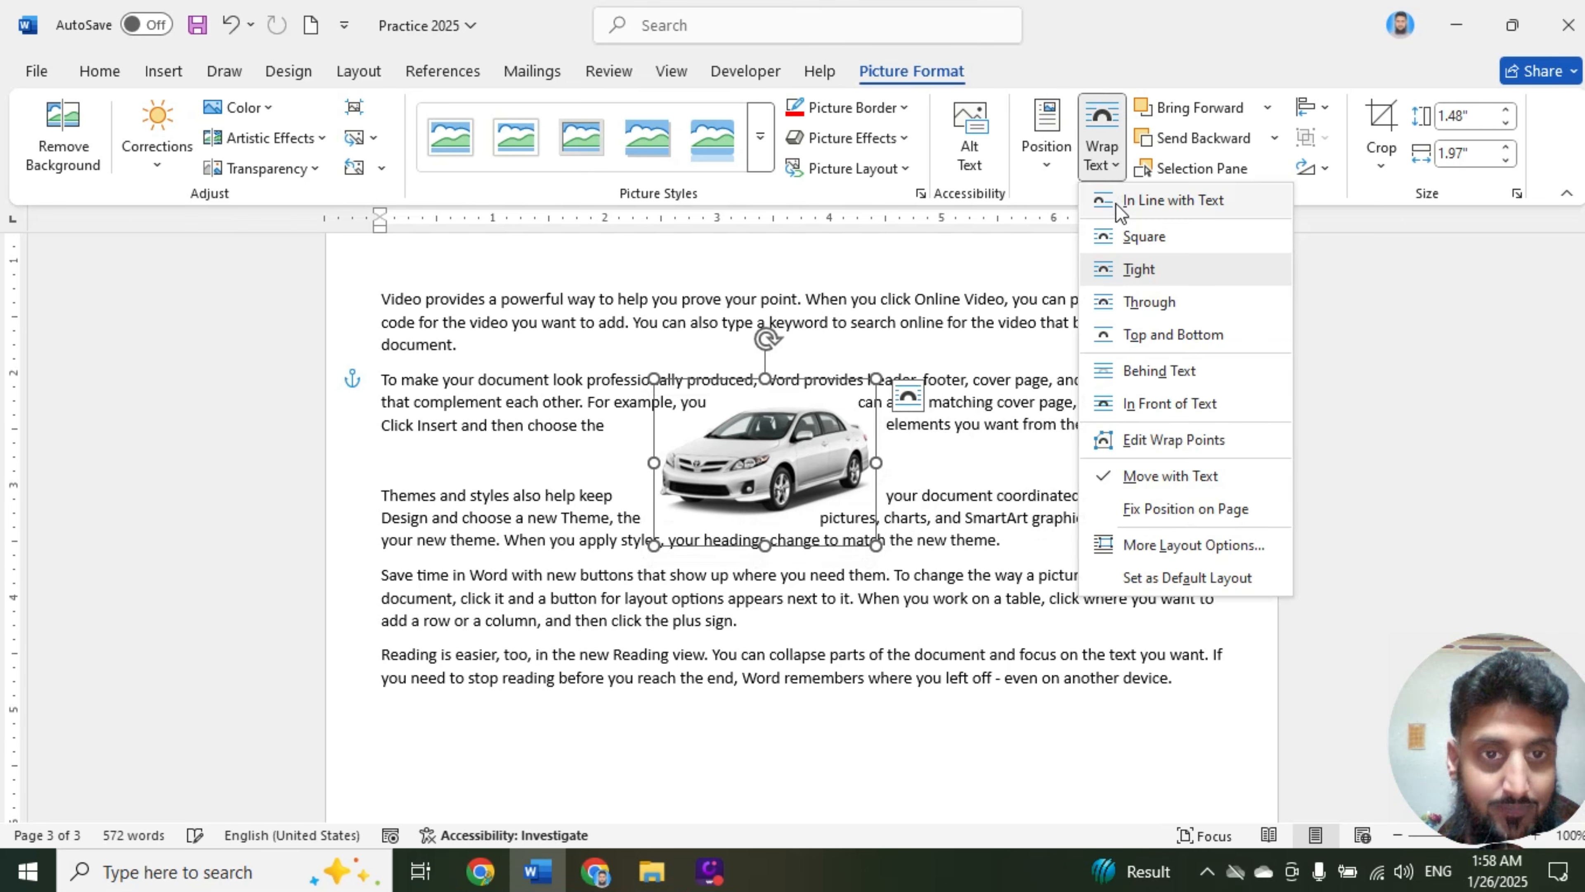
pyautogui.click(1134, 303)
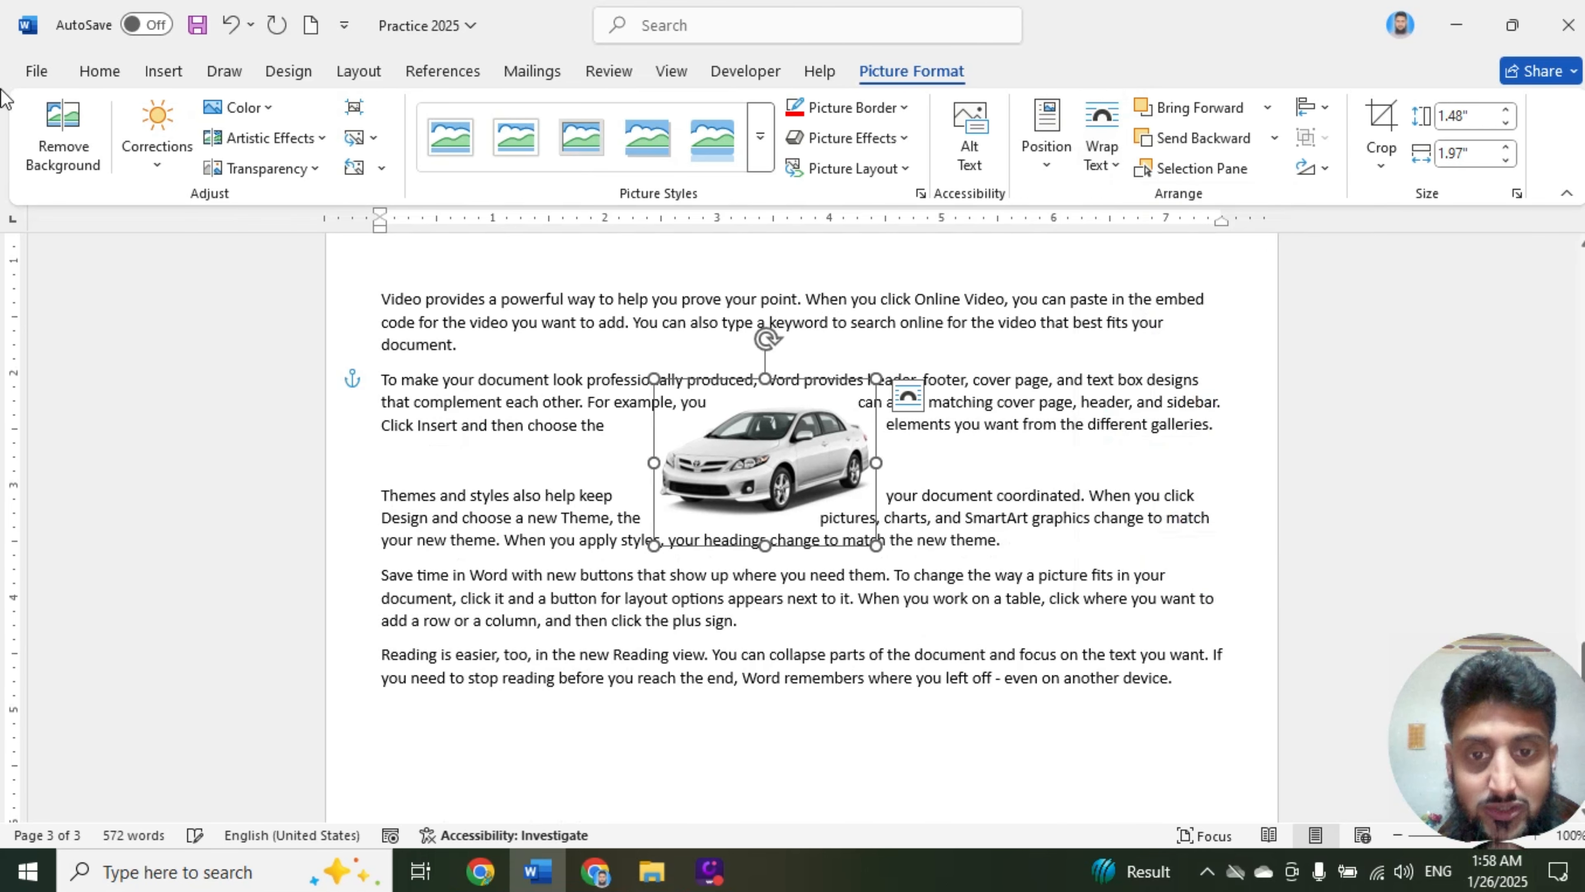
pyautogui.moveTo(779, 431); pyautogui.dragTo(843, 454)
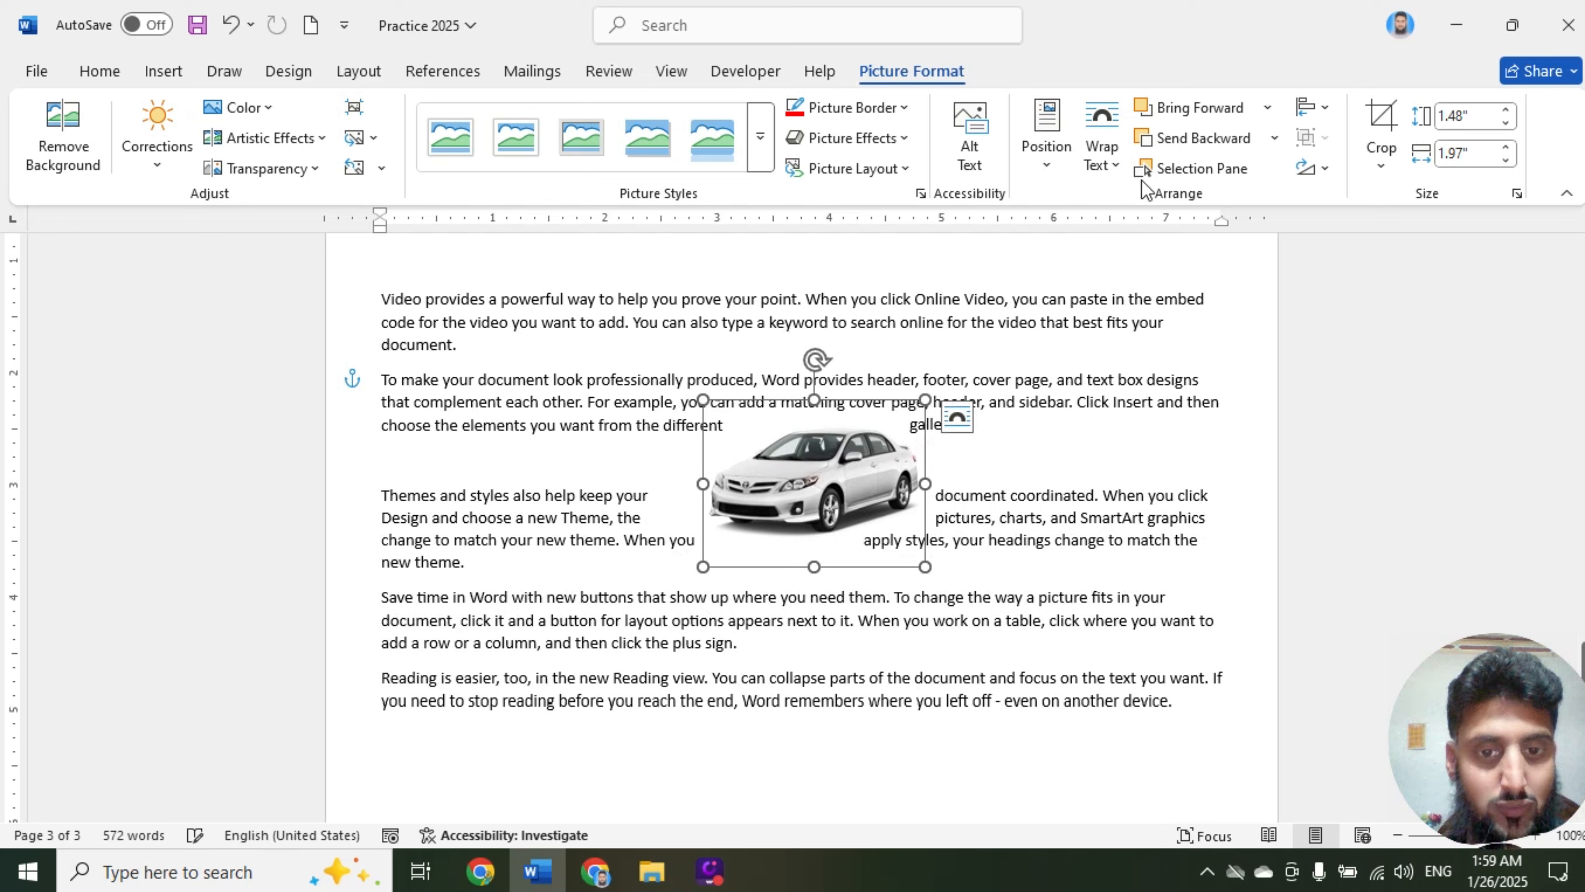
# Set the car picture's text wrapping to Top and Bottom and move the picture down between the second and third paragraphs
pyautogui.click(1100, 164)
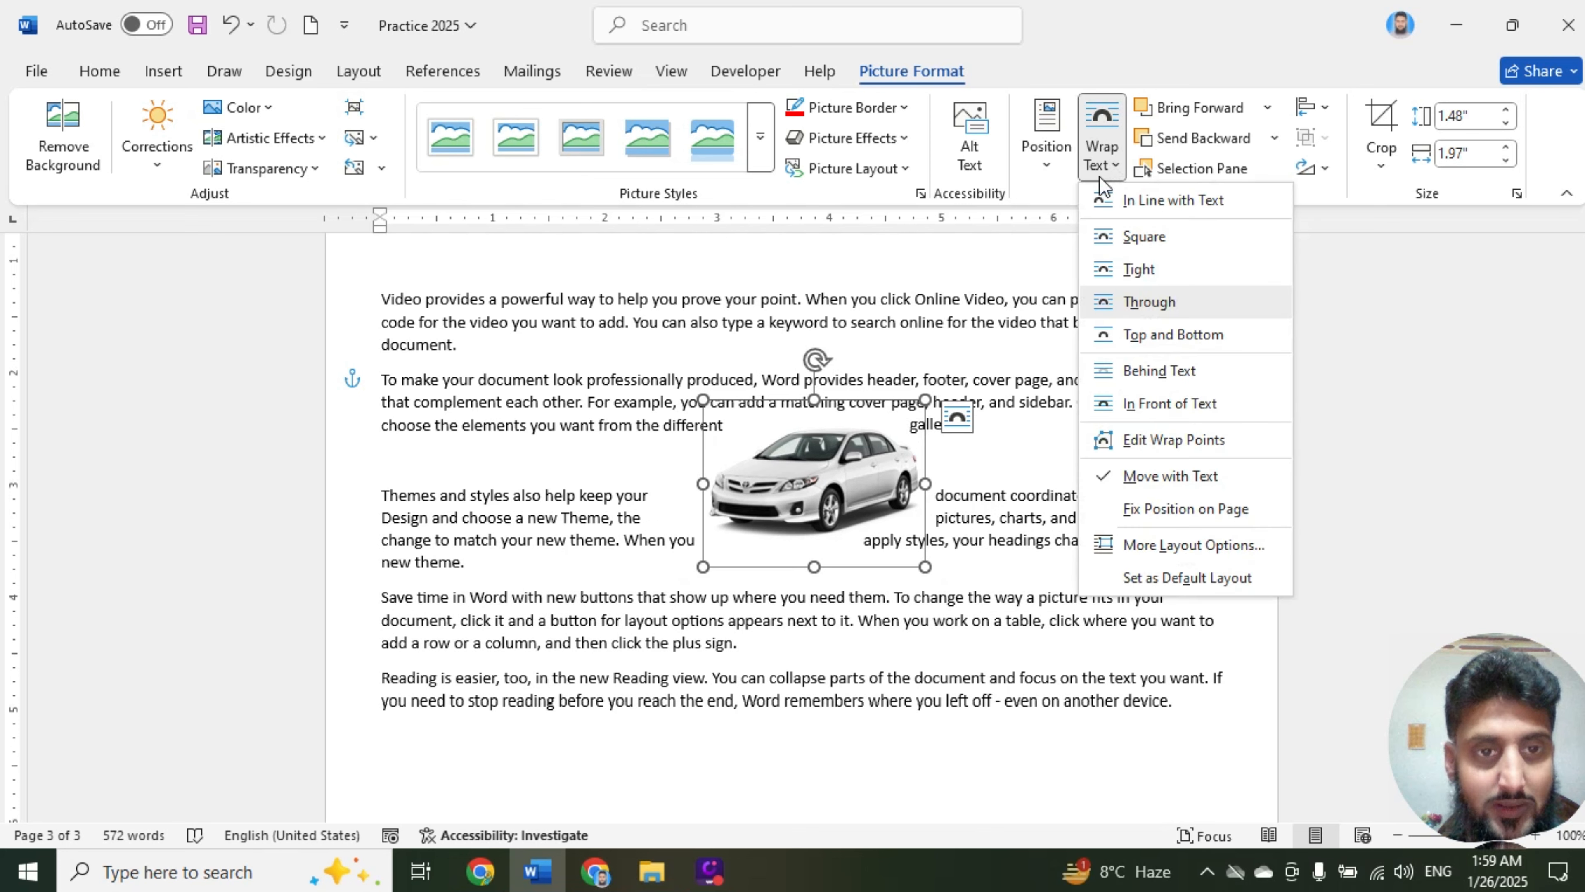
pyautogui.click(1144, 335)
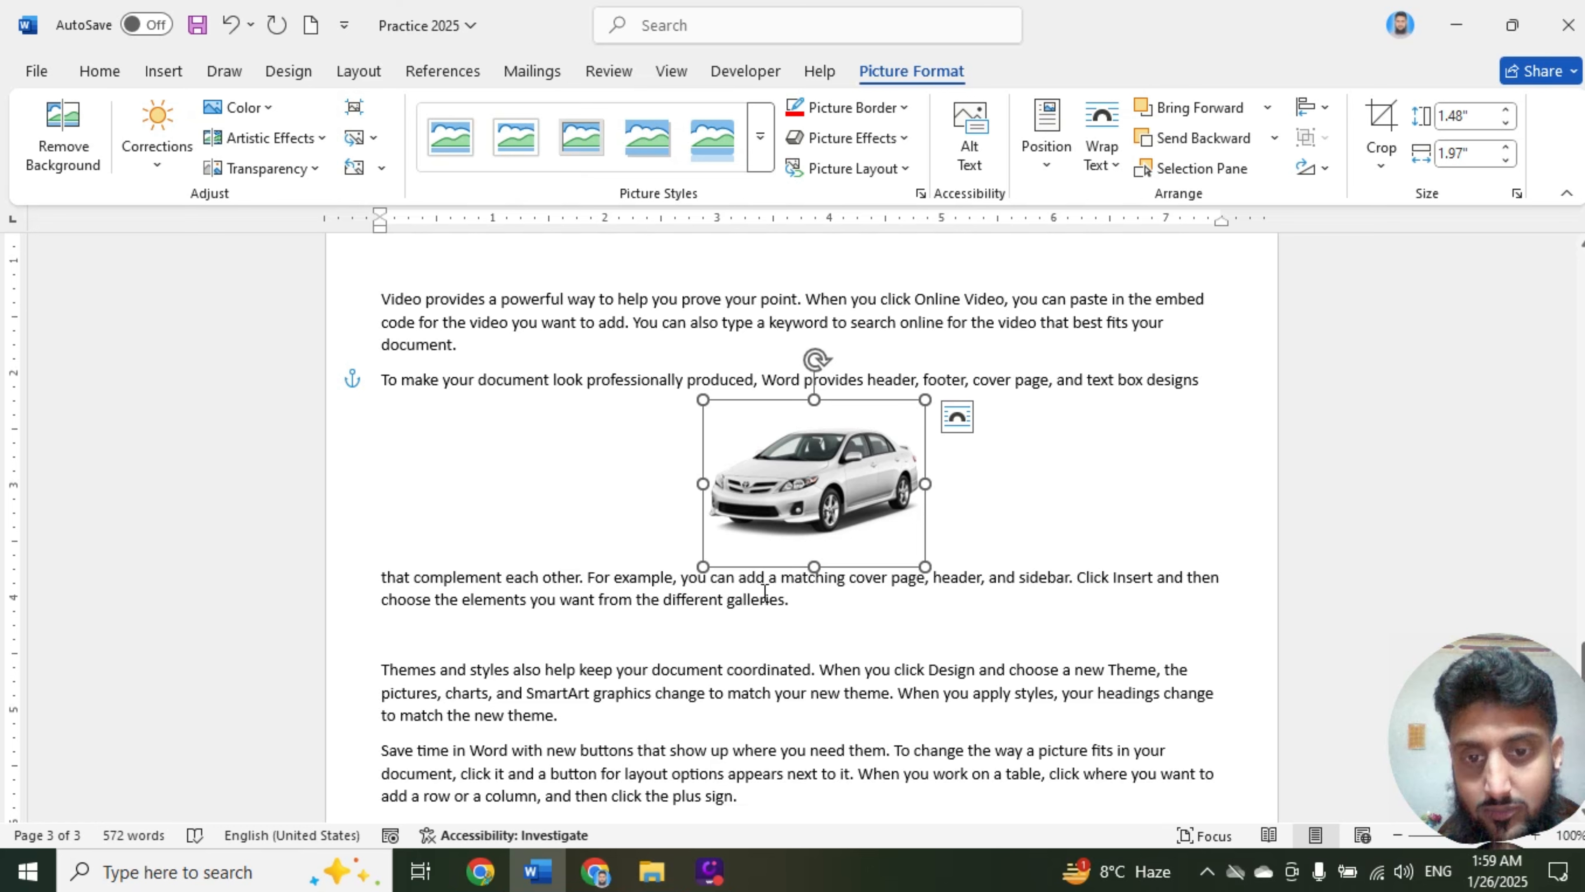
pyautogui.moveTo(799, 469); pyautogui.dragTo(790, 544)
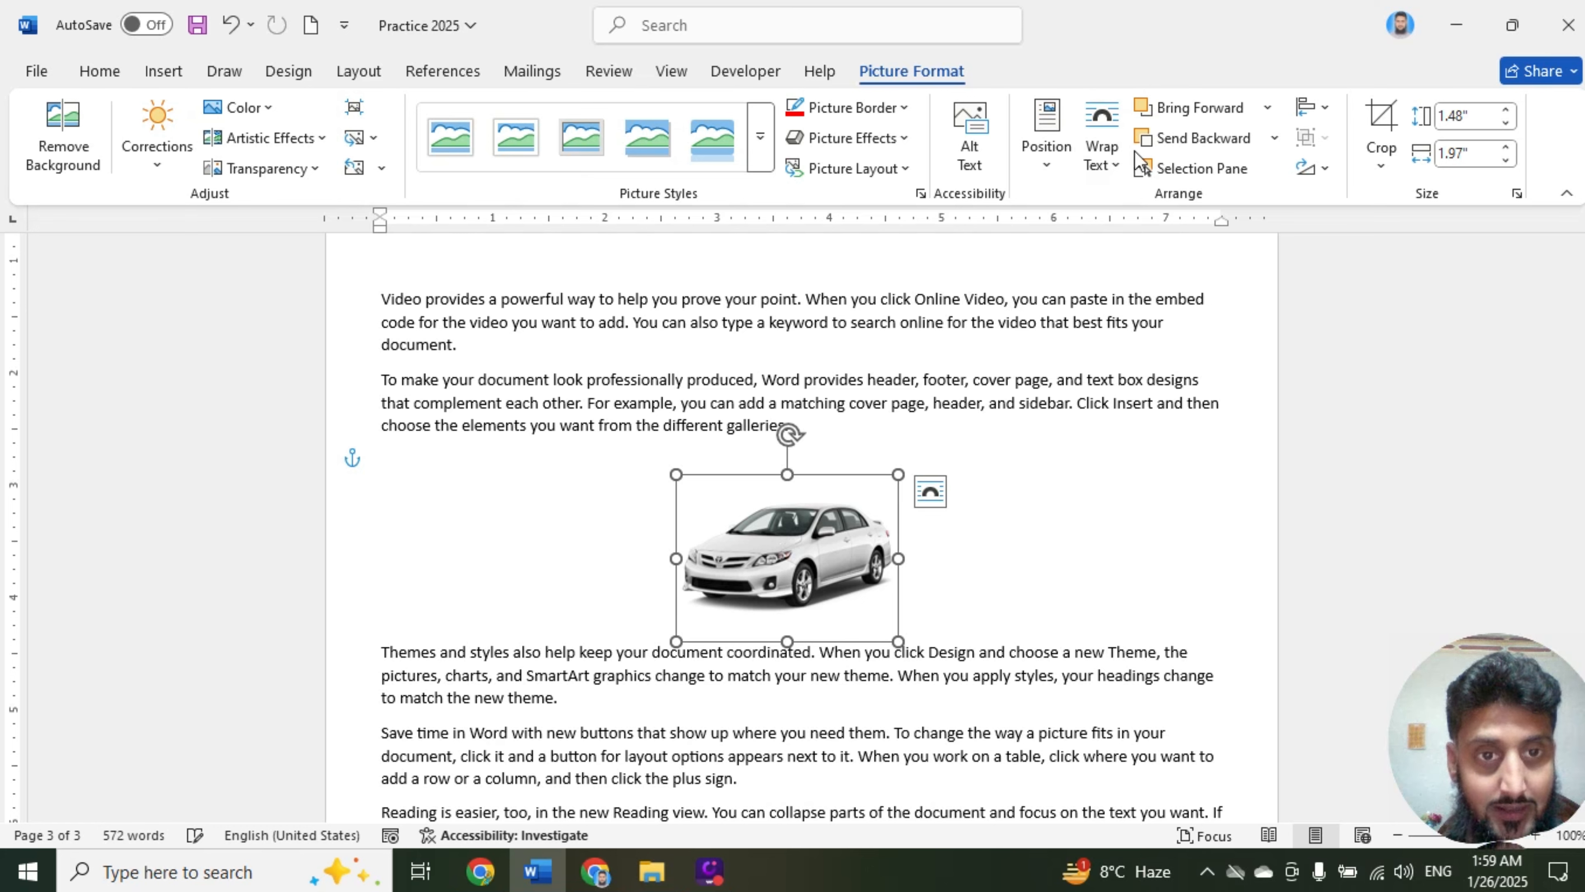
# Set the car picture's text wrapping to Behind Text and move the picture up across the second and third paragraphs
pyautogui.click(1104, 164)
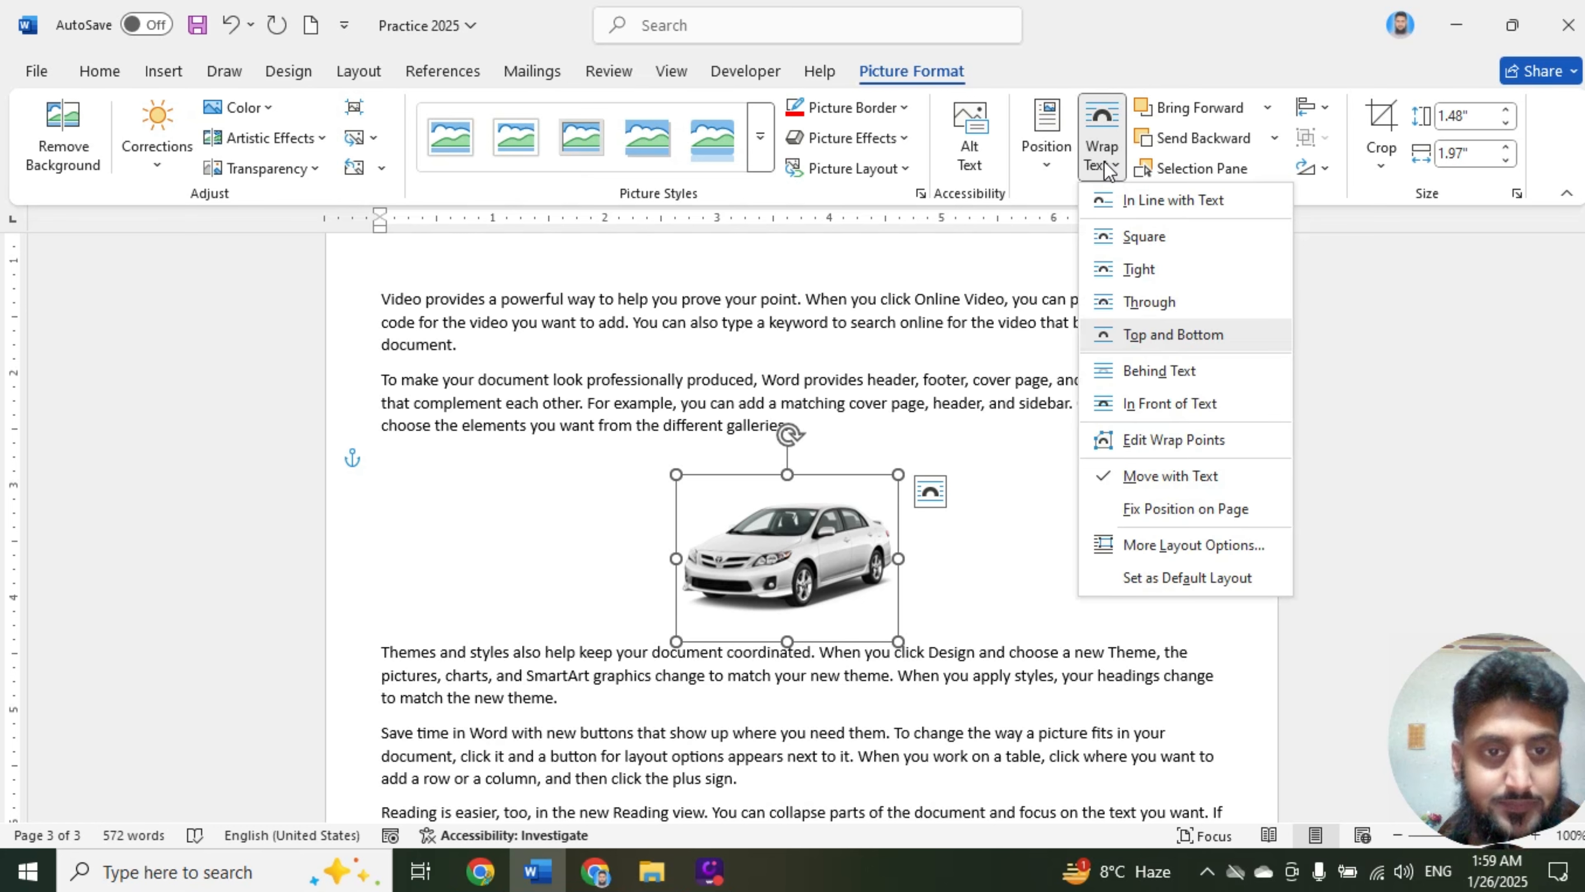
pyautogui.click(1172, 373)
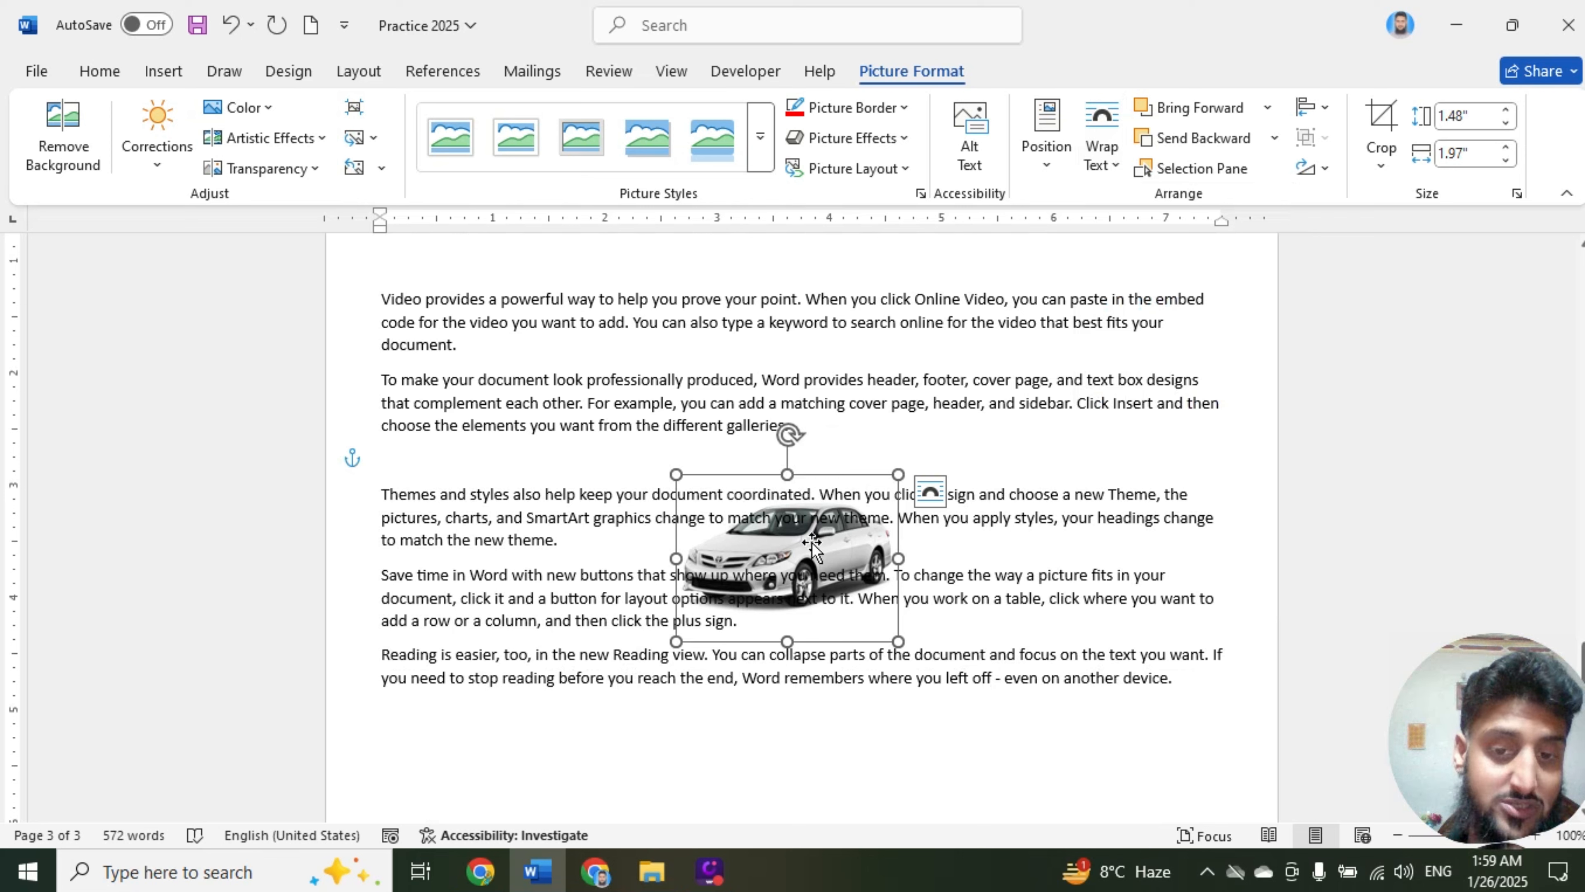
pyautogui.moveTo(811, 544); pyautogui.dragTo(827, 460)
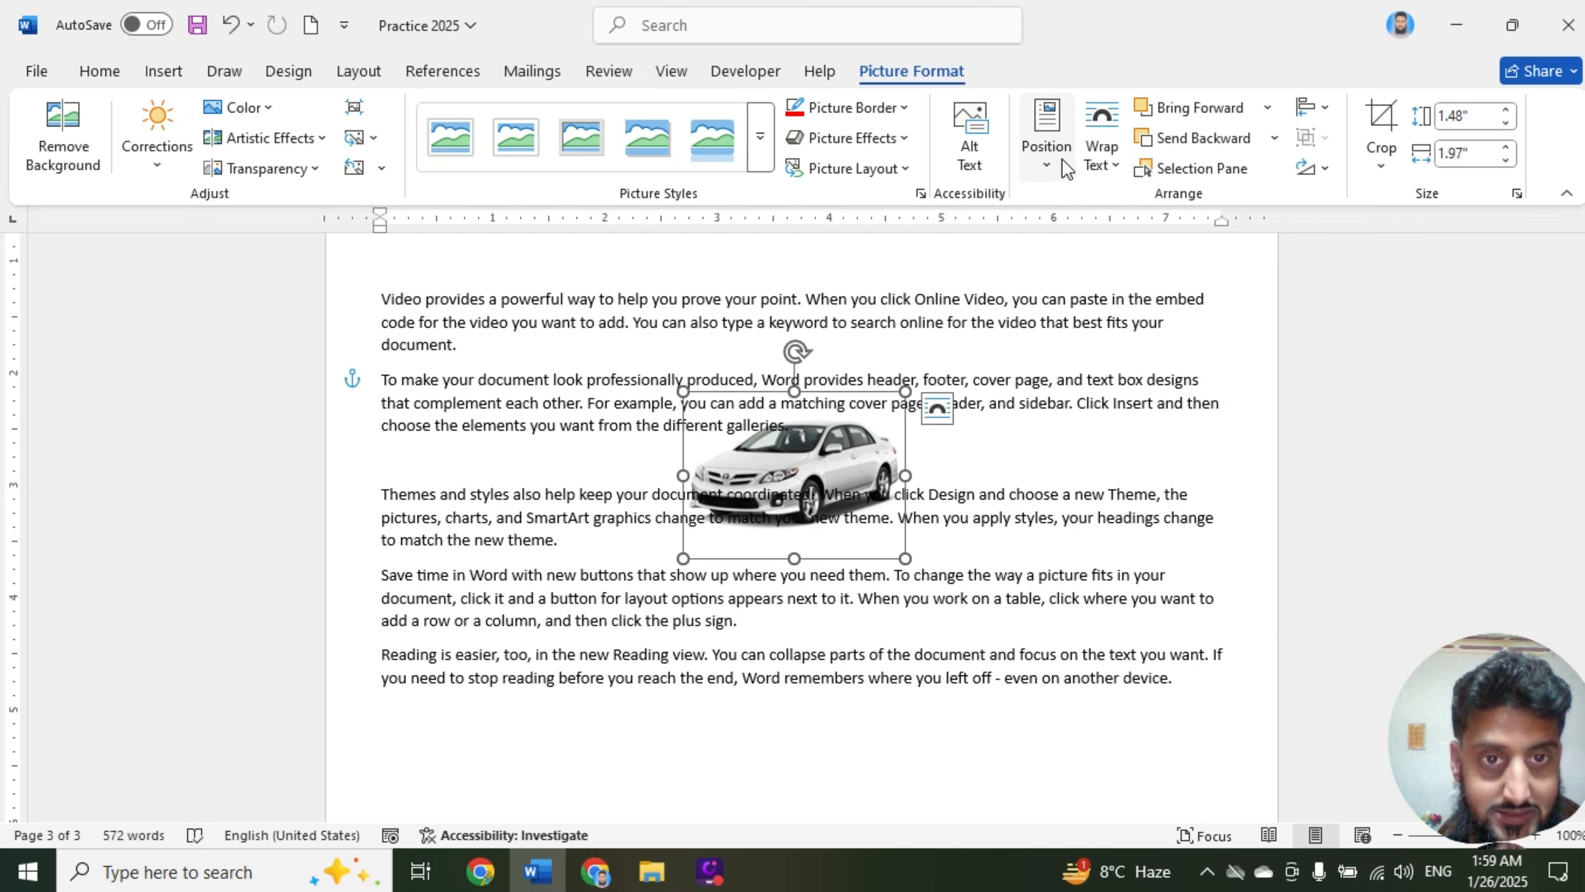
# Set the car picture's text wrapping to In Front of Text and shift the picture slightly left over the text
pyautogui.click(1100, 157)
pyautogui.click(1146, 404)
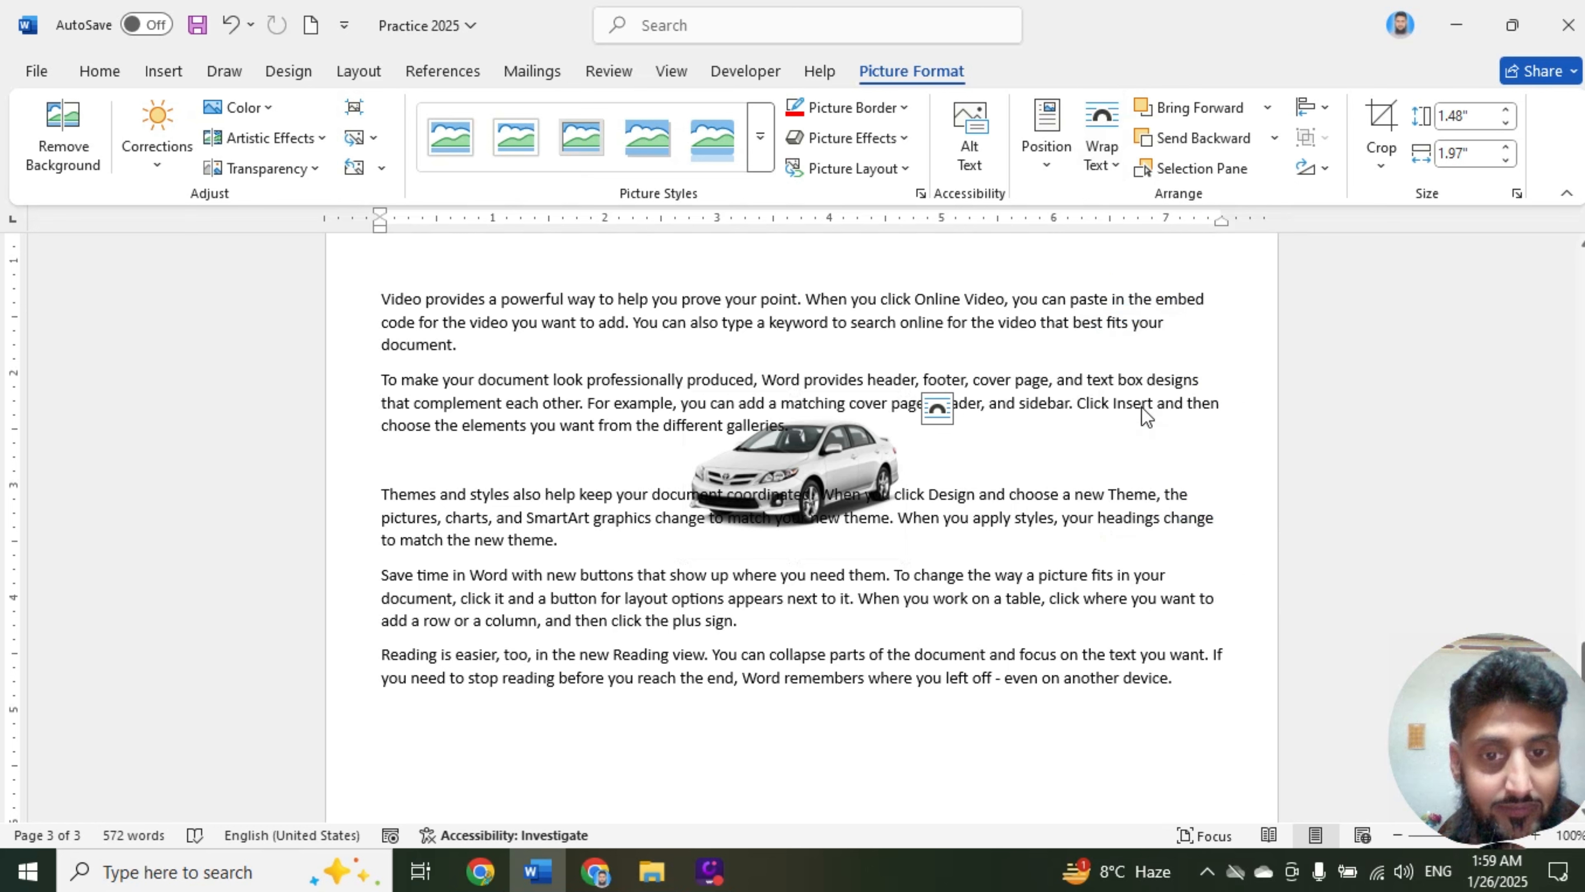
pyautogui.moveTo(846, 478)
pyautogui.mouseDown()
pyautogui.moveTo(807, 426)
pyautogui.moveTo(804, 389)
pyautogui.moveTo(861, 385)
pyautogui.moveTo(825, 473)
pyautogui.mouseUp()
# Edit the car picture's wrap points, pulling them outward on all sides to form a loose outline around the car
pyautogui.click(1123, 165)
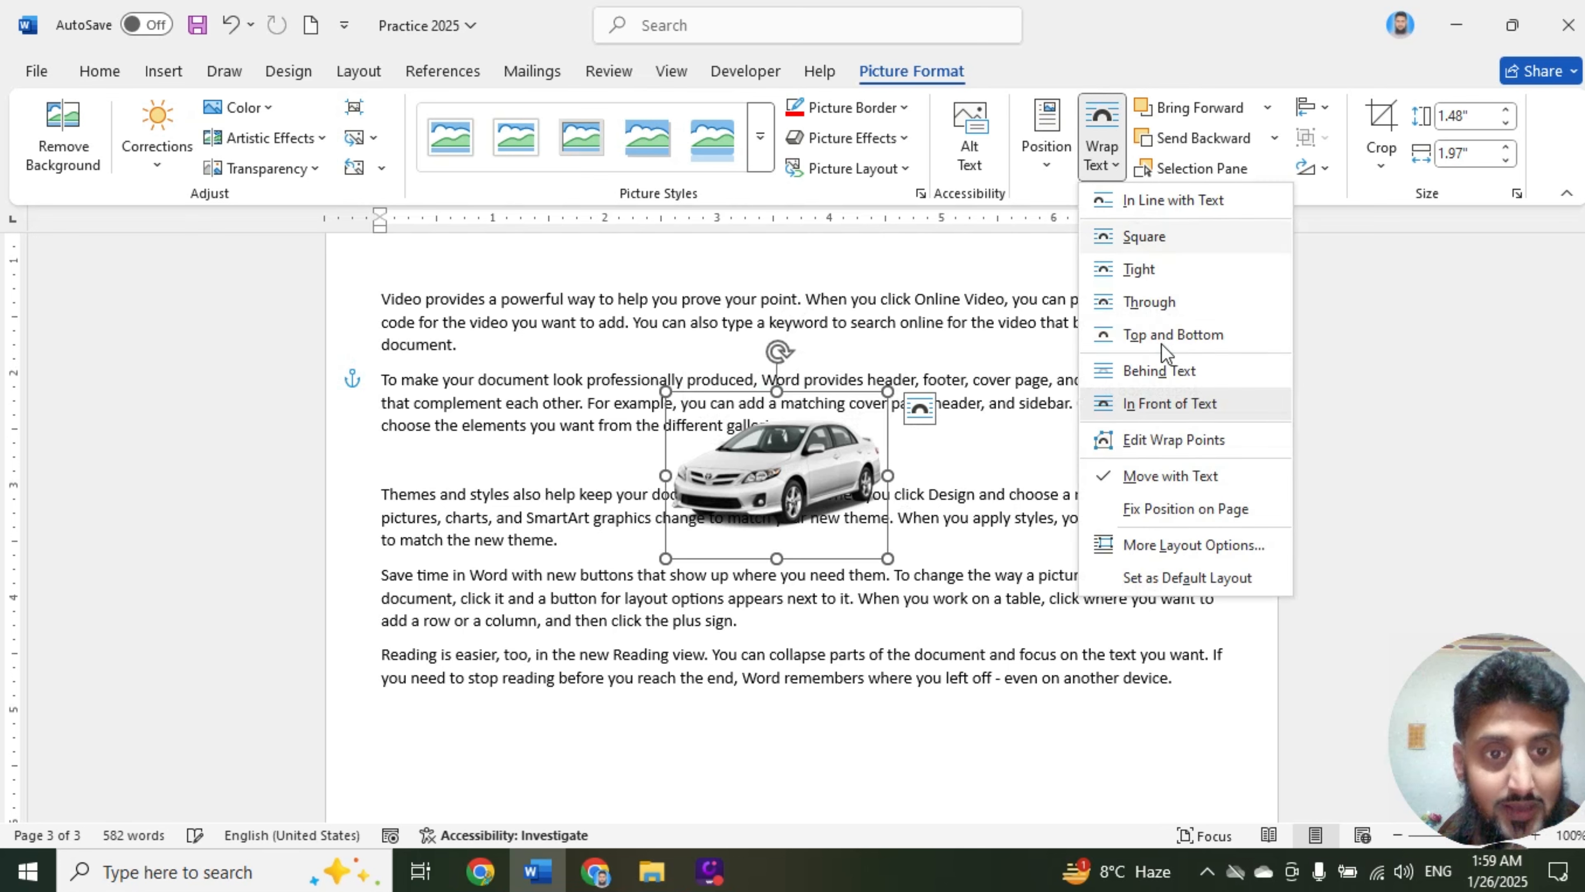
pyautogui.click(1159, 441)
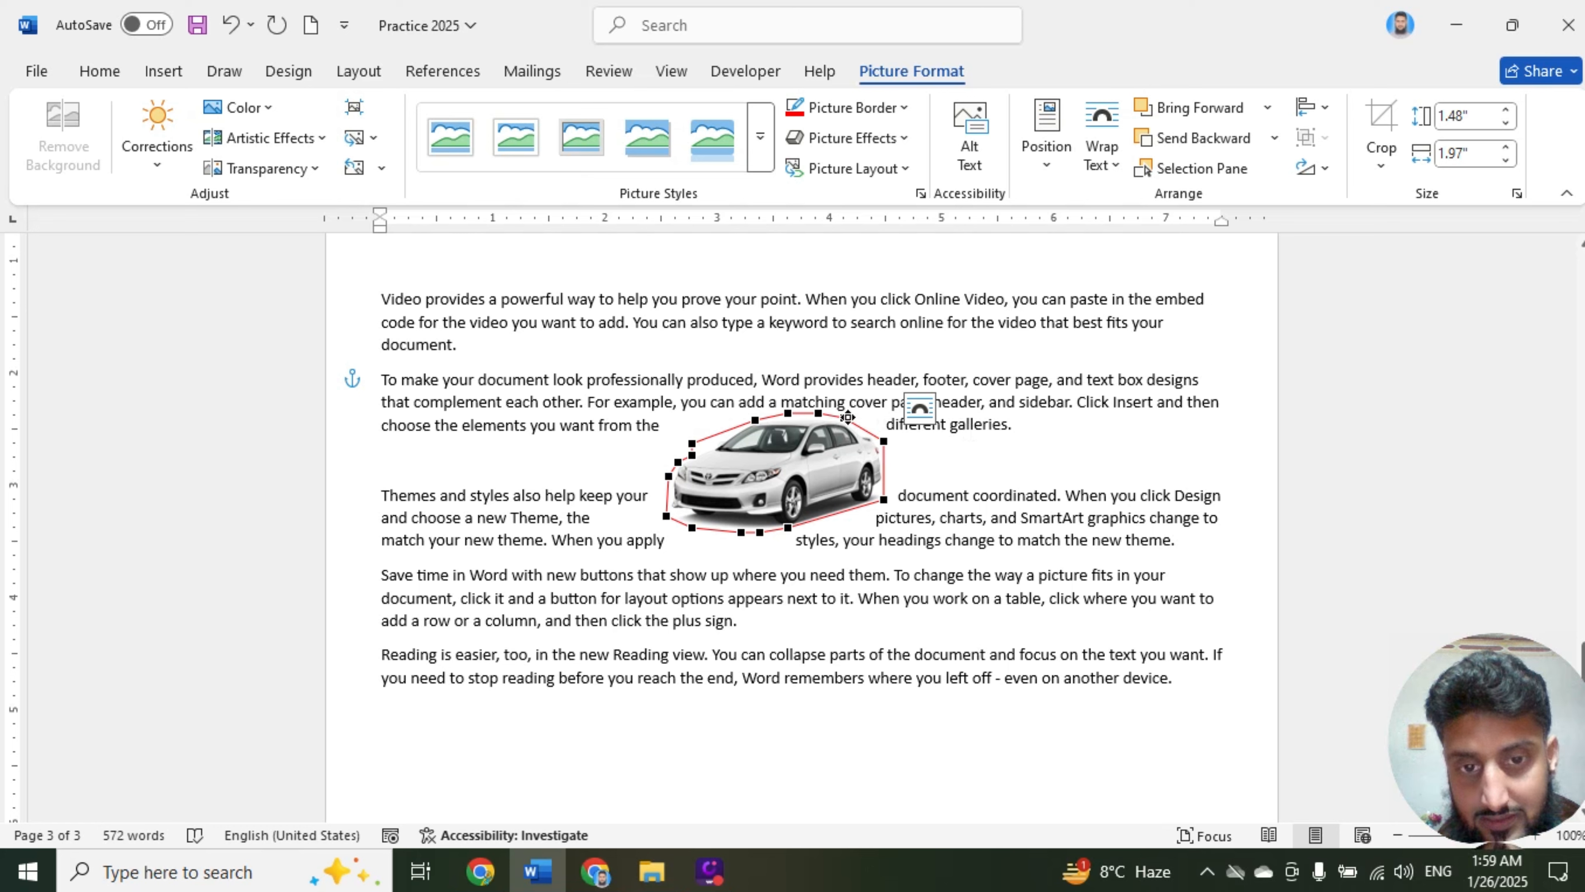
pyautogui.moveTo(850, 407); pyautogui.dragTo(952, 448)
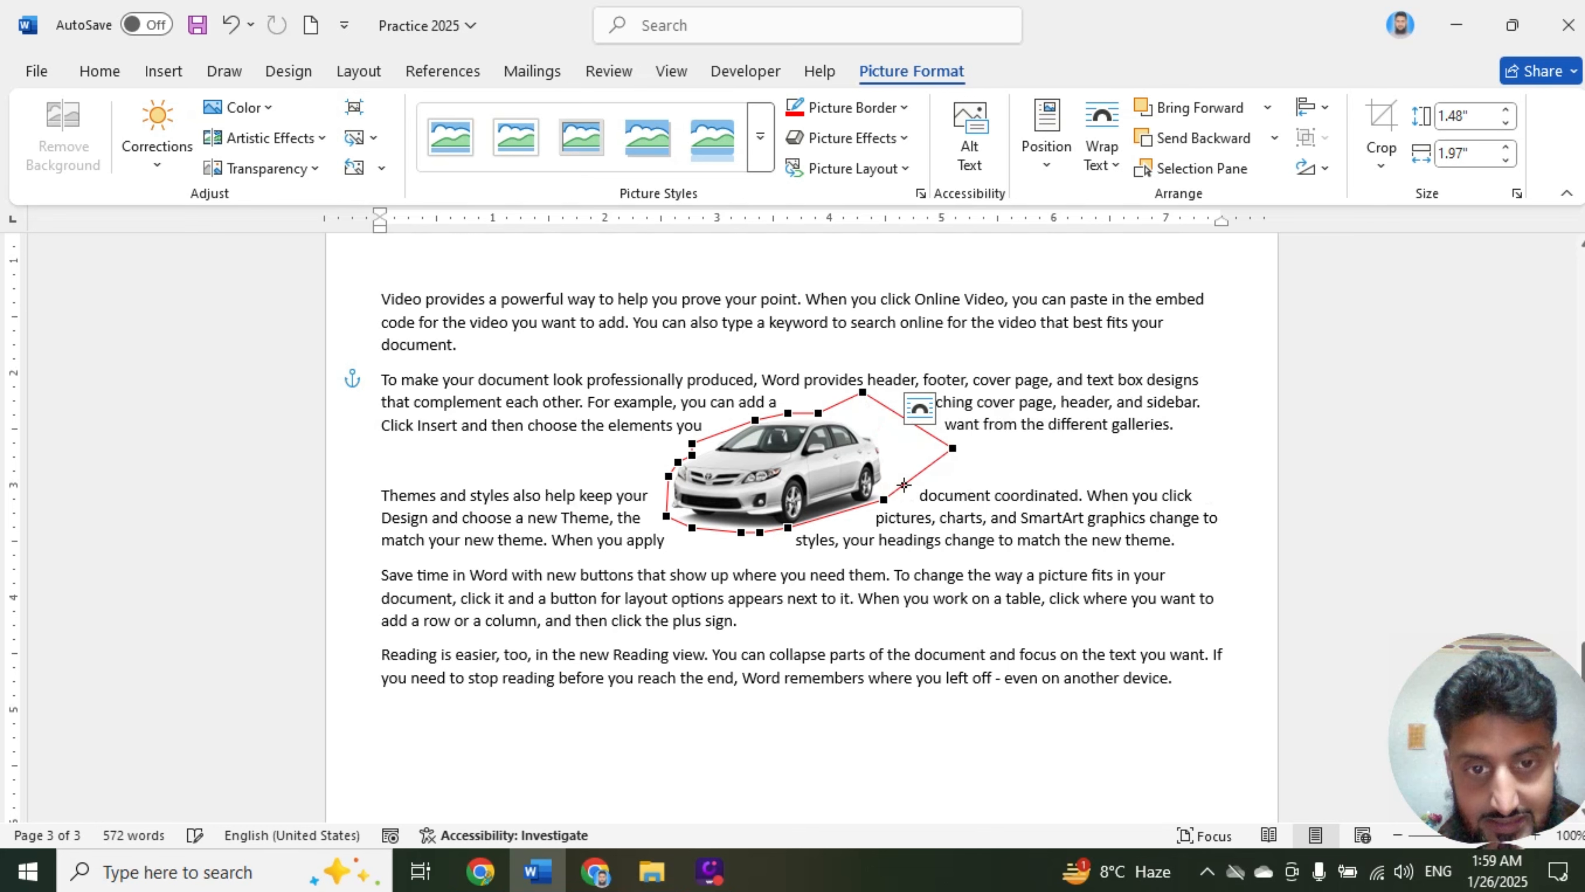
pyautogui.moveTo(885, 500); pyautogui.dragTo(888, 531)
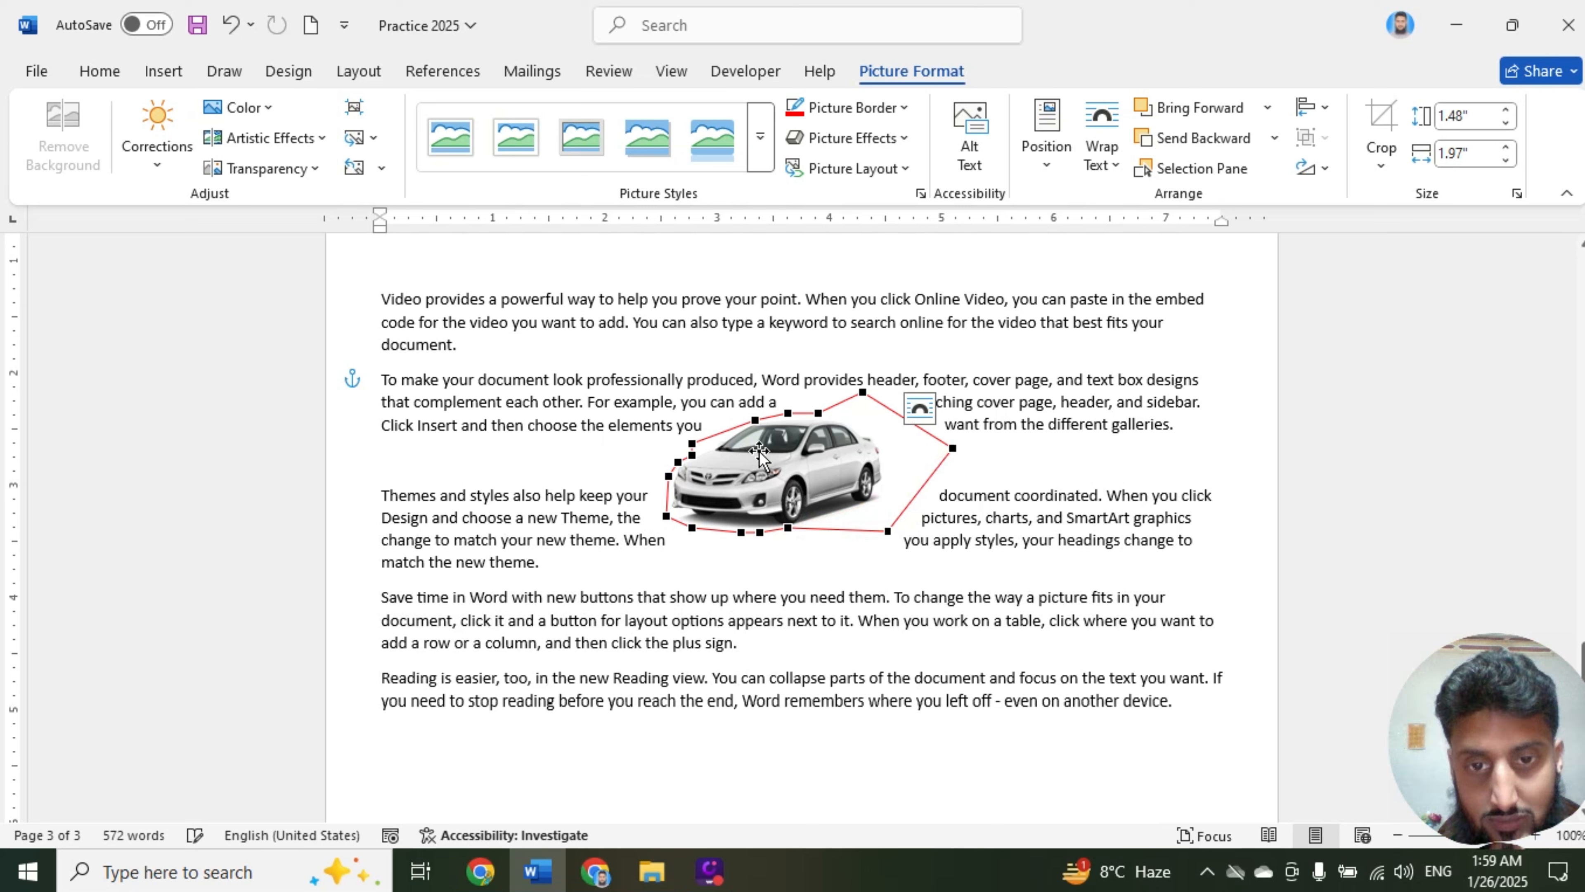
pyautogui.moveTo(755, 422); pyautogui.dragTo(833, 364)
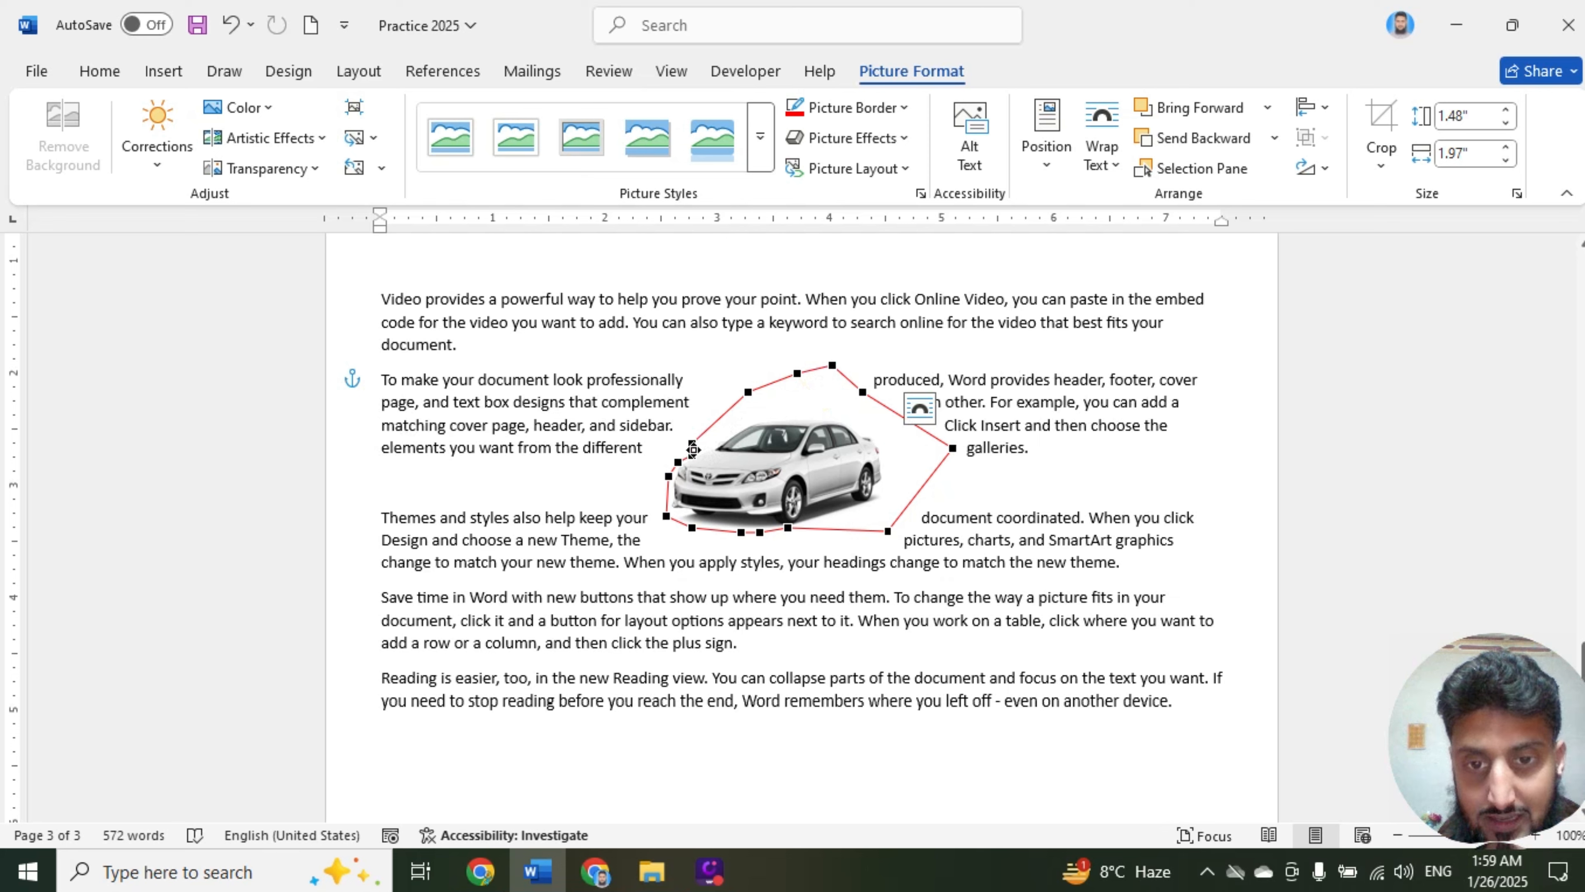
pyautogui.moveTo(682, 453); pyautogui.dragTo(691, 398)
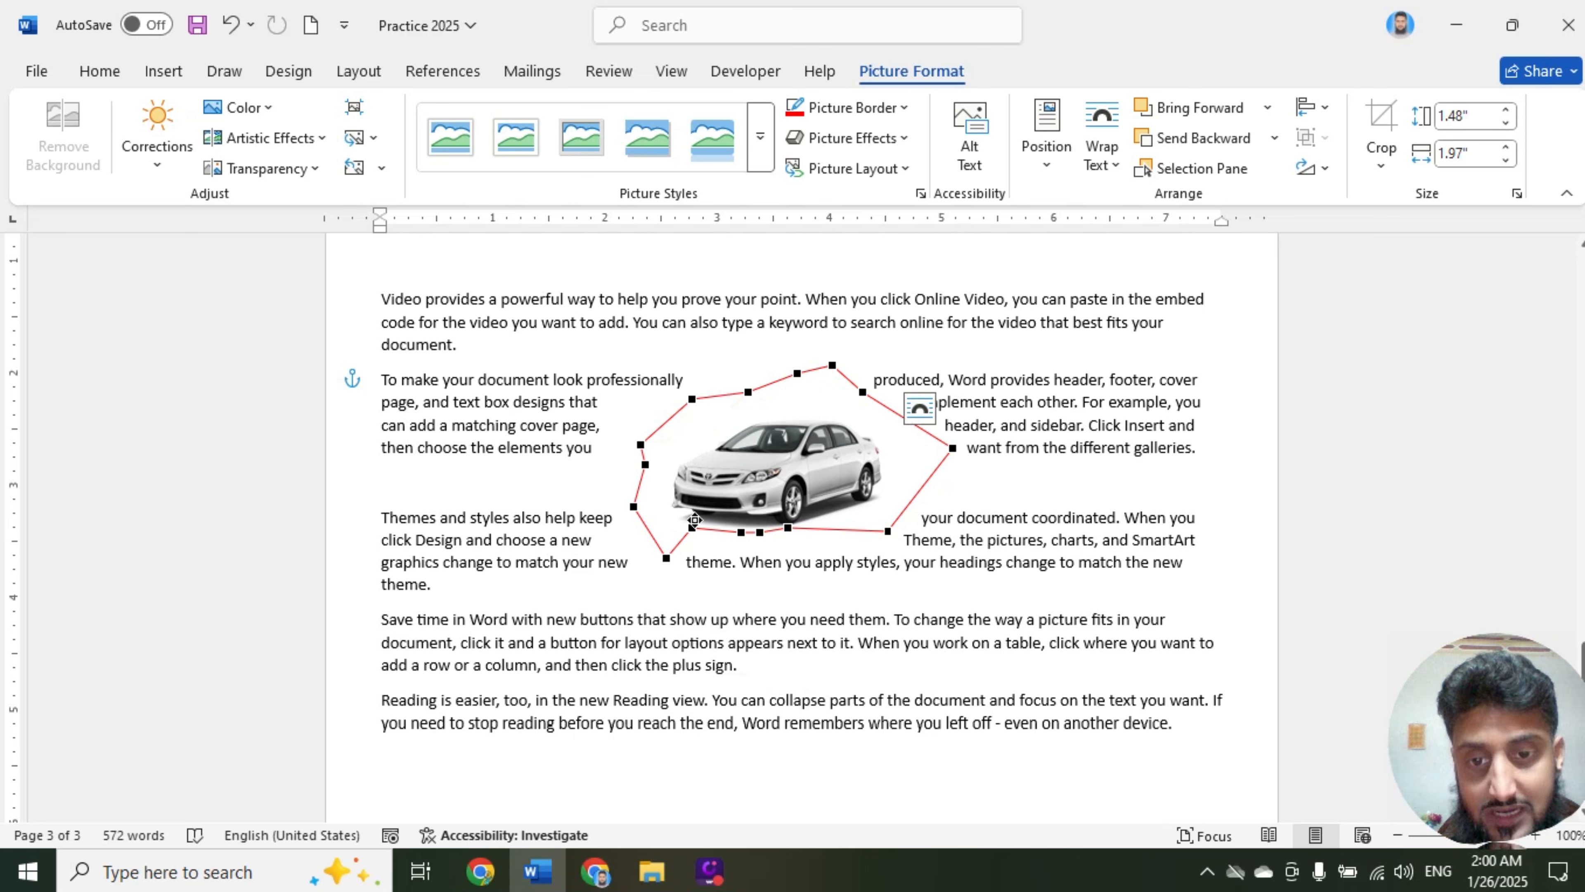
pyautogui.moveTo(694, 520); pyautogui.dragTo(828, 557)
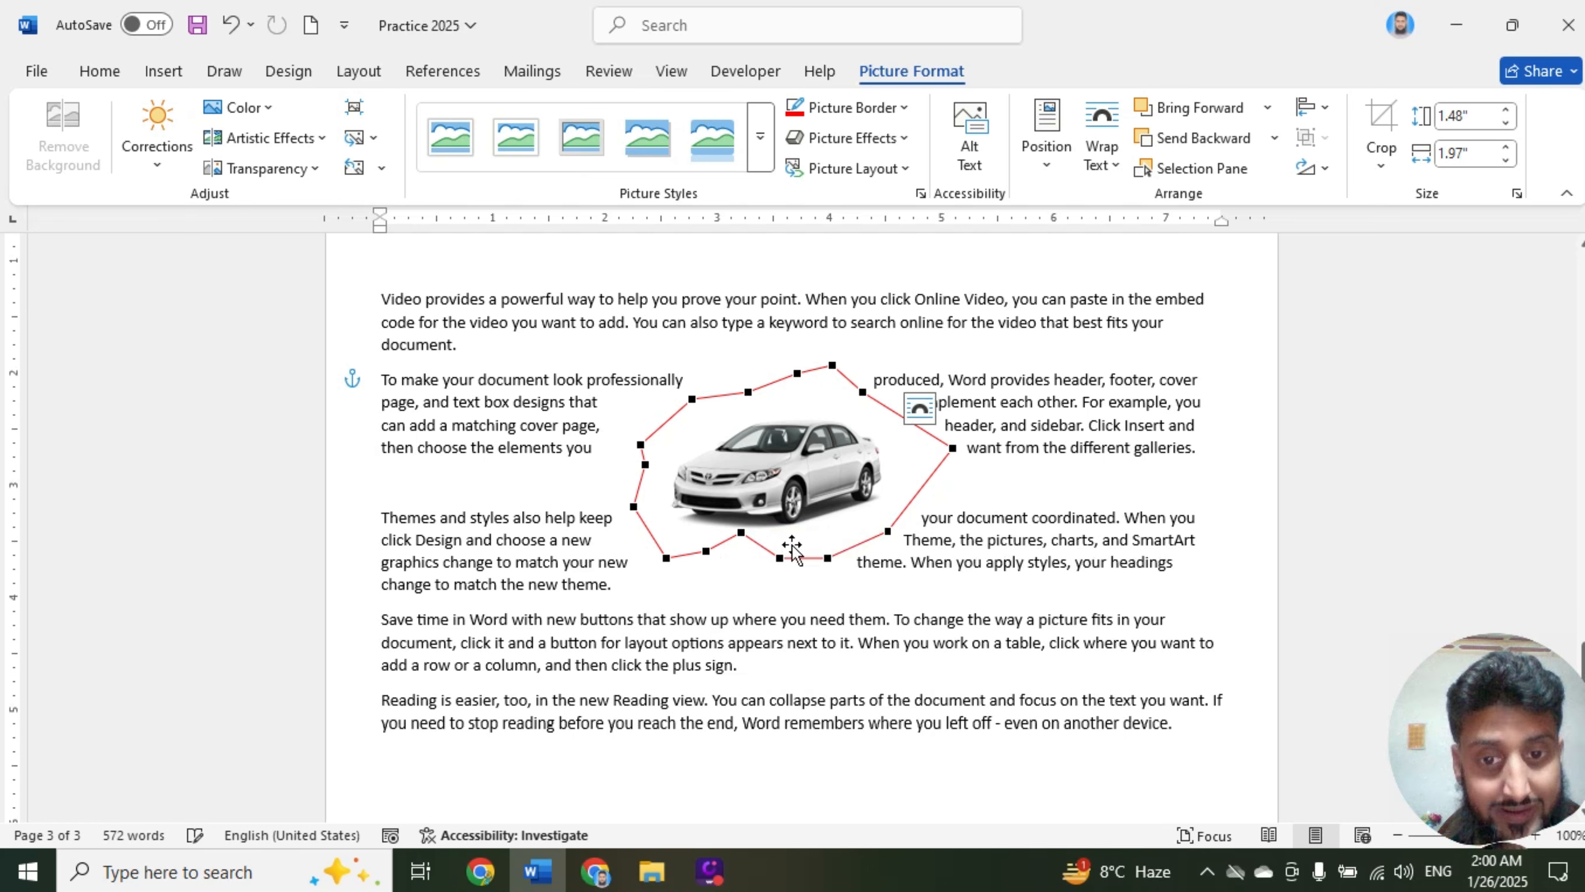
pyautogui.moveTo(741, 532); pyautogui.dragTo(739, 557)
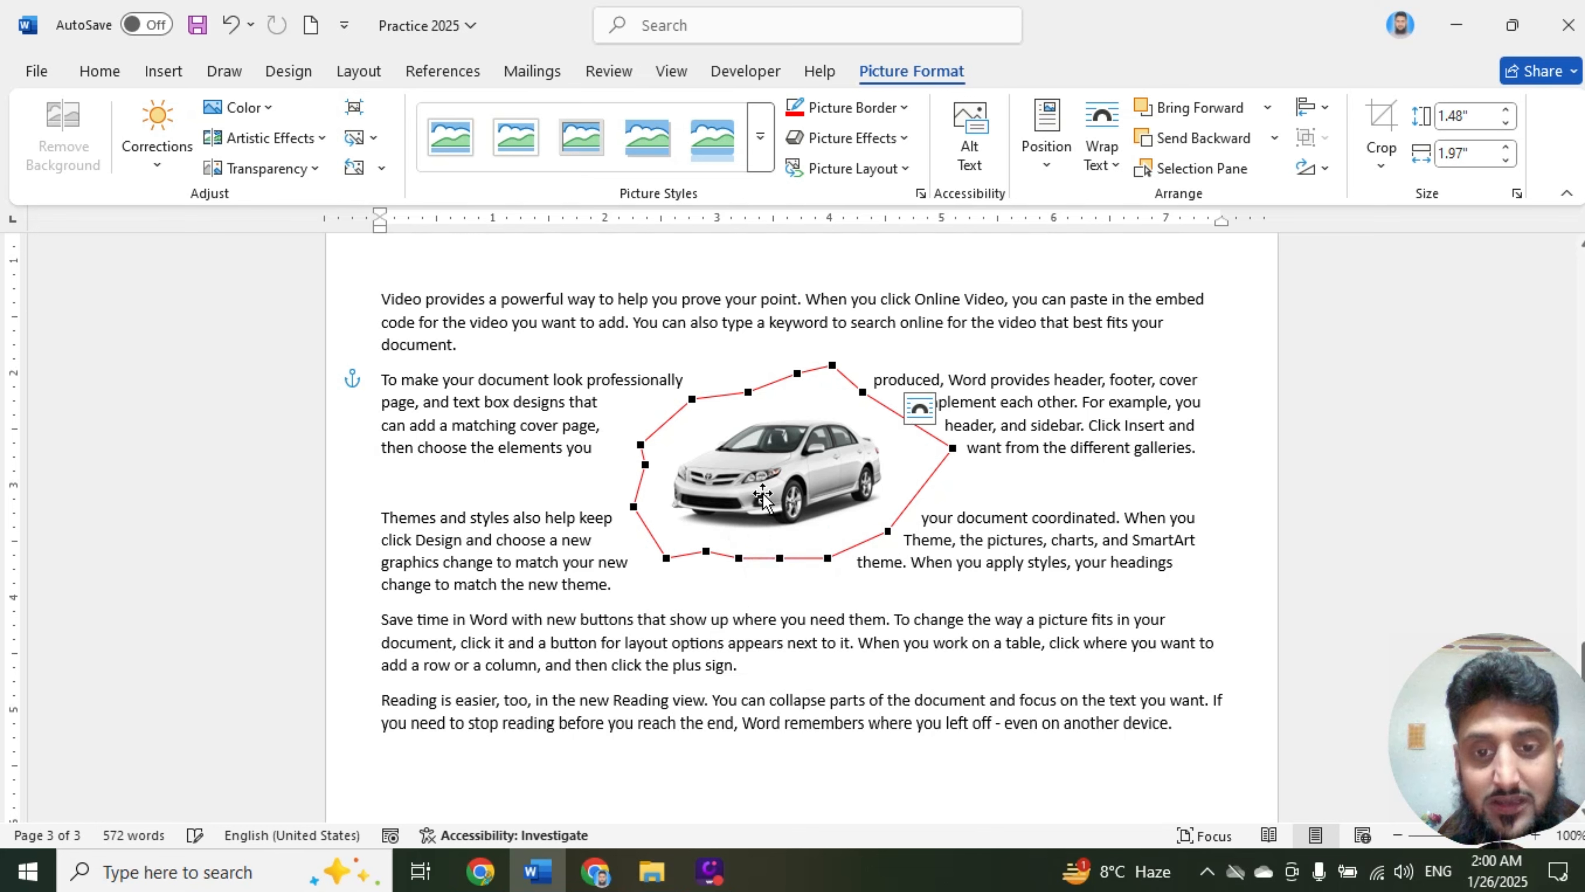
pyautogui.click(1067, 425)
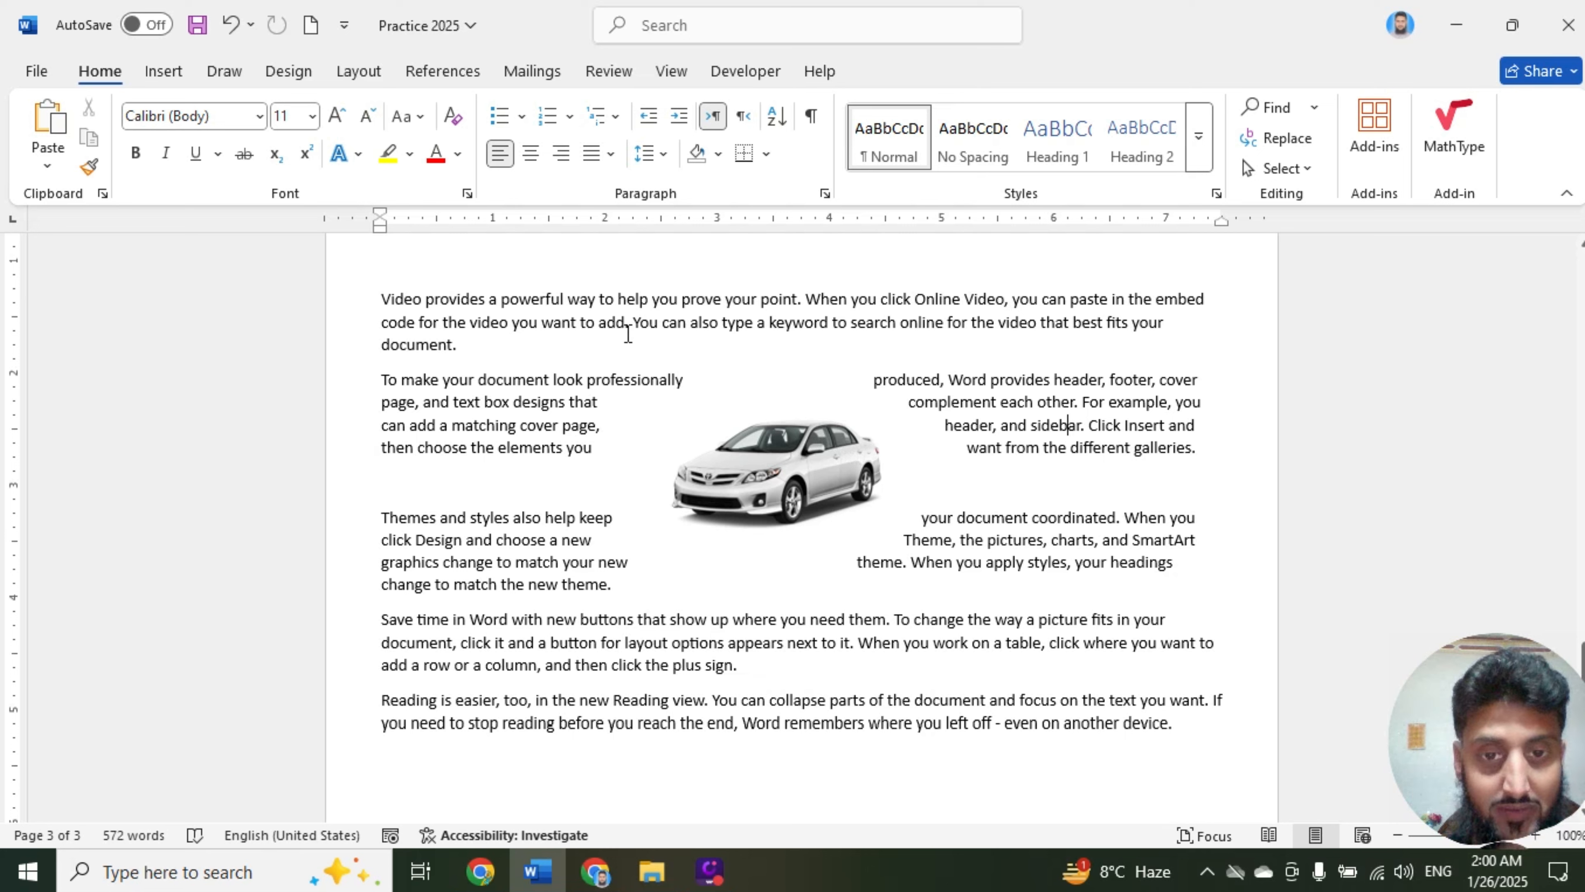
# Set the car picture's text wrapping to Square and place the picture at the right margin beside the first two paragraphs
pyautogui.click(814, 451)
pyautogui.moveTo(815, 451); pyautogui.dragTo(835, 476)
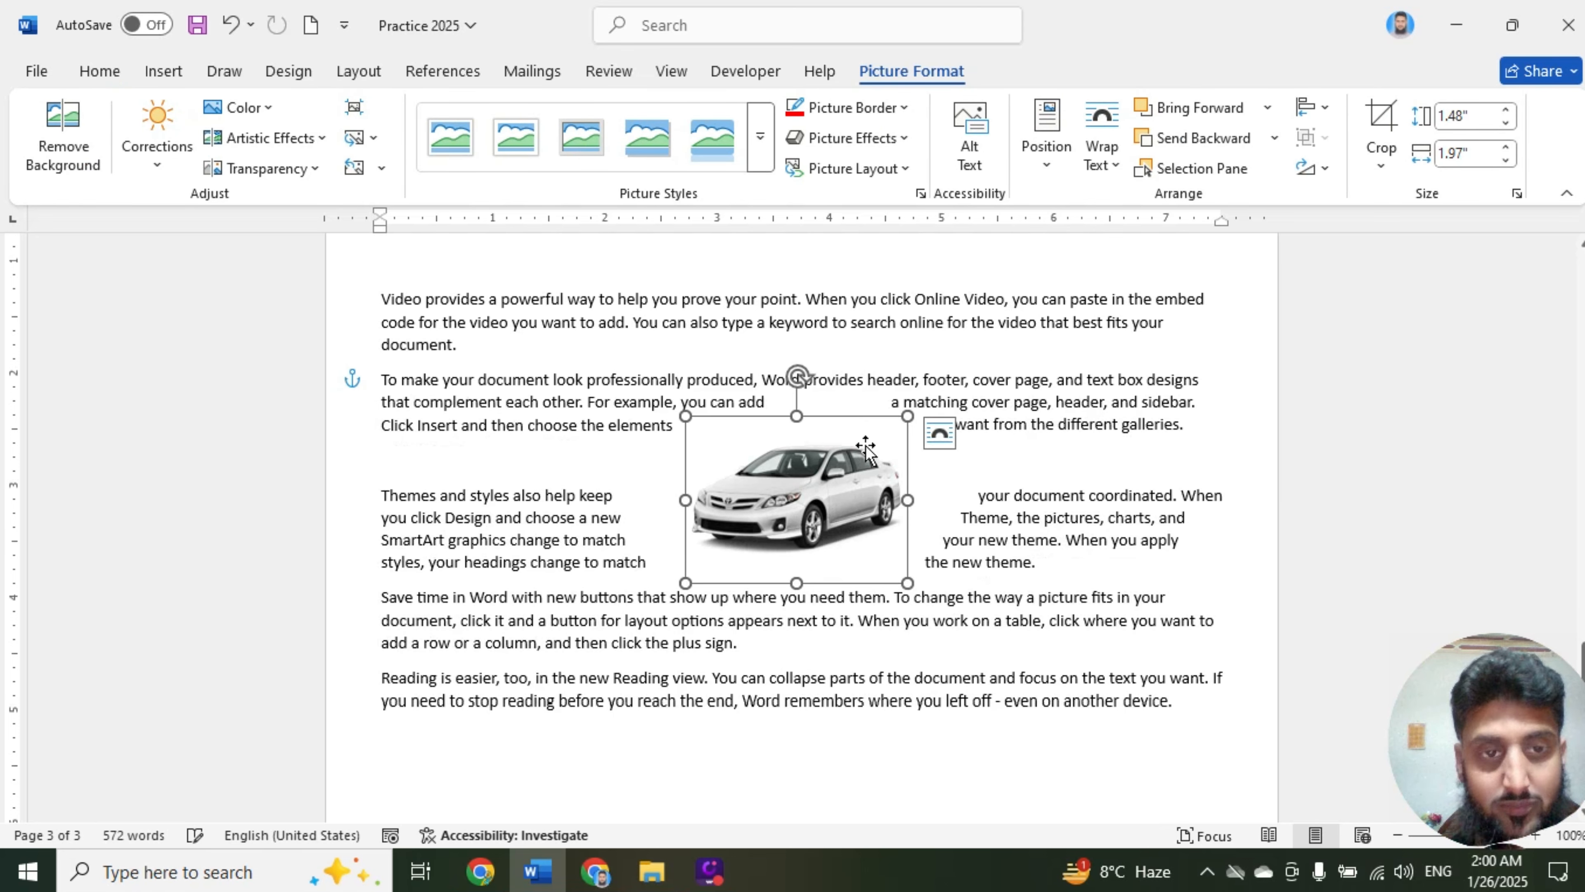
pyautogui.click(1101, 146)
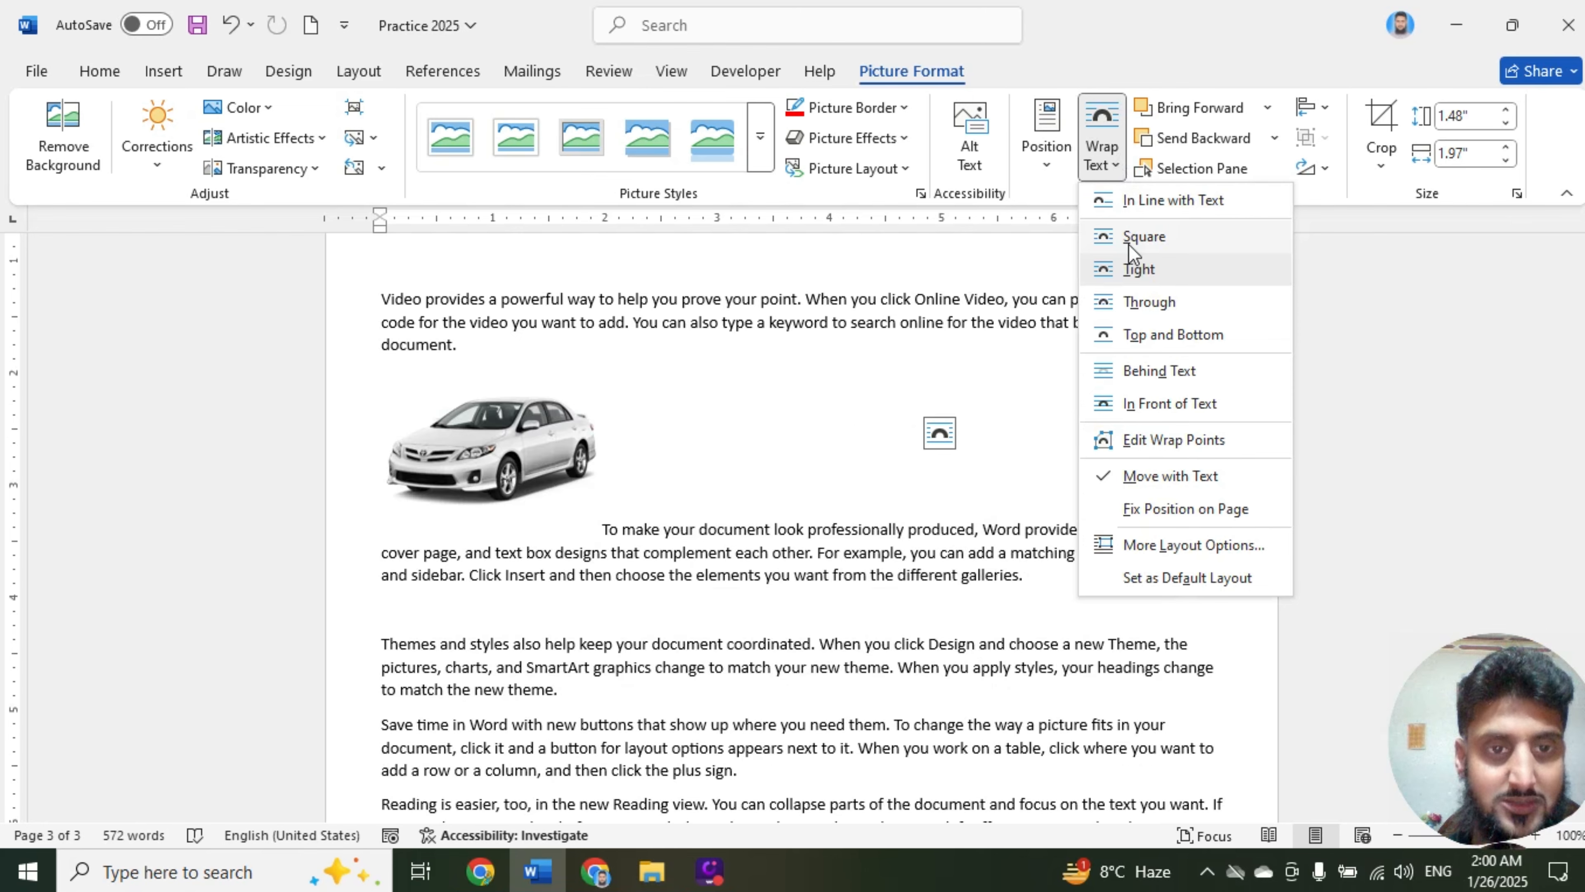
pyautogui.click(1133, 236)
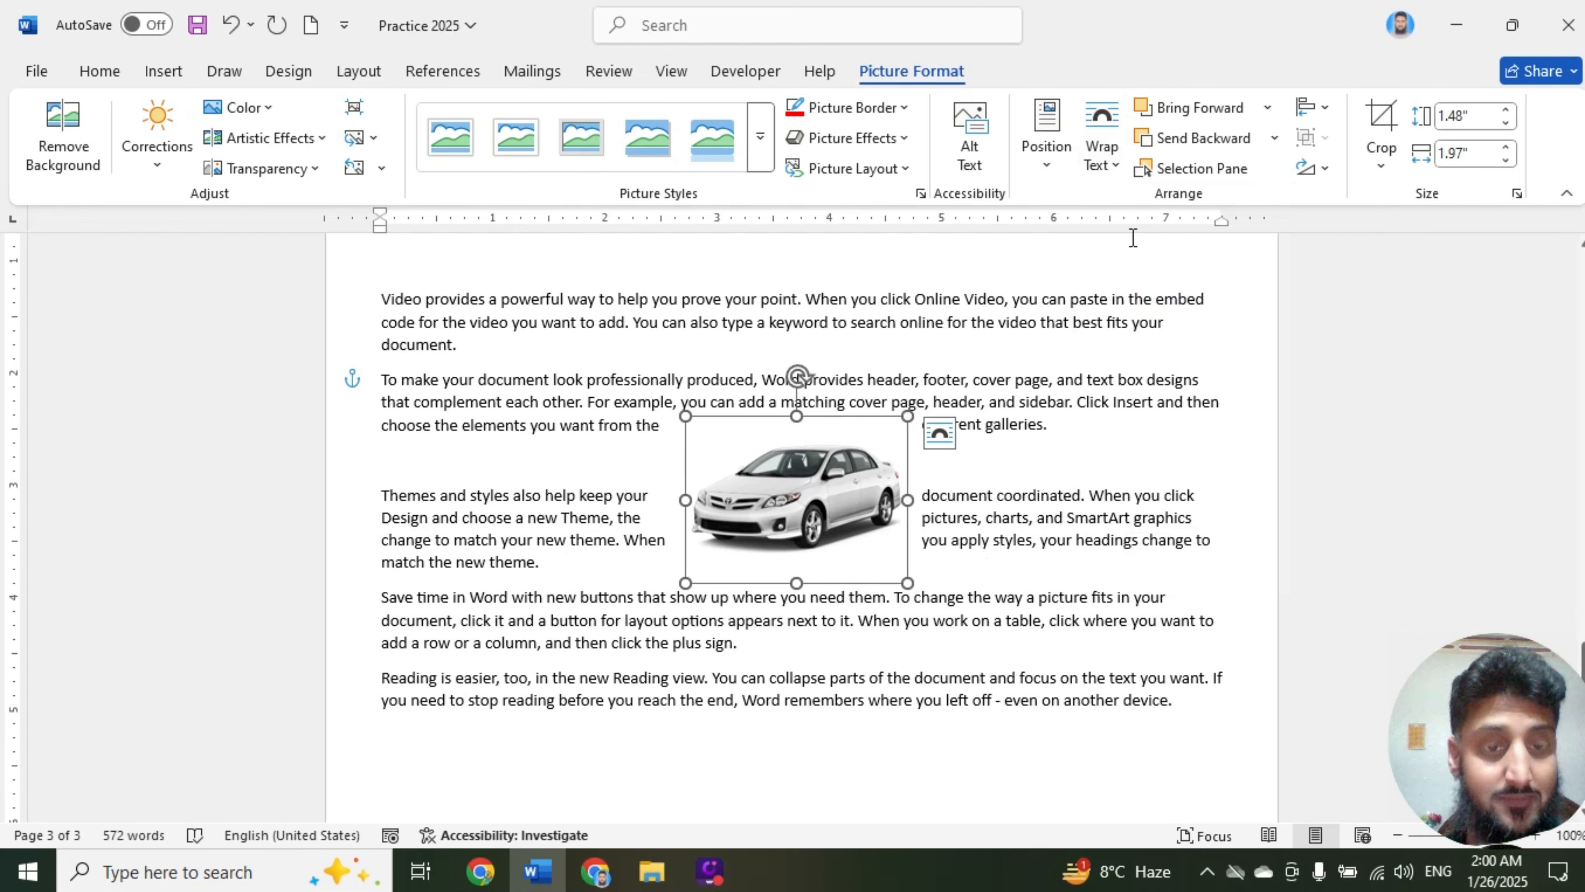
pyautogui.moveTo(809, 459); pyautogui.dragTo(1147, 336)
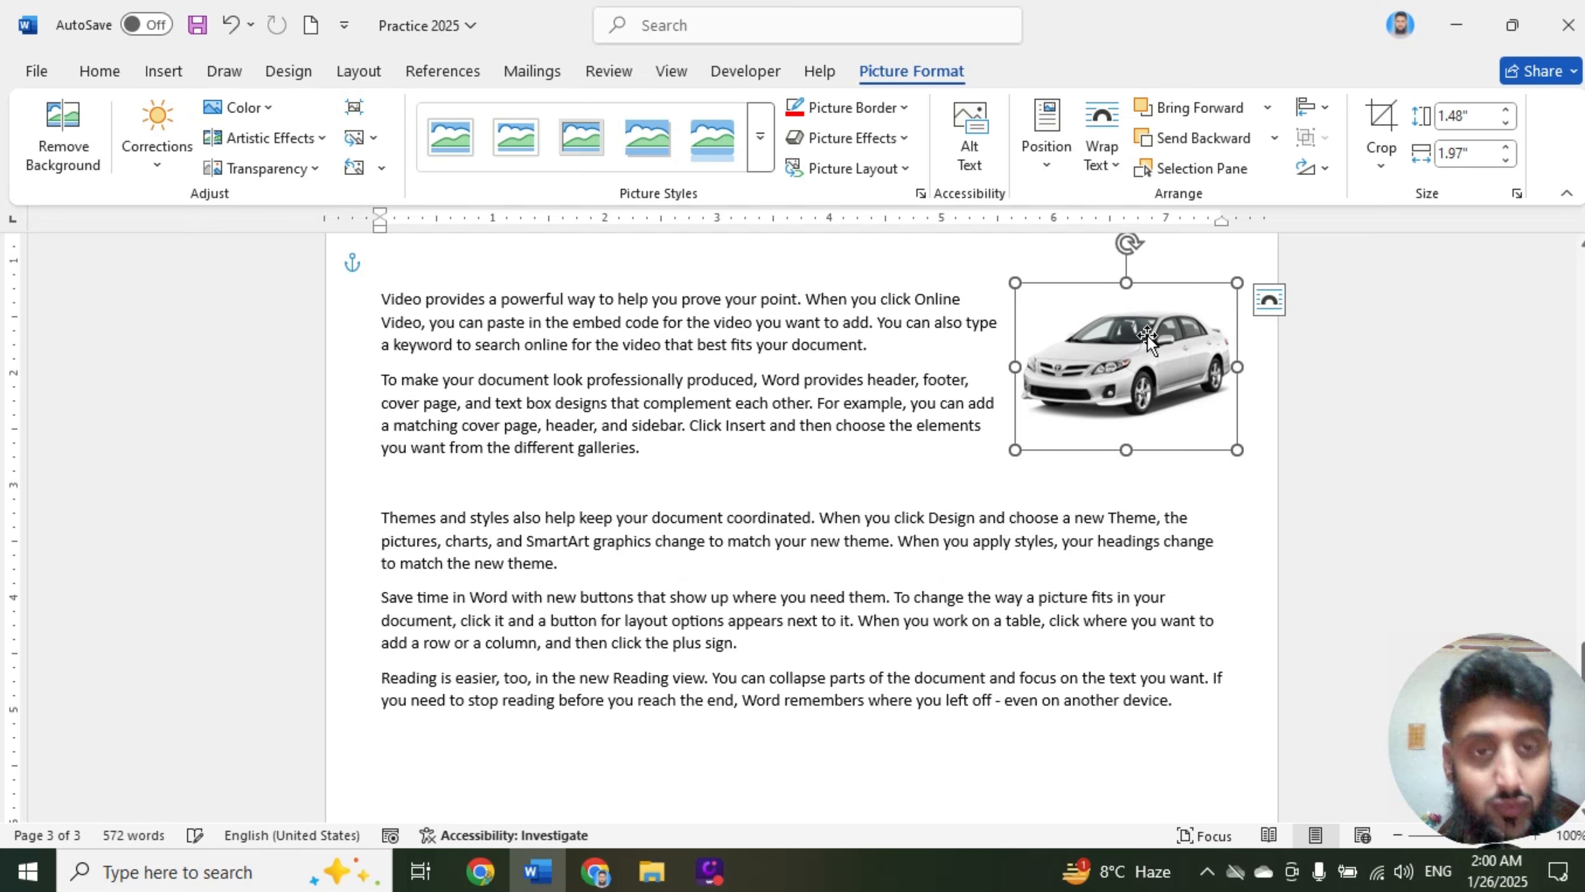
pyautogui.click(1116, 163)
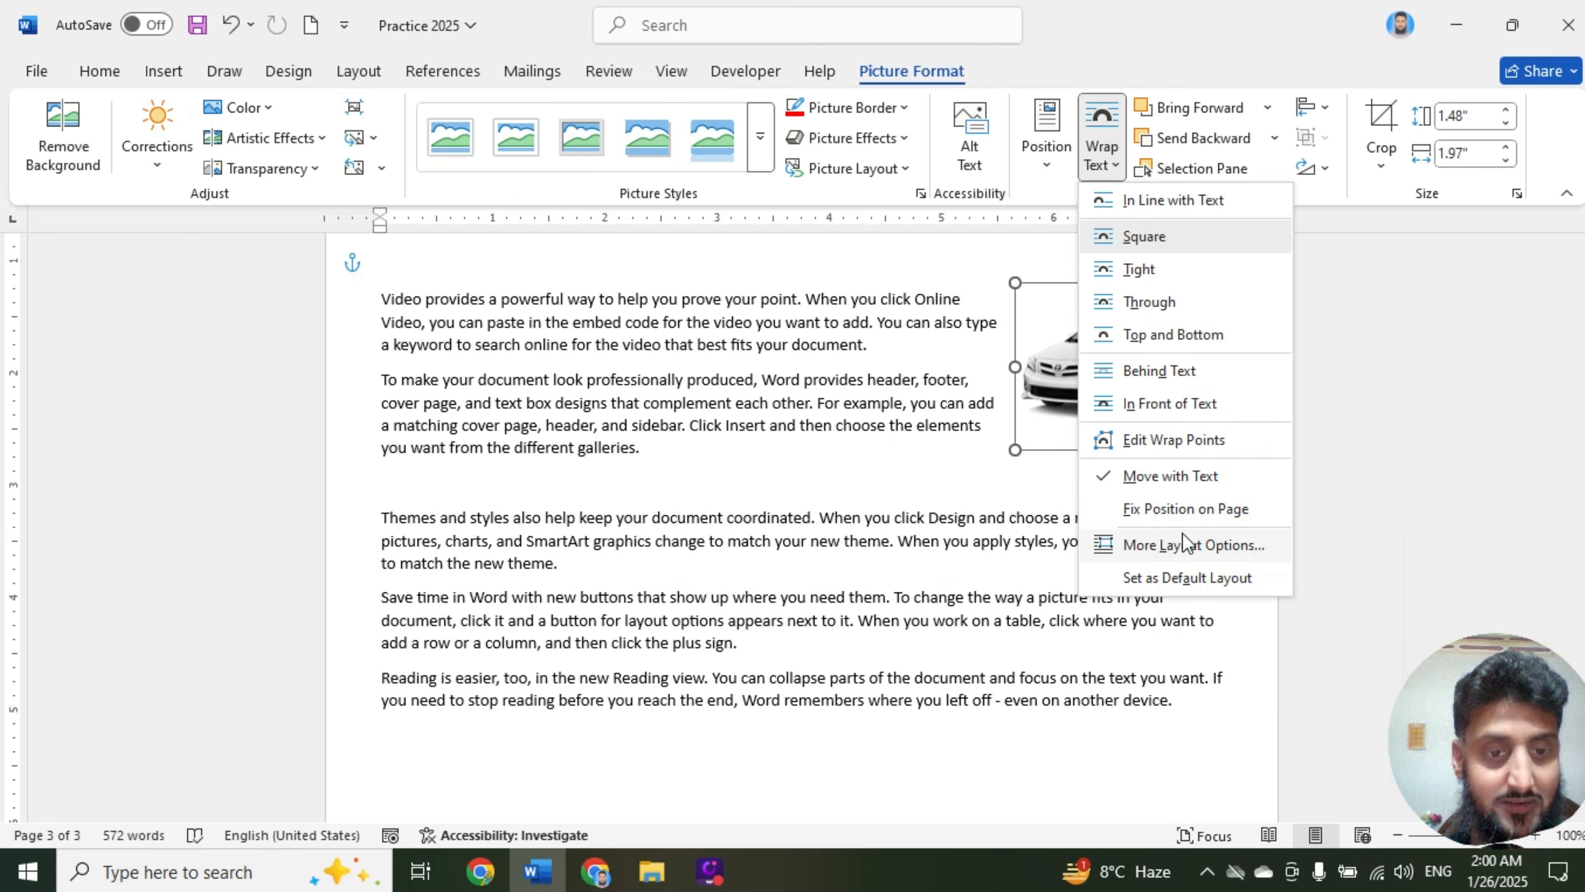
pyautogui.press('Escape')
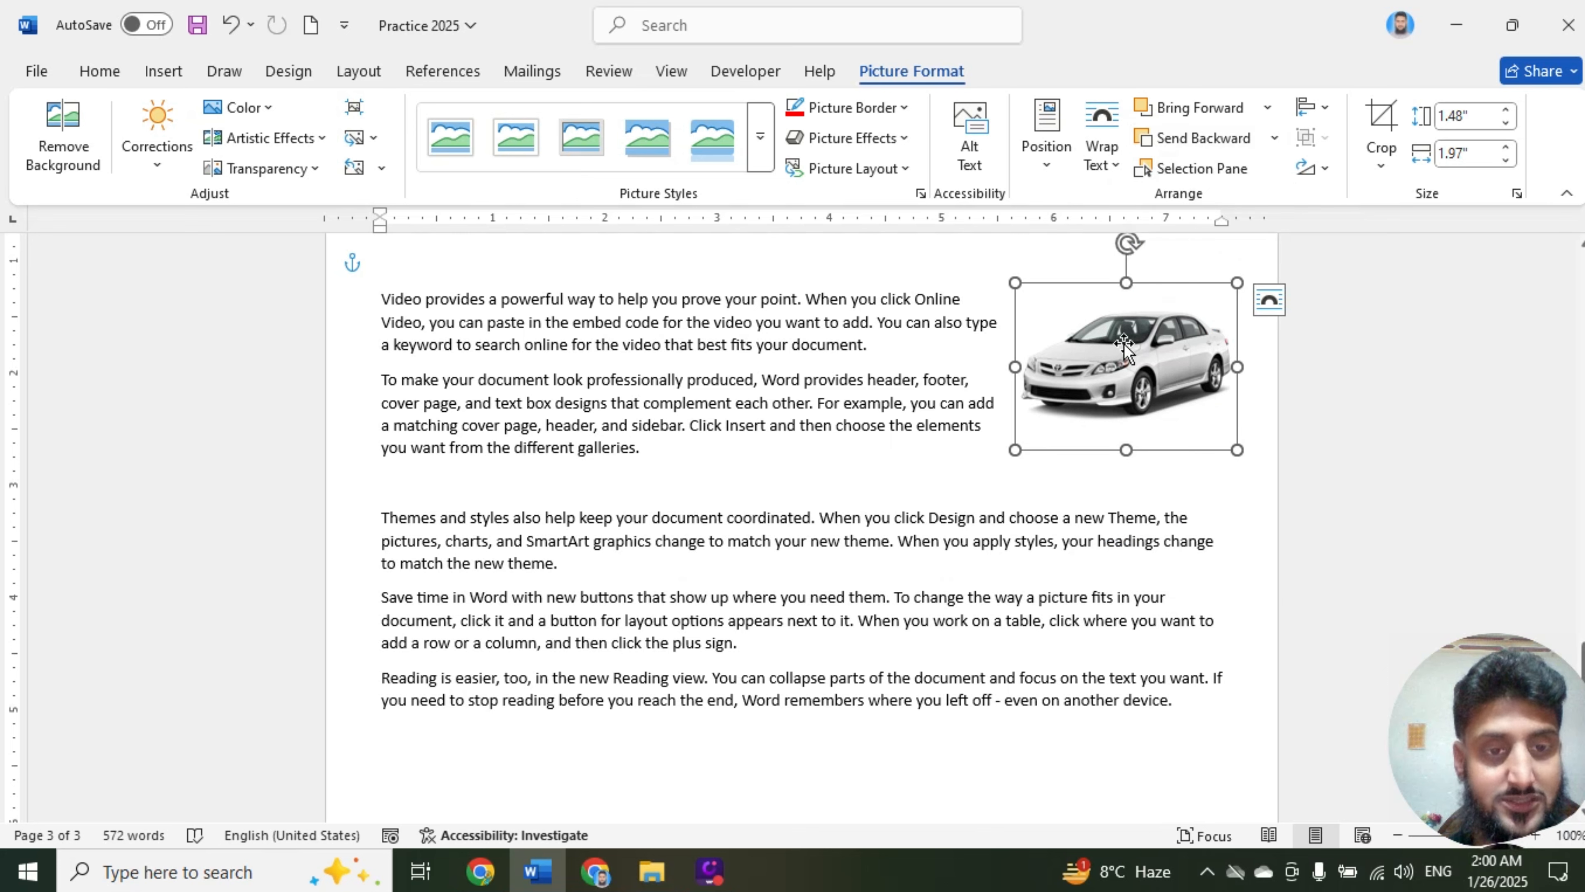
# Move the car picture below the last paragraph and duplicate it to make a row of three cars
pyautogui.moveTo(1123, 344); pyautogui.dragTo(838, 566)
pyautogui.scroll(-3, 1012, 432)
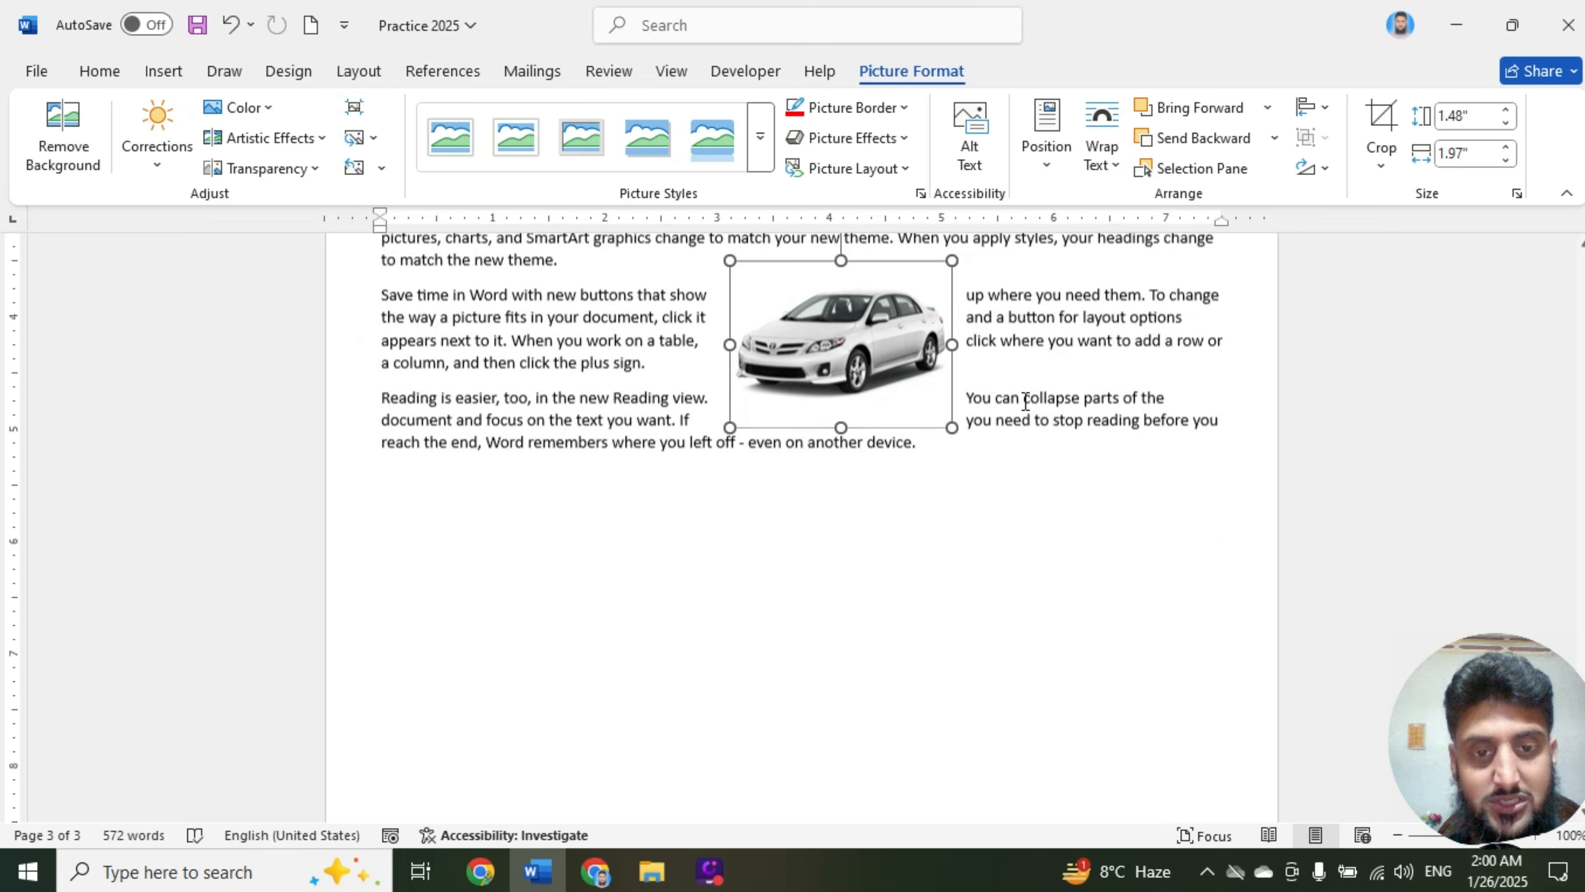
pyautogui.moveTo(774, 402); pyautogui.dragTo(1060, 546)
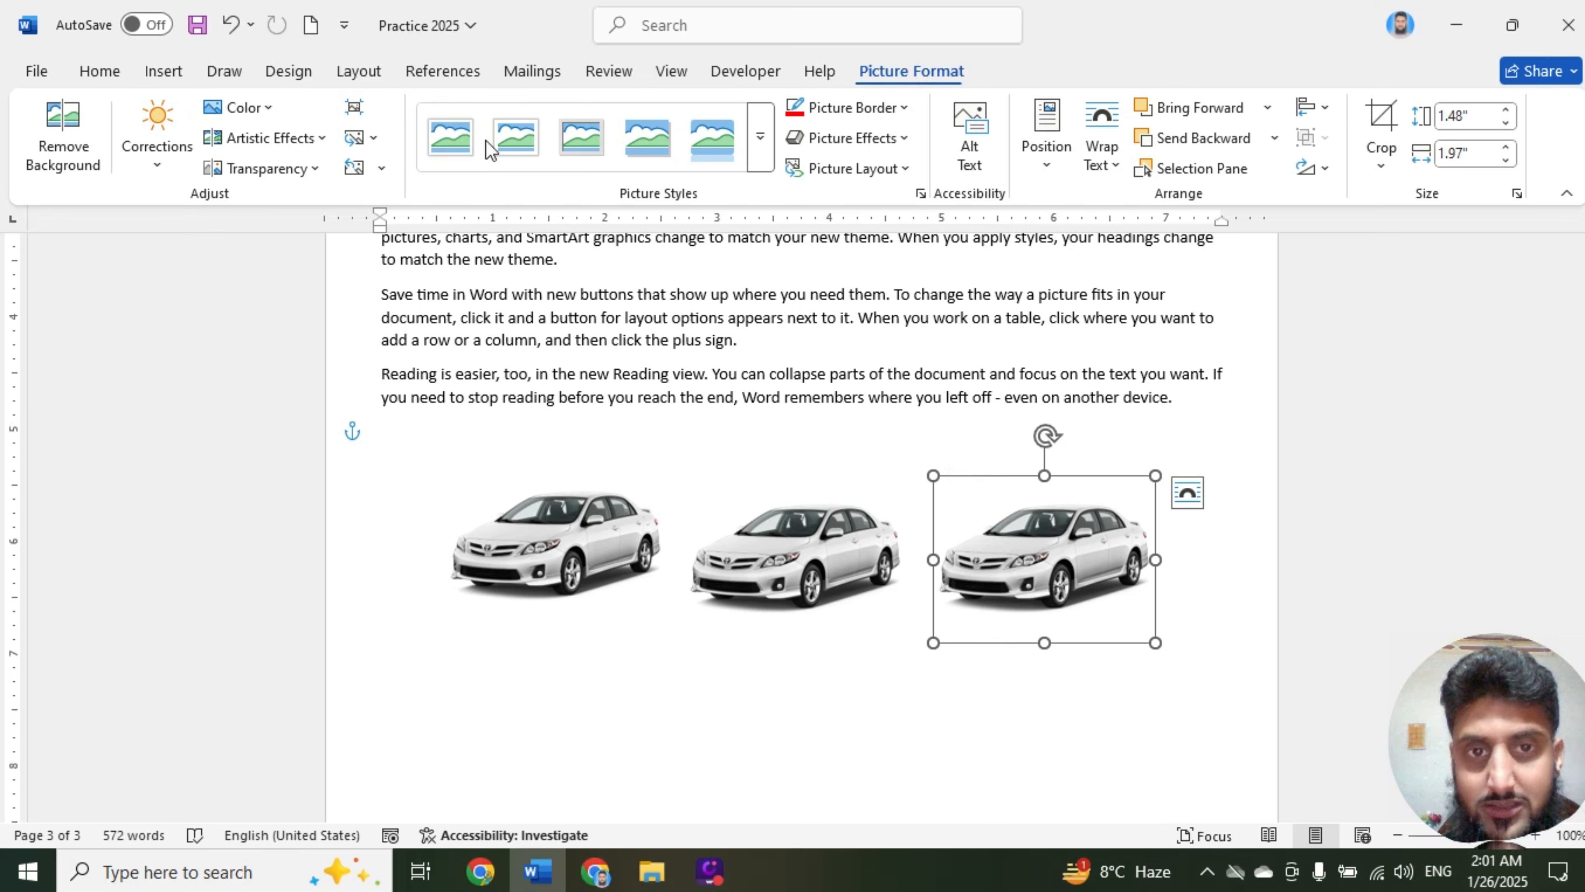
# Recolor the right car picture blue and the middle car picture orange
pyautogui.click(240, 108)
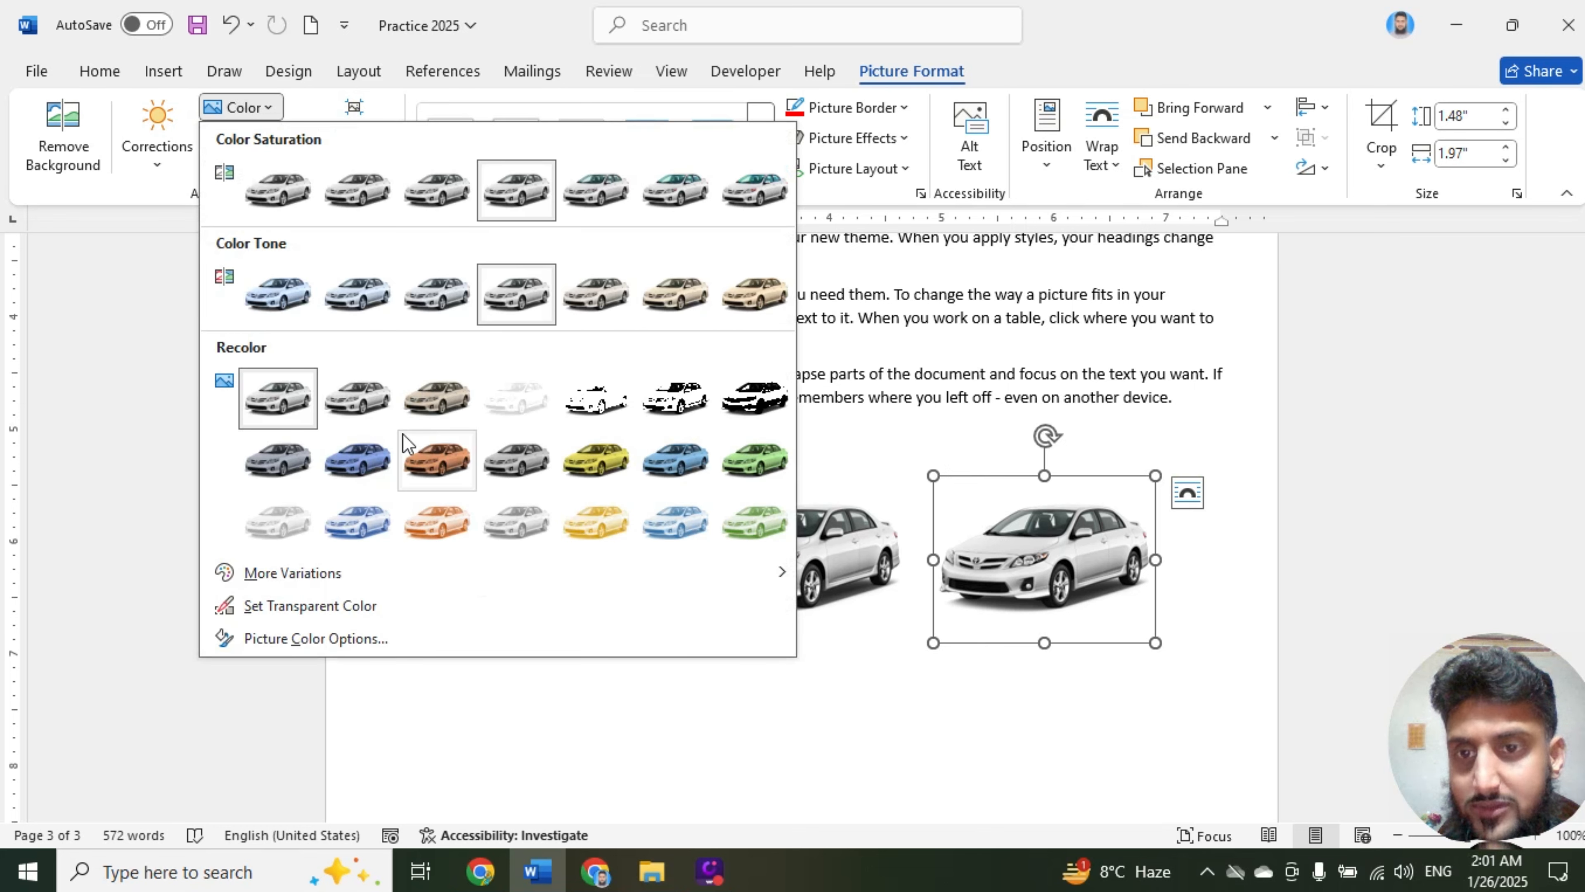
pyautogui.click(357, 459)
pyautogui.click(768, 556)
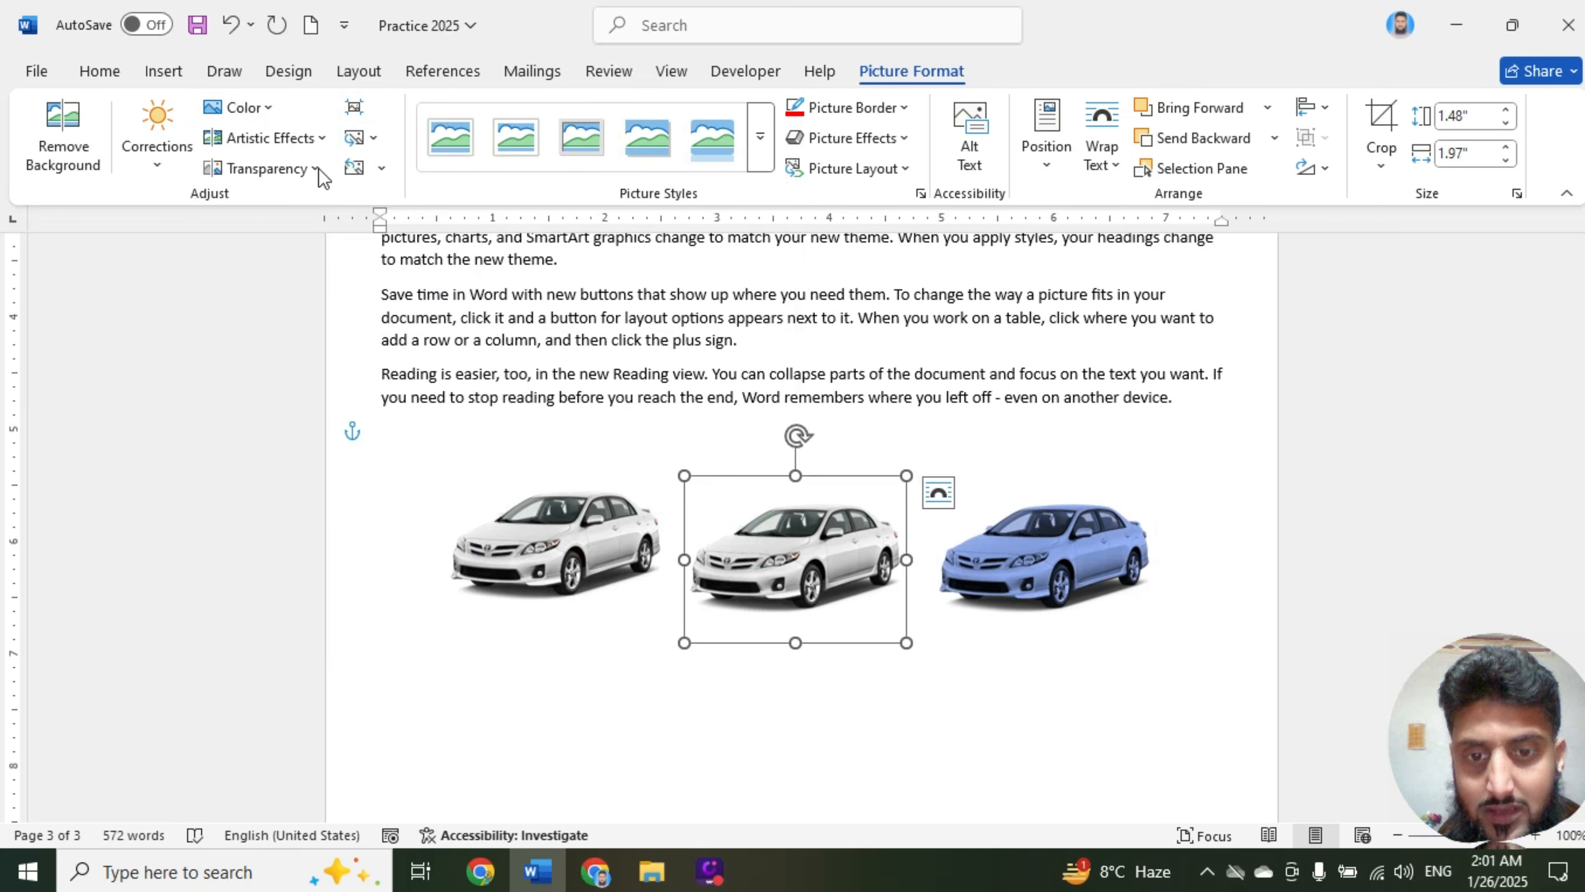
pyautogui.click(262, 110)
pyautogui.click(432, 459)
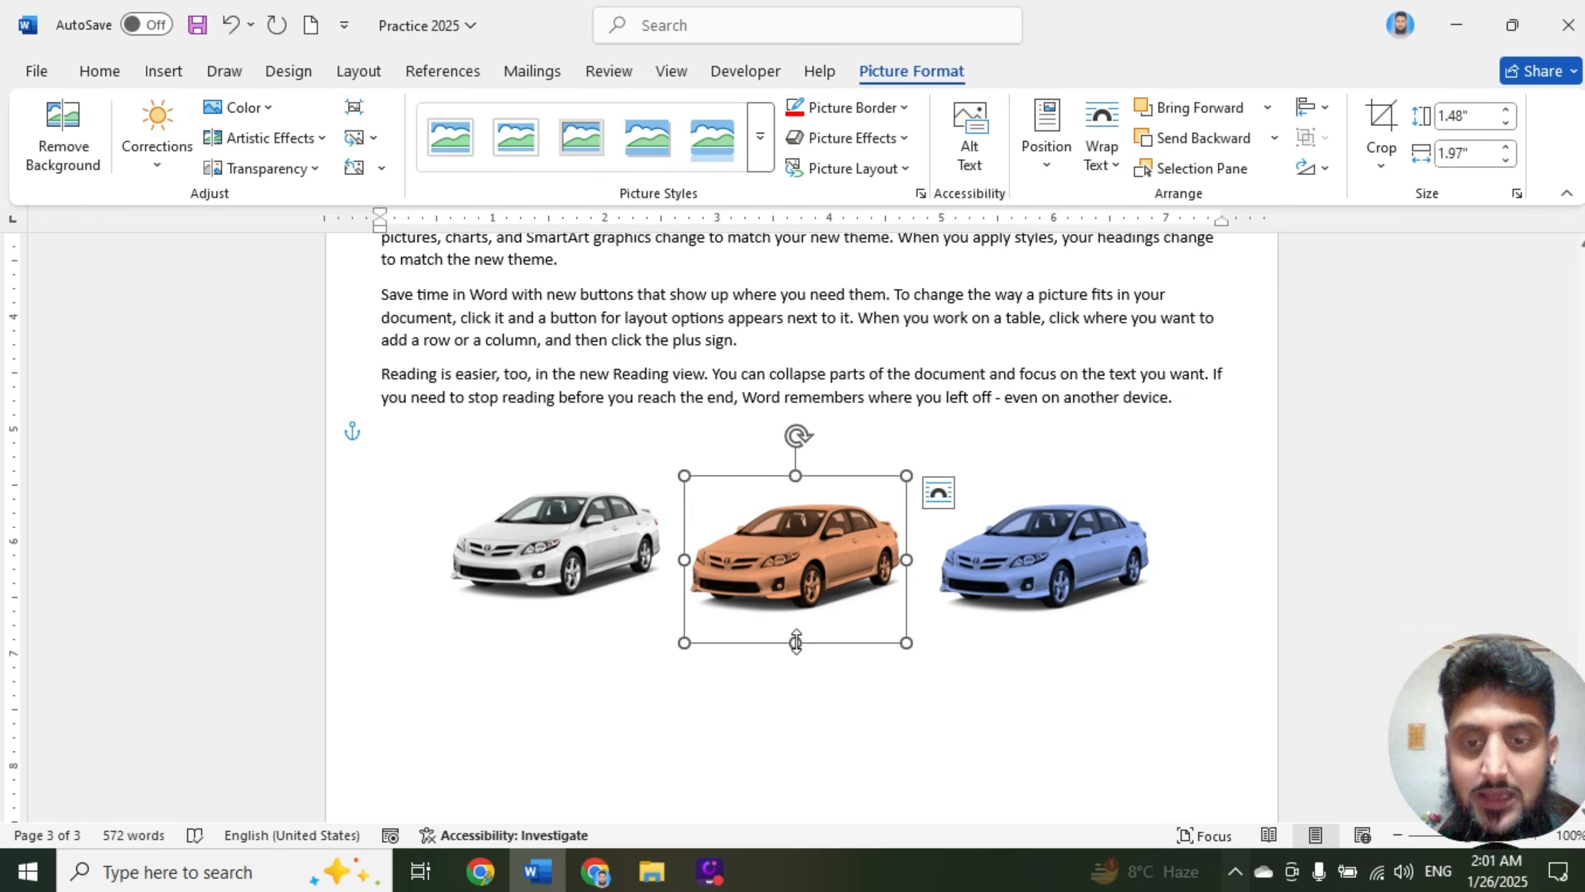
# Move the white and blue car pictures toward the orange one so that all three overlap
pyautogui.moveTo(611, 558); pyautogui.dragTo(724, 566)
pyautogui.moveTo(993, 580); pyautogui.dragTo(774, 591)
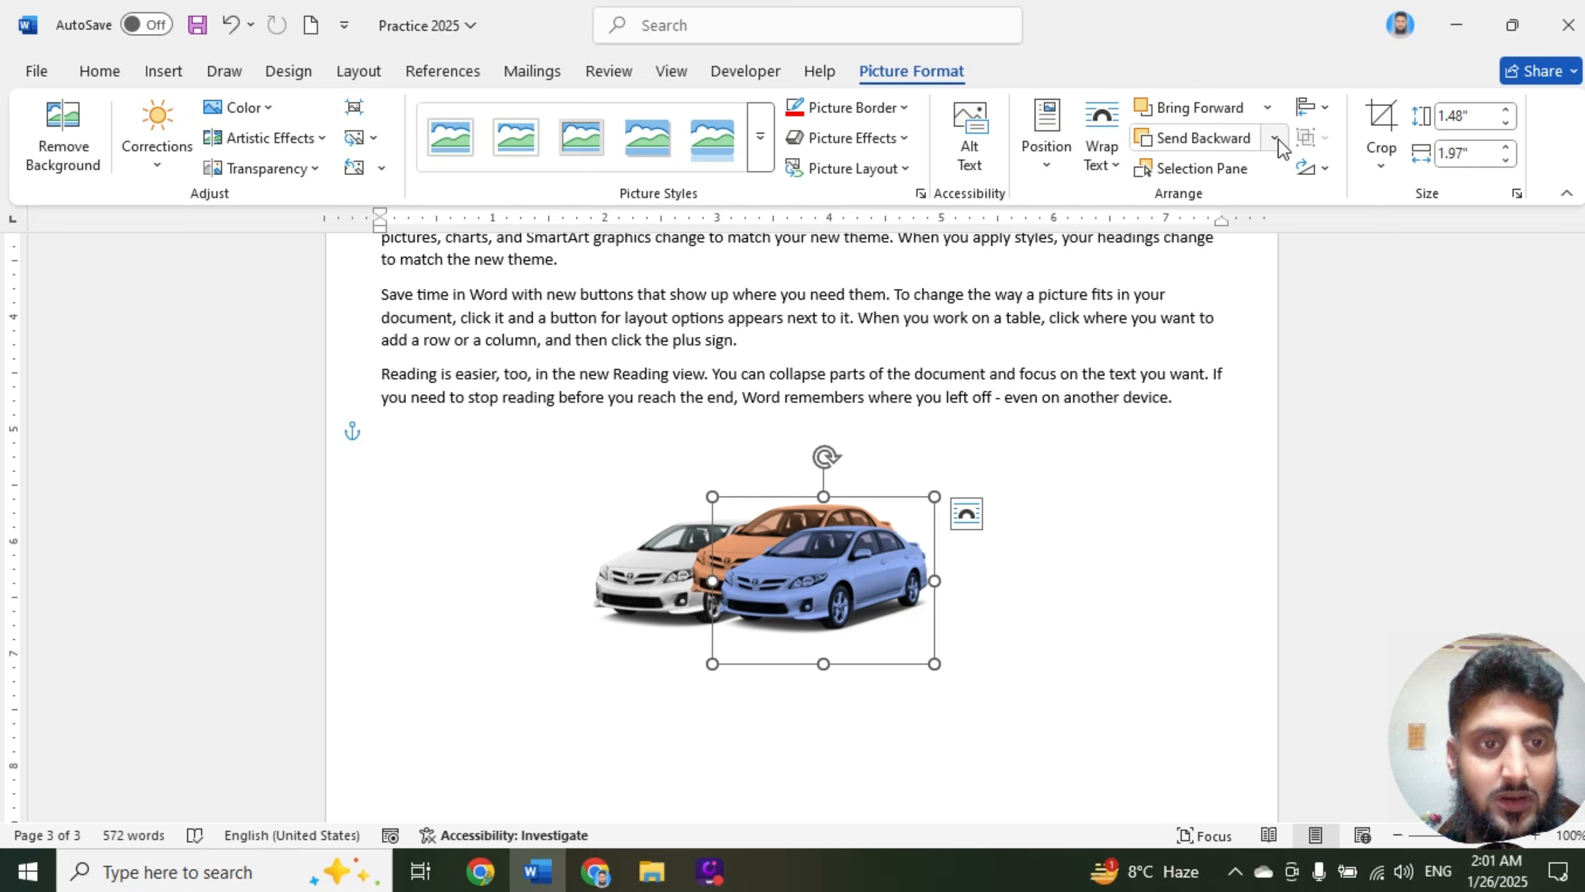
# Send the blue car picture backward one layer behind the orange car and apply Send to Back
pyautogui.click(1228, 137)
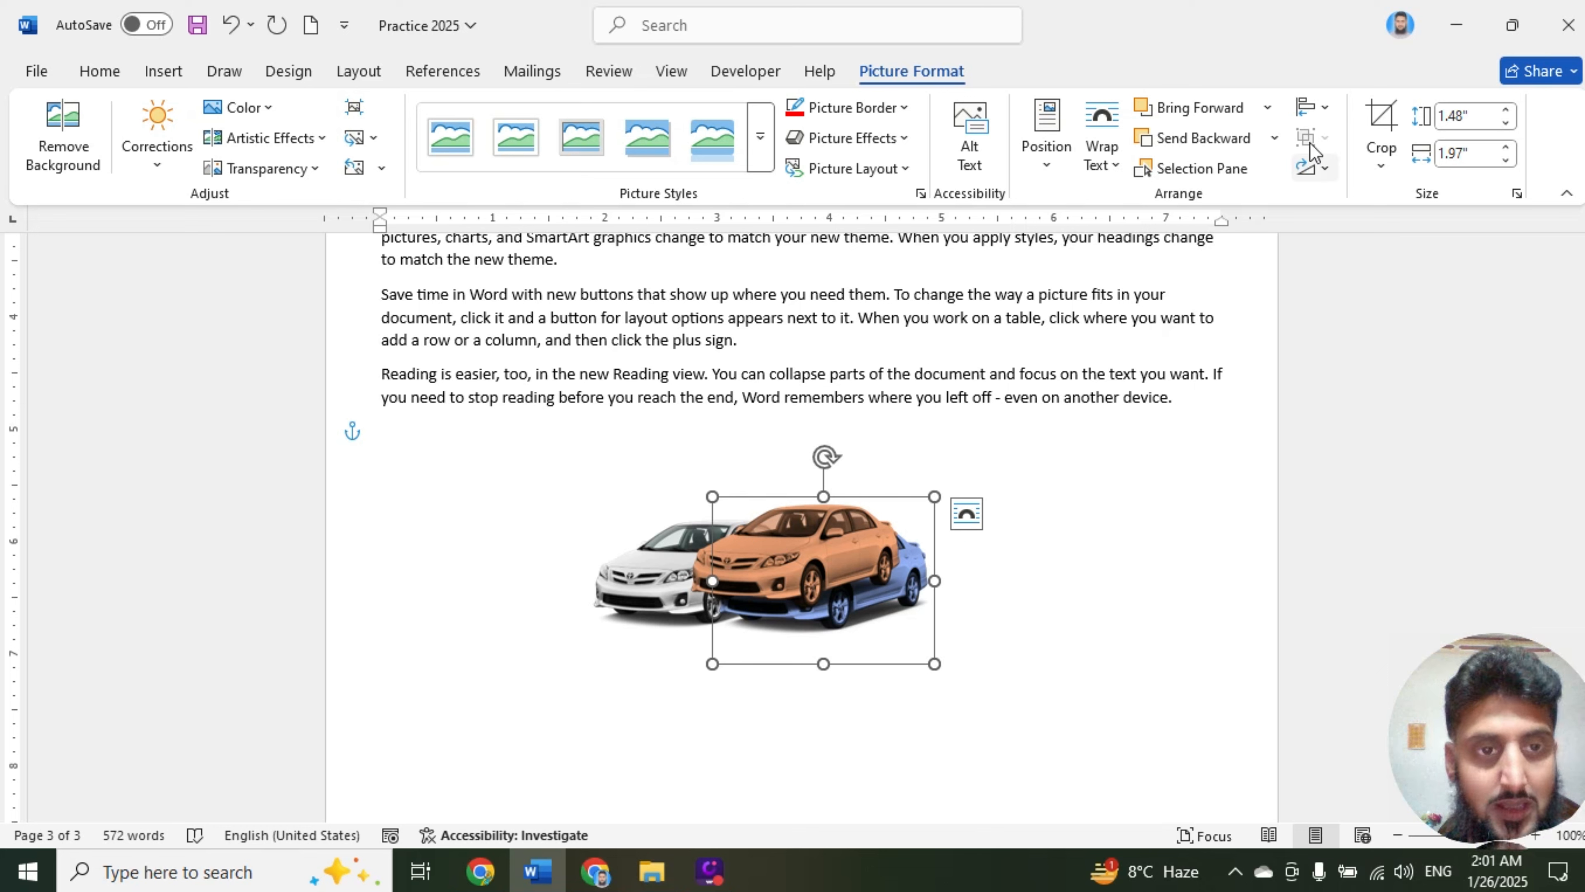
pyautogui.click(1279, 140)
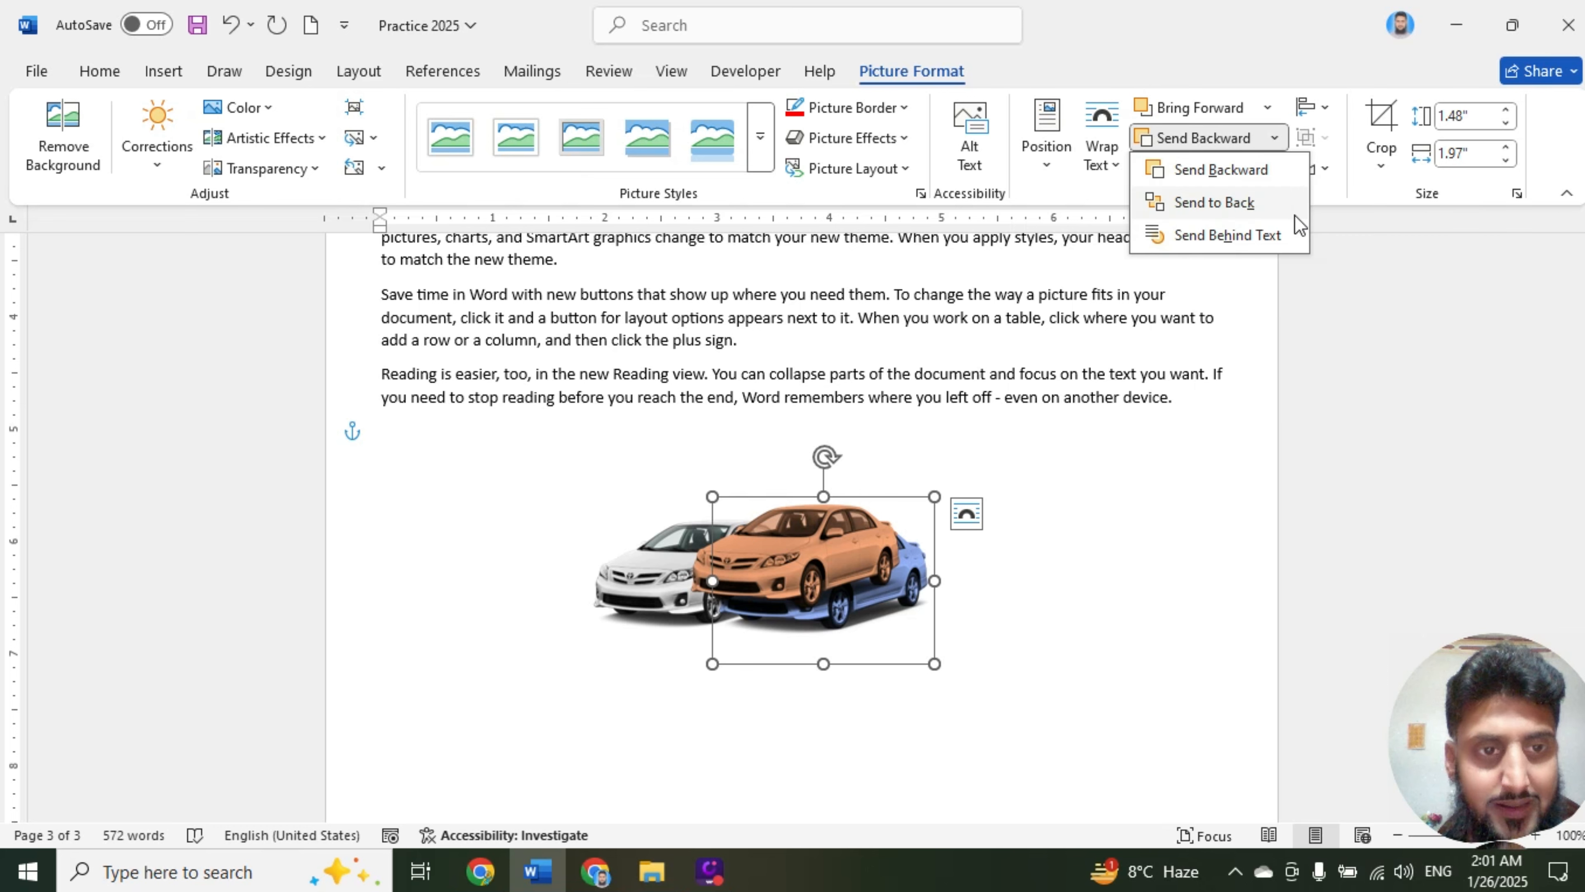
pyautogui.click(1245, 208)
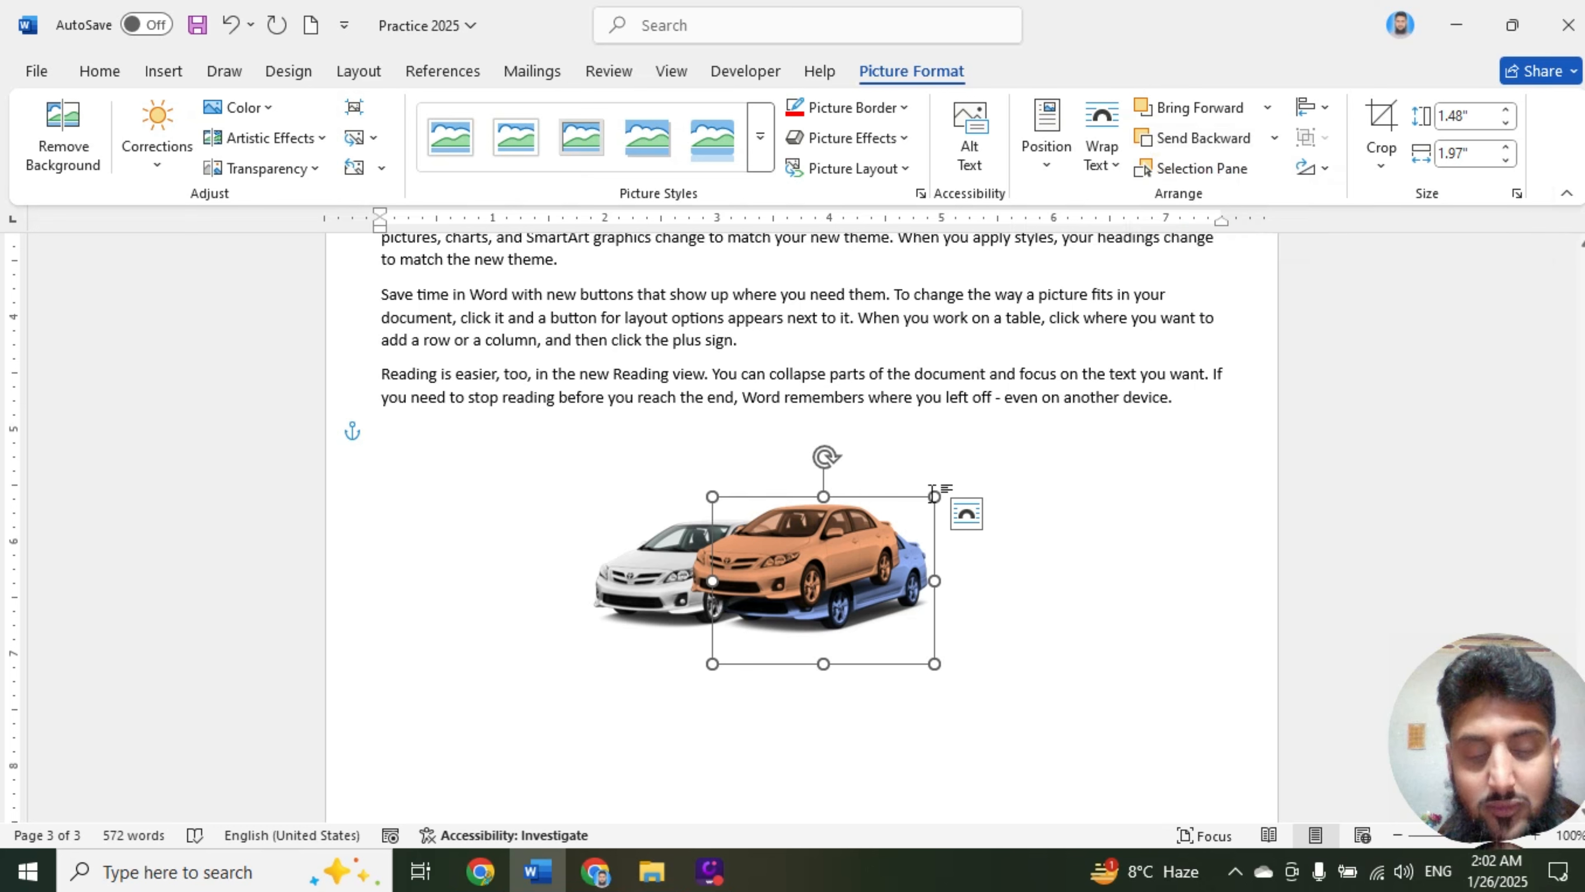
# Offset the orange car picture upward and the blue one to the left, and bring the blue car forward one layer
pyautogui.moveTo(884, 574)
pyautogui.mouseDown()
pyautogui.moveTo(809, 562)
pyautogui.moveTo(827, 527)
pyautogui.moveTo(889, 587)
pyautogui.mouseUp()
pyautogui.moveTo(821, 626)
pyautogui.mouseDown()
pyautogui.moveTo(739, 654)
pyautogui.moveTo(683, 644)
pyautogui.moveTo(772, 644)
pyautogui.moveTo(834, 621)
pyautogui.mouseUp()
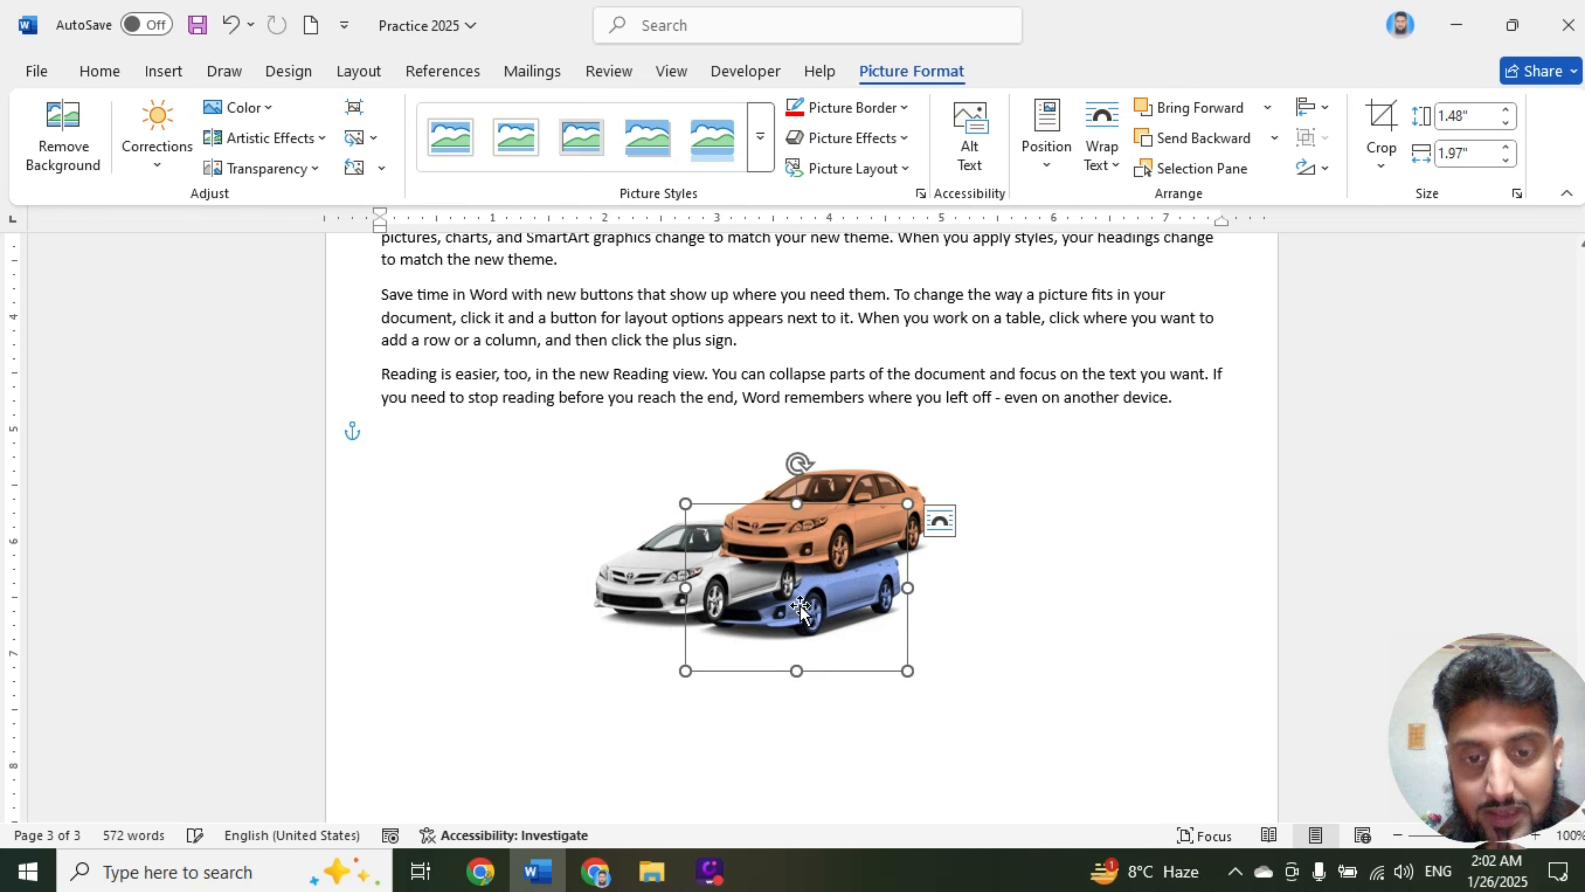
pyautogui.click(1267, 109)
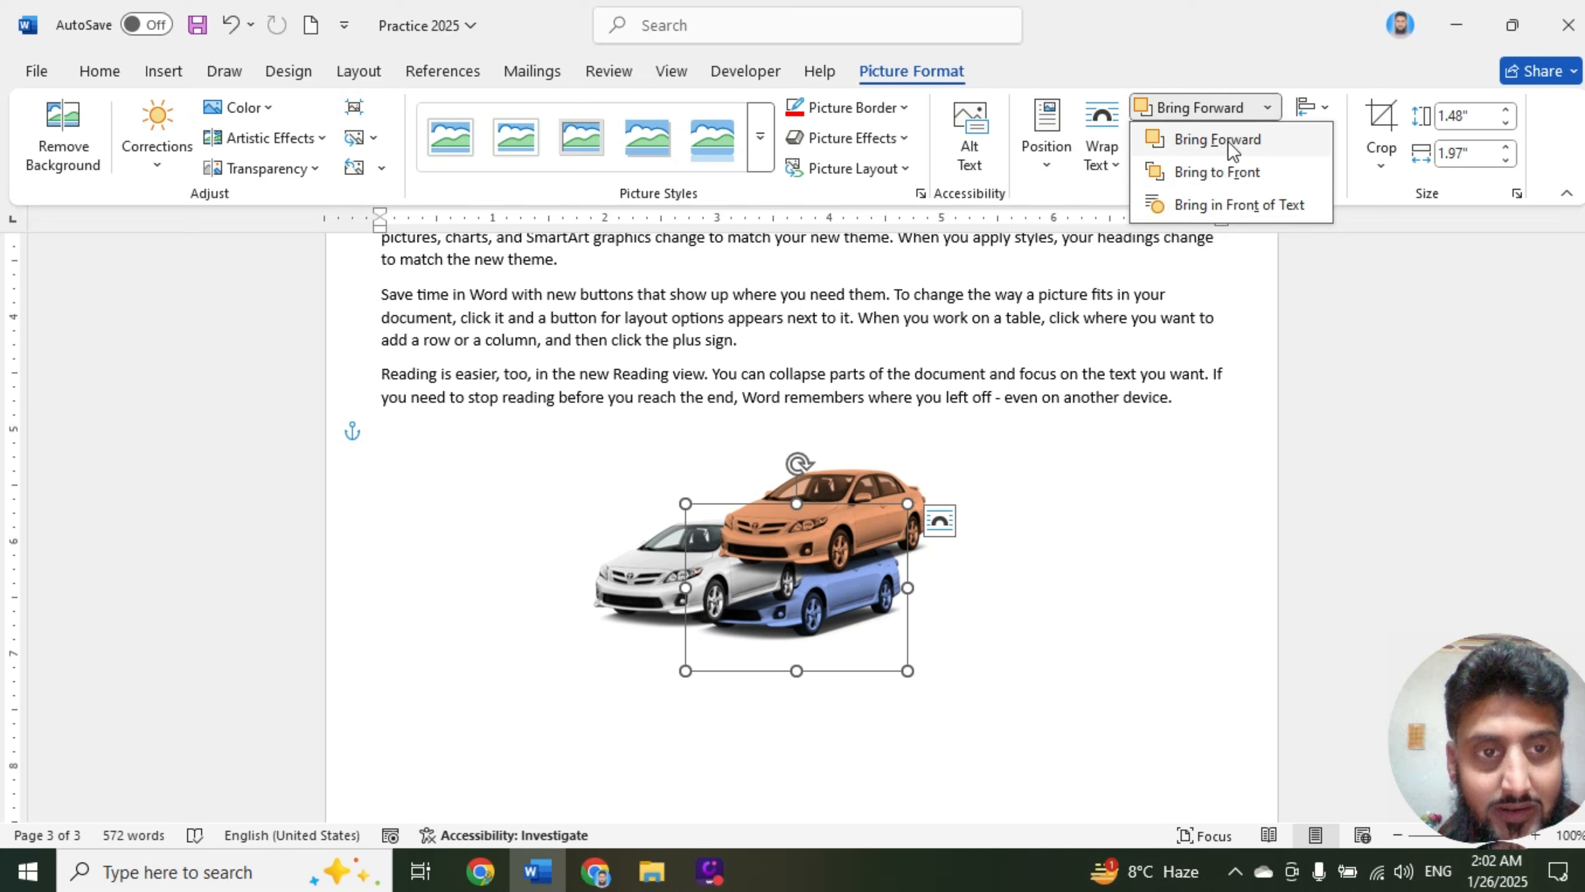
pyautogui.click(1228, 141)
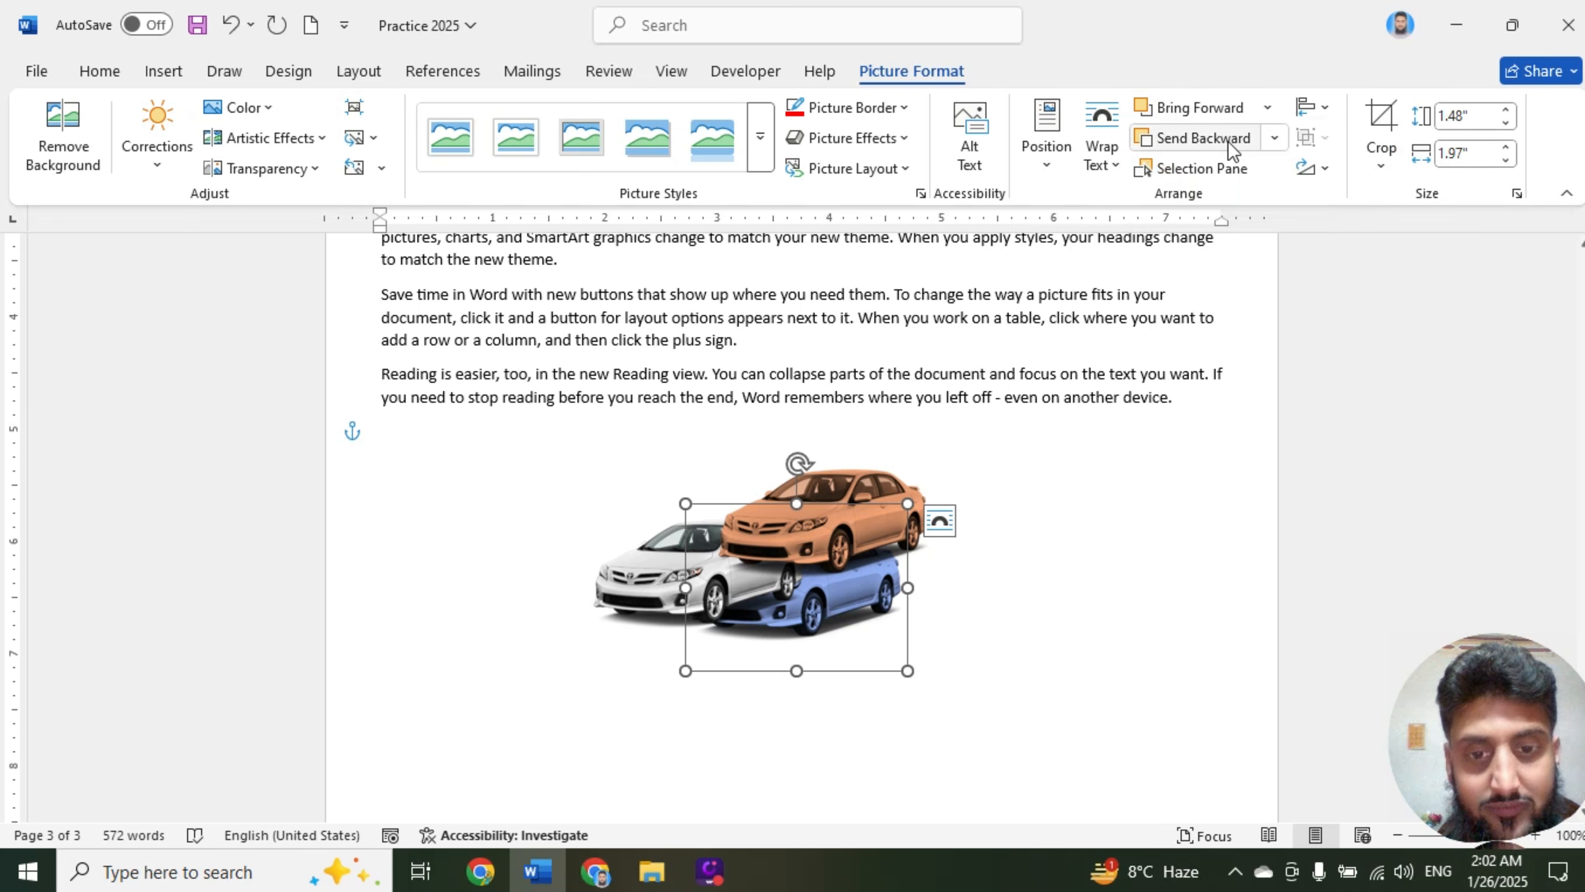
# Separate the orange car picture upward, bring the blue car forward one layer, and place it slightly lower in front of the white car
pyautogui.moveTo(815, 612); pyautogui.dragTo(843, 547)
pyautogui.click(811, 617)
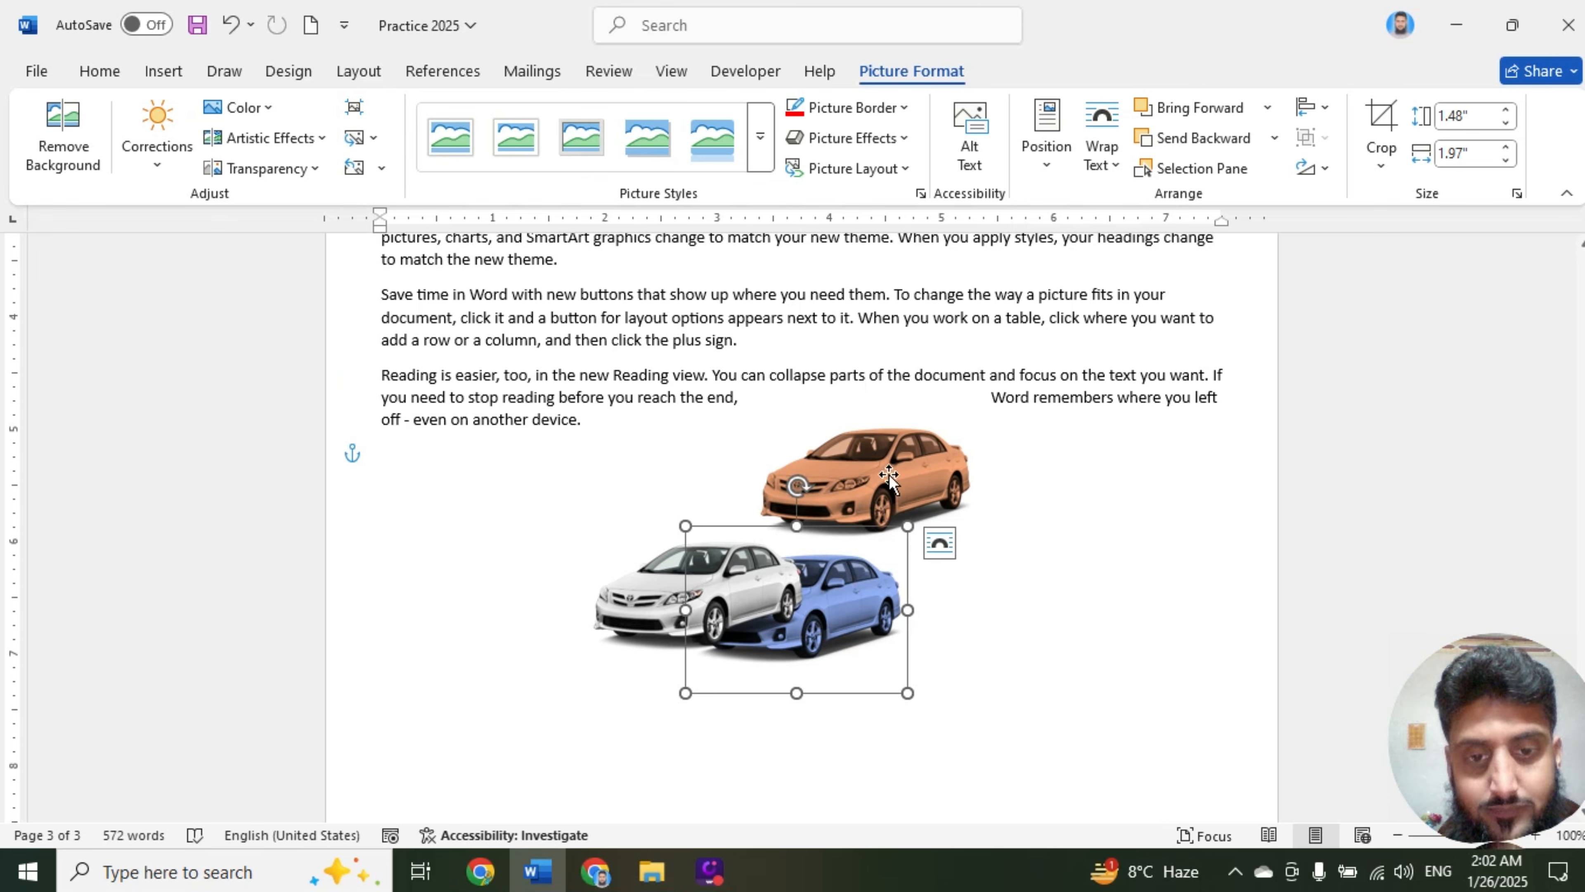
pyautogui.click(1233, 110)
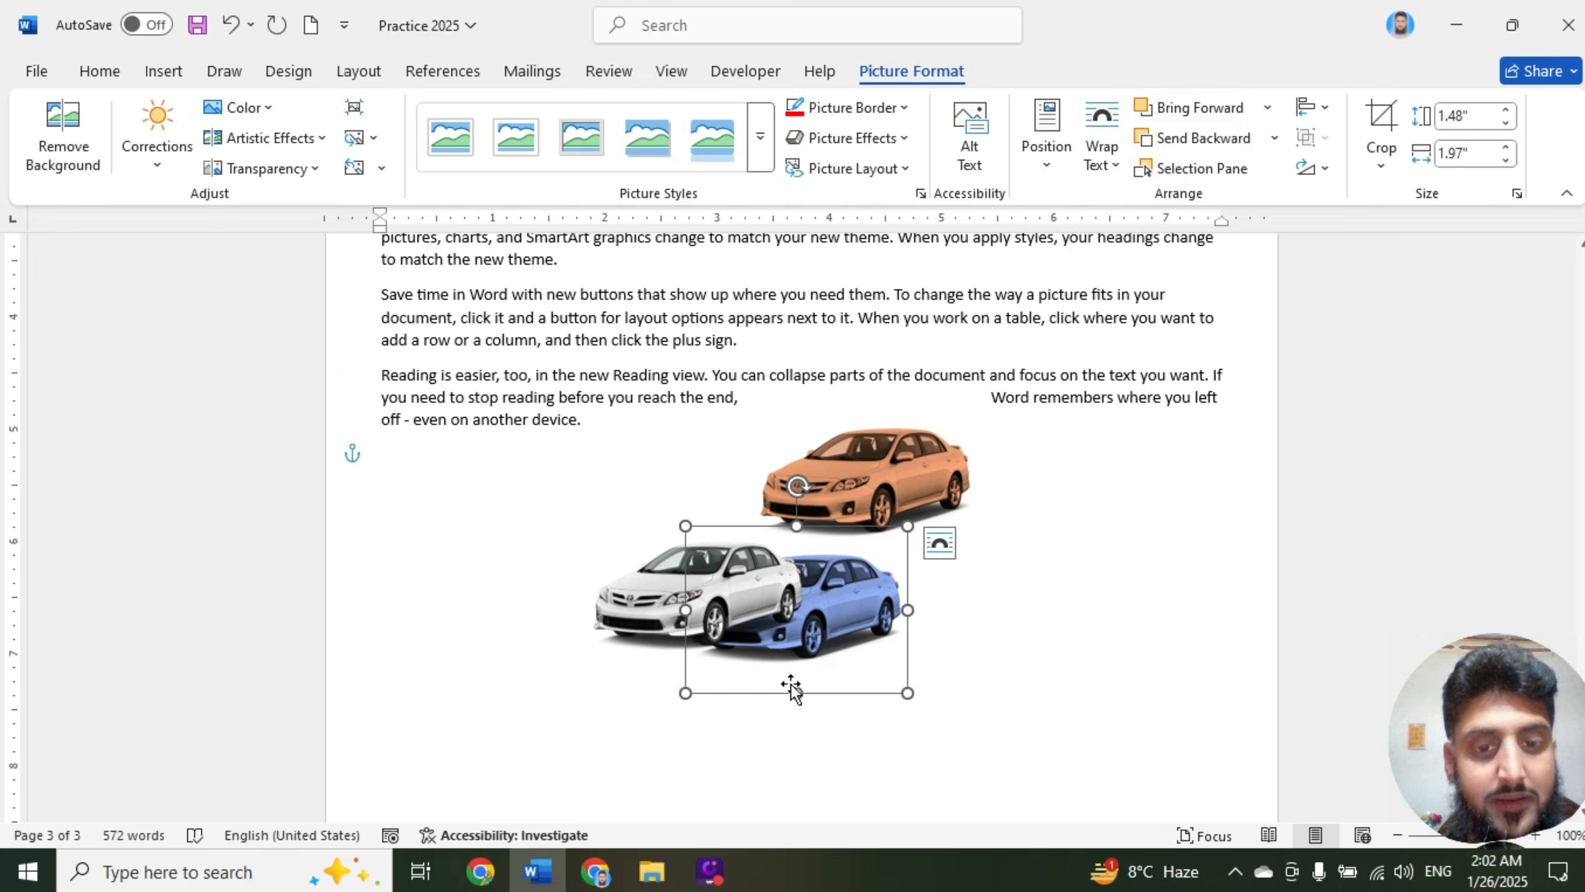
pyautogui.moveTo(824, 630); pyautogui.dragTo(823, 662)
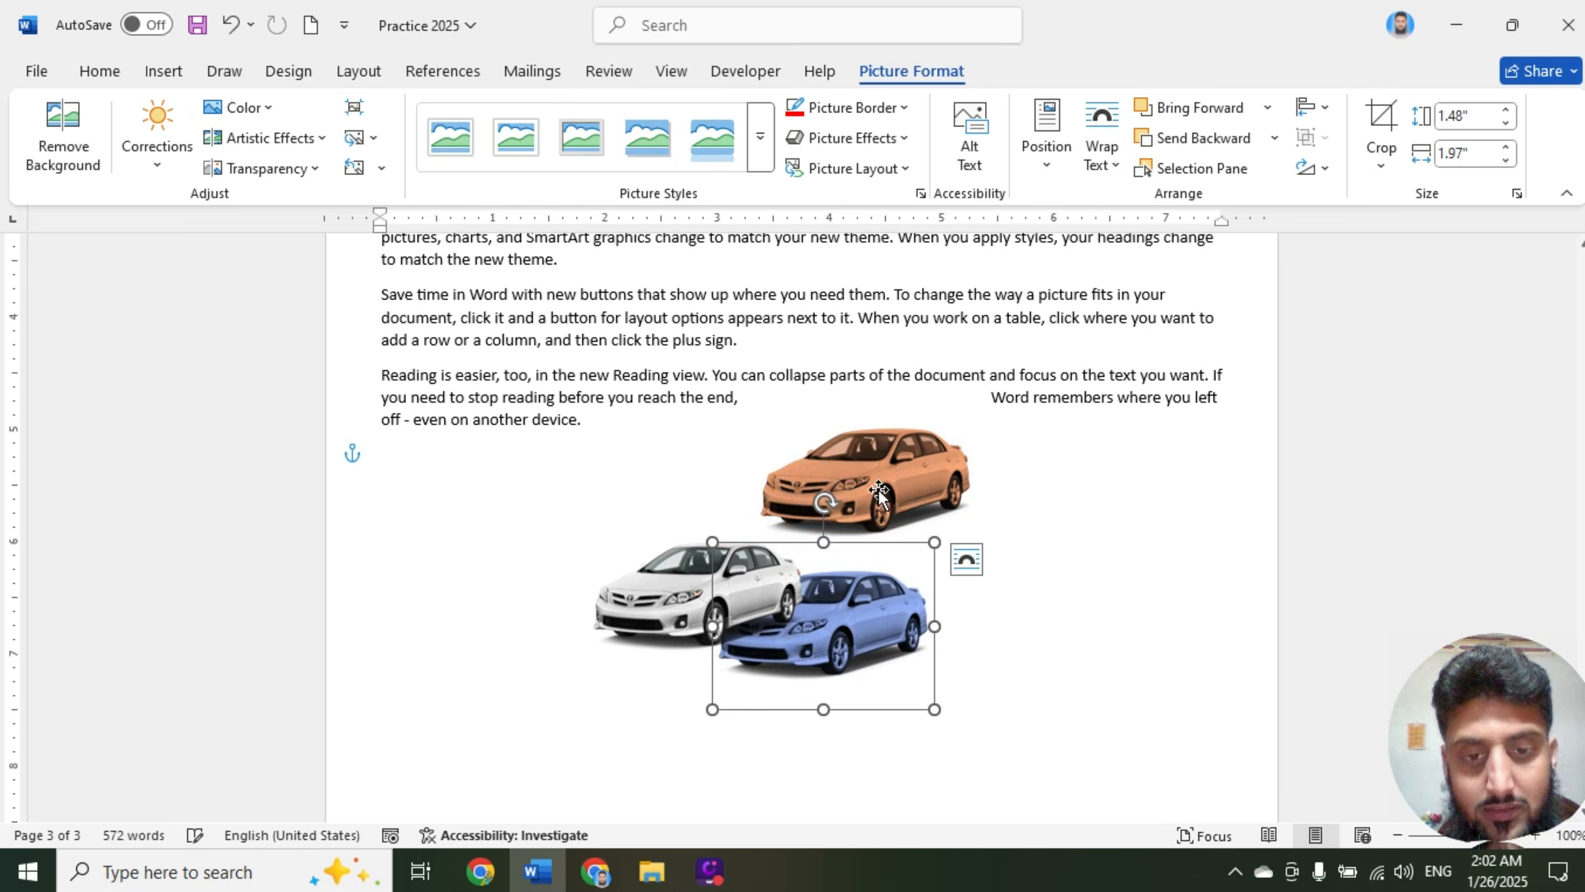
# Move the orange car picture back over the blue one and bring the blue car forward one layer
pyautogui.moveTo(879, 490); pyautogui.dragTo(826, 553)
pyautogui.click(818, 648)
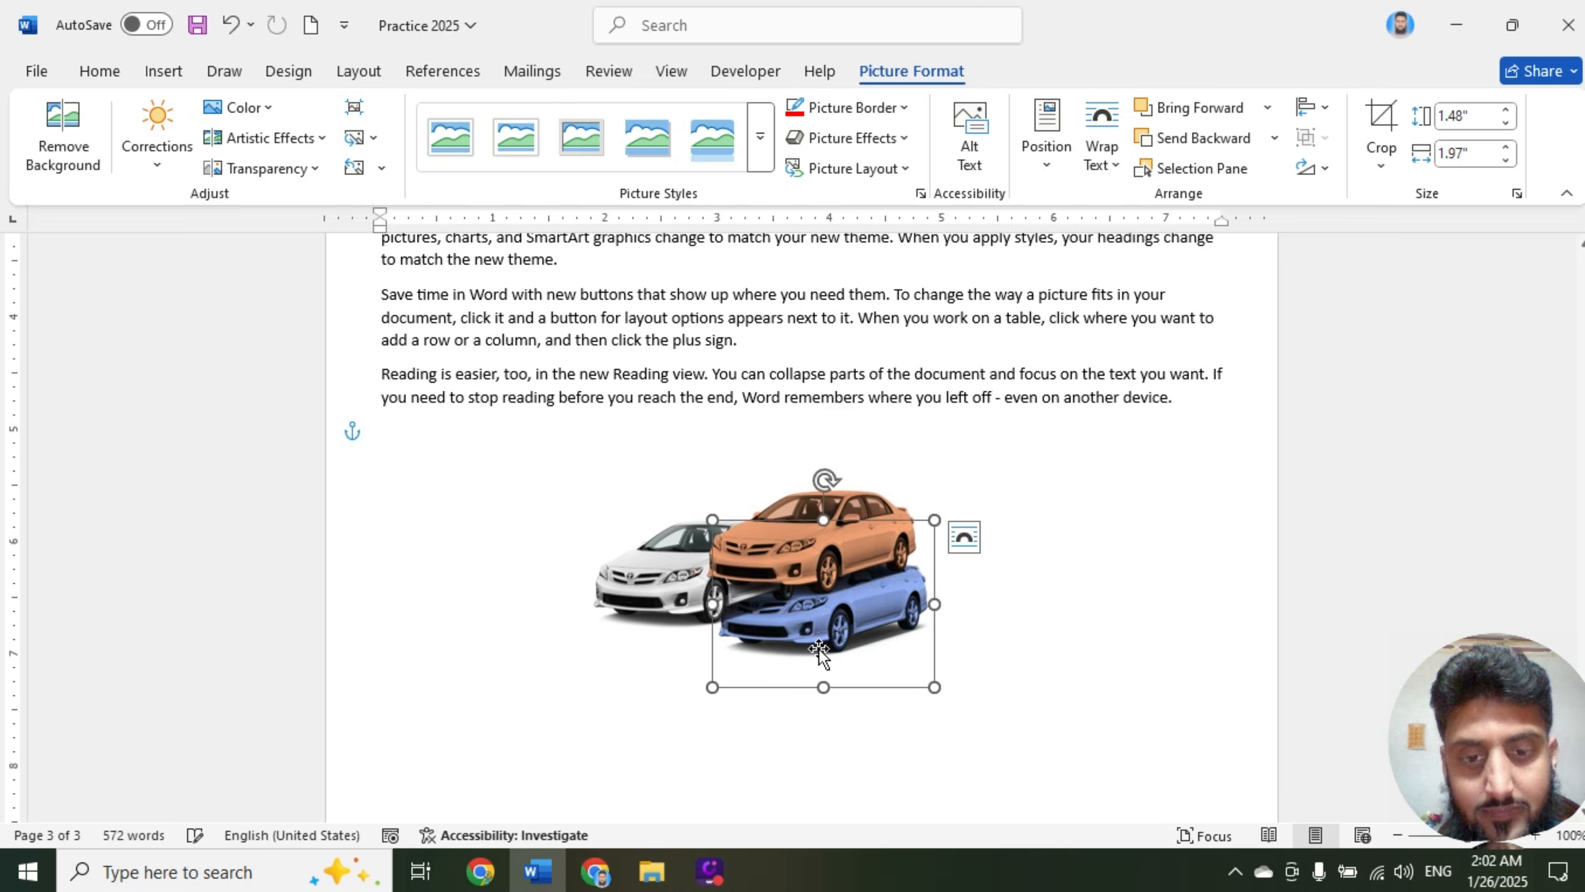
pyautogui.click(1186, 107)
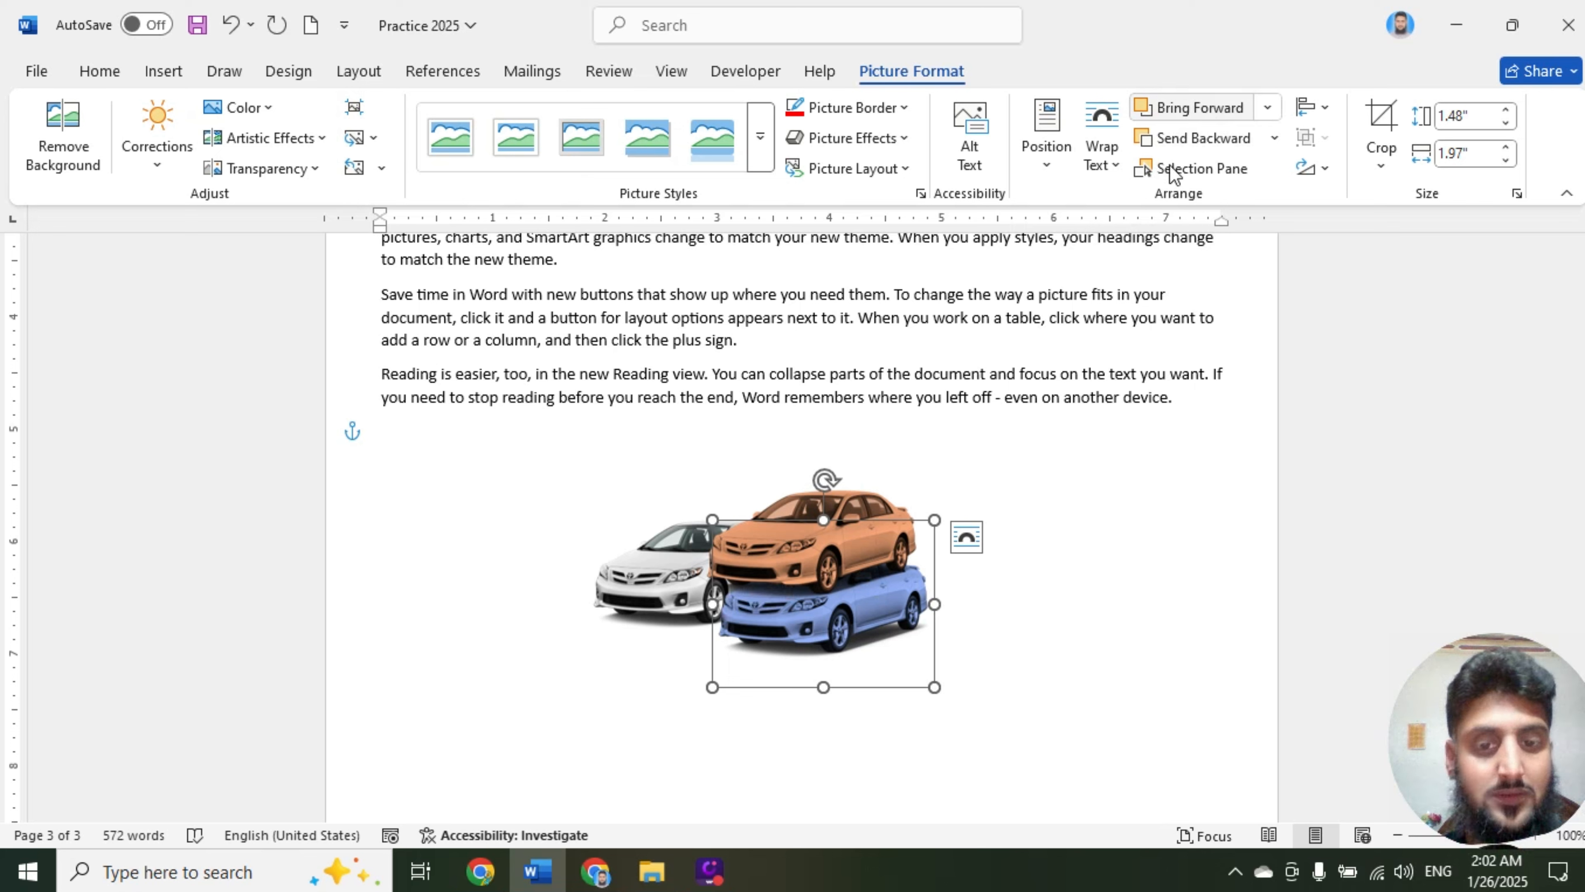
# Shift the orange and blue car pictures up and to the right, and bring the blue car forward in front of the orange one
pyautogui.moveTo(763, 593); pyautogui.dragTo(804, 542)
pyautogui.moveTo(797, 618); pyautogui.dragTo(824, 575)
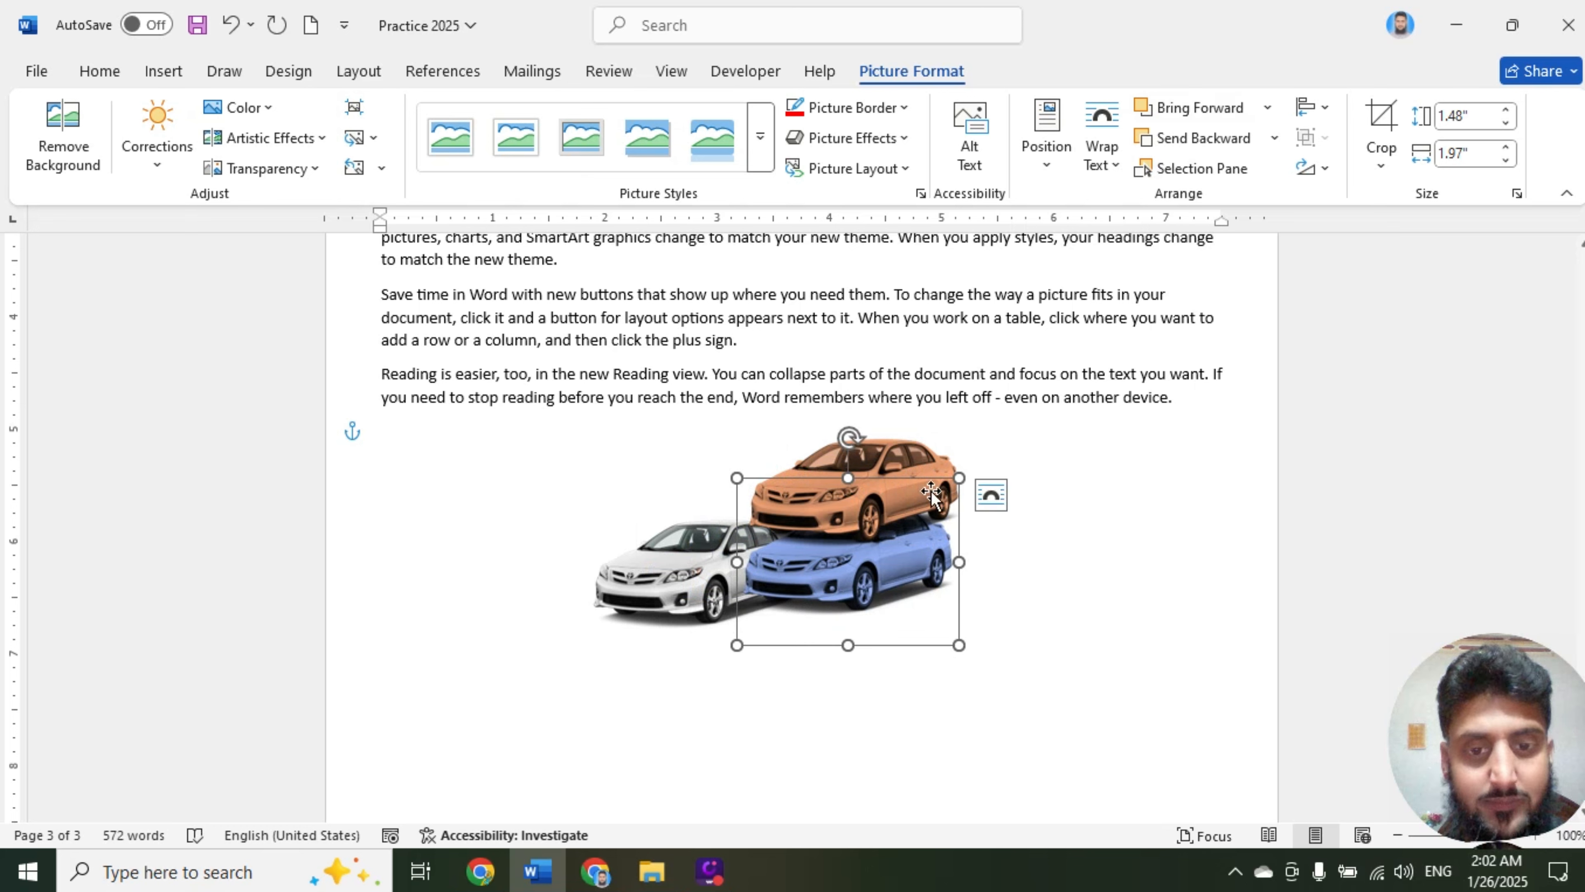
pyautogui.click(1217, 108)
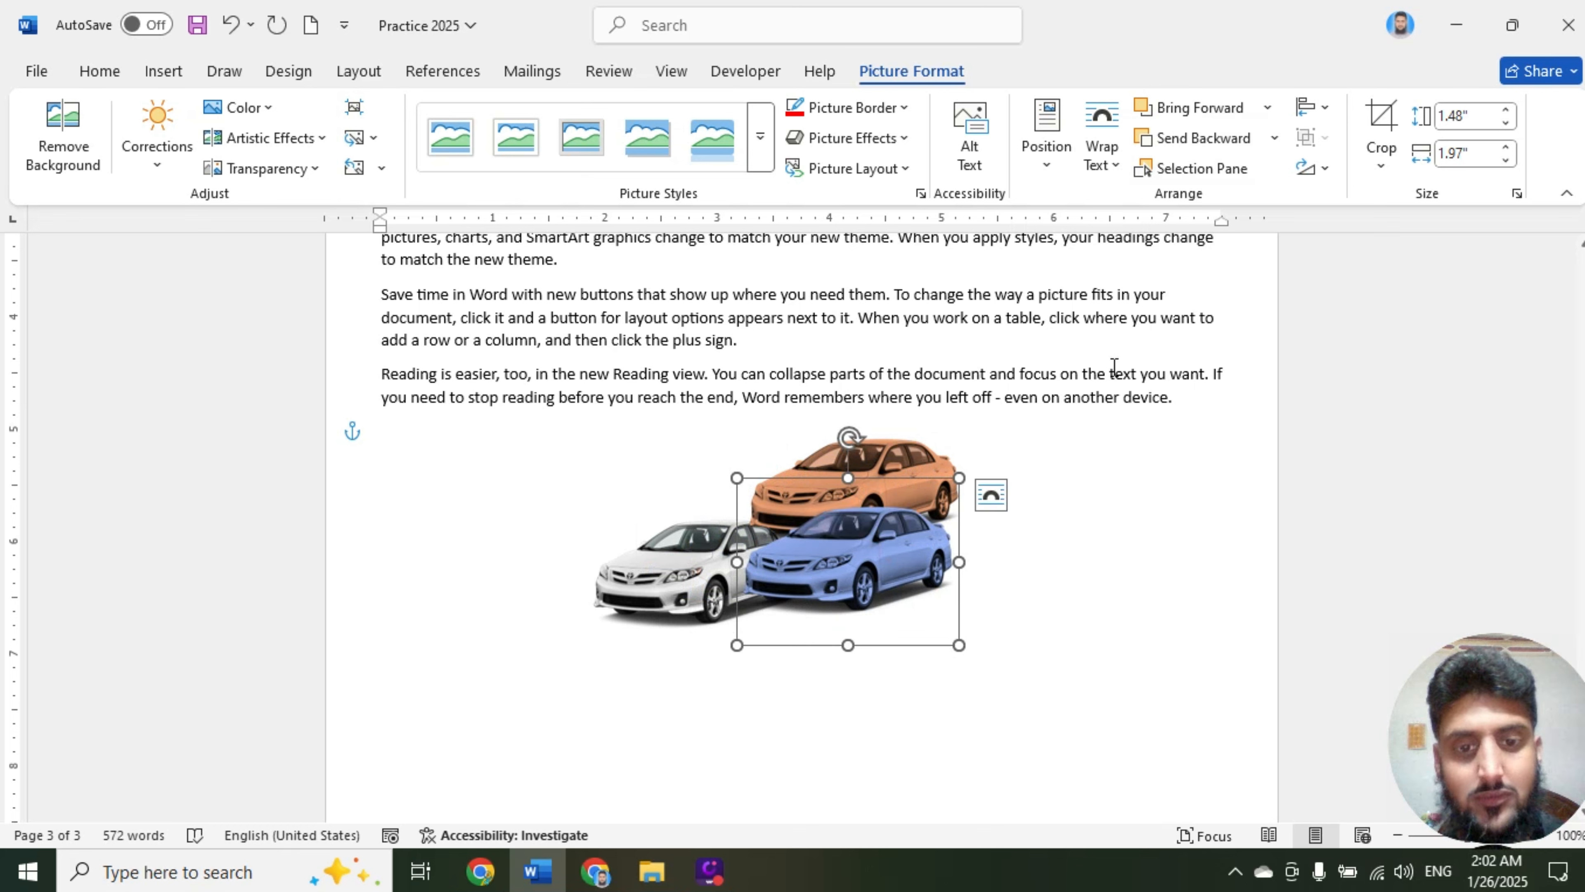
pyautogui.moveTo(870, 554)
pyautogui.mouseDown()
pyautogui.moveTo(885, 499)
pyautogui.moveTo(858, 527)
pyautogui.moveTo(795, 501)
pyautogui.moveTo(830, 552)
pyautogui.moveTo(877, 555)
pyautogui.mouseUp()
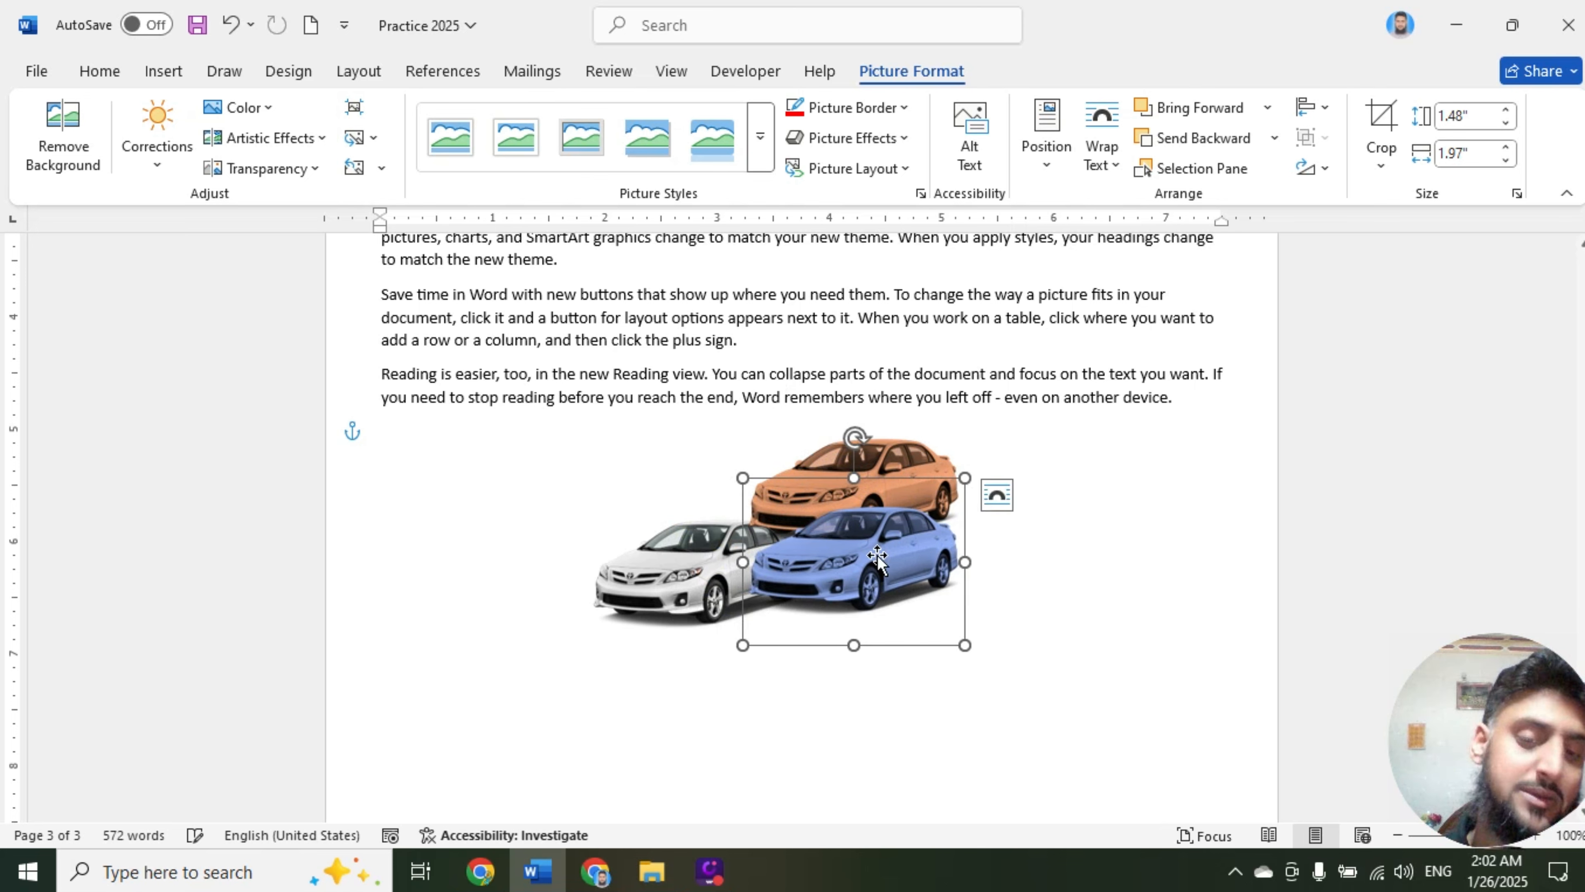
# Send the blue car picture to the back and return it to the front, placing it over the white car's right side
pyautogui.click(1270, 142)
pyautogui.click(1214, 203)
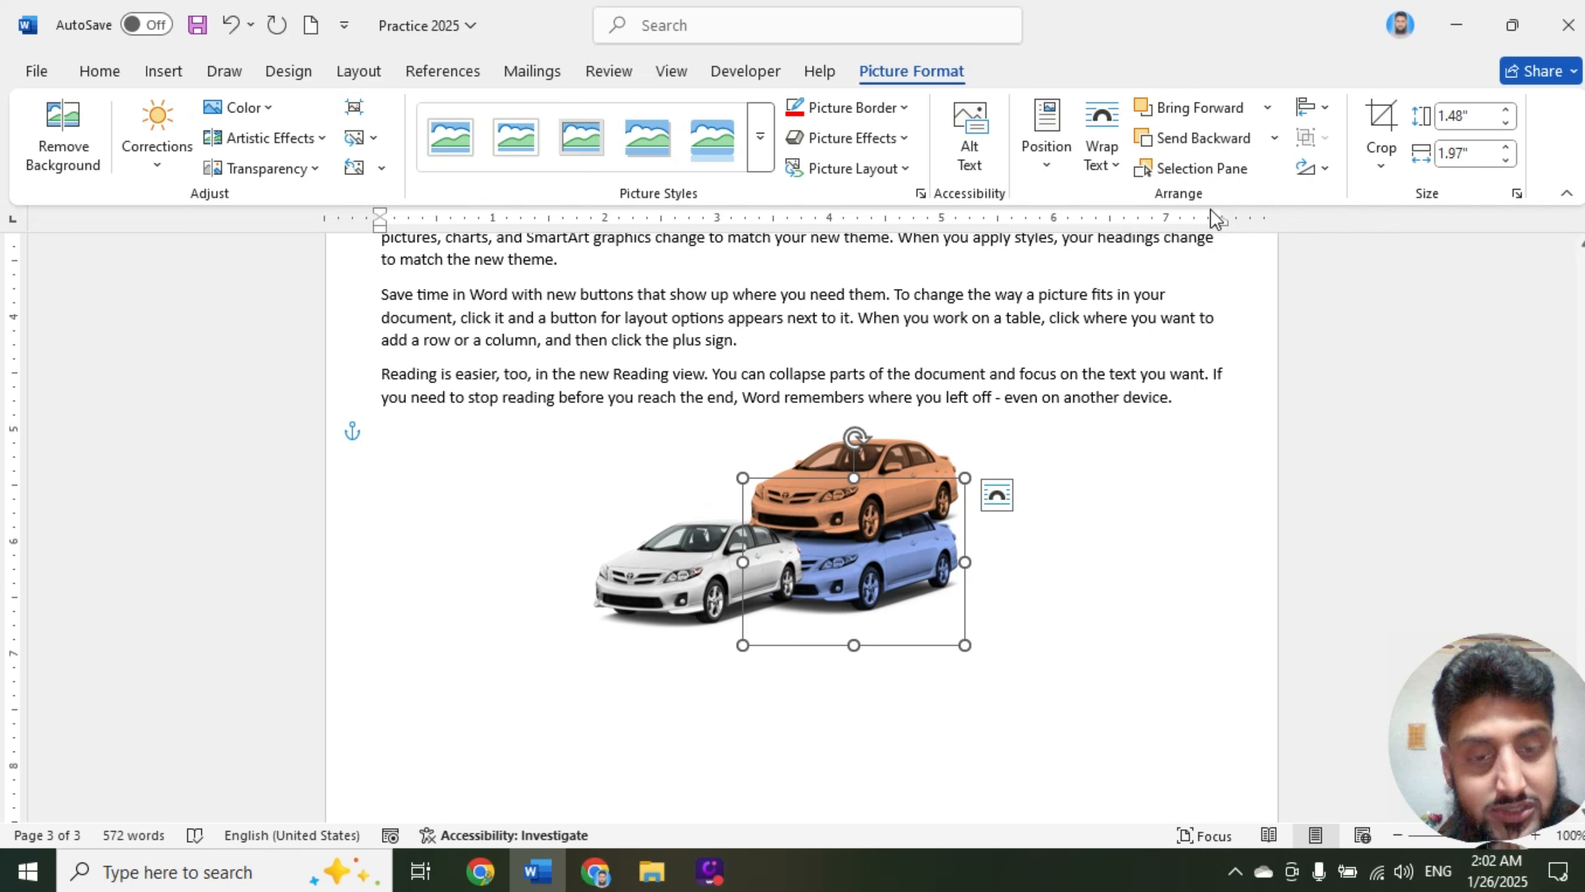
pyautogui.click(1265, 108)
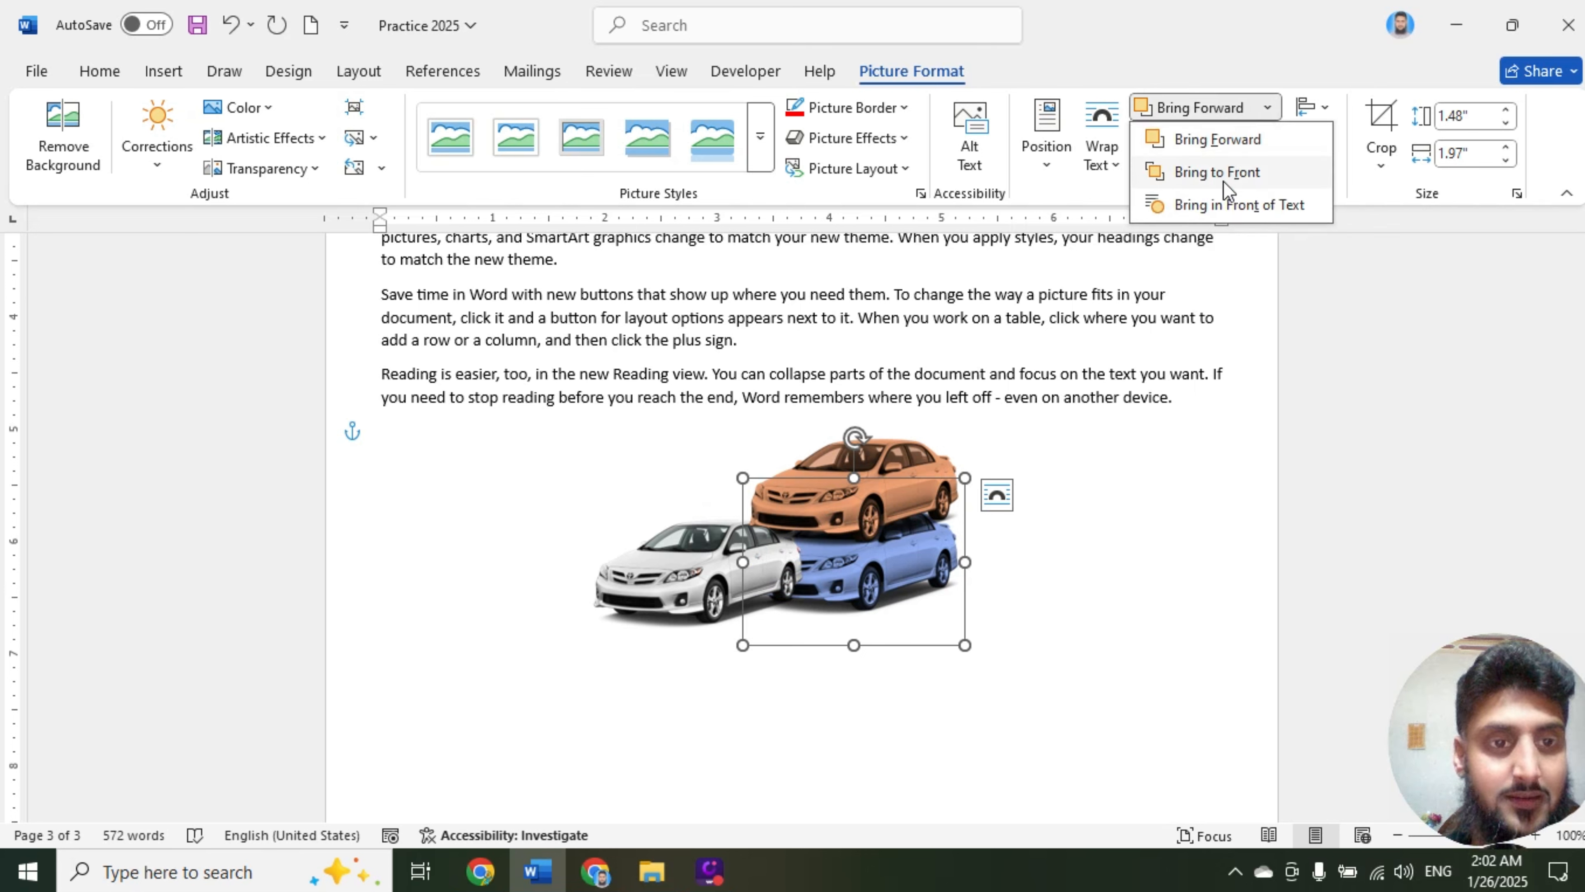
pyautogui.click(1224, 178)
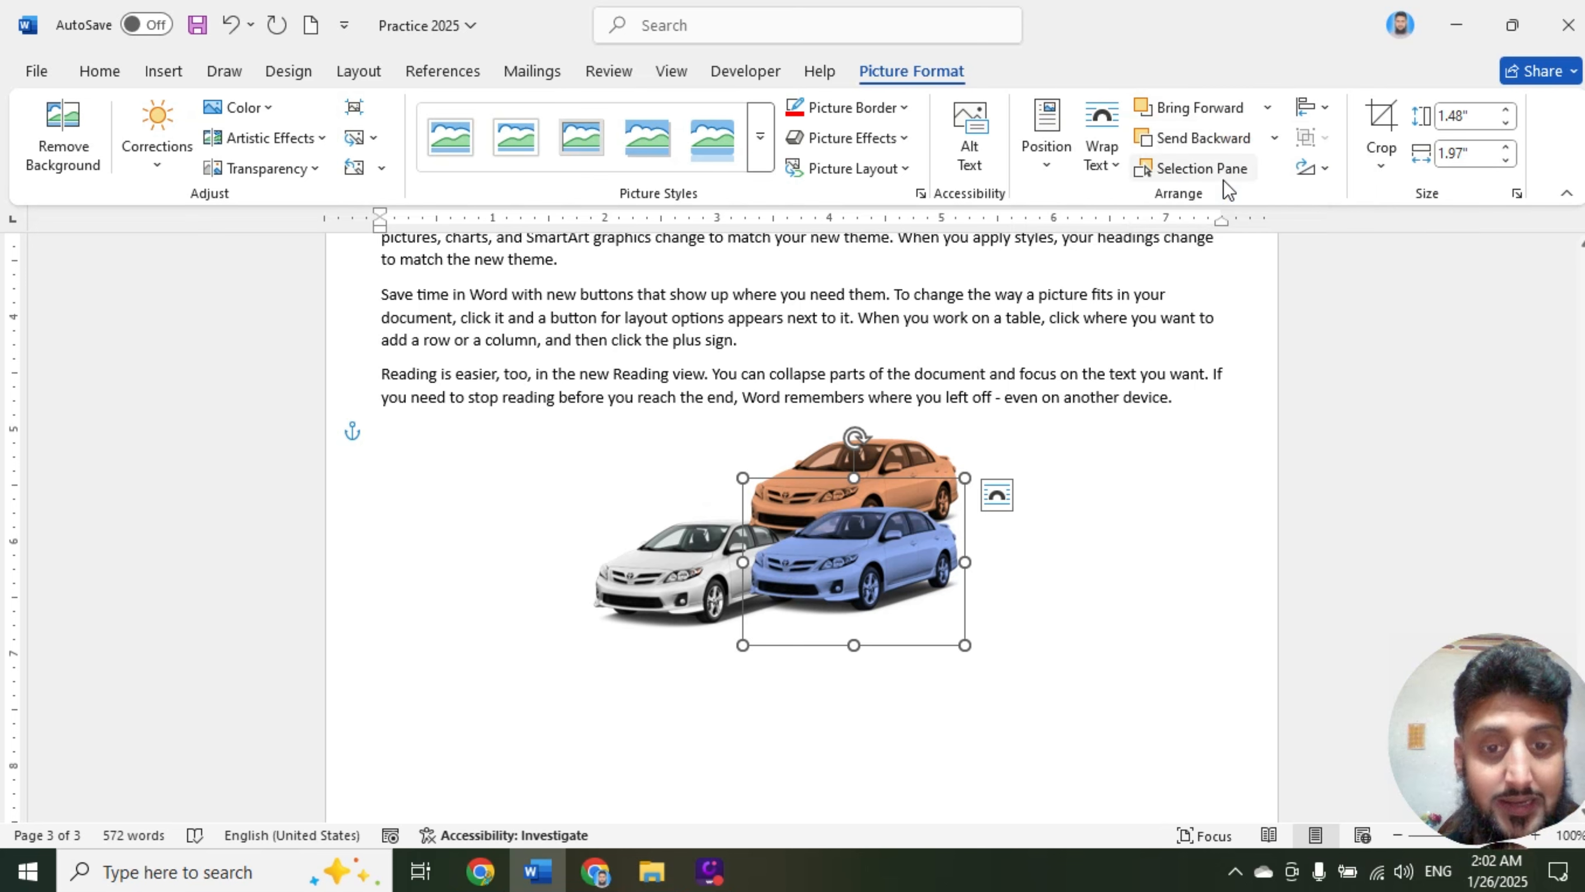
pyautogui.moveTo(824, 554); pyautogui.dragTo(784, 567)
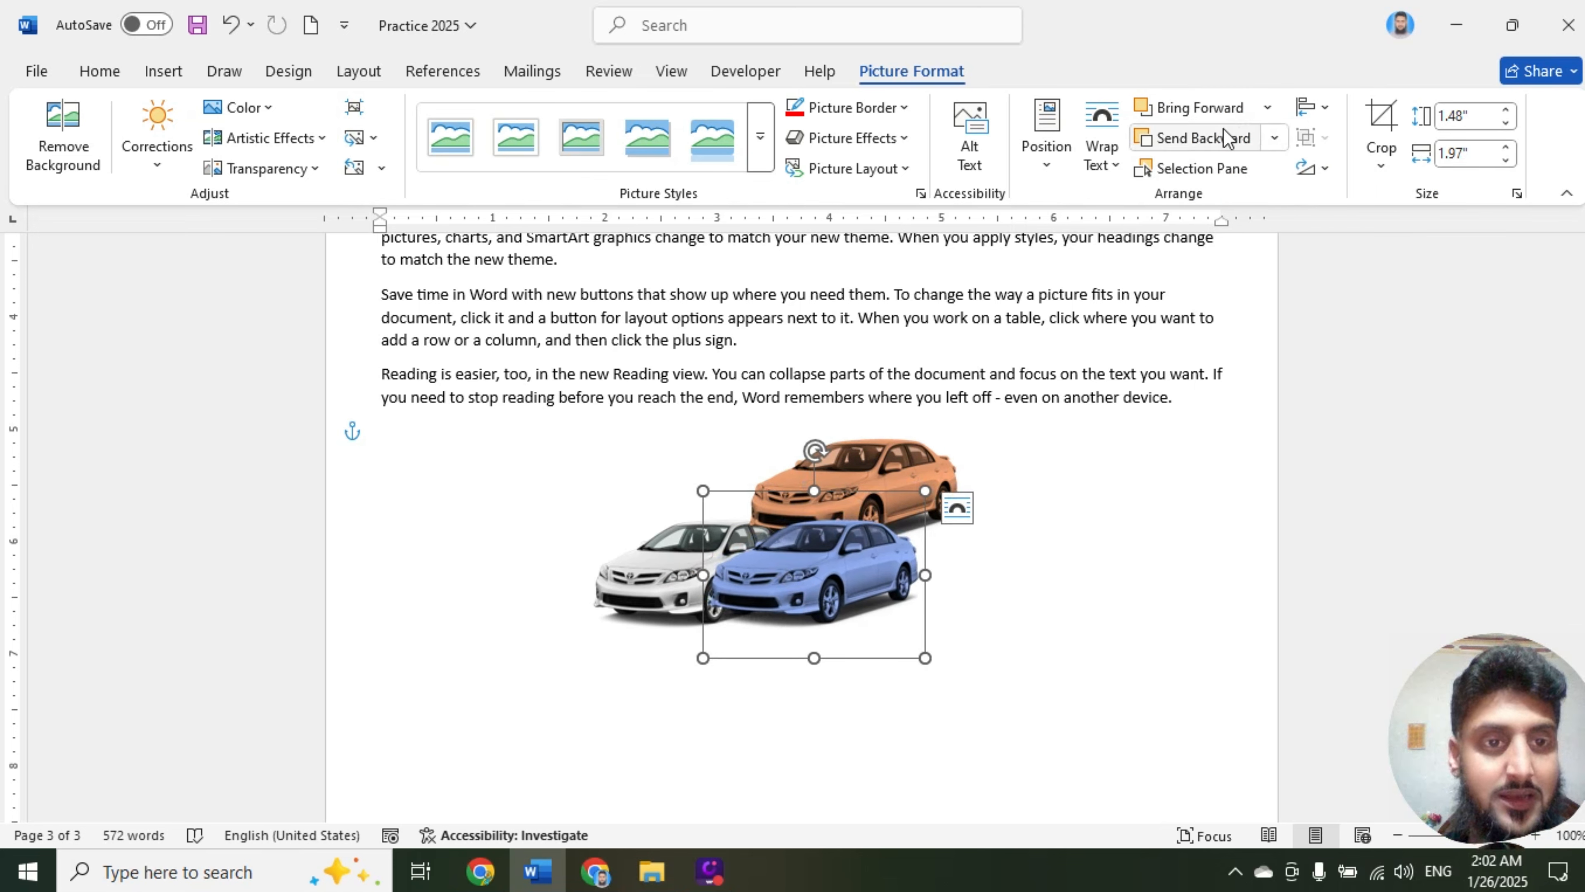
pyautogui.click(1268, 109)
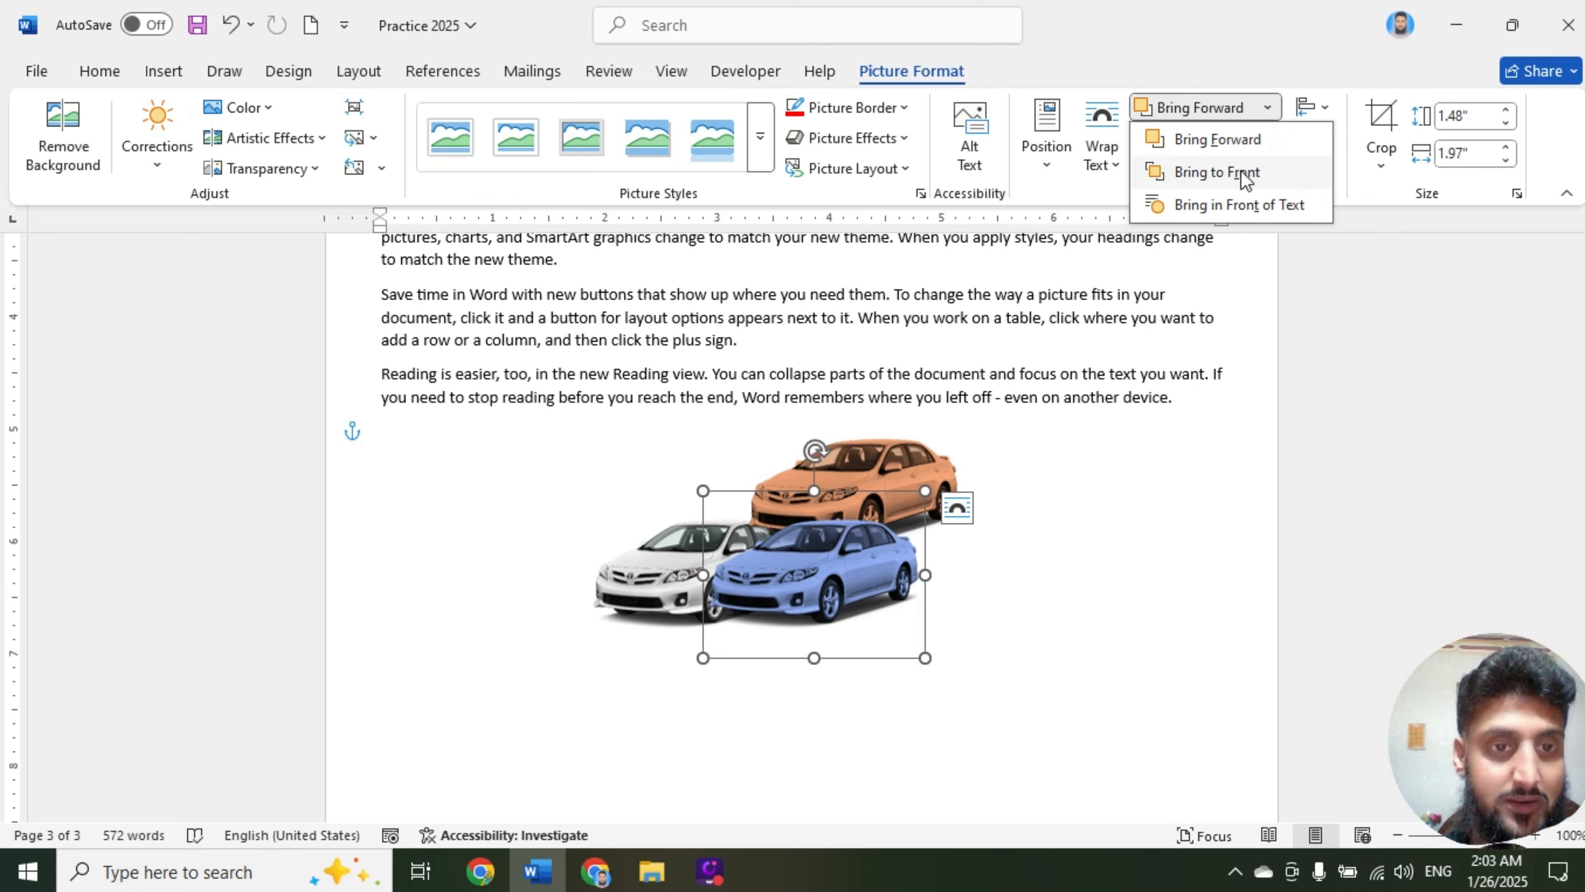
pyautogui.click(1270, 242)
pyautogui.click(1274, 139)
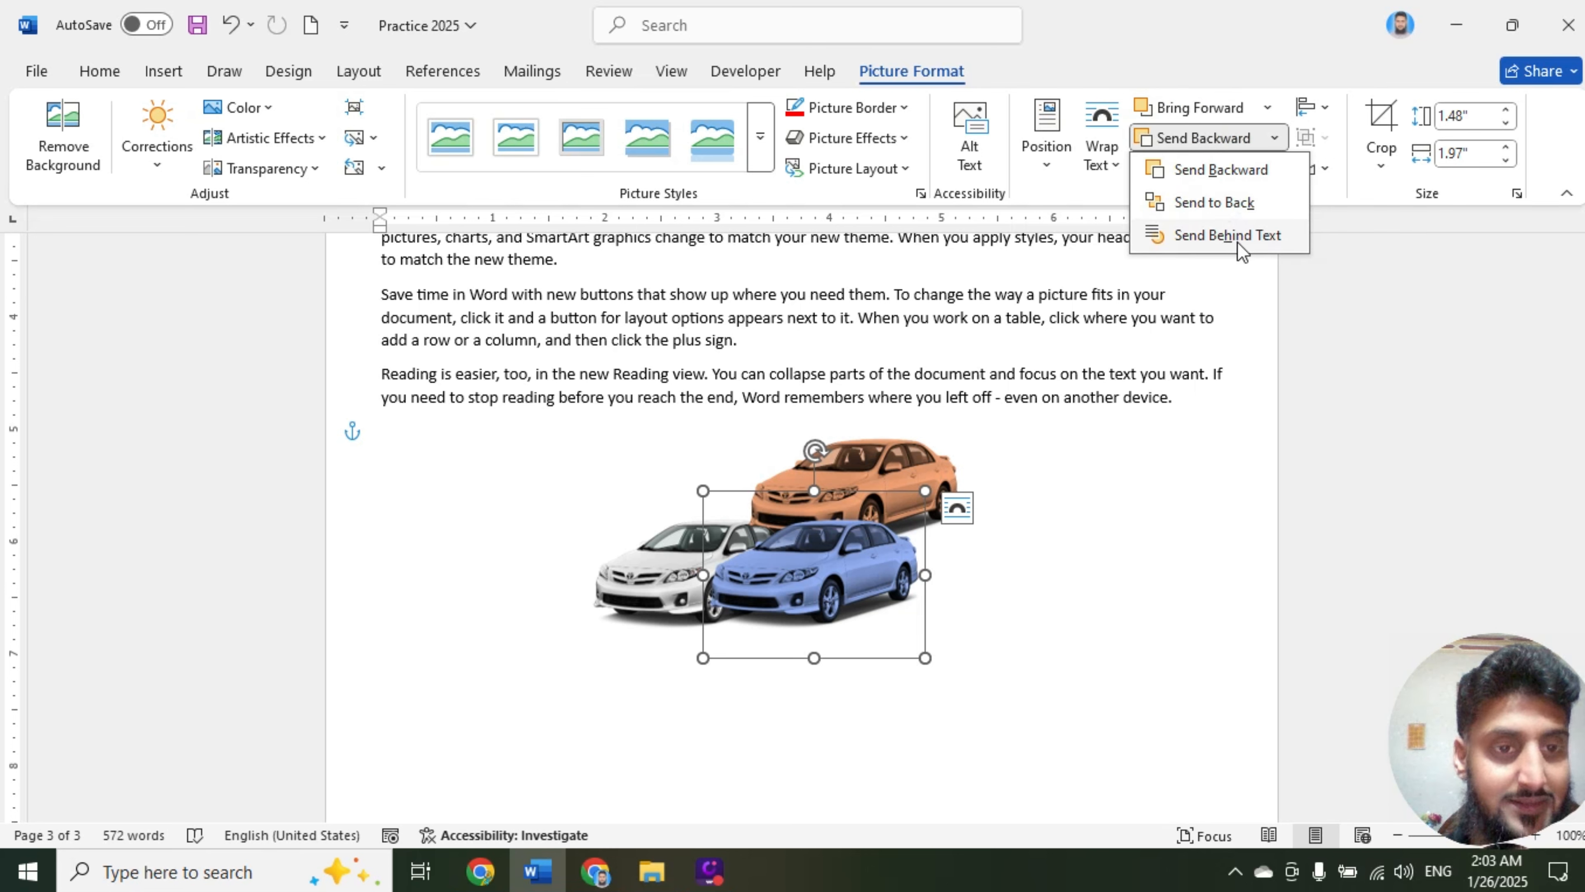
pyautogui.click(1246, 286)
pyautogui.click(1267, 107)
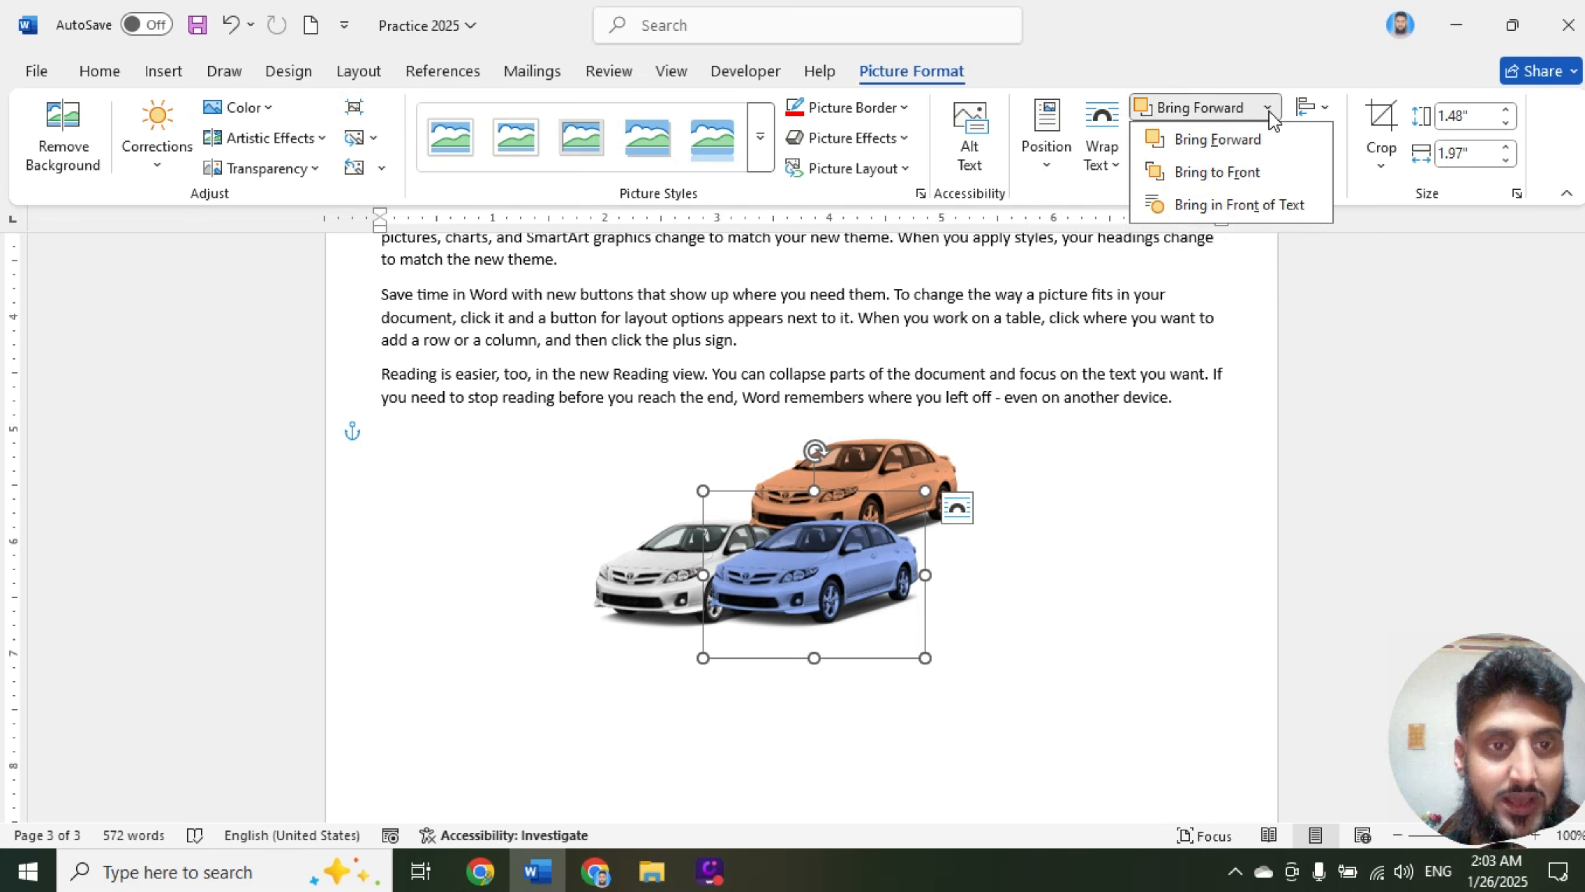
pyautogui.click(1251, 269)
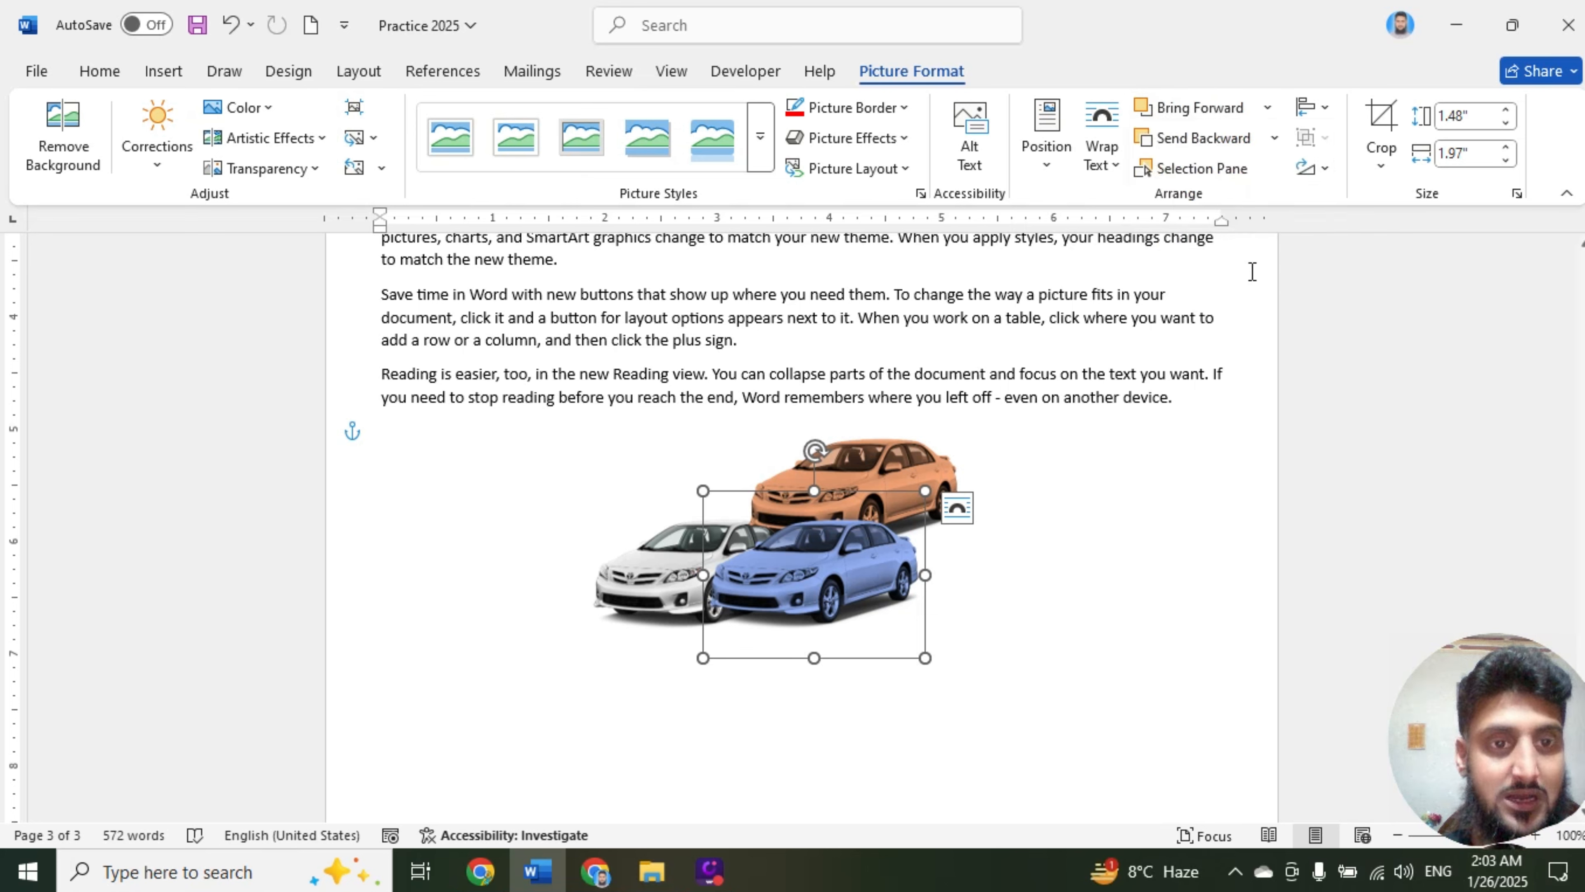
# Spread the car pictures apart with orange on the left, blue on the right and white lower in the middle
pyautogui.click(1164, 414)
pyautogui.click(879, 482)
pyautogui.moveTo(879, 482); pyautogui.dragTo(500, 501)
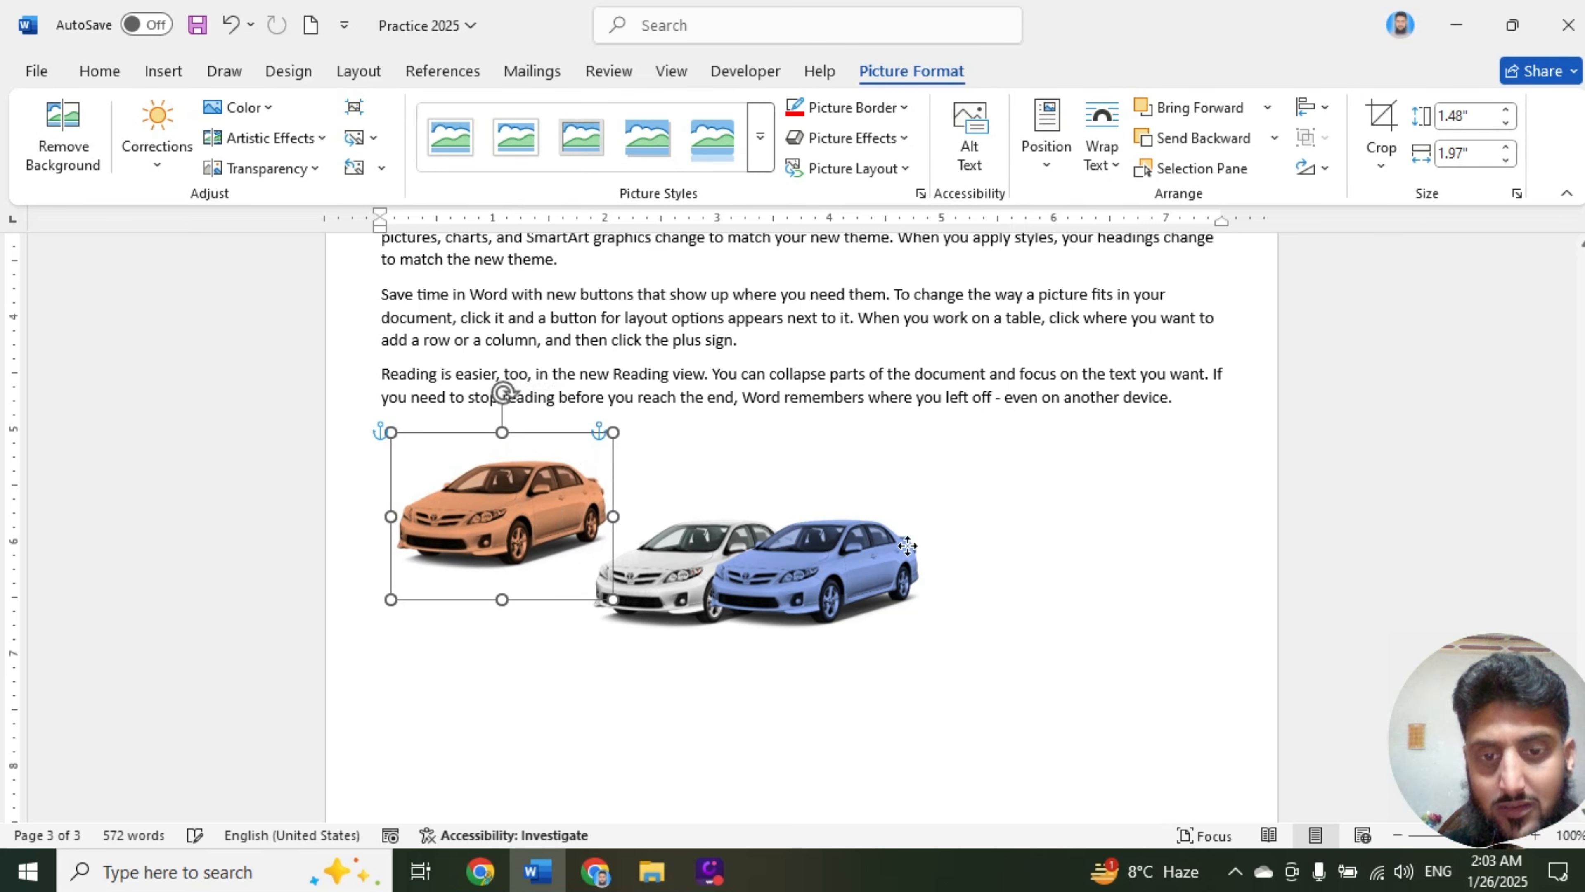
pyautogui.moveTo(908, 545); pyautogui.dragTo(1027, 502)
pyautogui.moveTo(715, 532); pyautogui.dragTo(715, 569)
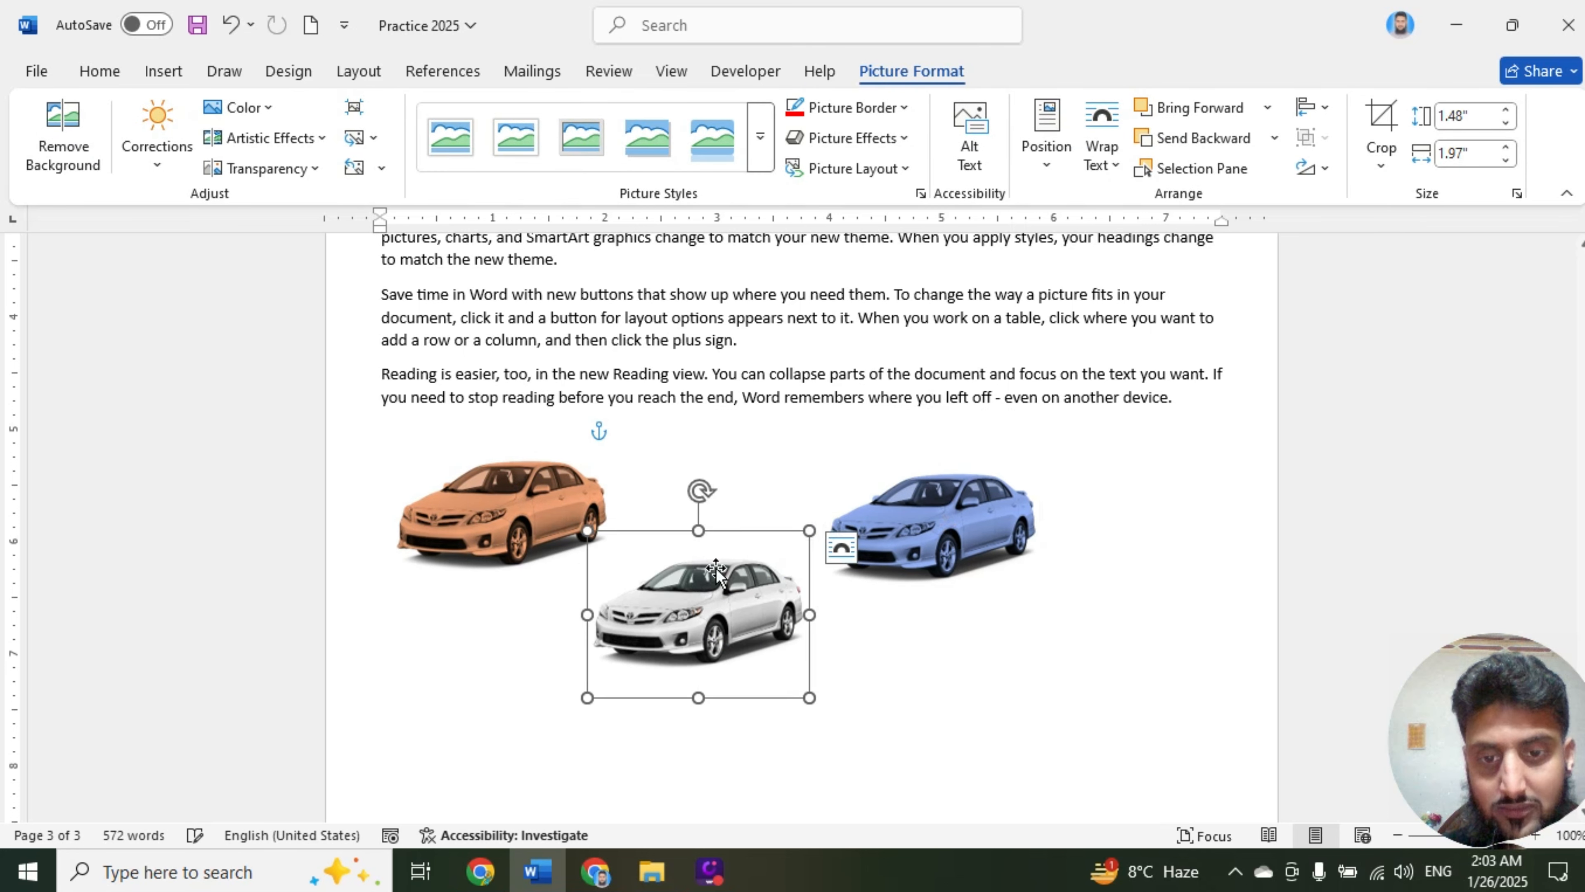
# Show the Selection Pane, select the orange, white and blue car pictures to see their entries, and close the pane
pyautogui.click(541, 498)
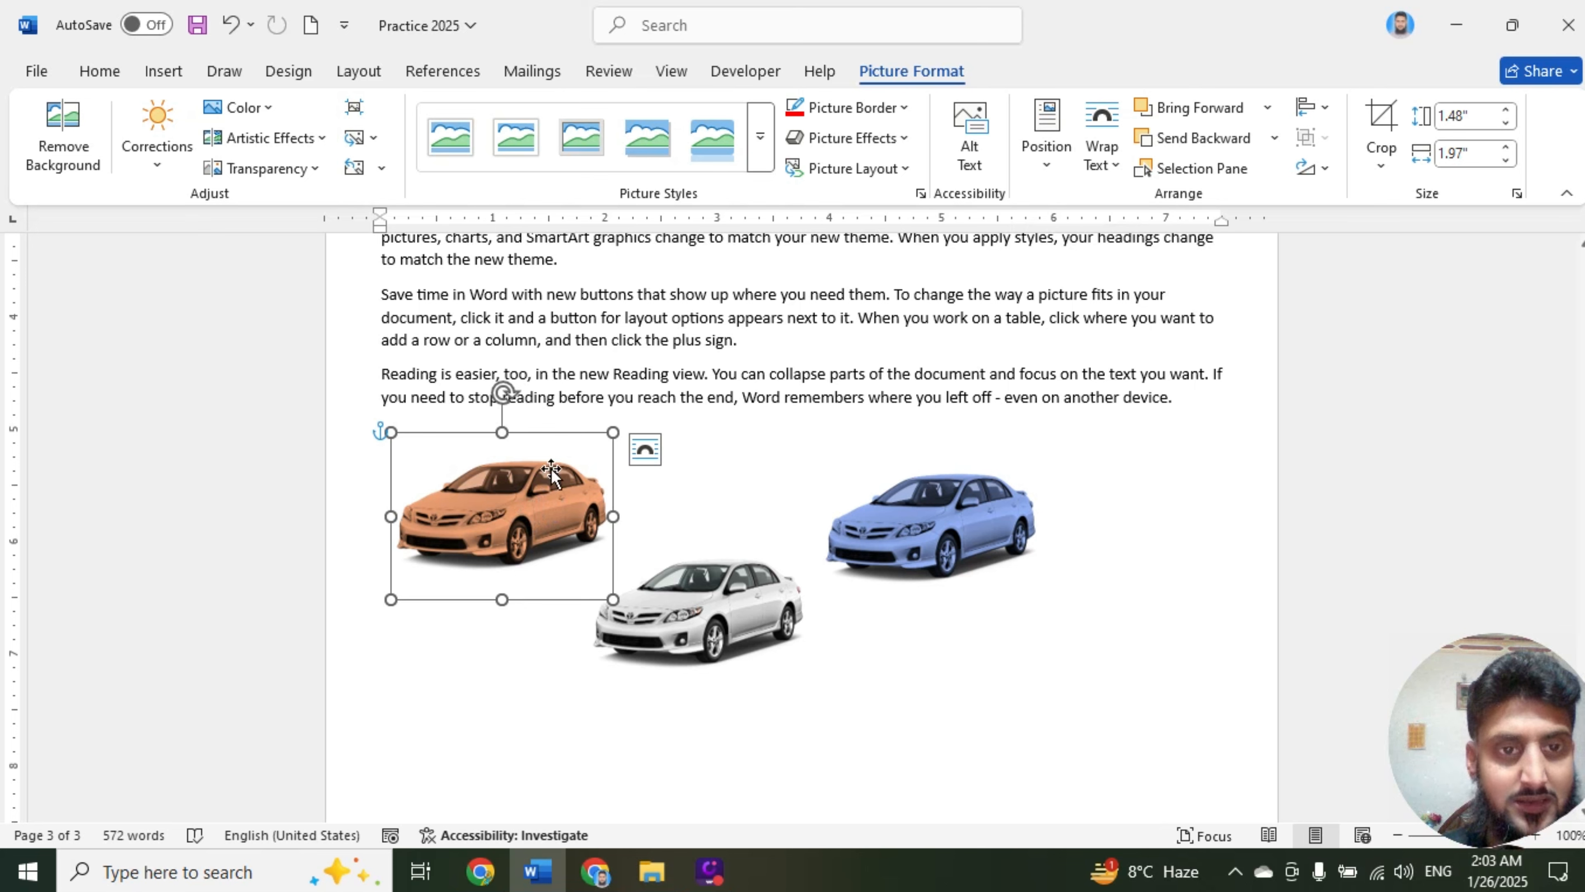
pyautogui.click(1196, 168)
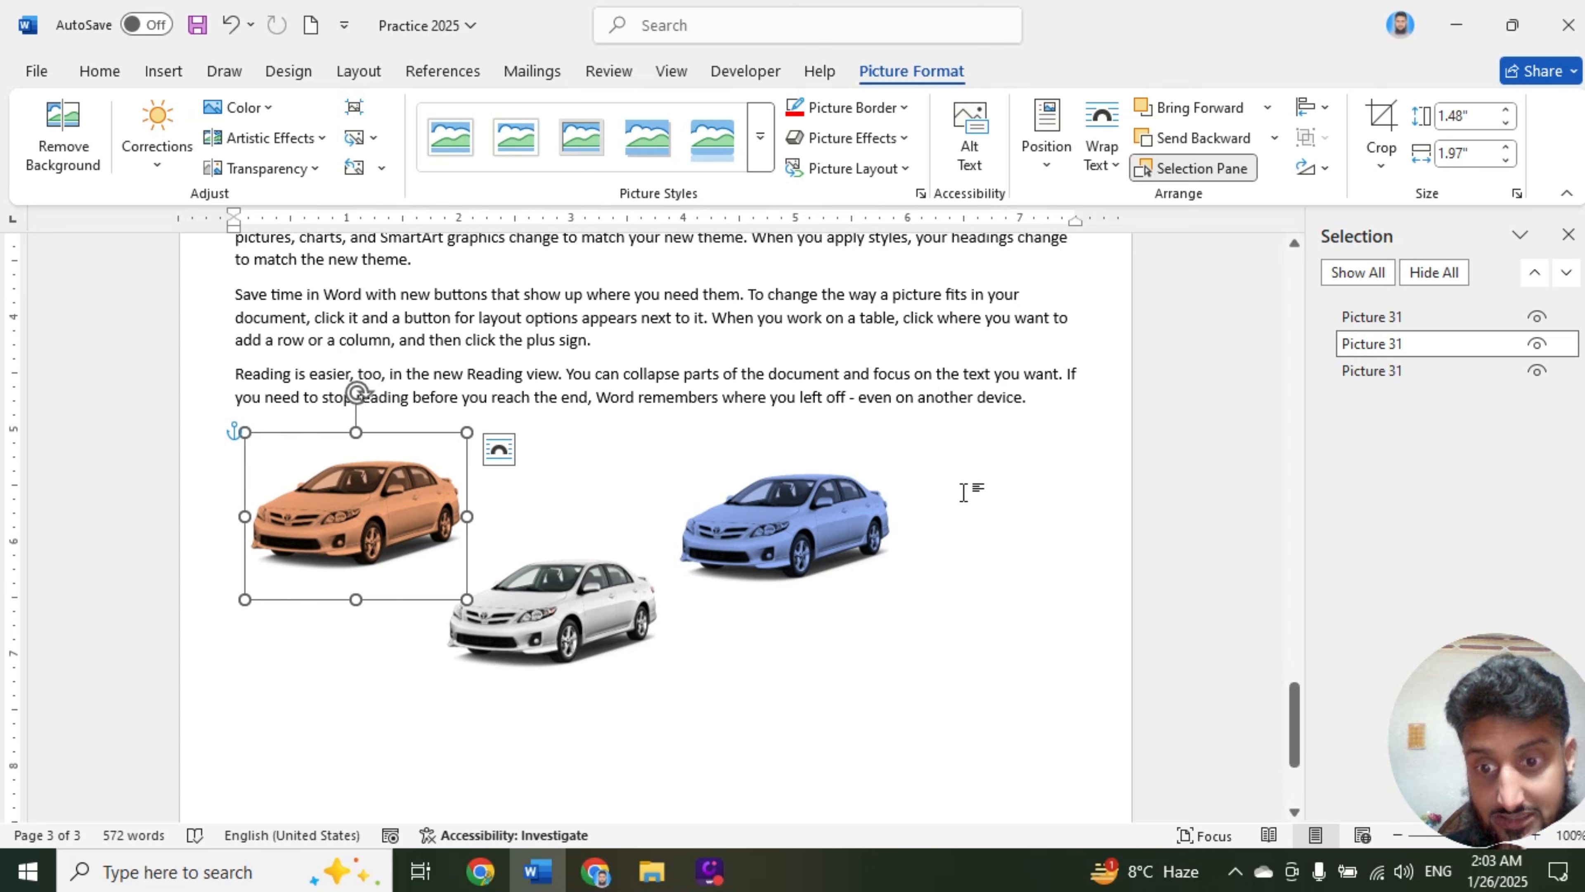
pyautogui.keyDown('ctrl'); pyautogui.click(606, 599); pyautogui.keyUp('ctrl')
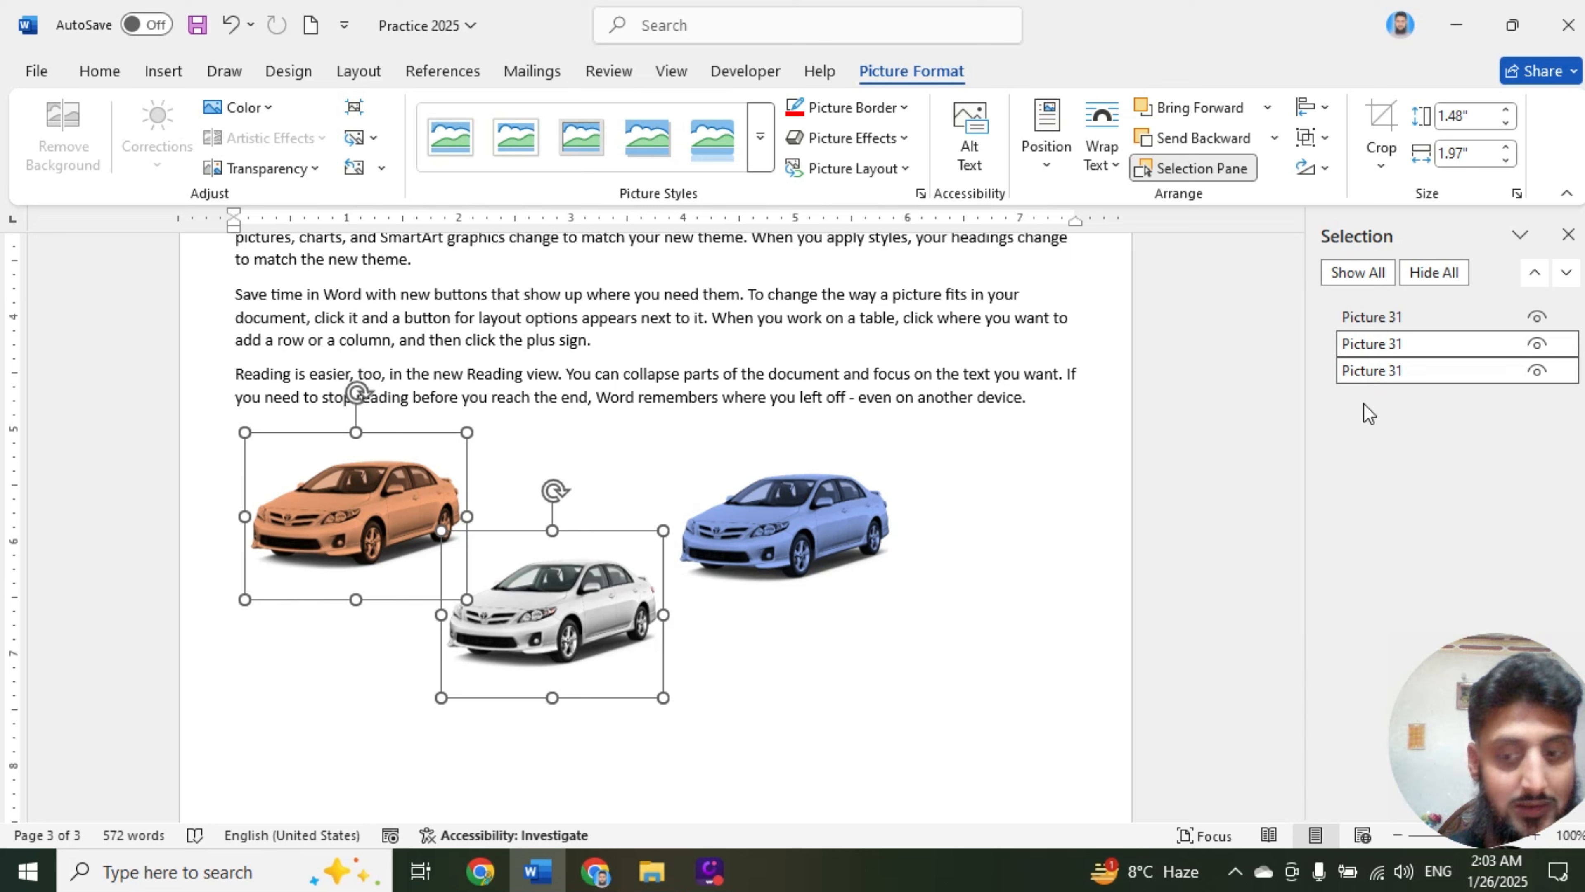
pyautogui.keyDown('ctrl'); pyautogui.click(870, 517); pyautogui.keyUp('ctrl')
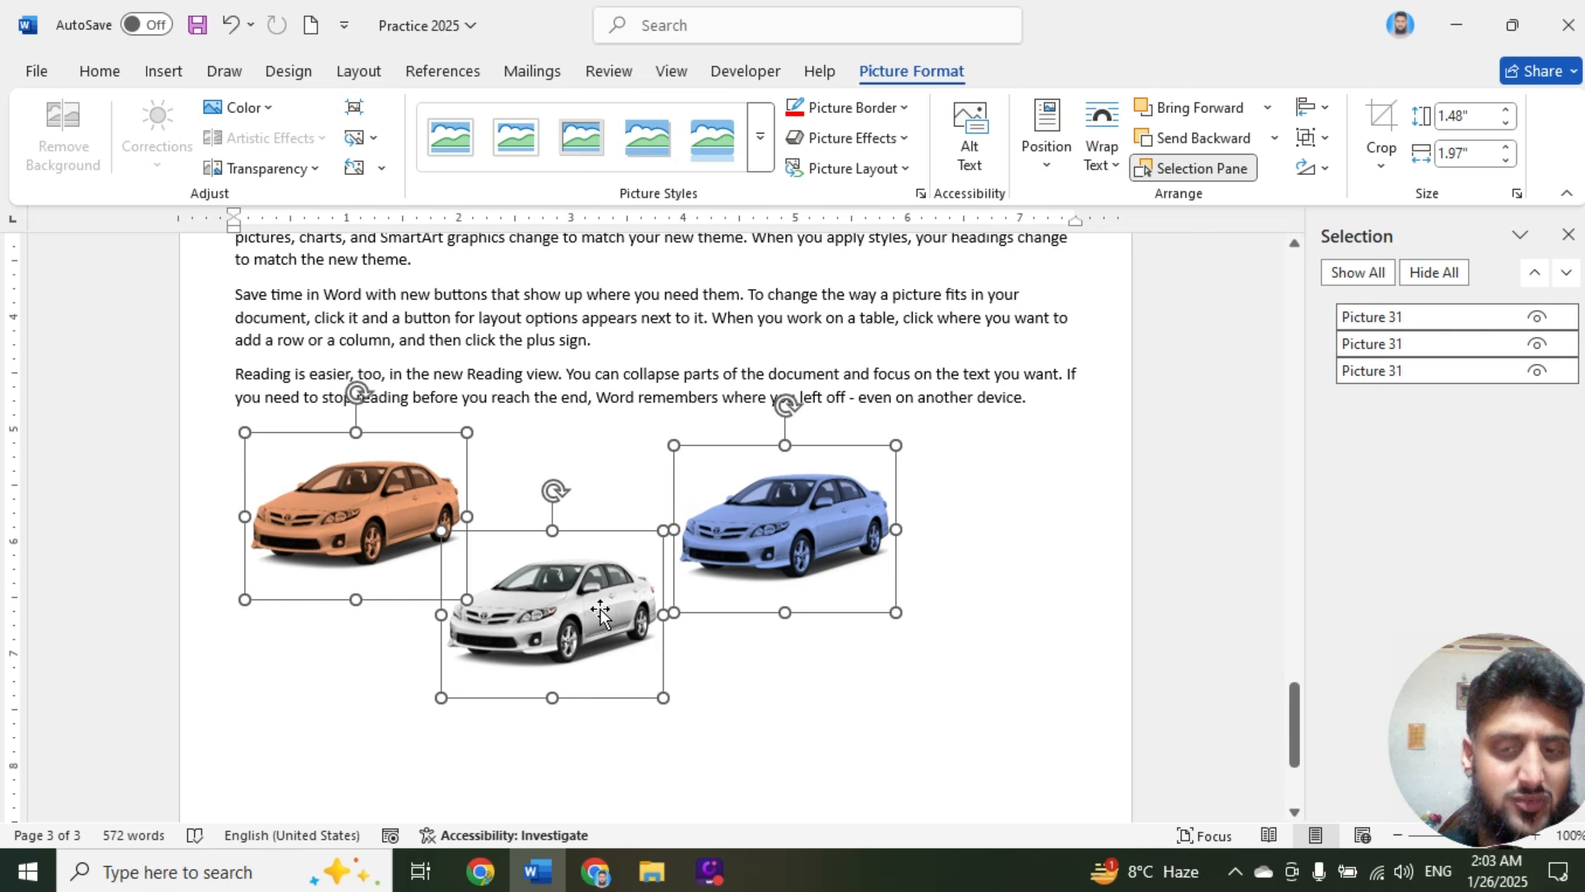
pyautogui.click(1577, 237)
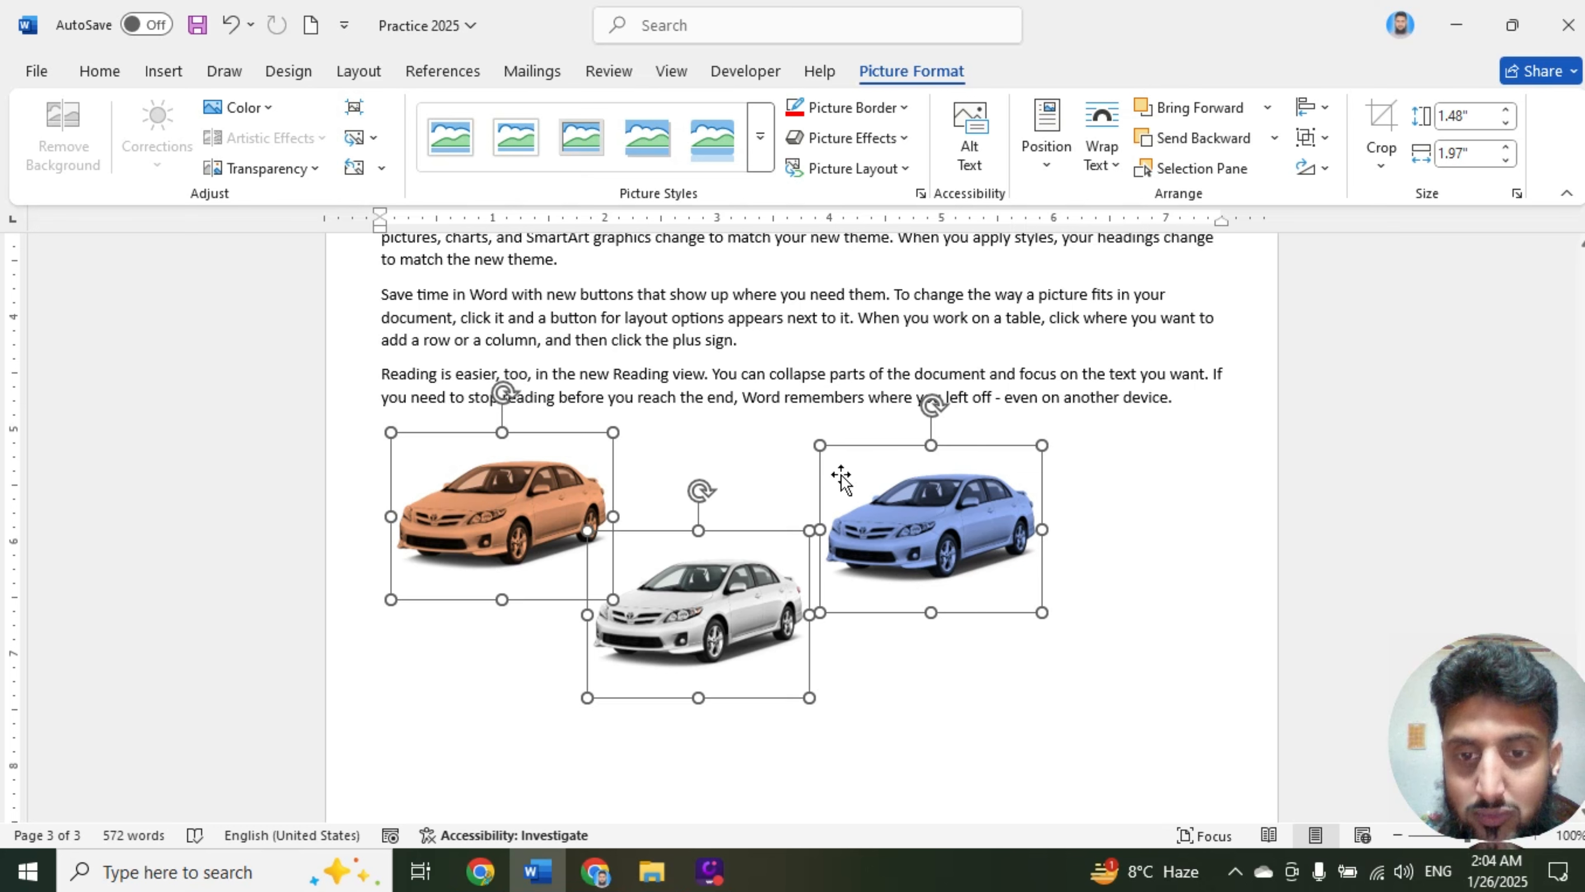
# Select all three car pictures and move them together to the right and slightly down the page
pyautogui.click(1114, 467)
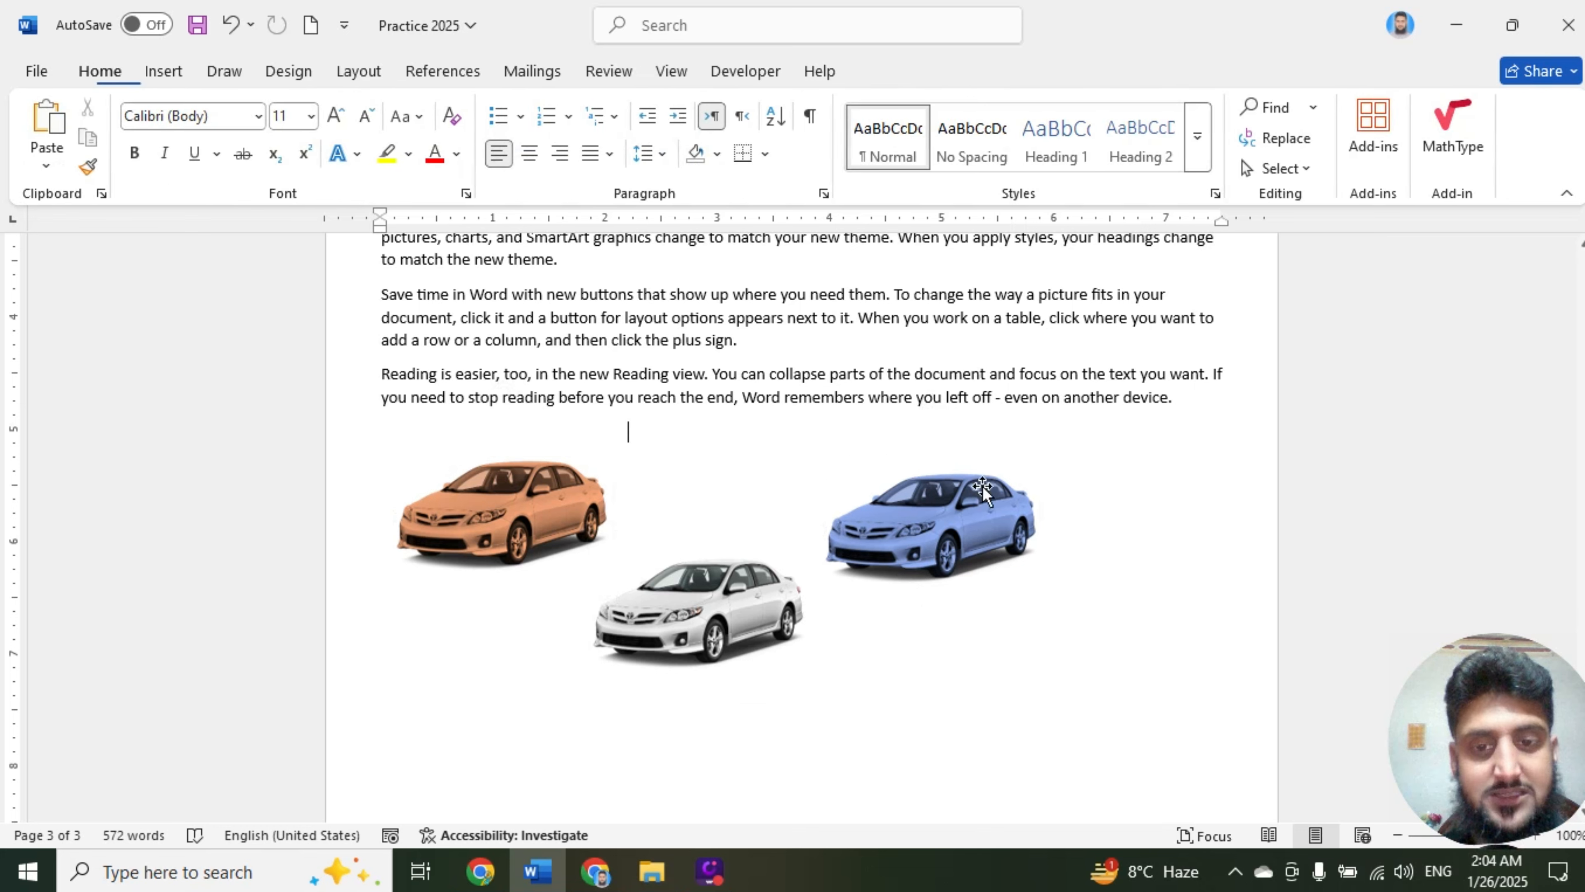
pyautogui.click(547, 497)
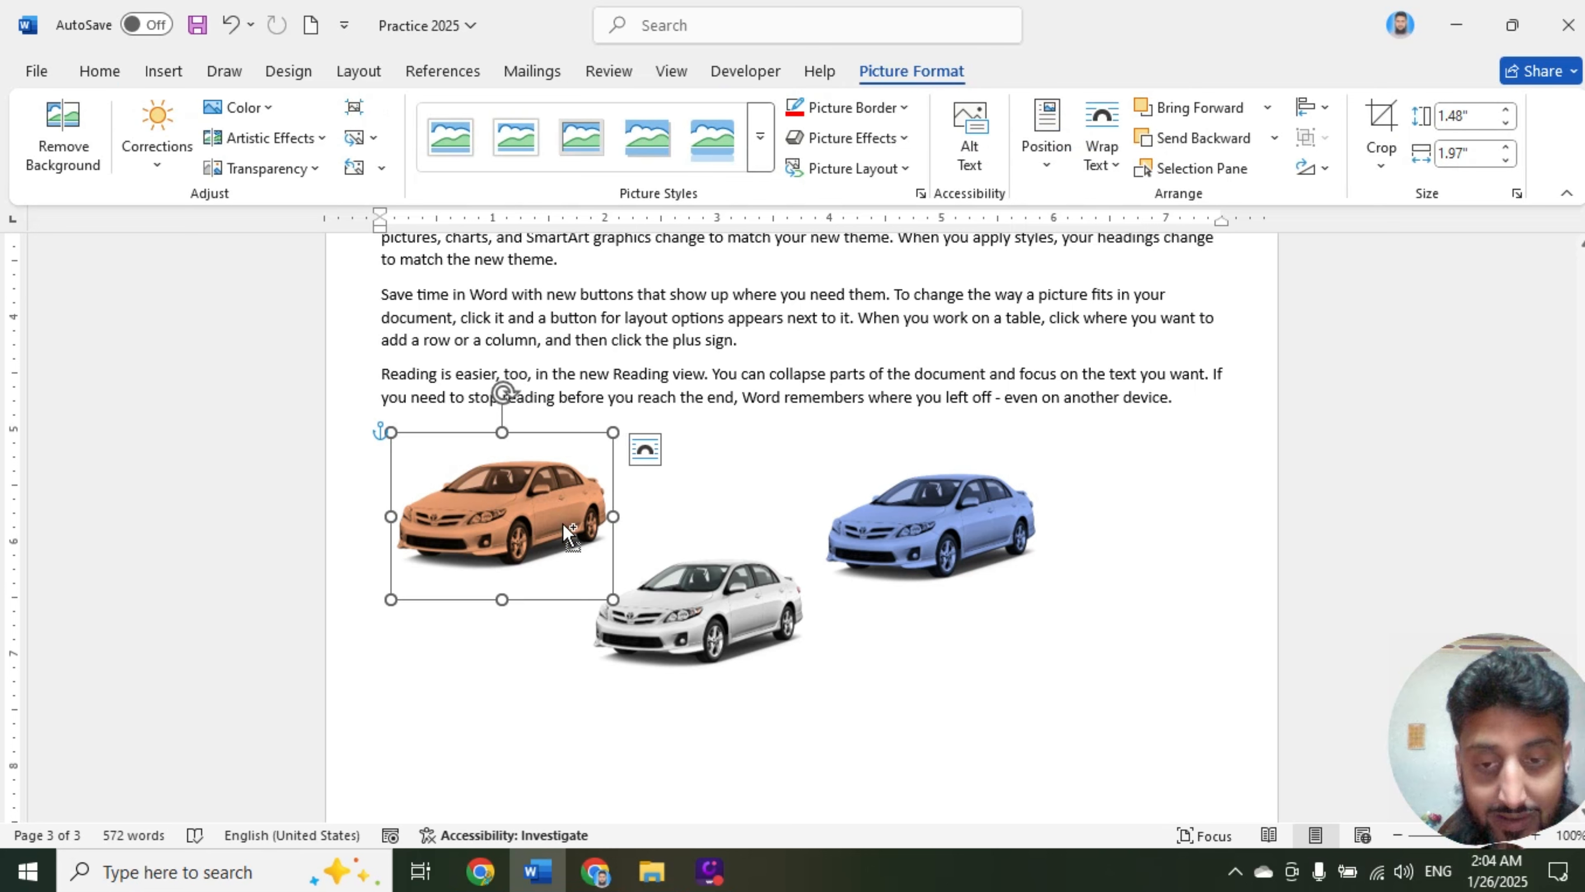
pyautogui.keyDown('ctrl'); pyautogui.click(684, 590); pyautogui.keyUp('ctrl')
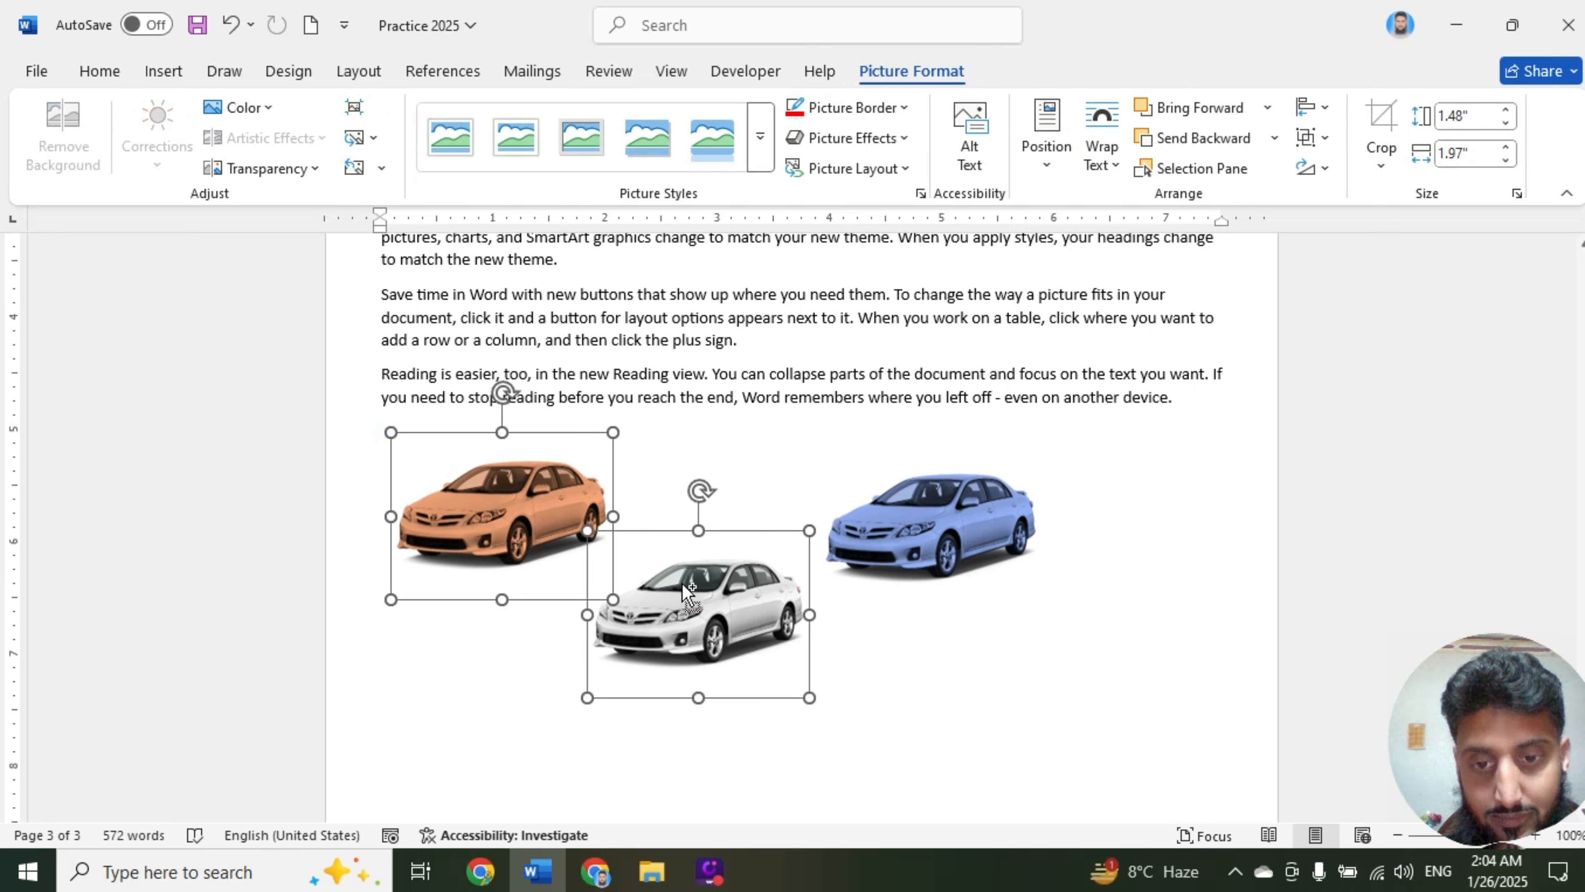
pyautogui.keyDown('ctrl'); pyautogui.click(909, 509); pyautogui.keyUp('ctrl')
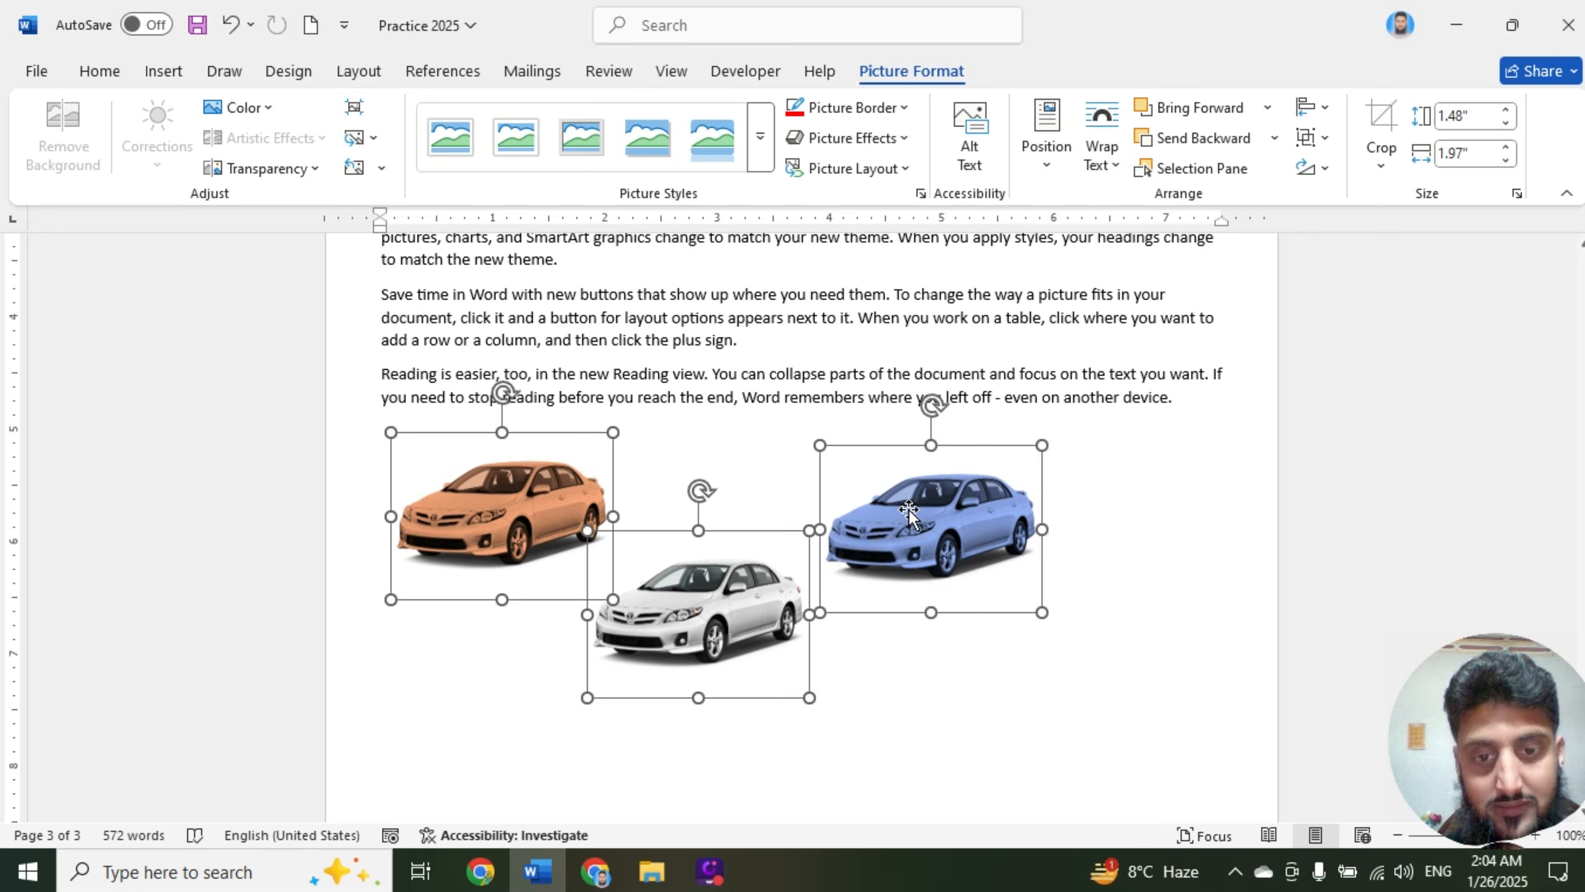
pyautogui.moveTo(910, 509); pyautogui.dragTo(1011, 550)
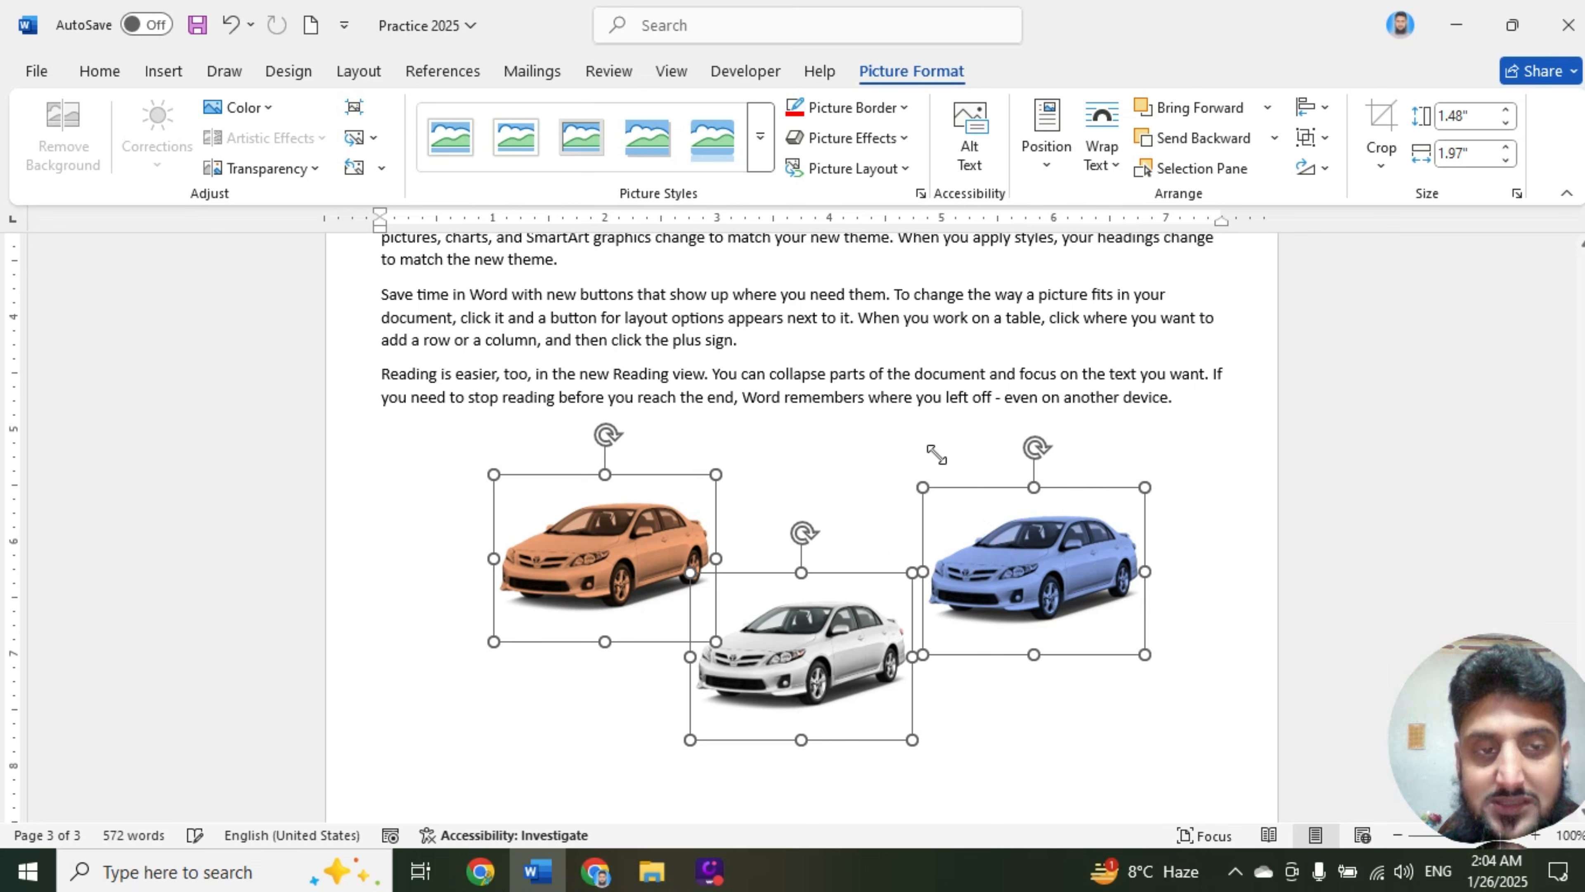
# Group the three selected car pictures and move the group slightly up and to the left on the page
pyautogui.click(1326, 139)
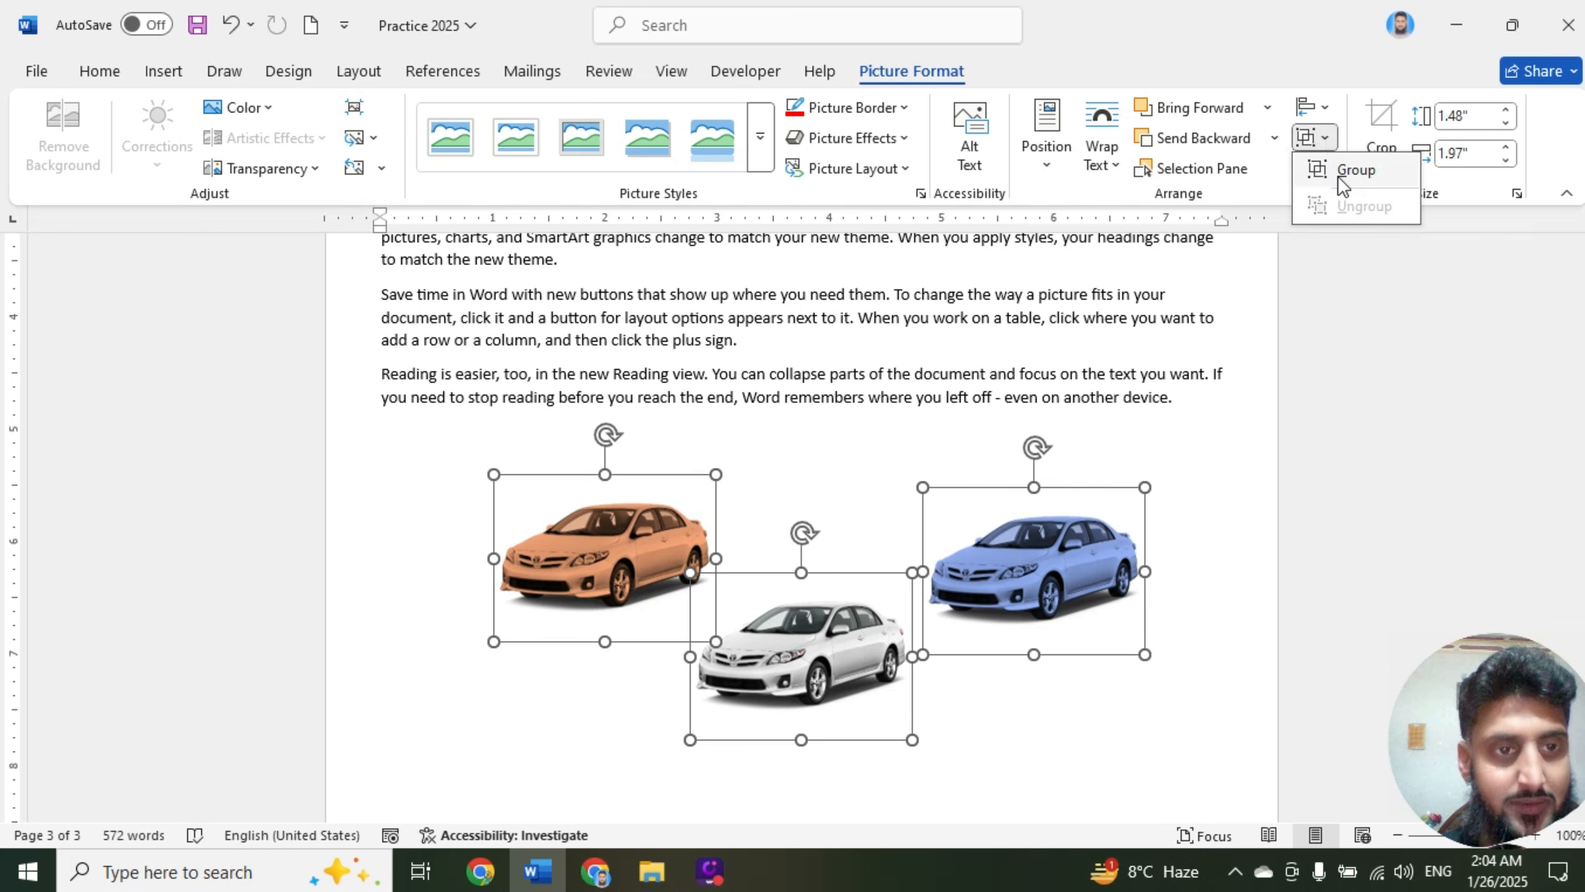
pyautogui.click(1355, 168)
pyautogui.click(923, 427)
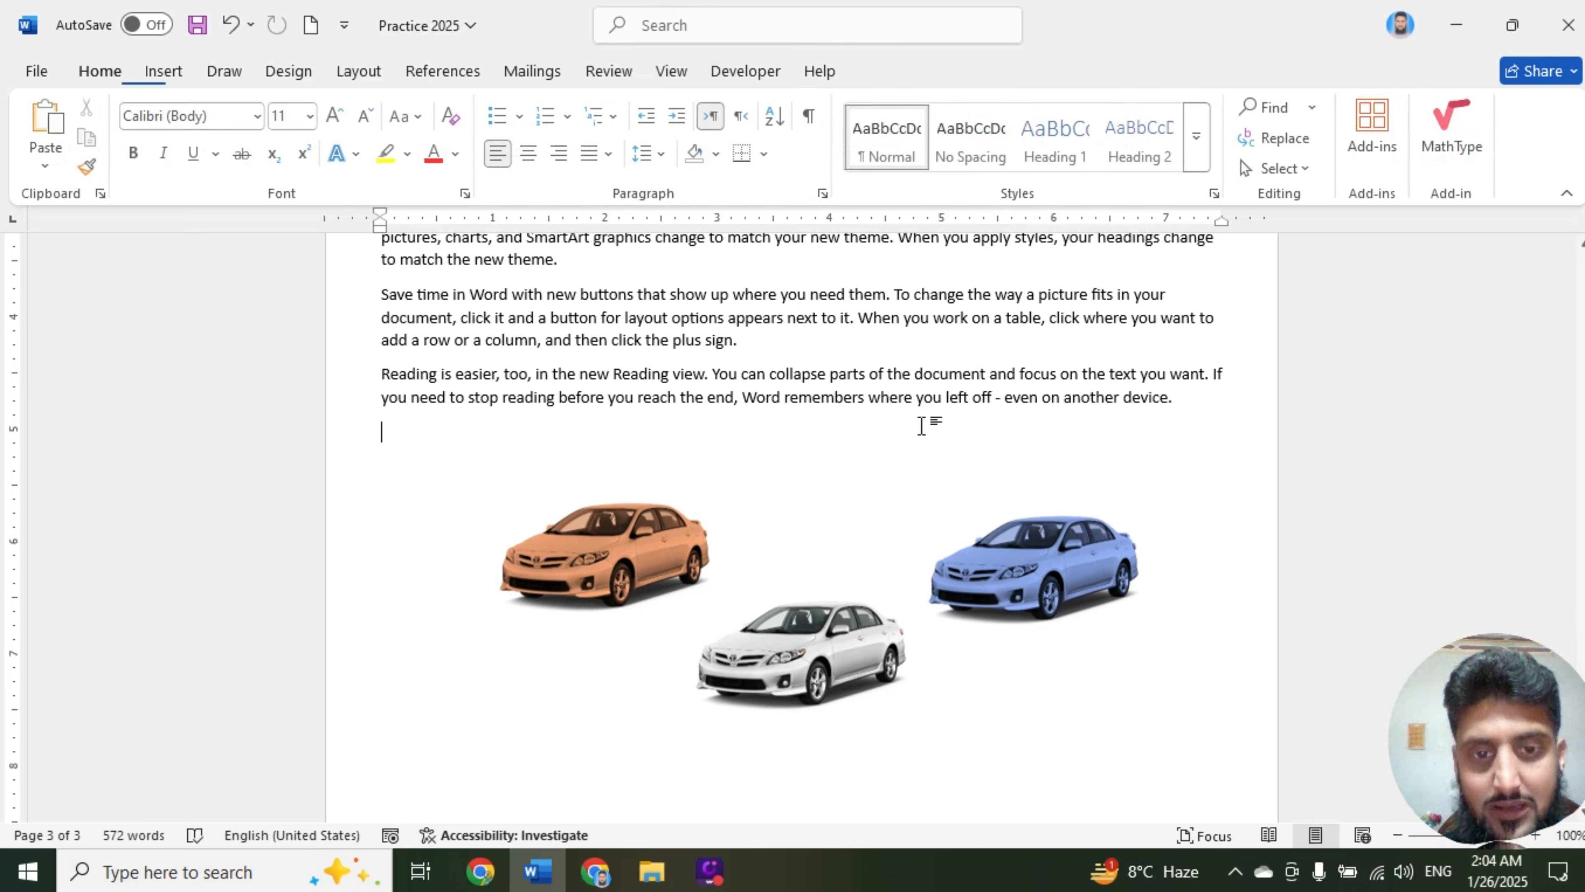
pyautogui.click(718, 526)
pyautogui.click(697, 494)
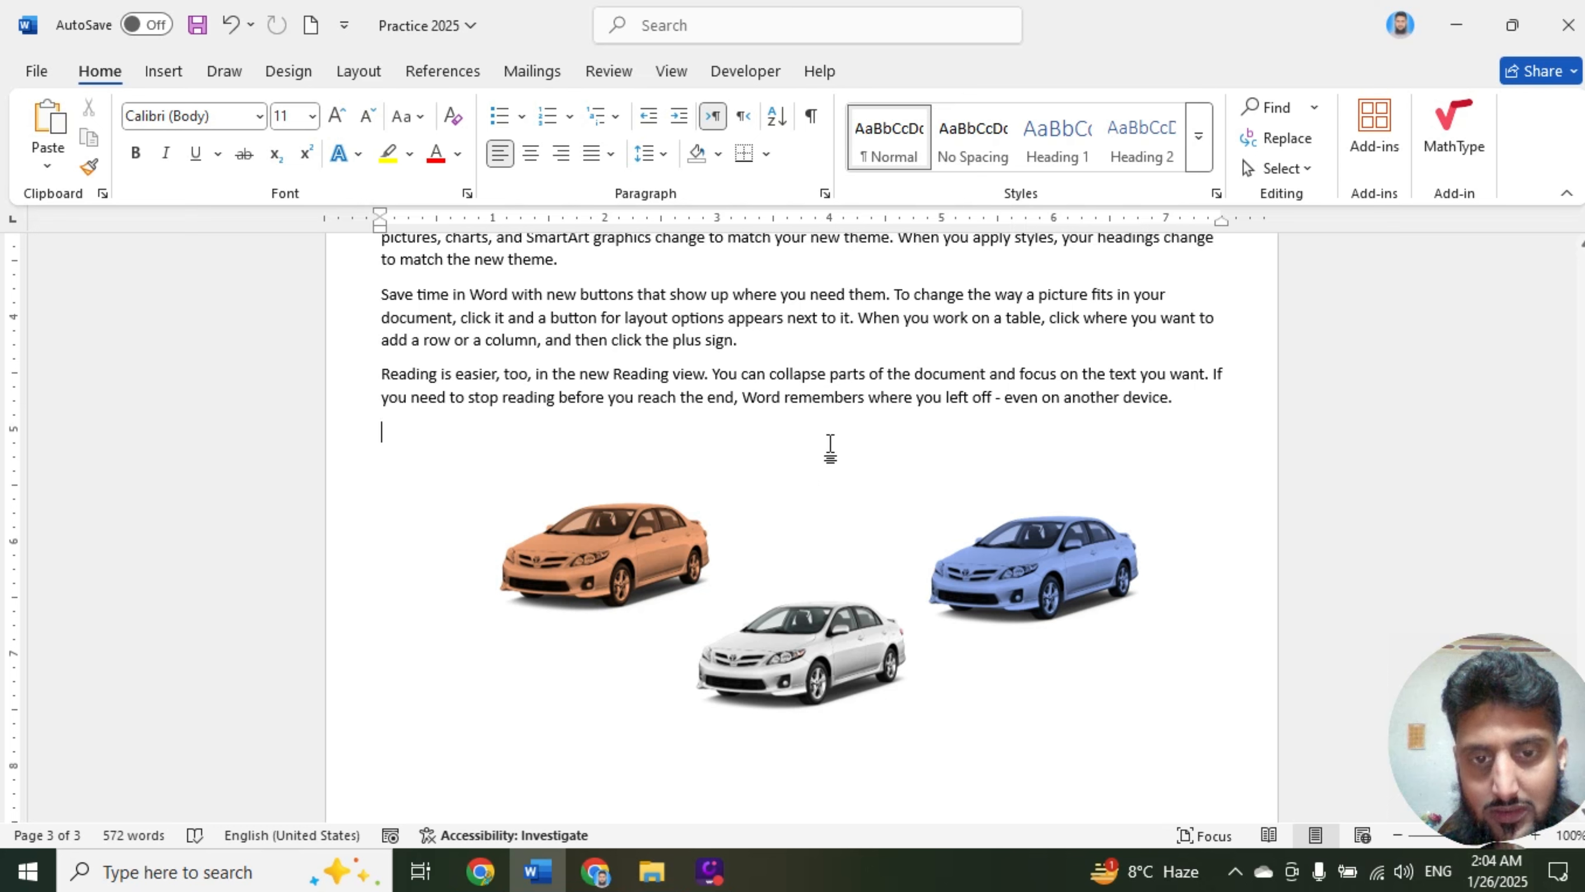
pyautogui.click(791, 621)
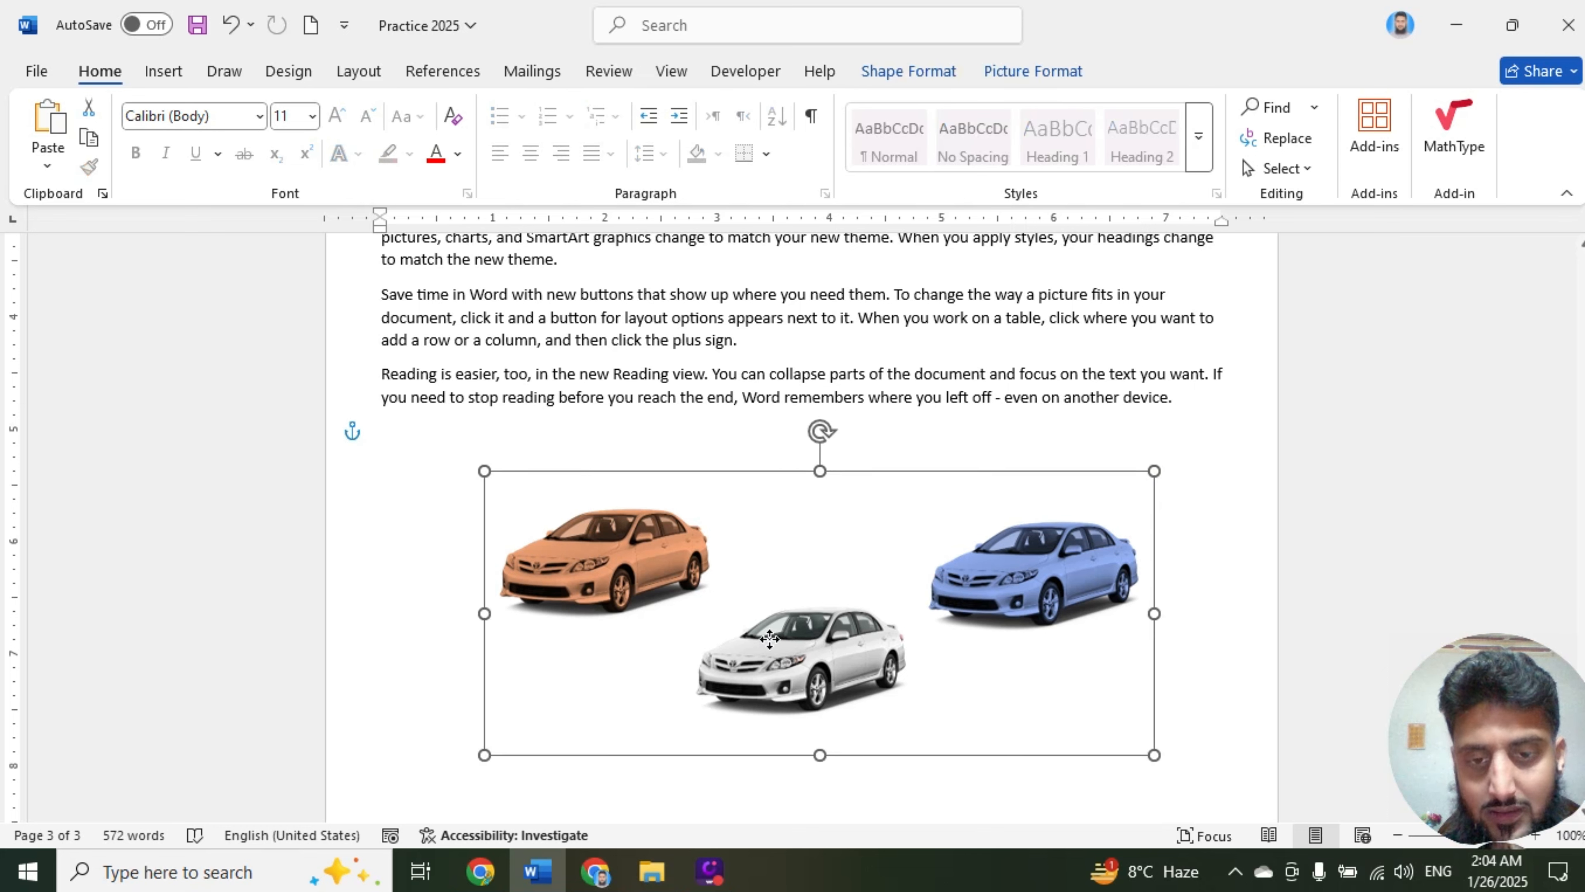
pyautogui.moveTo(791, 621); pyautogui.dragTo(742, 609)
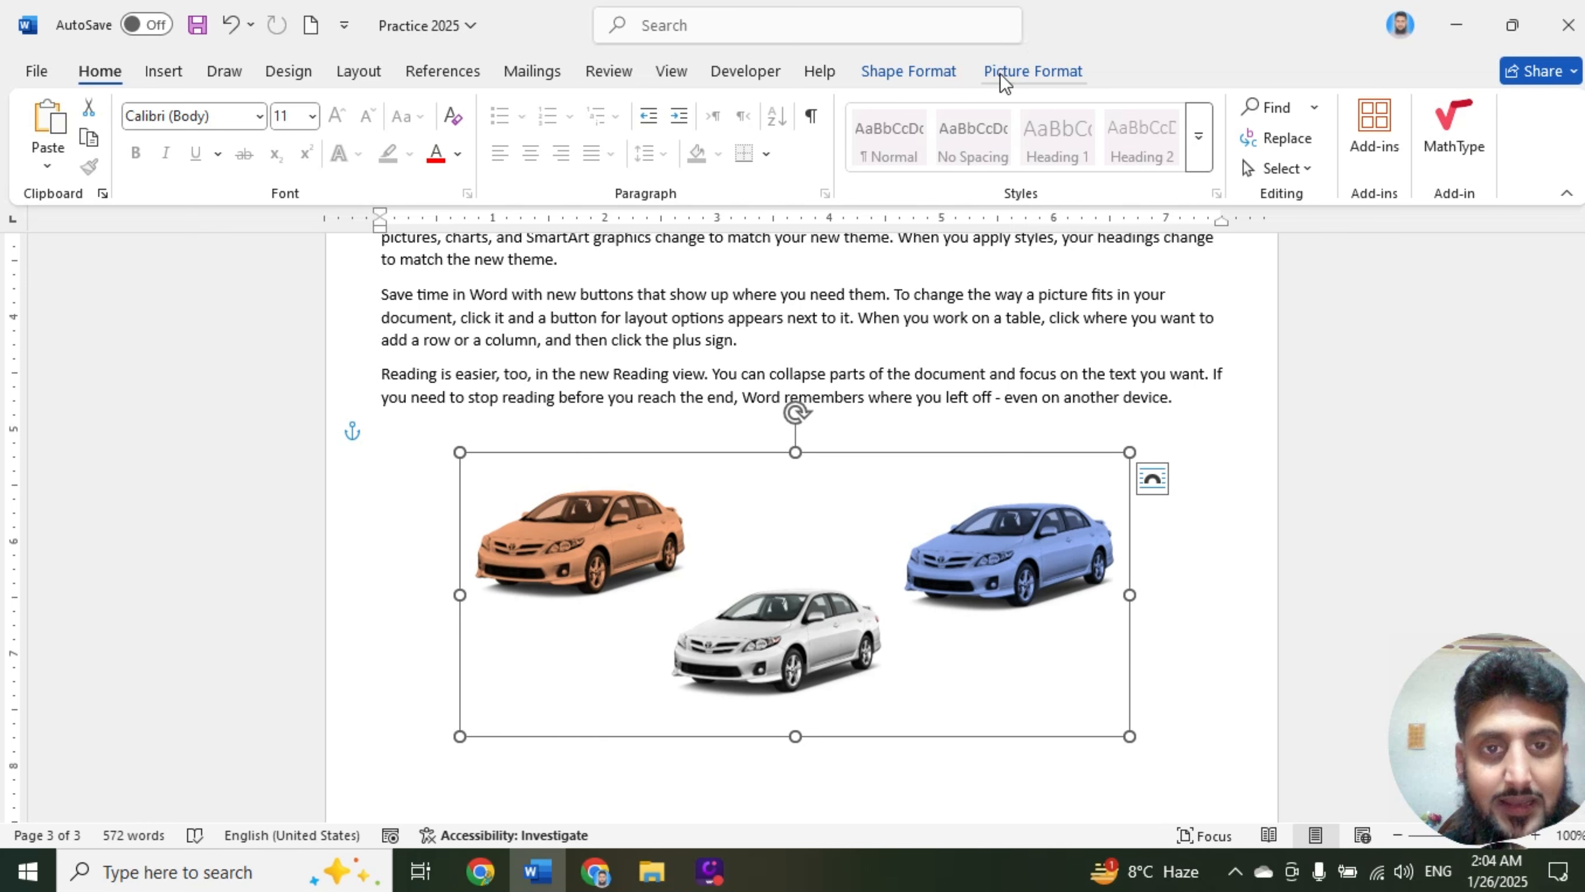
# Ungroup the car pictures and select the blue, white and orange cars one at a time
pyautogui.click(1033, 71)
pyautogui.click(1324, 138)
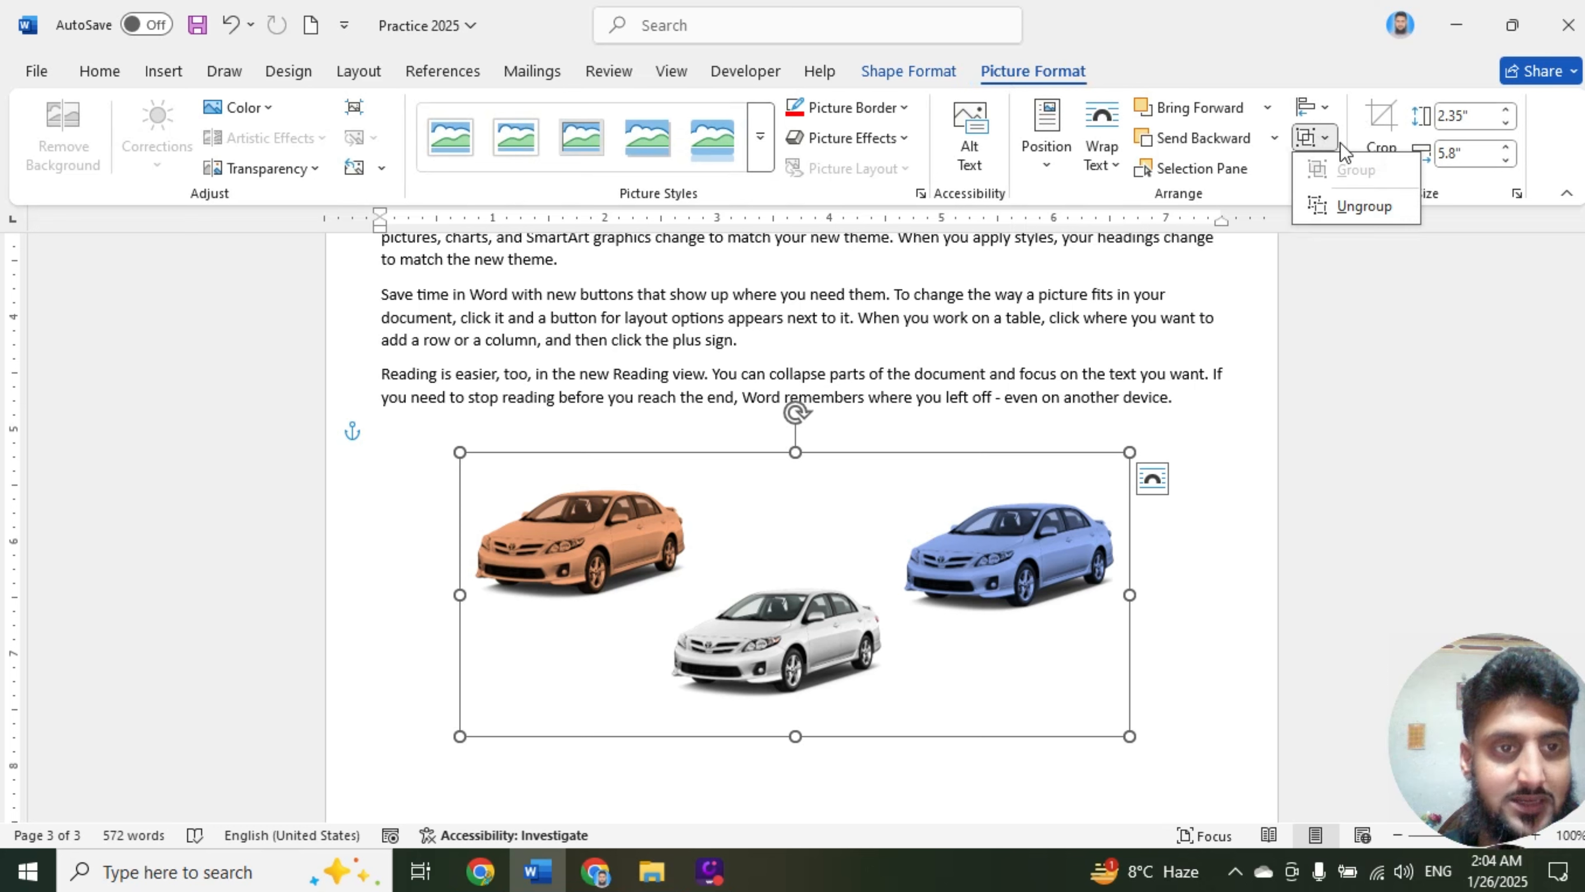
pyautogui.click(1367, 204)
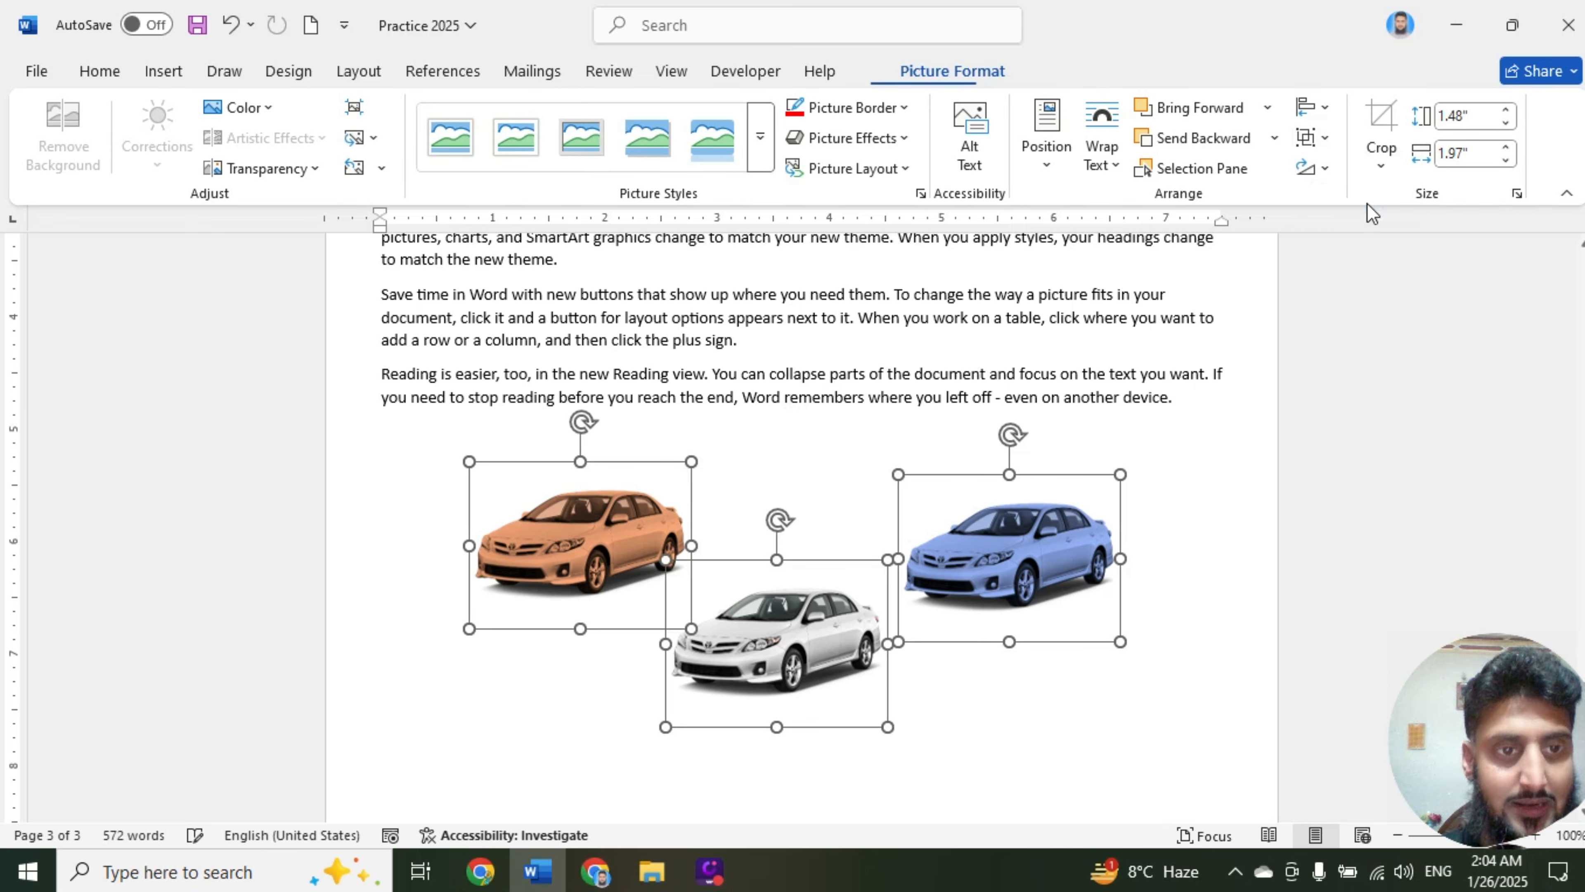
pyautogui.click(1199, 502)
pyautogui.click(1017, 525)
pyautogui.click(680, 577)
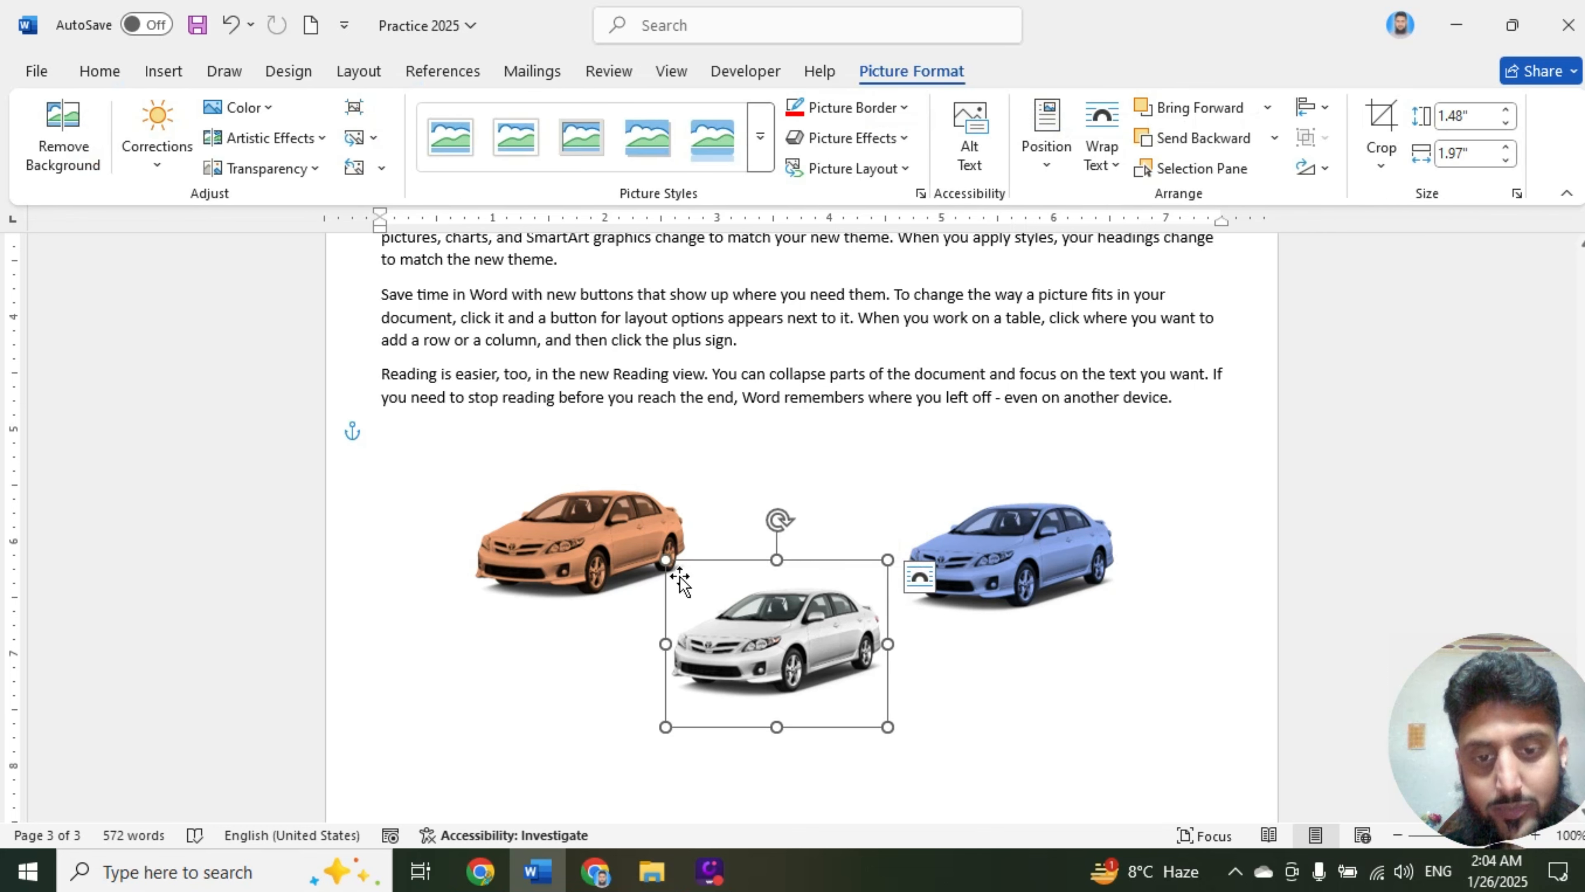
pyautogui.click(633, 561)
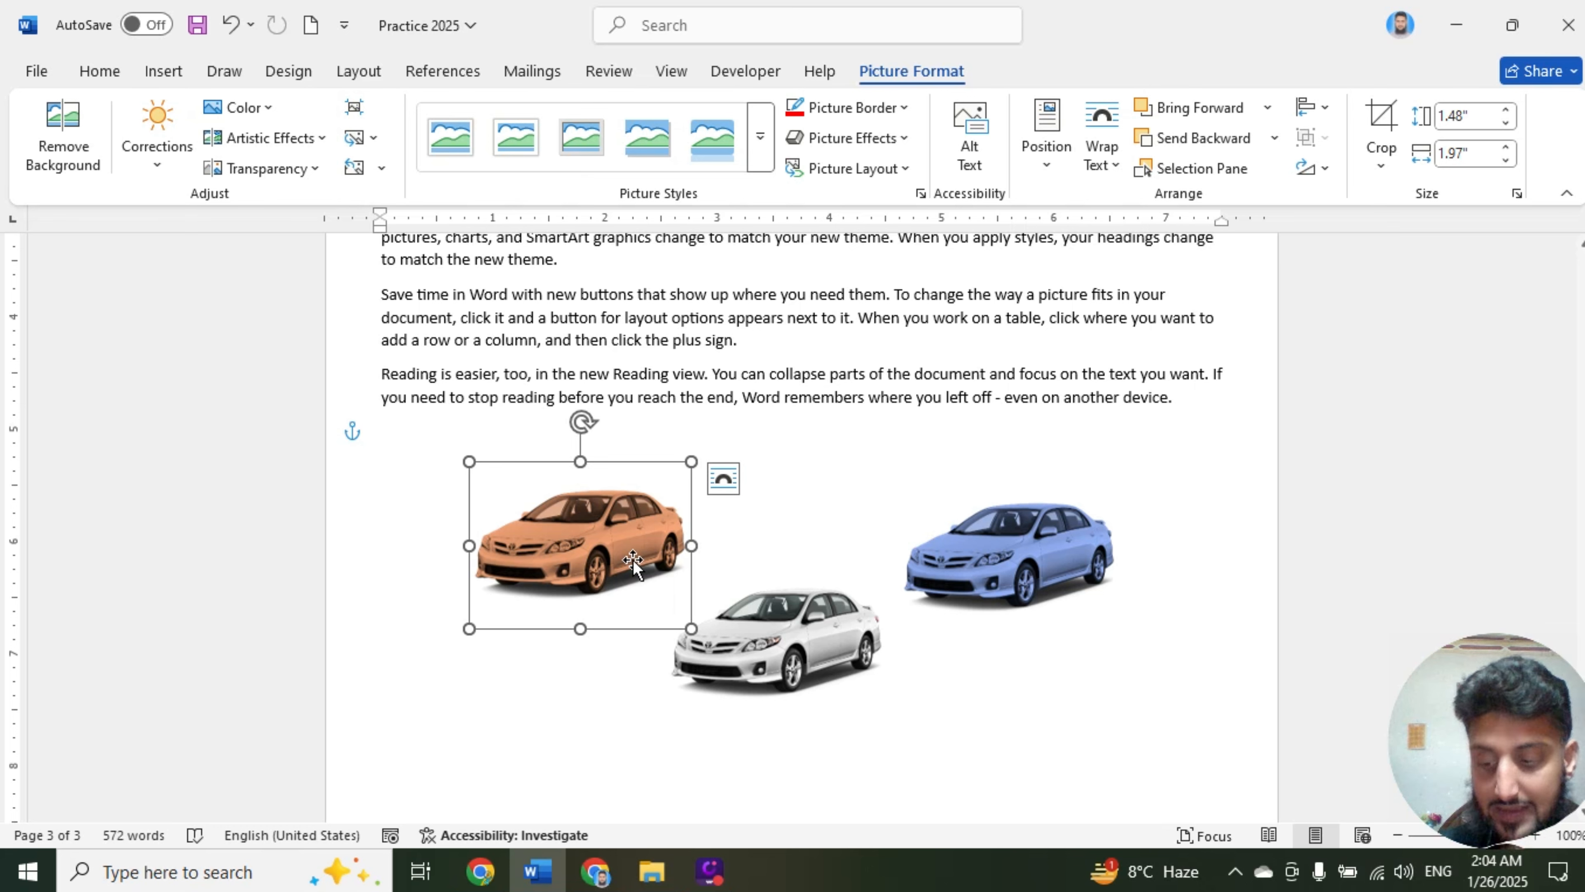
# Select the orange, white and blue car pictures together and show their picture formatting options
pyautogui.press('Escape')
pyautogui.moveTo(807, 587); pyautogui.dragTo(754, 607)
pyautogui.moveTo(616, 527); pyautogui.dragTo(746, 612)
pyautogui.keyDown('ctrl'); pyautogui.click(752, 618); pyautogui.keyUp('ctrl')
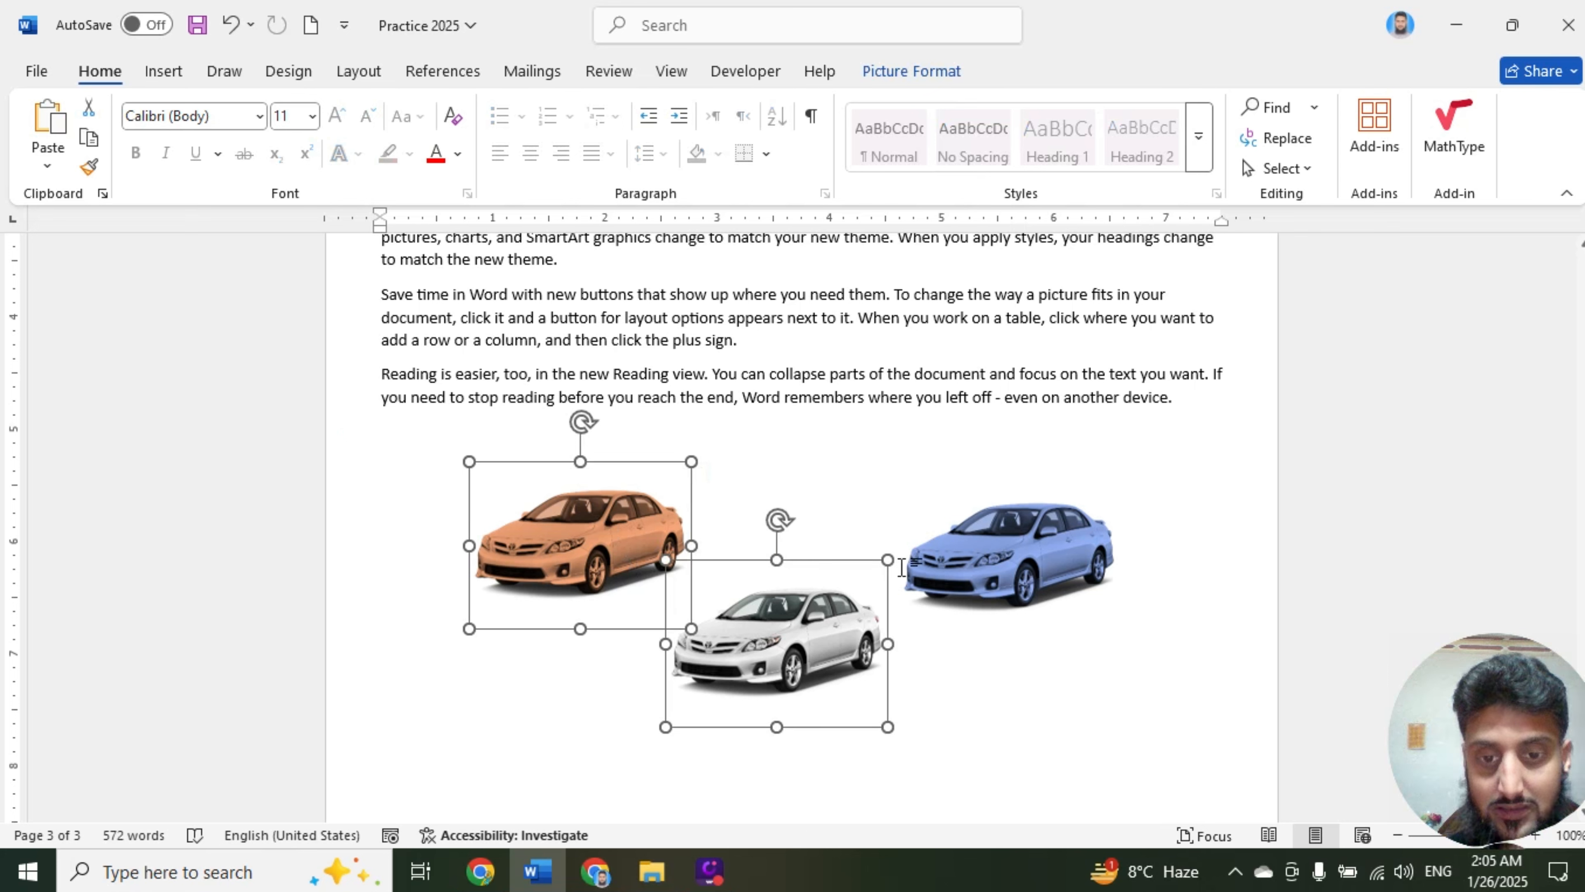
pyautogui.keyDown('ctrl'); pyautogui.click(971, 538); pyautogui.keyUp('ctrl')
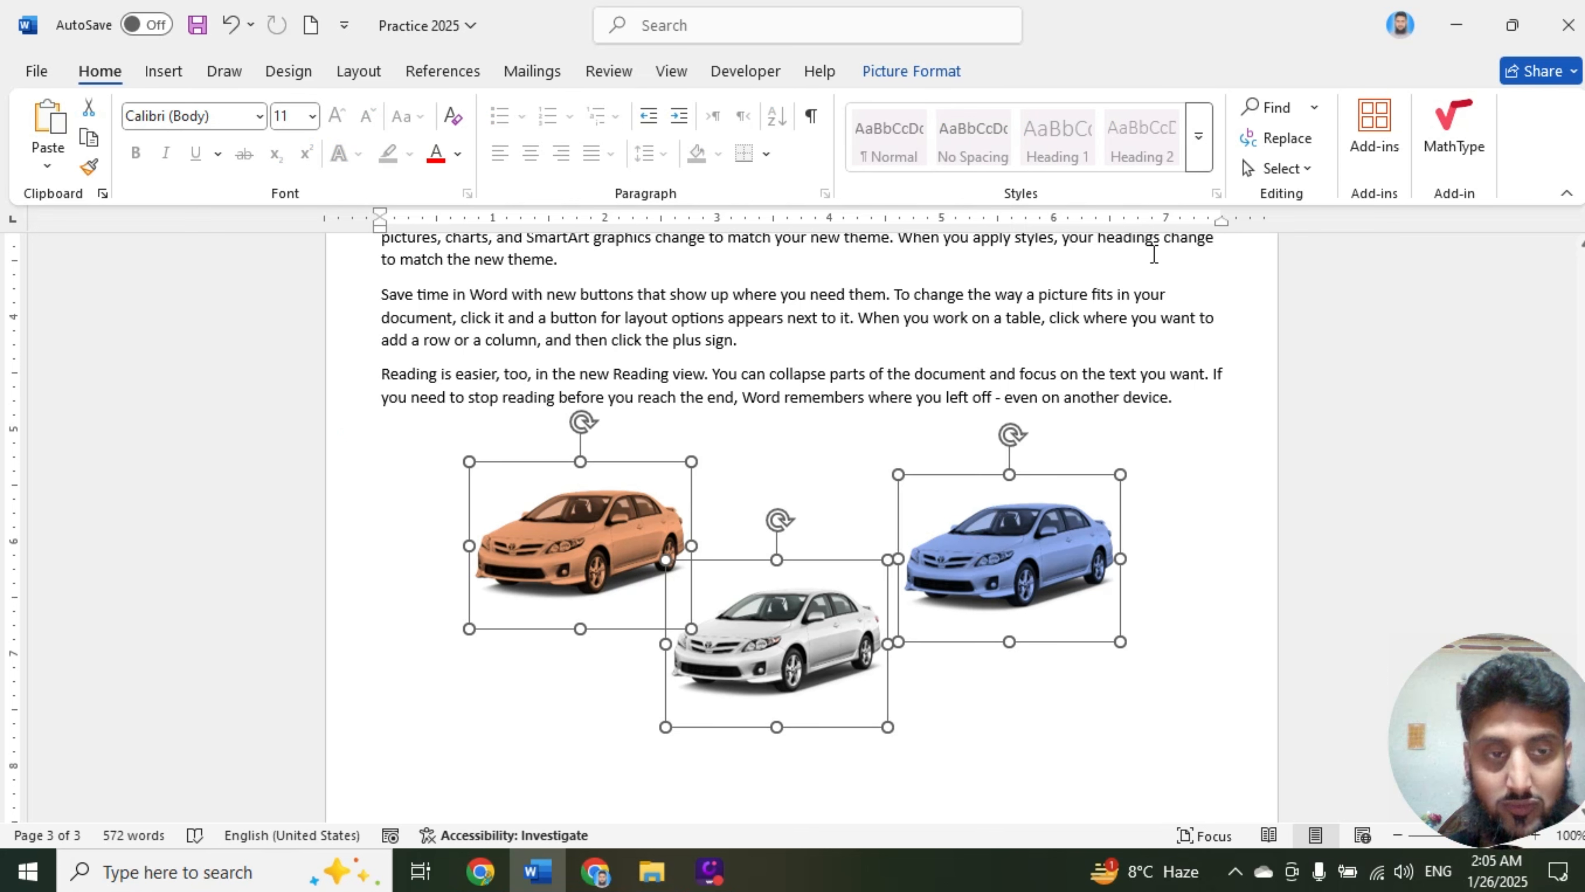
pyautogui.click(961, 73)
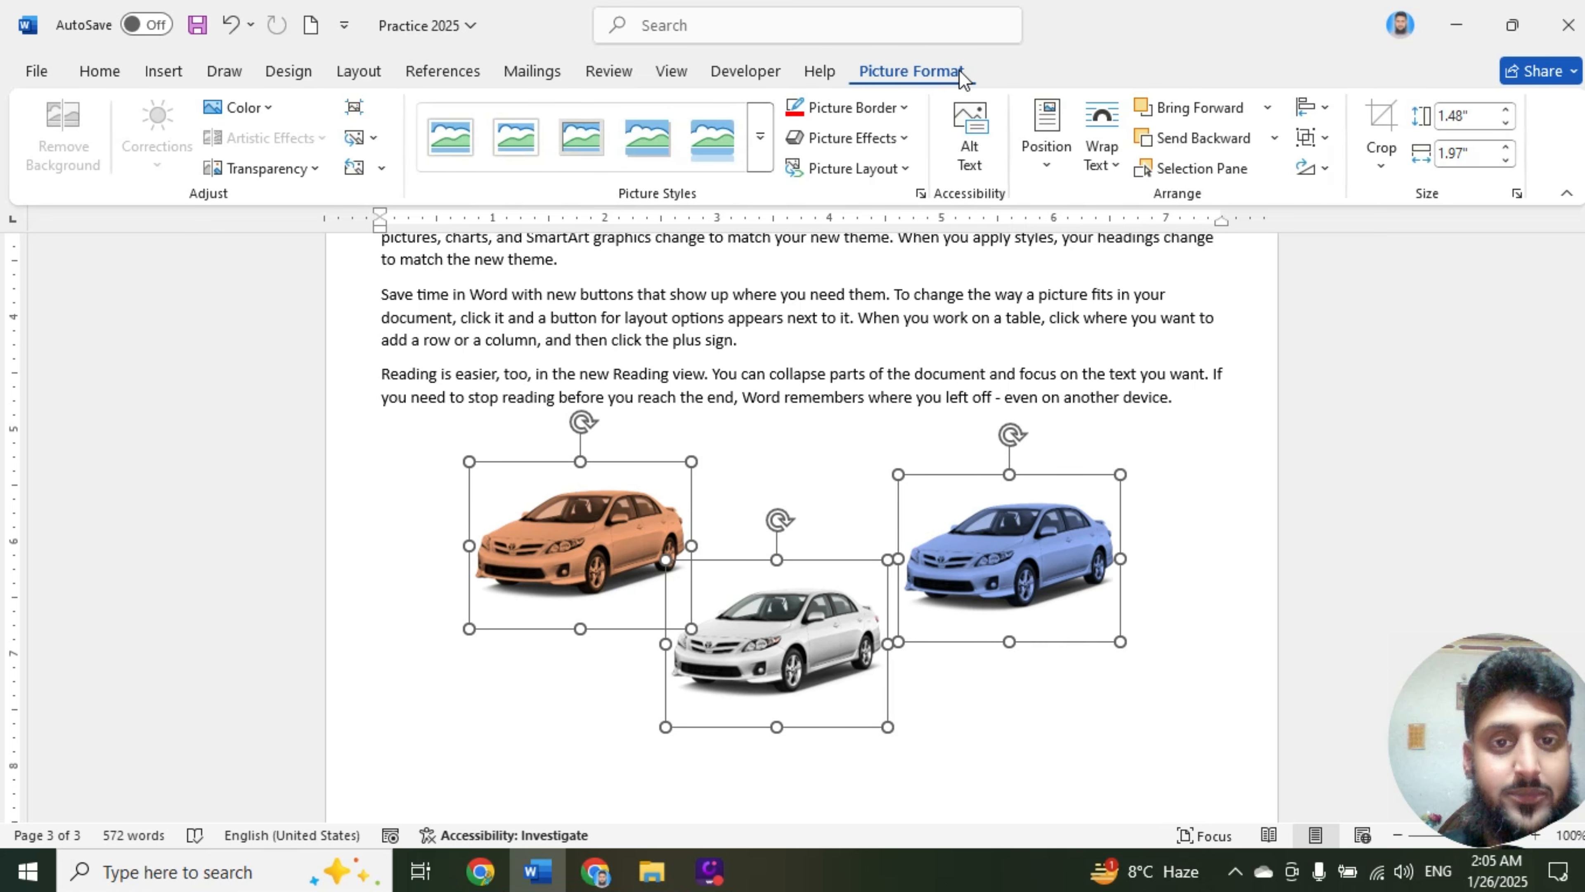
# Try Align Left, Align Center and Align Right on the three selected car pictures, undoing each alignment
pyautogui.click(1324, 110)
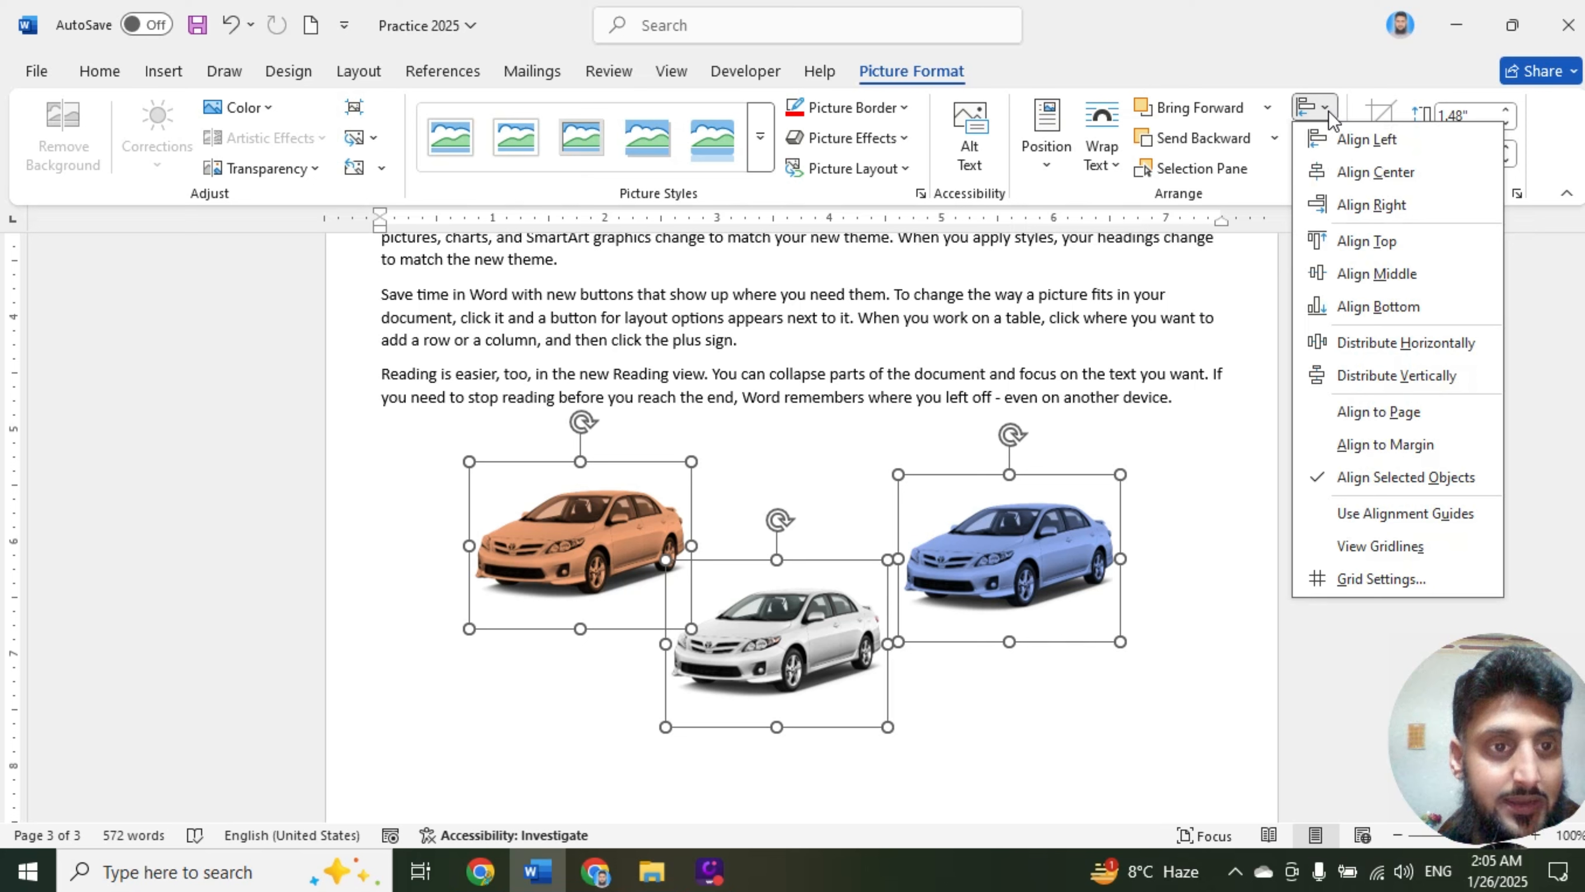
pyautogui.click(1348, 140)
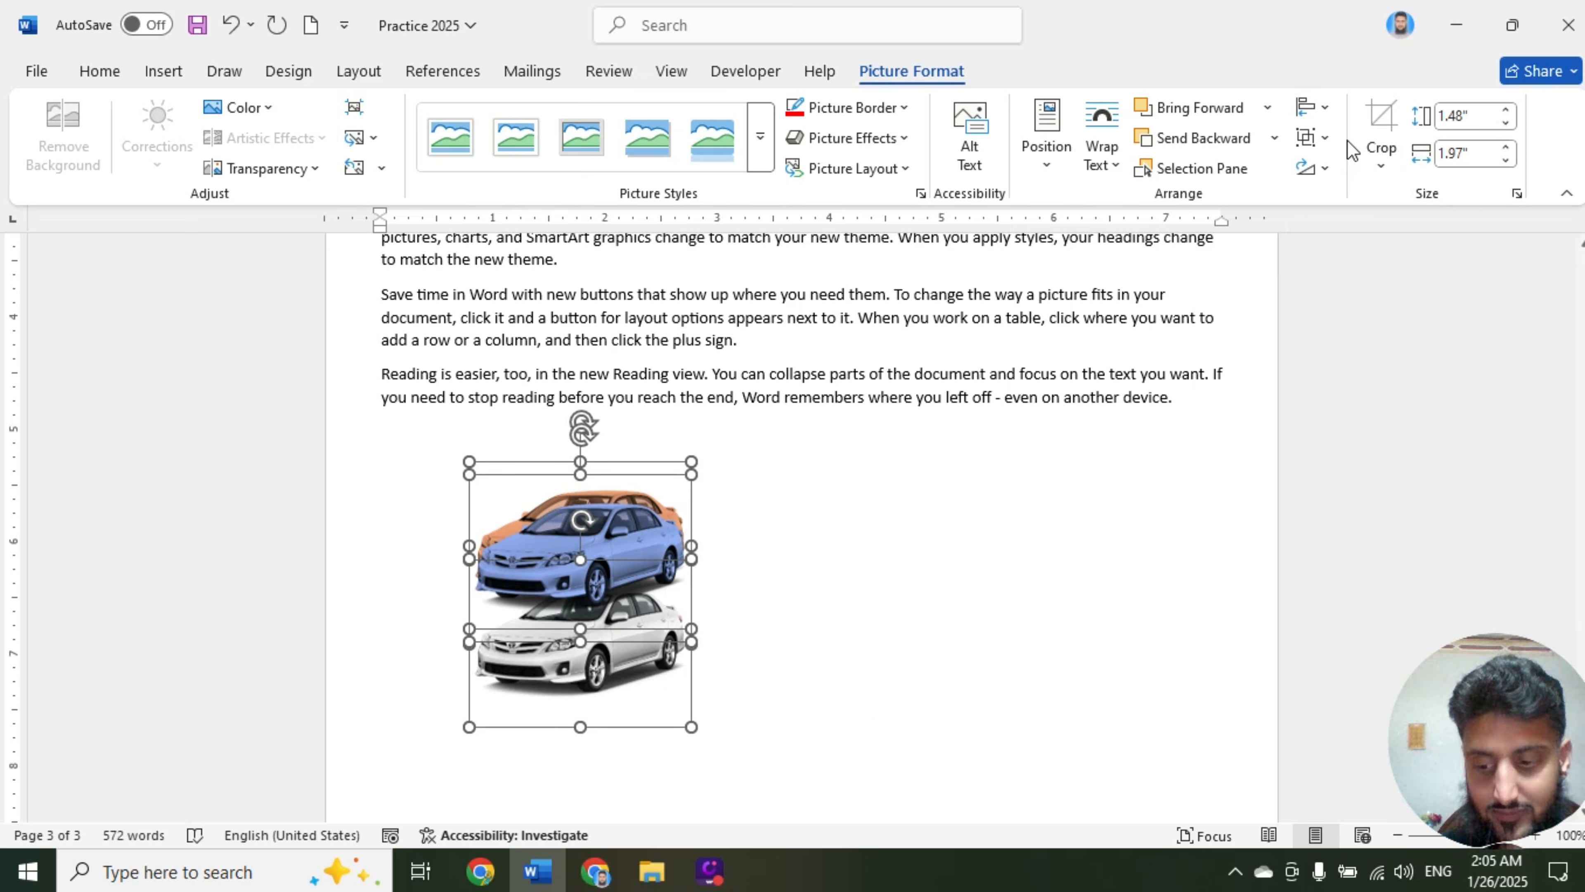
pyautogui.hotkey('ctrl', 'z')
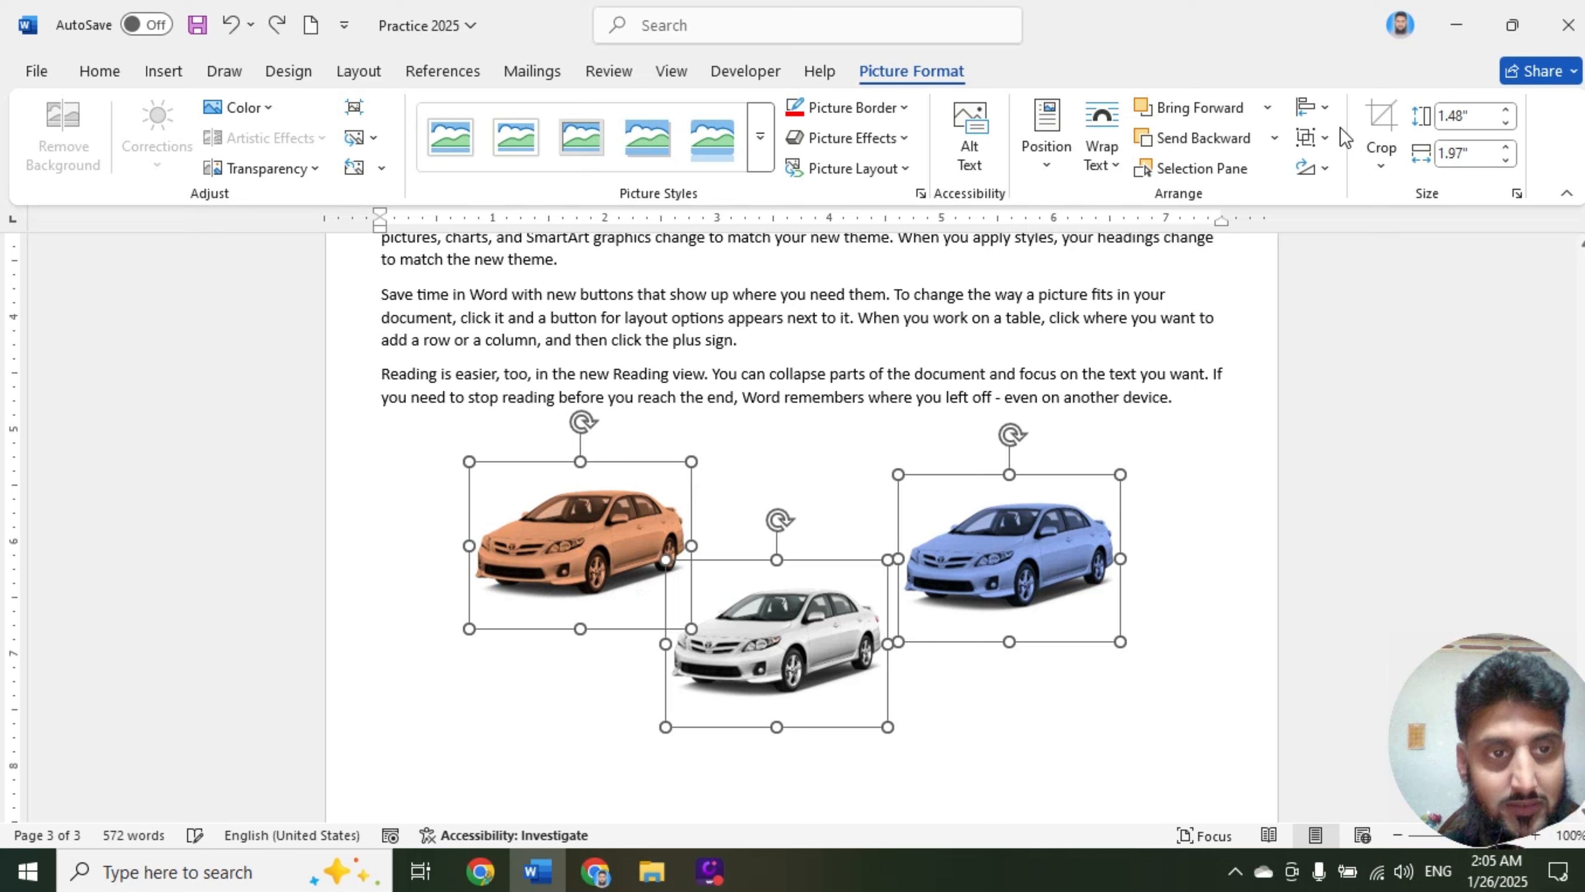
pyautogui.click(1317, 108)
pyautogui.click(1329, 171)
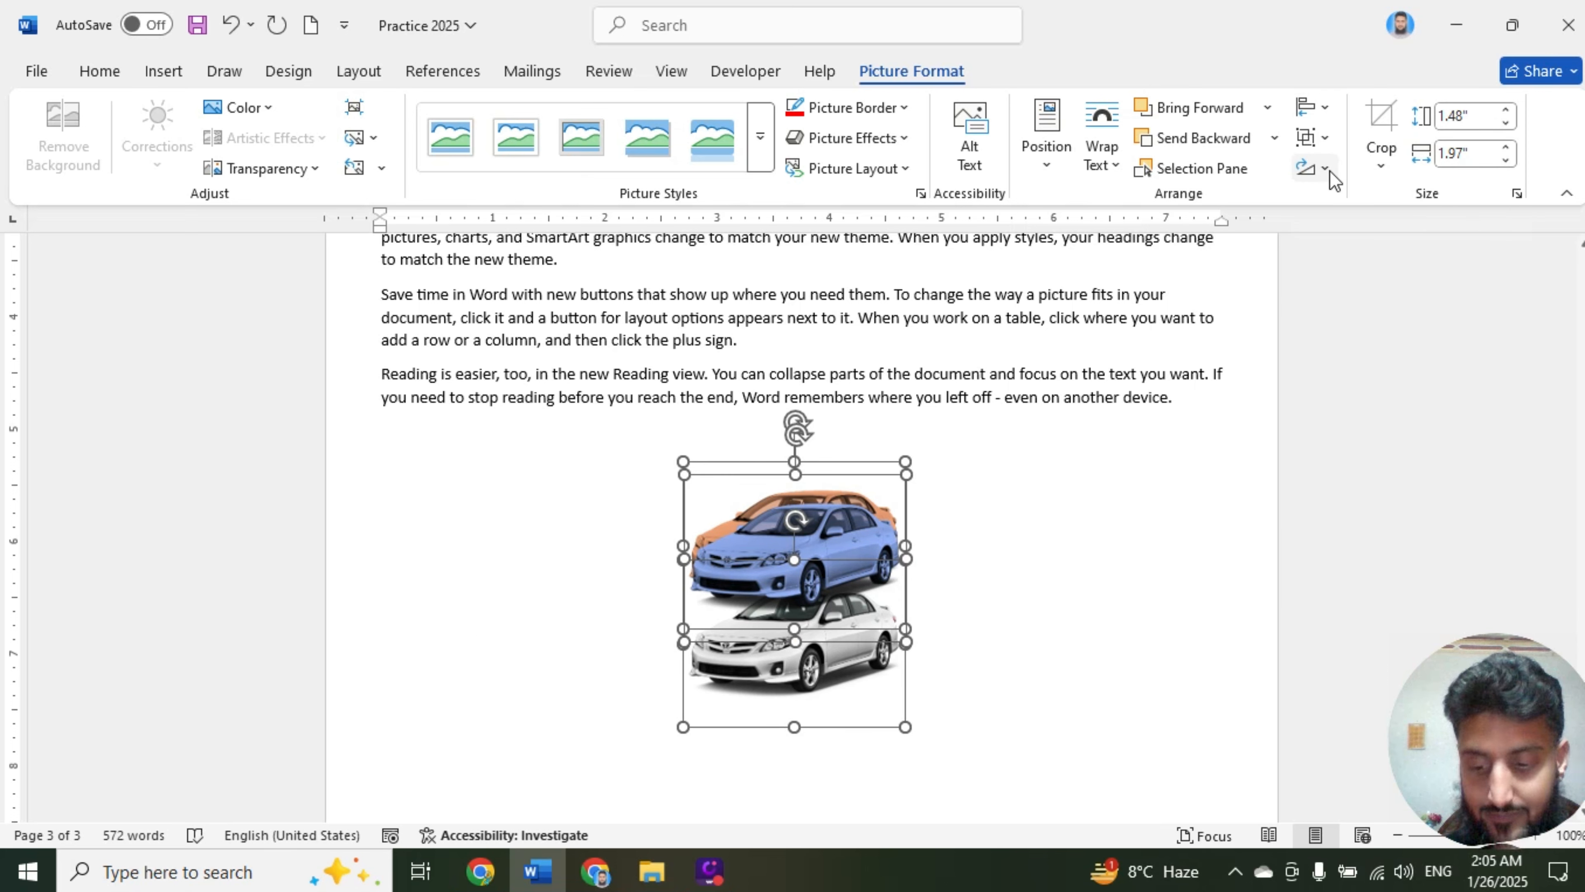
pyautogui.hotkey('ctrl', 'z')
pyautogui.click(1327, 110)
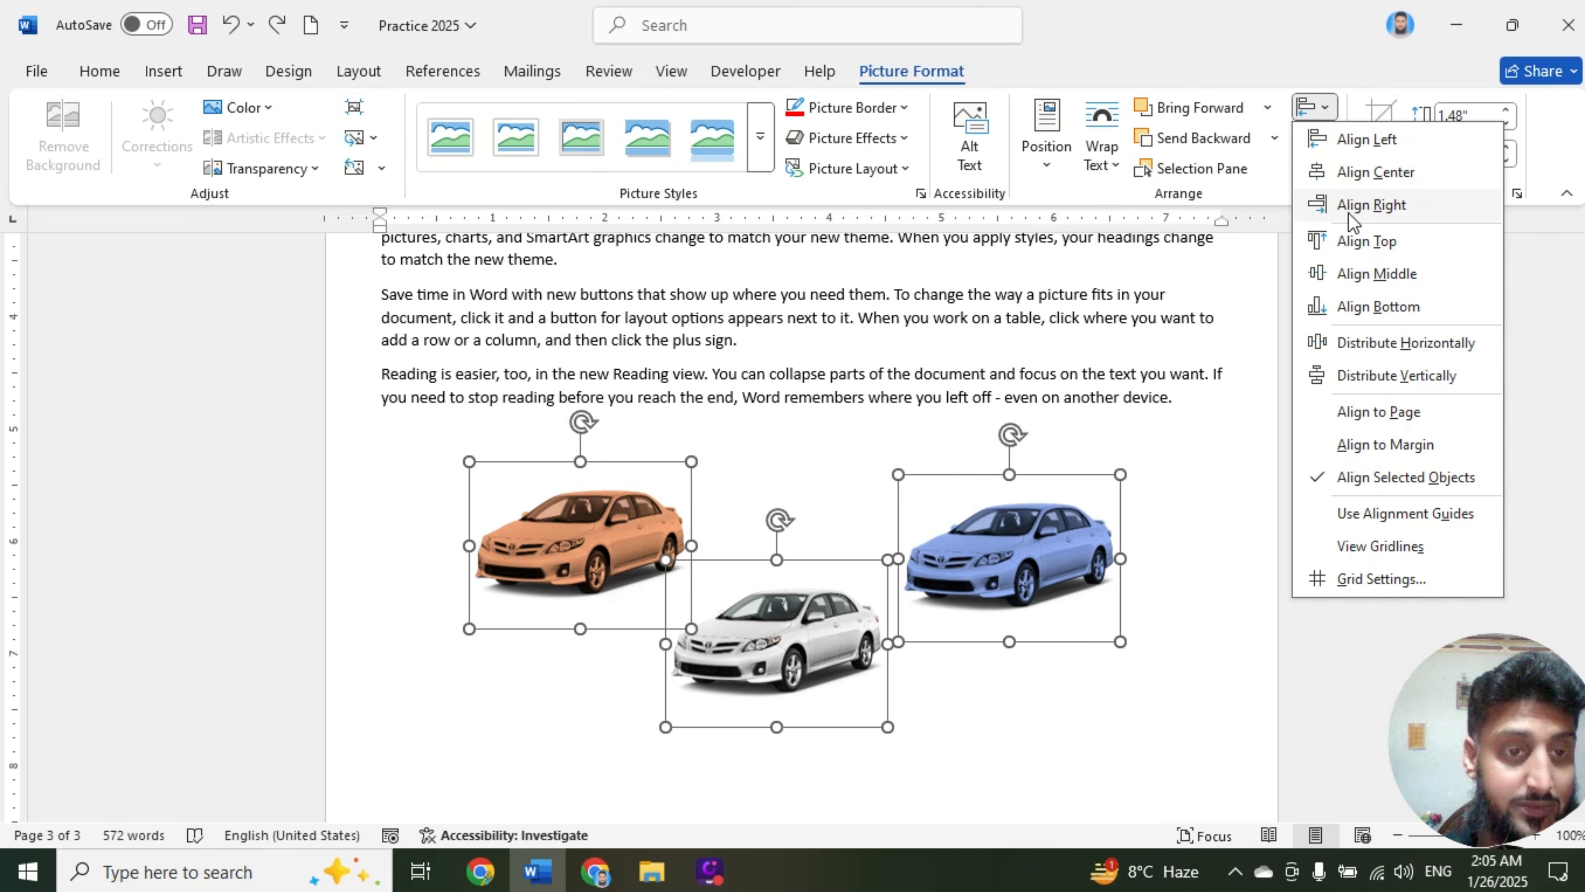
pyautogui.click(1350, 205)
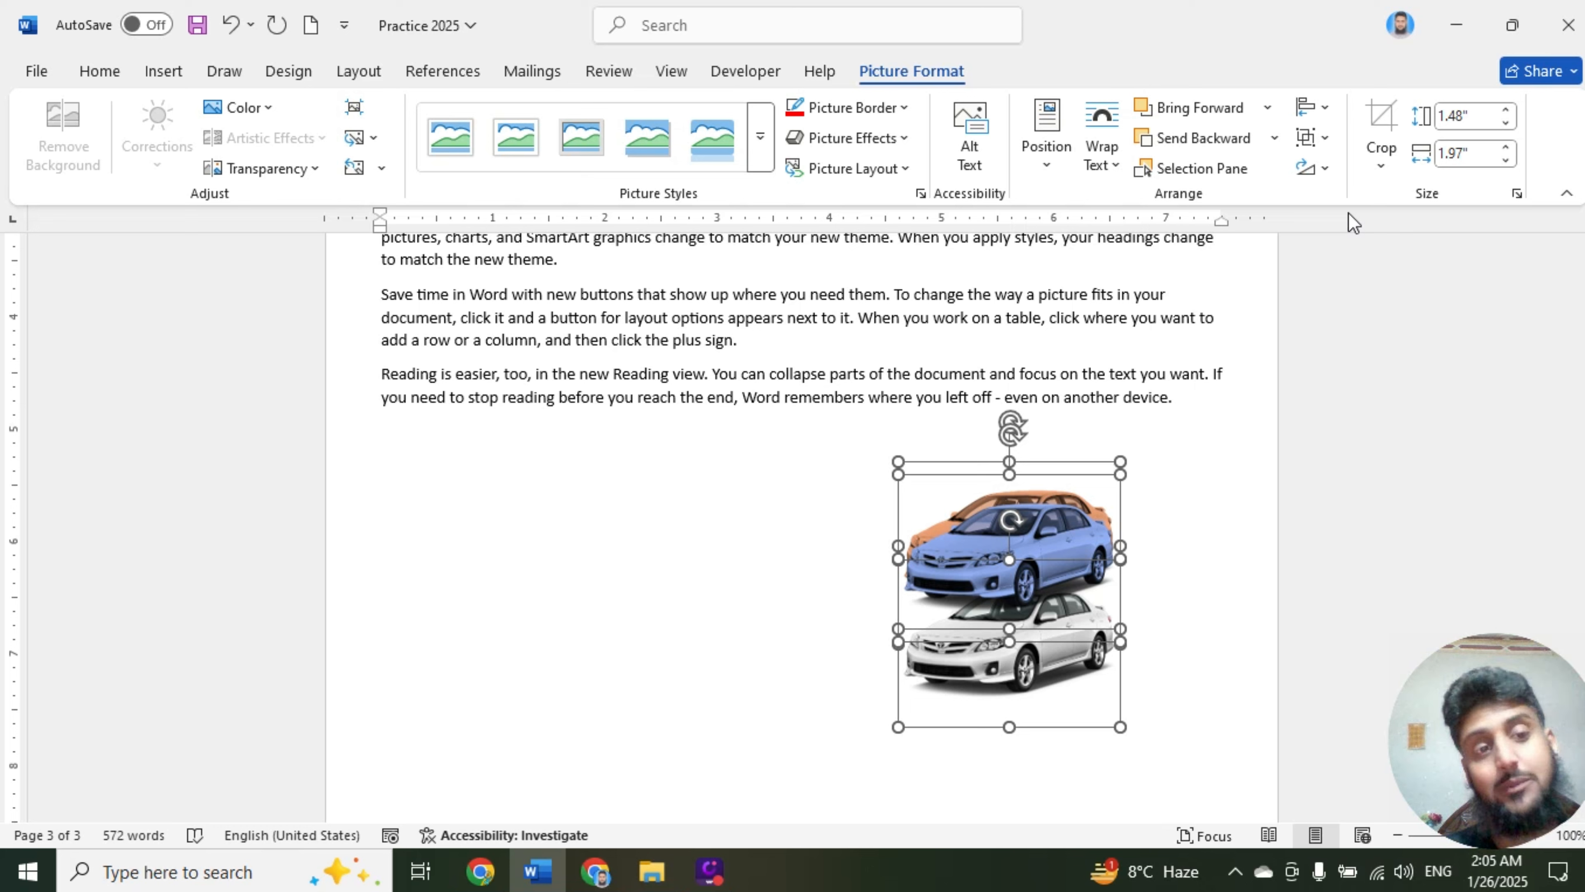
pyautogui.hotkey('ctrl', 'z')
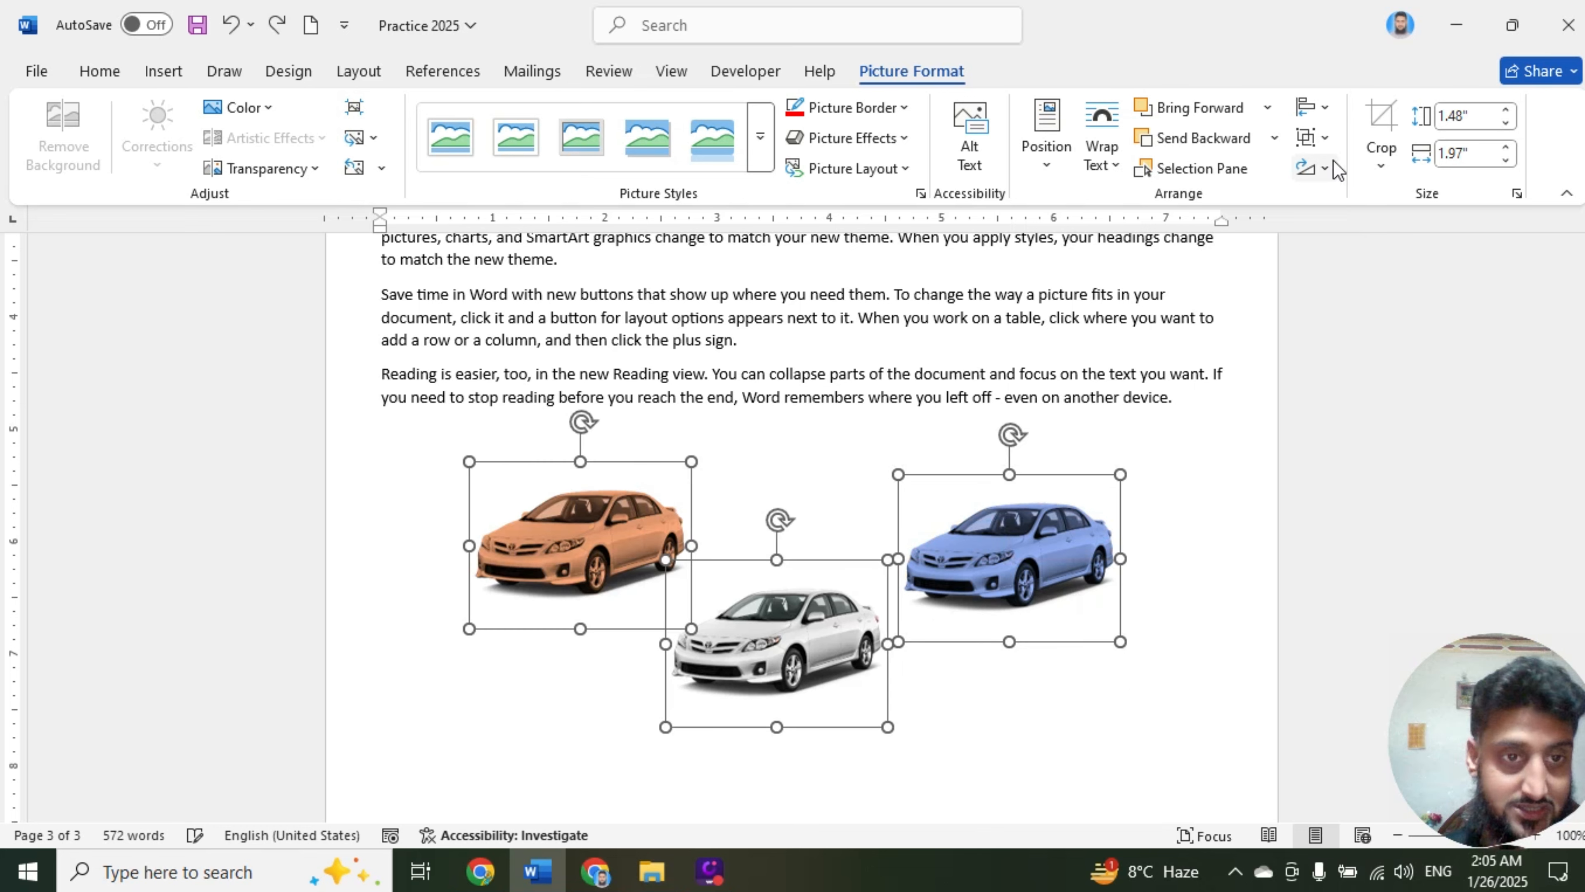
# Try Align Top and Align Bottom on the three selected car pictures, undoing each alignment
pyautogui.click(1313, 107)
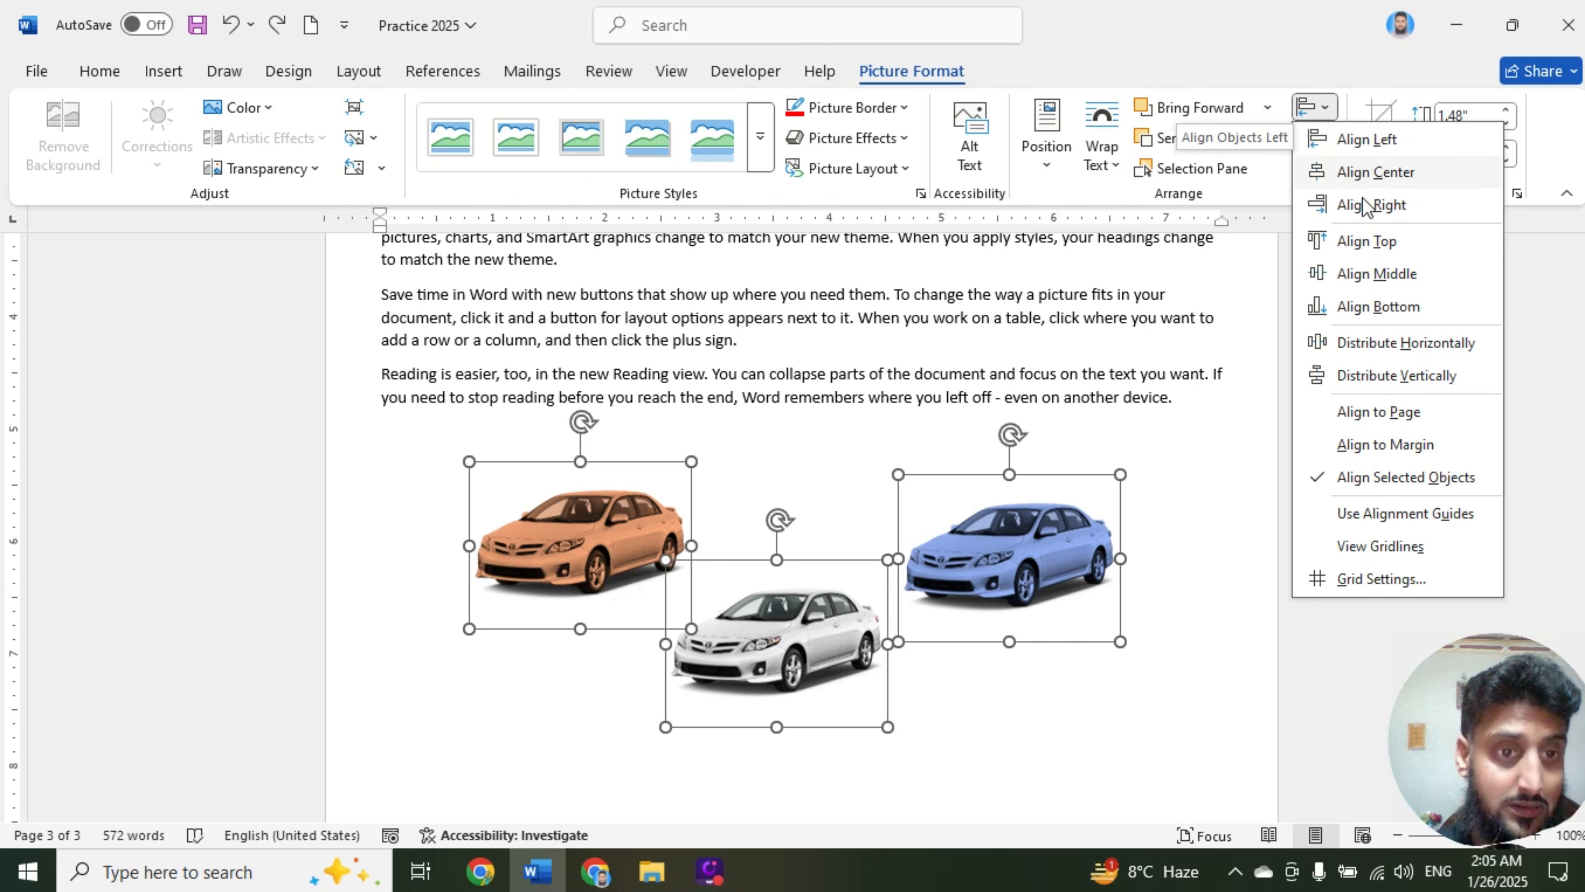
pyautogui.click(1367, 240)
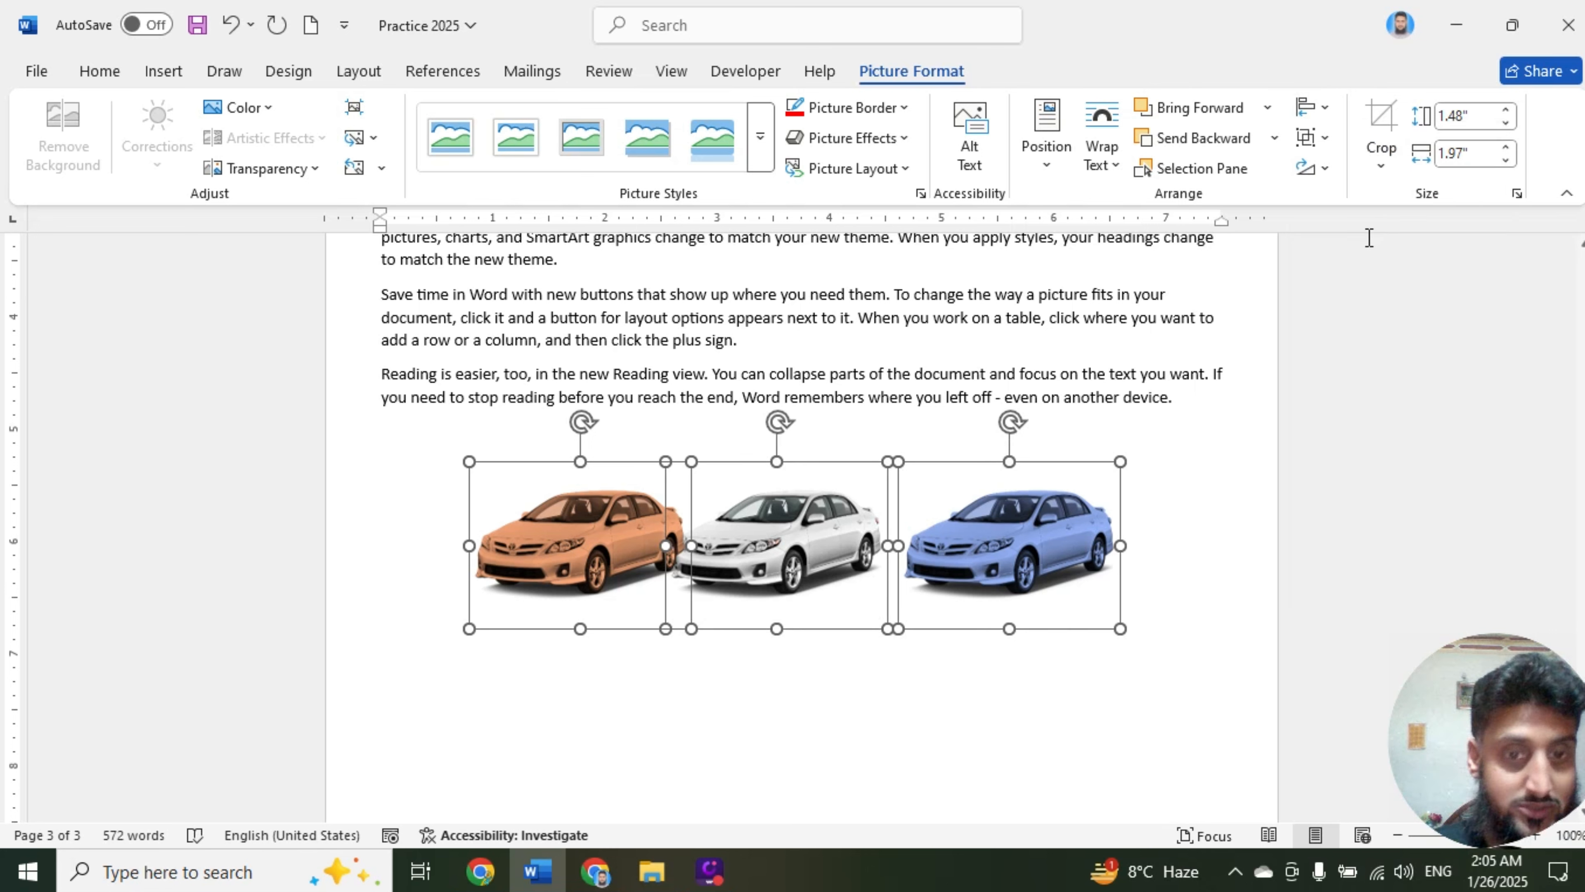
pyautogui.hotkey('ctrl', 'z')
pyautogui.click(1320, 113)
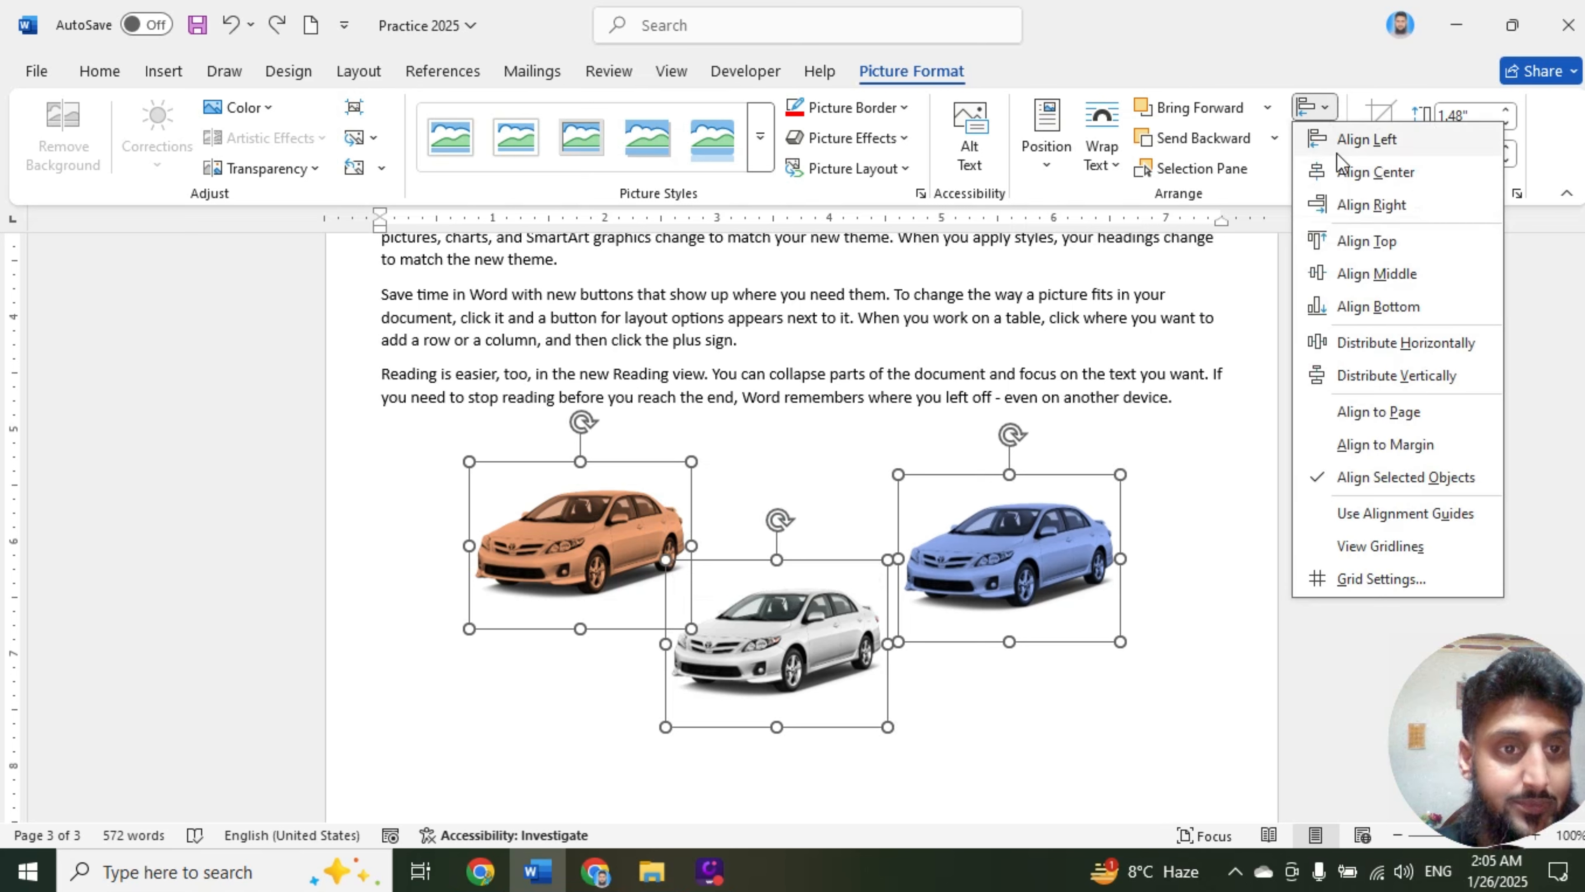
pyautogui.click(1352, 306)
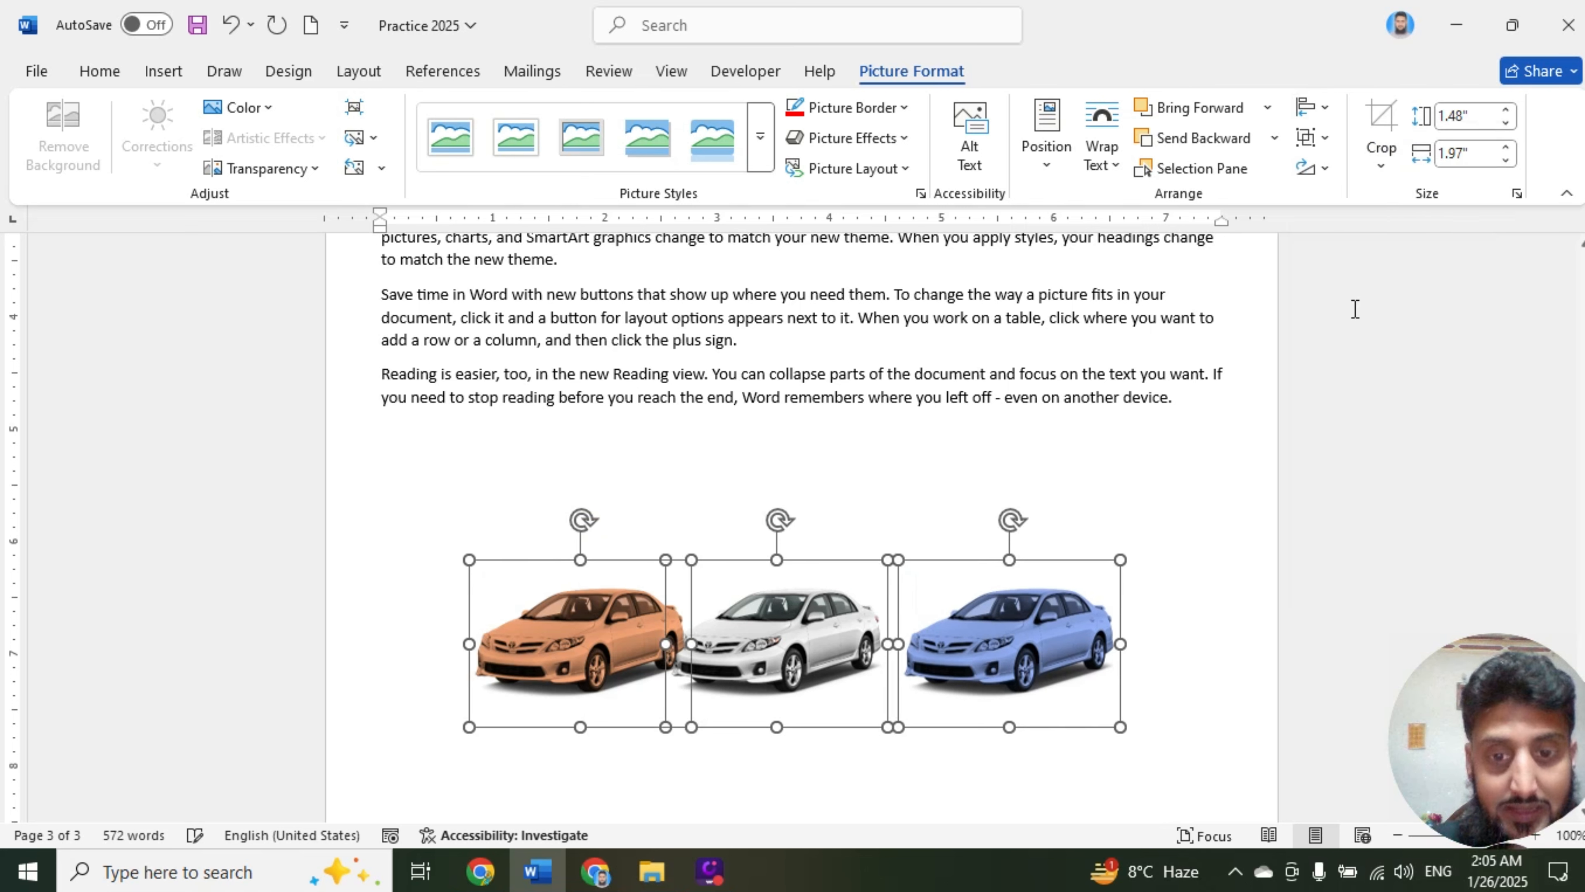
pyautogui.hotkey('ctrl', 'z')
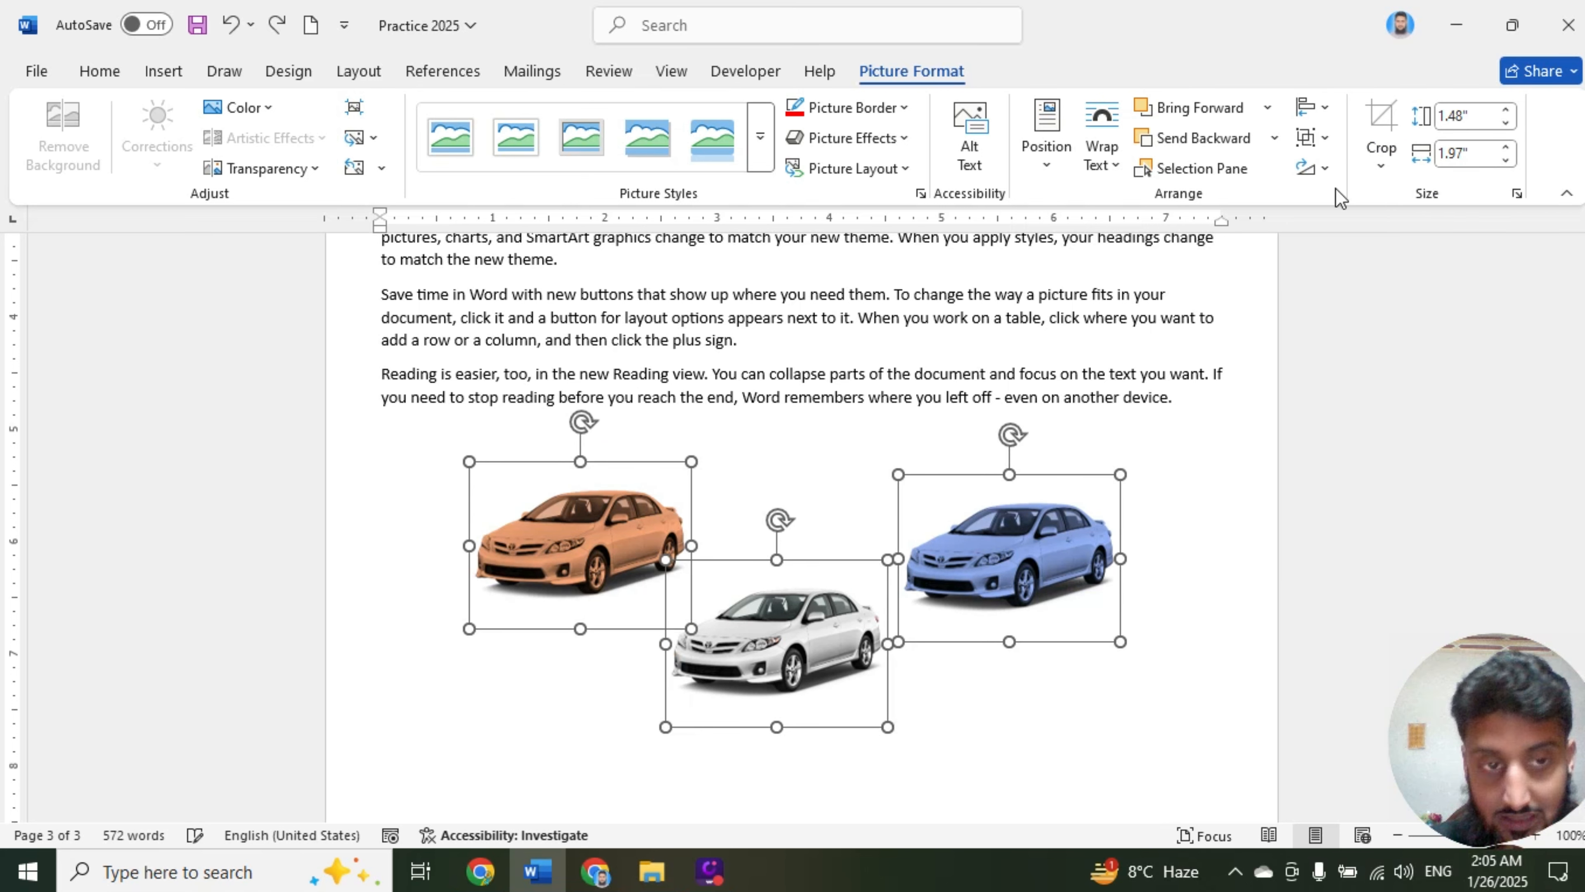
# Align the three selected car pictures to their middle and distribute them horizontally
pyautogui.click(1330, 114)
pyautogui.click(1361, 274)
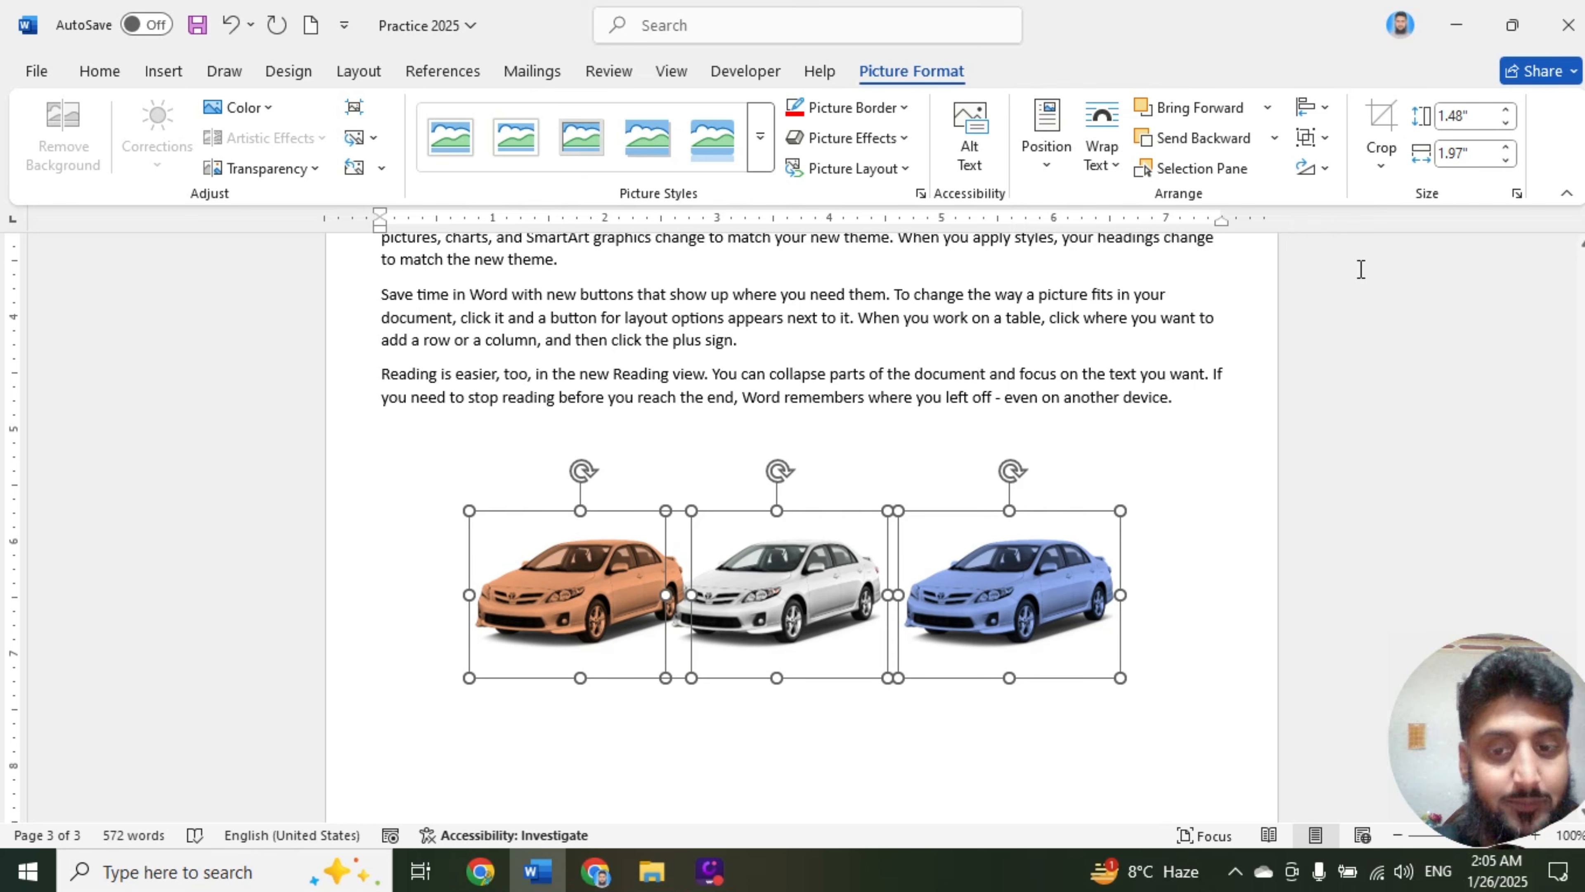
pyautogui.click(1327, 112)
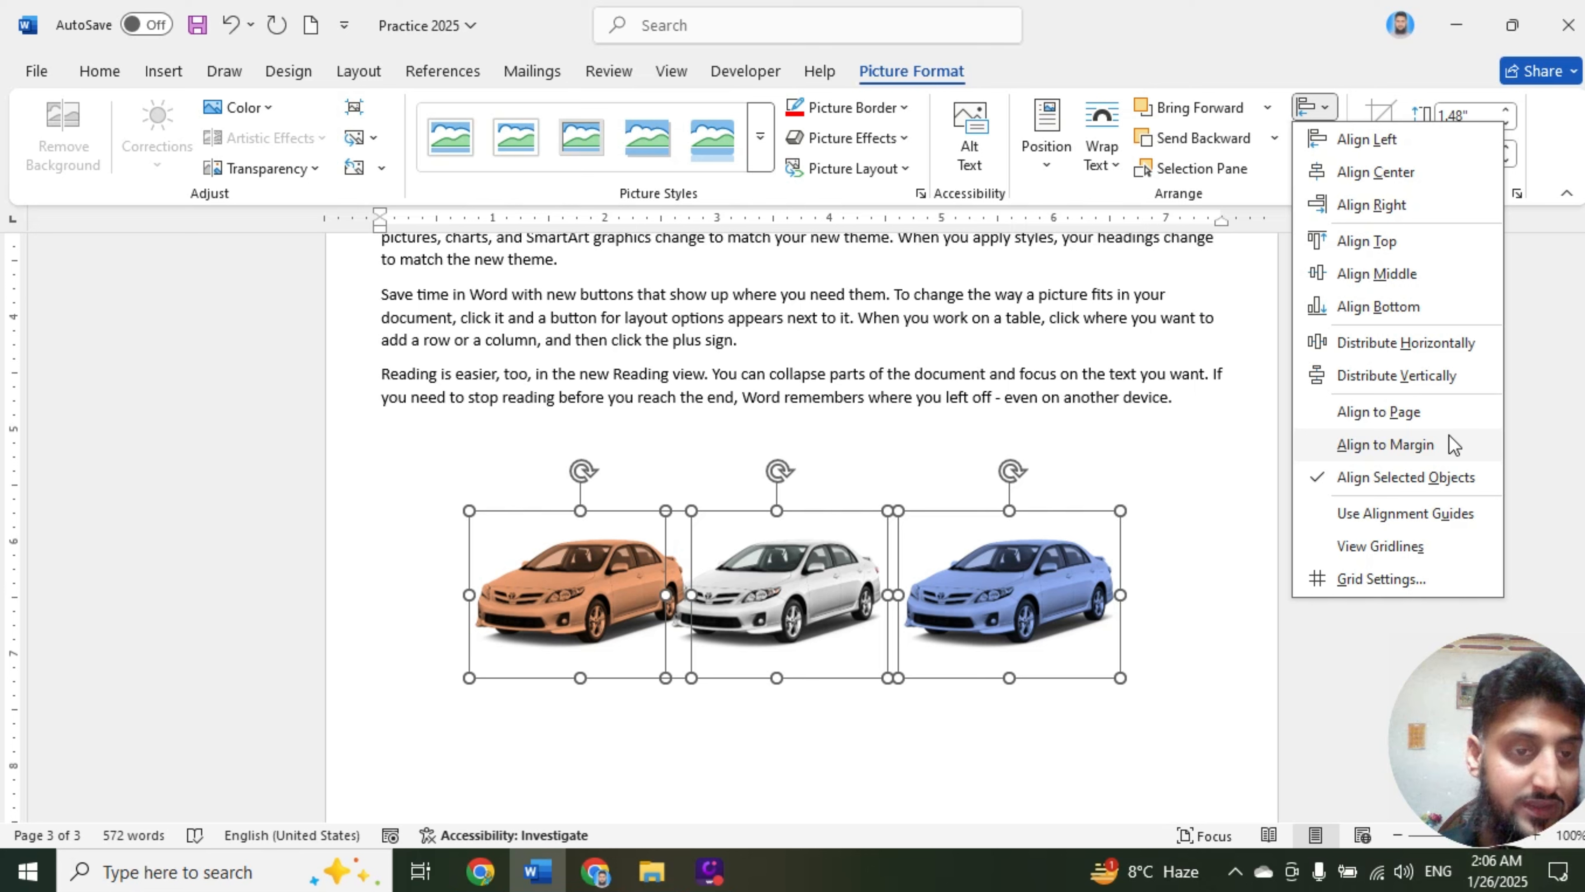
pyautogui.click(1406, 342)
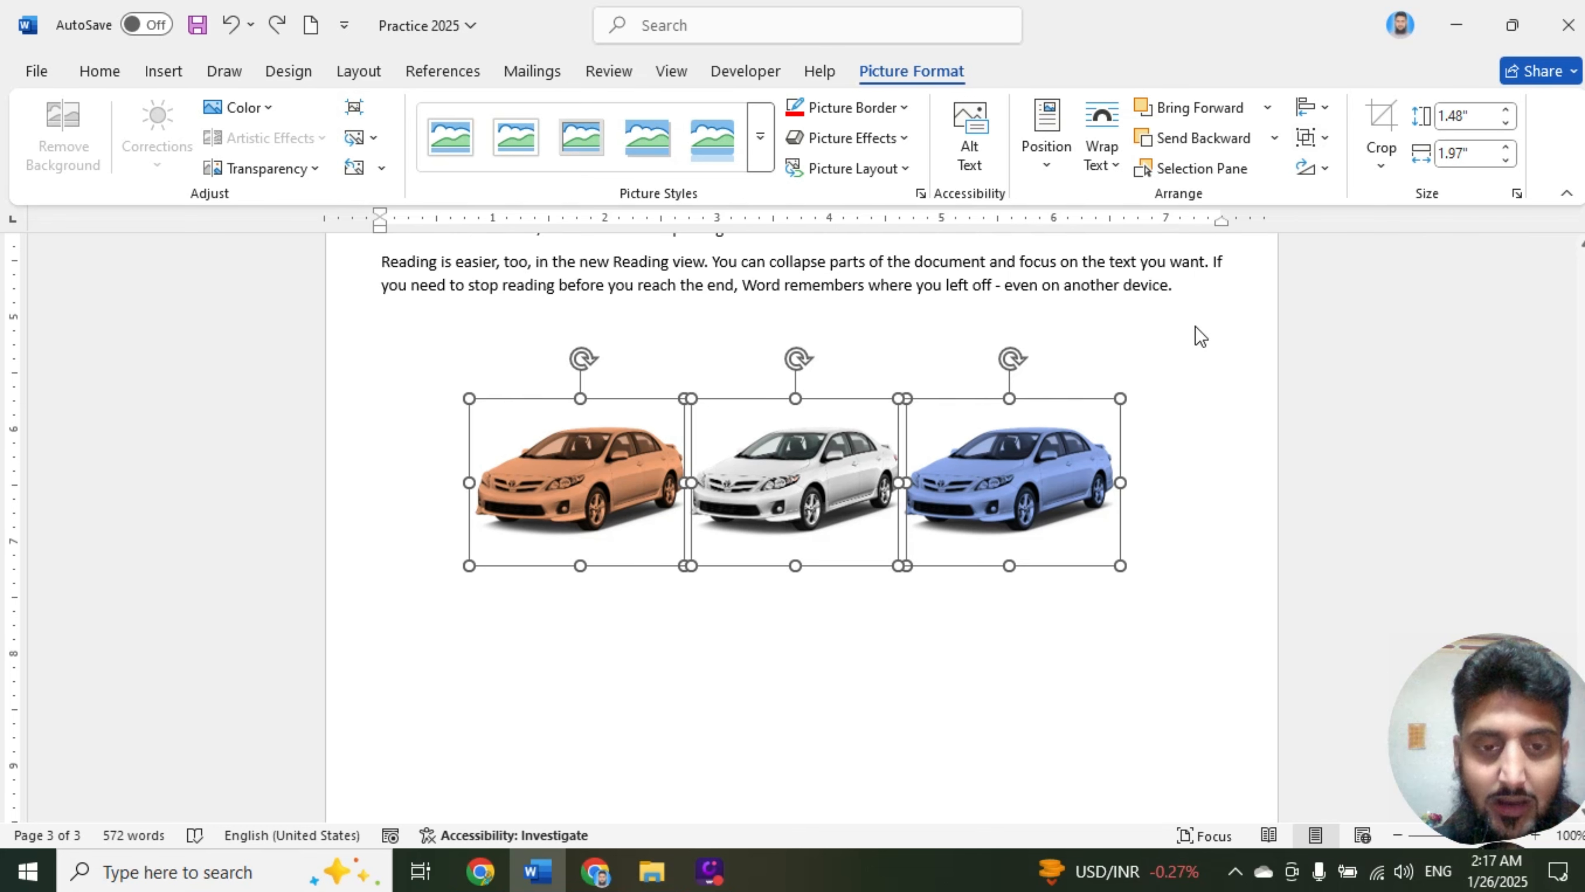
# Rearrange the car pictures into a rough column below the text, with orange at the top, white beneath it and blue at the bottom
pyautogui.click(1314, 107)
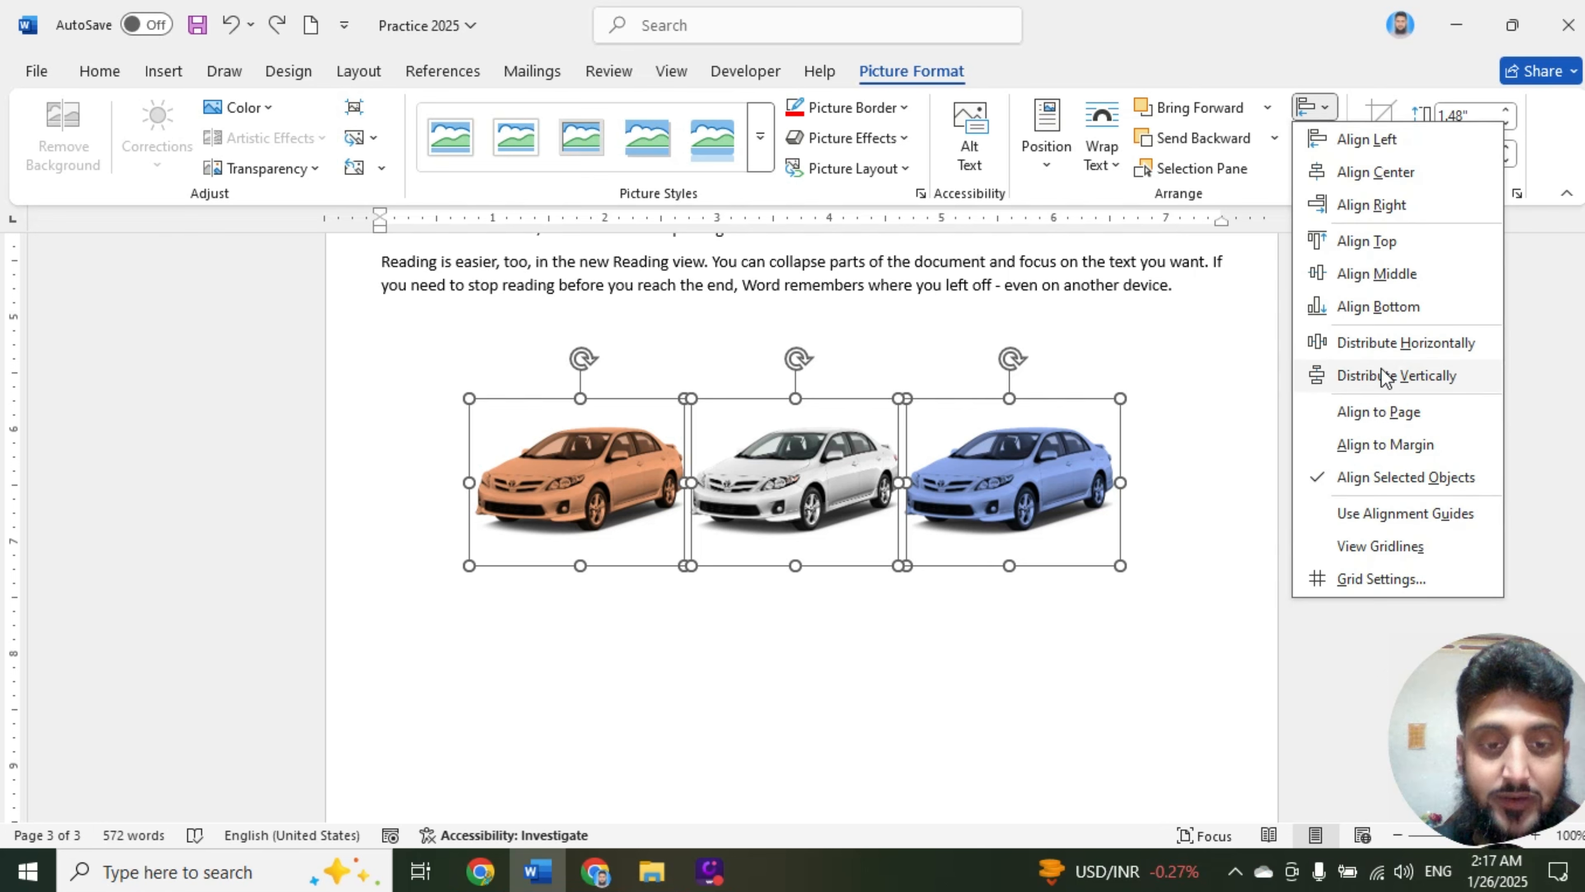
pyautogui.click(1208, 383)
pyautogui.click(817, 631)
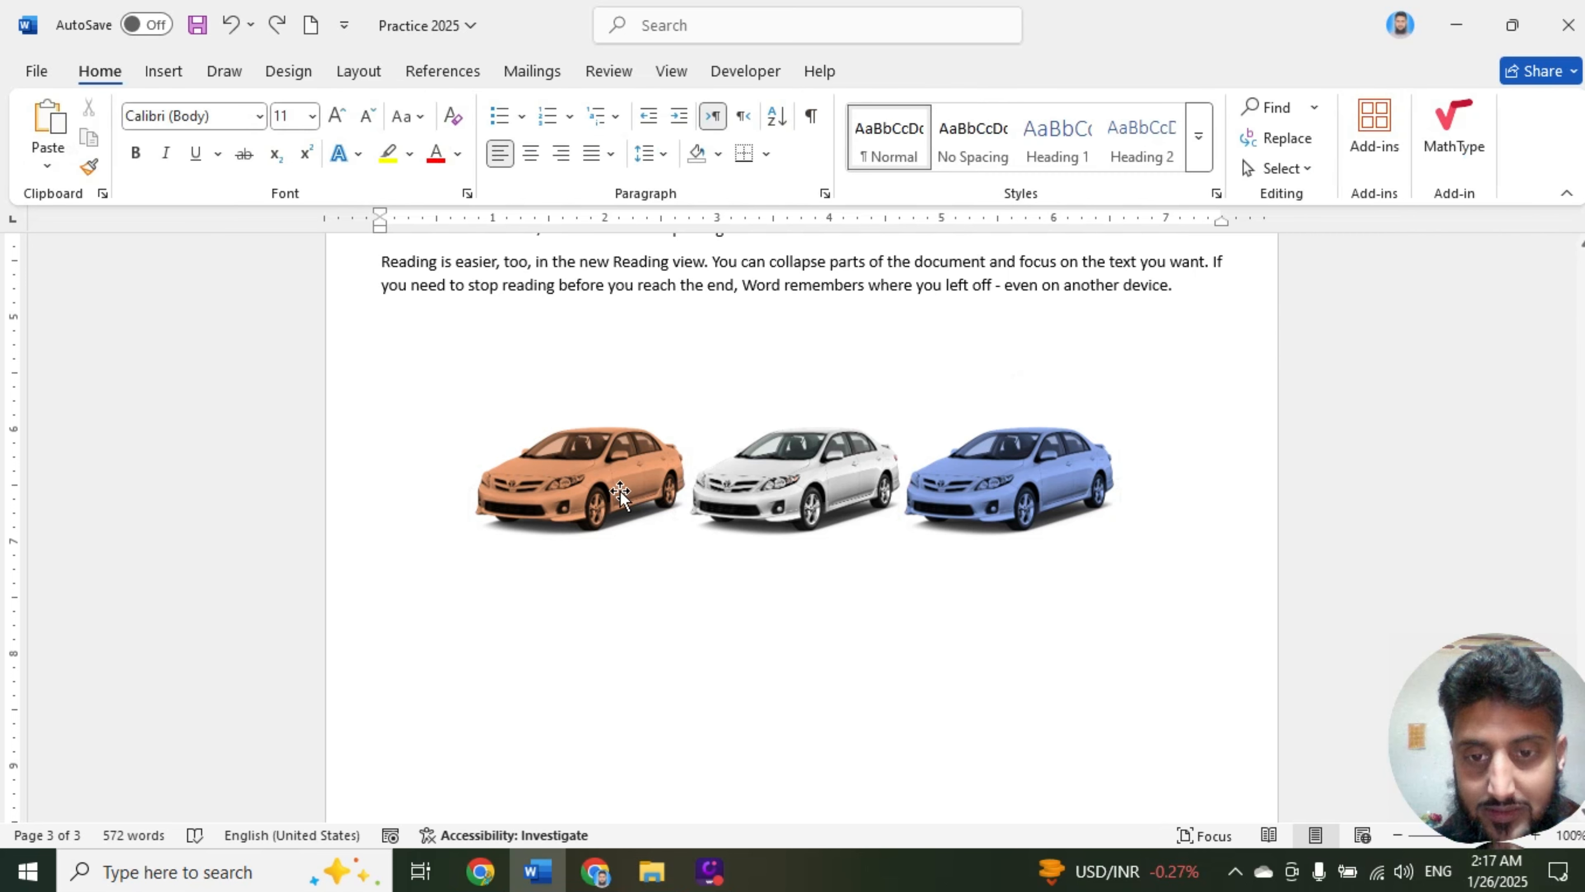
pyautogui.moveTo(626, 469); pyautogui.dragTo(761, 375)
pyautogui.moveTo(790, 497); pyautogui.dragTo(710, 547)
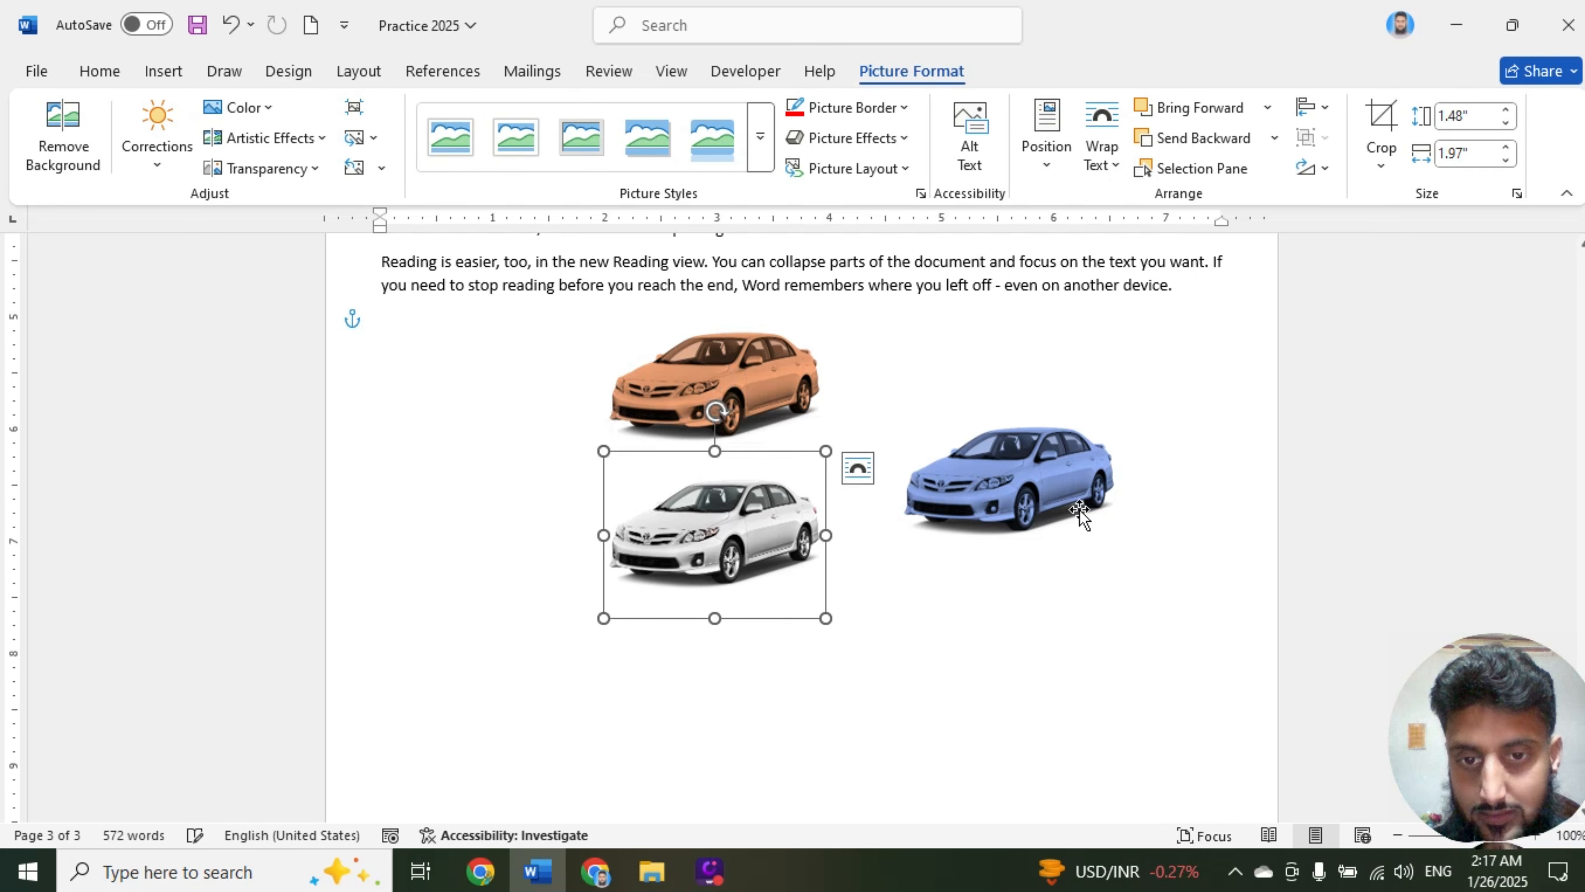
pyautogui.moveTo(1039, 503); pyautogui.dragTo(731, 779)
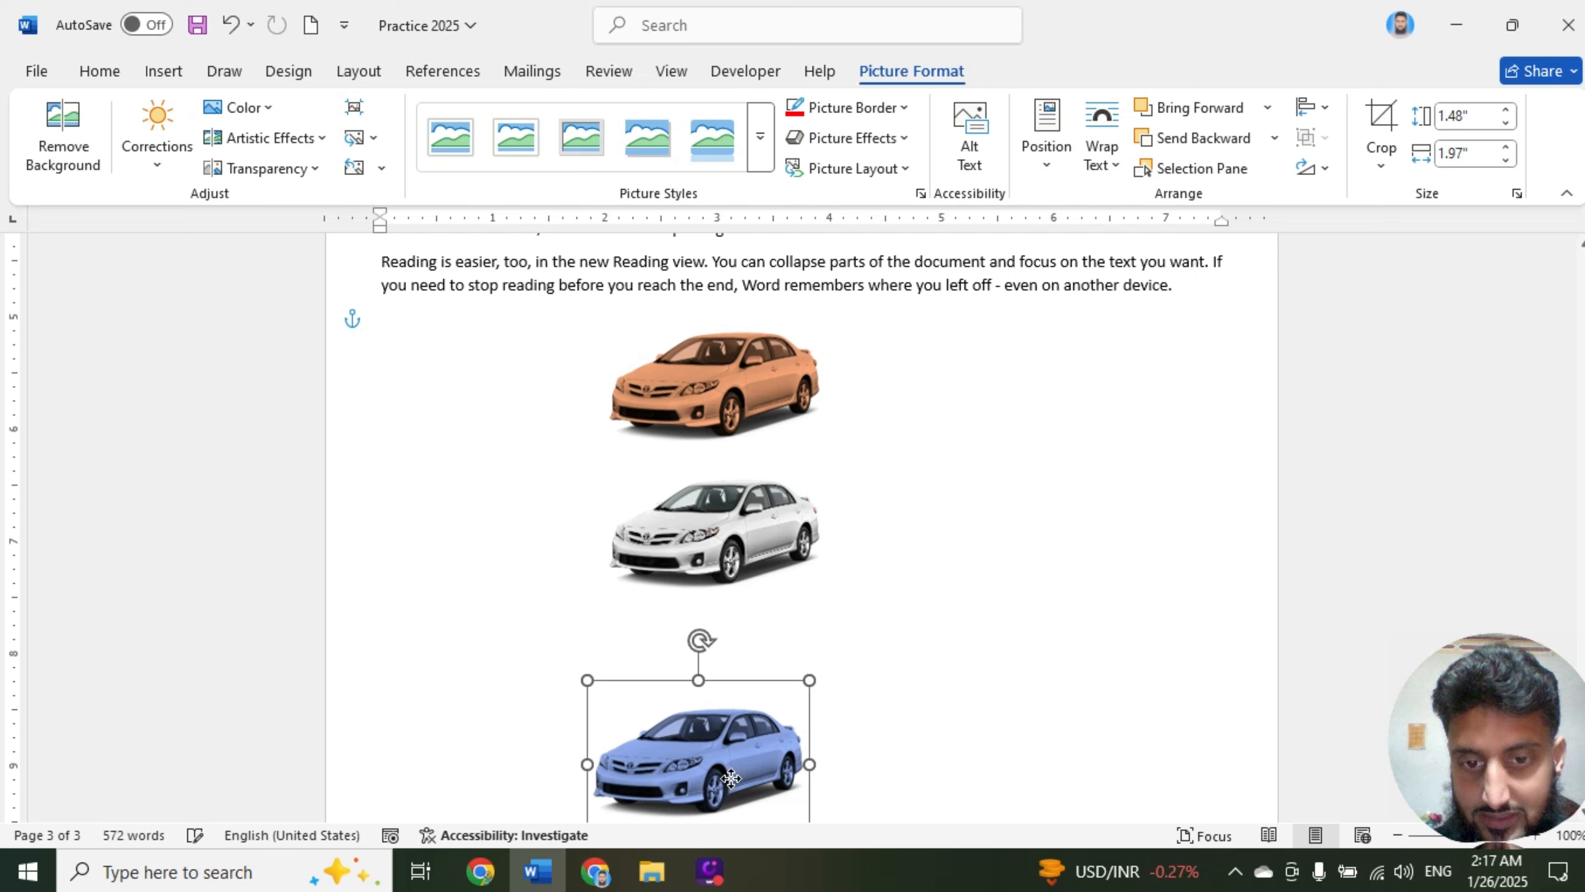
# Select all three stacked car pictures and distribute them vertically
pyautogui.keyDown('ctrl'); pyautogui.click(745, 538); pyautogui.keyUp('ctrl')
pyautogui.keyDown('ctrl'); pyautogui.click(733, 413); pyautogui.keyUp('ctrl')
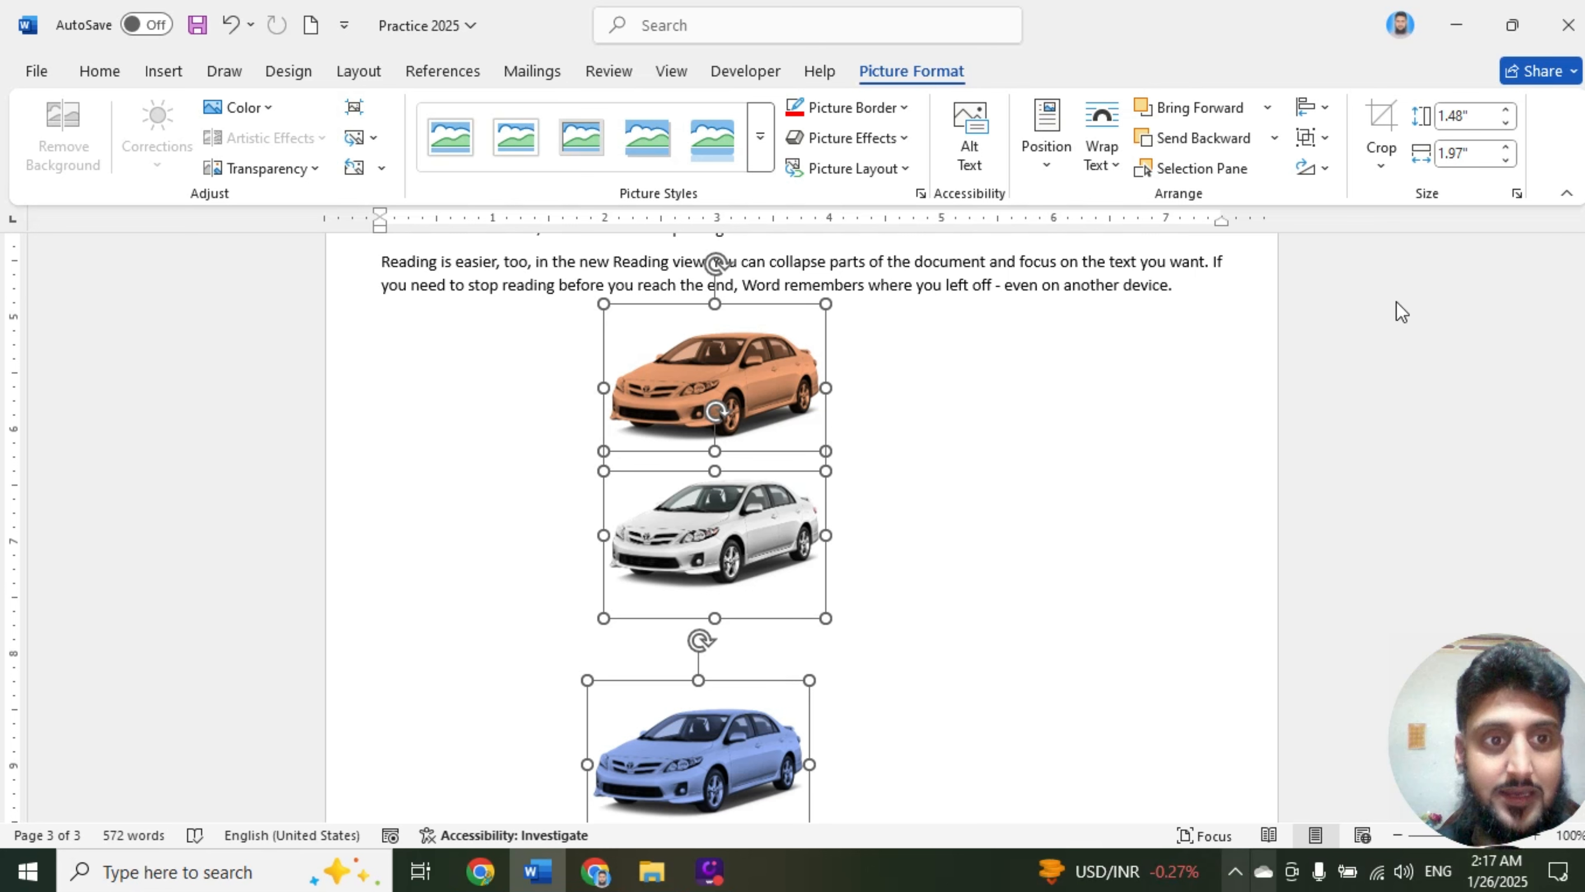
pyautogui.click(1331, 115)
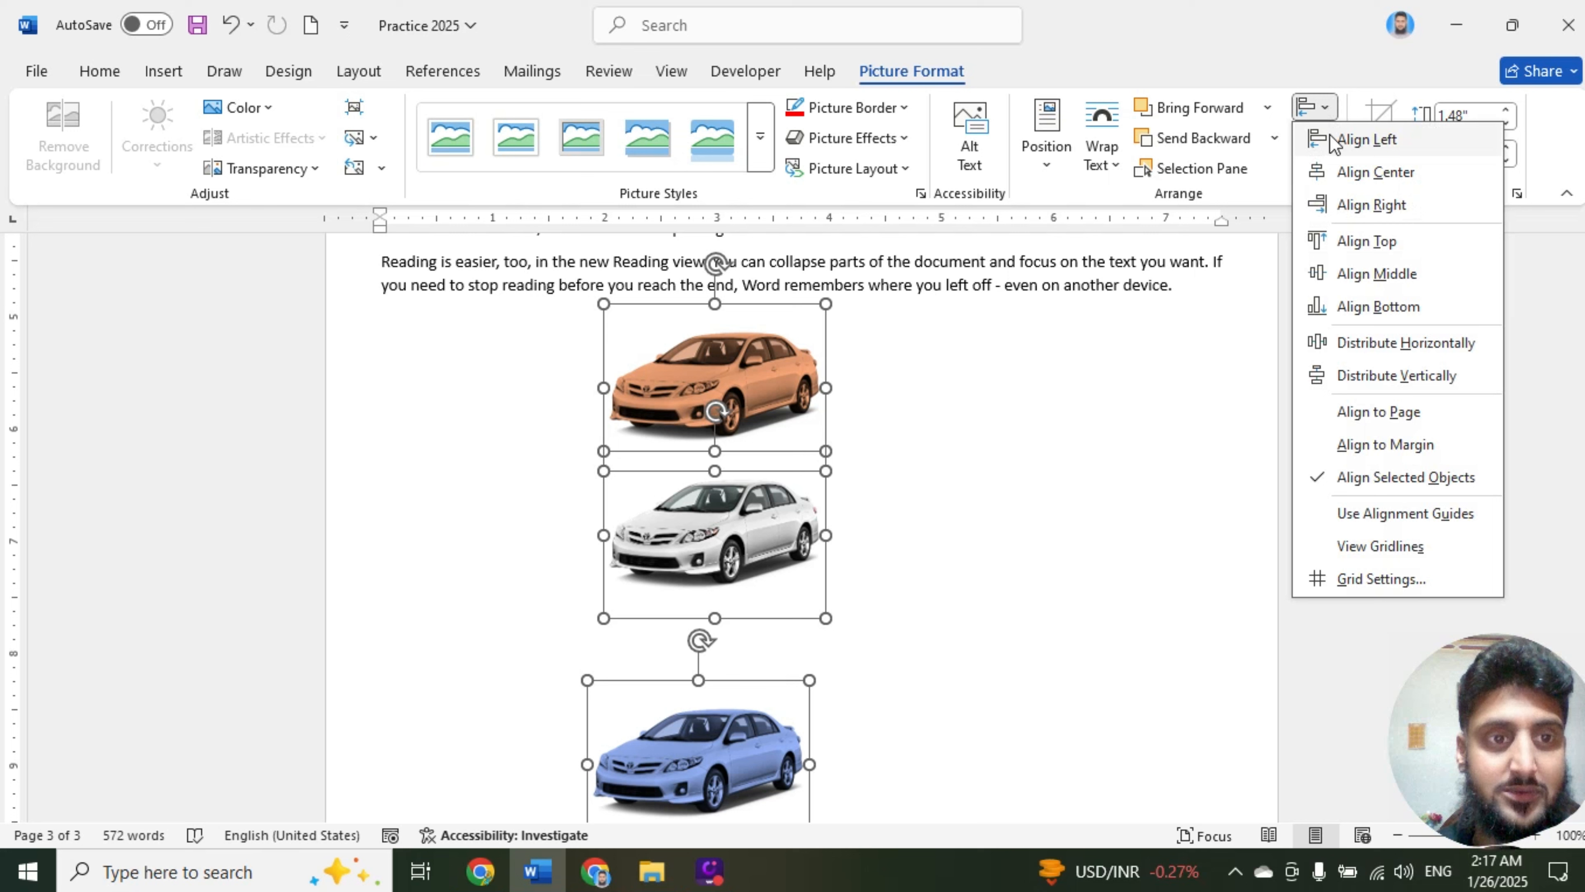
pyautogui.click(1417, 382)
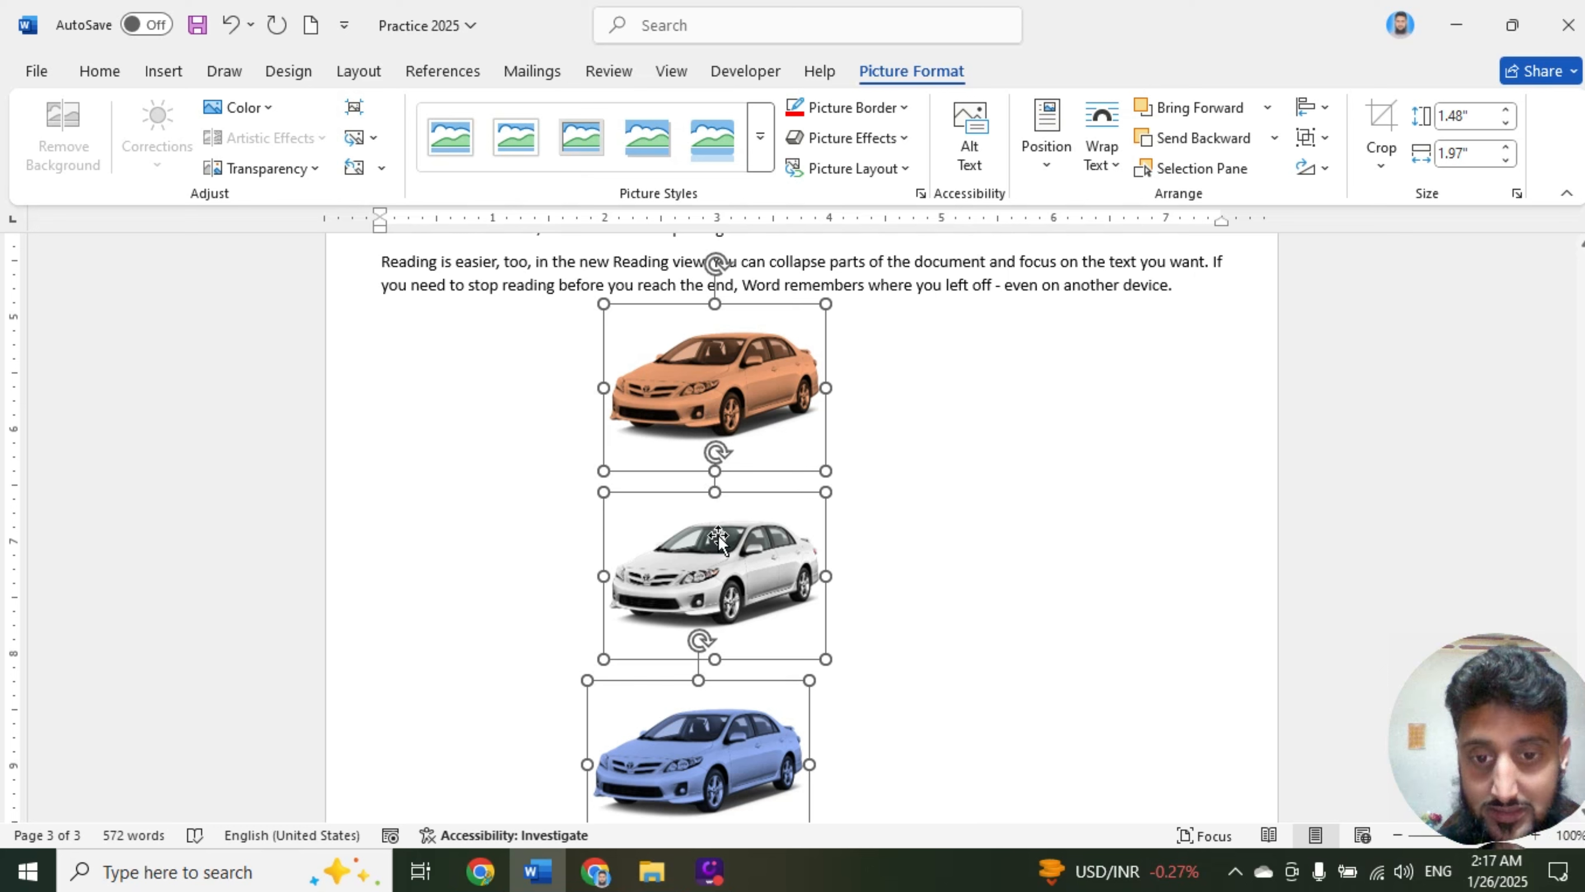
# Align the three stacked car pictures to their common center and shift the whole column slightly right on the page
pyautogui.click(1329, 107)
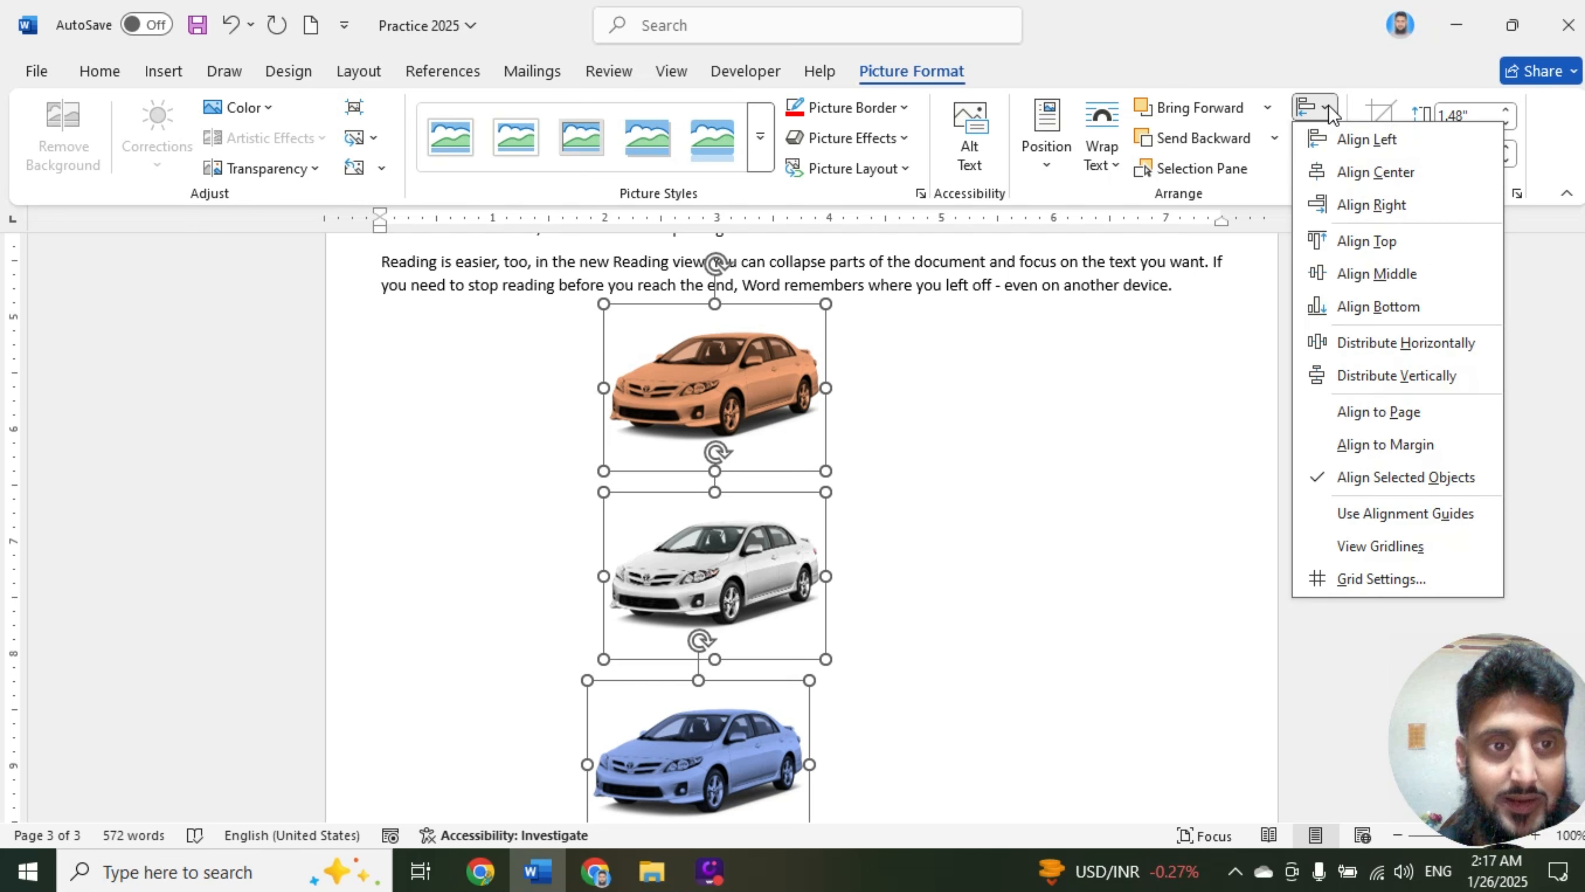
pyautogui.click(1375, 172)
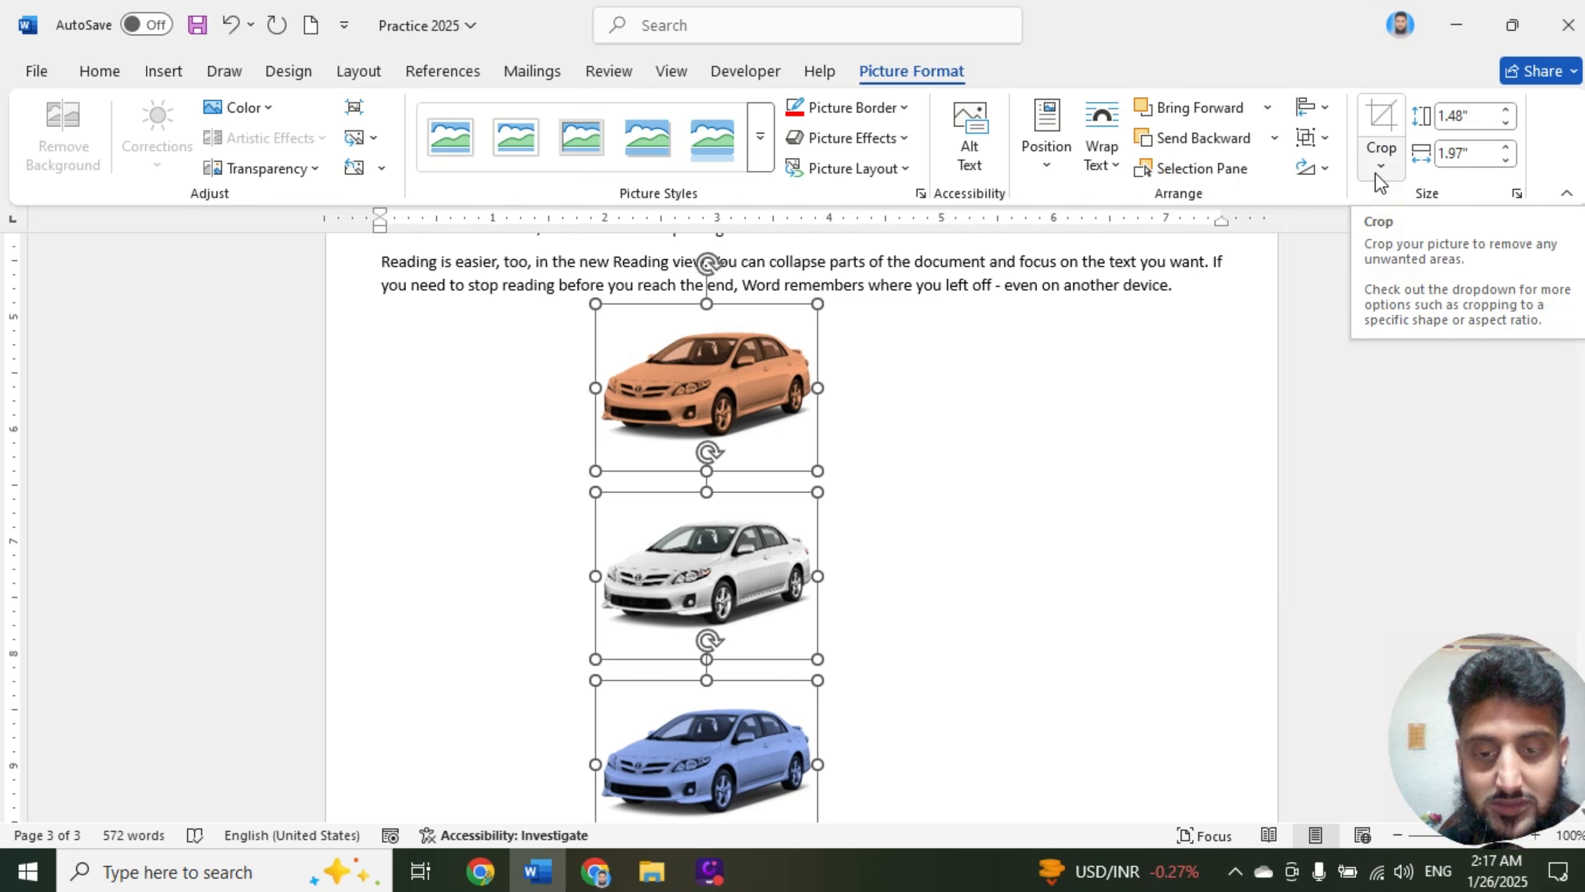
pyautogui.moveTo(684, 404); pyautogui.dragTo(733, 405)
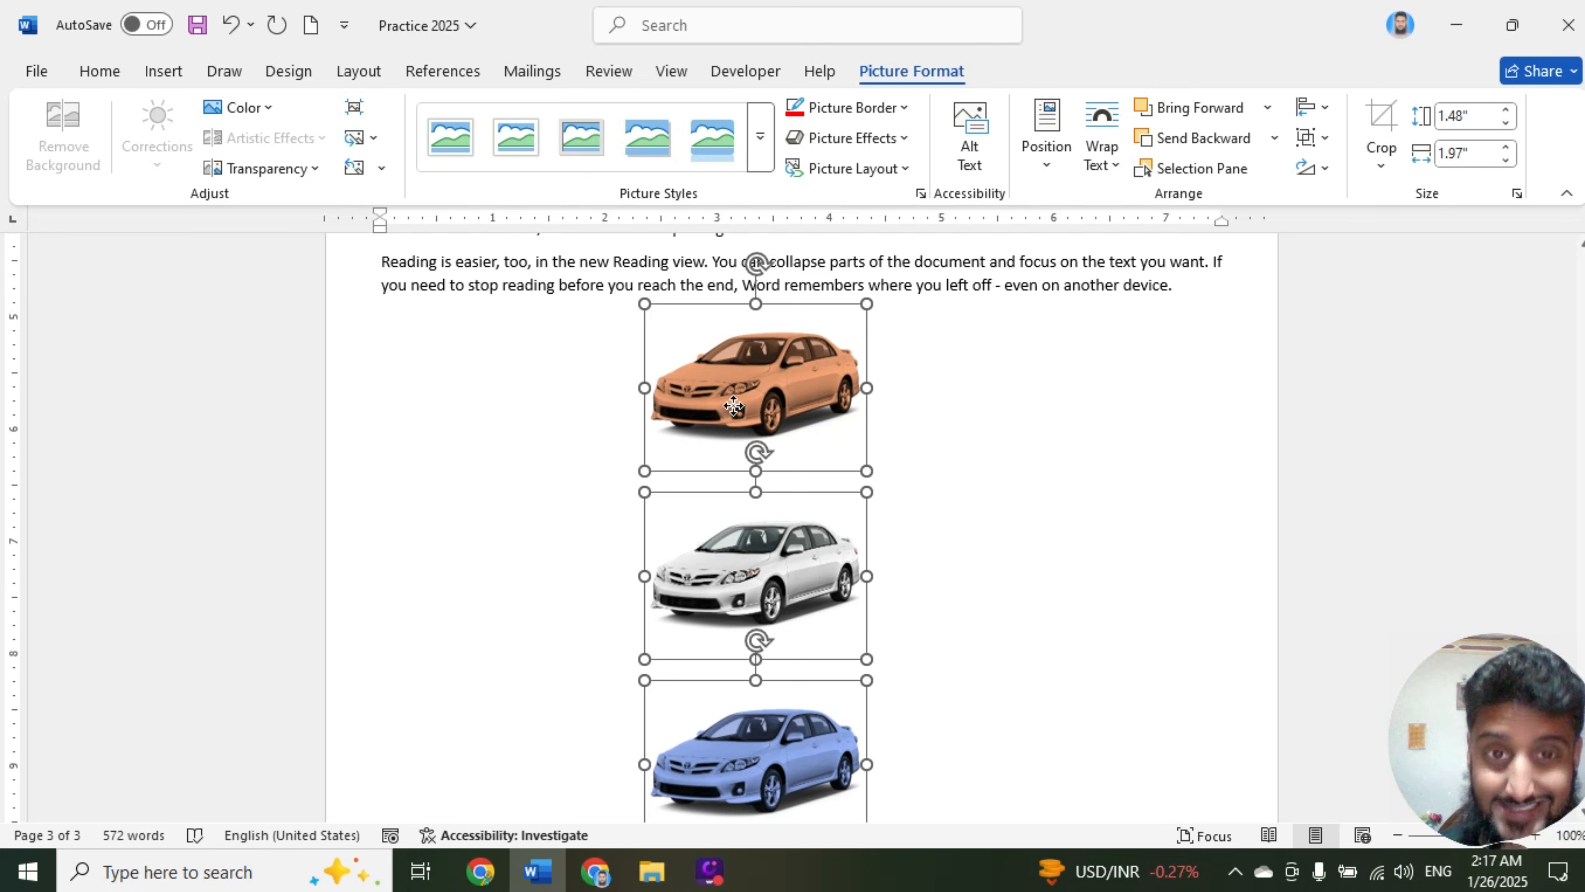
pyautogui.click(1313, 107)
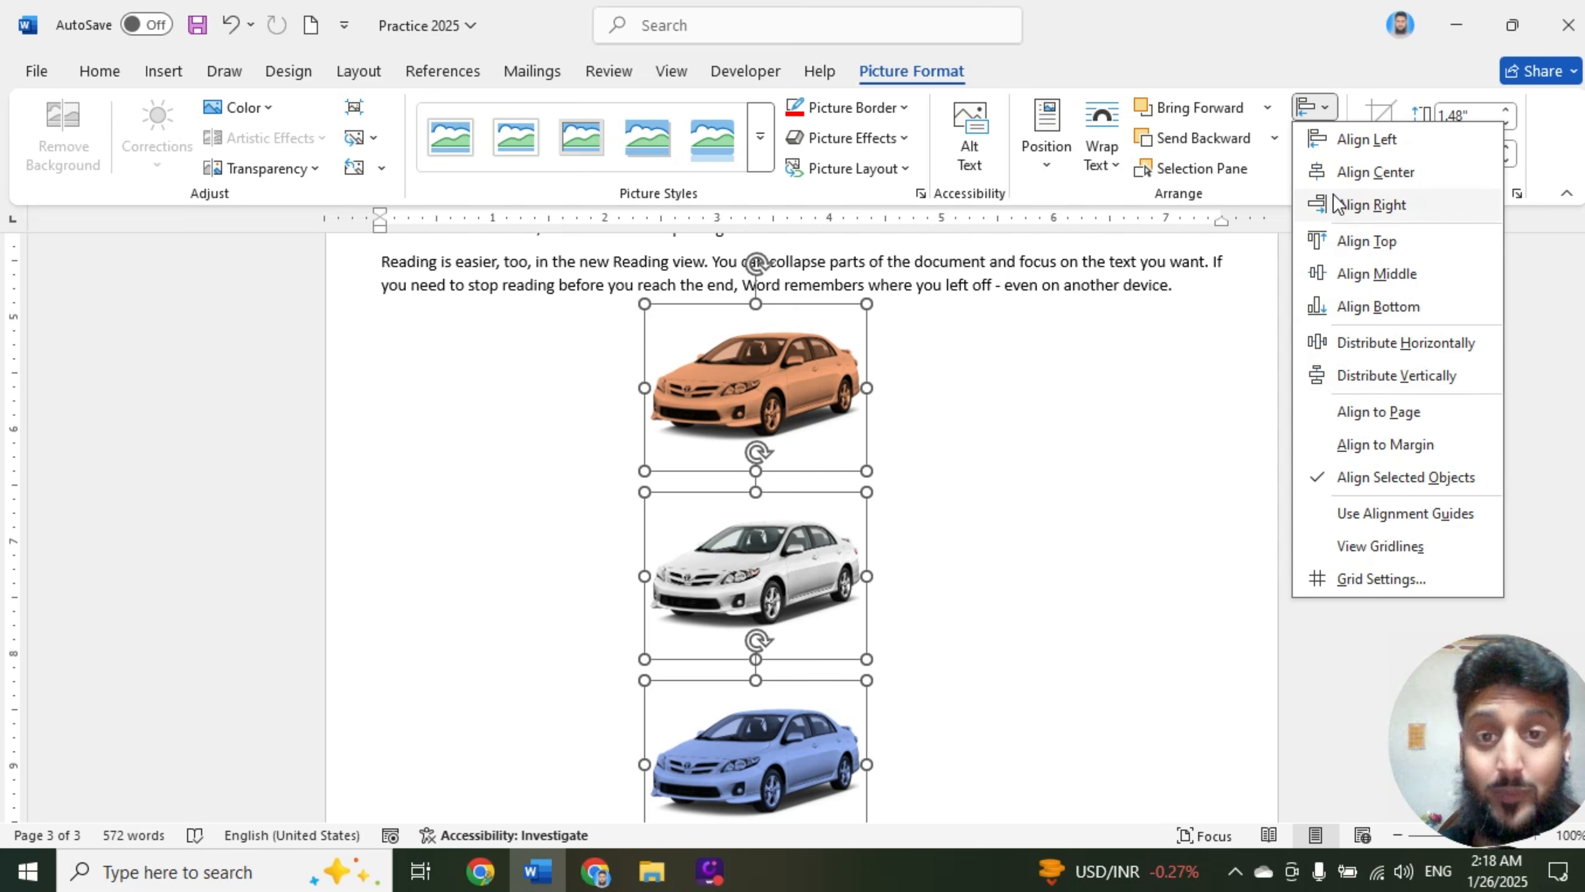
pyautogui.press('Escape')
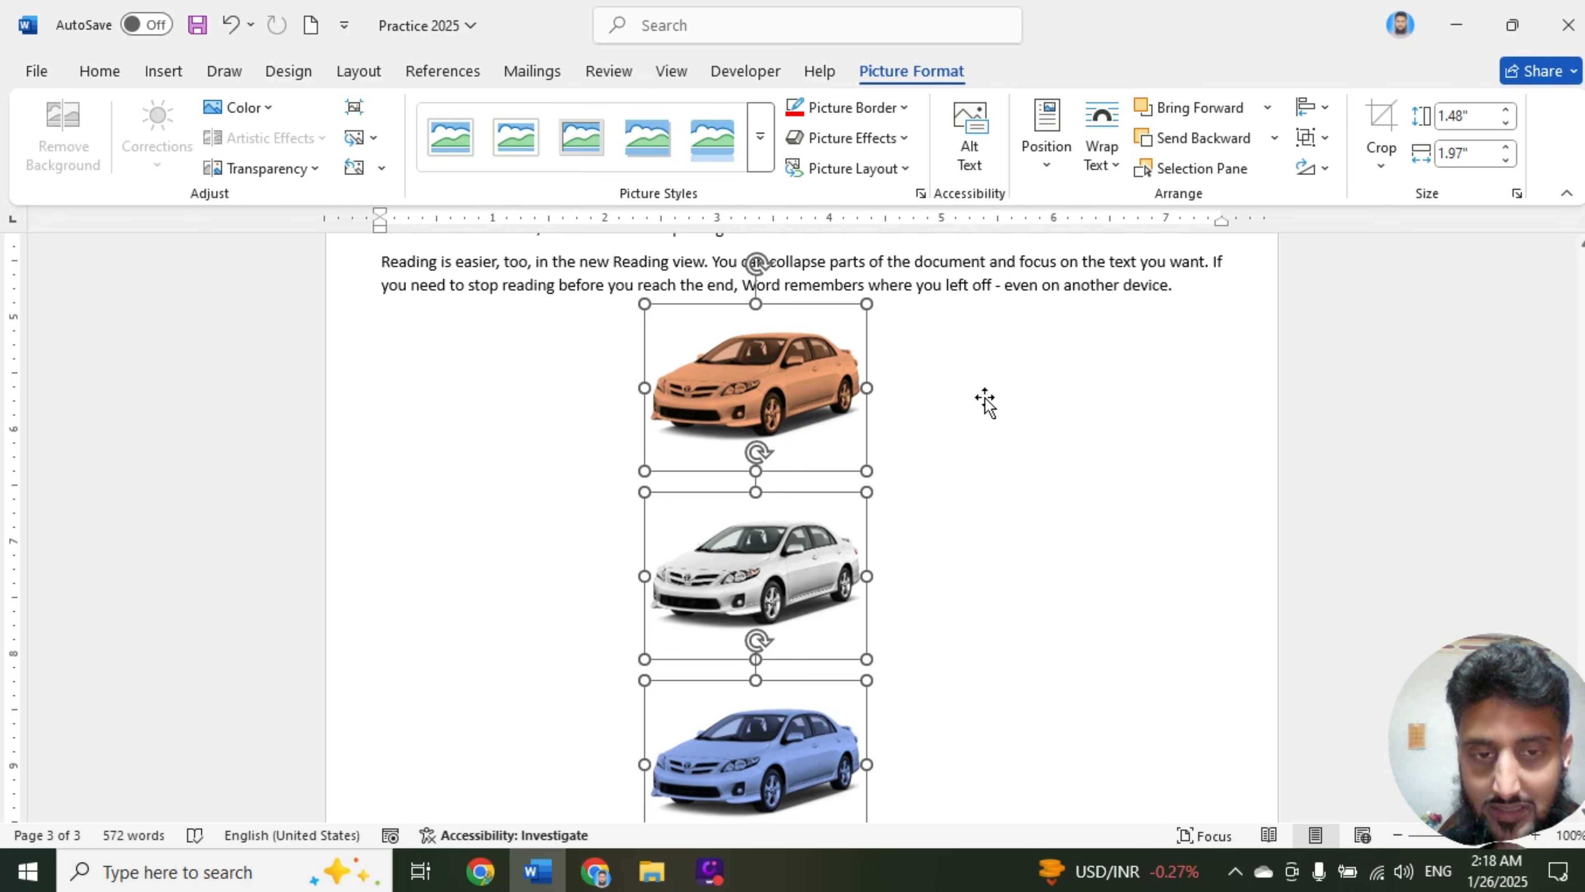
# Delete the orange and blue car pictures, keeping only the white one
pyautogui.click(832, 524)
pyautogui.click(816, 394)
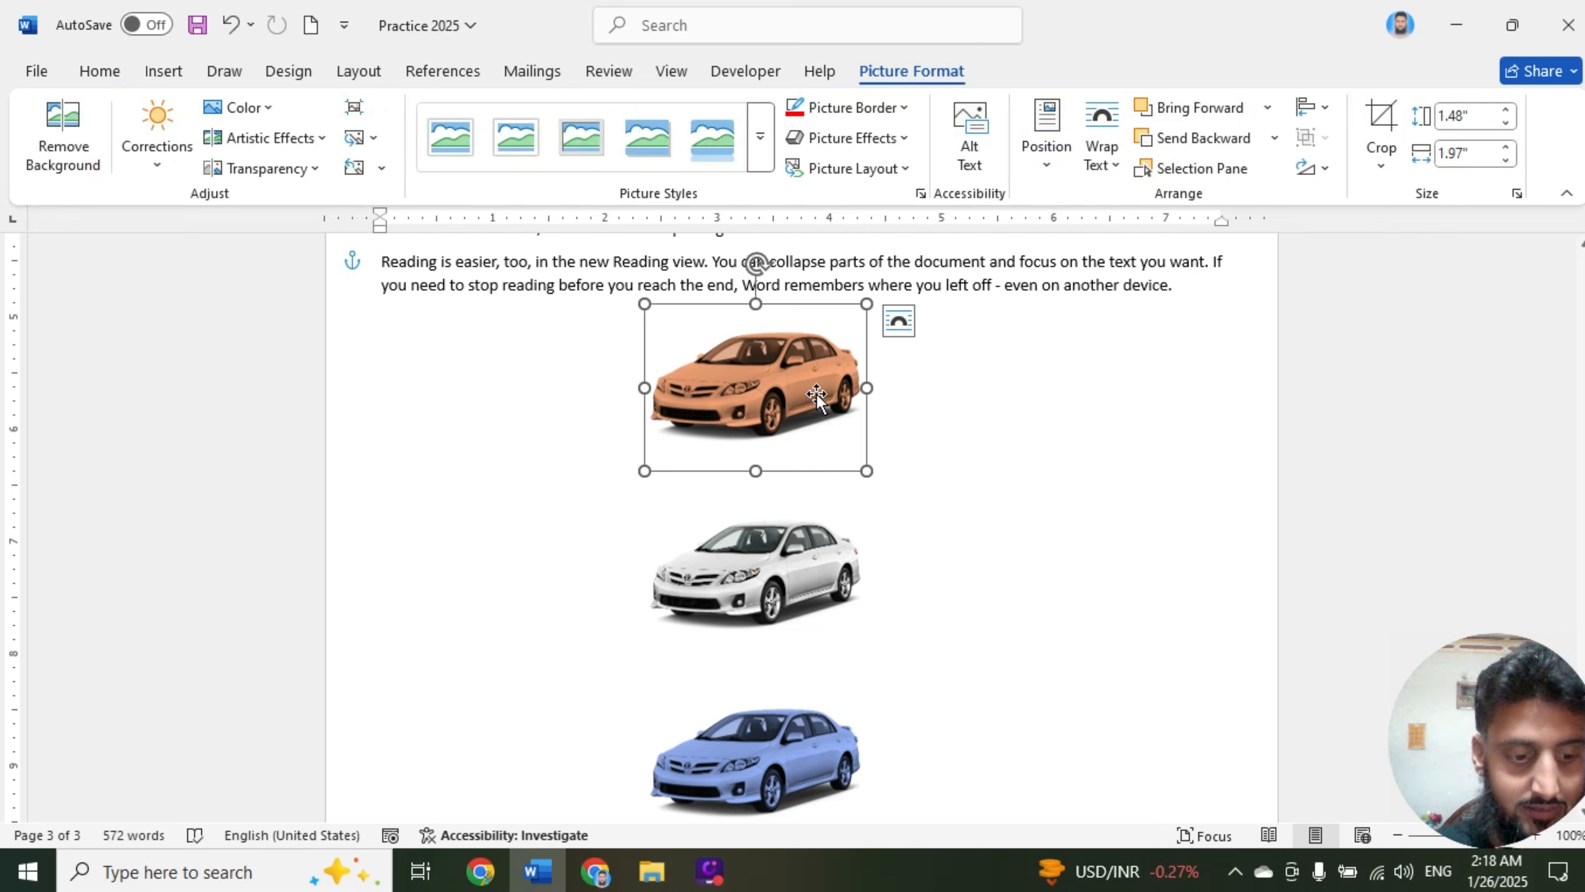
pyautogui.press('Delete')
pyautogui.click(752, 772)
pyautogui.press('Delete')
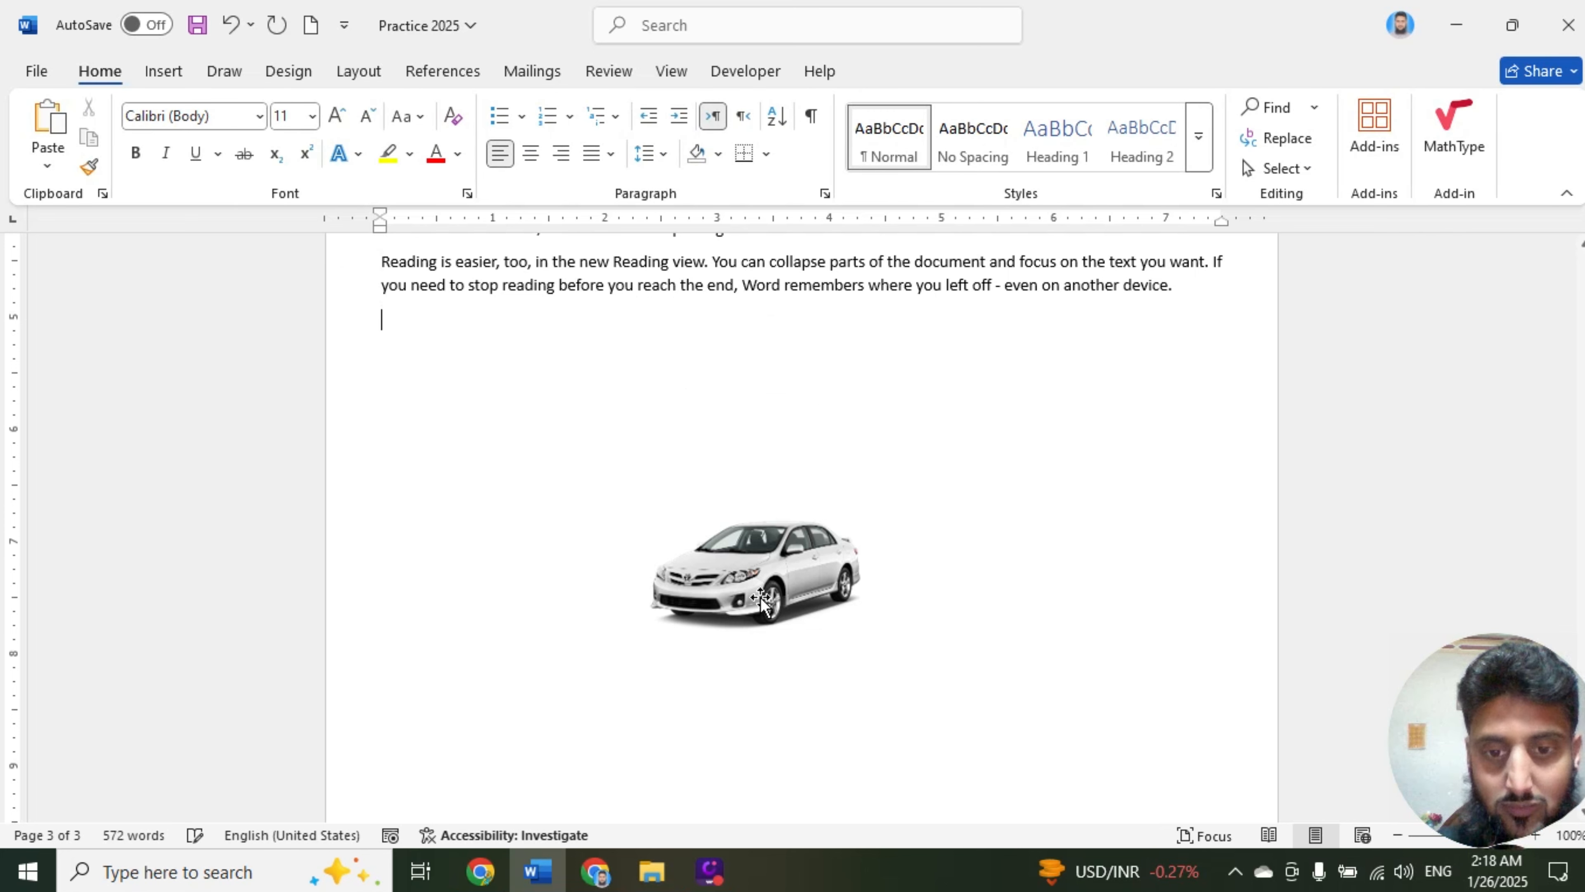
# Move the white car picture up below the last paragraph, enlarge it to about 3.38" by 4.51", and place it mid-page
pyautogui.moveTo(760, 597); pyautogui.dragTo(493, 275)
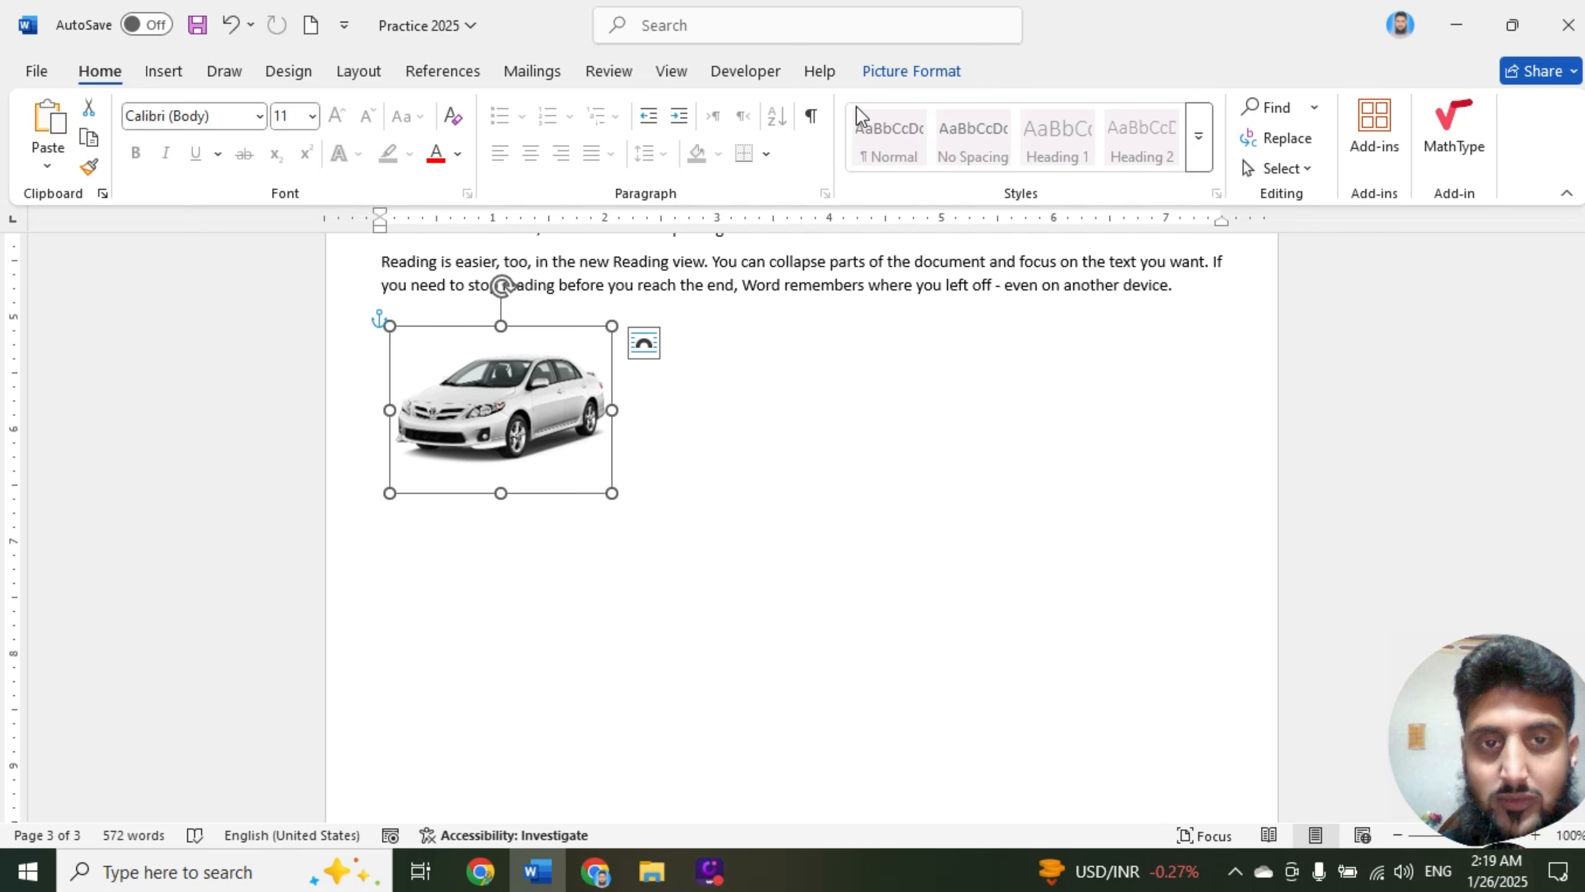
pyautogui.click(889, 75)
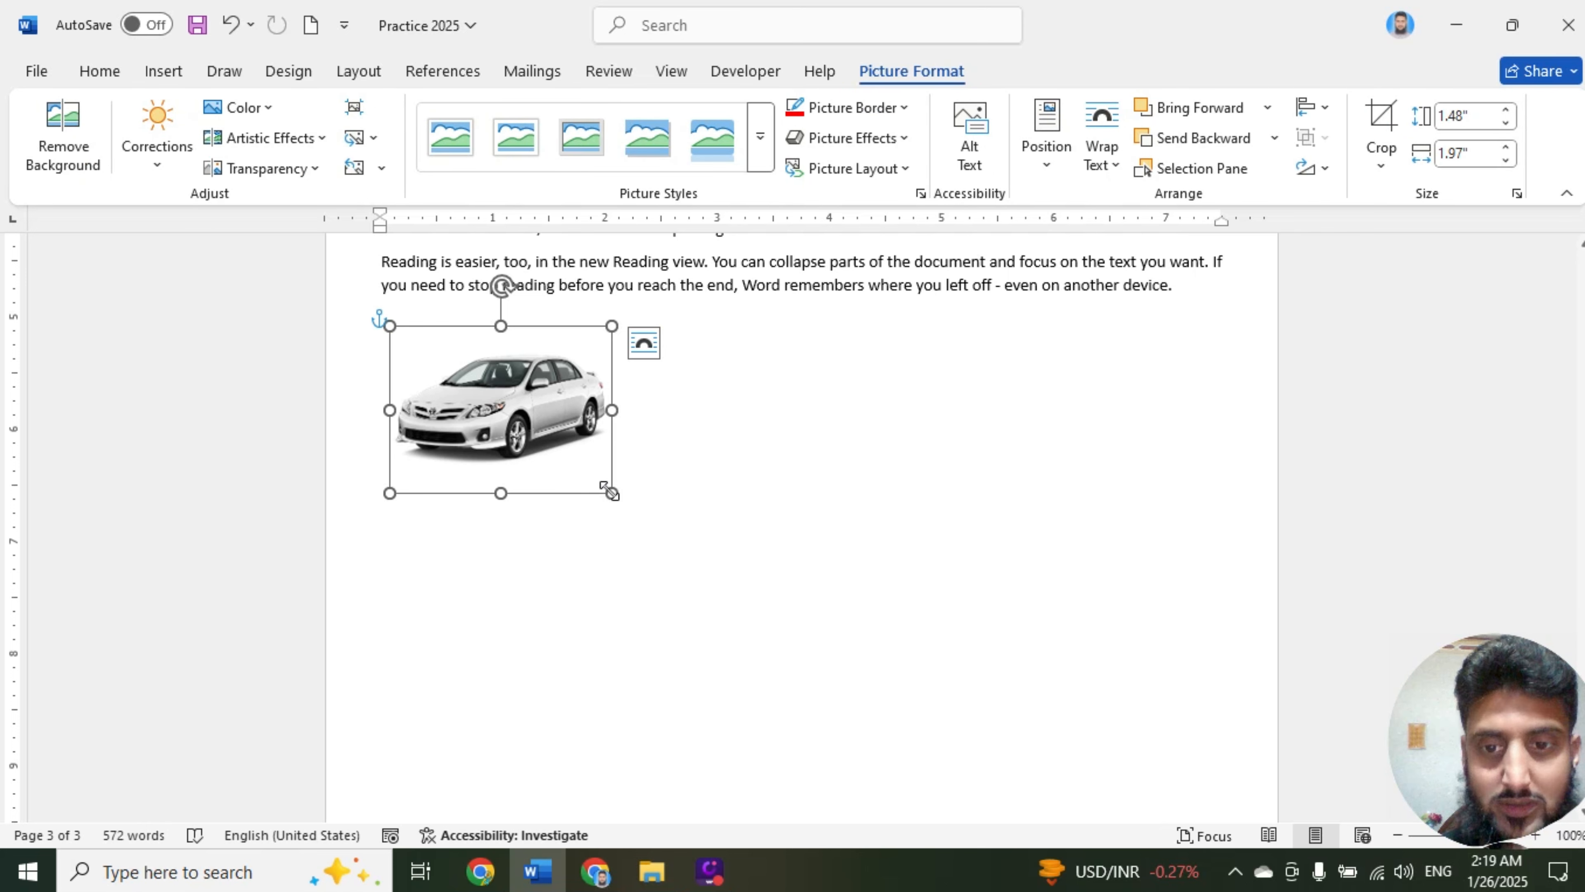
pyautogui.moveTo(611, 492); pyautogui.dragTo(903, 648)
pyautogui.moveTo(715, 499); pyautogui.dragTo(875, 507)
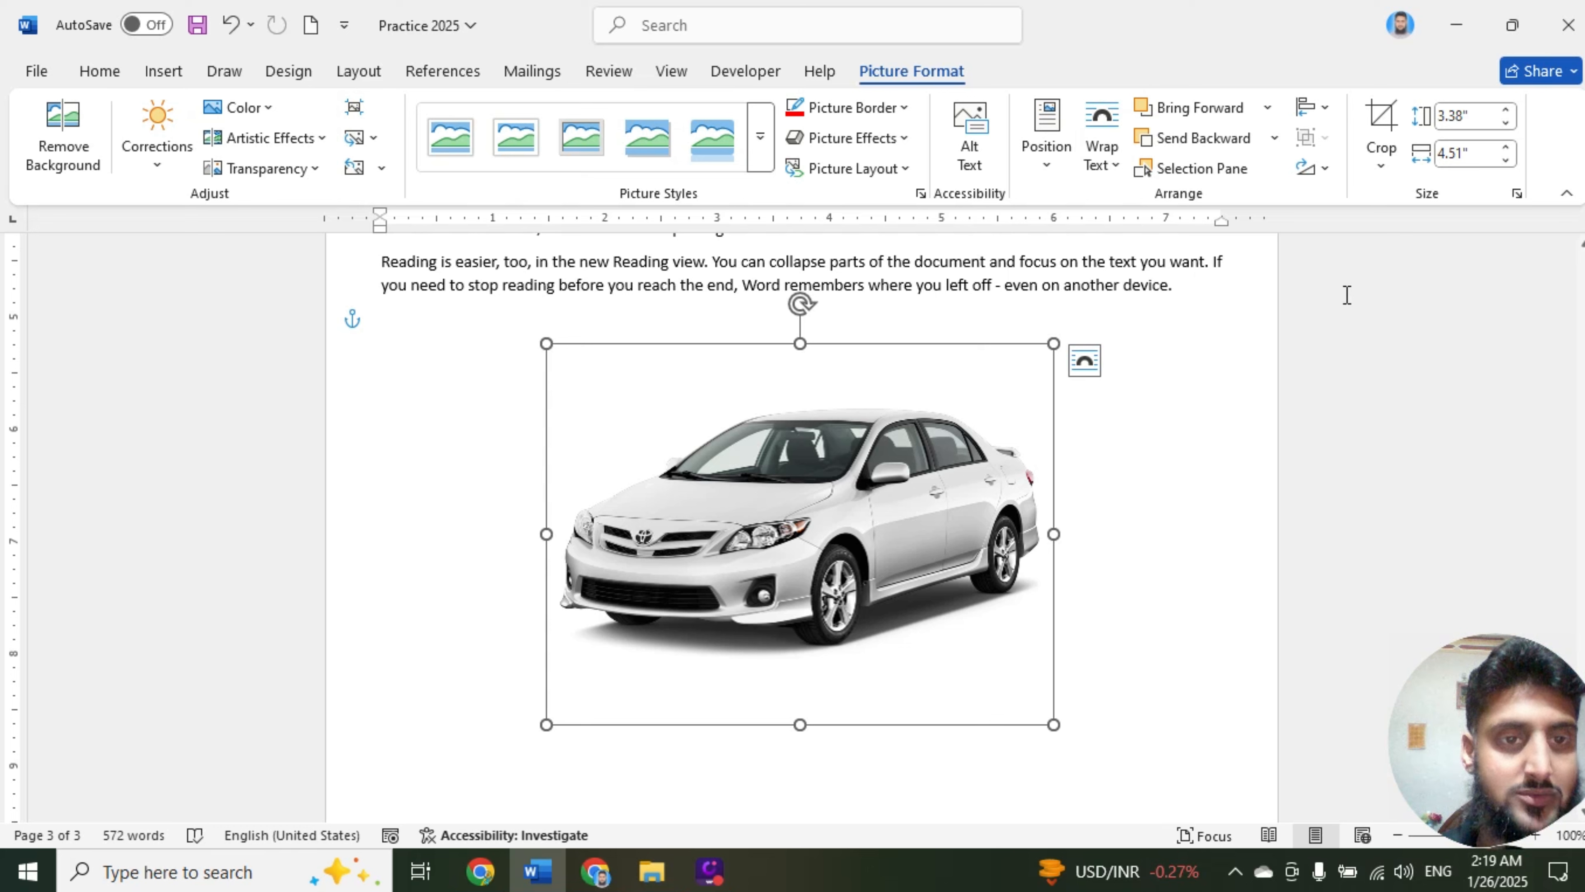
# Preview the rotate and flip choices on the car picture and examine its size and rotation settings in the Layout dialog
pyautogui.click(1327, 170)
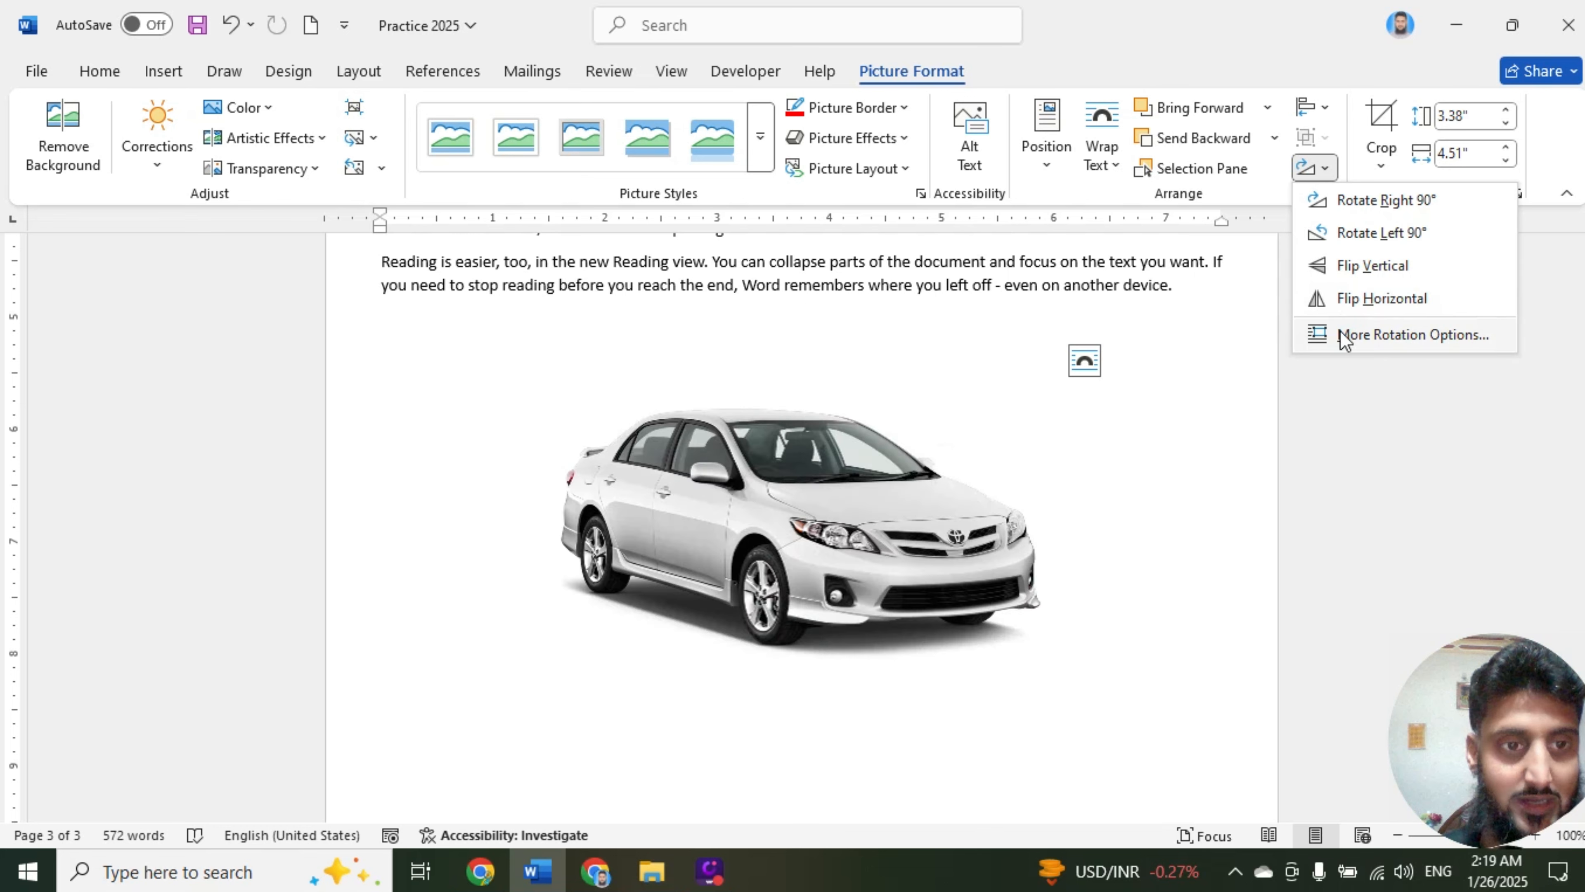
pyautogui.click(1341, 333)
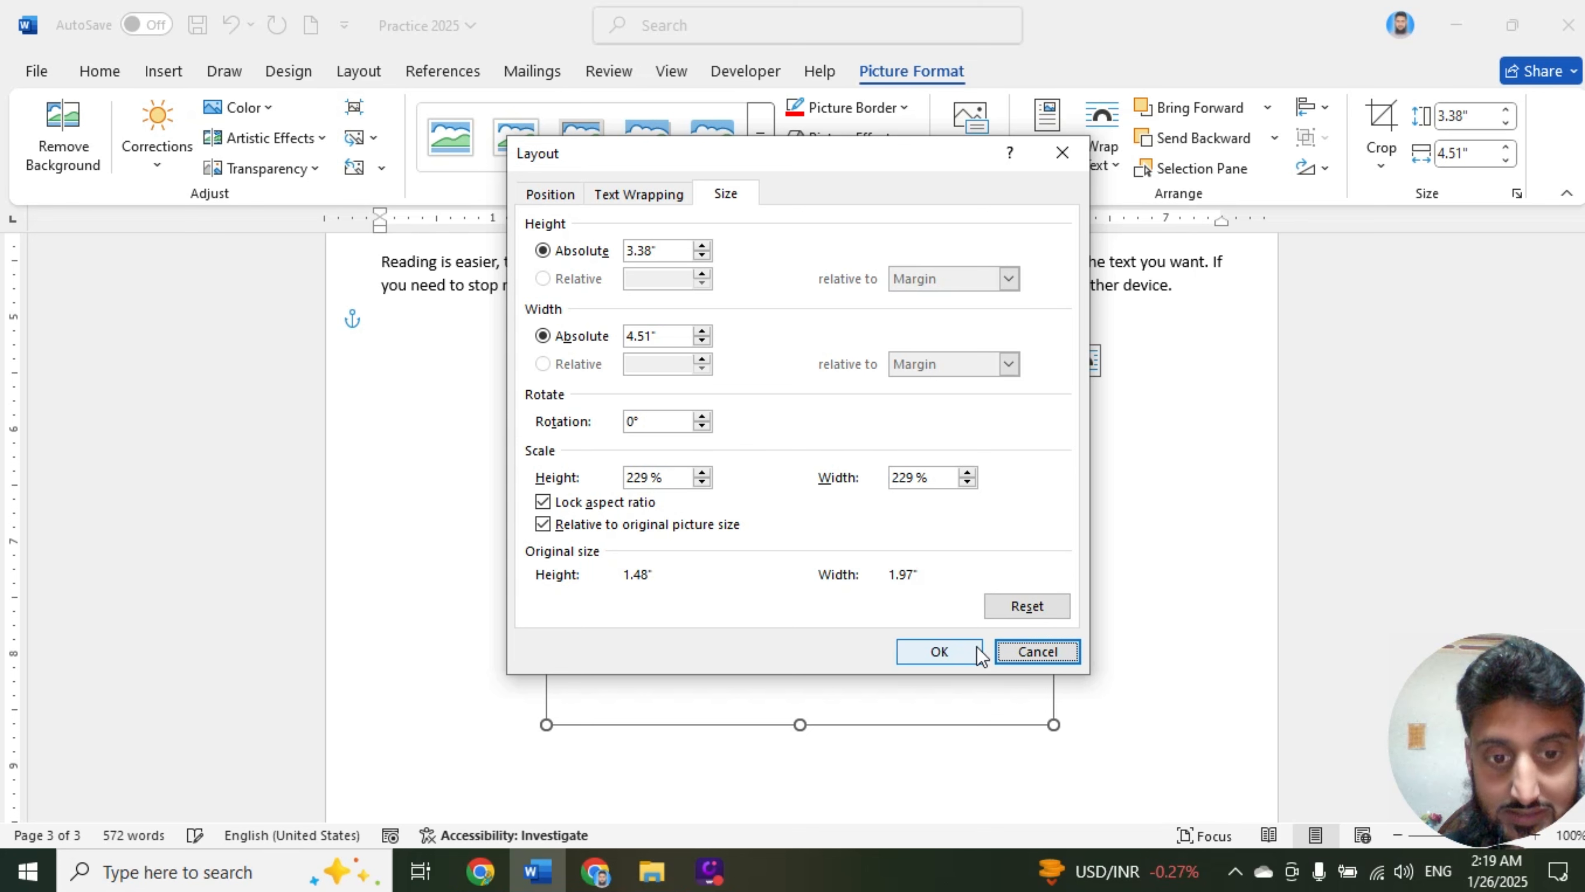
pyautogui.click(1039, 652)
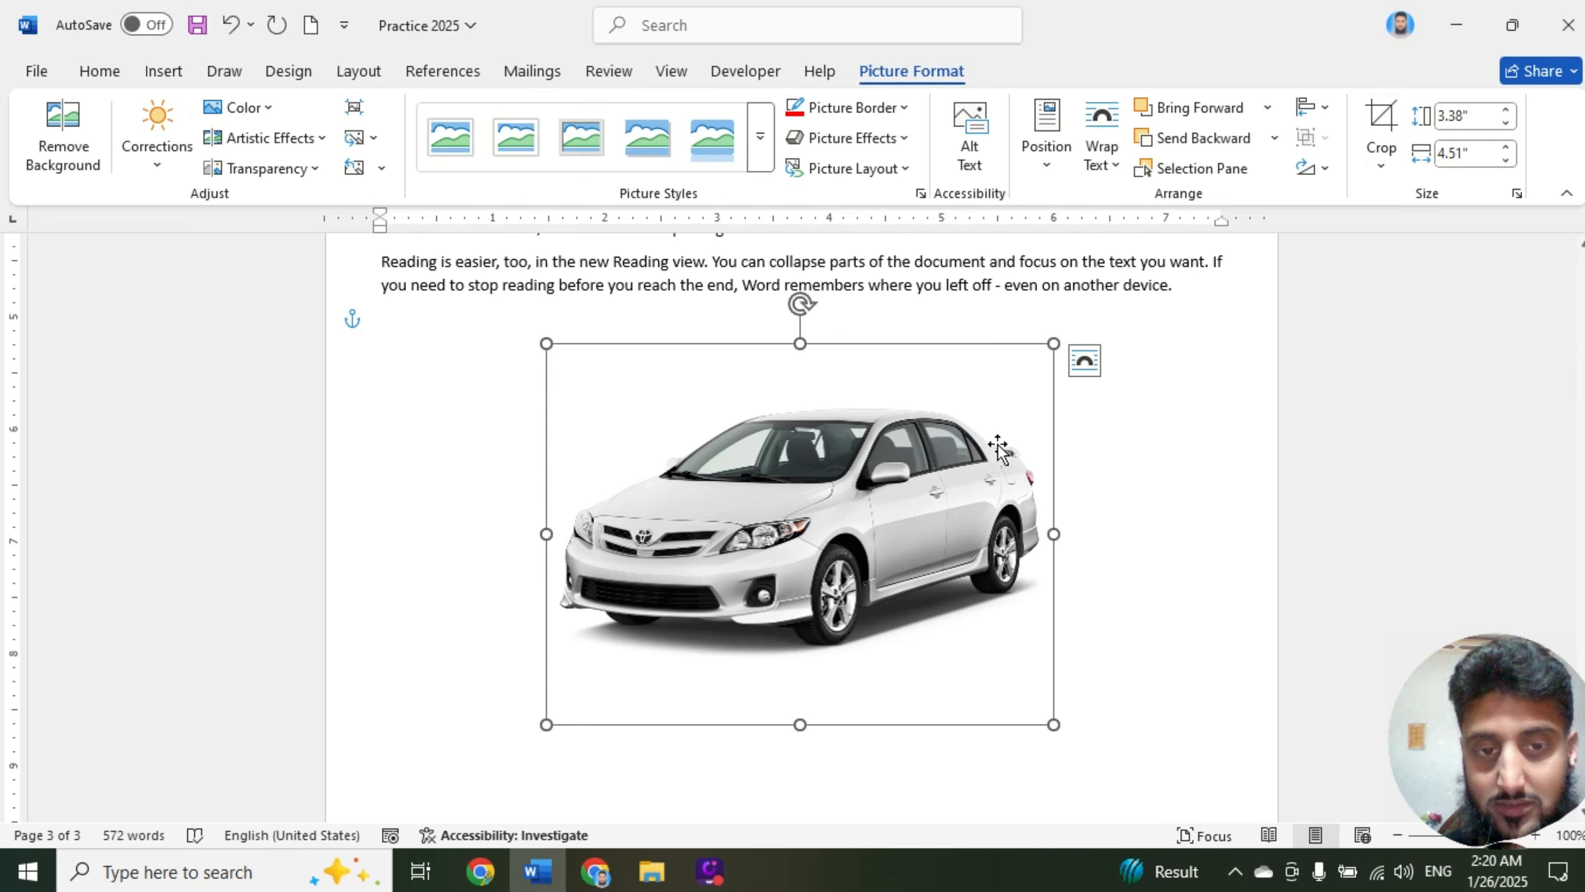
# Nudge the car picture slightly upward and crop it to the rectangle shape with diagonally snipped corners
pyautogui.moveTo(997, 447); pyautogui.dragTo(1000, 433)
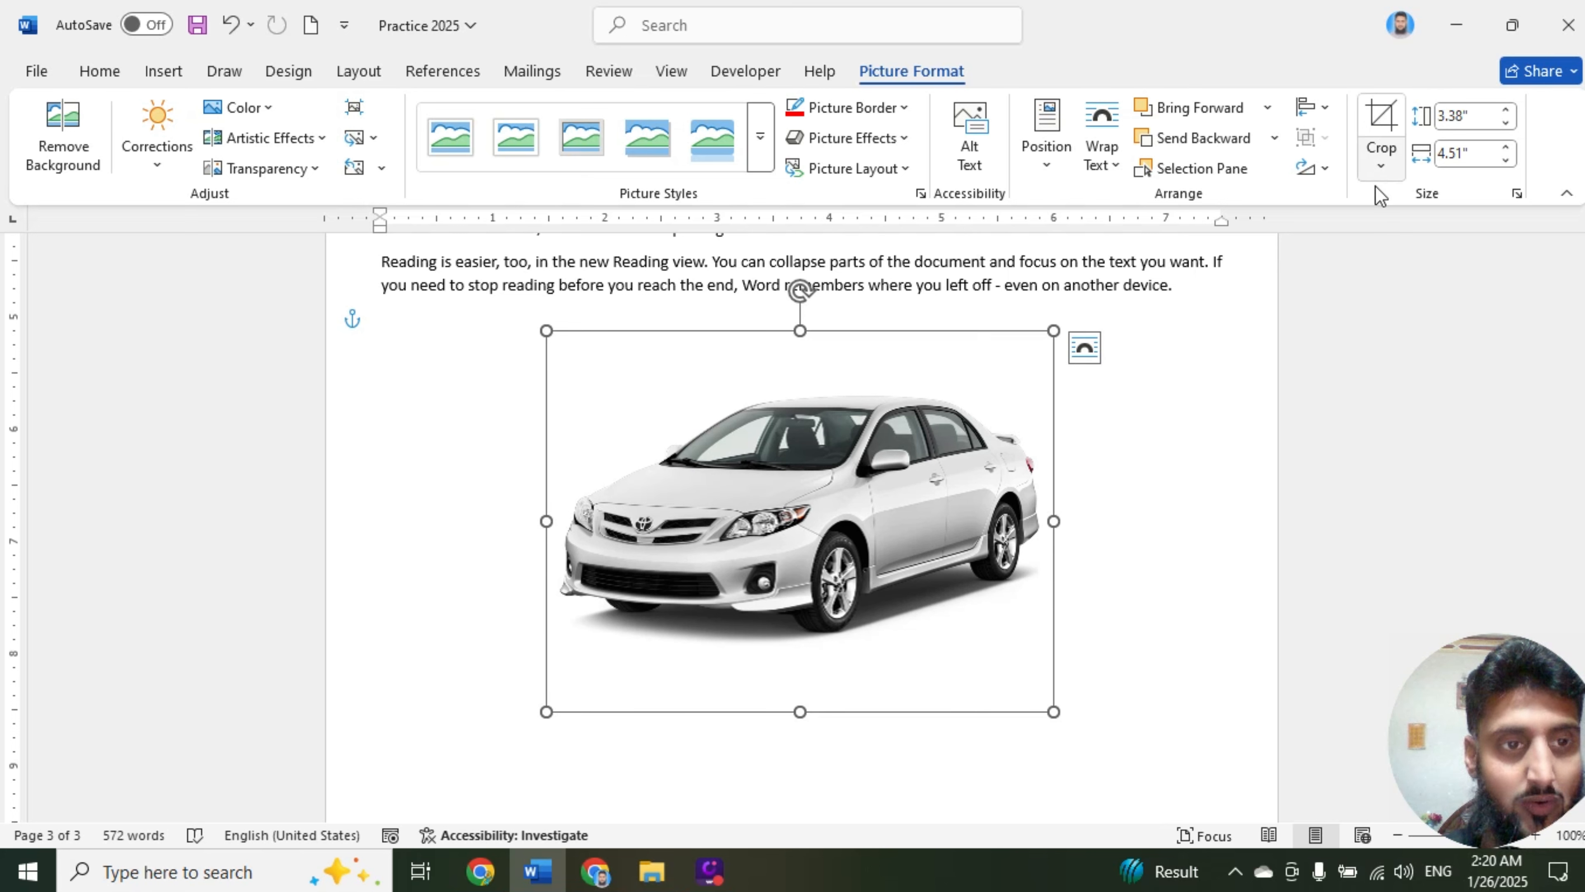
pyautogui.click(1378, 170)
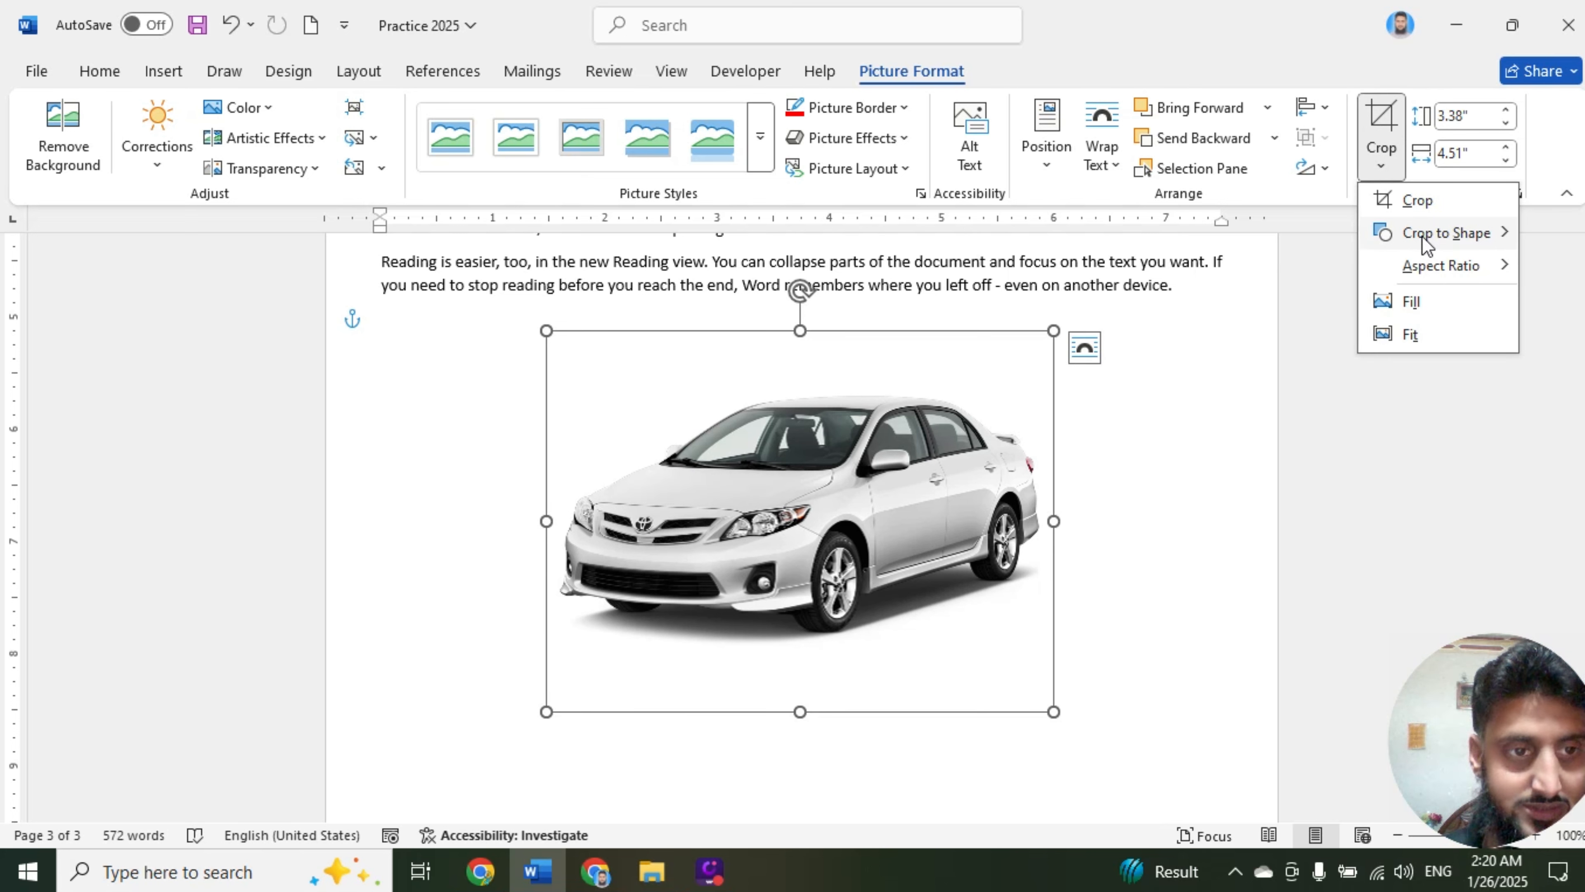
pyautogui.moveTo(1427, 245)
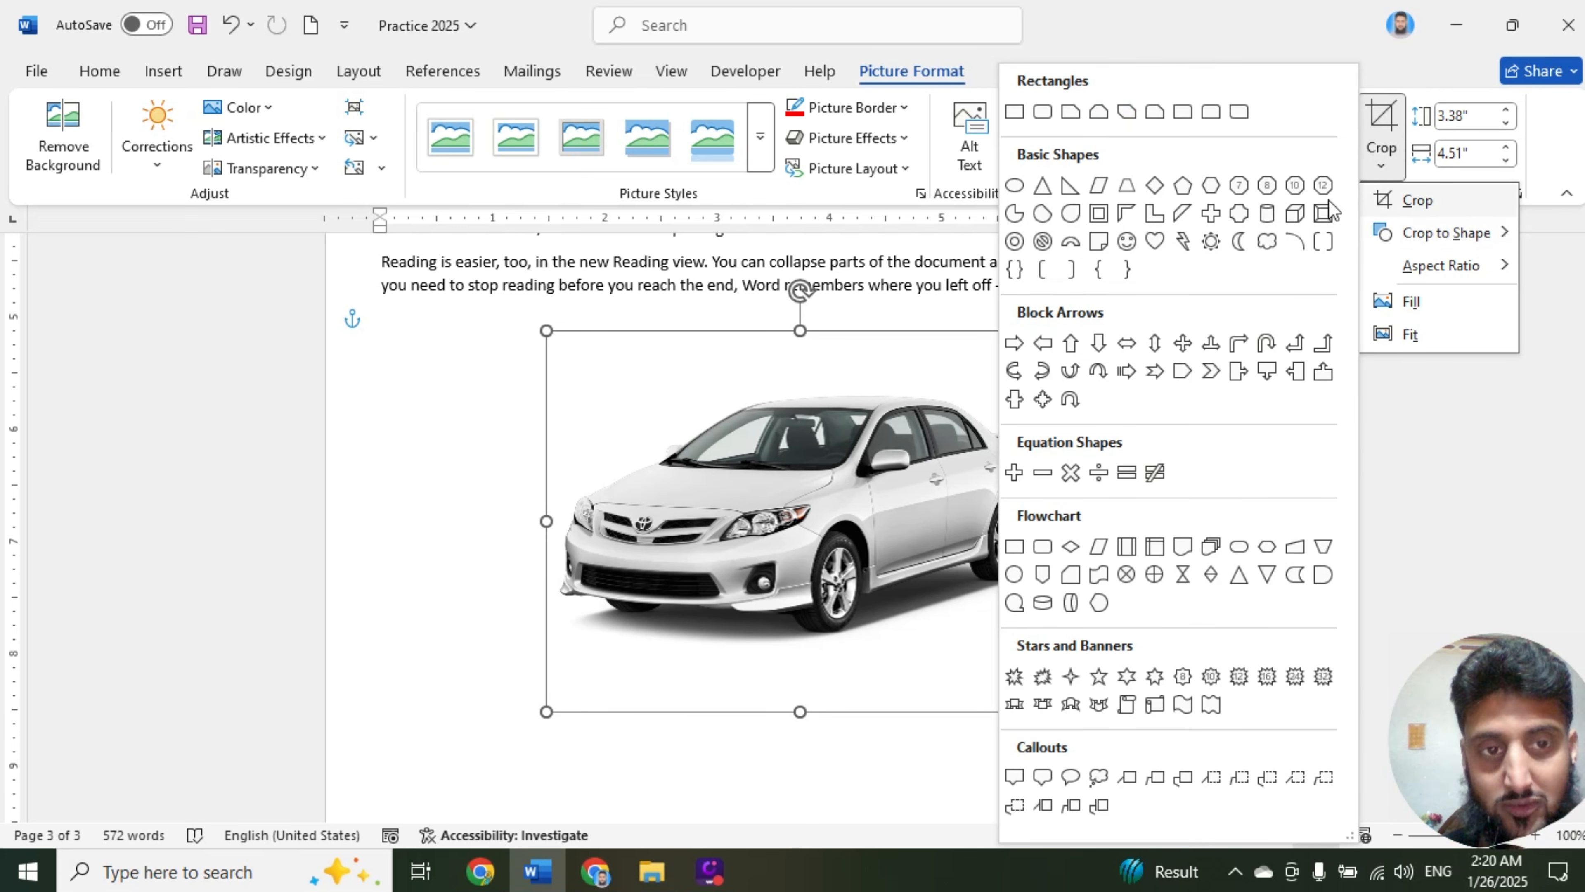
pyautogui.click(1127, 112)
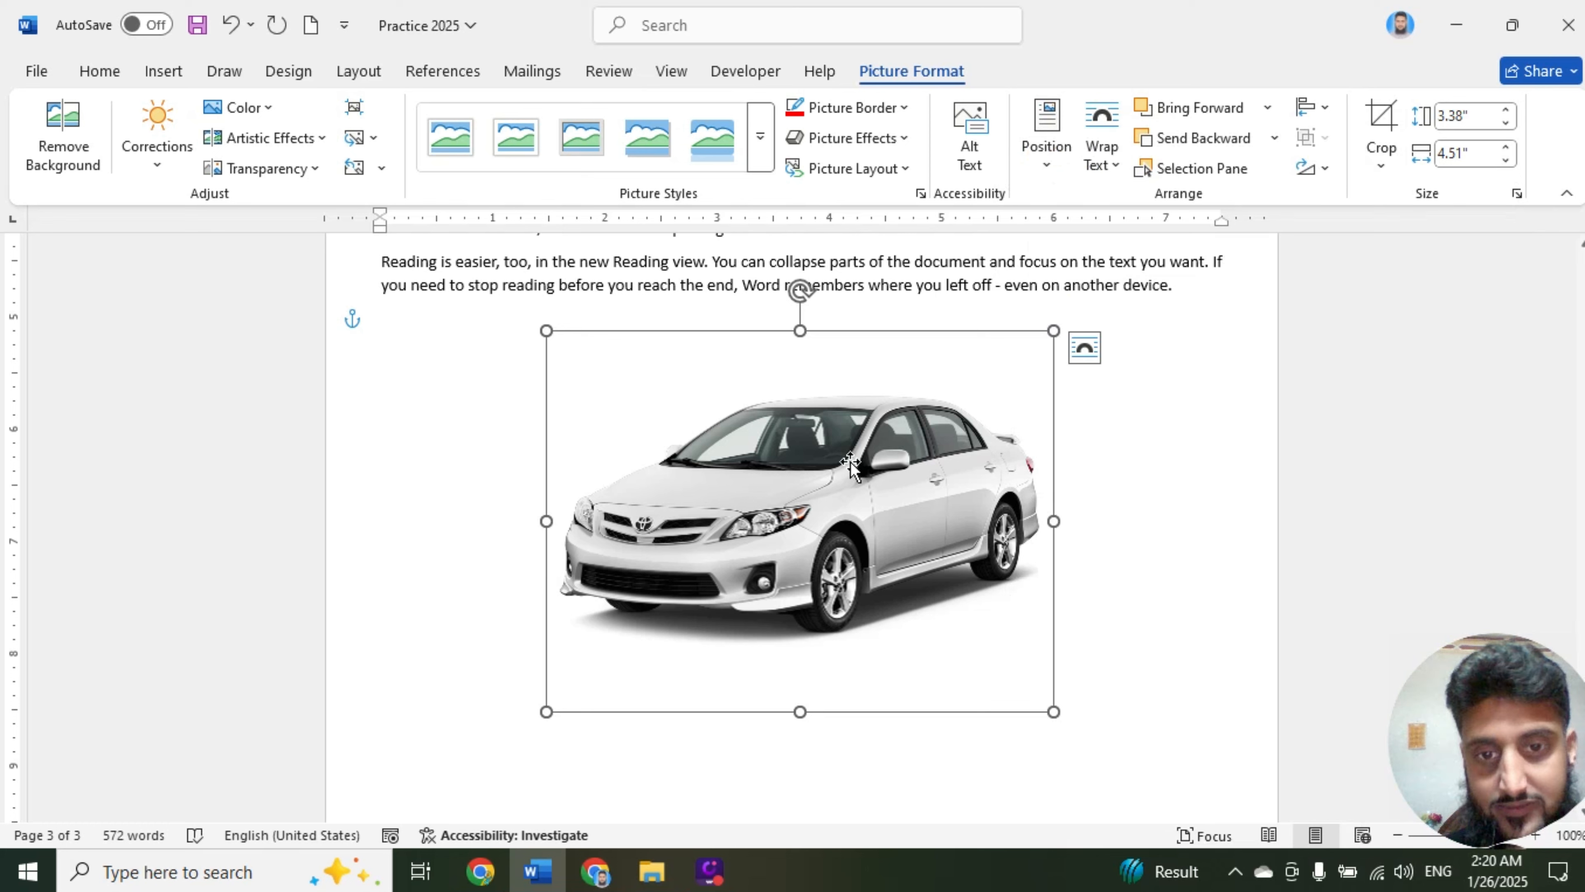
# Crop the car picture to an oval shape and shift it around just below the text
pyautogui.click(1381, 161)
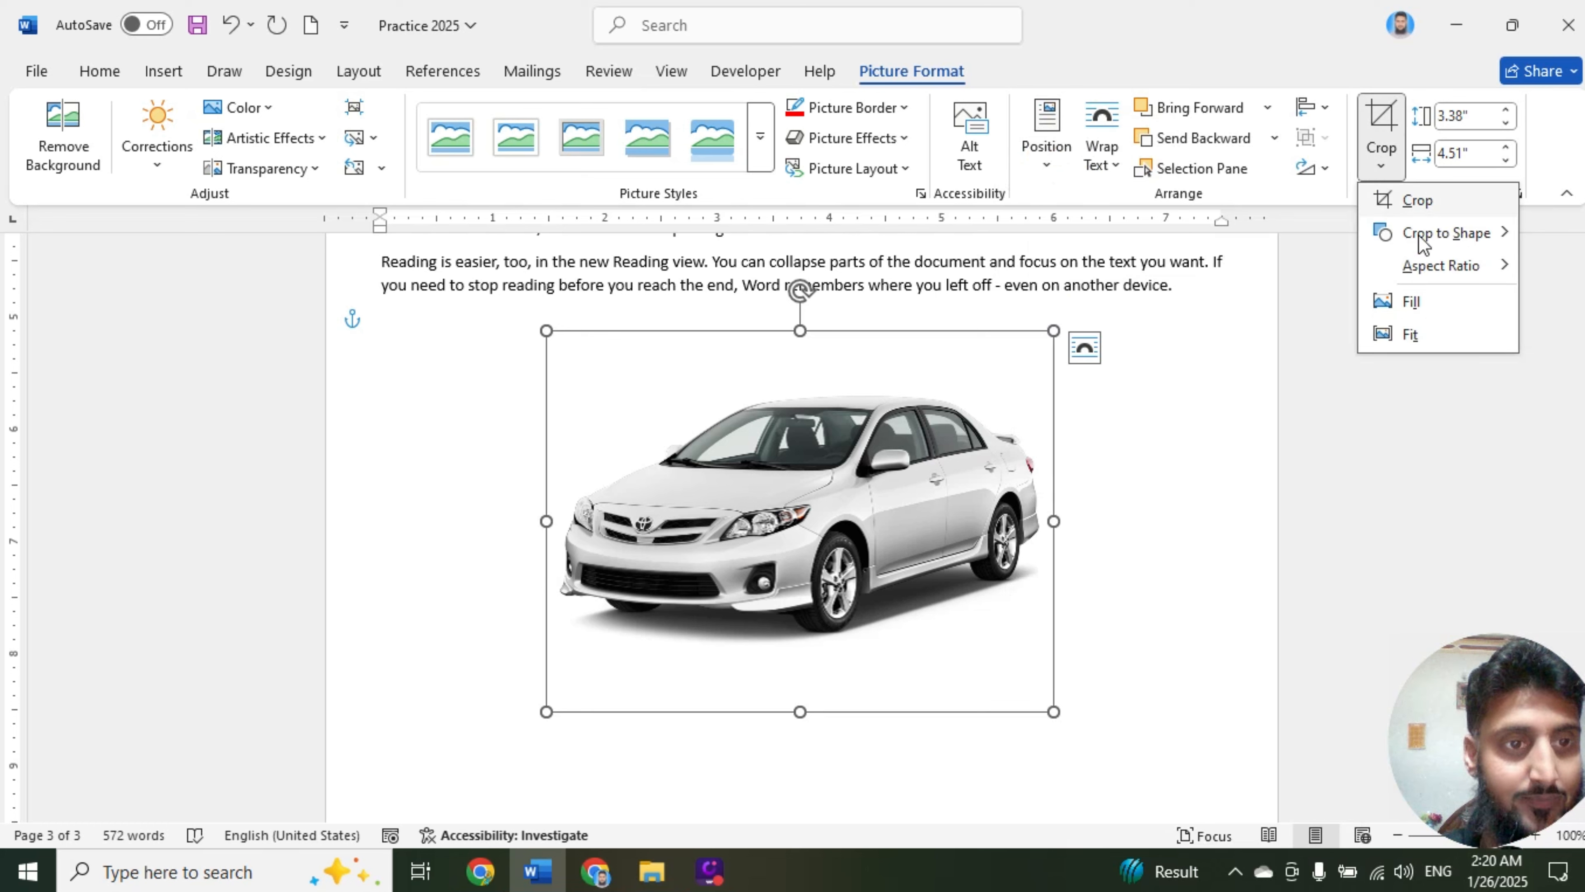
pyautogui.moveTo(1432, 228)
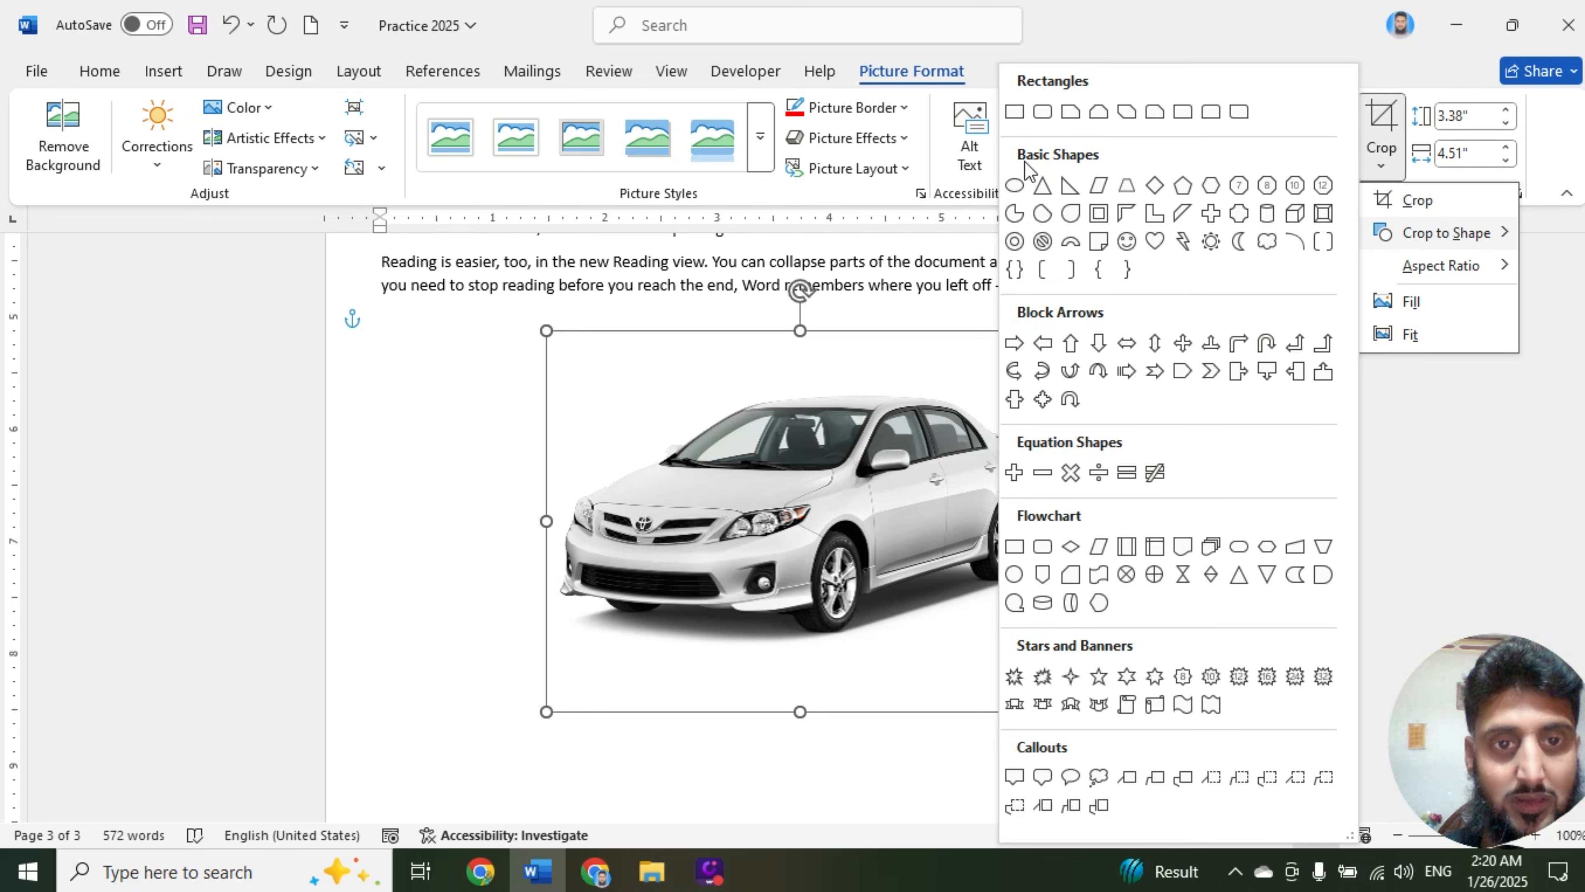
pyautogui.click(1015, 186)
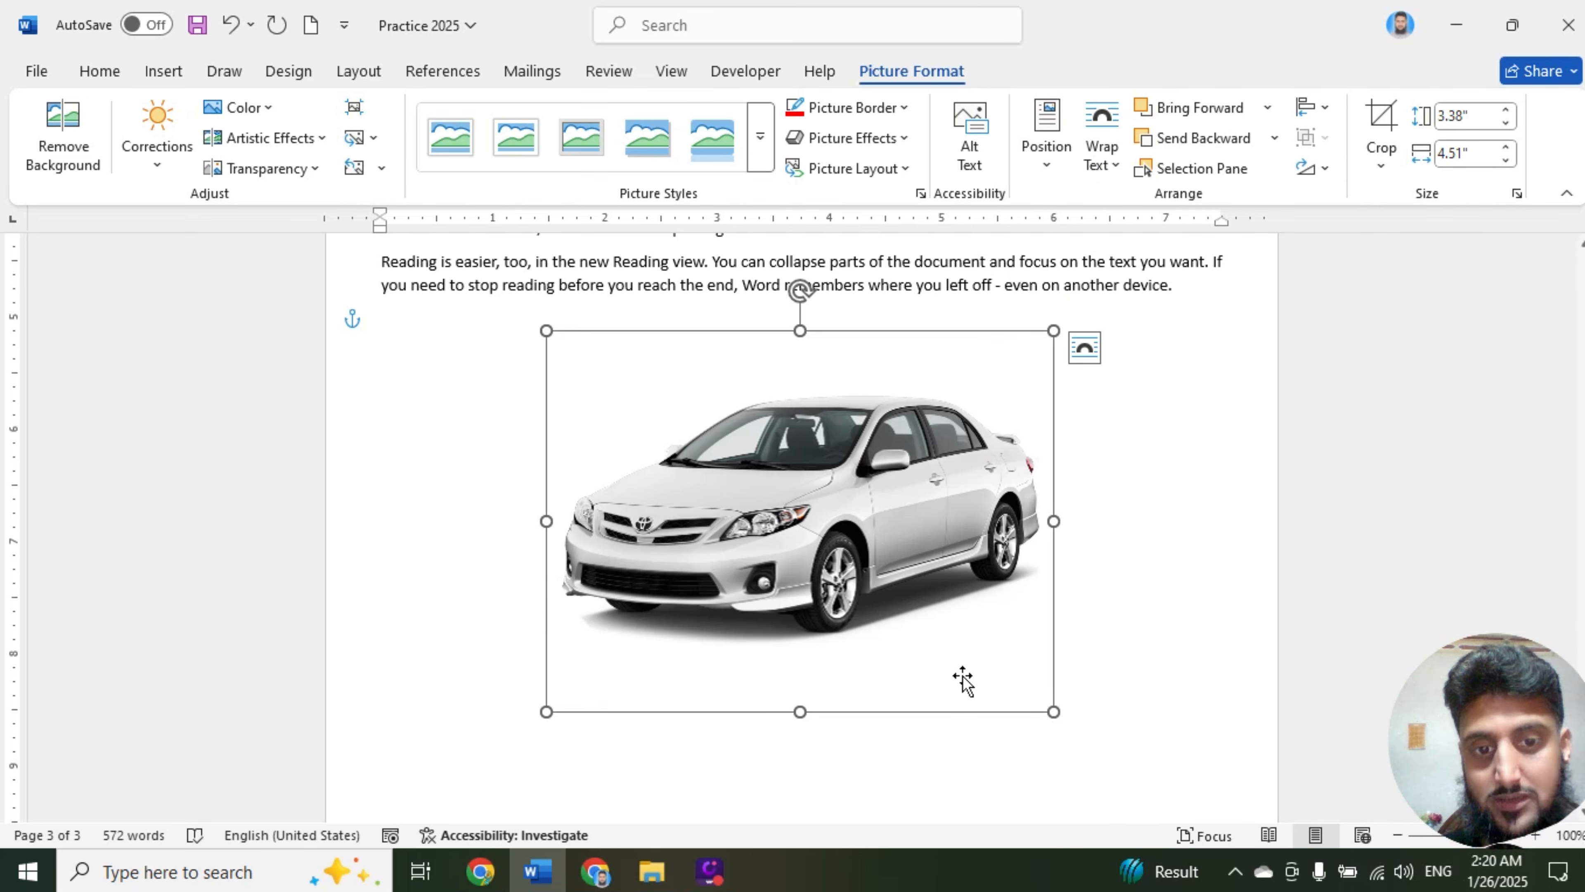
pyautogui.moveTo(762, 459)
pyautogui.mouseDown()
pyautogui.moveTo(594, 401)
pyautogui.moveTo(756, 489)
pyautogui.mouseUp()
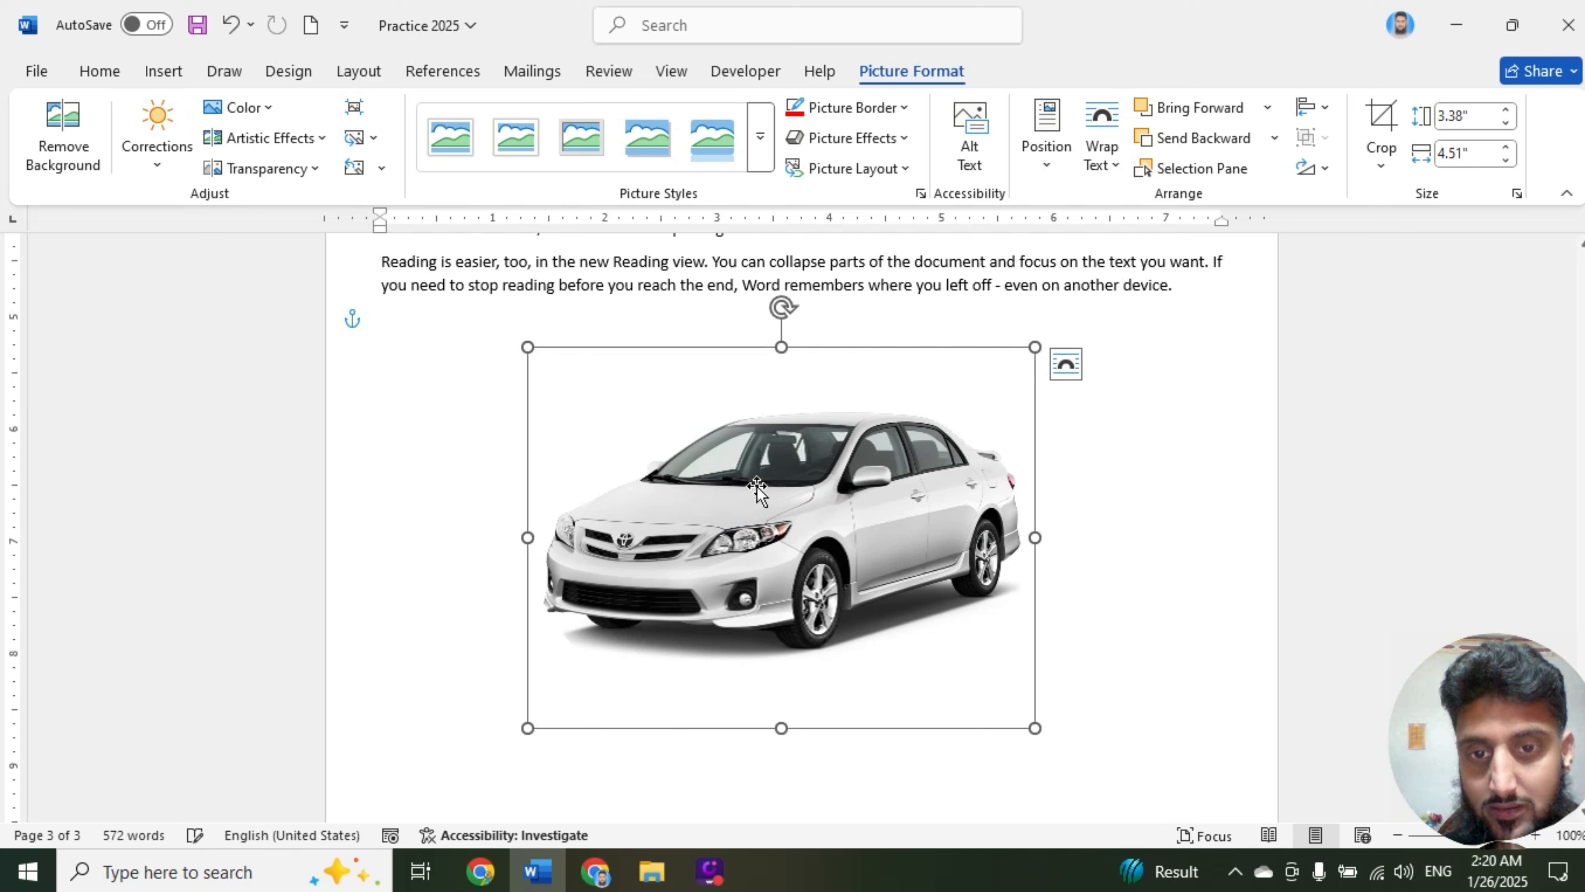
pyautogui.moveTo(870, 469); pyautogui.dragTo(870, 435)
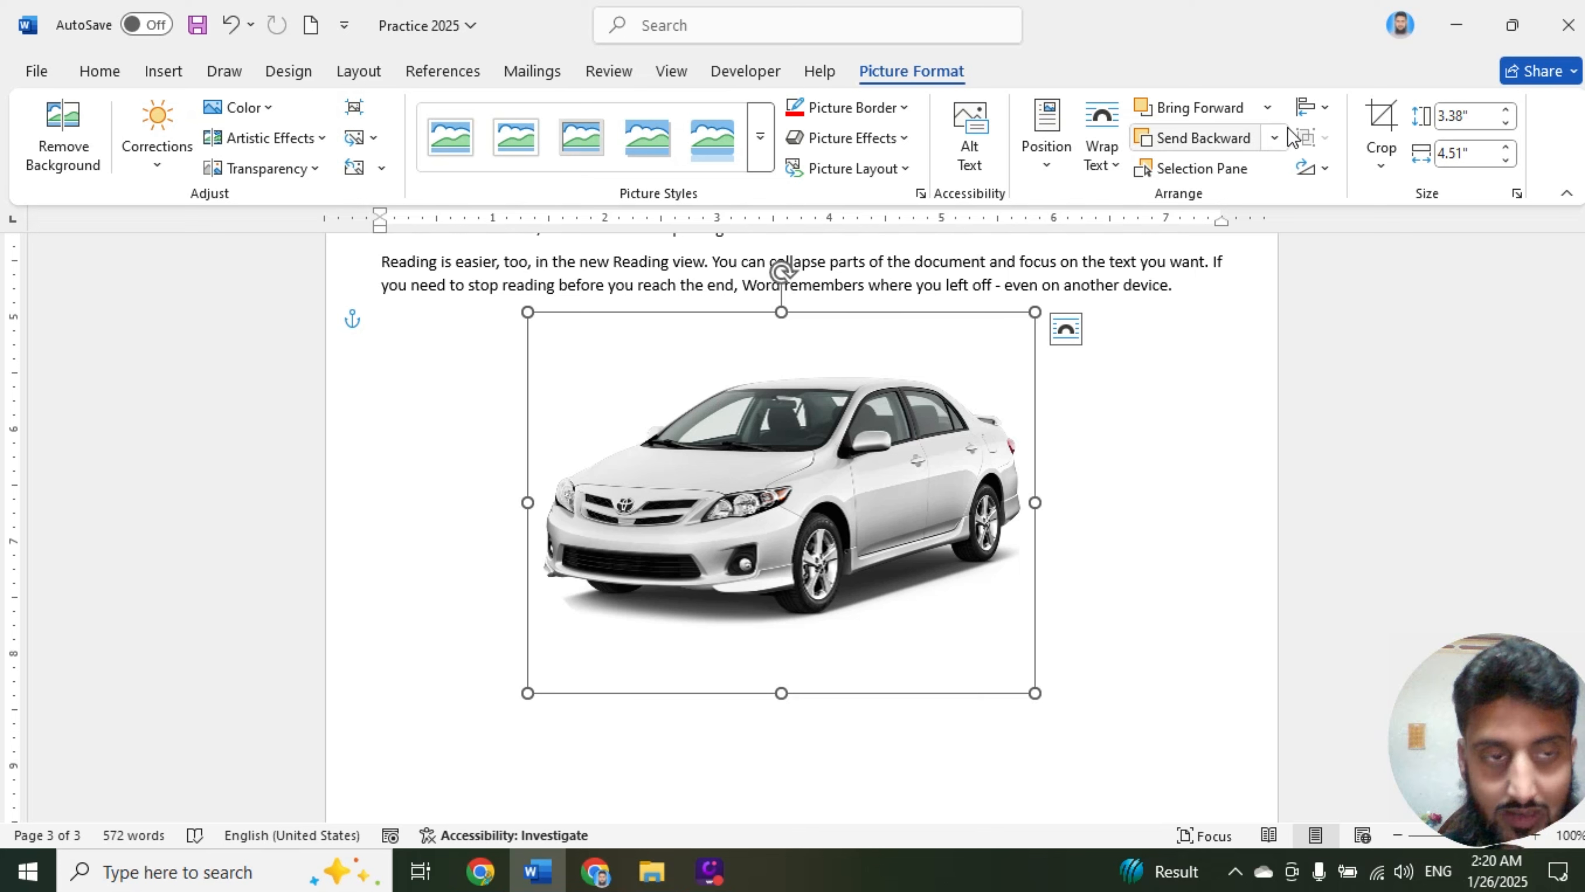
# Examine the oval crop outline on the car picture and review the available crop shapes and aspect ratios
pyautogui.click(1367, 125)
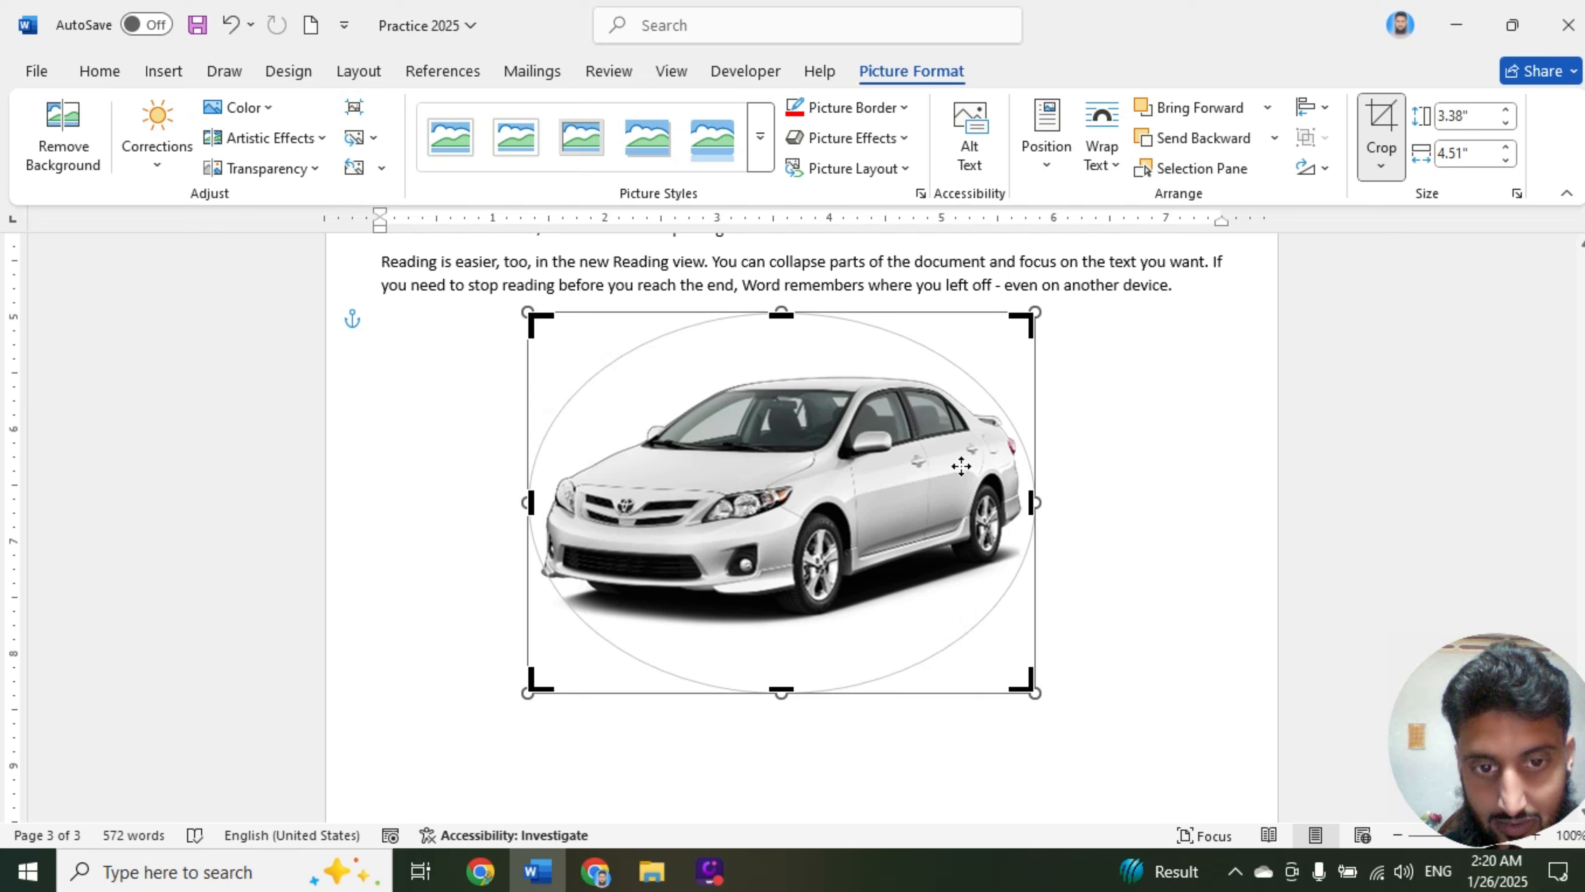
pyautogui.click(1381, 162)
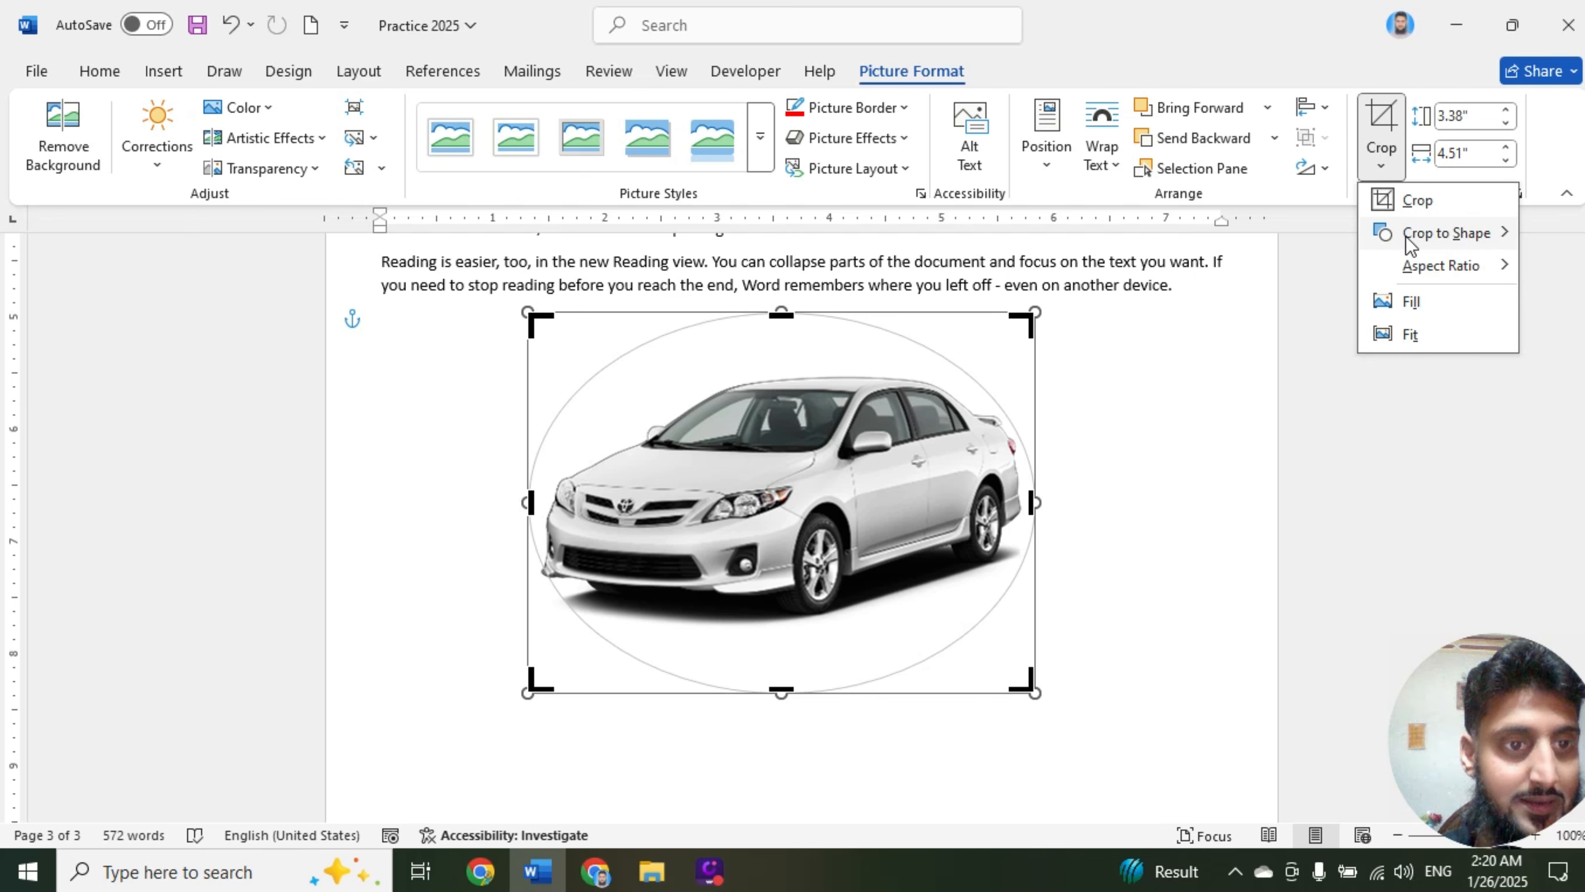
pyautogui.moveTo(1408, 239)
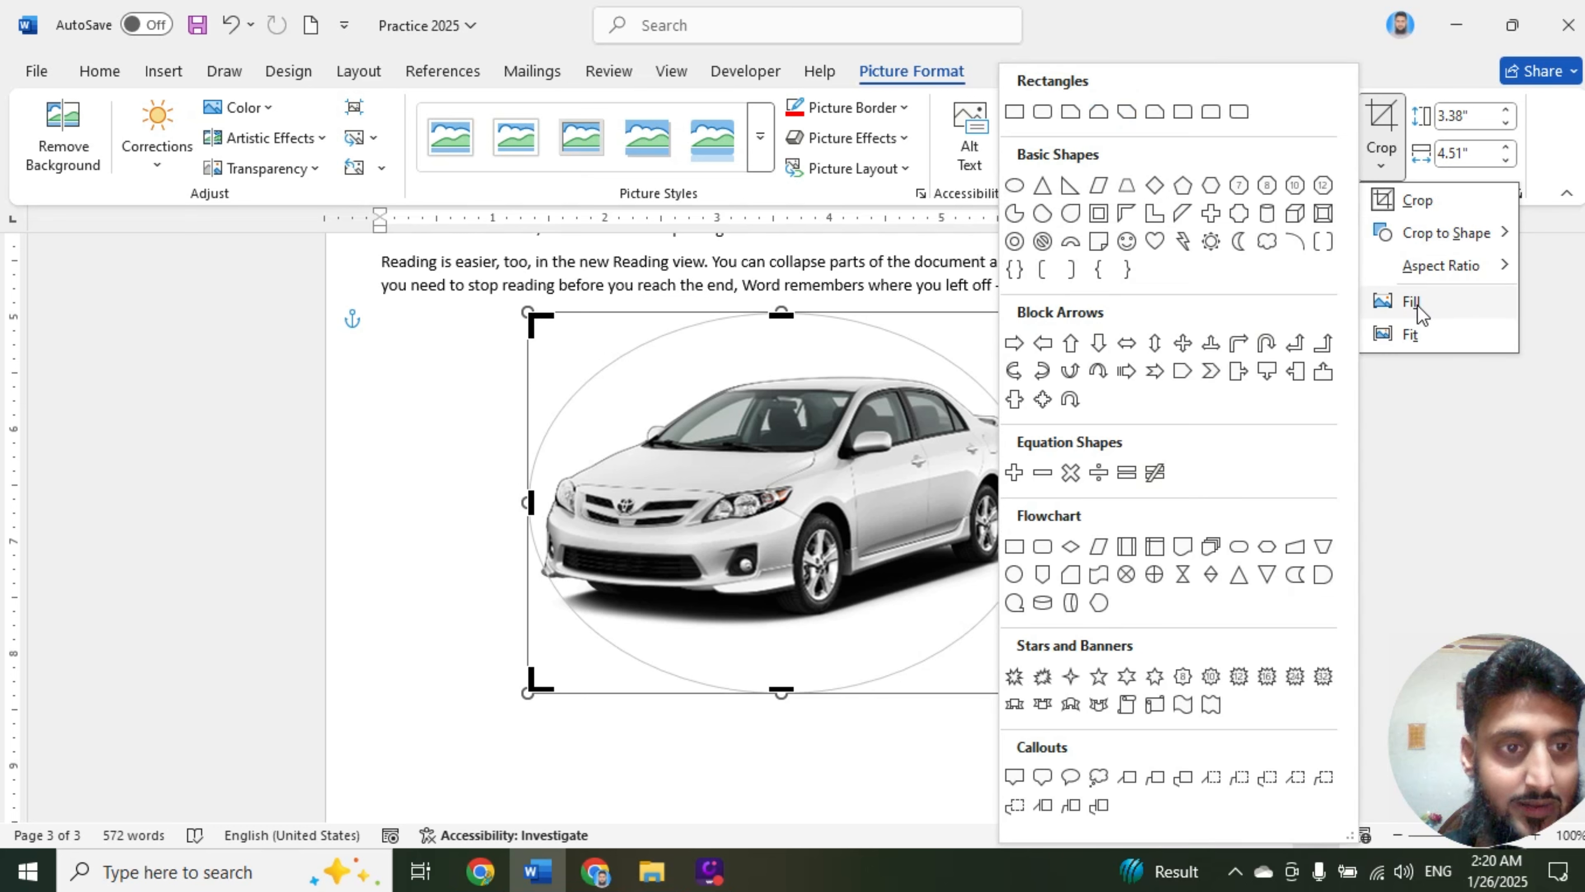
pyautogui.click(918, 723)
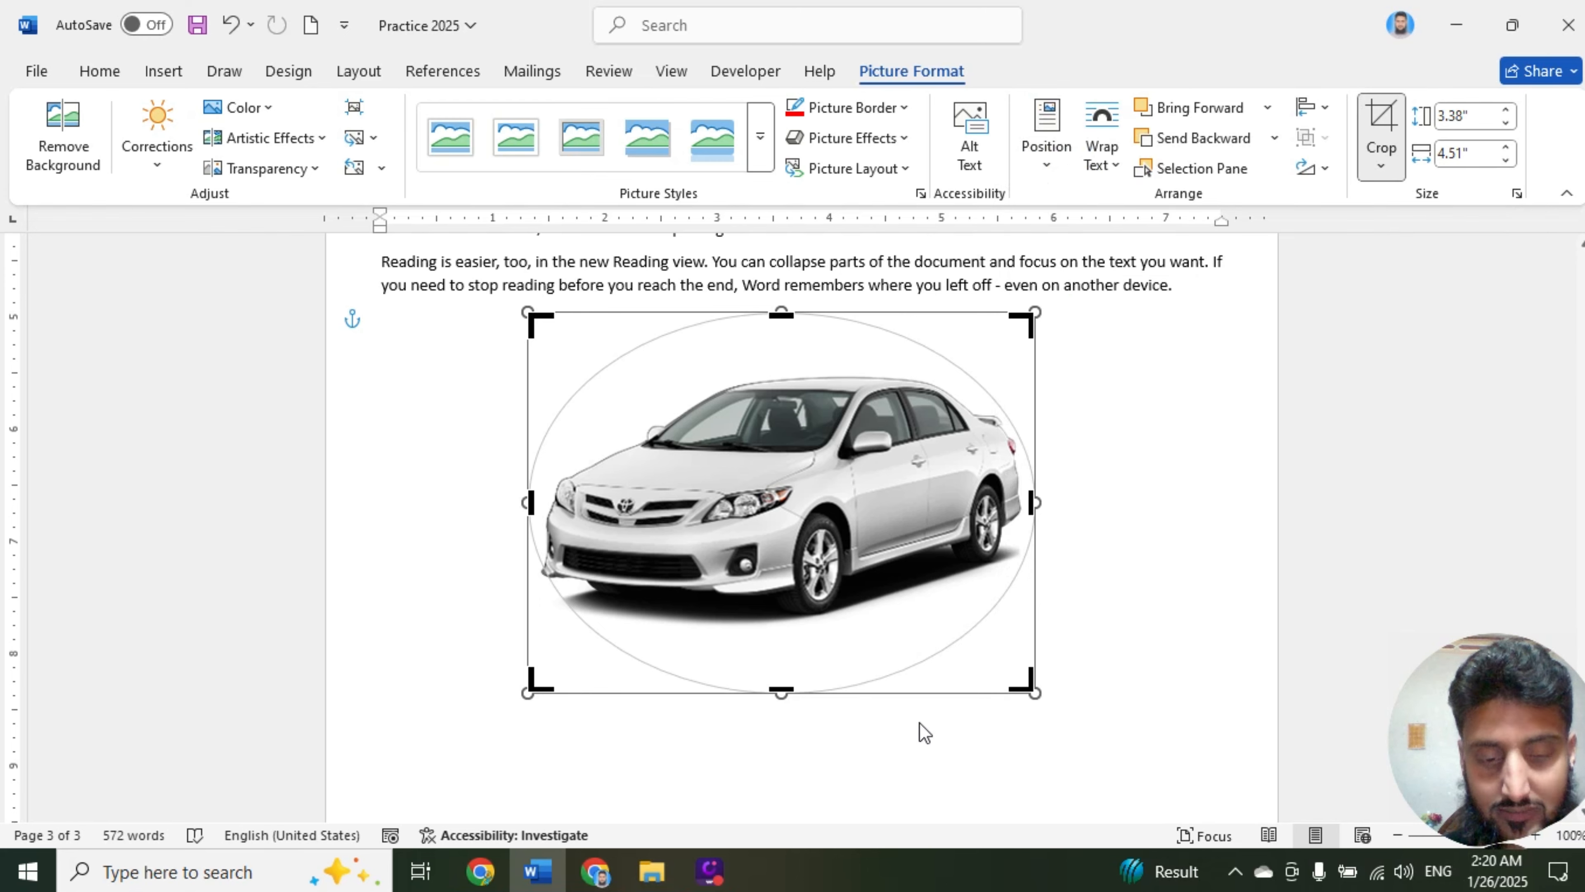
pyautogui.click(1382, 148)
pyautogui.click(1383, 165)
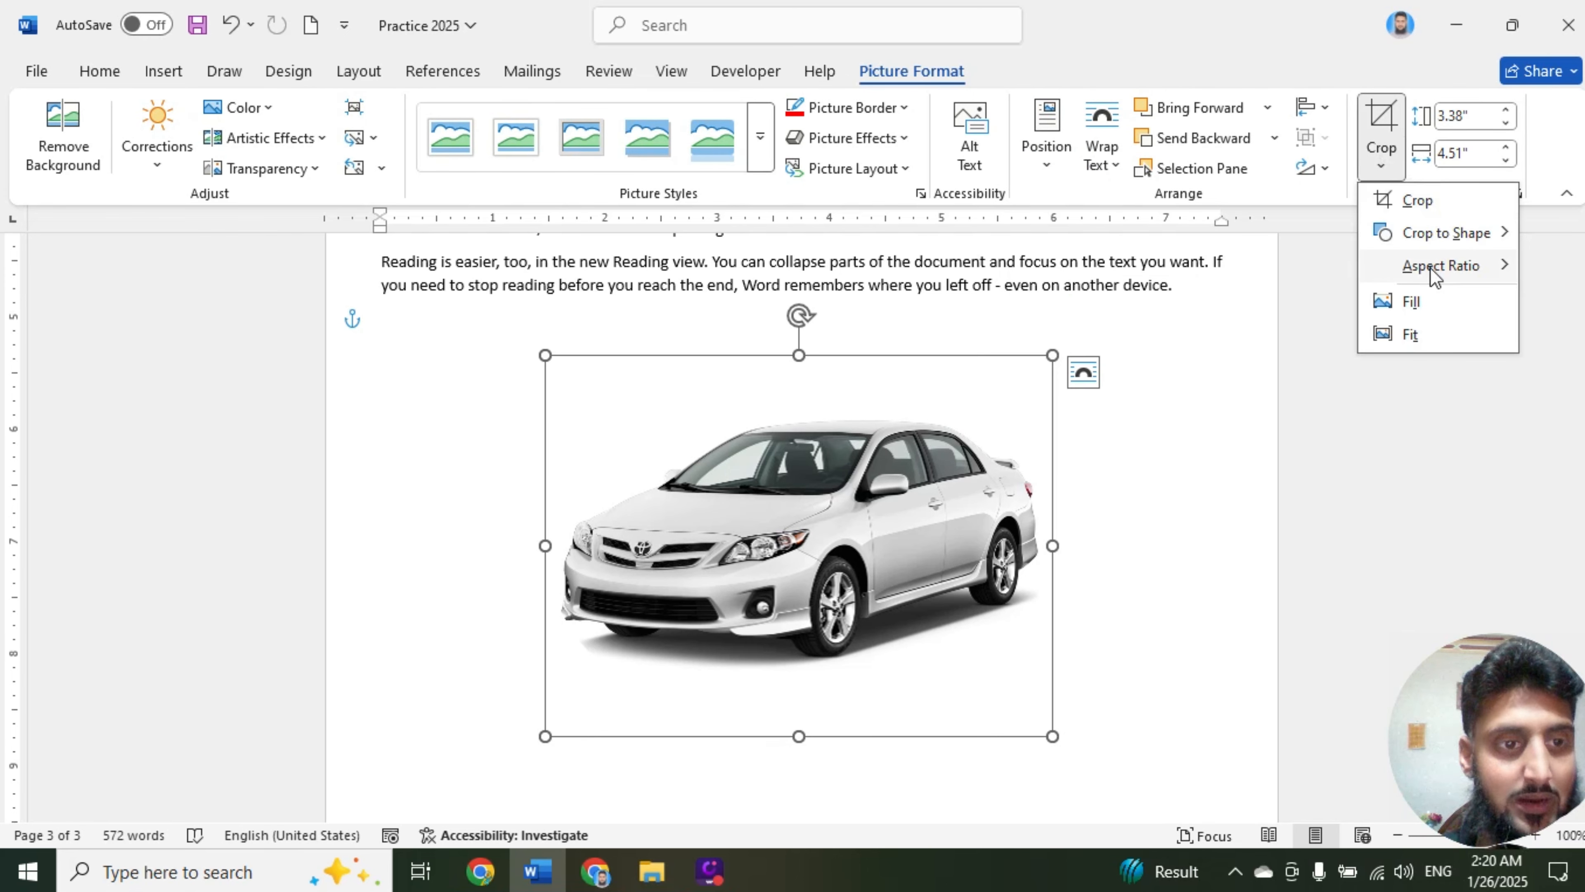
pyautogui.moveTo(1431, 268)
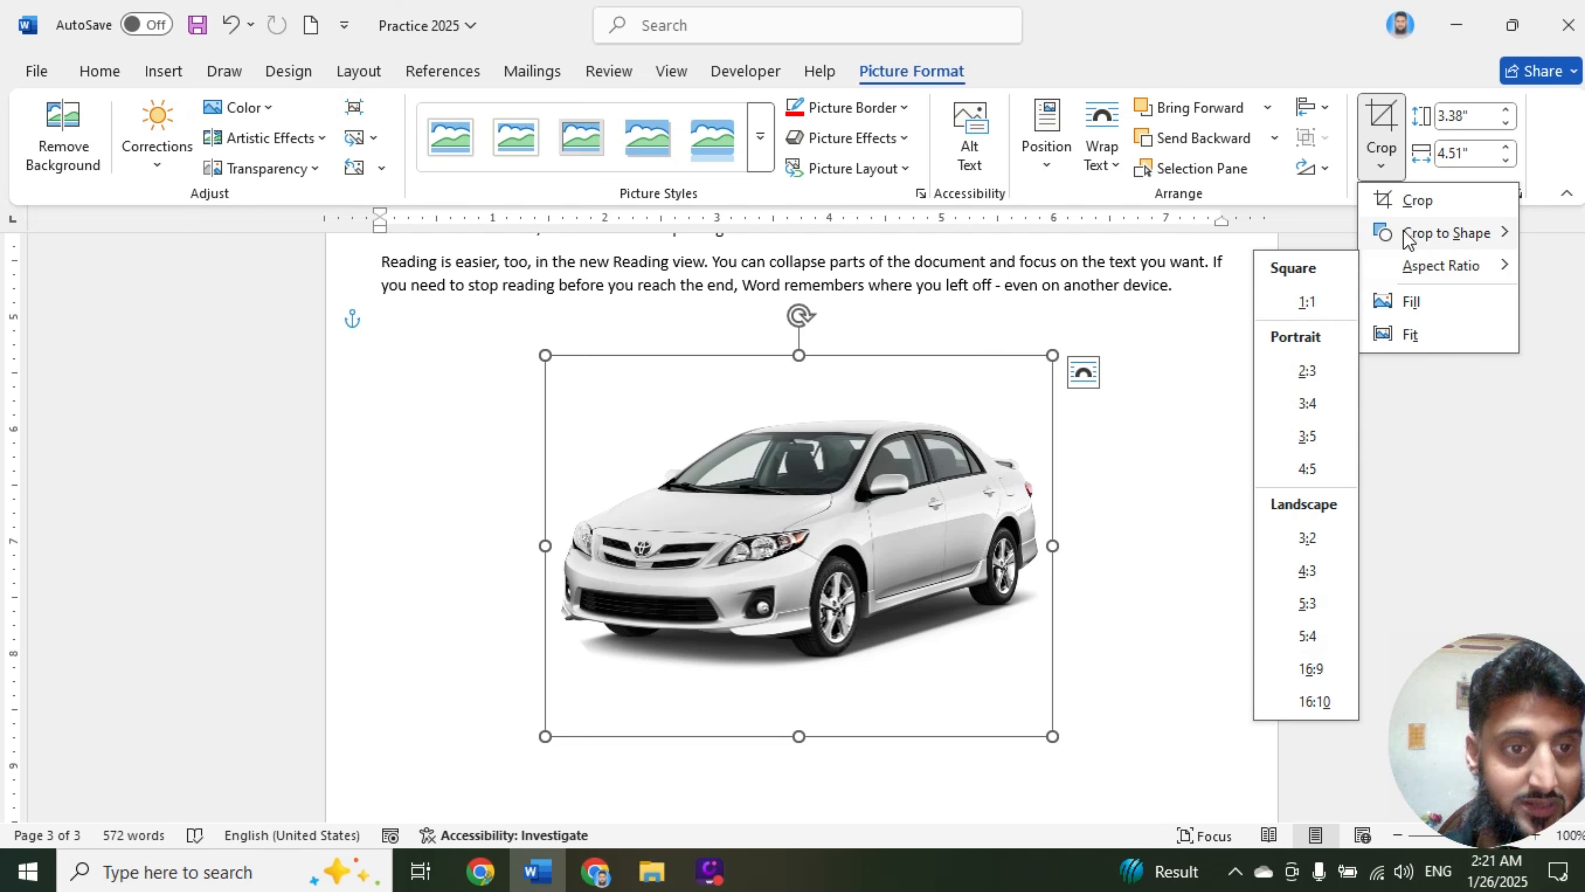
pyautogui.click(1409, 201)
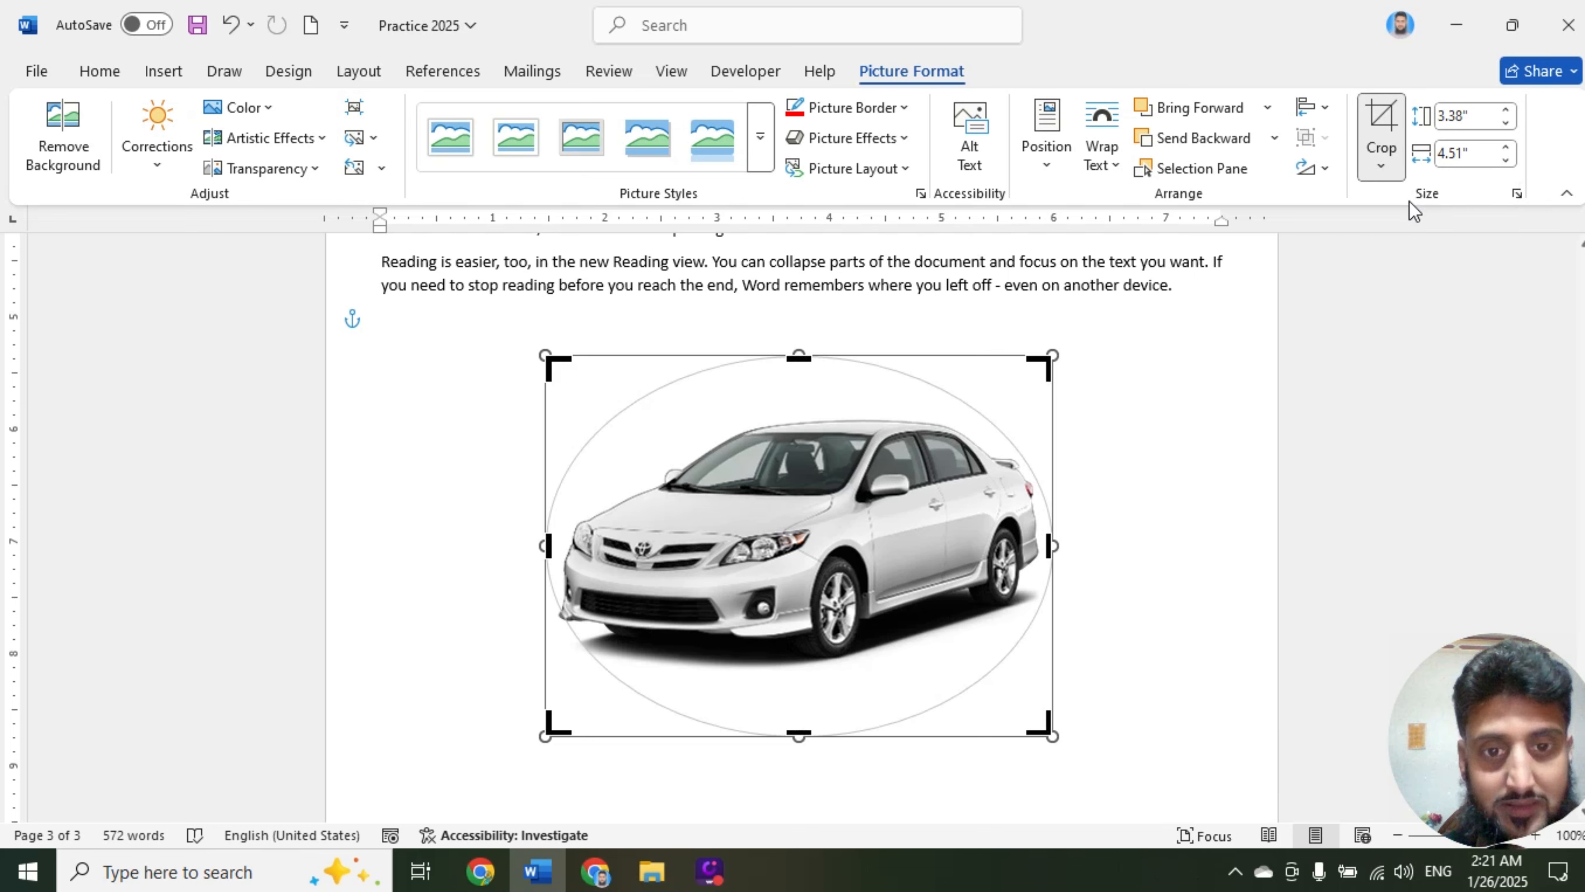
# Leave crop mode and undo the shape crops and recent moves of the car picture
pyautogui.click(1246, 308)
pyautogui.hotkey('ctrl', 'z')
pyautogui.hotkey('ctrl', 'z')
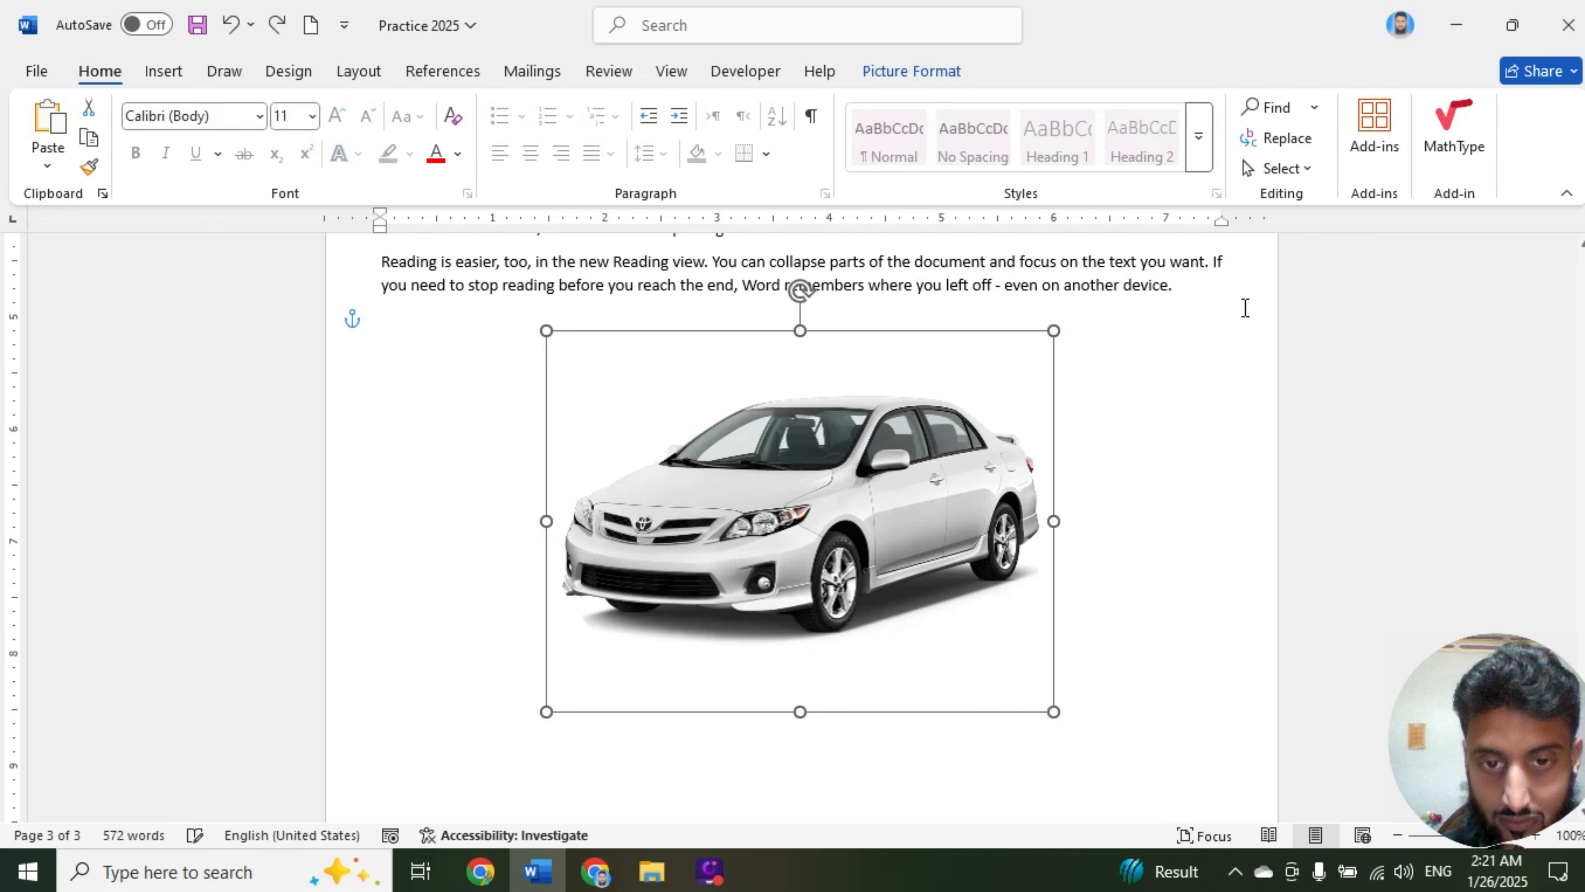
pyautogui.hotkey('ctrl', 'z')
pyautogui.hotkey('ctrl', 'z')
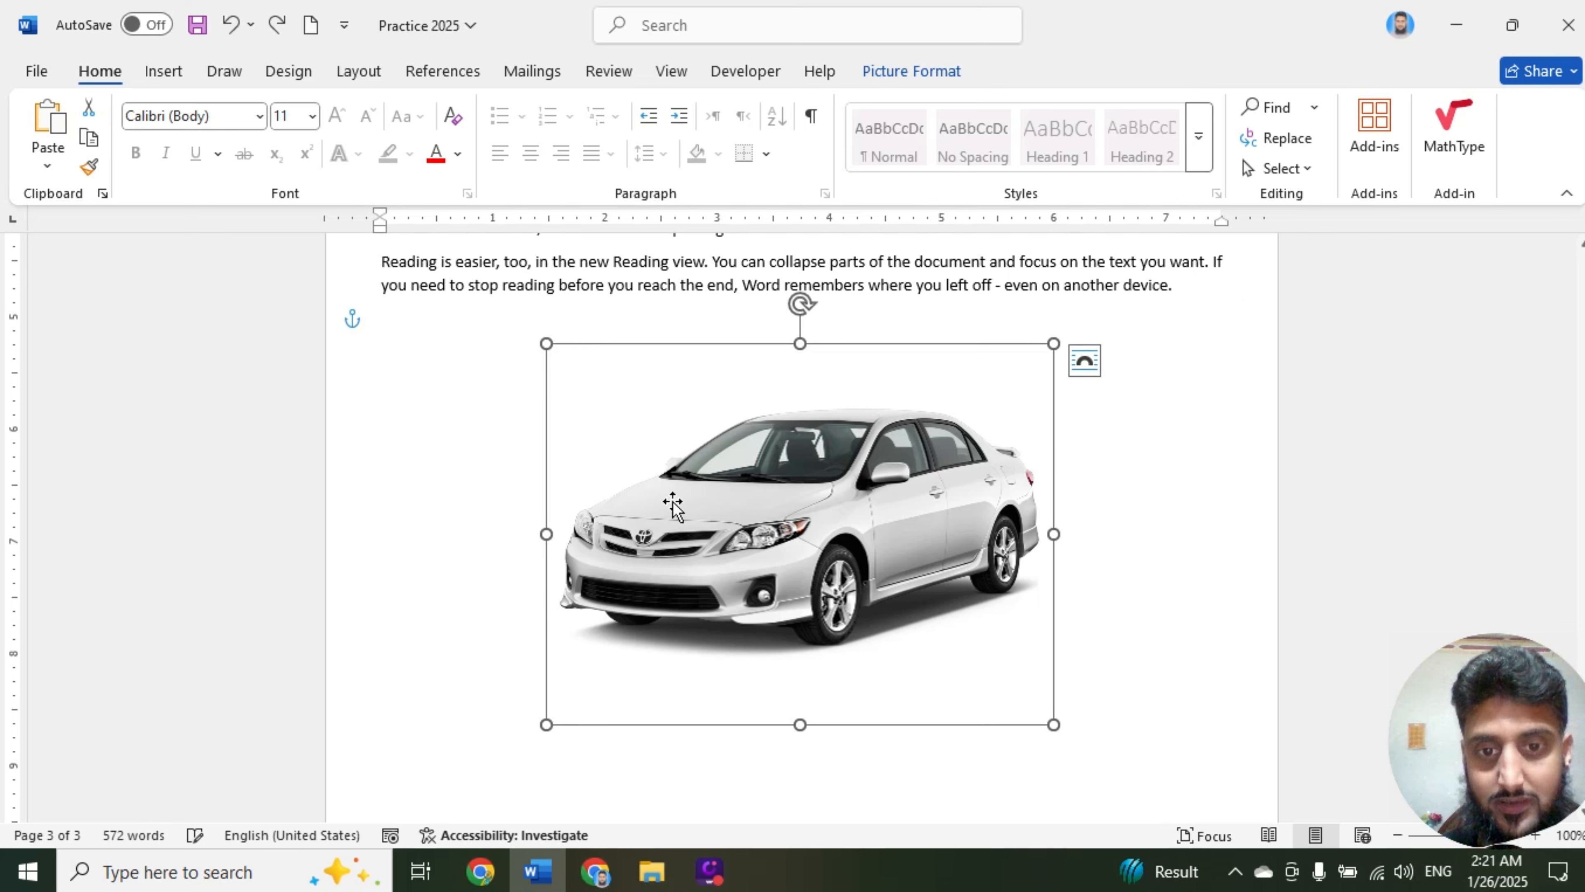
# Reposition the uncropped car picture slightly higher and further right, just below the last paragraph
pyautogui.moveTo(808, 532); pyautogui.dragTo(977, 508)
pyautogui.hotkey('ctrl', 'z')
pyautogui.hotkey('ctrl', 'z')
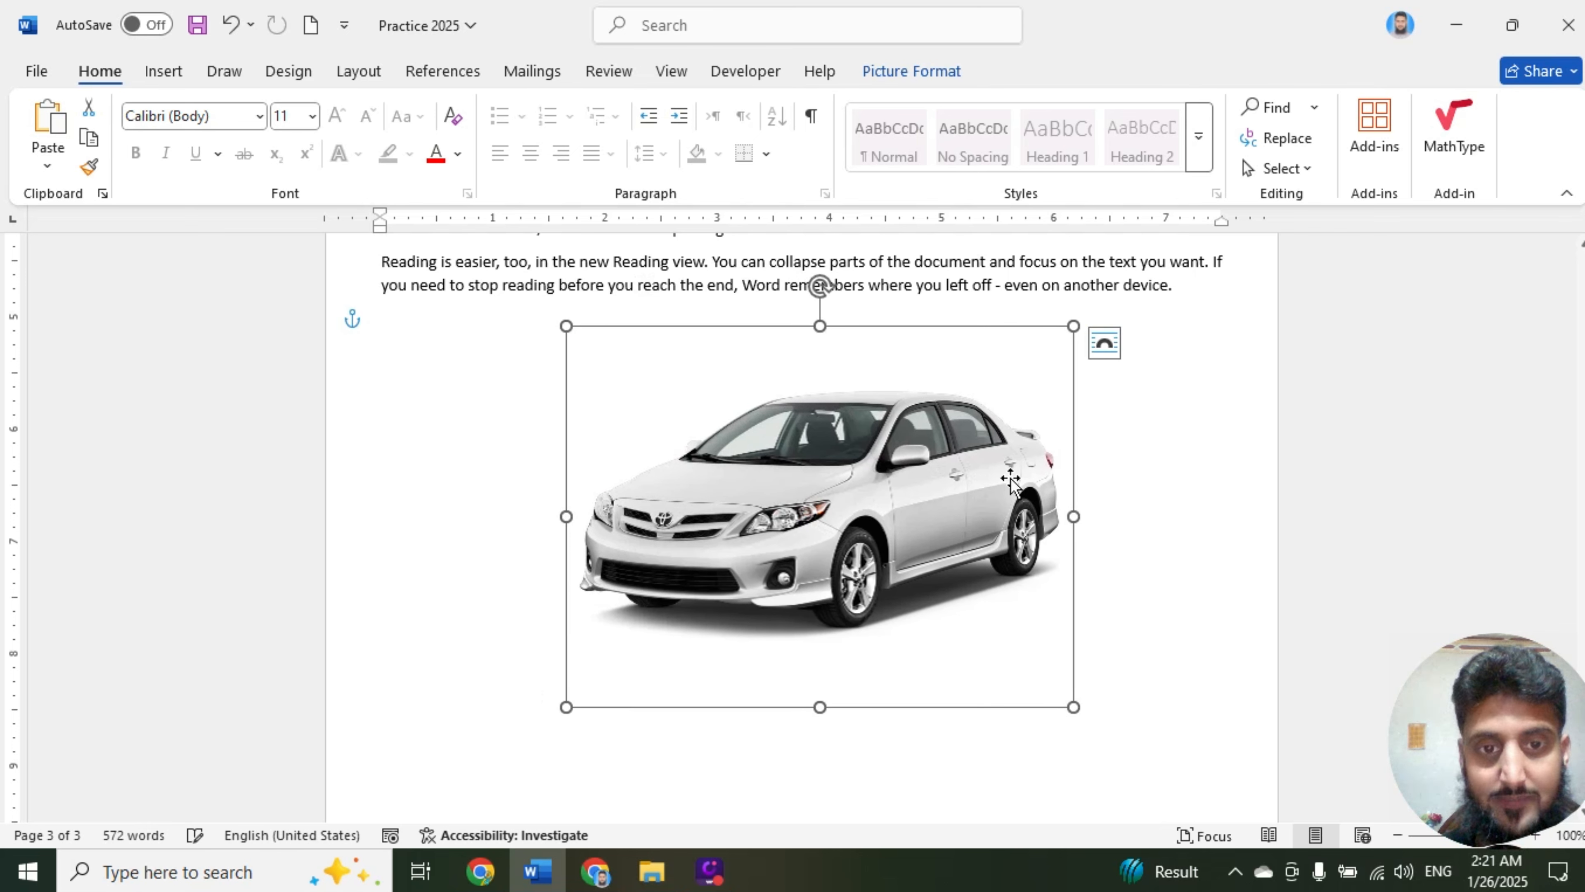
# Crop the car picture's upper, lower and right edges to about 2.29" high by 3.31" wide, cutting off the car's rear
pyautogui.click(883, 67)
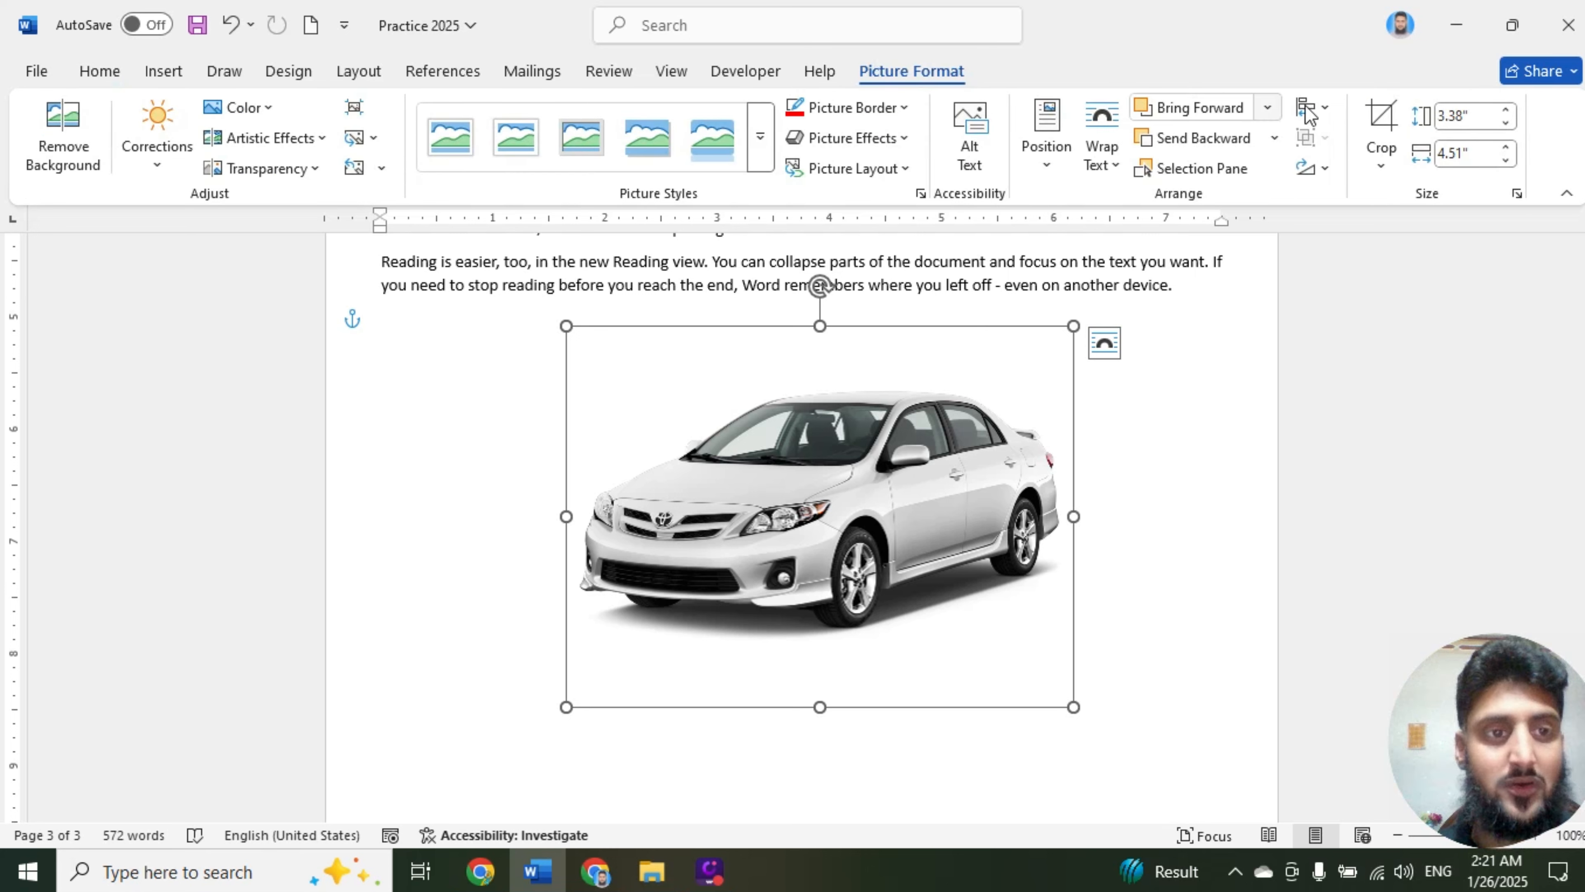
pyautogui.click(1381, 128)
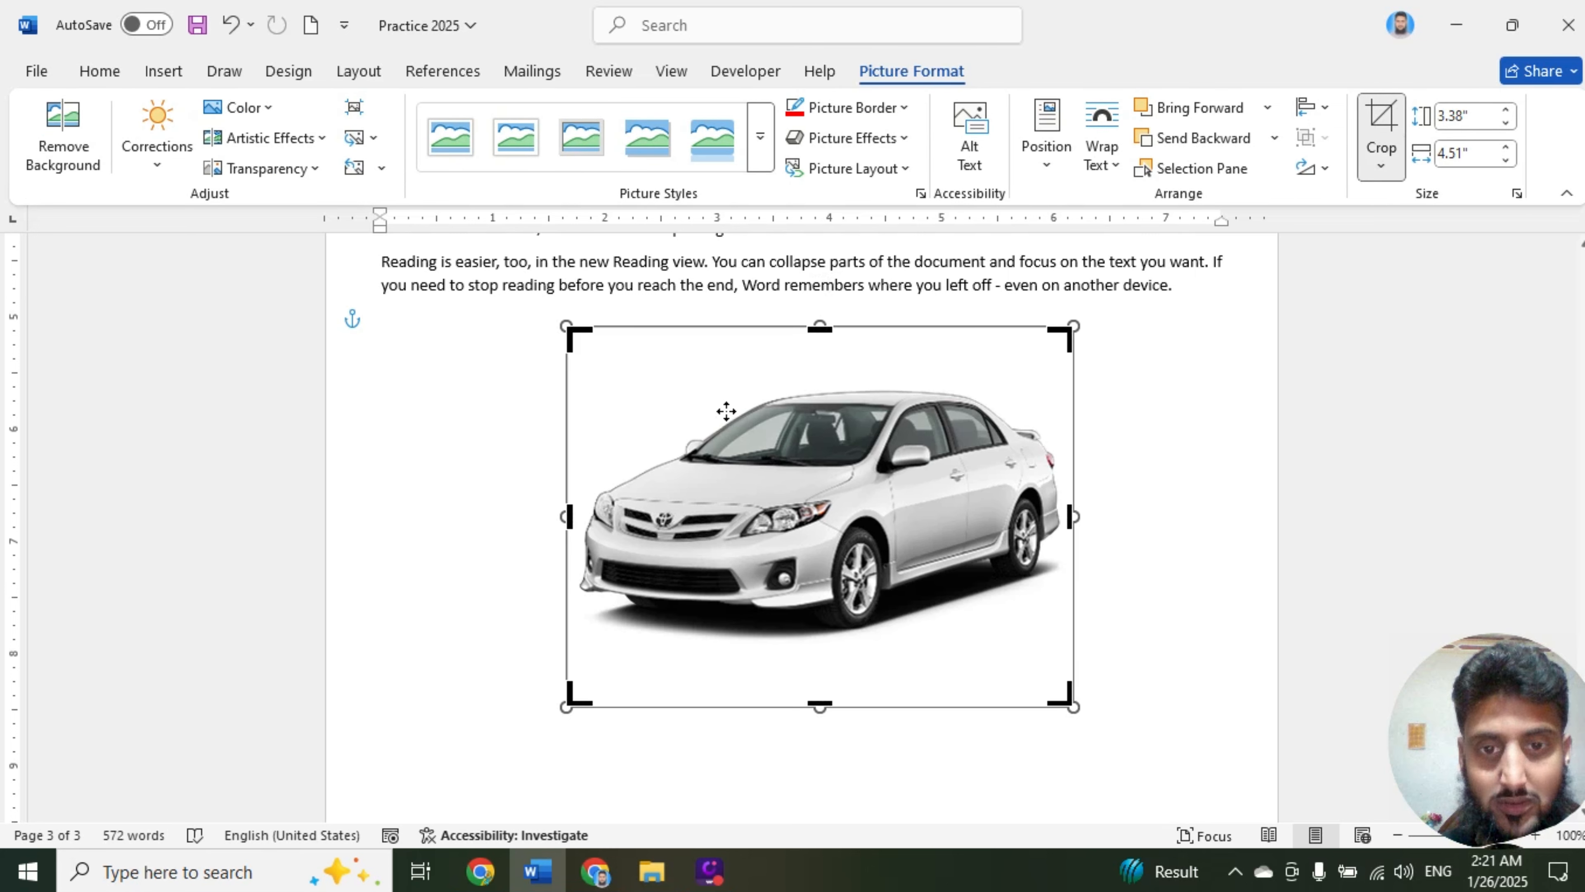
pyautogui.moveTo(817, 327); pyautogui.dragTo(814, 379)
pyautogui.moveTo(1069, 545); pyautogui.dragTo(936, 544)
pyautogui.moveTo(751, 705); pyautogui.dragTo(764, 640)
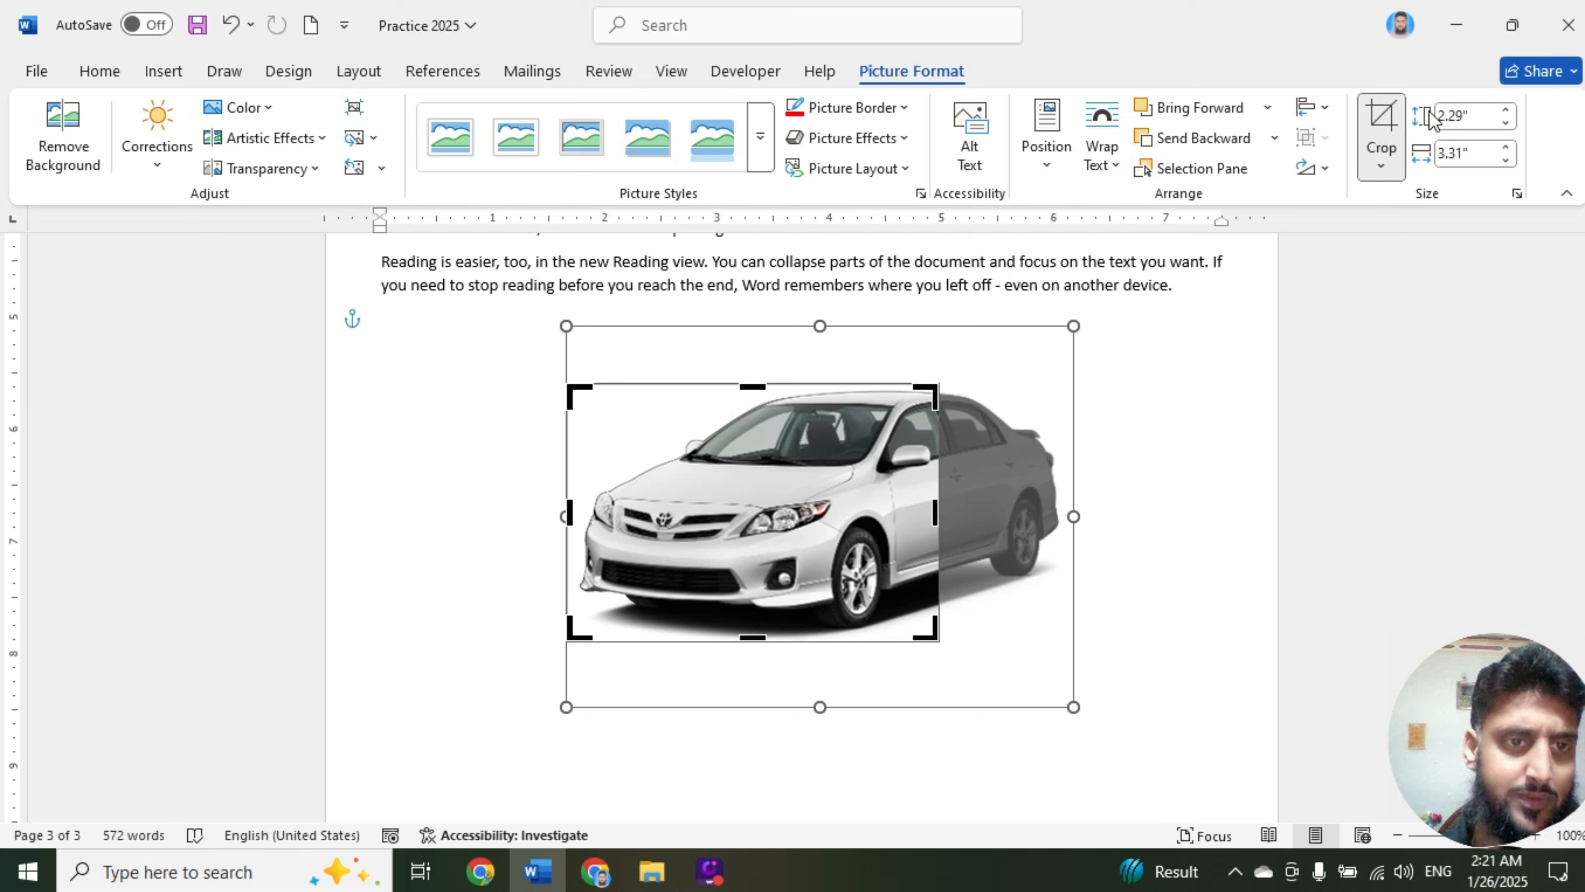
pyautogui.click(1382, 128)
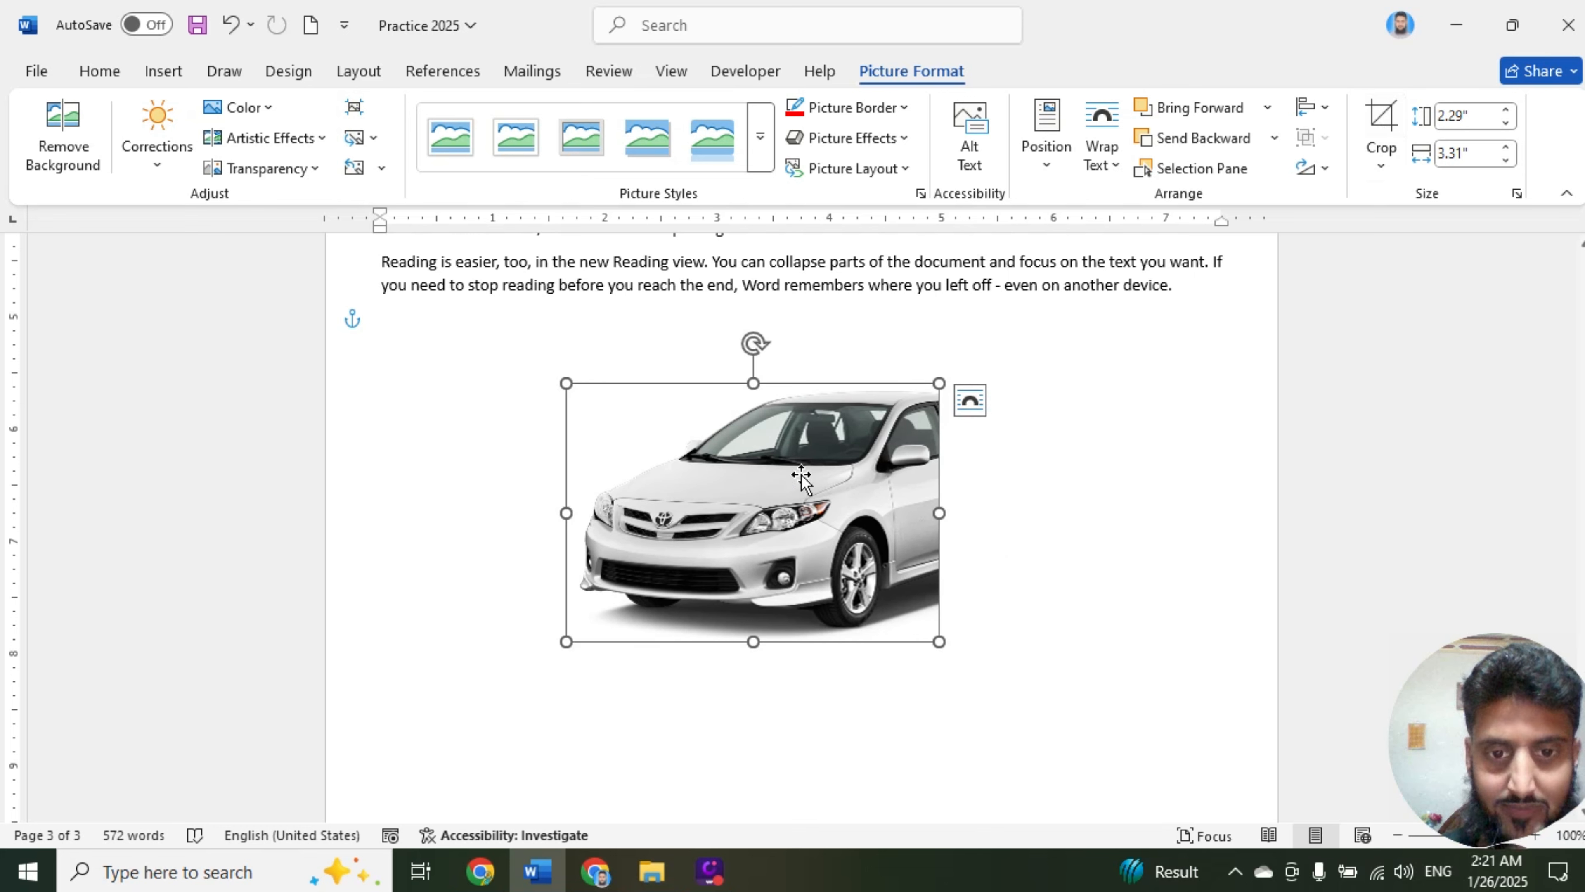
# Reposition the cropped car picture just below the last paragraph and inspect its hidden cropped area in crop mode
pyautogui.moveTo(801, 475); pyautogui.dragTo(893, 462)
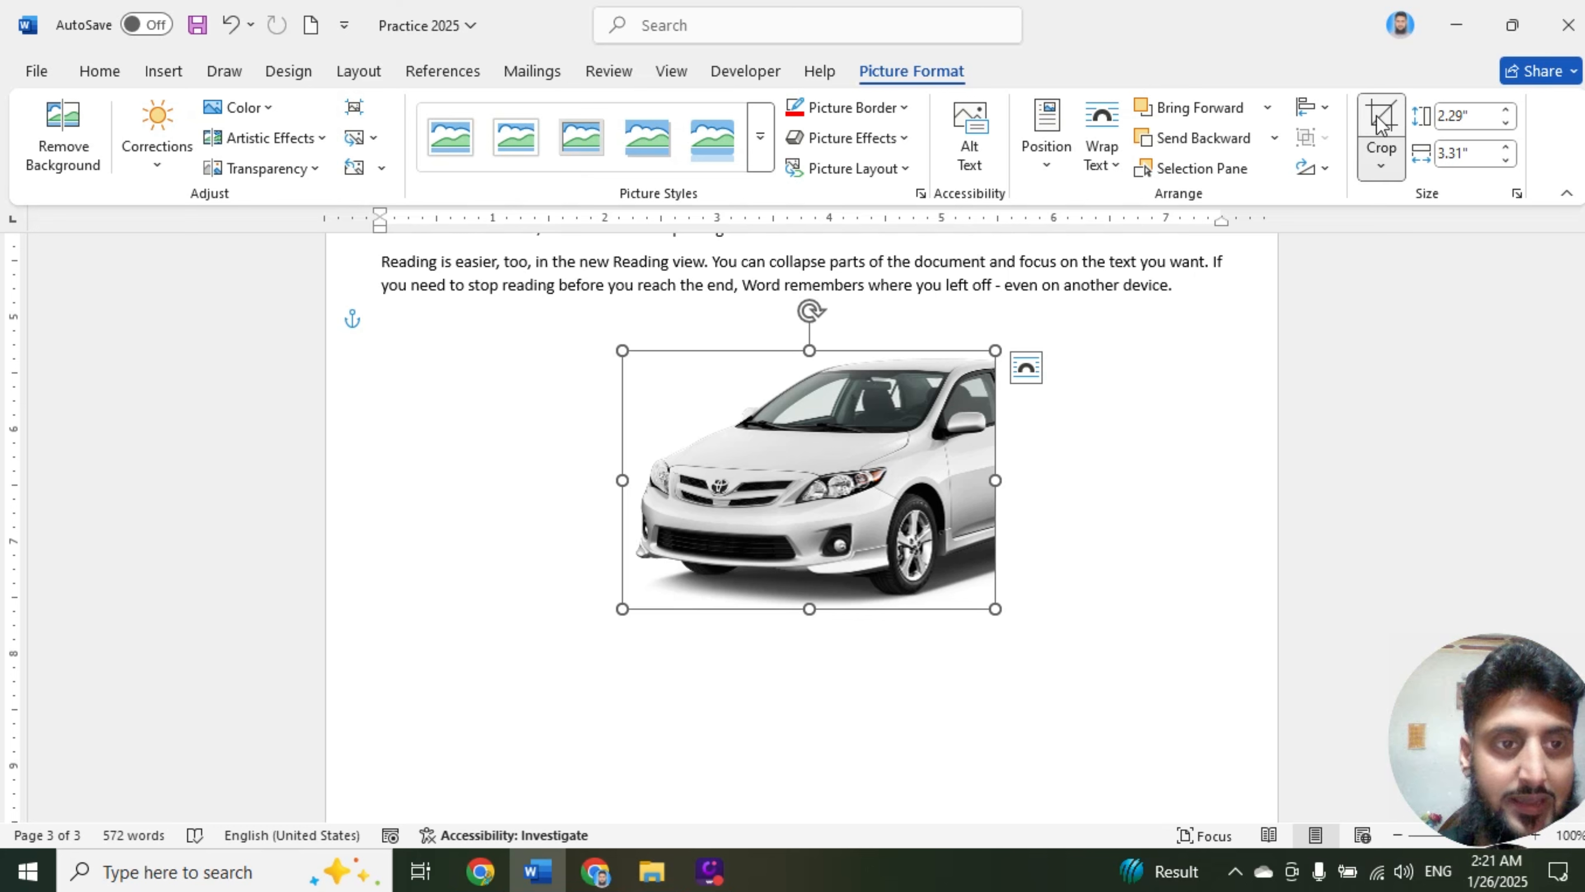
pyautogui.click(1381, 137)
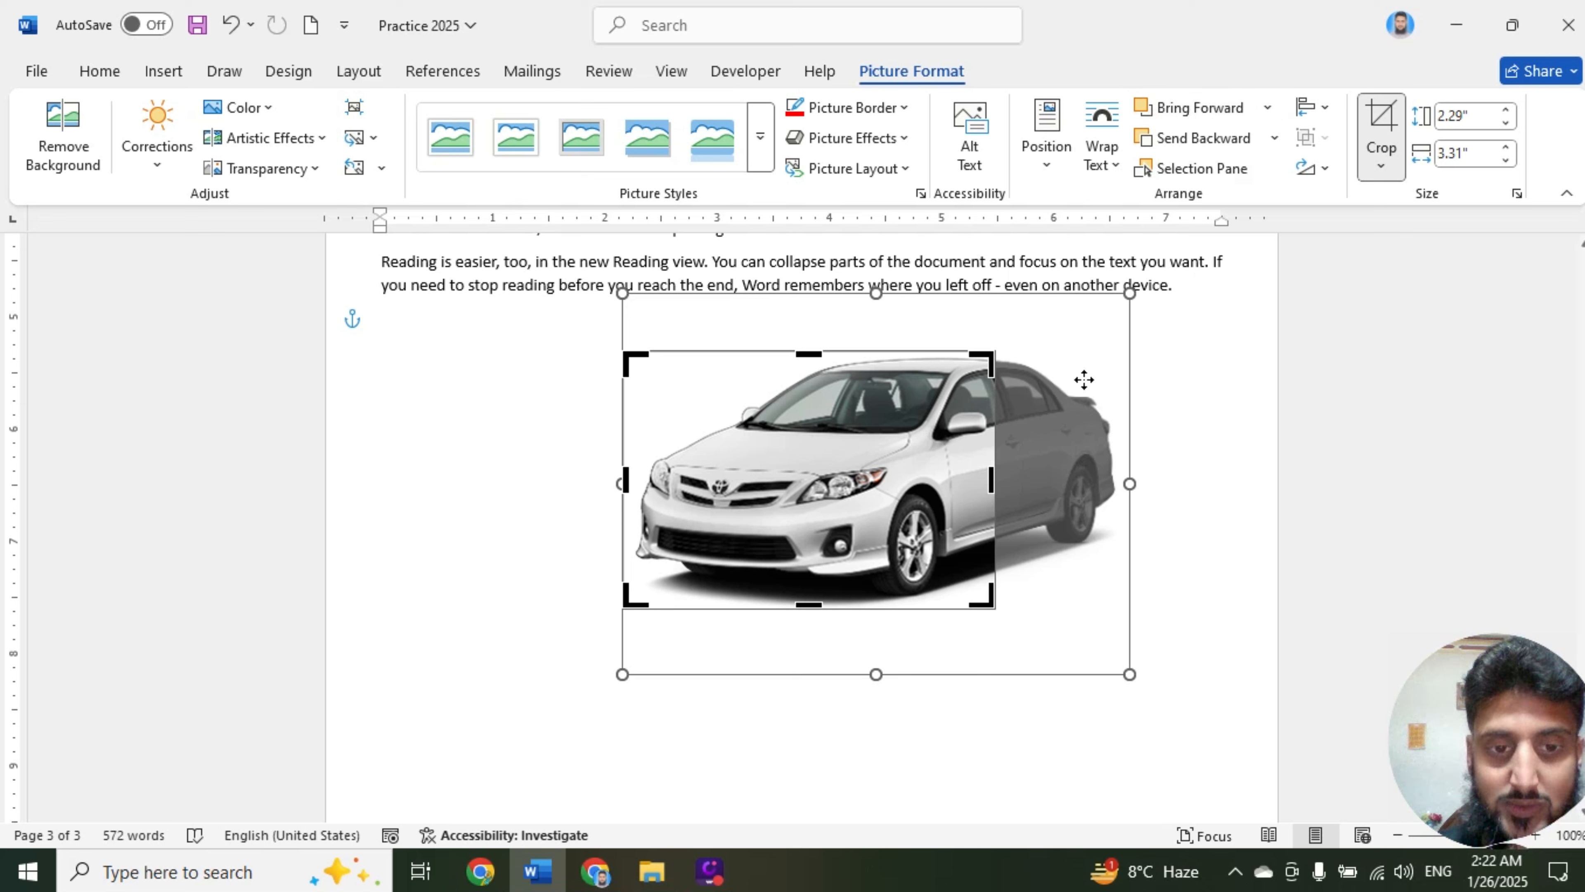
pyautogui.click(1381, 119)
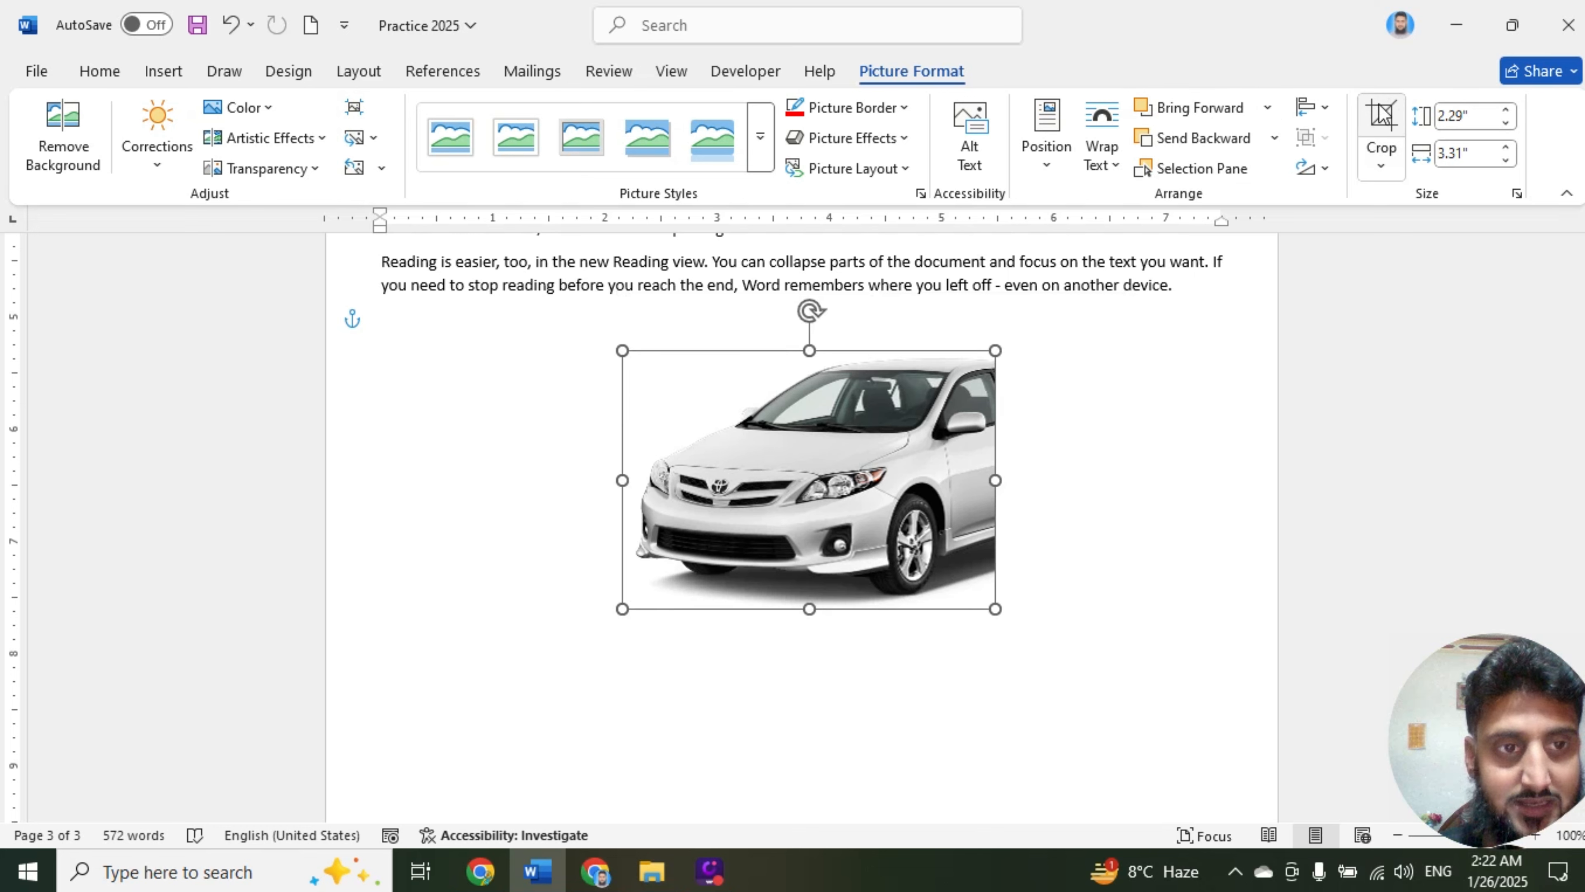
pyautogui.moveTo(856, 406); pyautogui.dragTo(798, 395)
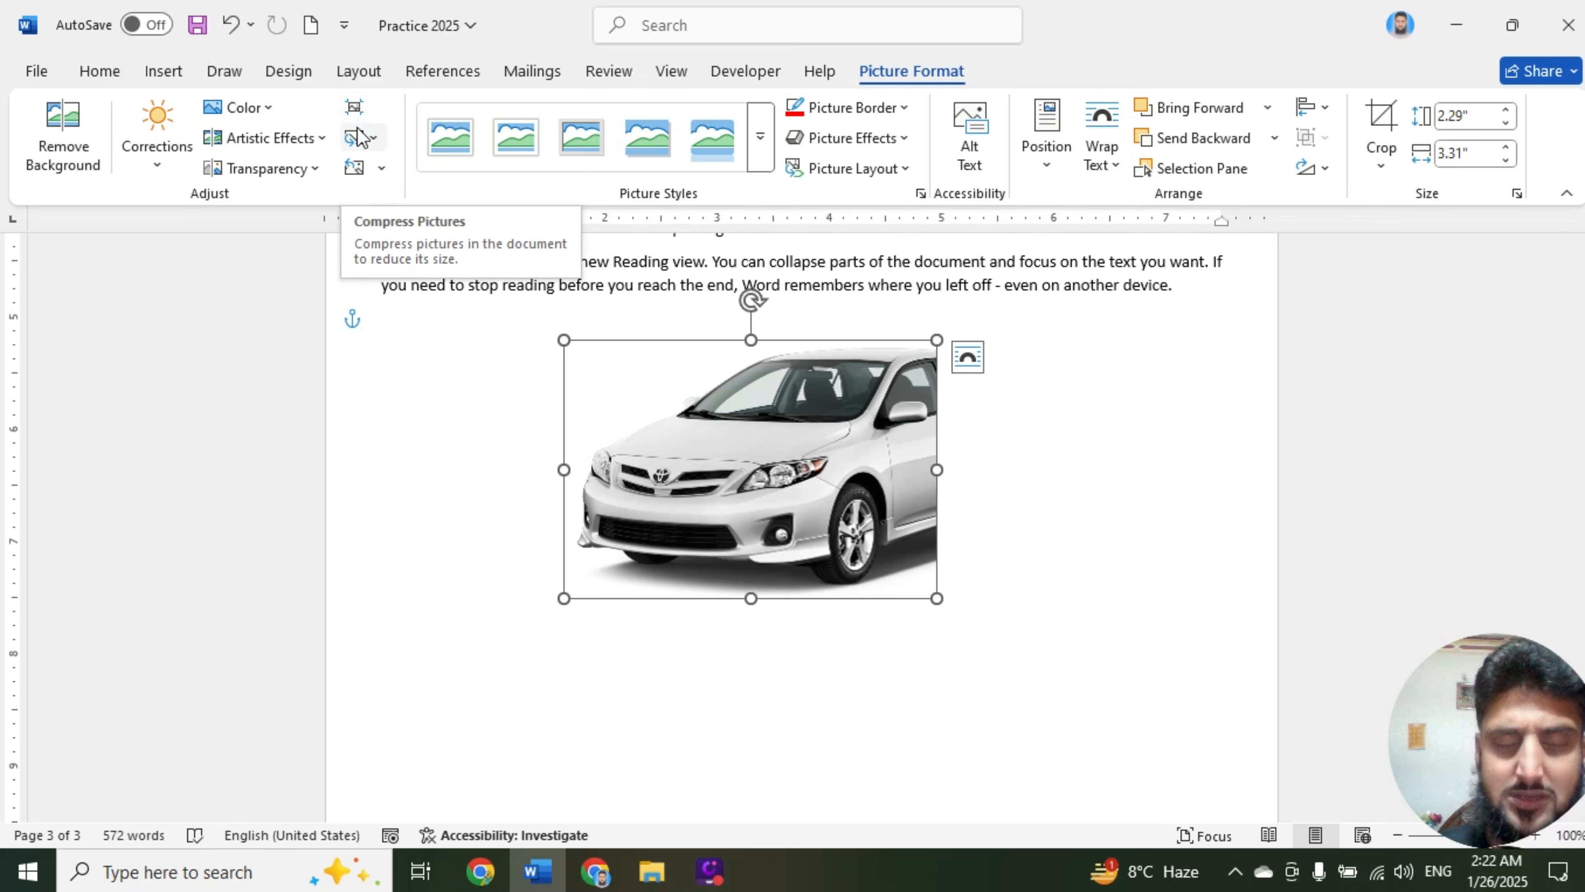
# Compress only this car picture with cropped areas deleted at the default resolution, and shift it slightly down and to the right
pyautogui.click(354, 109)
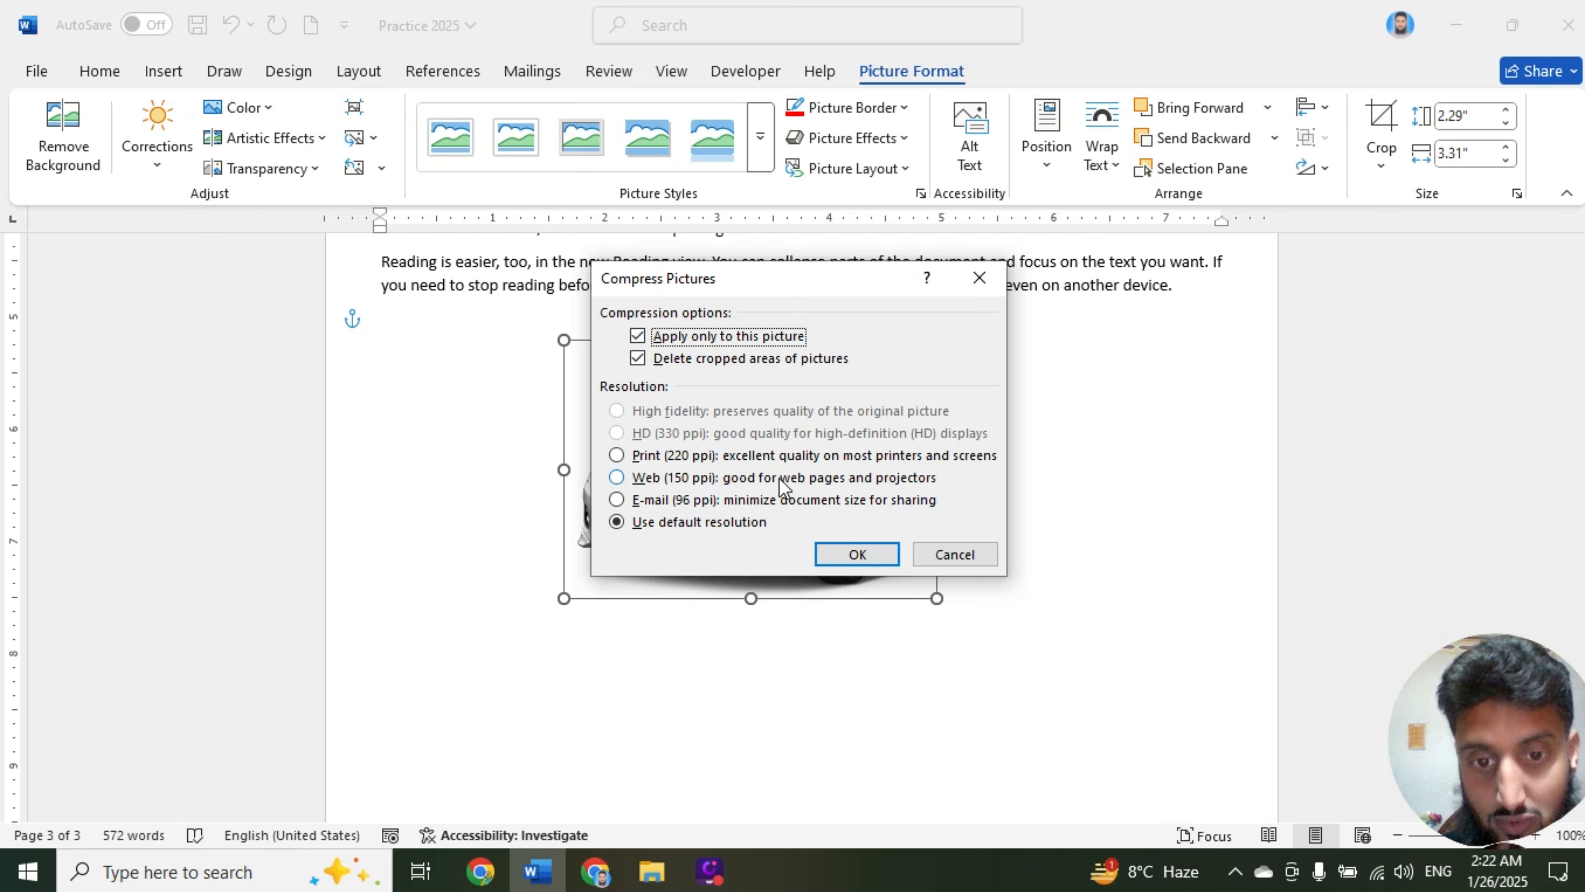
pyautogui.click(838, 555)
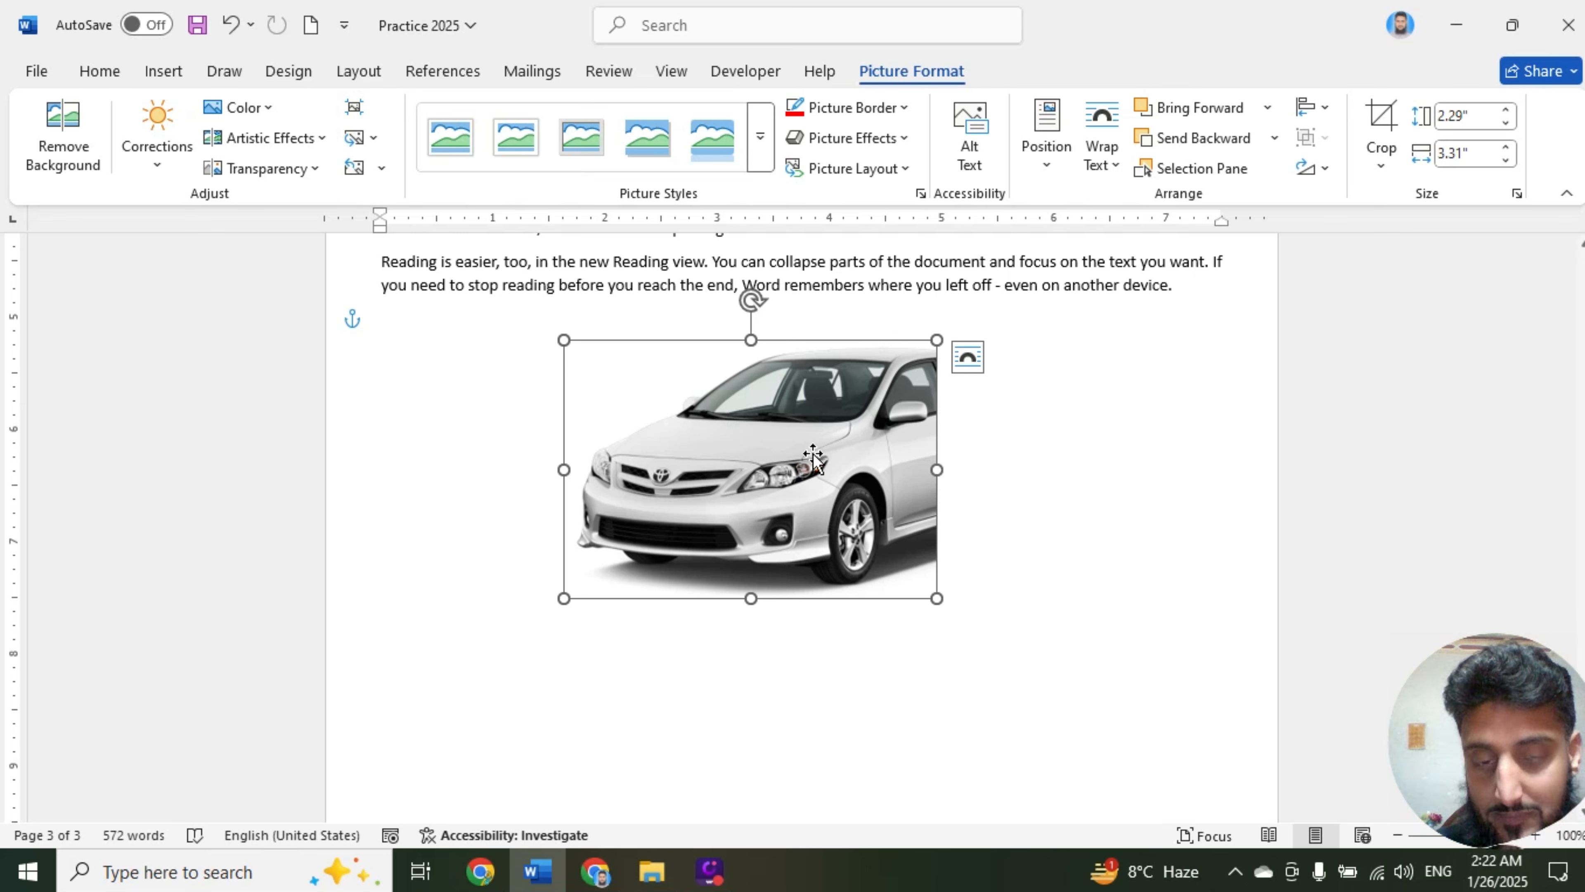
pyautogui.moveTo(813, 455); pyautogui.dragTo(837, 474)
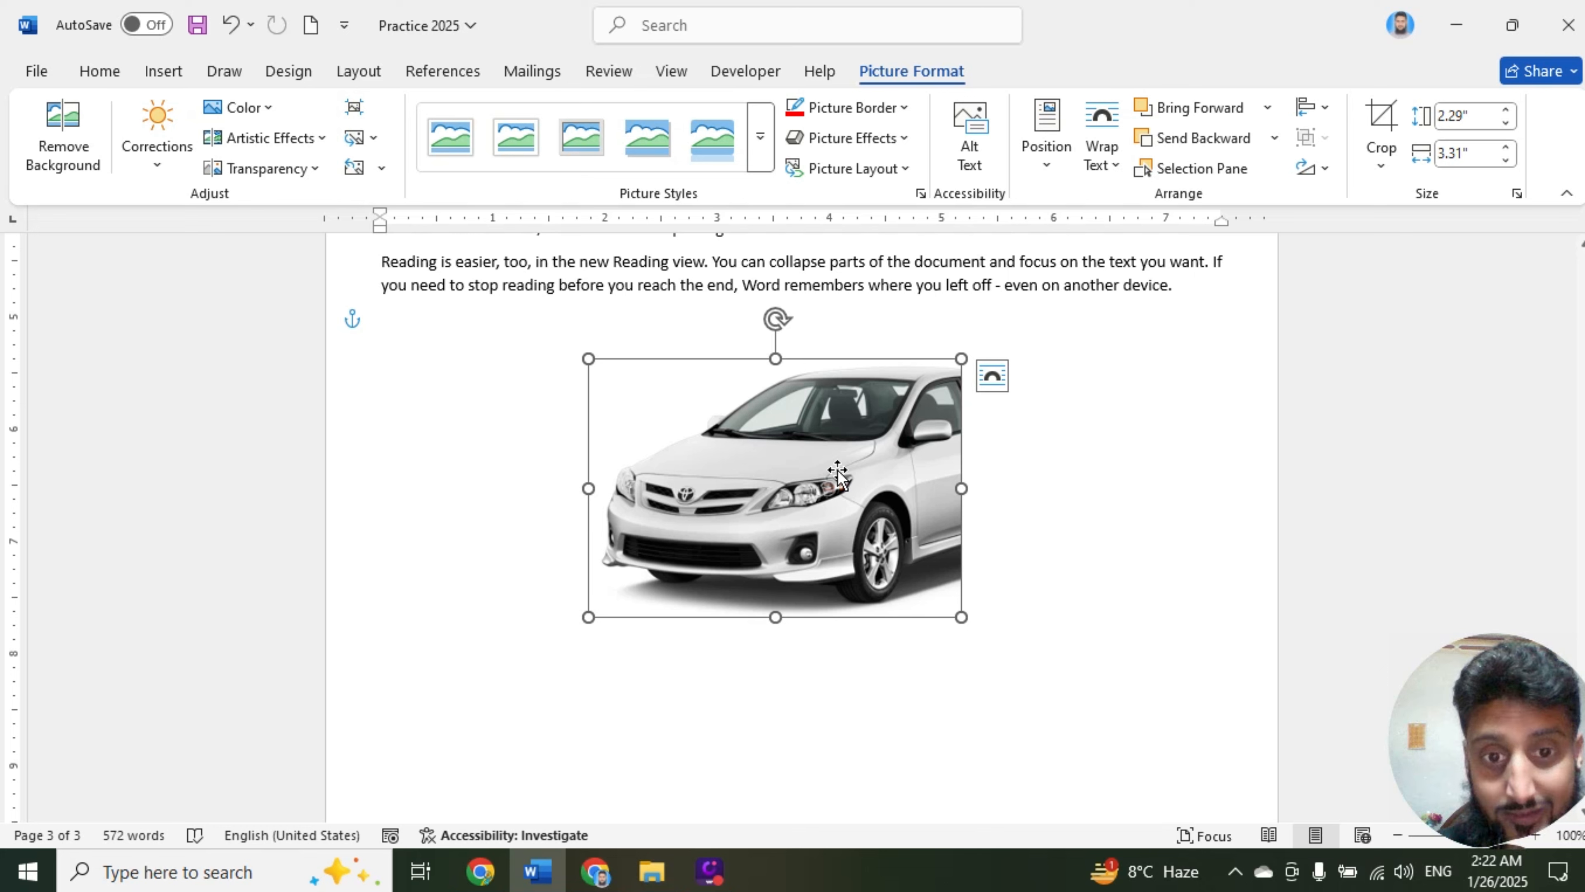
# Check in crop mode whether the compressed car picture still holds its cropped areas, and leave crop mode
pyautogui.click(1381, 137)
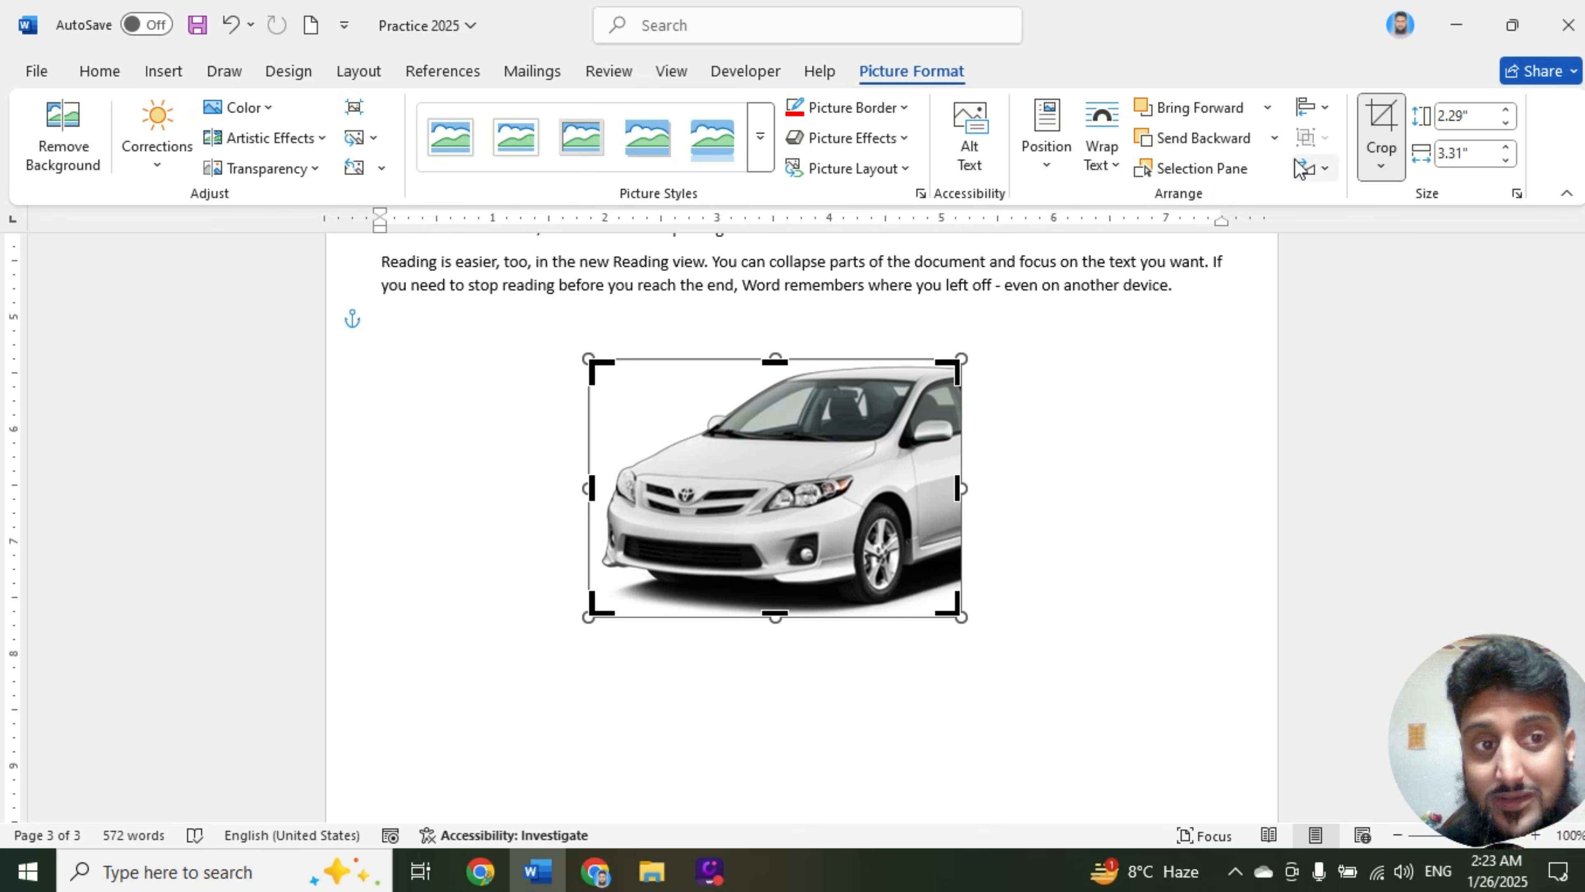
pyautogui.click(1382, 128)
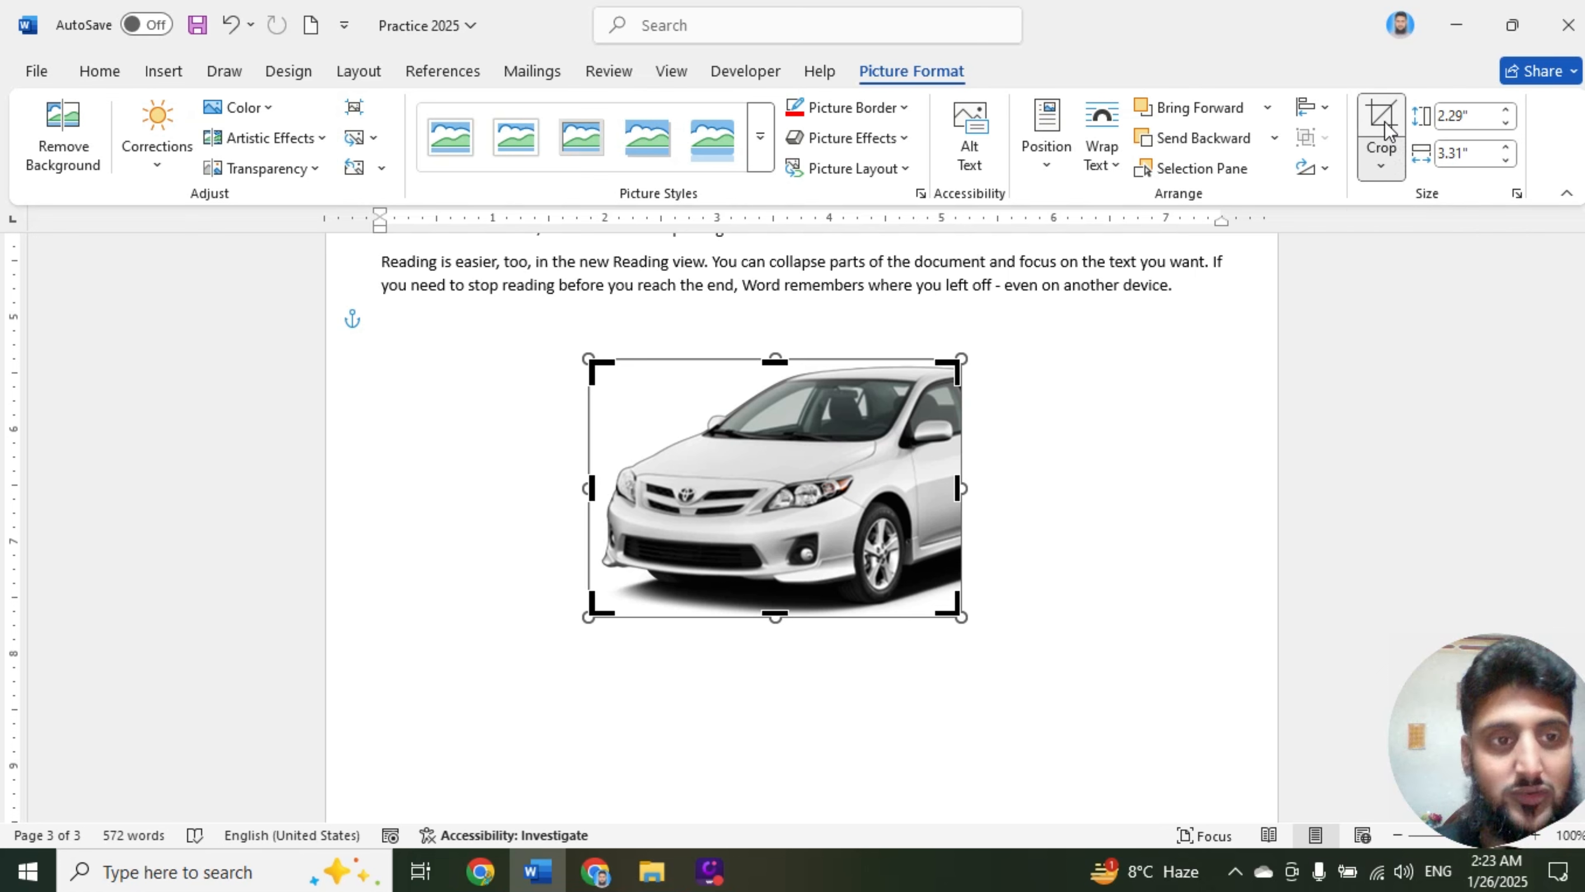
pyautogui.click(807, 301)
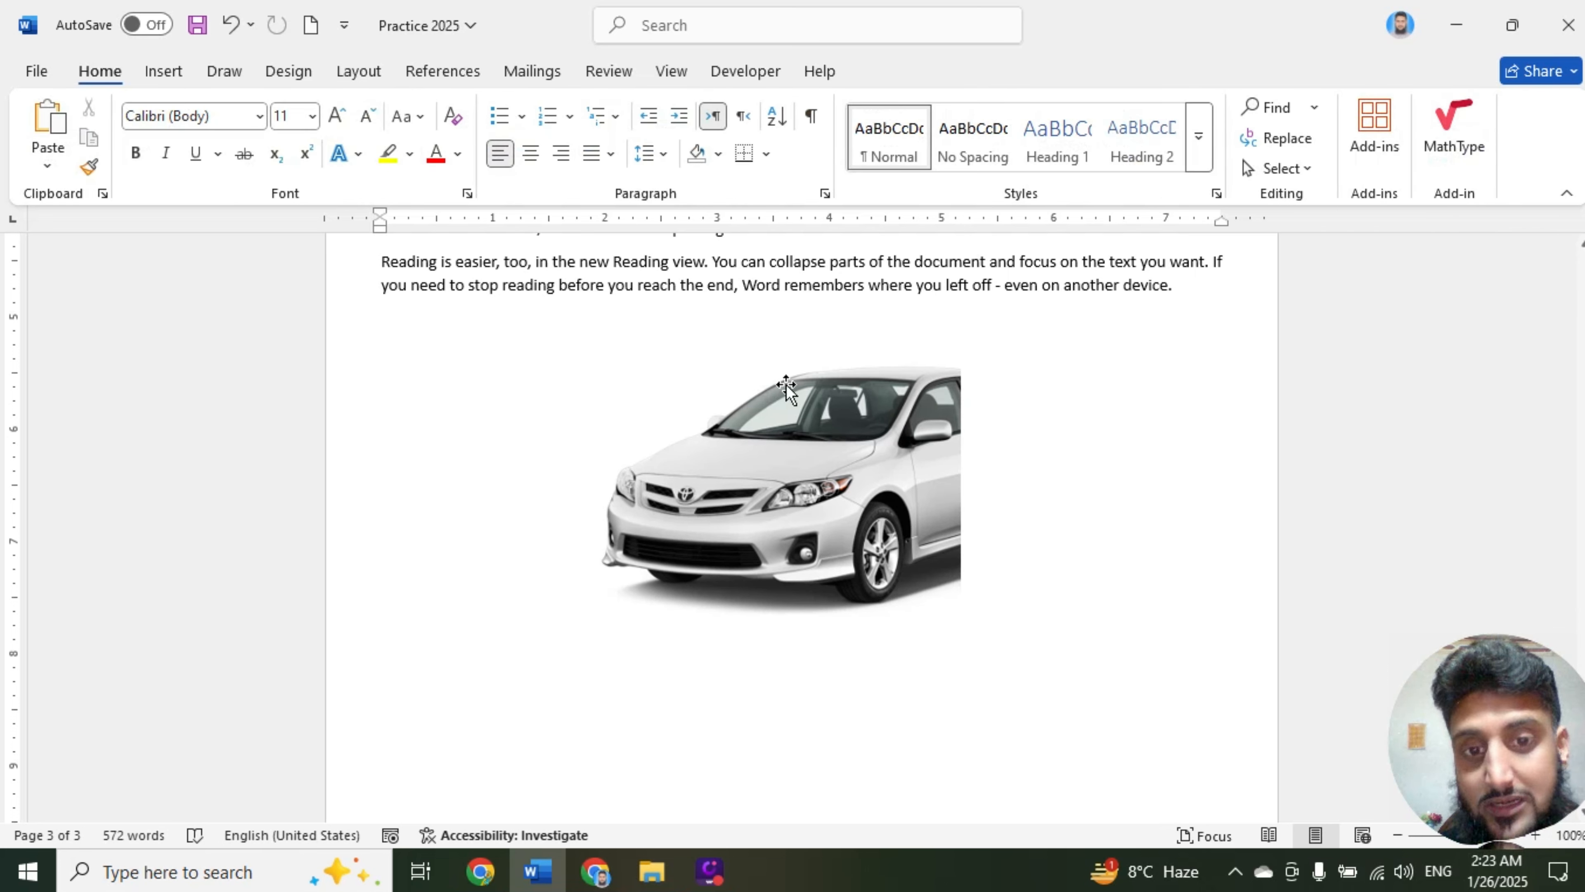
# Resize the car picture freely from its edges and corner to about 2.82" high by 3.78" wide and move it left below the text
pyautogui.click(869, 437)
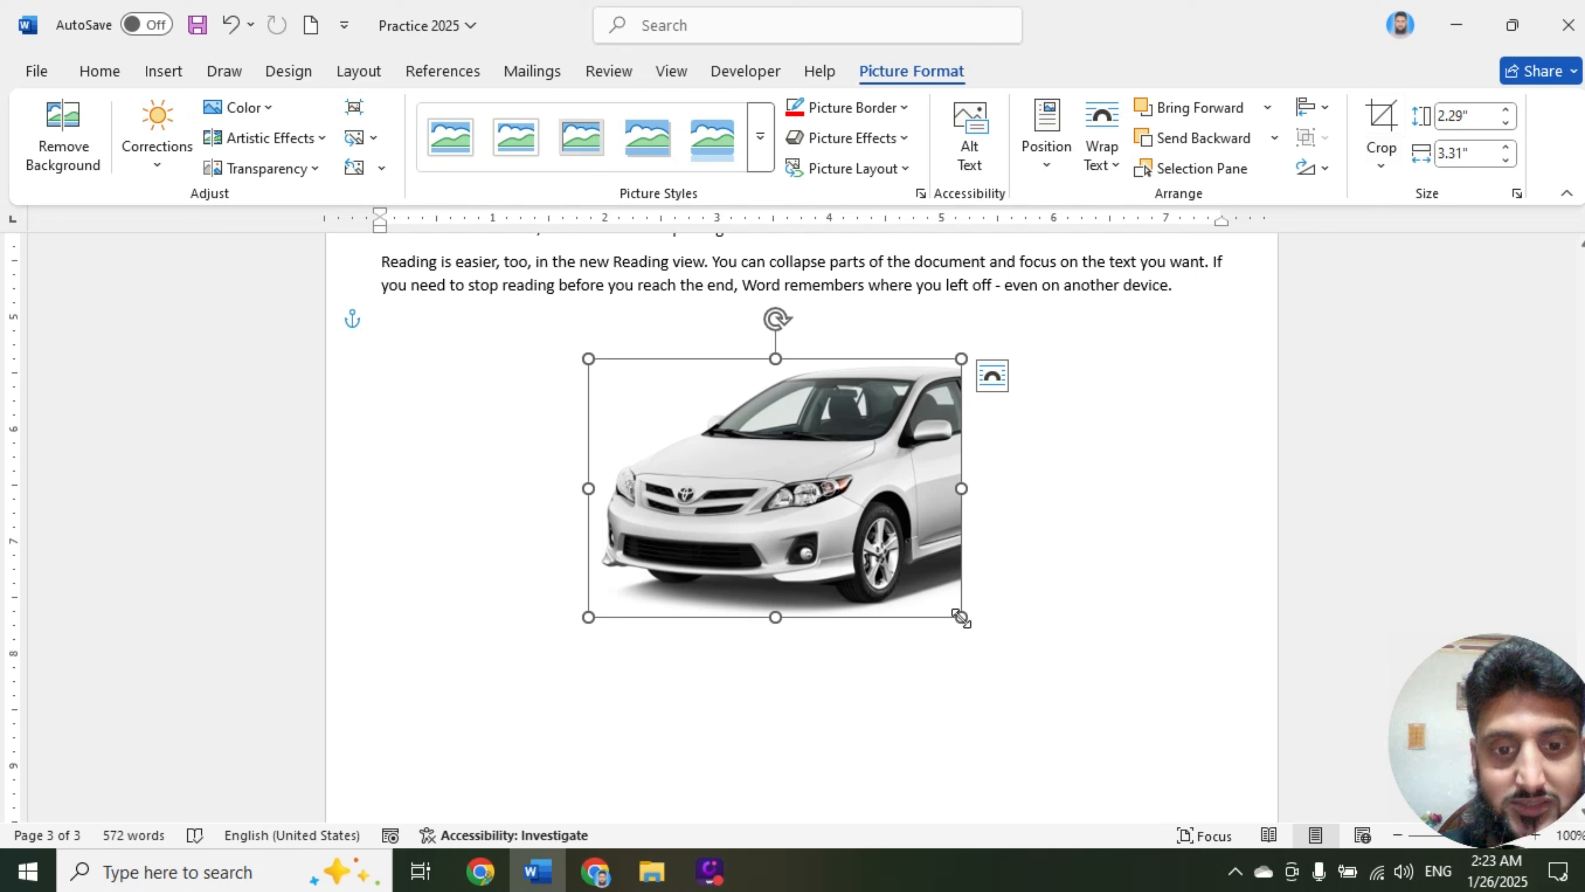
pyautogui.moveTo(961, 616)
pyautogui.mouseDown()
pyautogui.moveTo(740, 460)
pyautogui.moveTo(948, 608)
pyautogui.mouseUp()
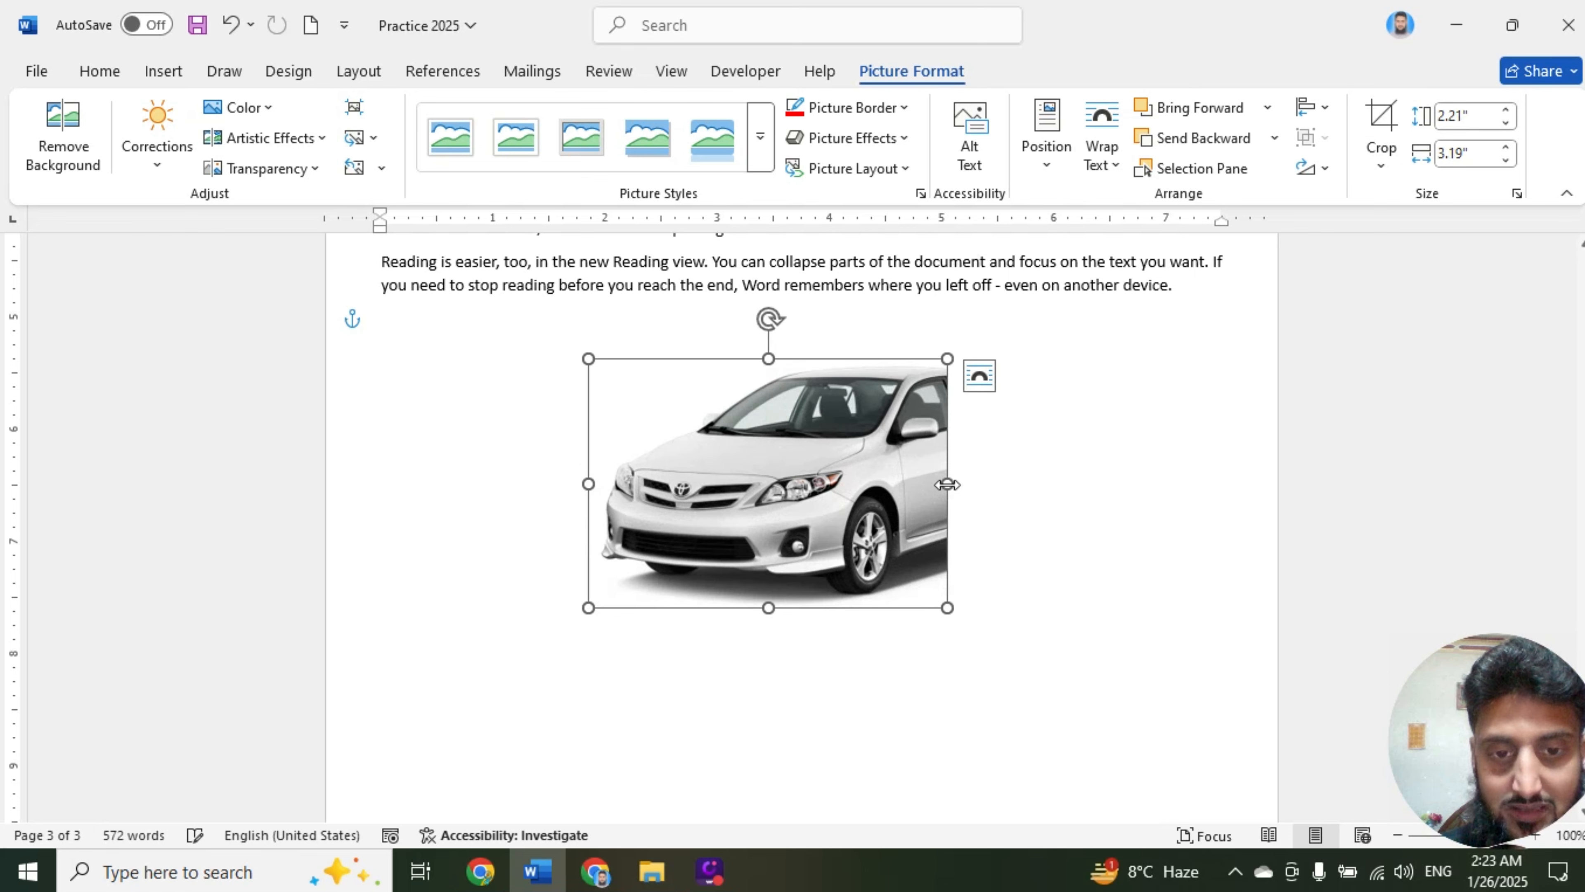
pyautogui.moveTo(948, 483); pyautogui.dragTo(785, 481)
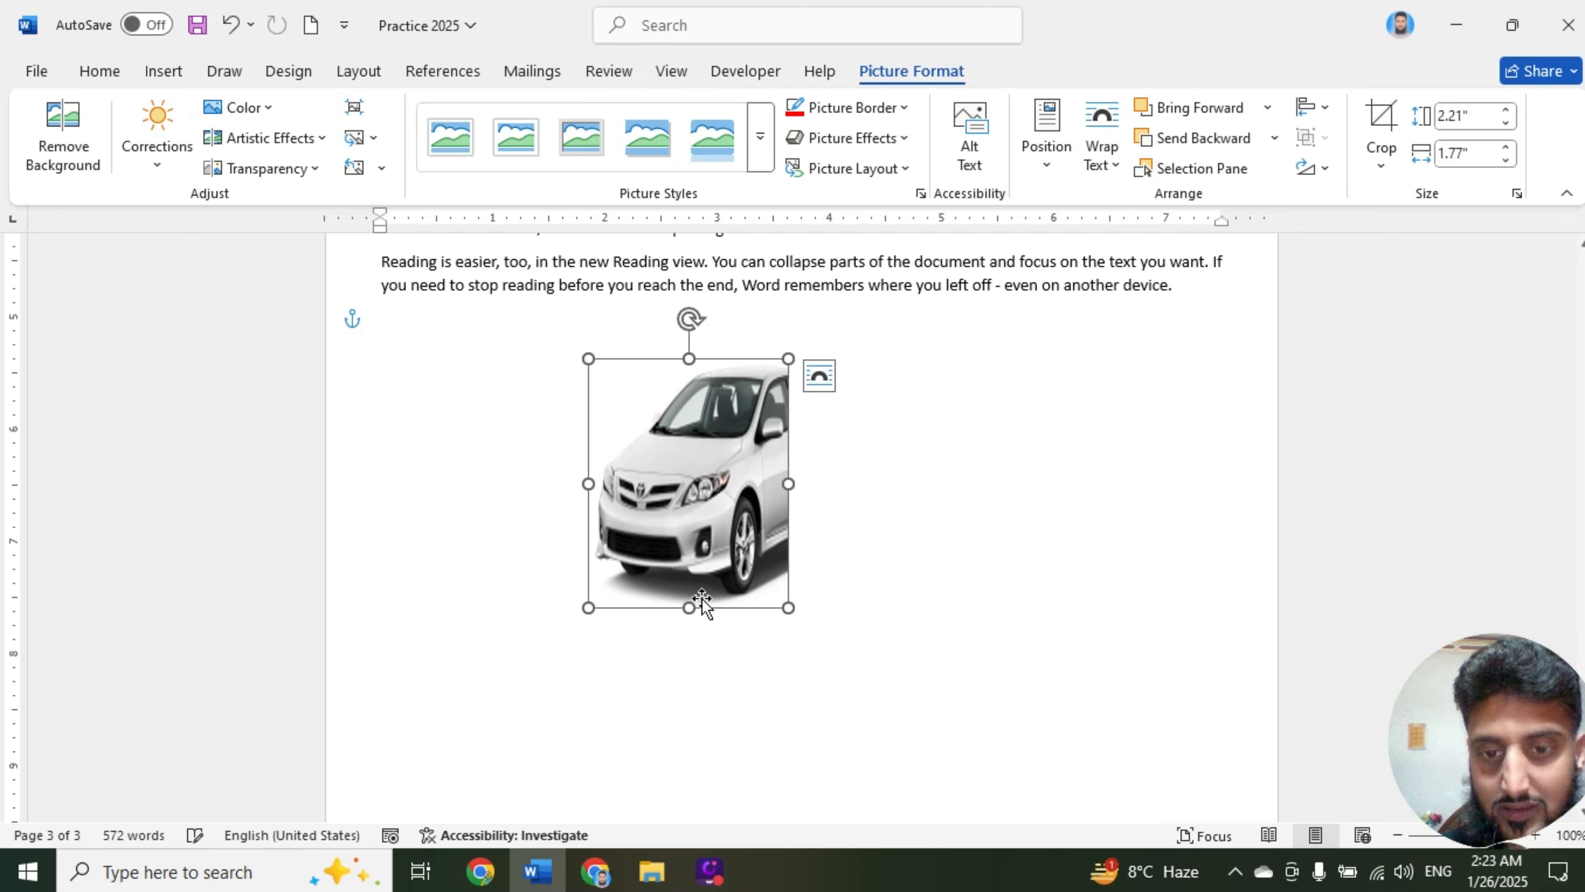
pyautogui.moveTo(689, 608); pyautogui.dragTo(707, 508)
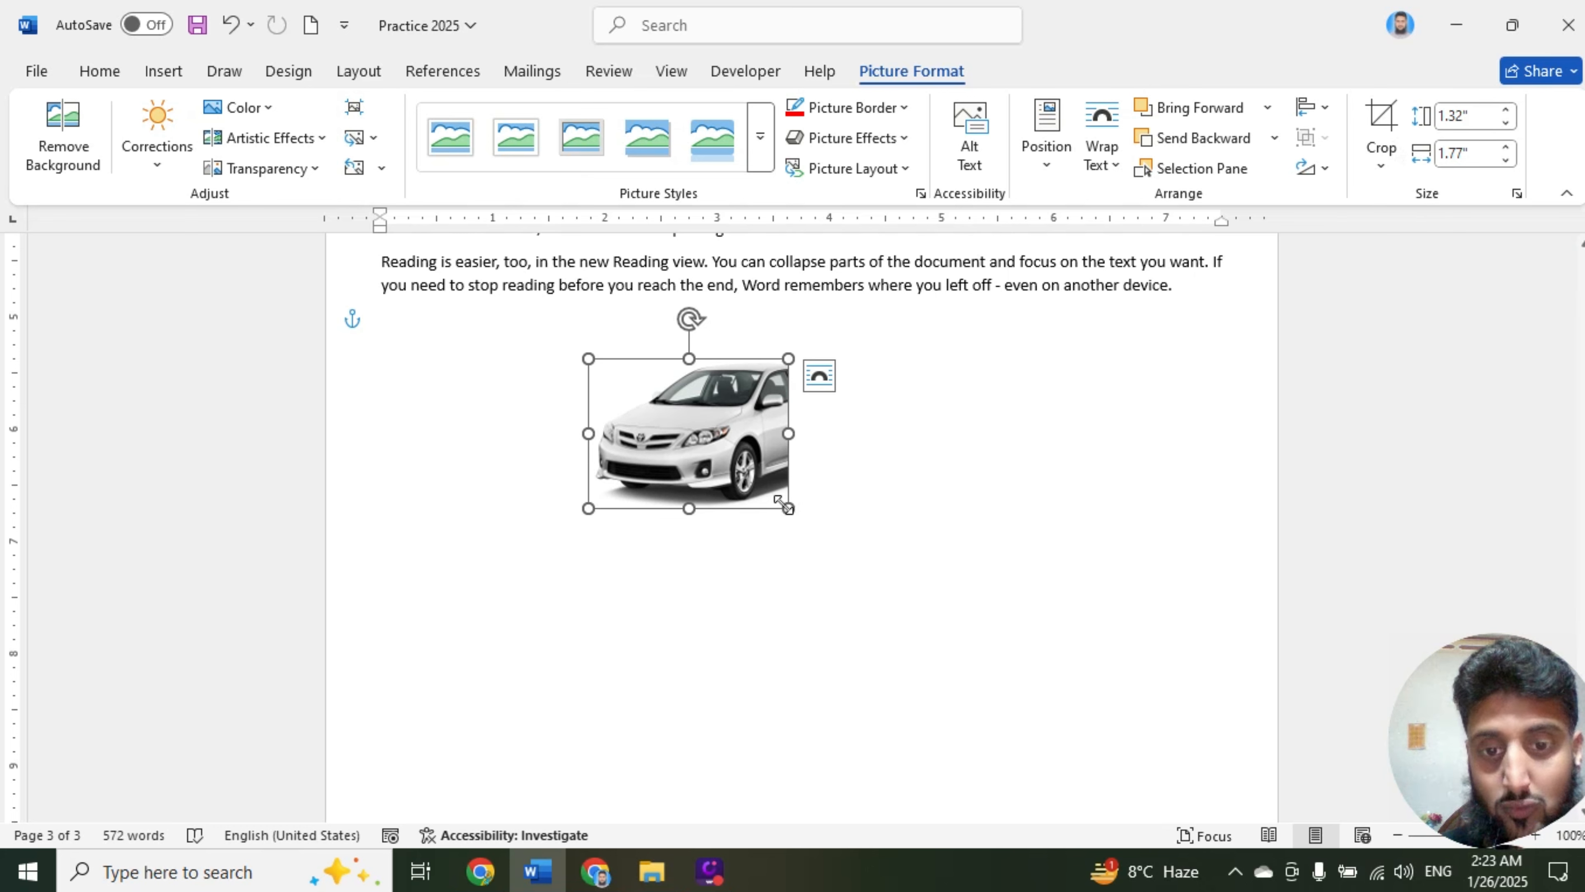
pyautogui.moveTo(788, 507); pyautogui.dragTo(1006, 627)
pyautogui.moveTo(879, 532); pyautogui.dragTo(744, 498)
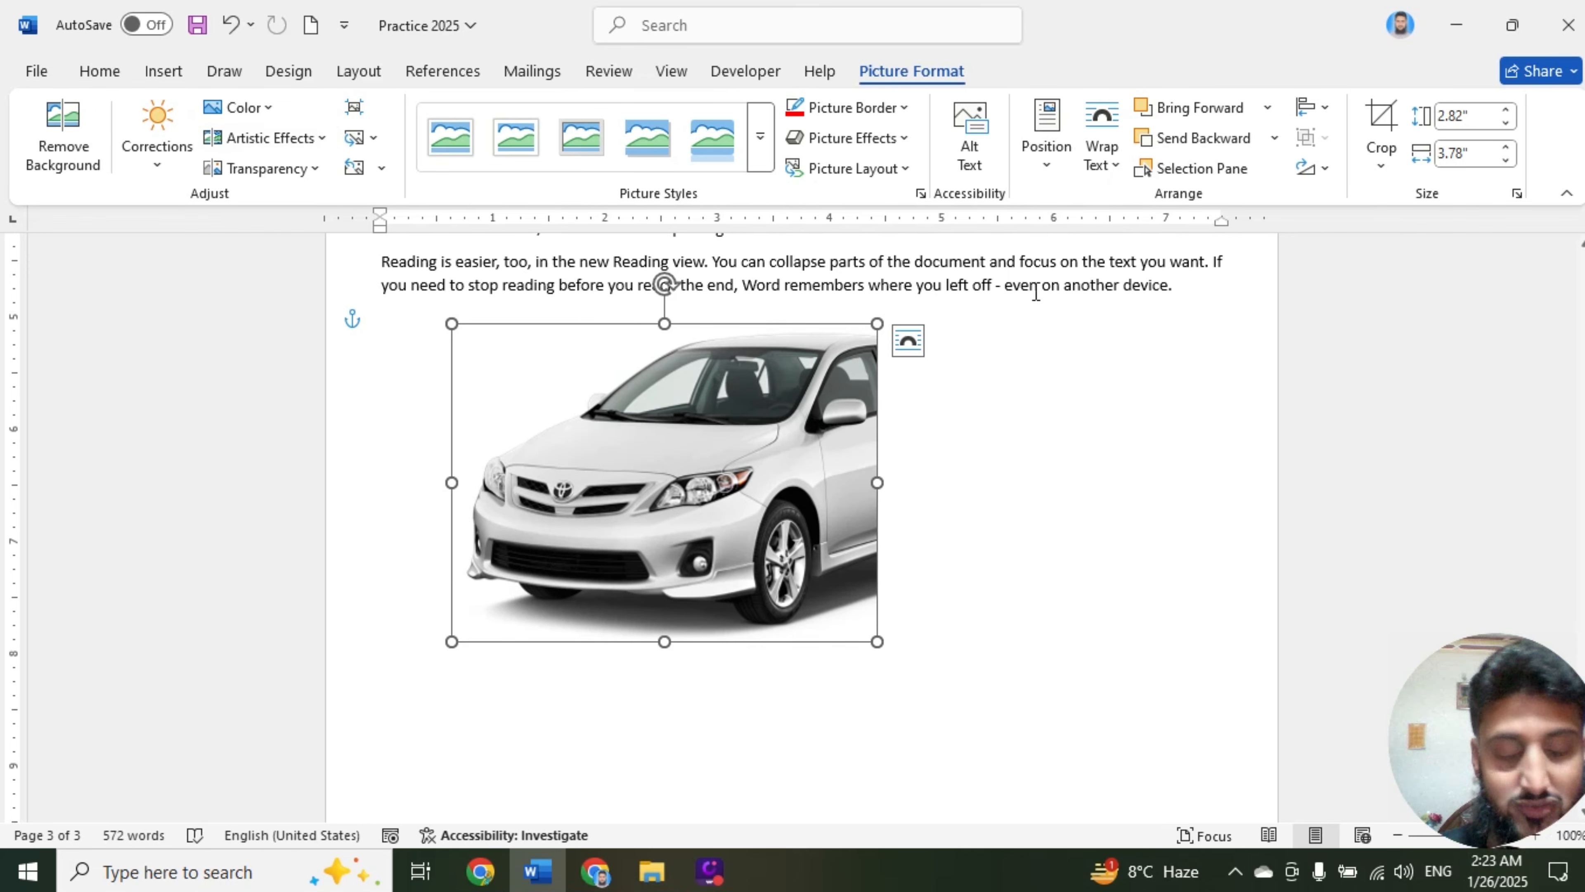
# Shift the enlarged car picture towards the middle of the page and delete it
pyautogui.moveTo(814, 387); pyautogui.dragTo(908, 396)
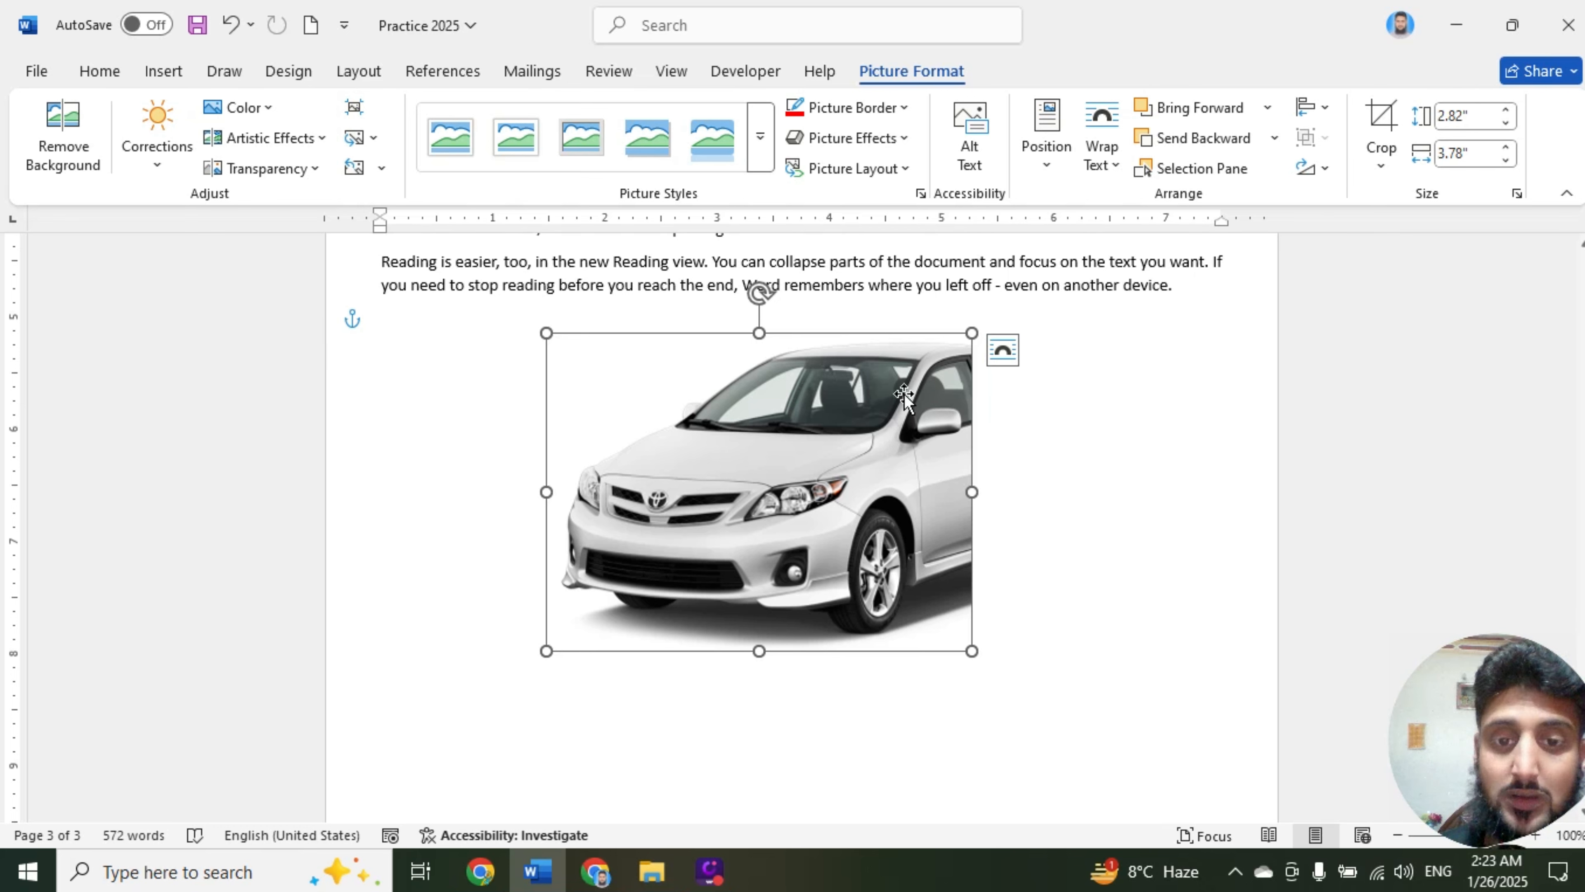
pyautogui.moveTo(904, 395); pyautogui.dragTo(882, 397)
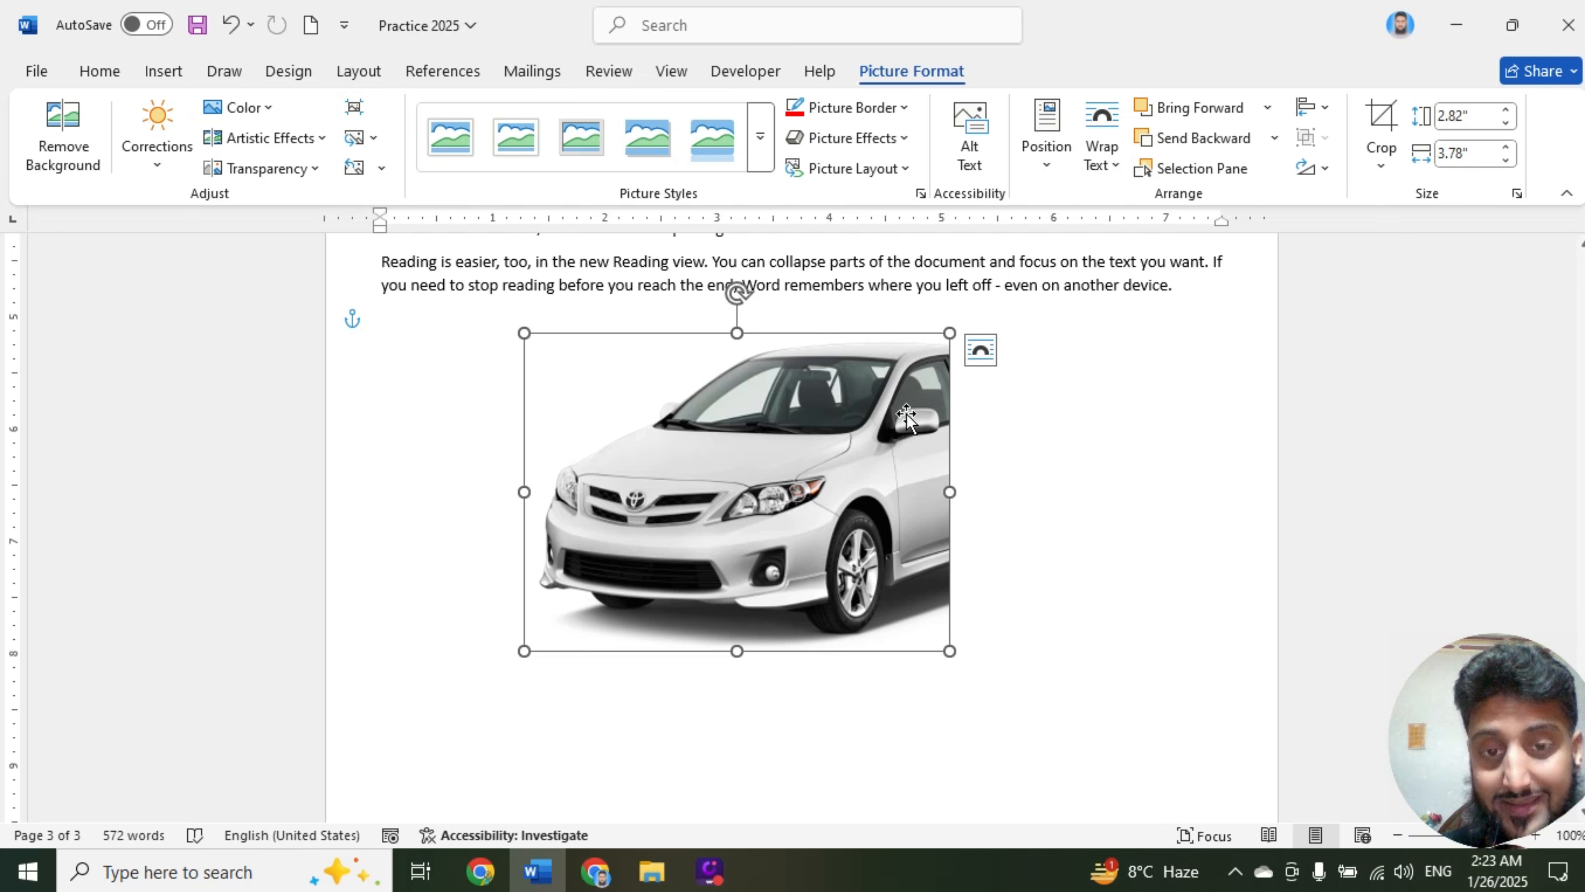
pyautogui.press('Delete')
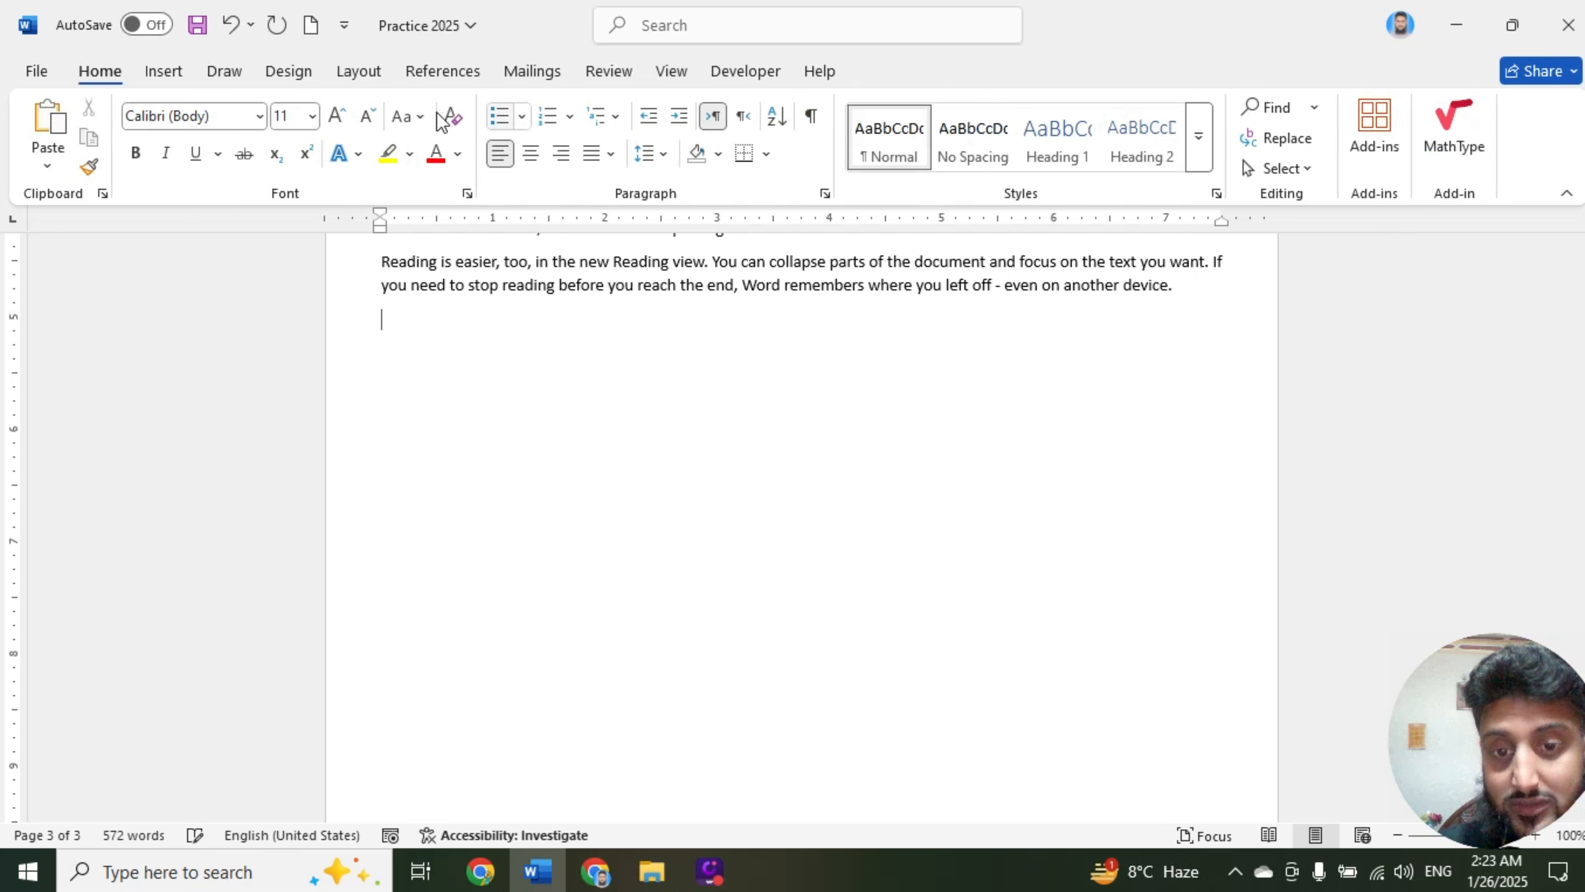
# Open the stock images for picture insertion, browse the icon categories and select the apple icon
pyautogui.click(156, 74)
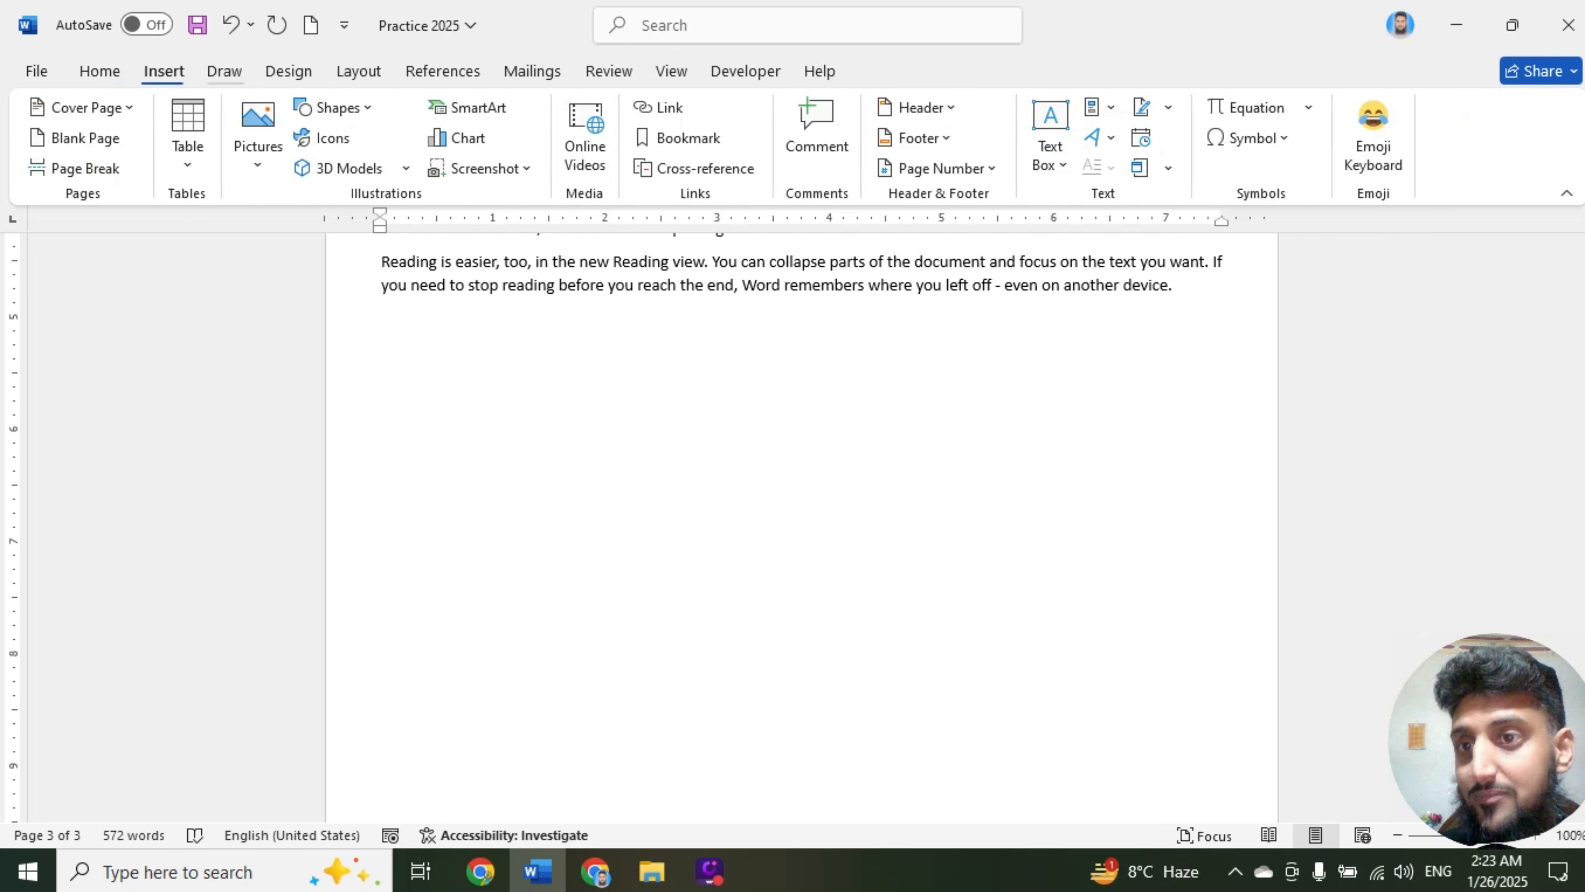
pyautogui.click(257, 175)
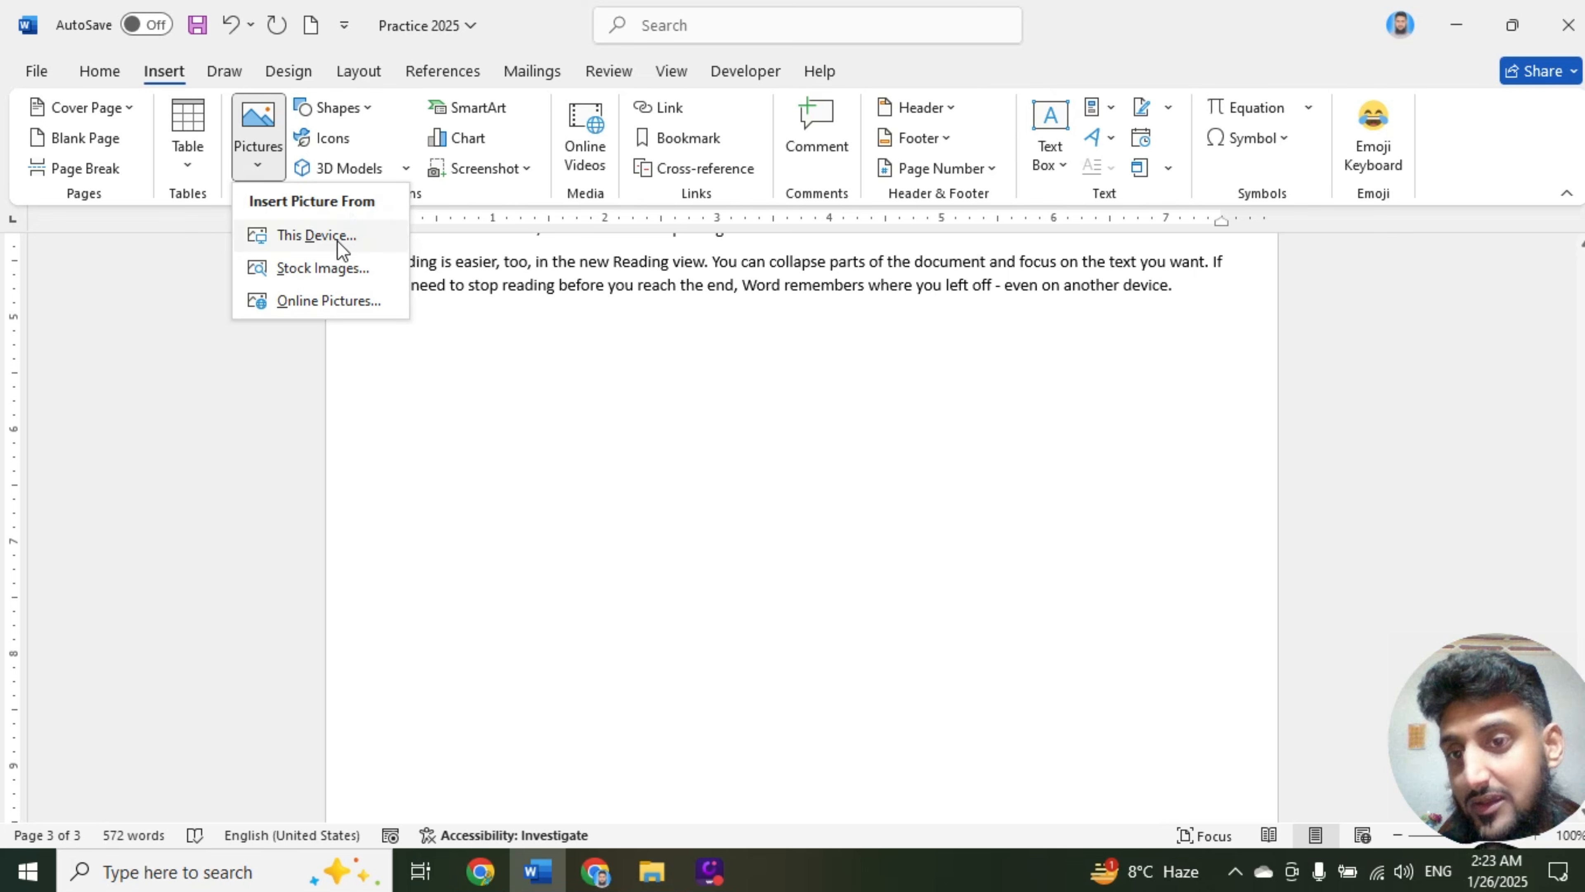
pyautogui.click(323, 269)
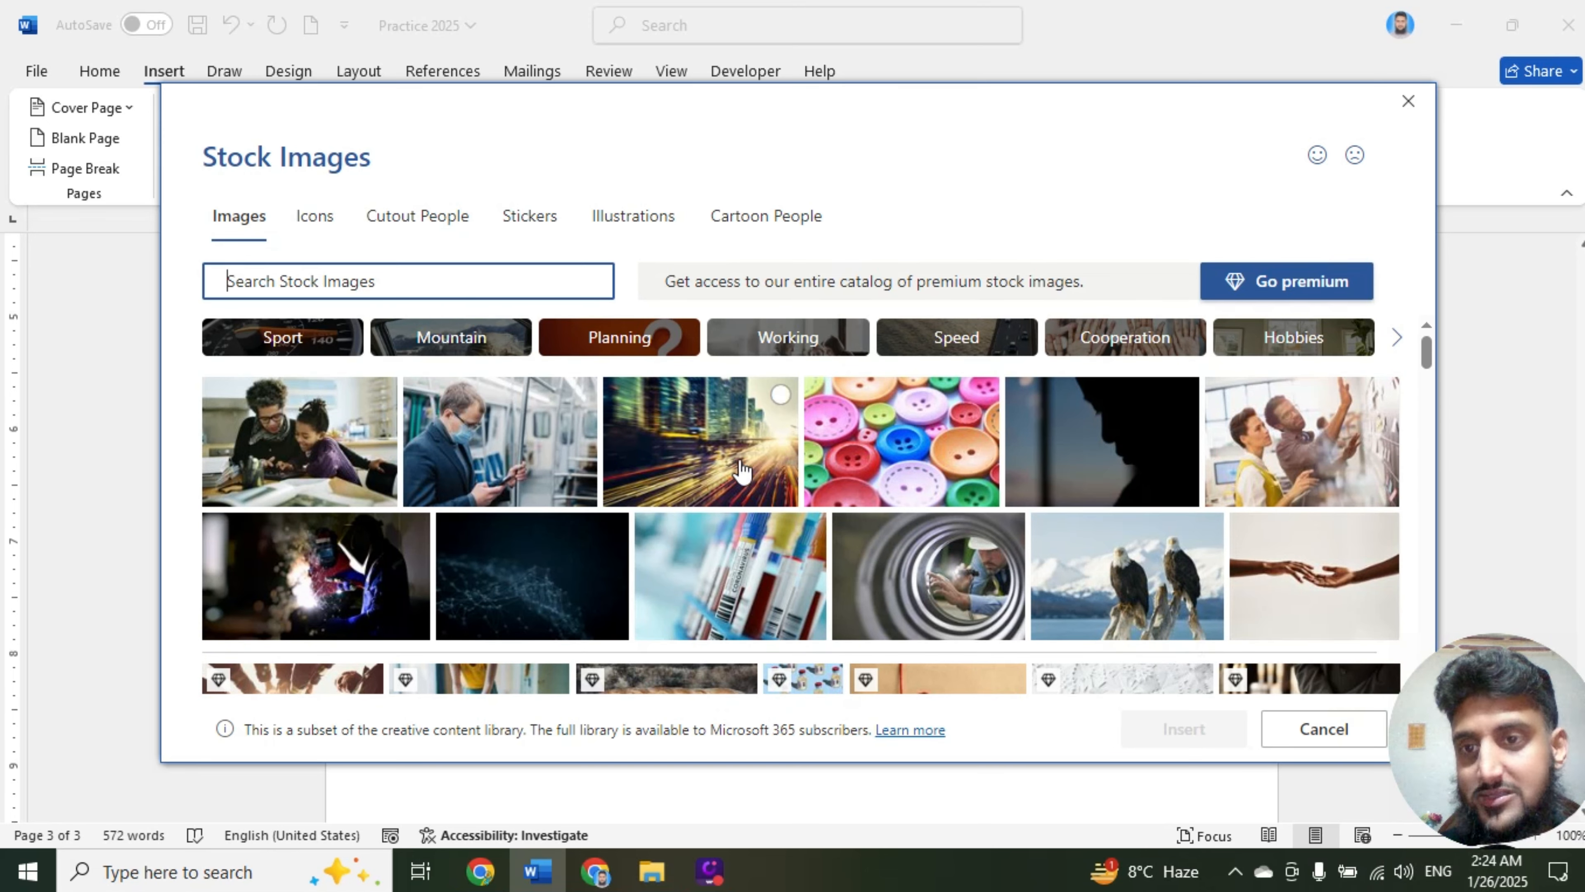
pyautogui.click(327, 223)
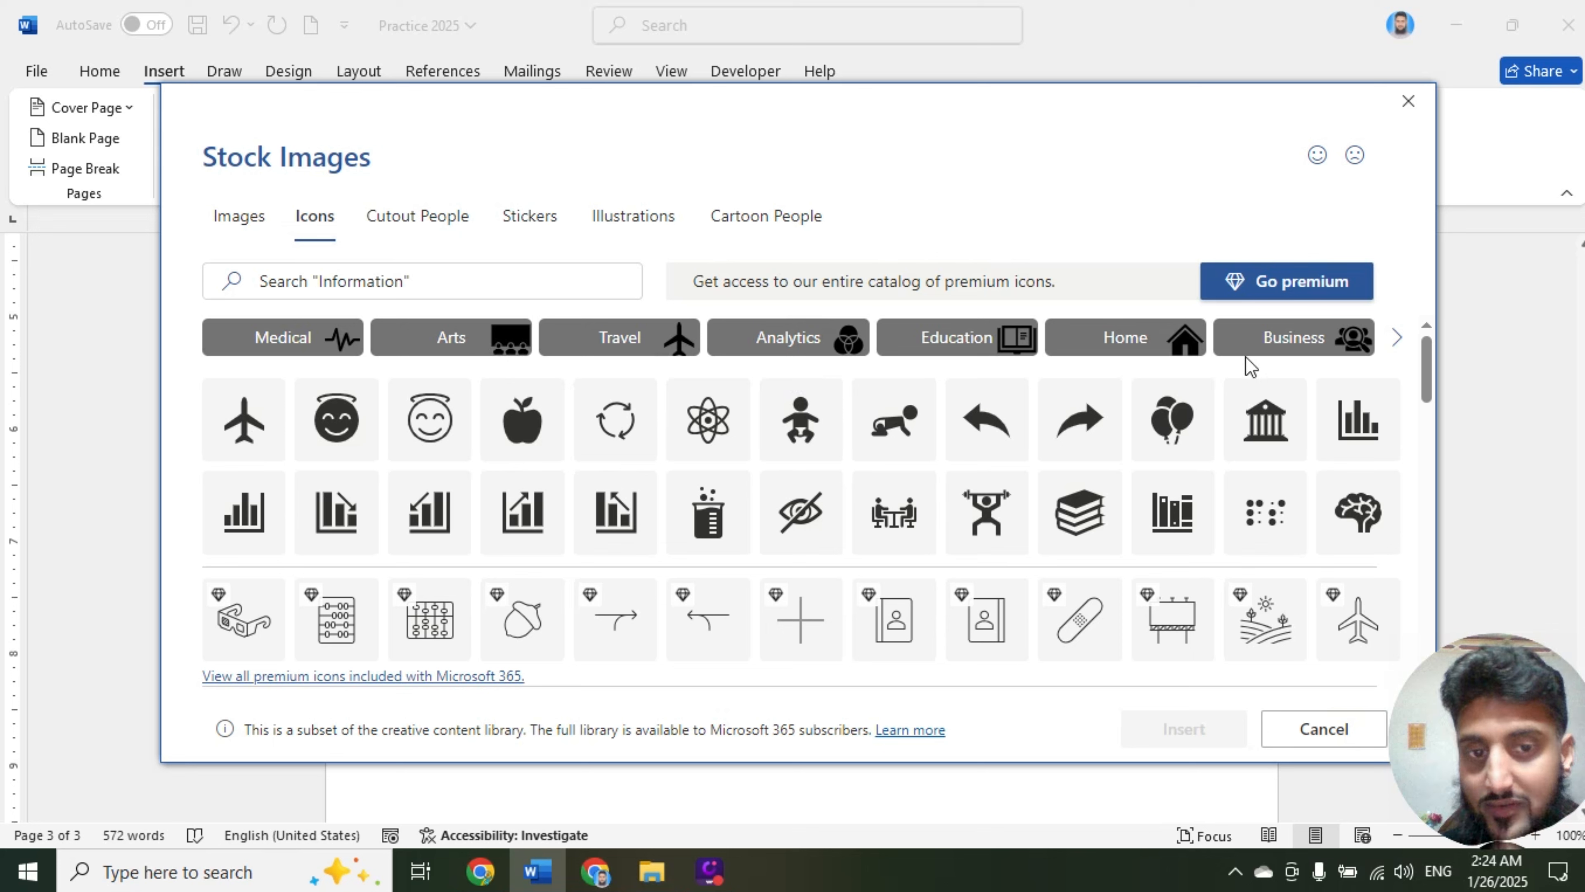
pyautogui.click(1395, 341)
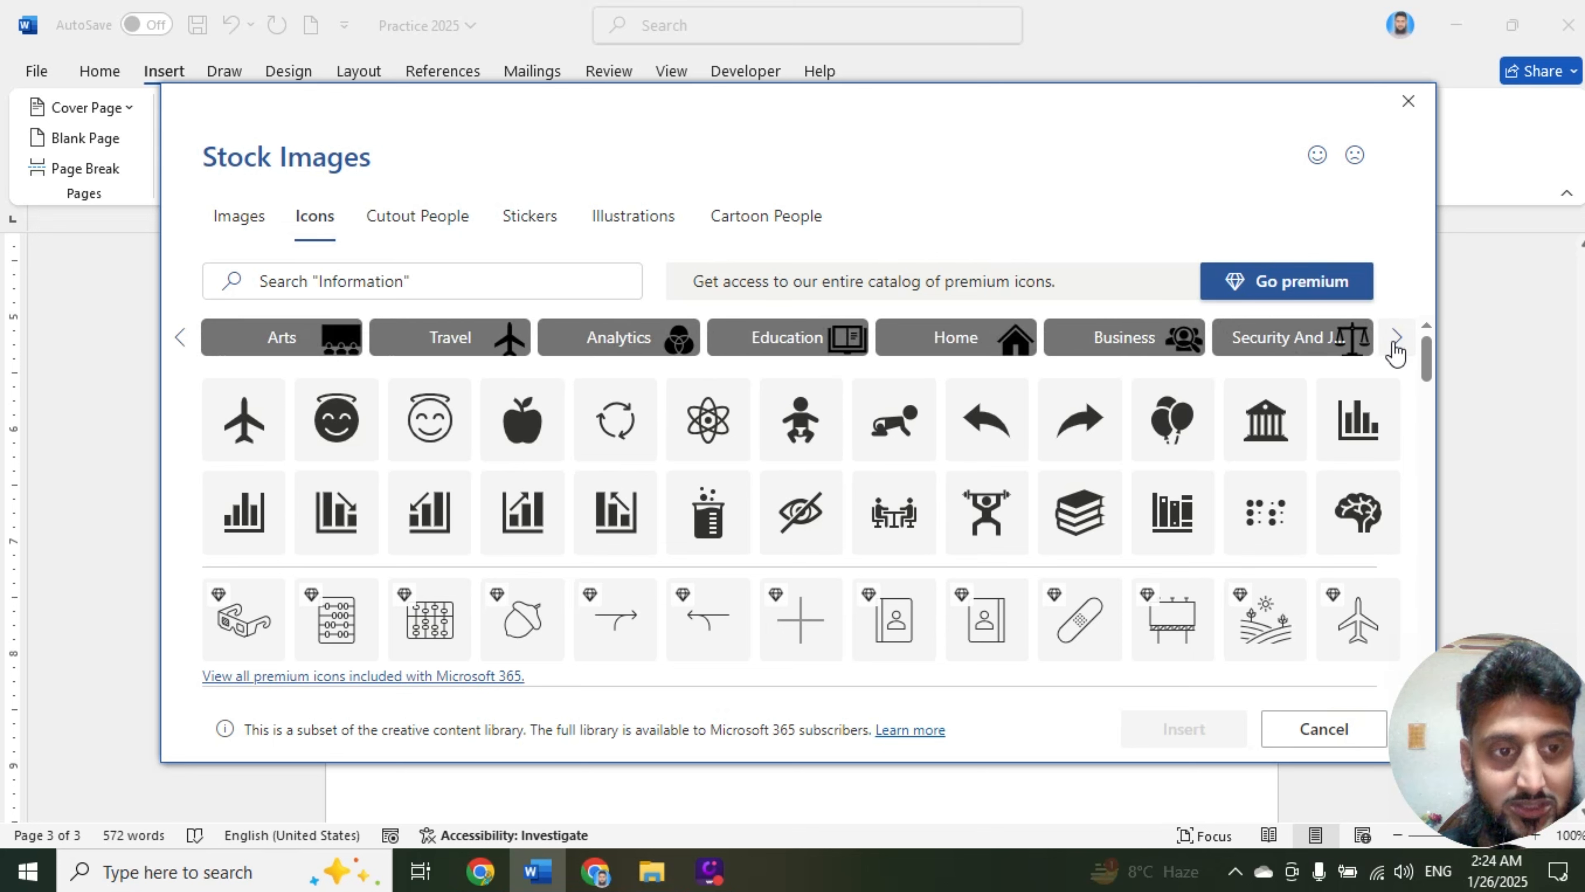
pyautogui.click(1397, 340)
pyautogui.click(1396, 340)
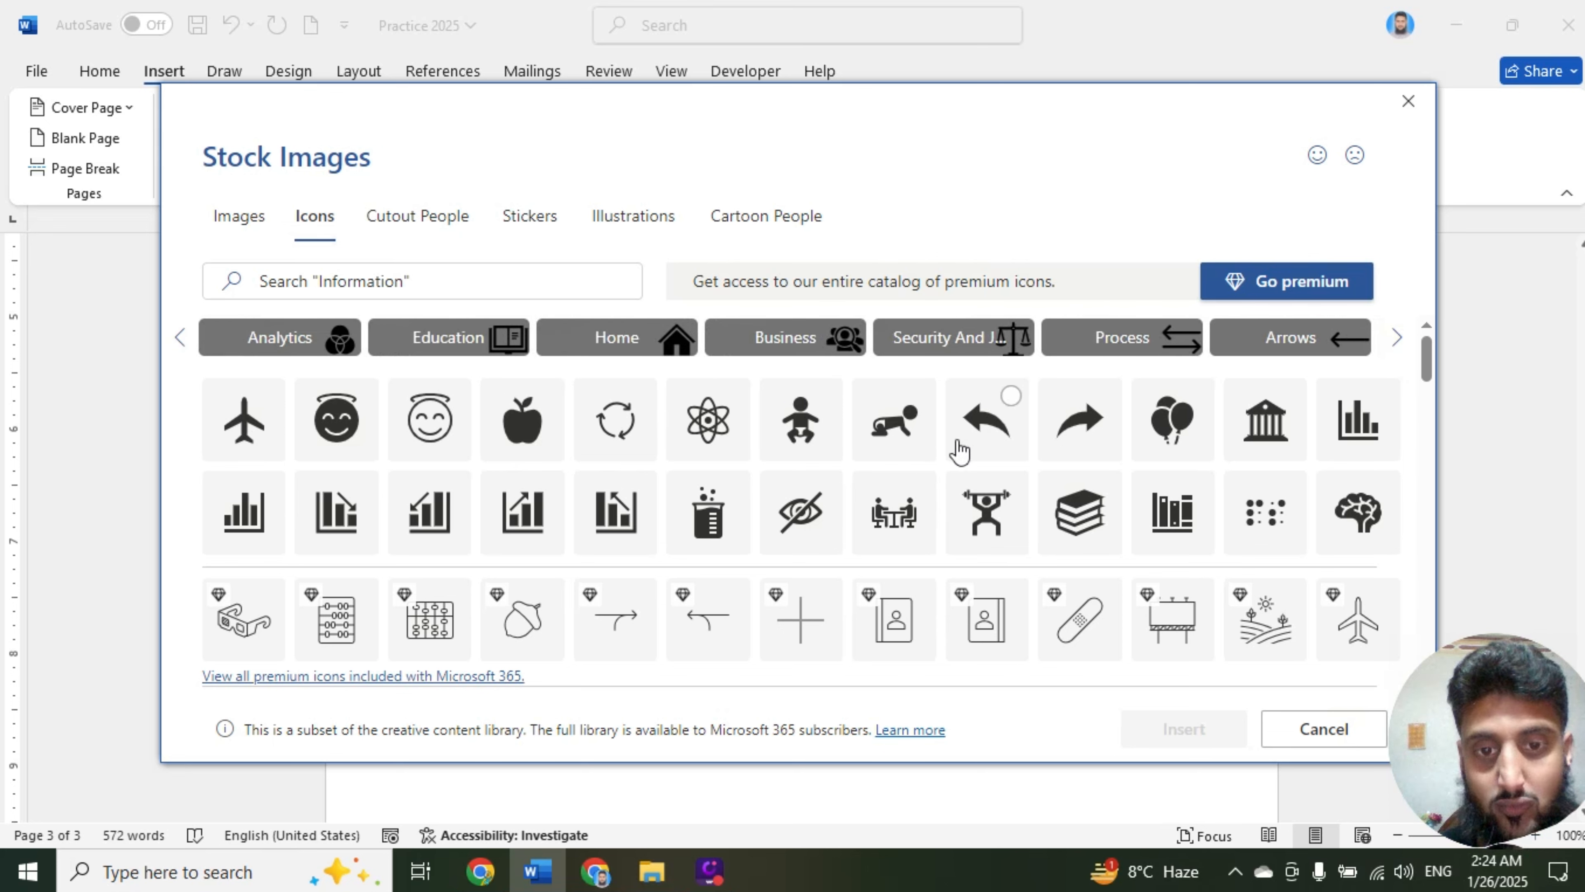
pyautogui.click(548, 399)
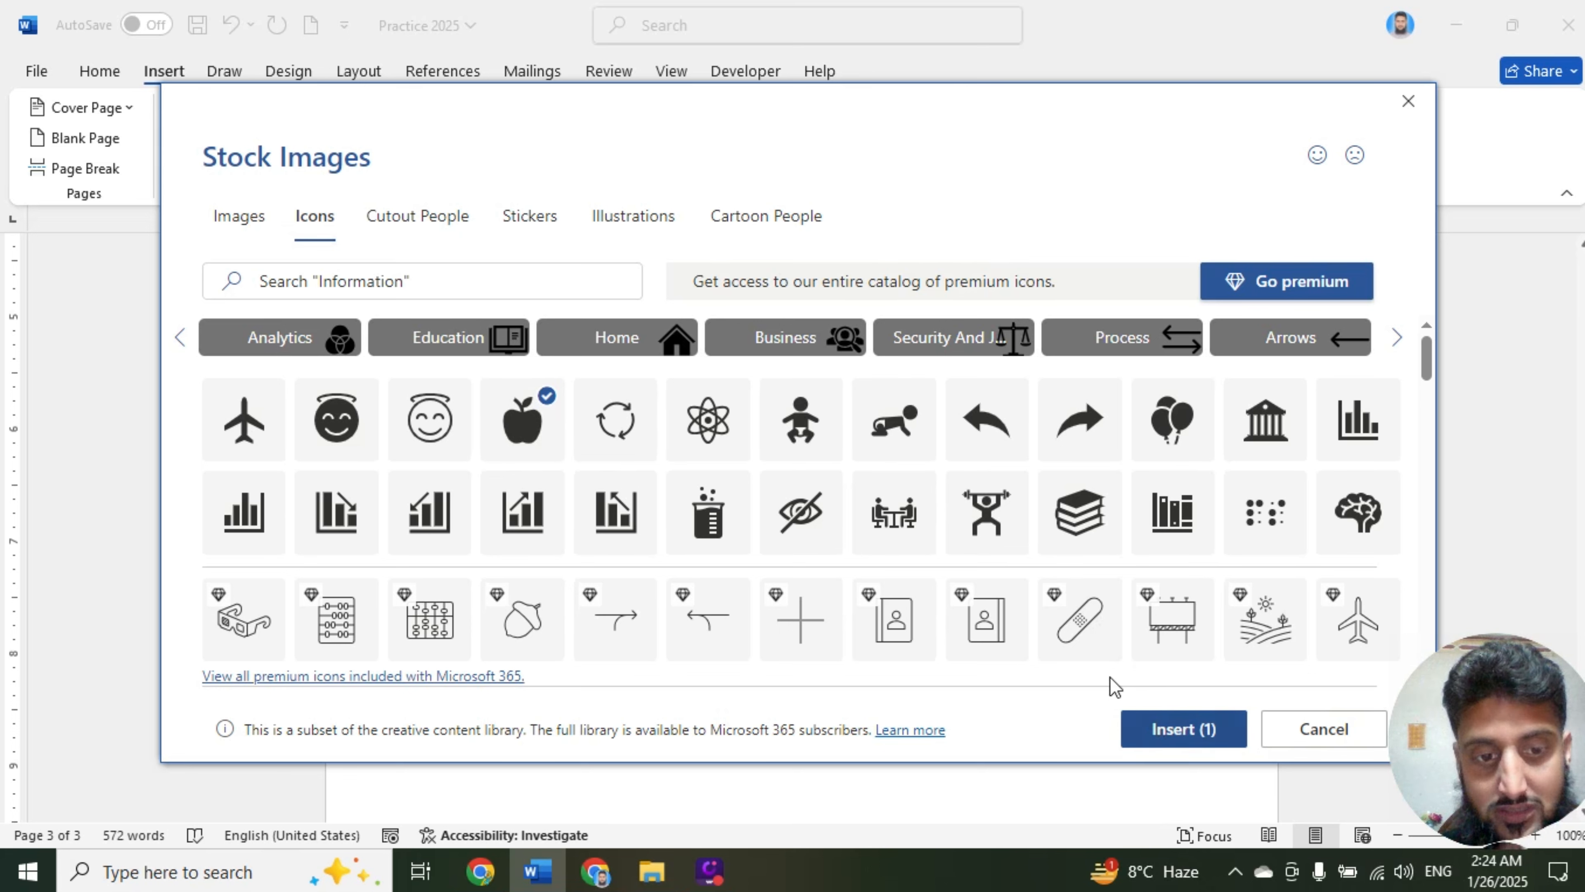
# Browse the cutout people and add the man in a black suit holding a blank sign to the selection
pyautogui.click(435, 219)
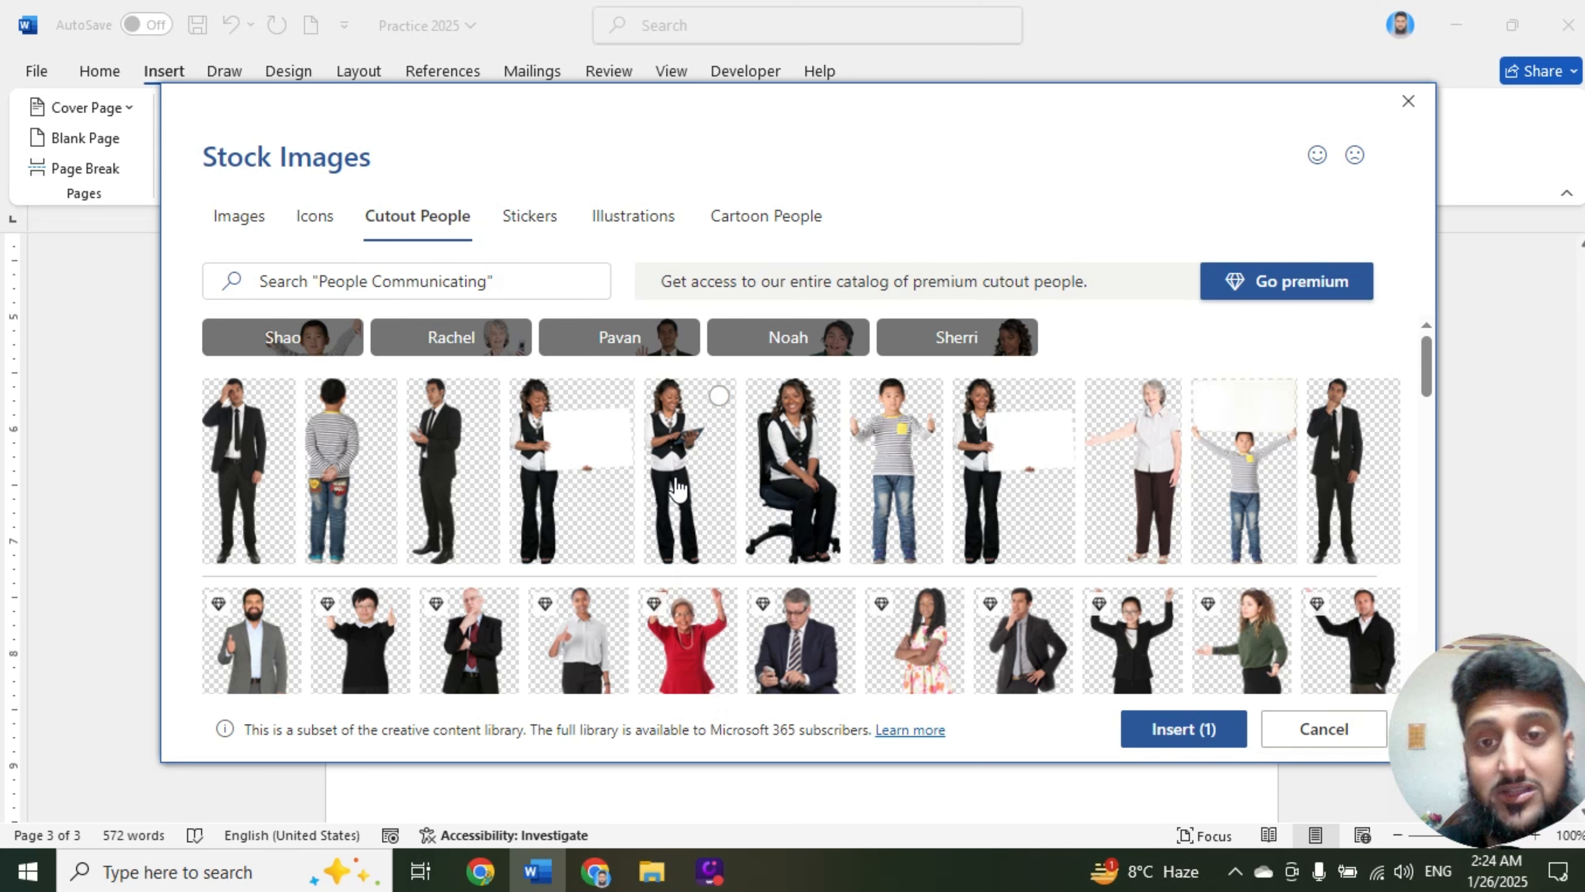
pyautogui.scroll(-5, 679, 487)
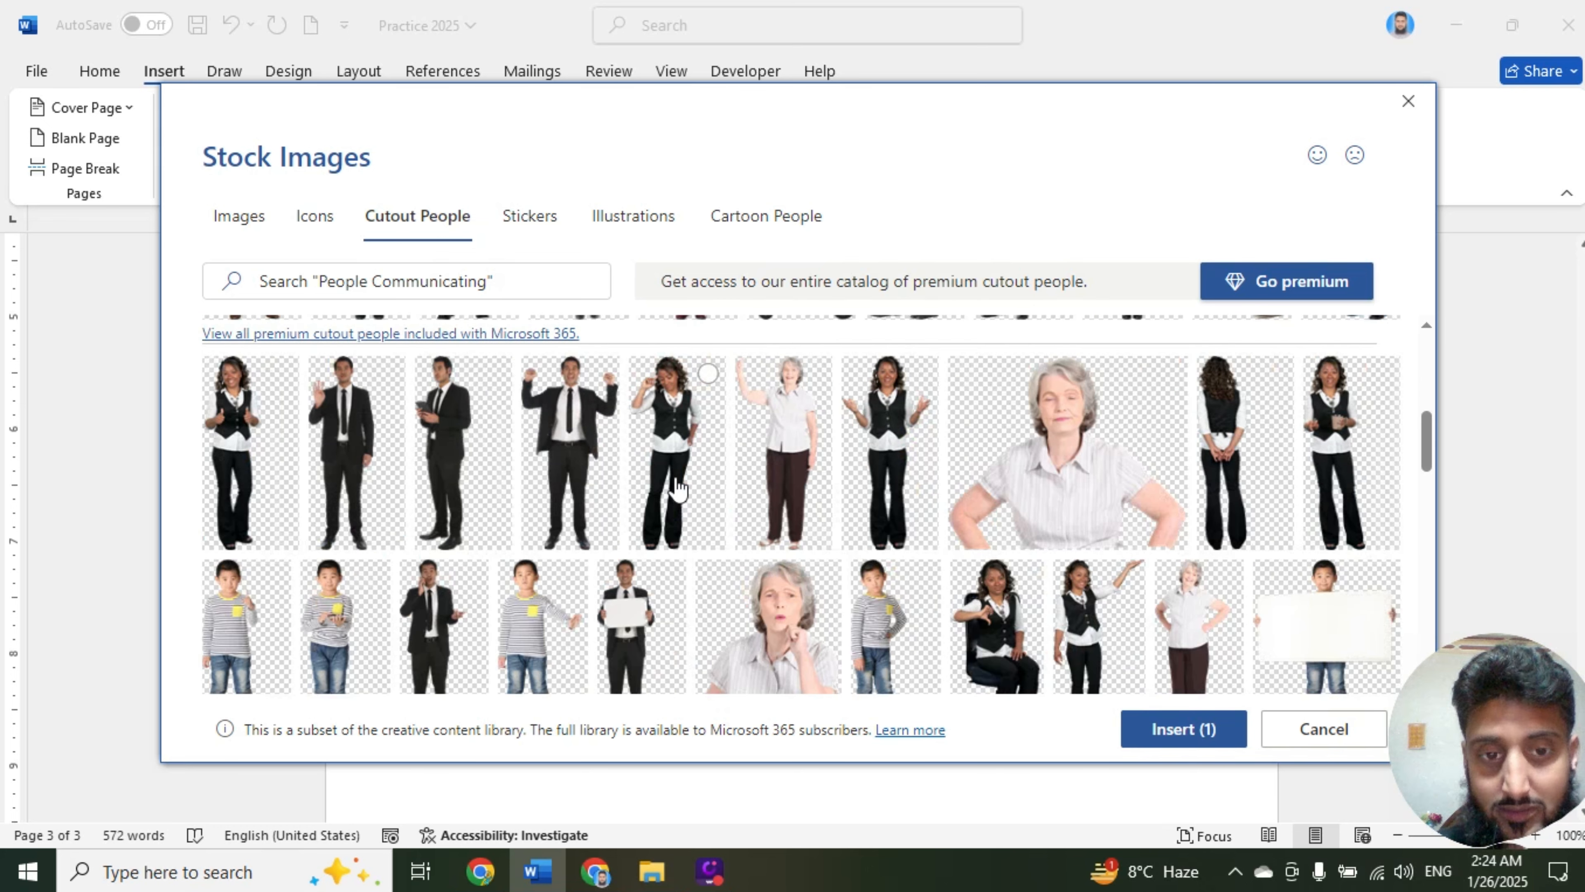
pyautogui.scroll(-5, 678, 487)
pyautogui.scroll(4, 674, 487)
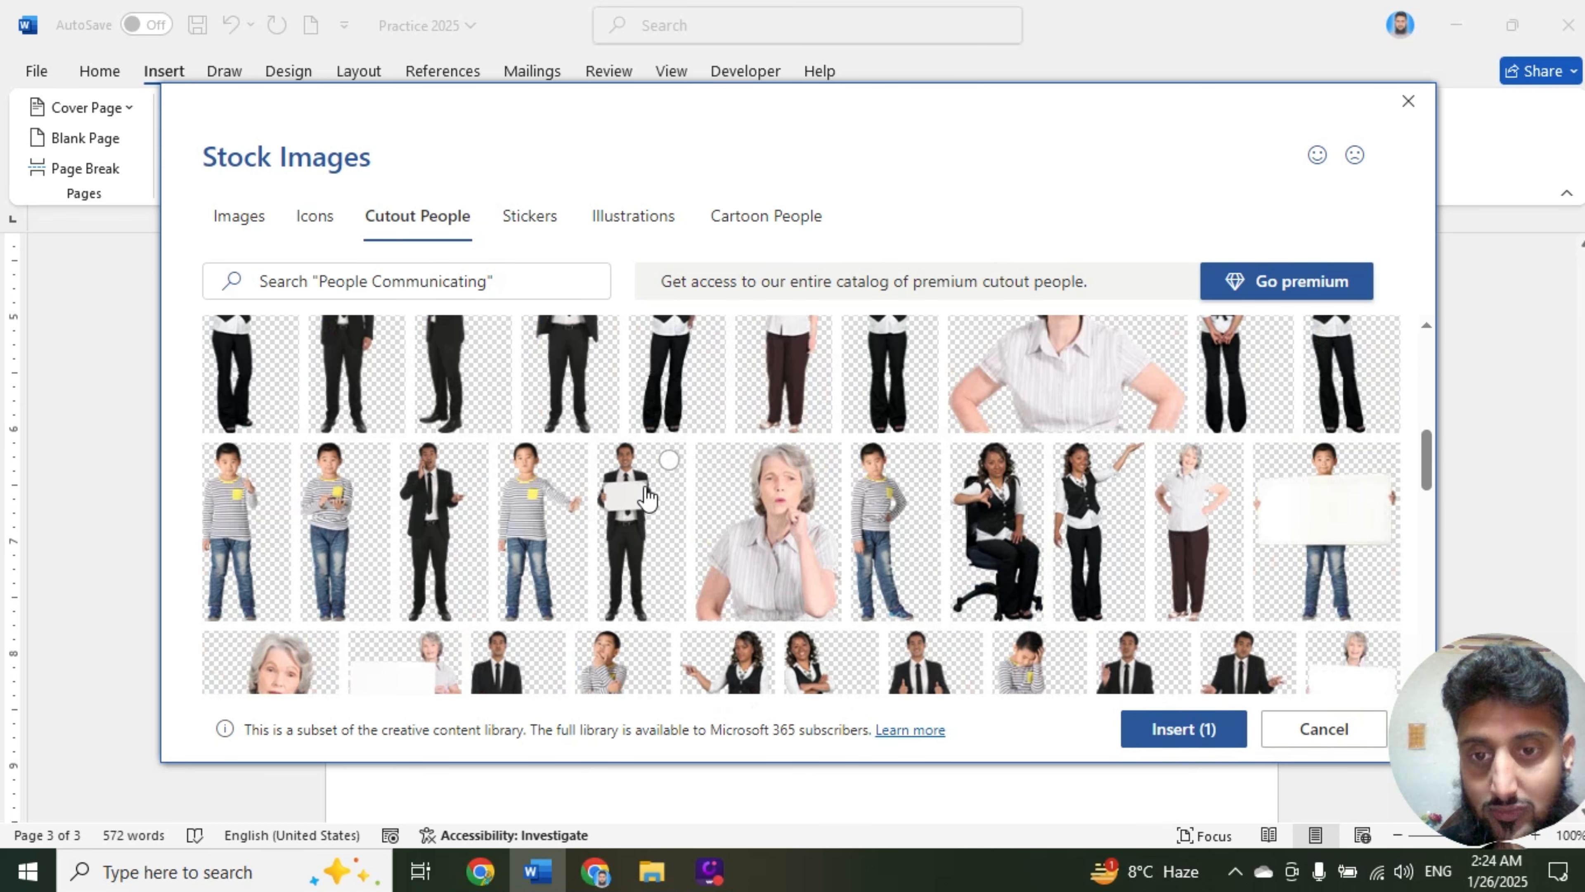
pyautogui.click(647, 497)
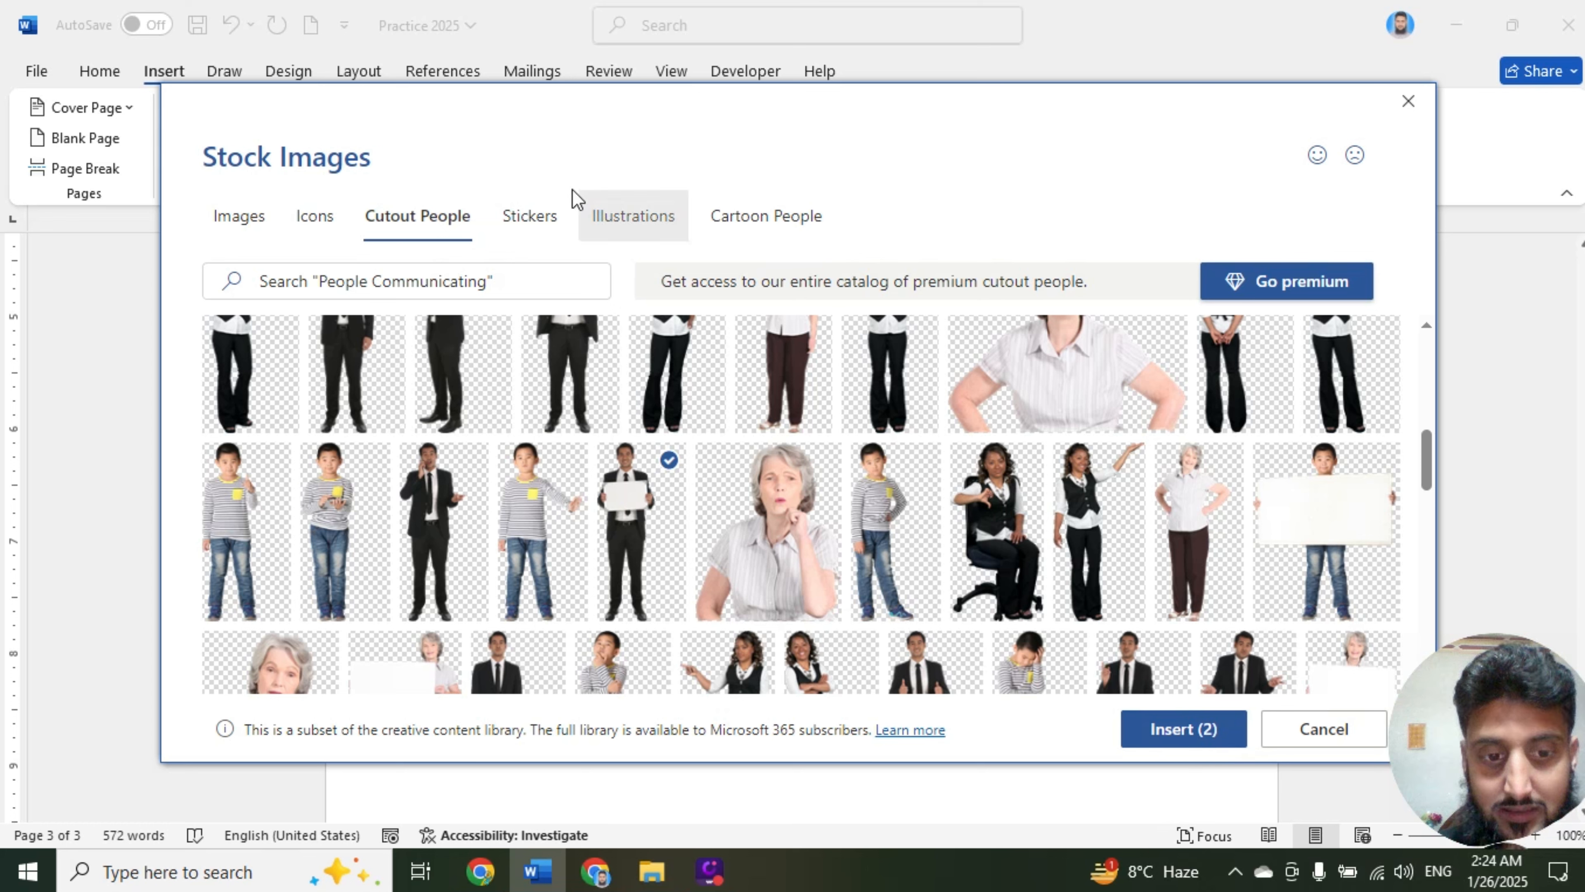
# Browse the stickers, illustrations and cartoon people, add the coronavirus test-tube photo to the selection and insert the selected stock images
pyautogui.click(537, 219)
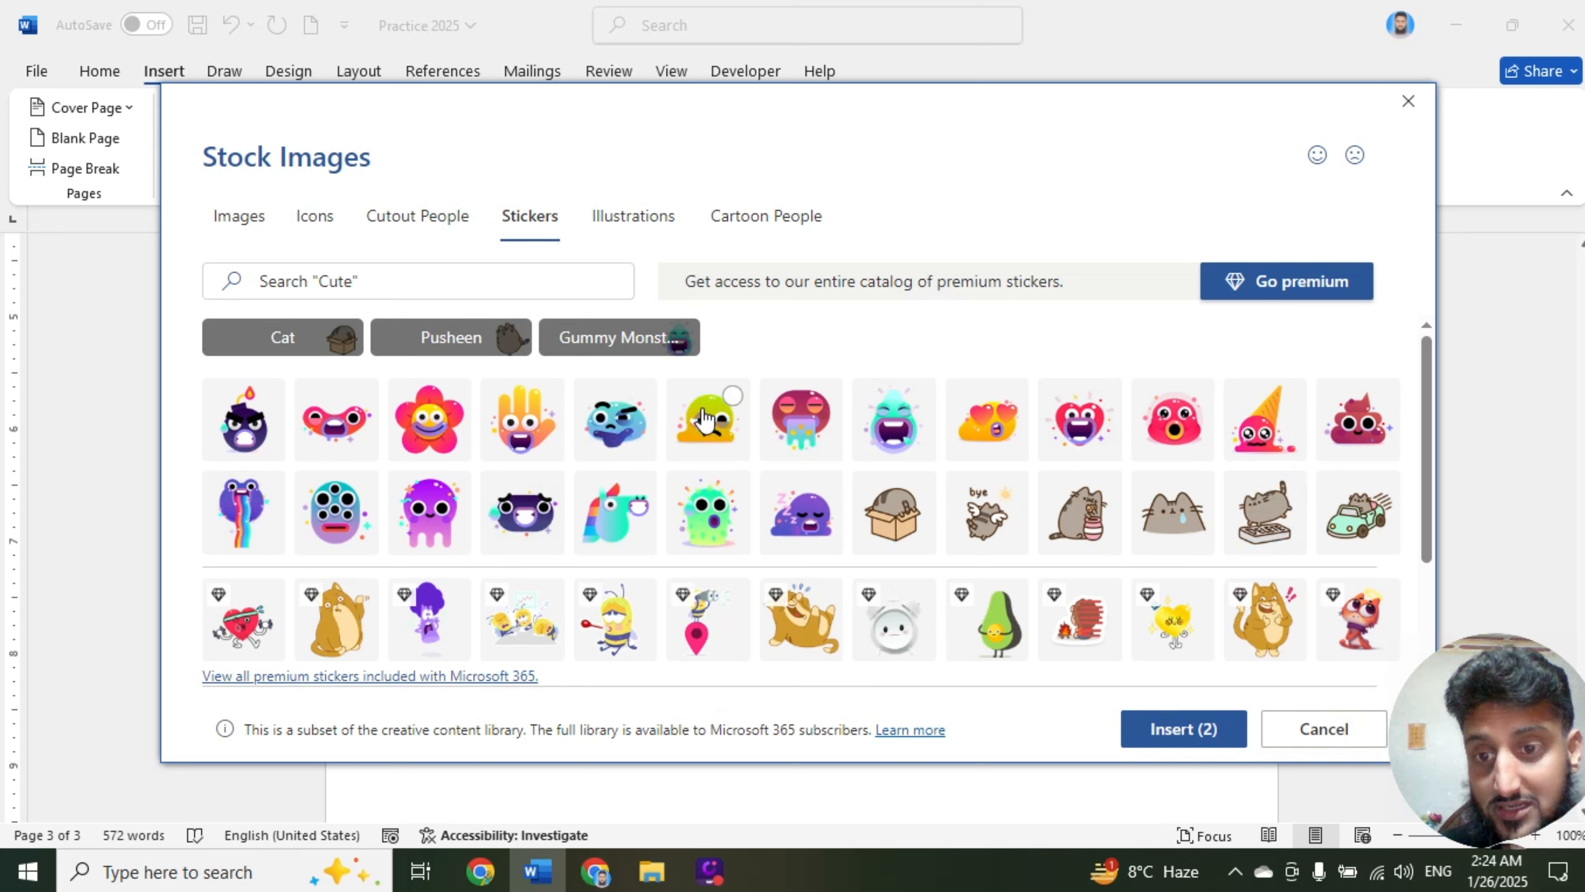
pyautogui.click(641, 237)
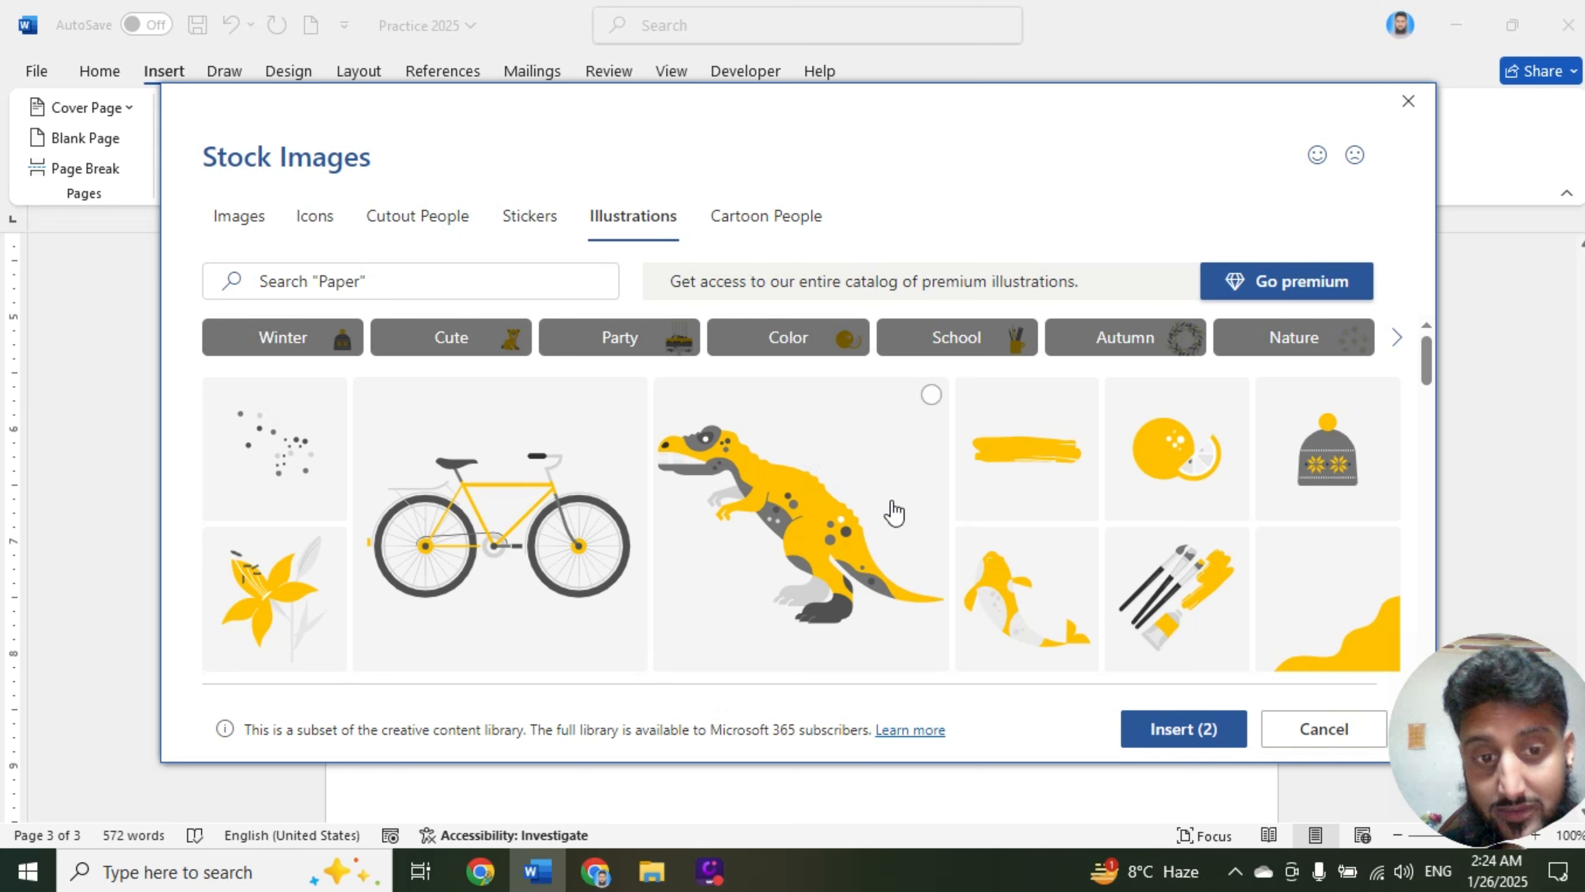
pyautogui.click(767, 215)
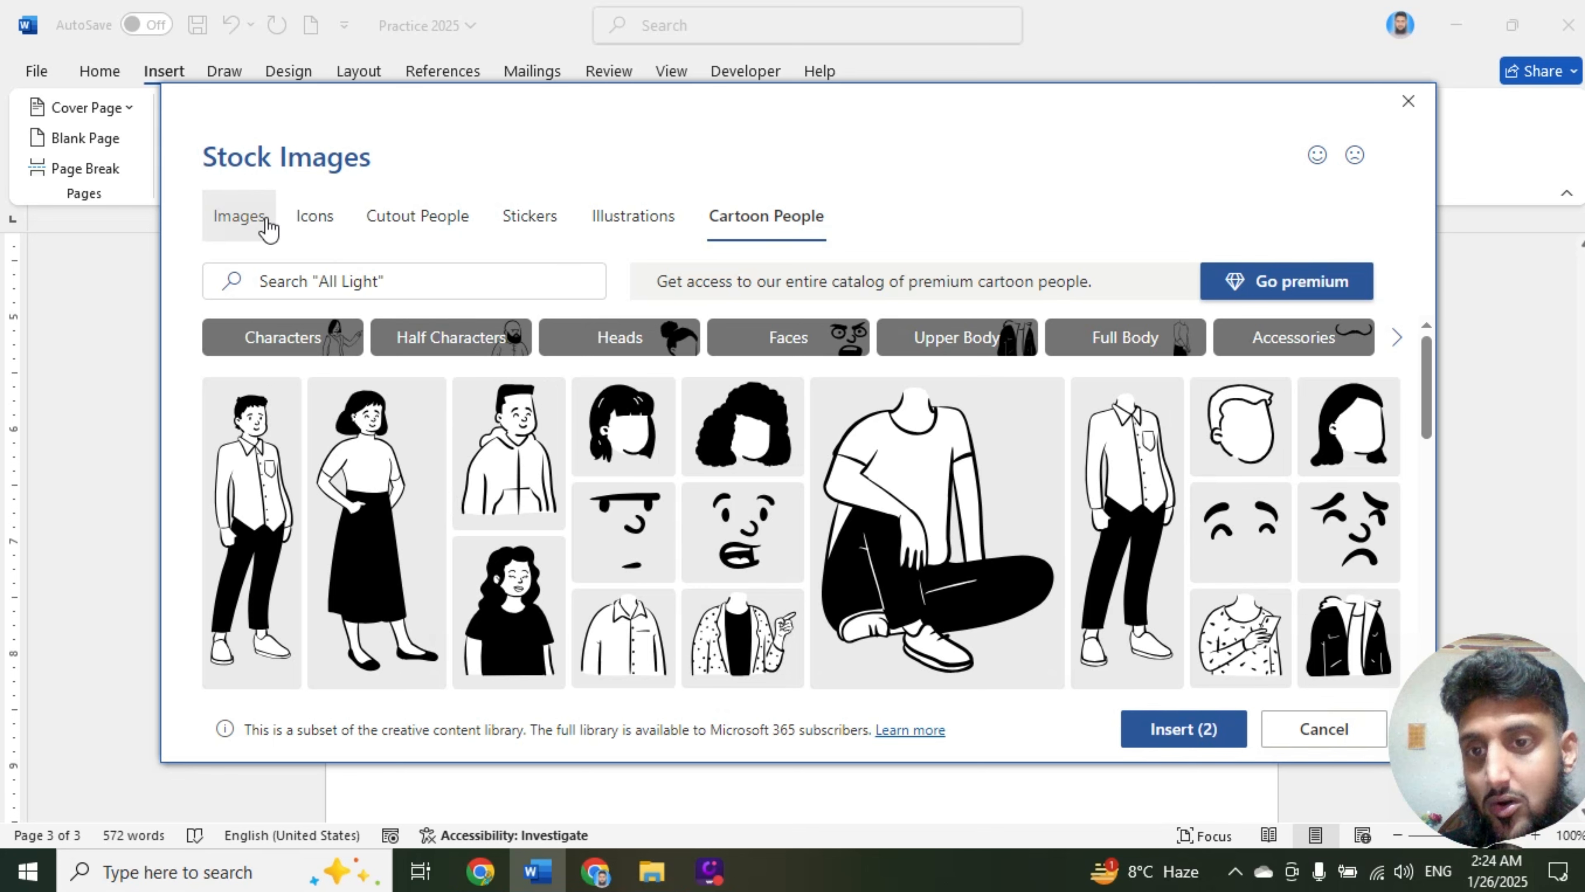
pyautogui.click(268, 229)
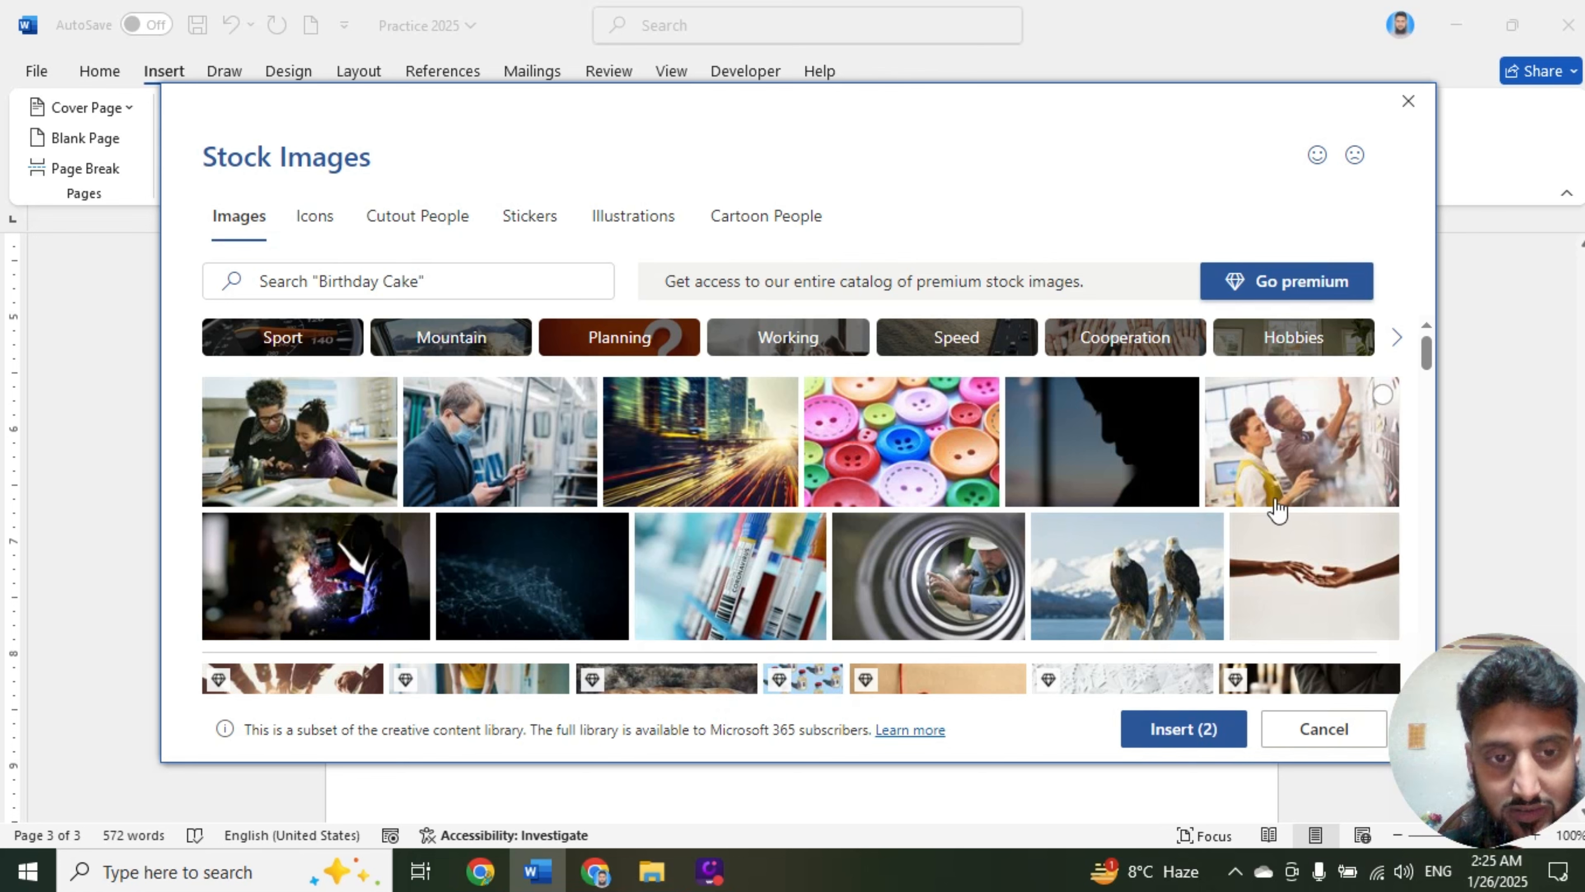
pyautogui.click(779, 568)
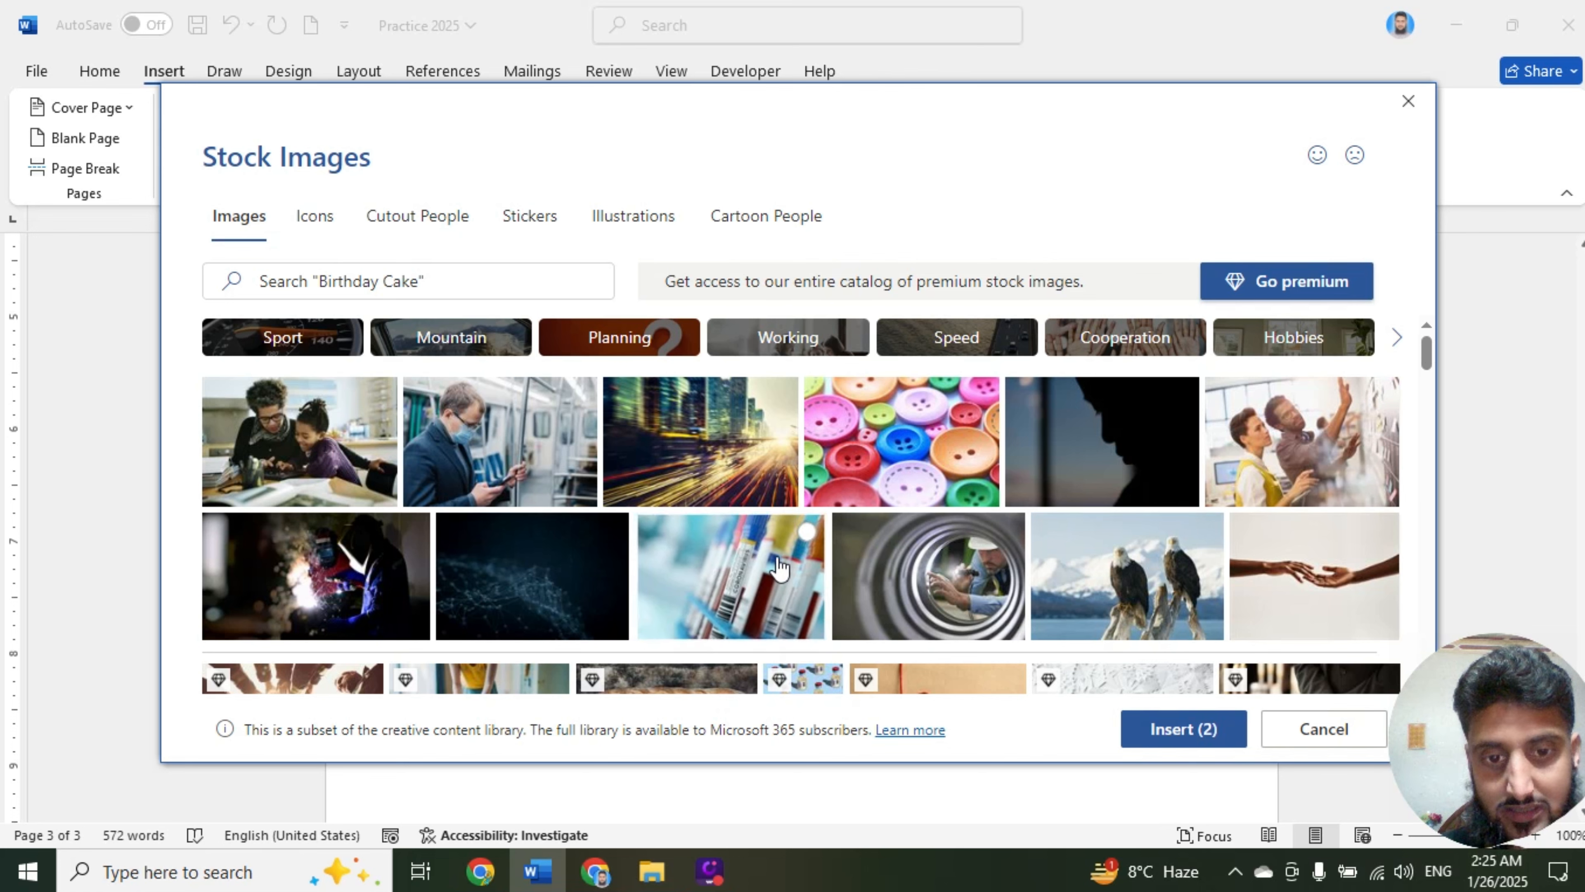
pyautogui.click(1225, 737)
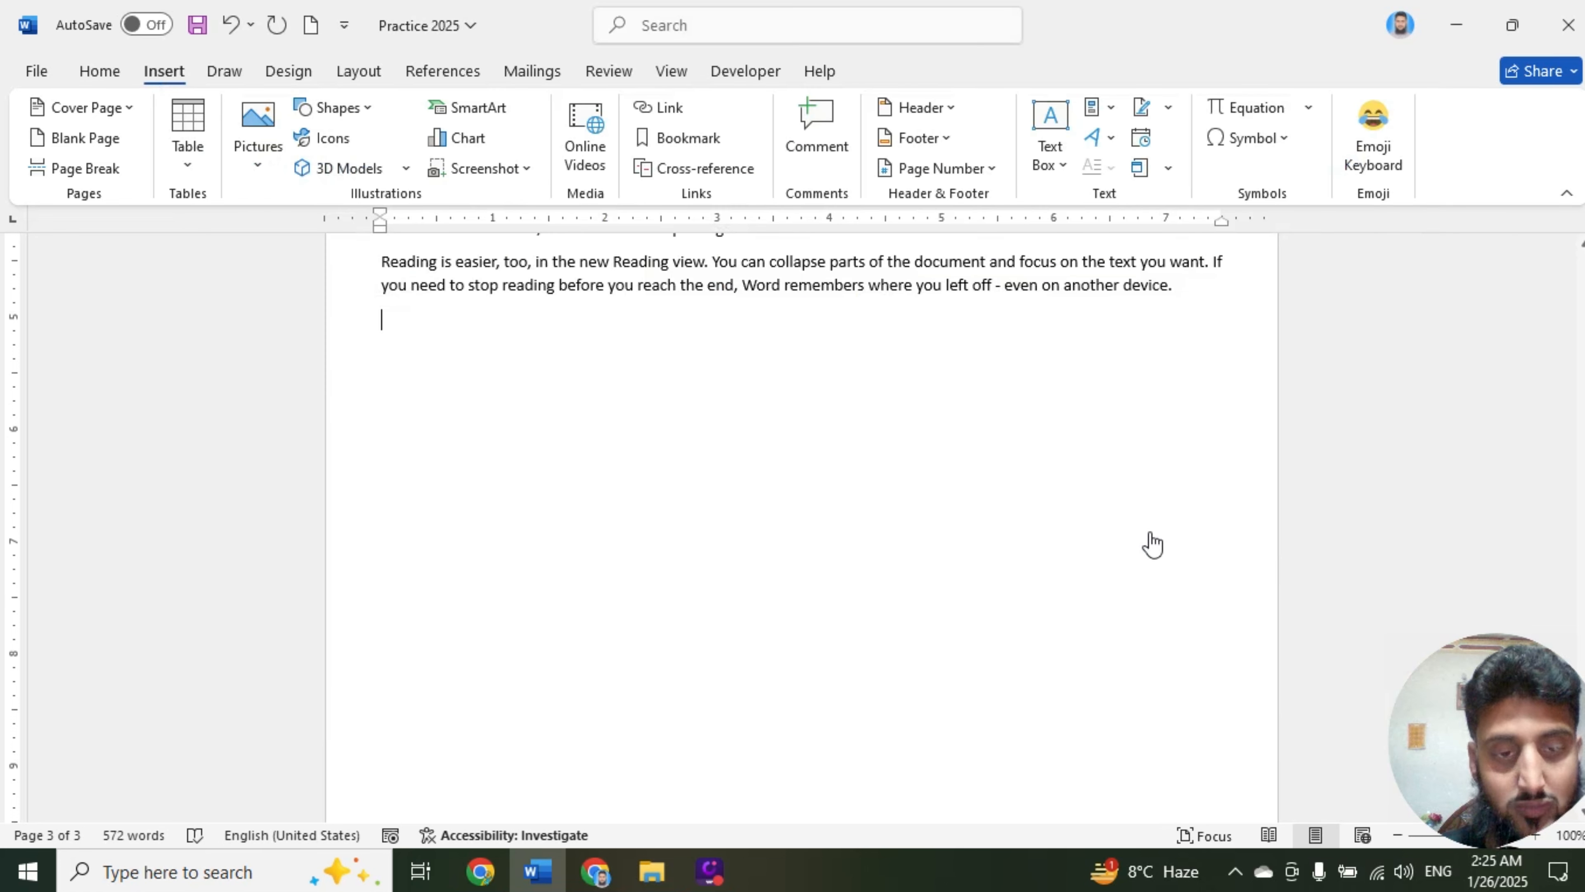
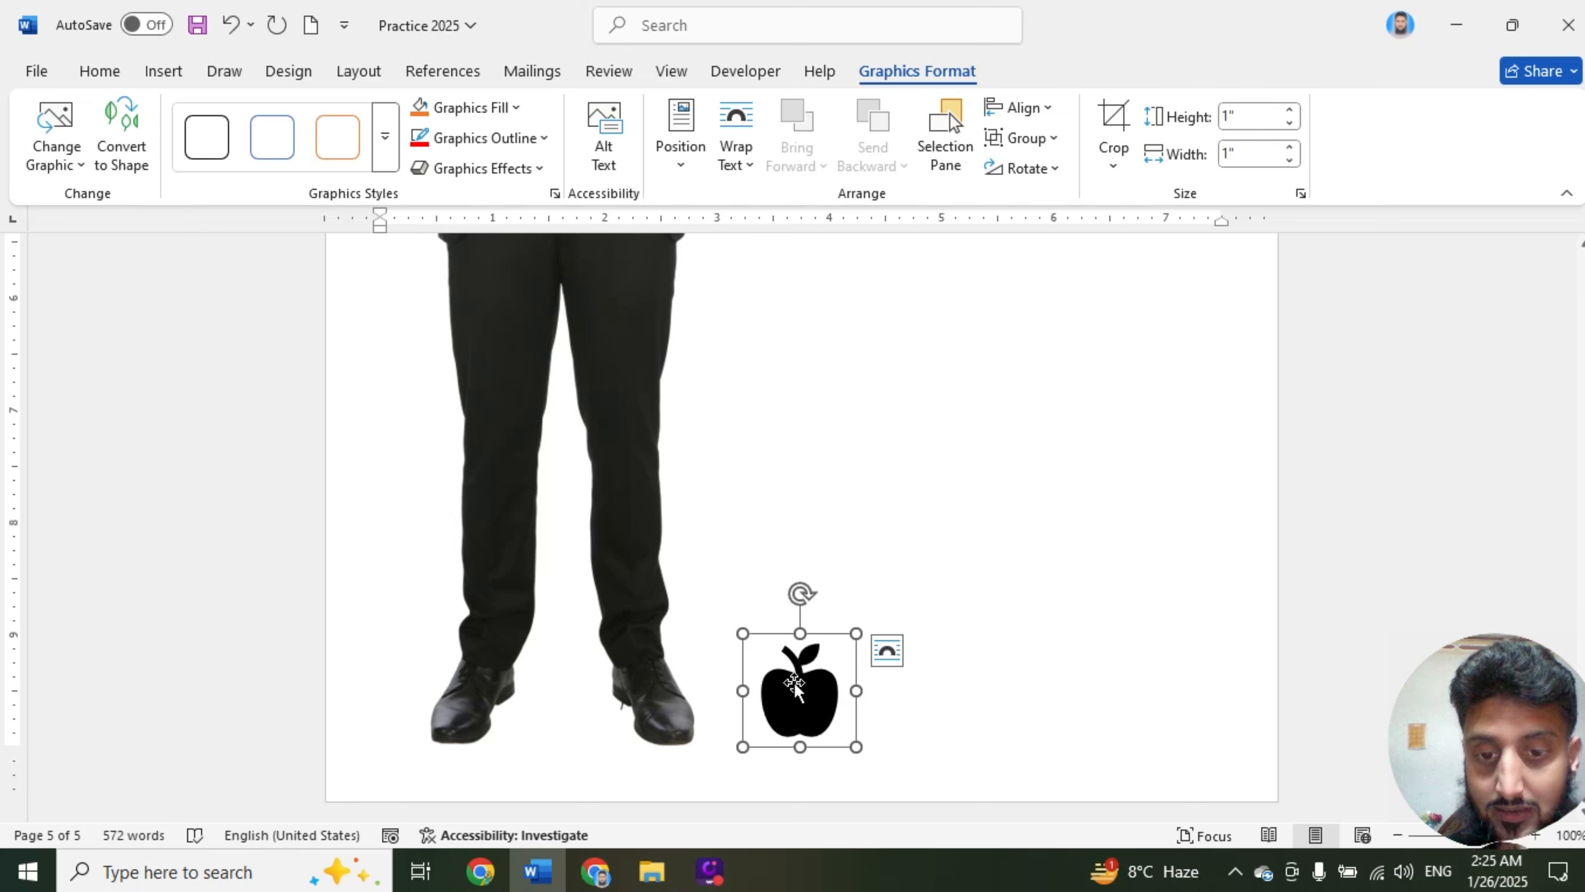
# Shrink the picture of the man holding the blank sign to about 2.83" high by 0.91" wide
pyautogui.moveTo(789, 680); pyautogui.dragTo(849, 583)
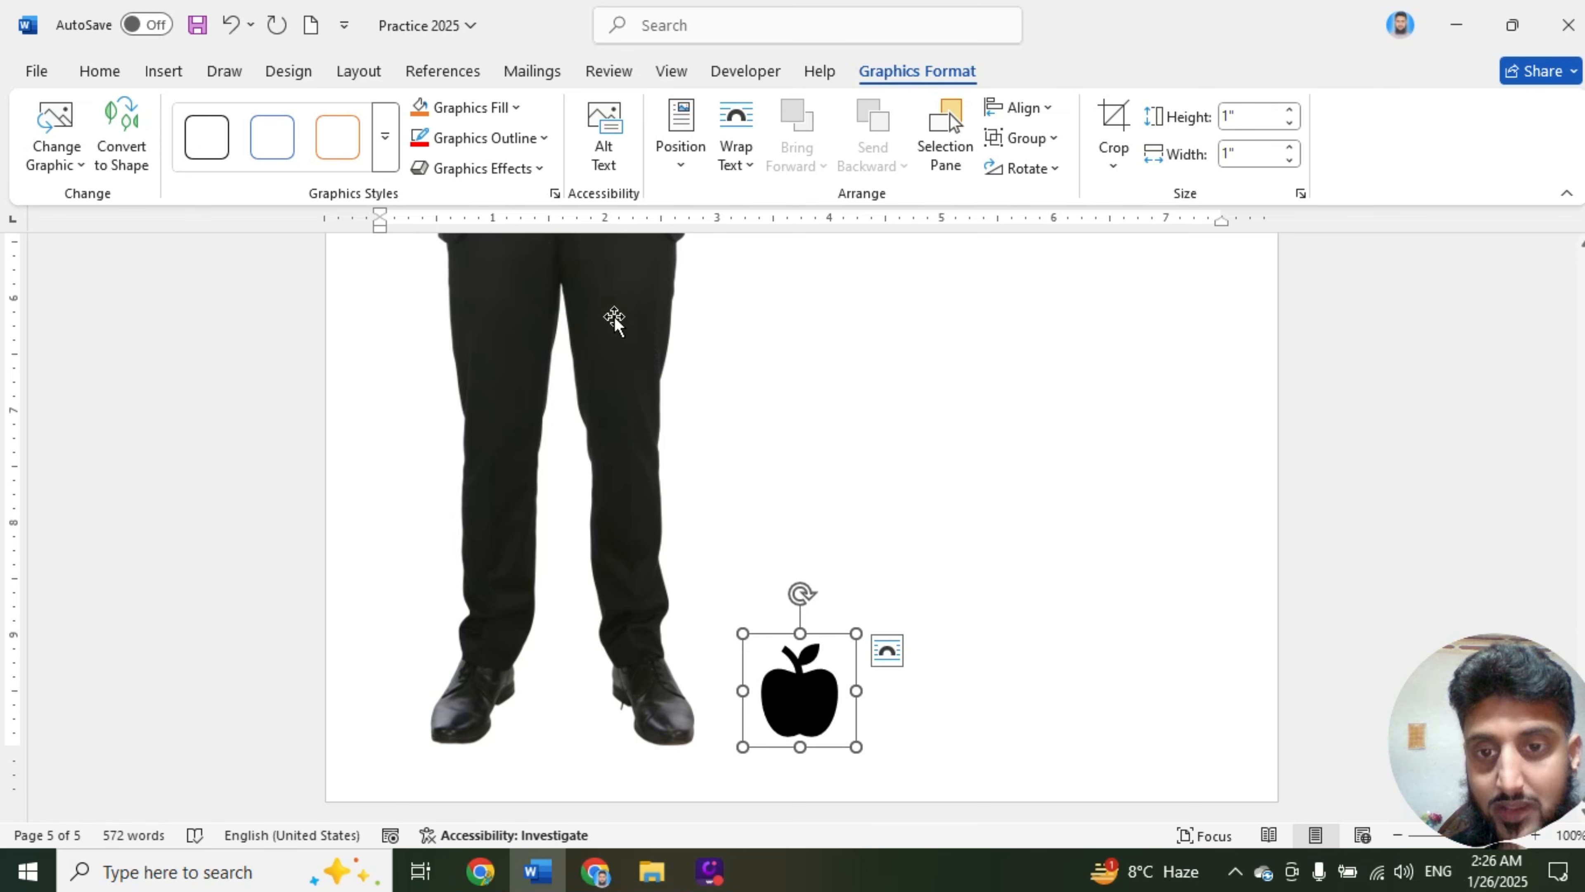
pyautogui.moveTo(614, 320); pyautogui.dragTo(672, 305)
pyautogui.scroll(4, 658, 320)
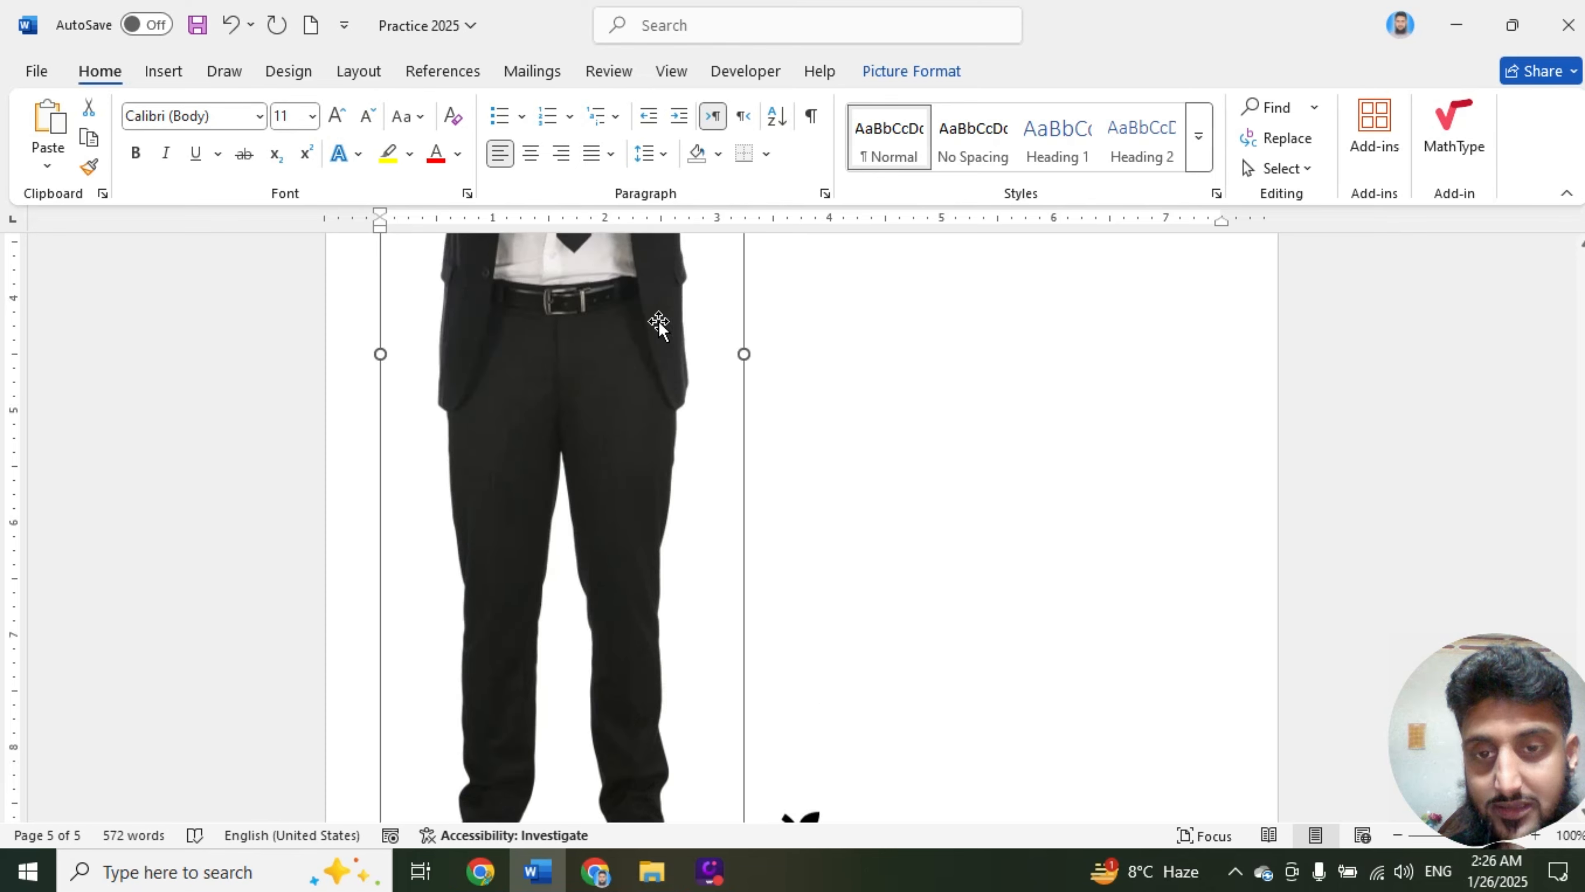
pyautogui.scroll(8, 659, 320)
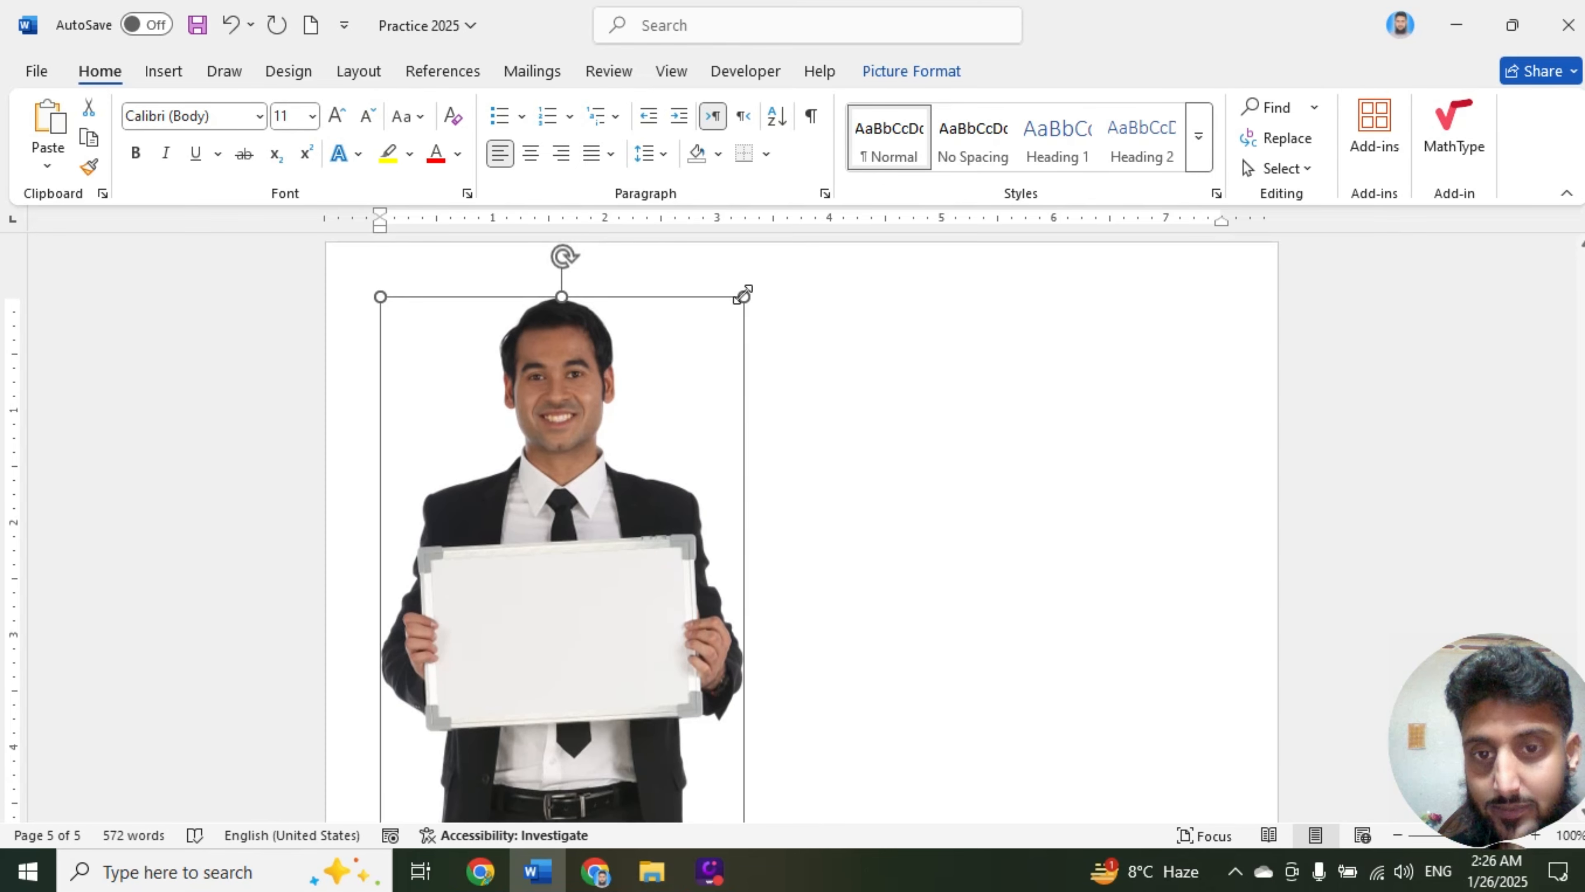
pyautogui.moveTo(743, 296); pyautogui.dragTo(390, 631)
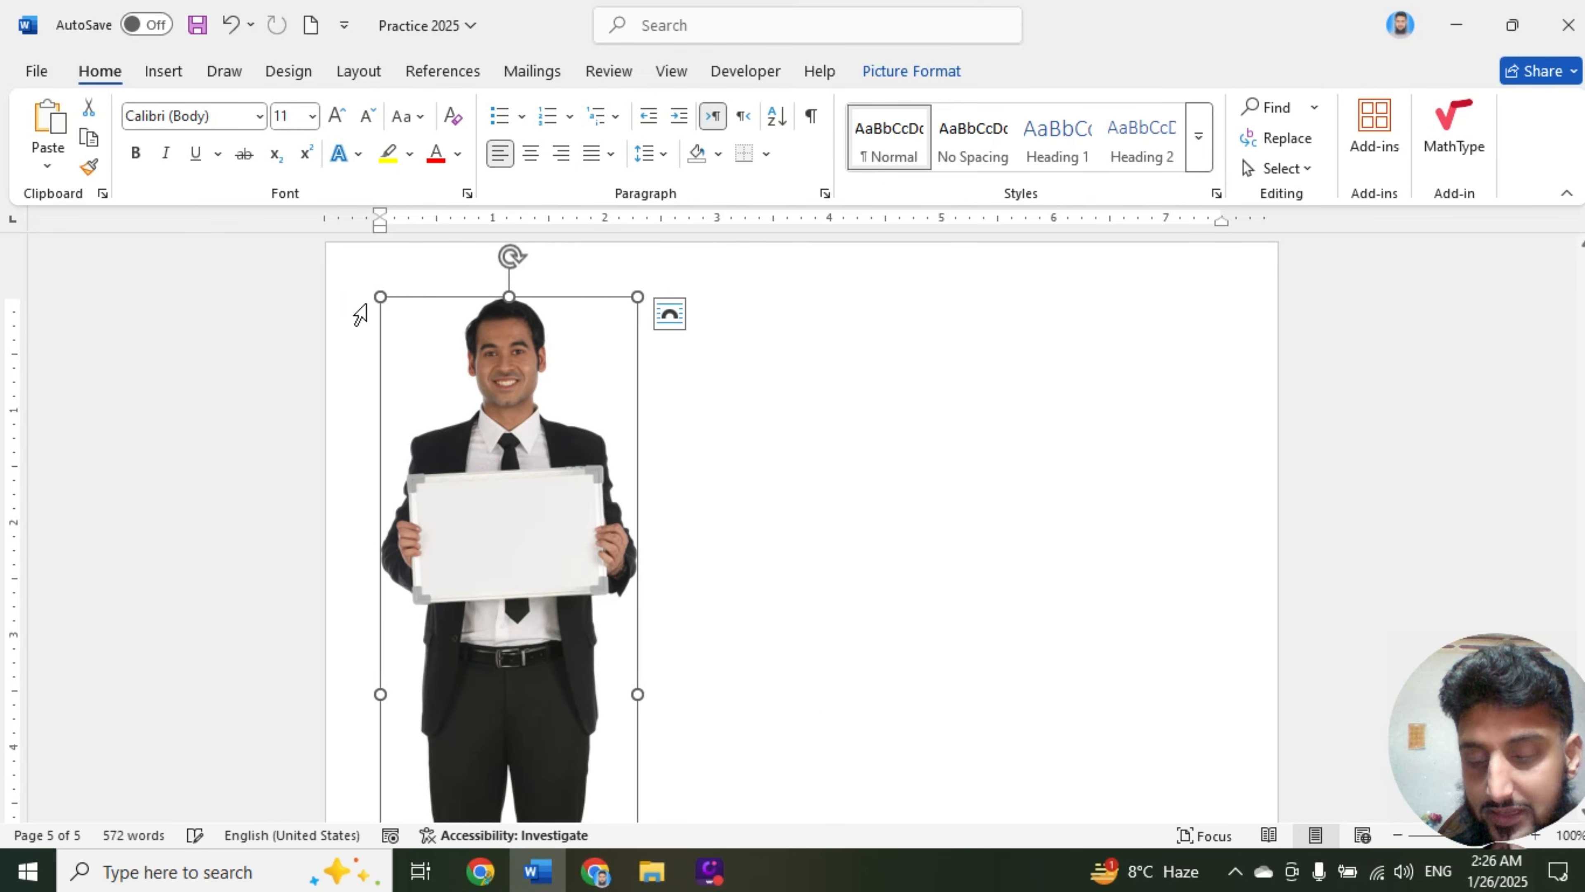
pyautogui.moveTo(371, 292); pyautogui.dragTo(493, 637)
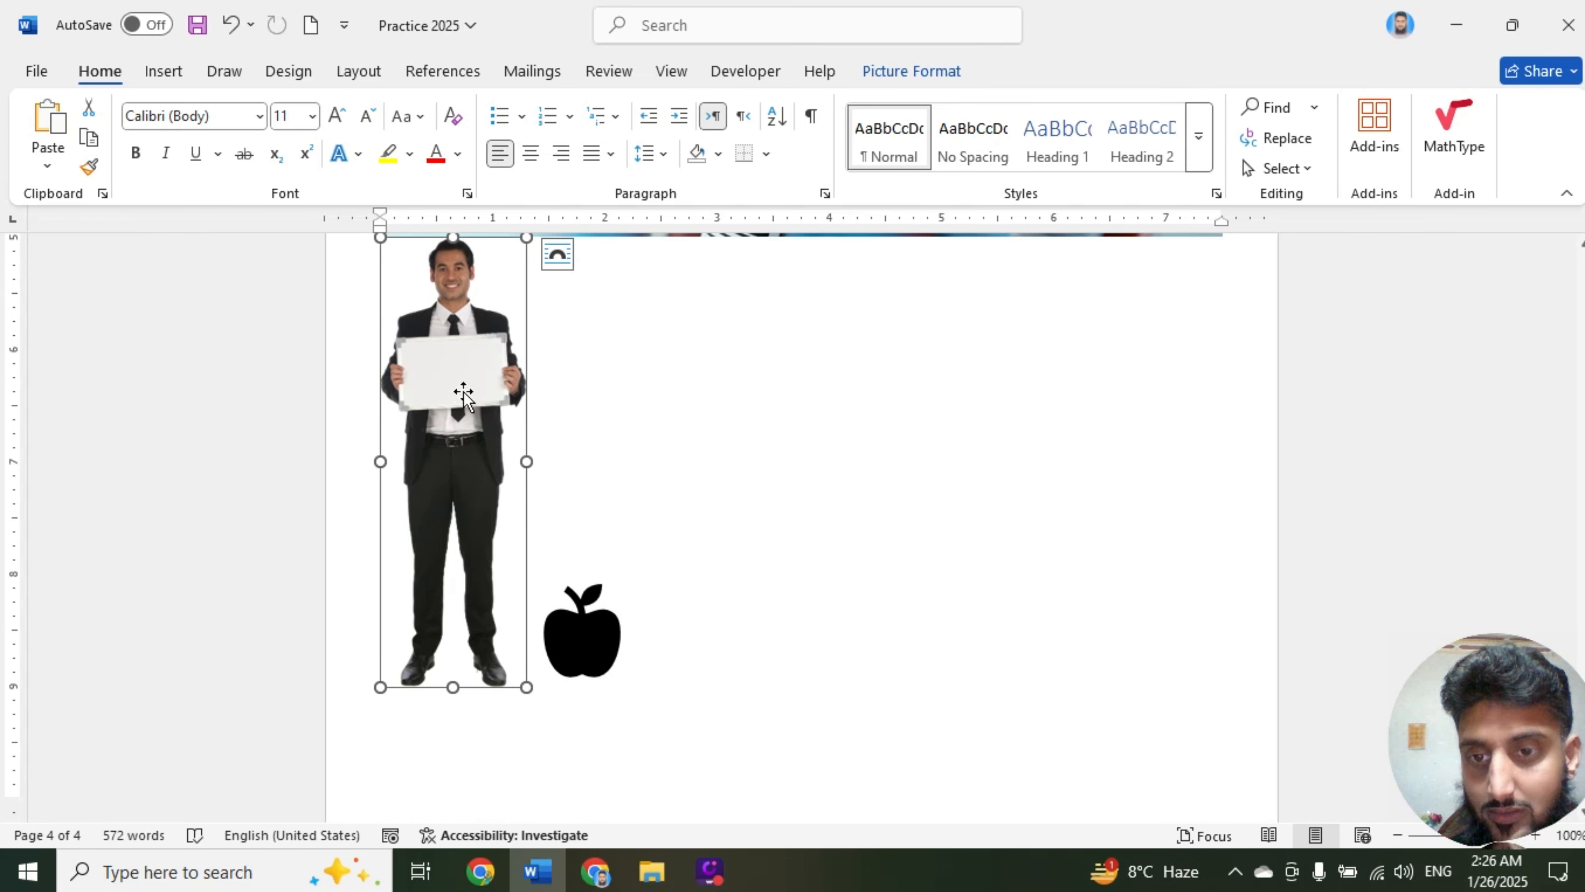
pyautogui.moveTo(380, 237); pyautogui.dragTo(431, 375)
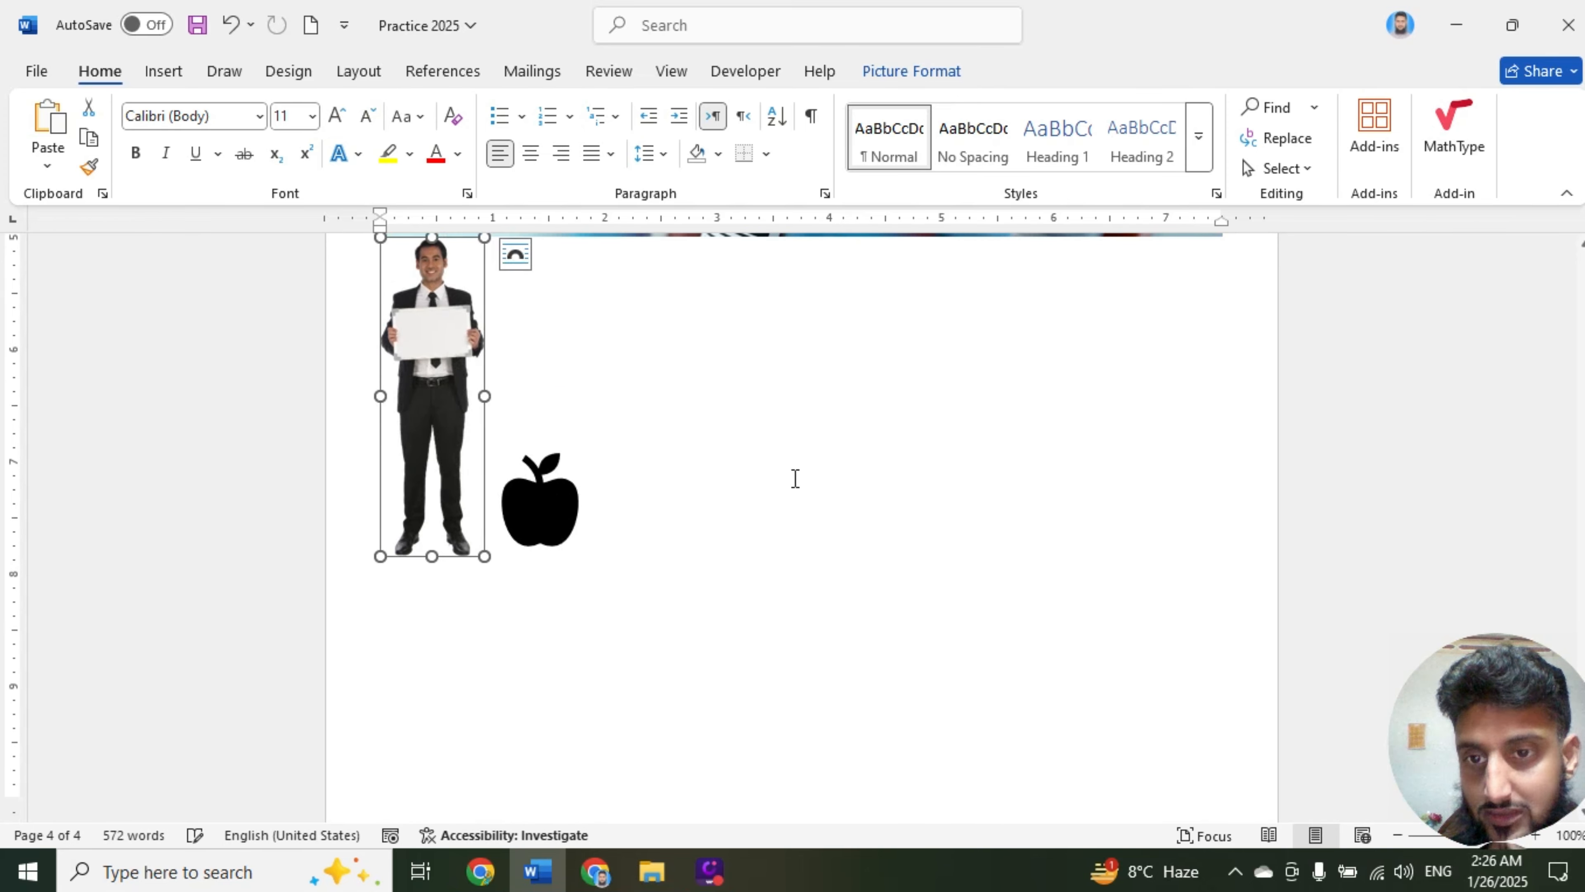
# Shrink the test-tube photo to about 2.33" high by 3.5" wide so it fits below the text
pyautogui.scroll(5, 792, 477)
pyautogui.click(878, 445)
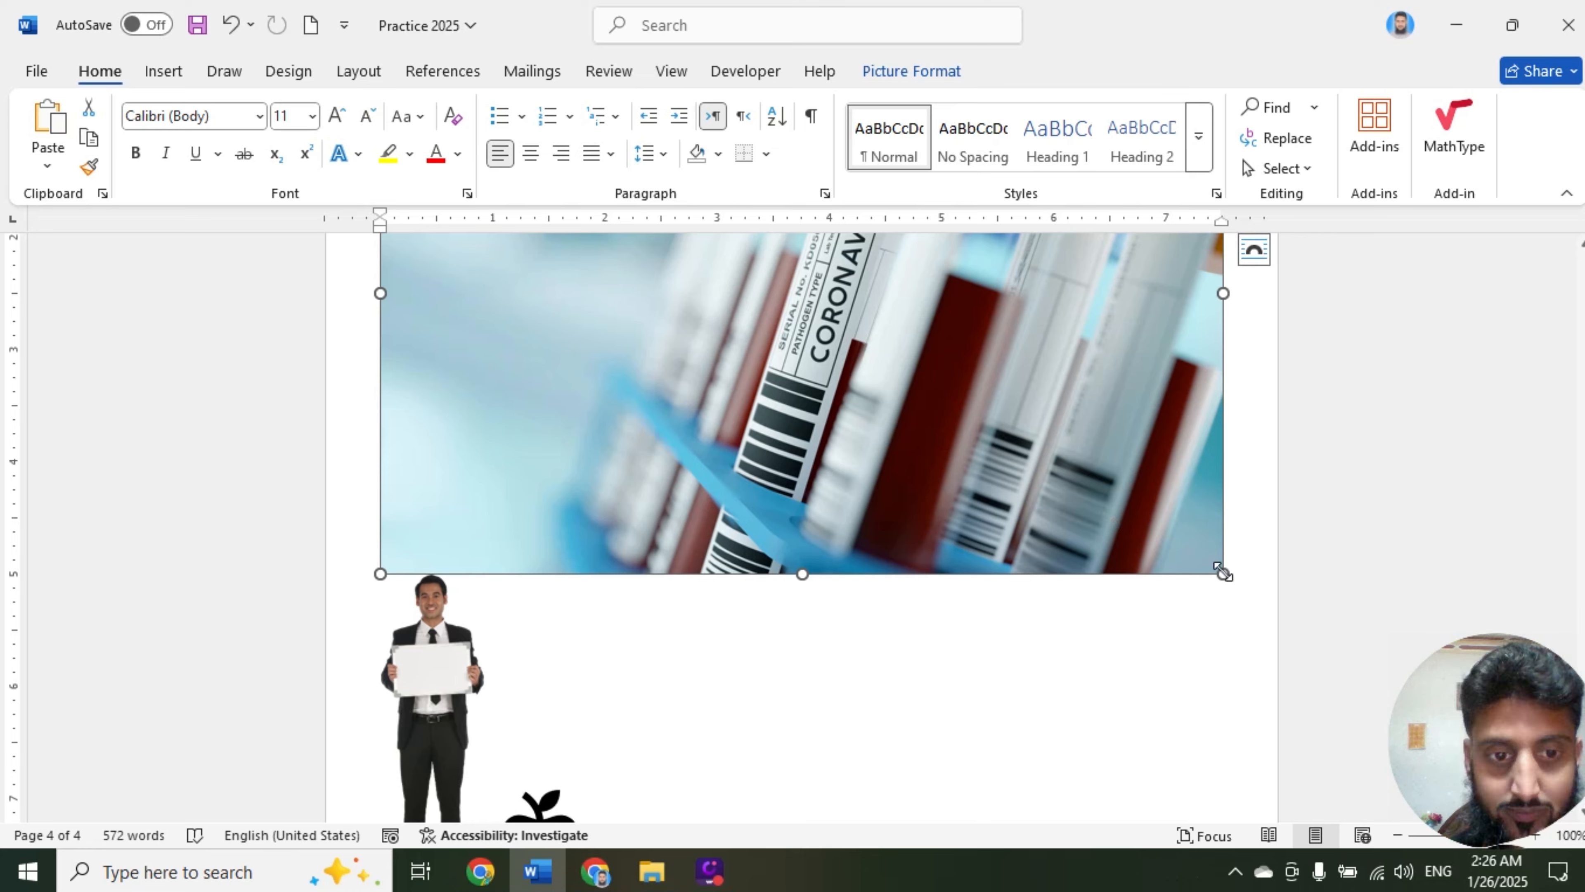
pyautogui.moveTo(1222, 573); pyautogui.dragTo(633, 272)
pyautogui.scroll(10, 732, 461)
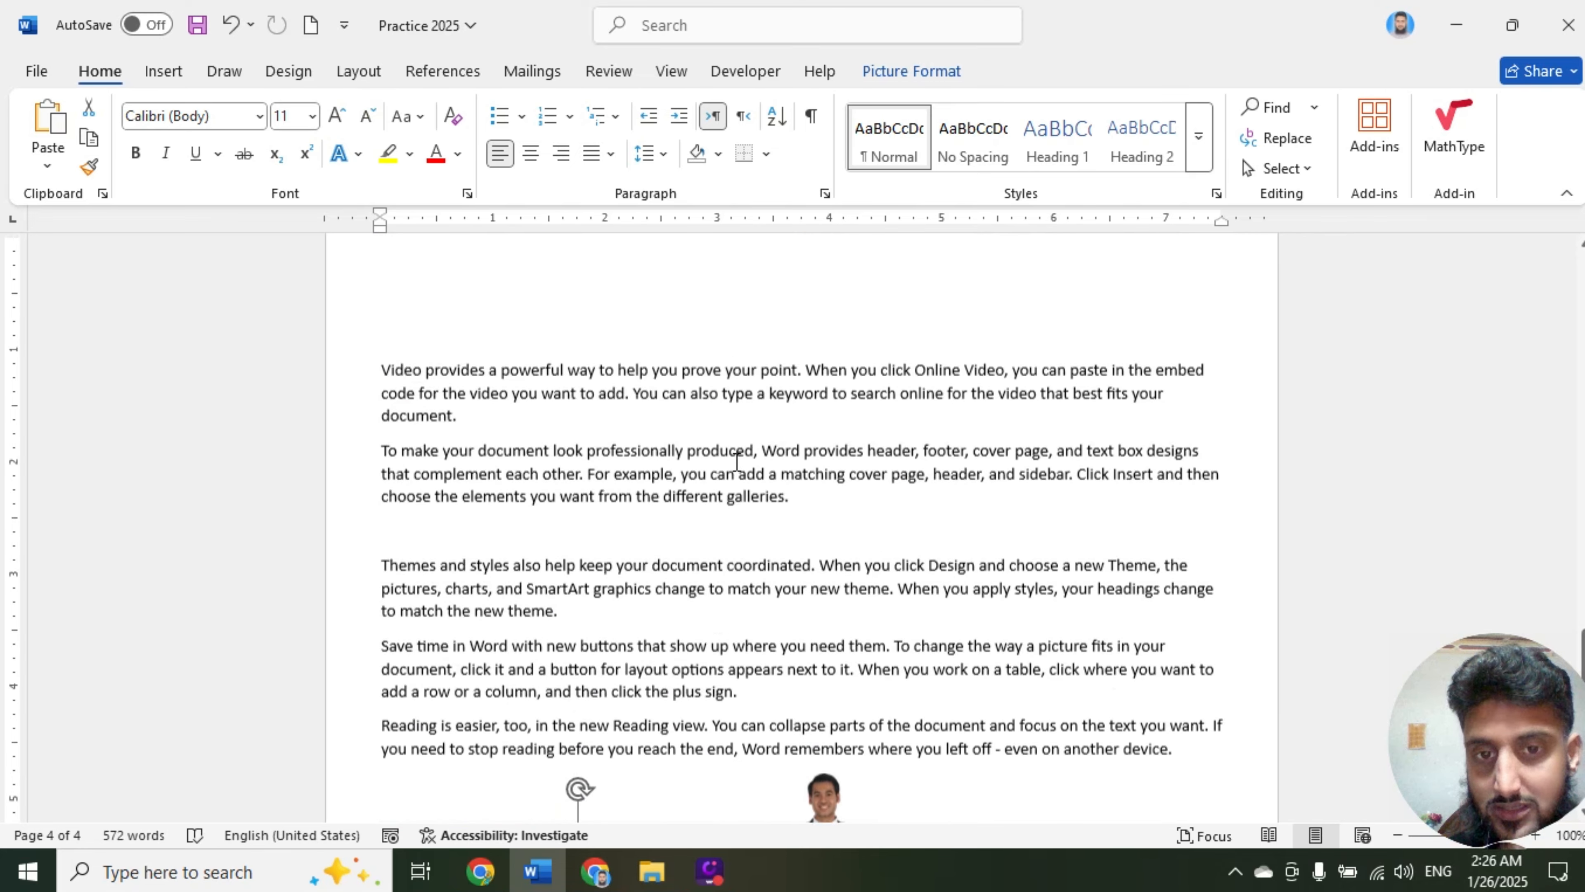
pyautogui.scroll(-5, 732, 453)
pyautogui.scroll(-1, 734, 467)
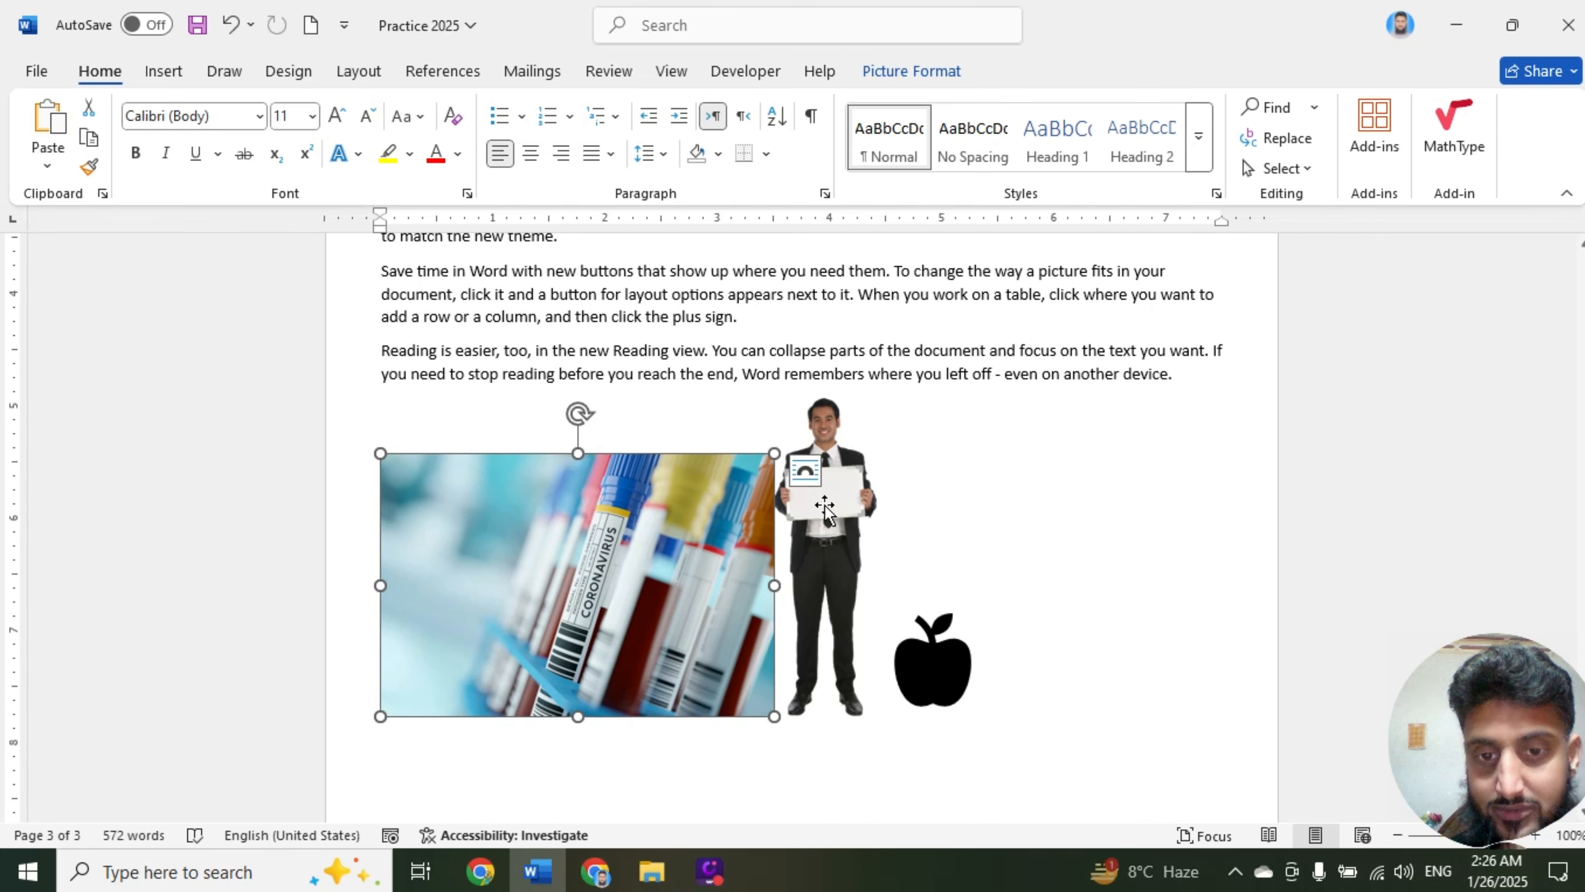
pyautogui.moveTo(689, 462); pyautogui.dragTo(838, 411)
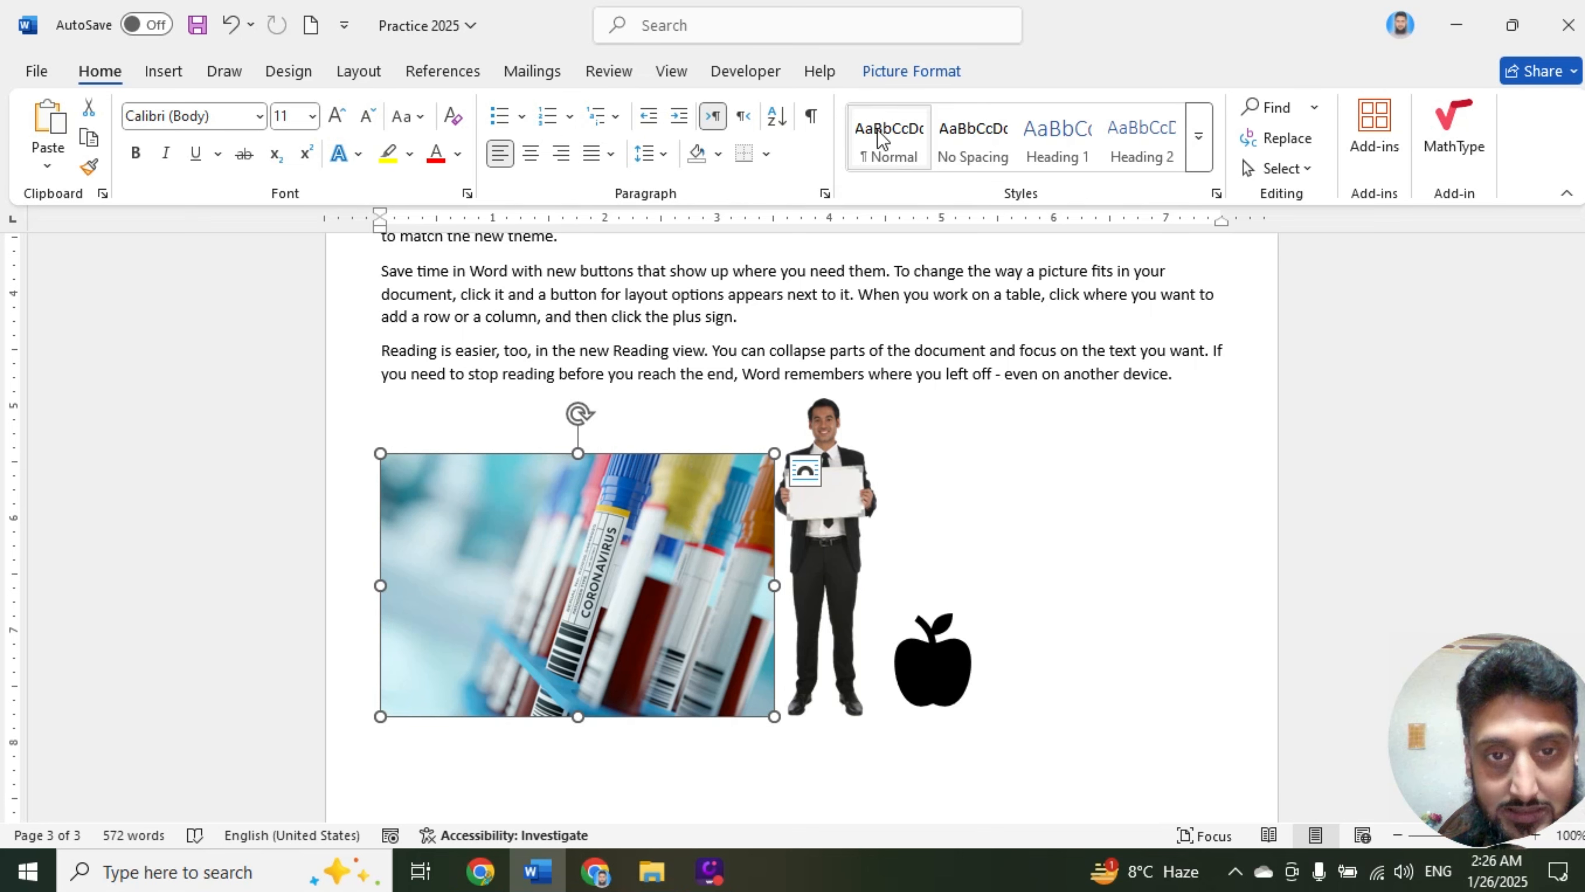
# Position the test-tube photo in the middle center and the man picture in the middle left of the page, both with square text wrapping
pyautogui.click(918, 71)
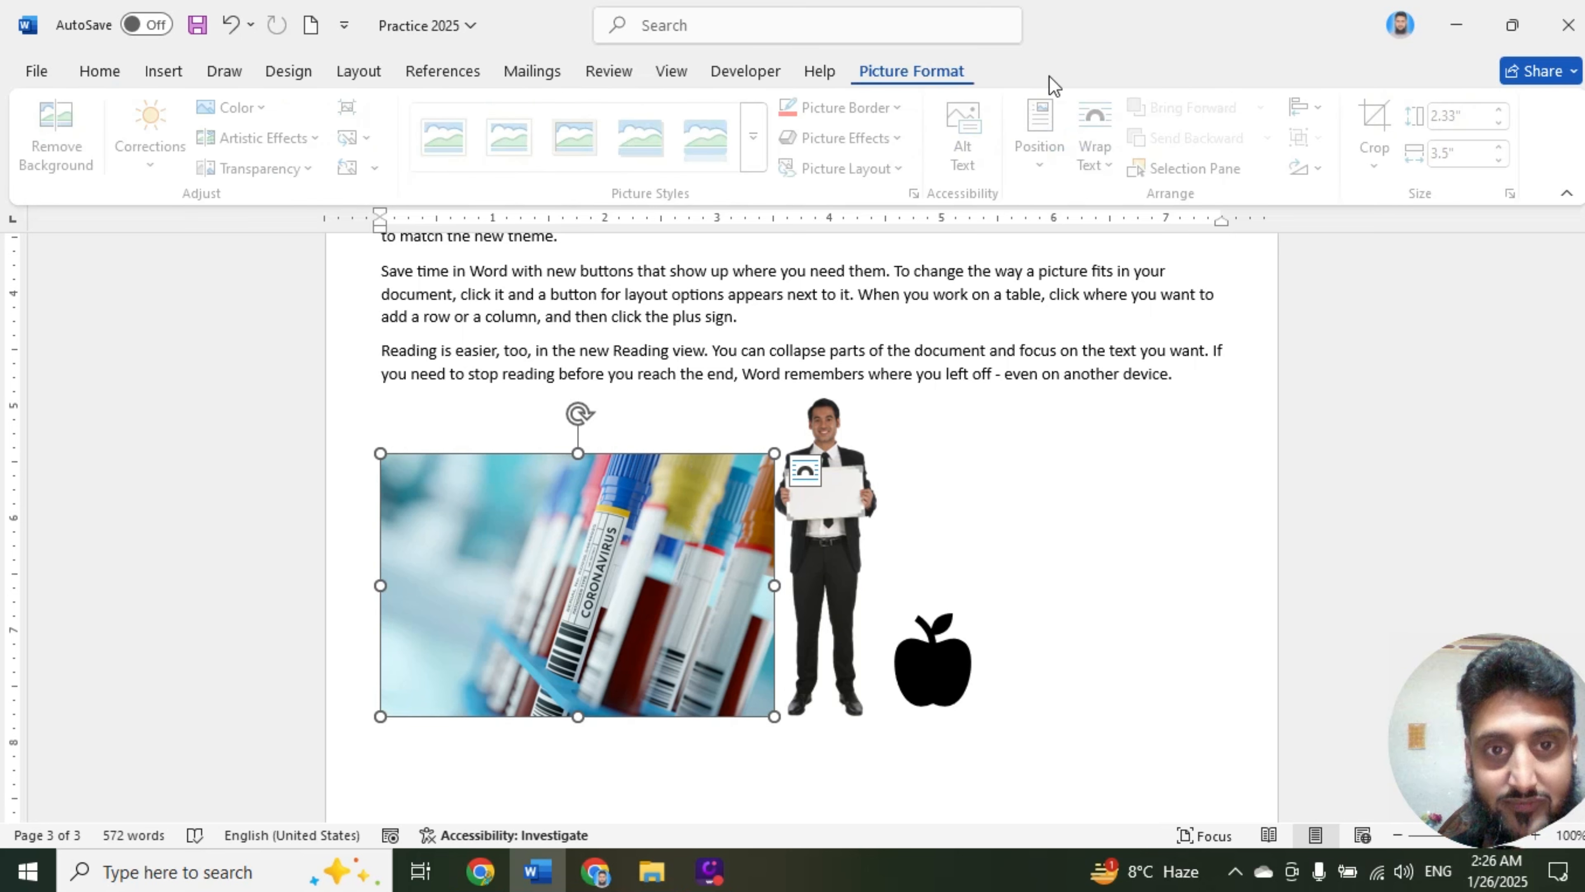
pyautogui.click(1048, 144)
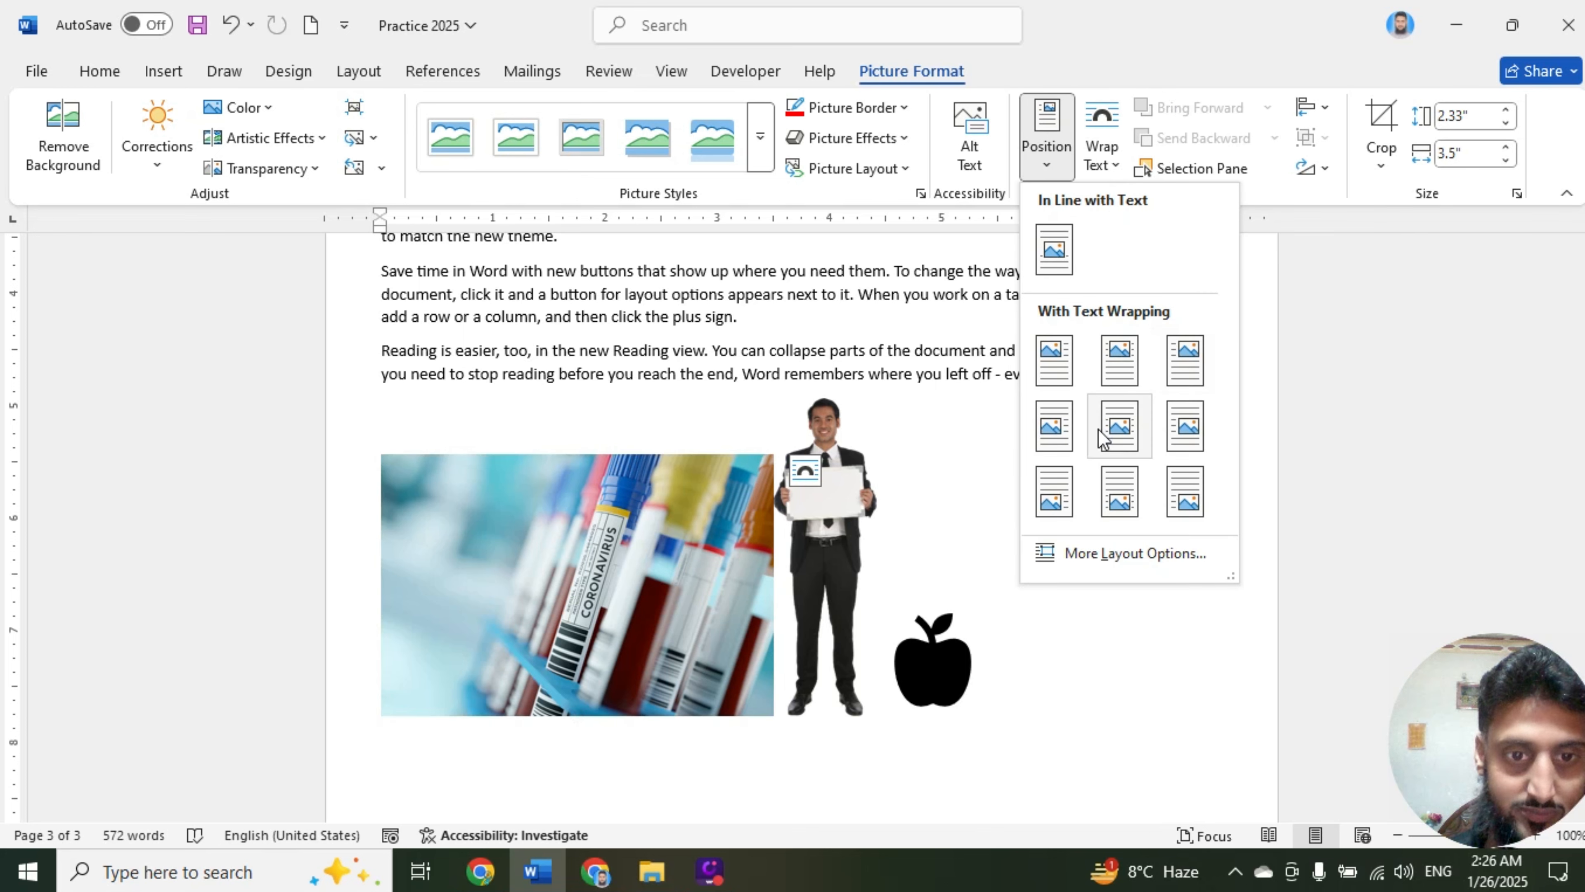
pyautogui.click(1117, 427)
pyautogui.click(431, 600)
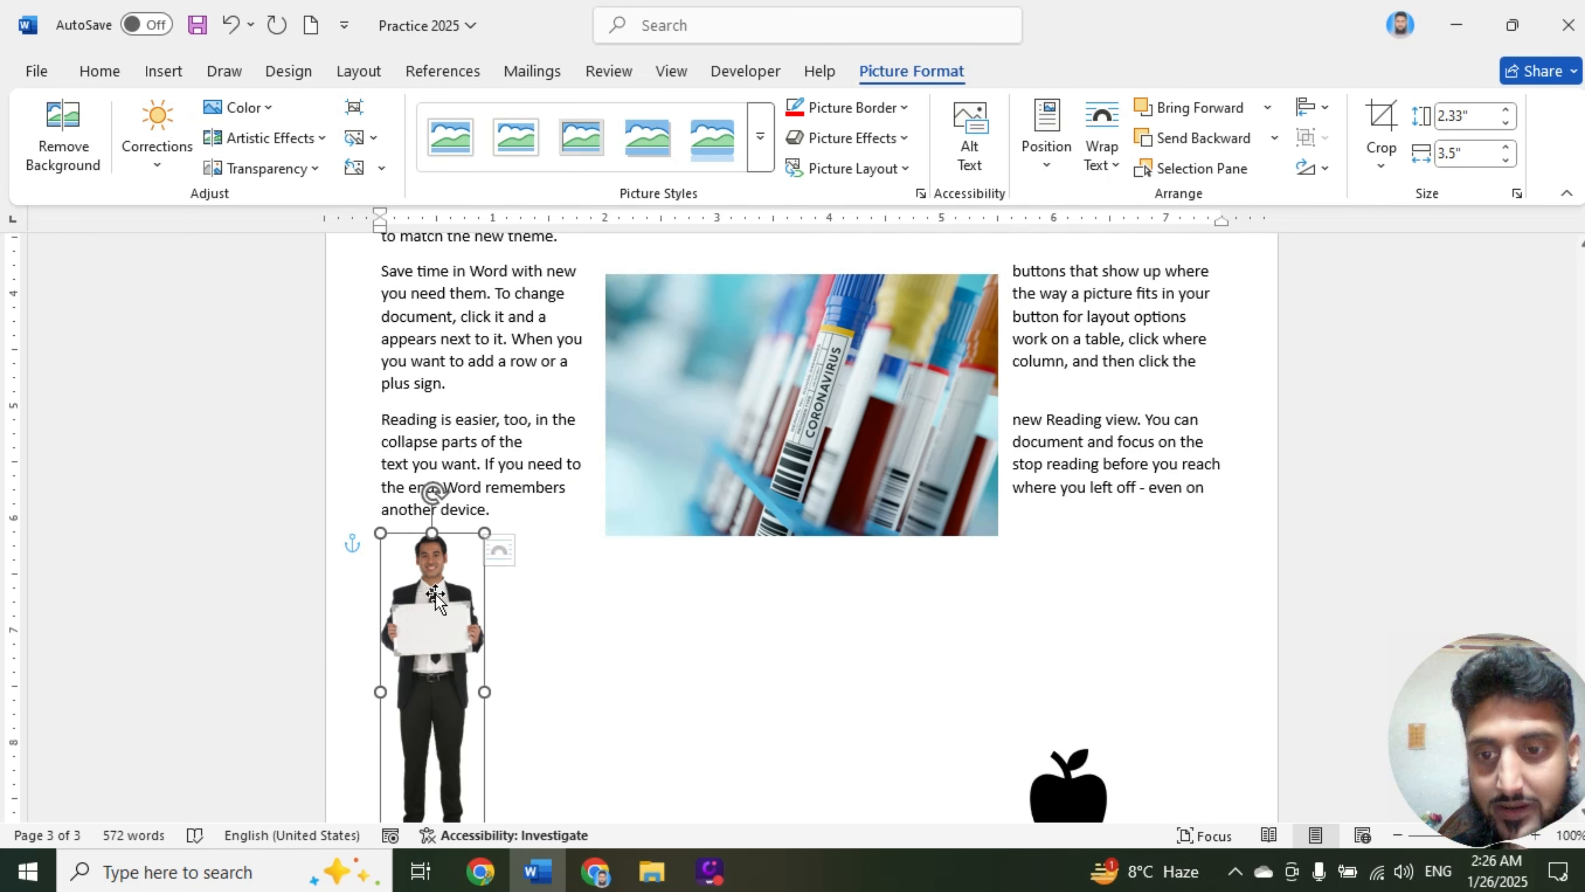
pyautogui.click(1066, 156)
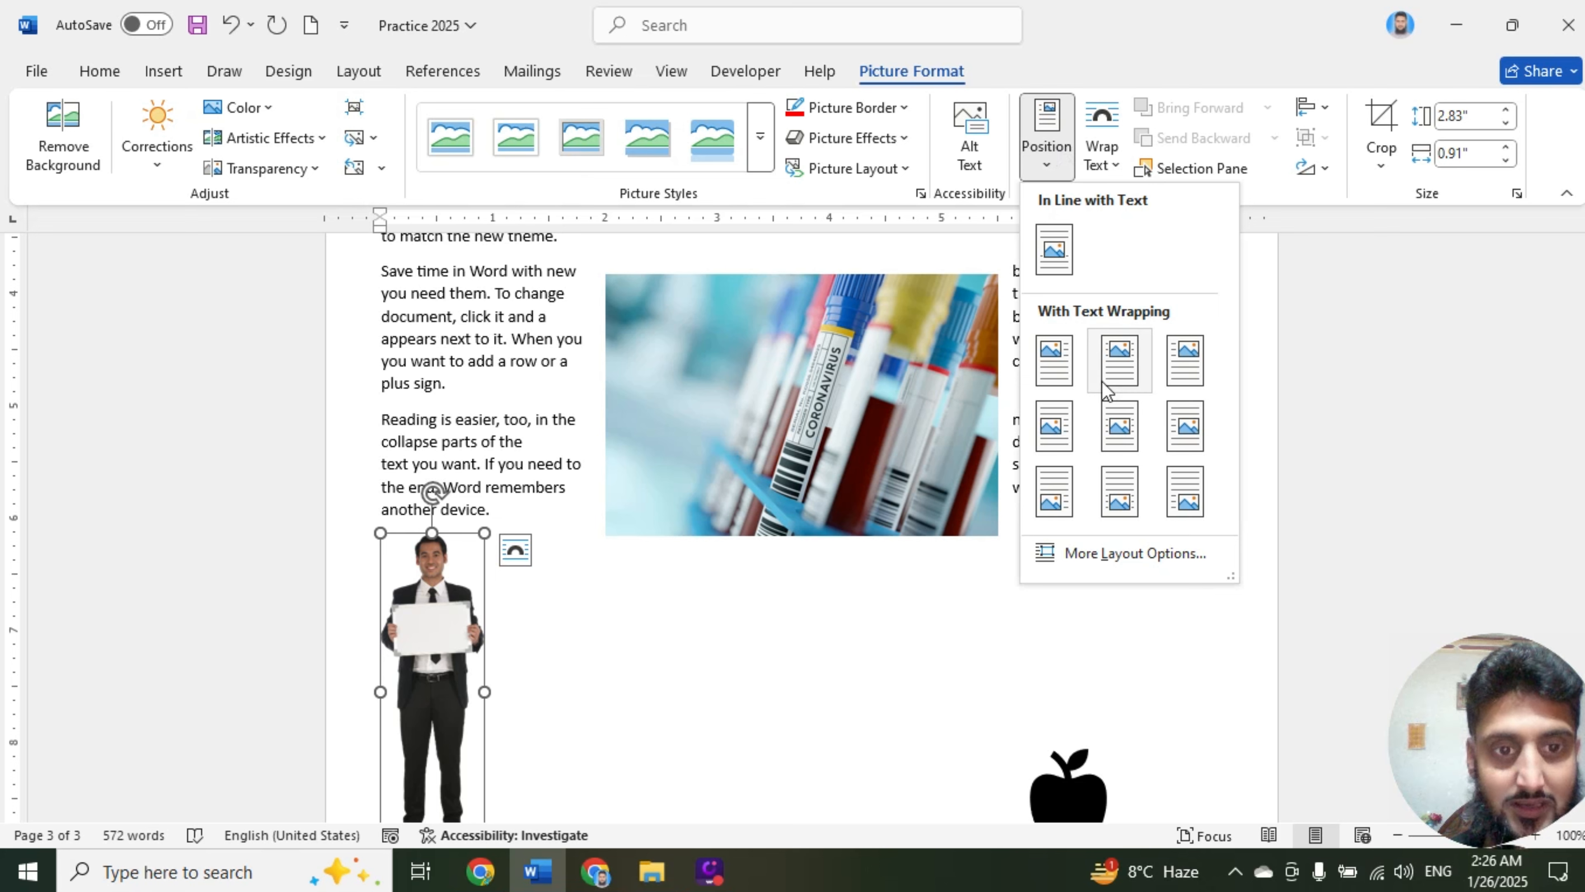
pyautogui.click(1072, 426)
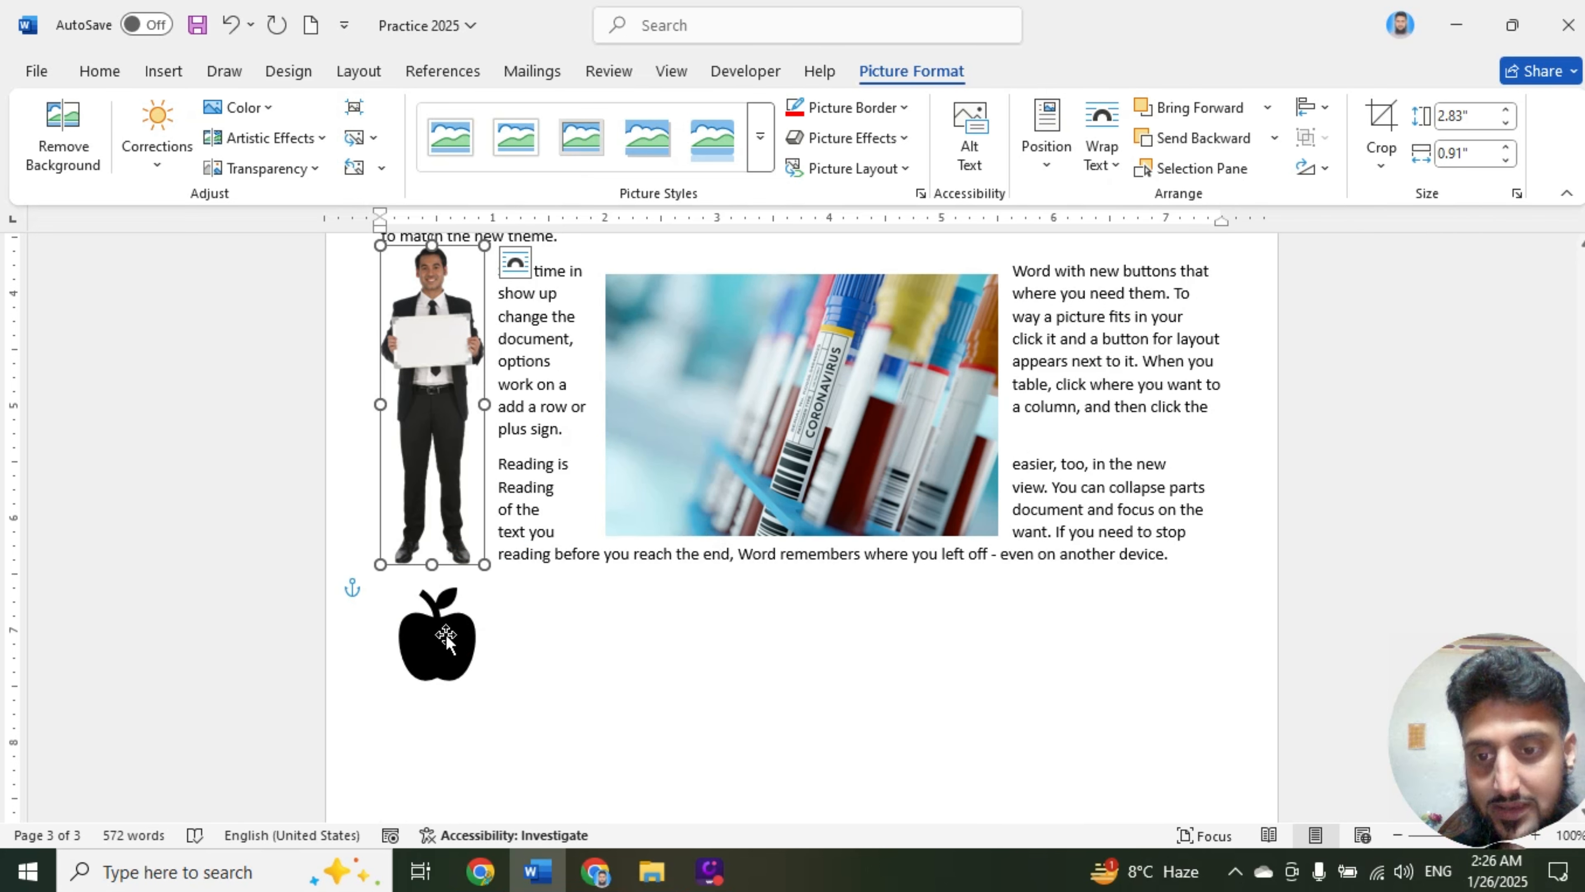
# Try to move the apple icon freely to the right below the man picture
pyautogui.click(446, 637)
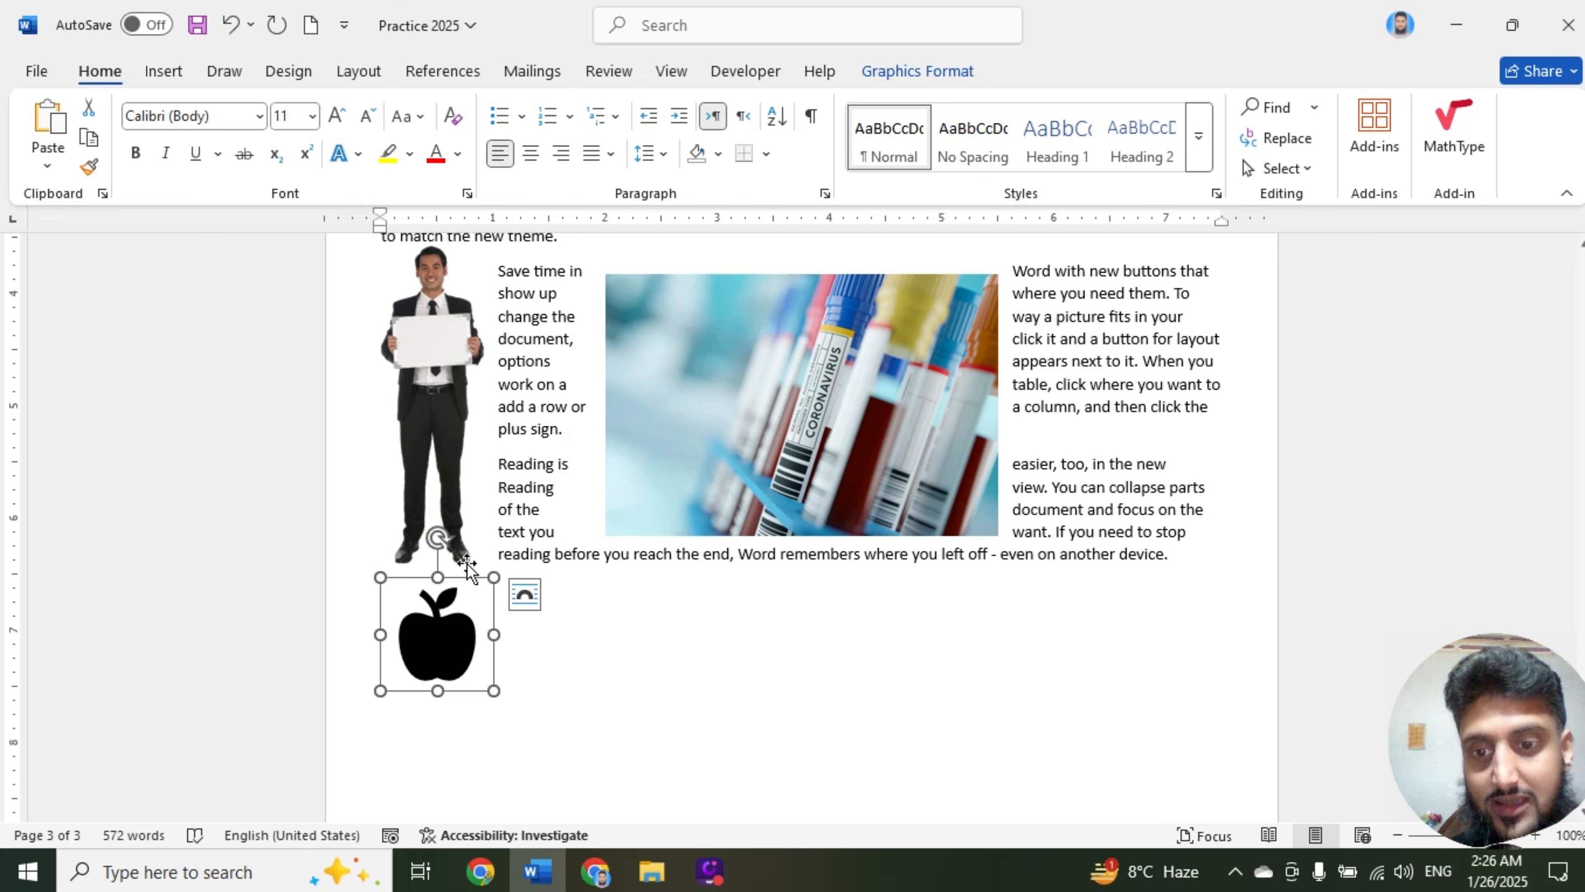
pyautogui.click(891, 72)
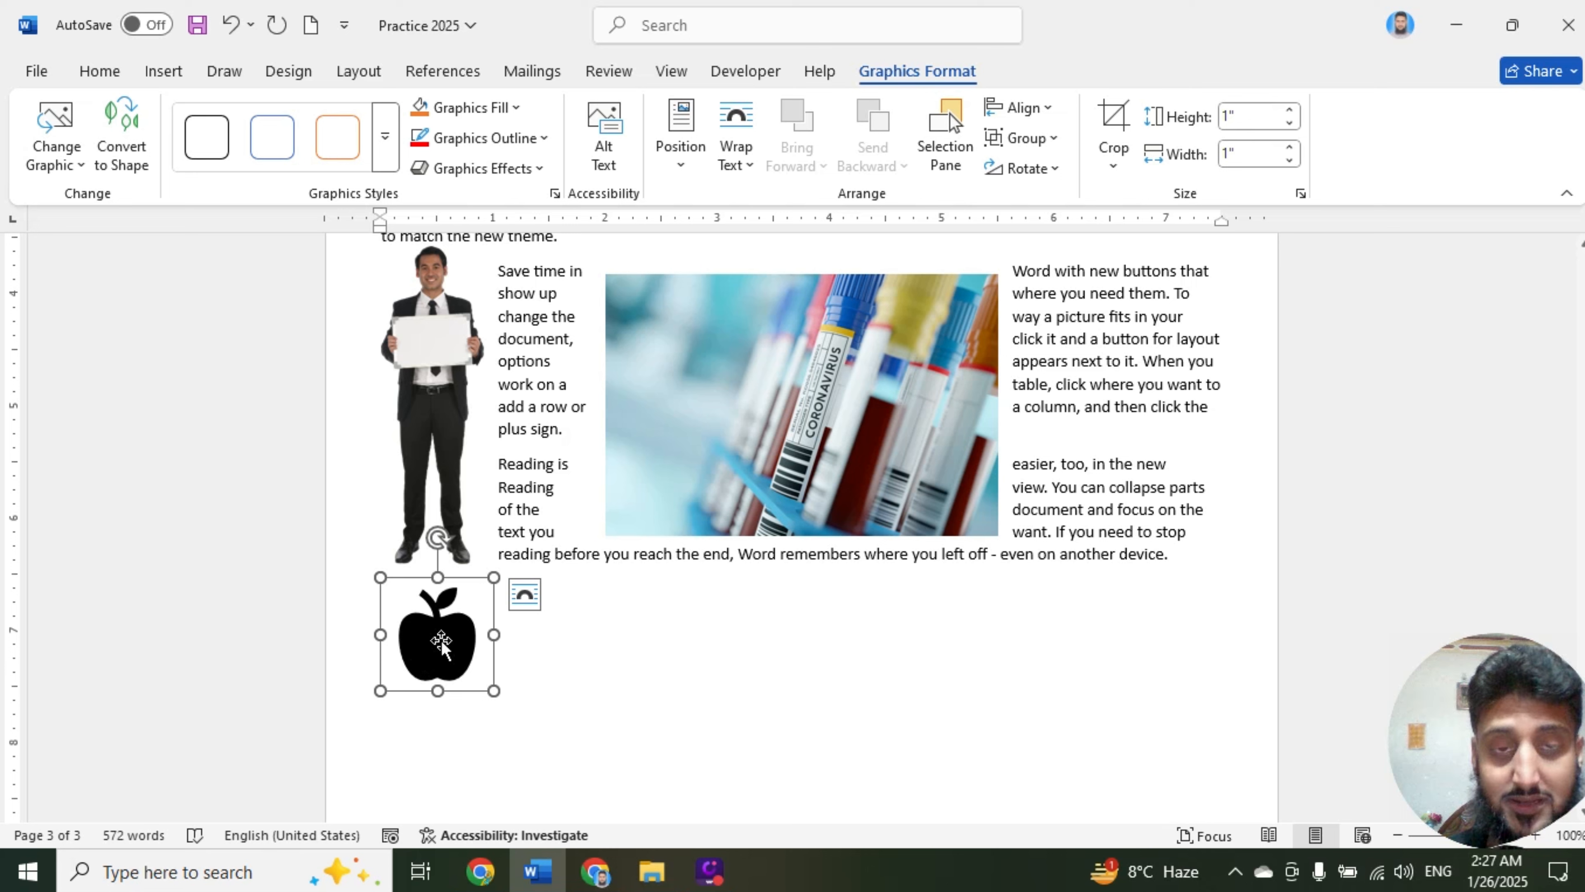
pyautogui.moveTo(441, 647); pyautogui.dragTo(495, 659)
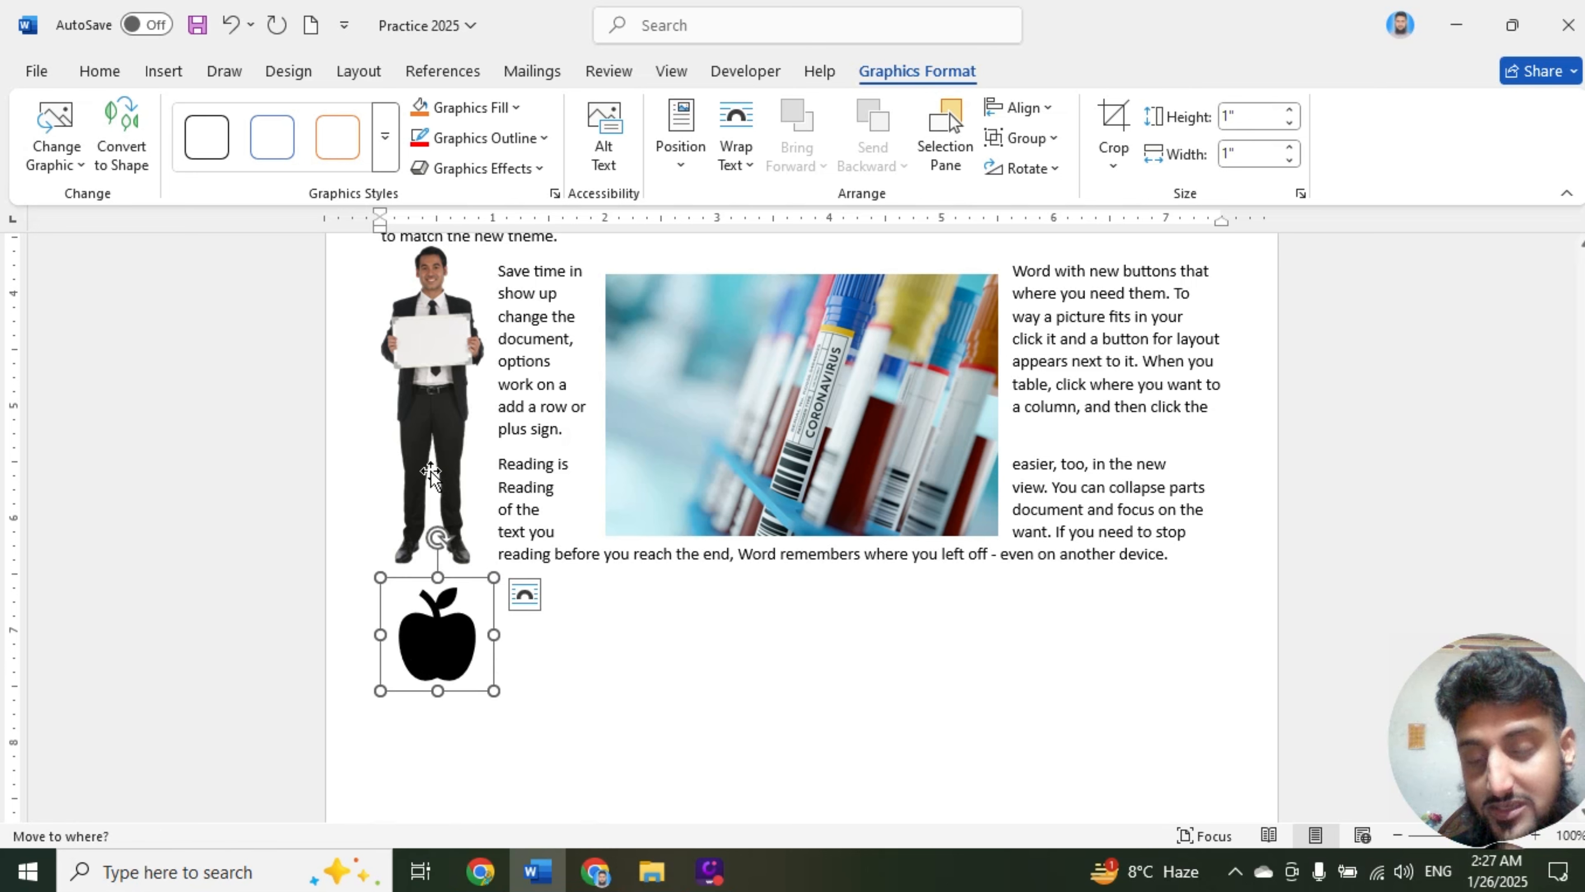
# Compare the formatting options for the man picture, the apple icon and the test-tube photo, including the sources for changing the icon's graphic
pyautogui.click(431, 415)
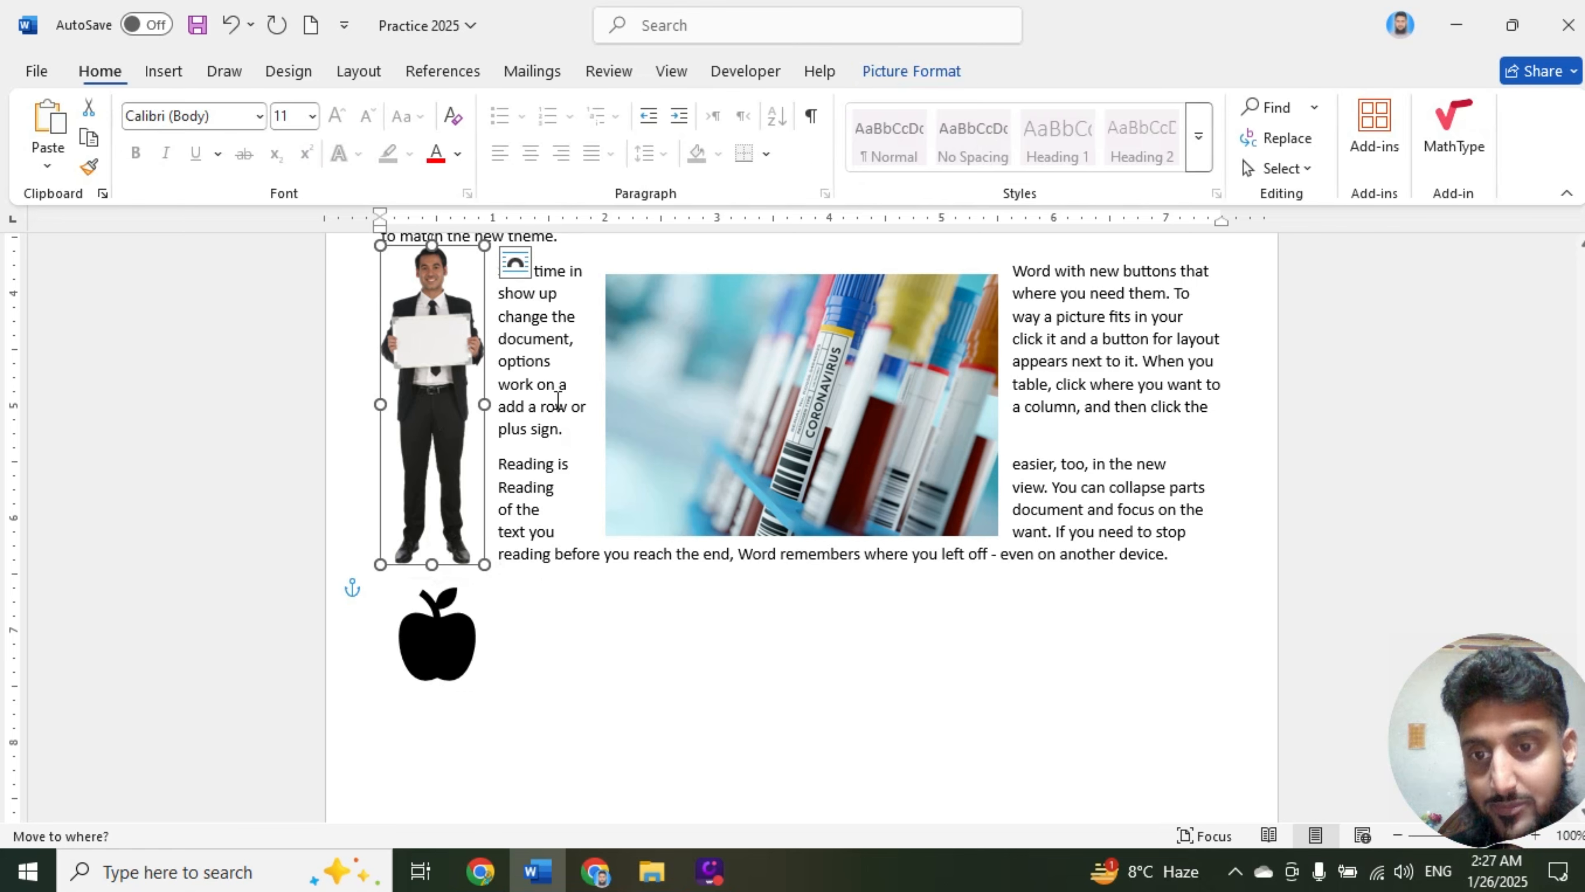
pyautogui.click(693, 397)
pyautogui.click(452, 633)
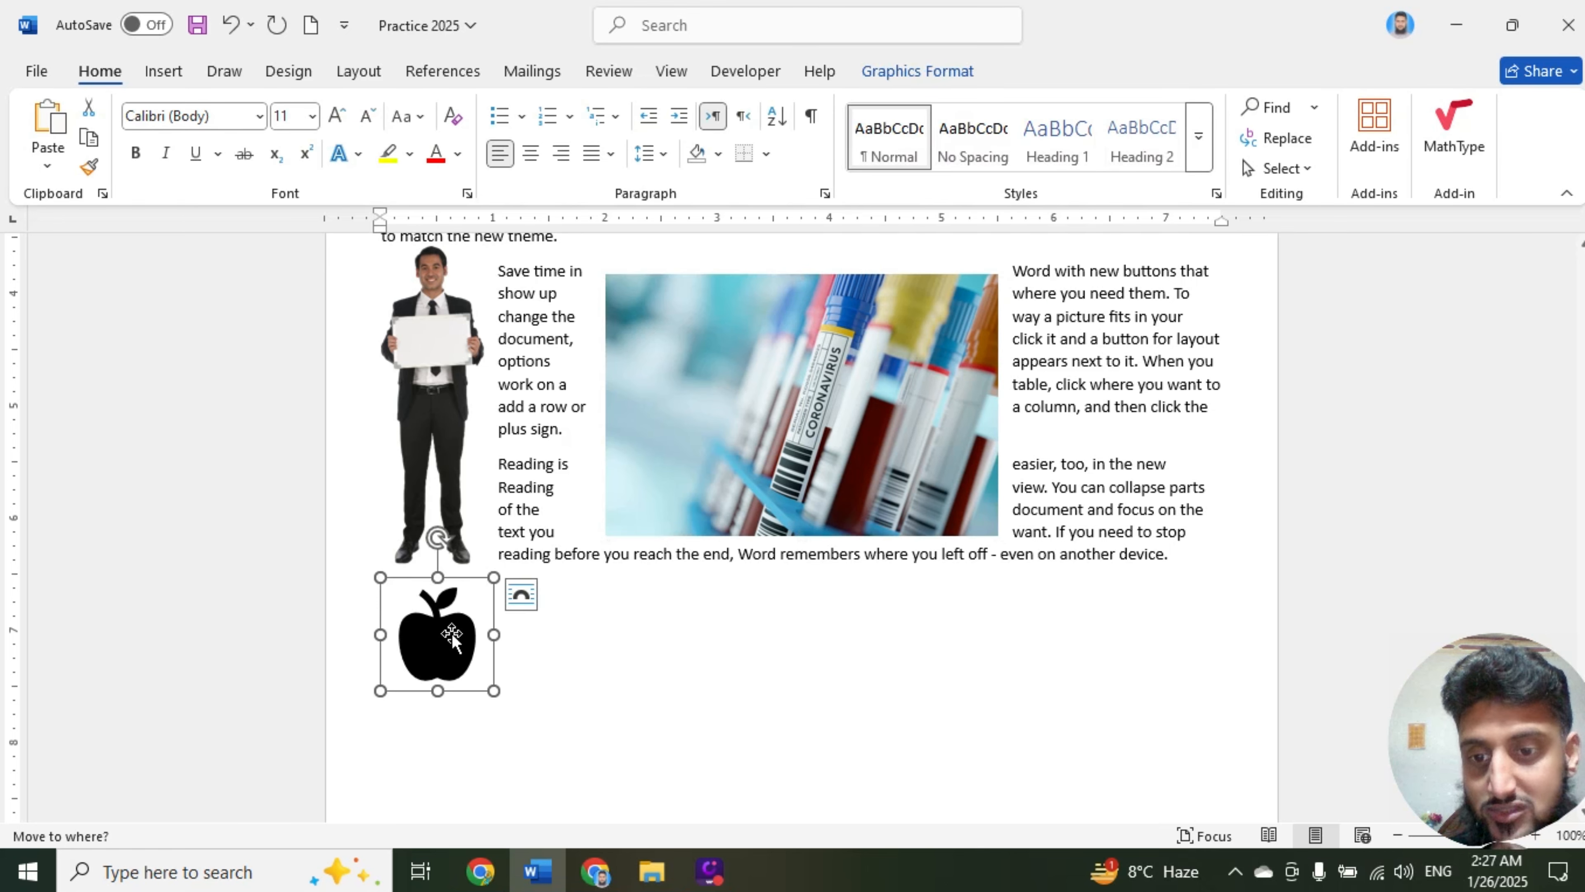
pyautogui.click(925, 72)
pyautogui.click(82, 175)
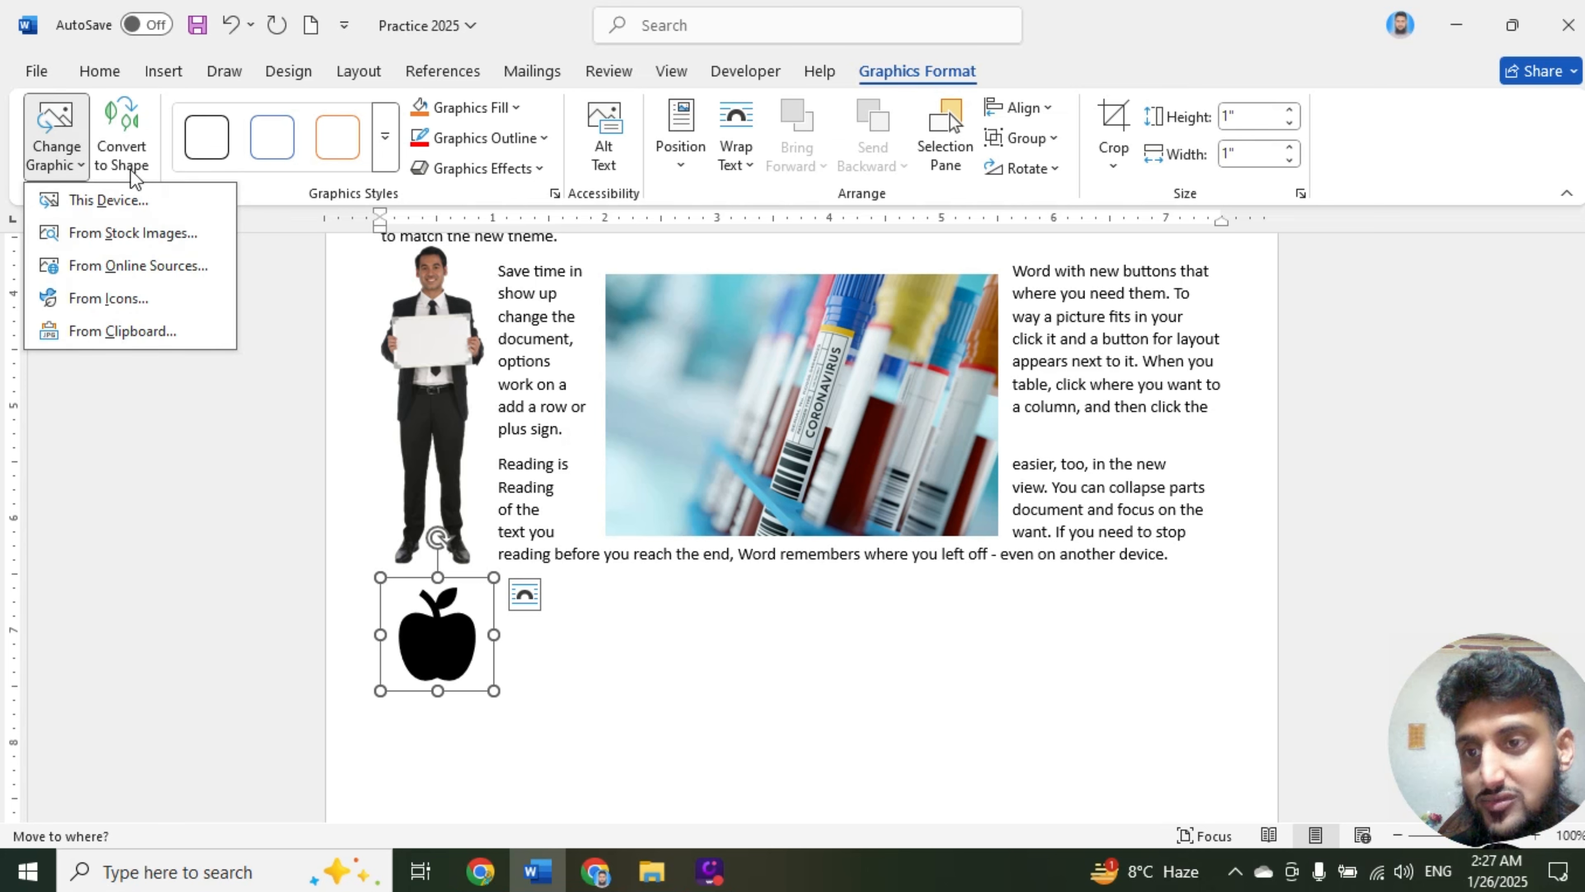
pyautogui.click(285, 192)
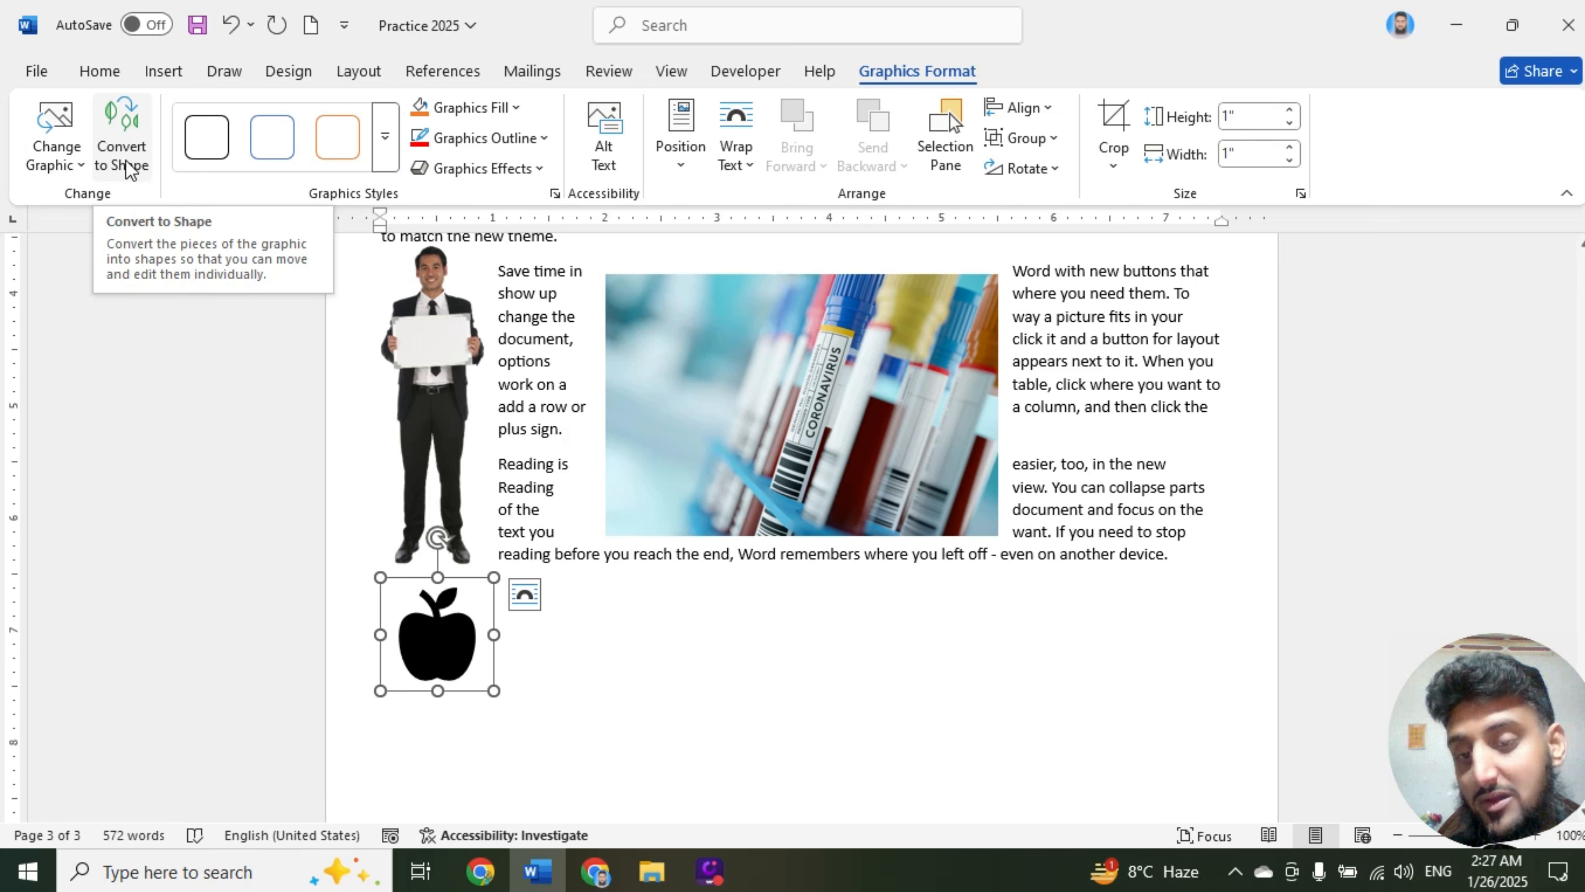
pyautogui.click(690, 397)
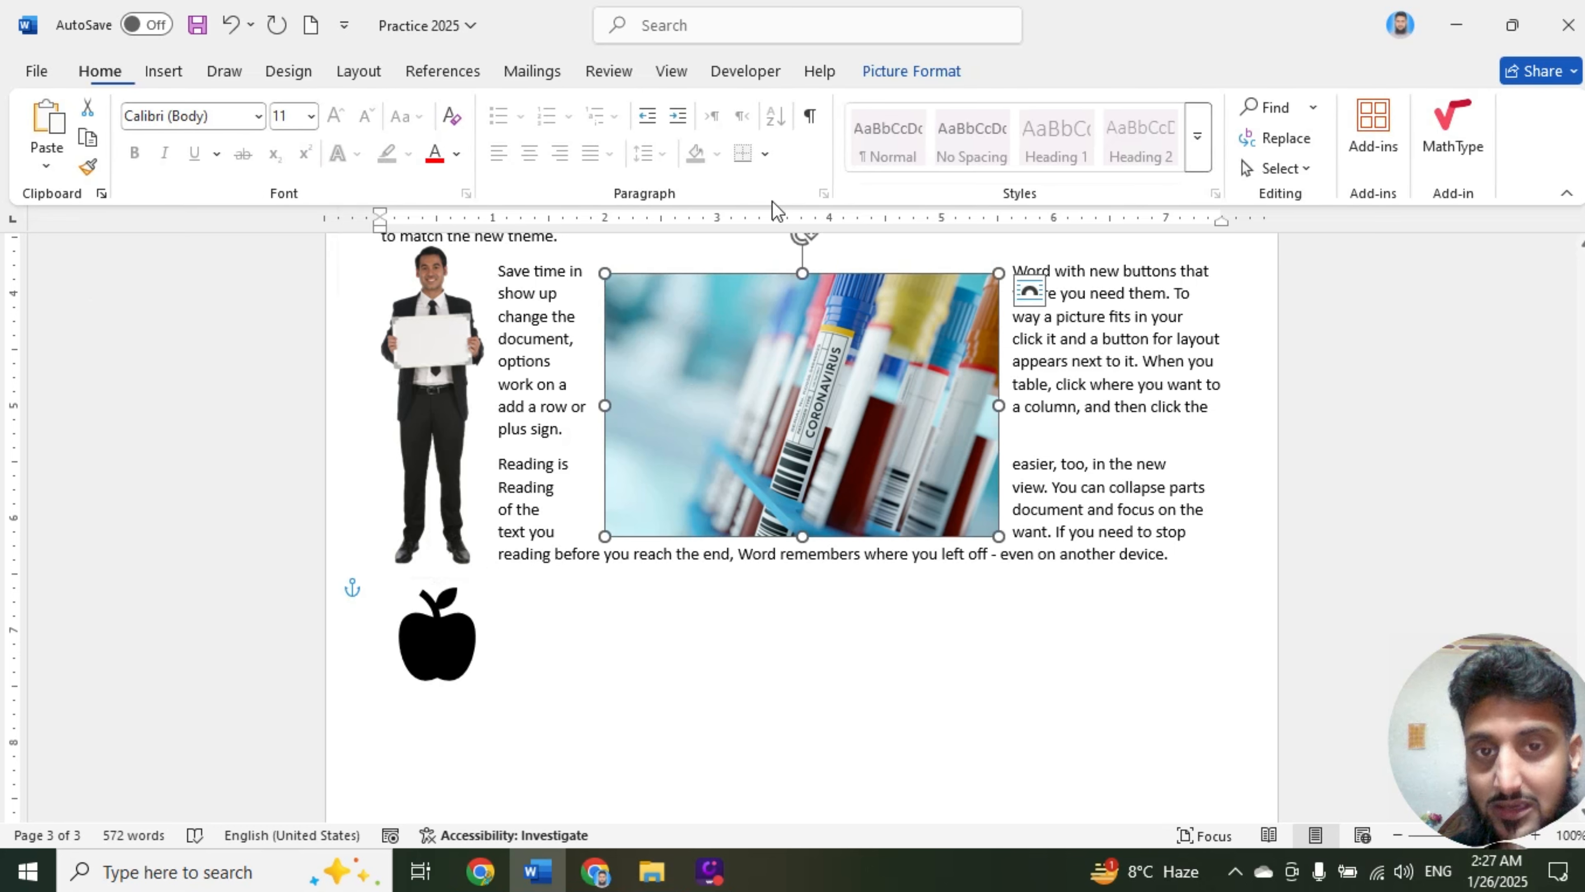
pyautogui.click(889, 73)
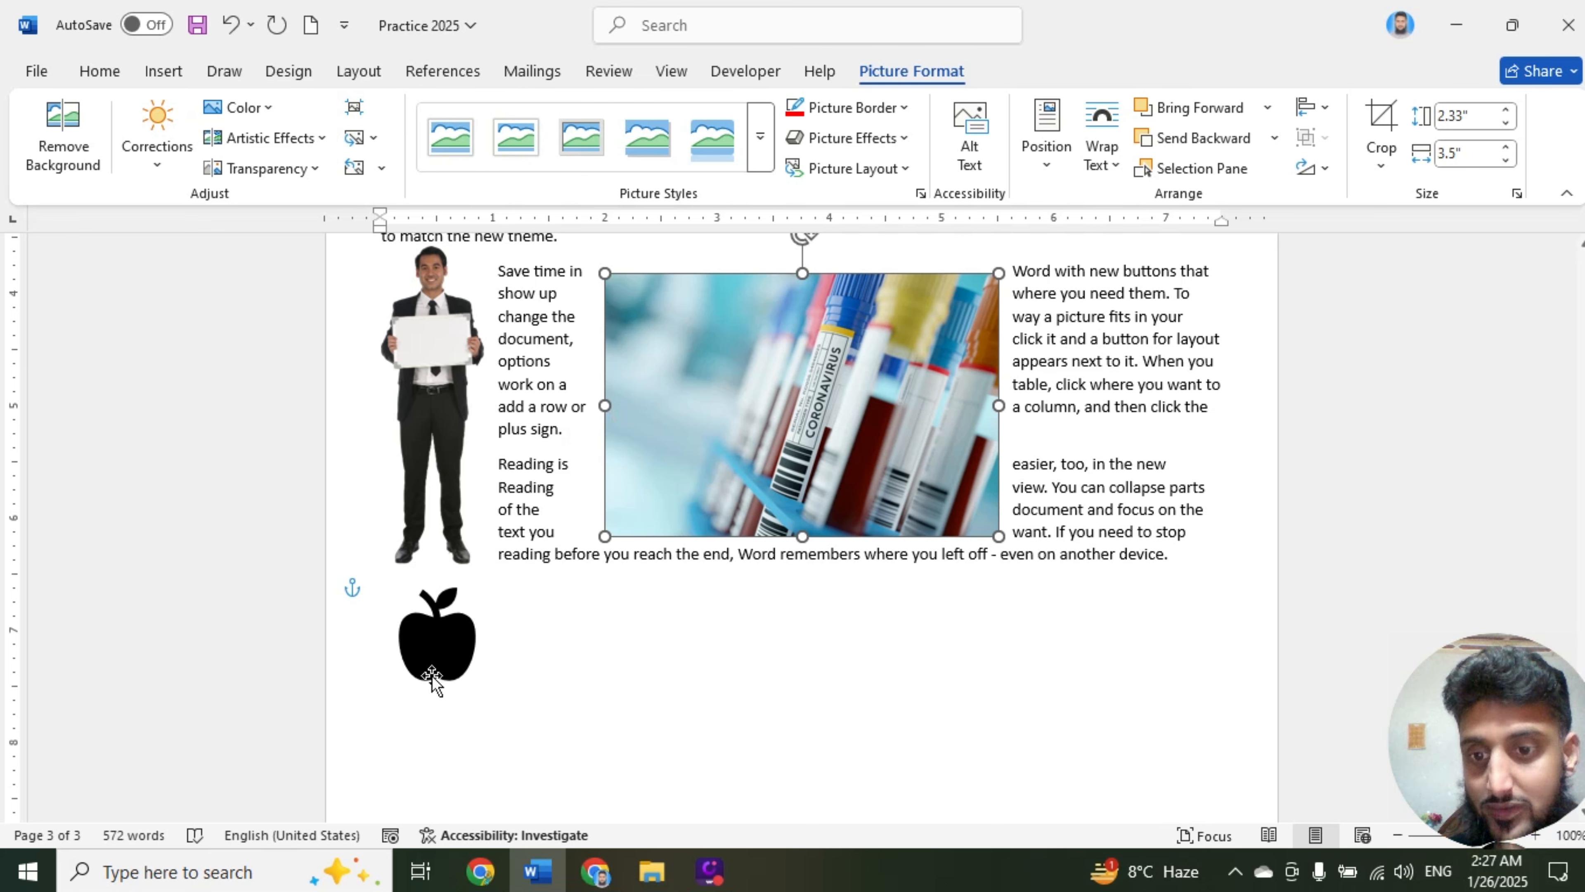
# Position the apple icon in the middle center of the page with square text wrapping
pyautogui.click(423, 664)
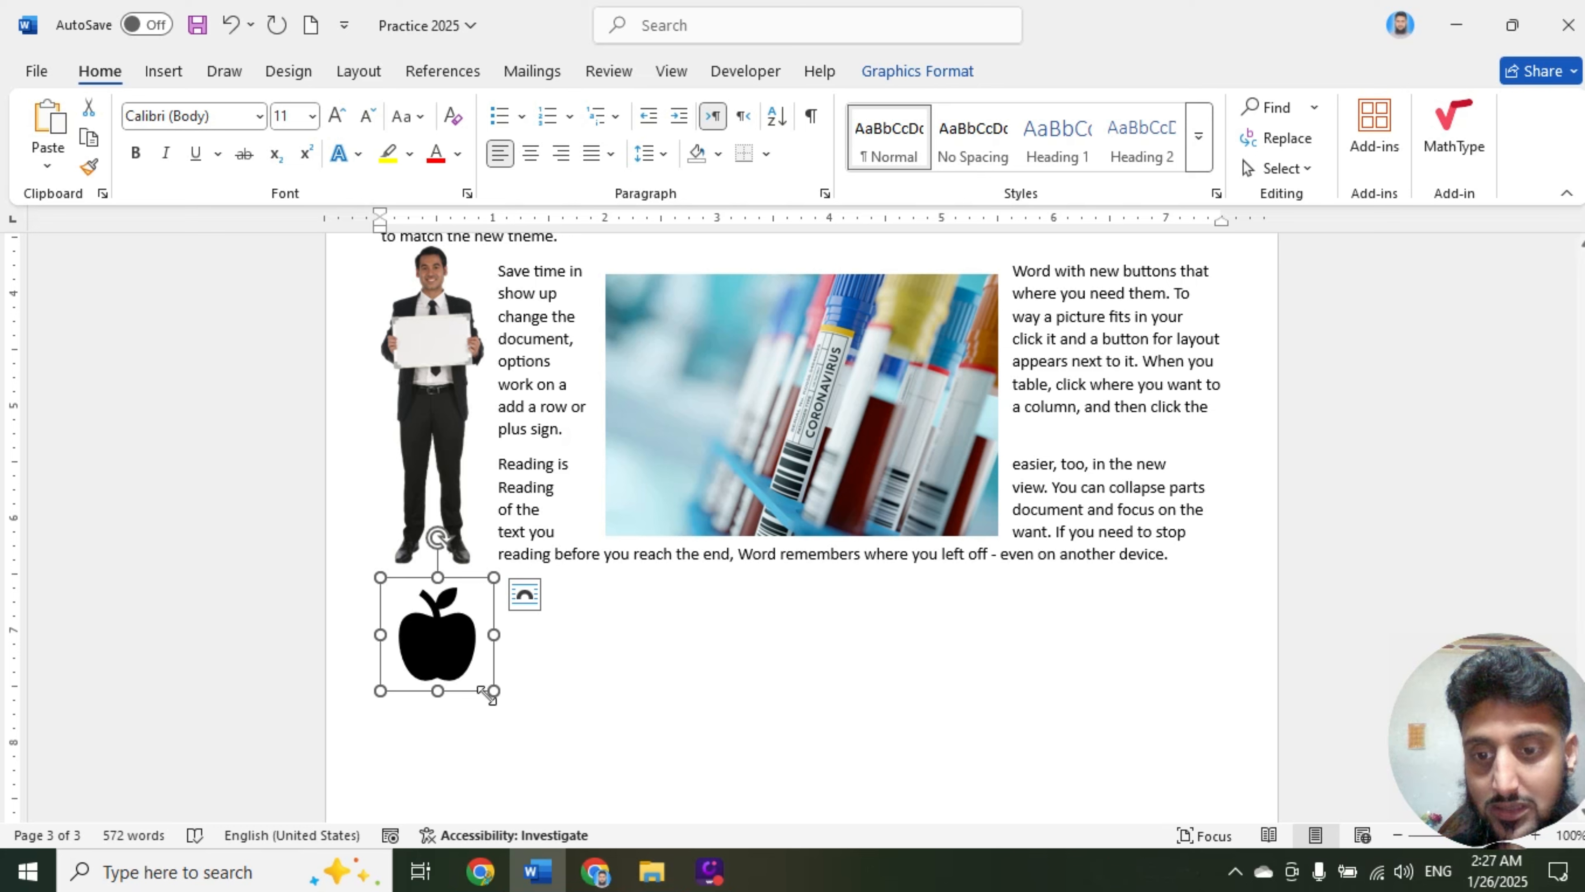
pyautogui.click(935, 73)
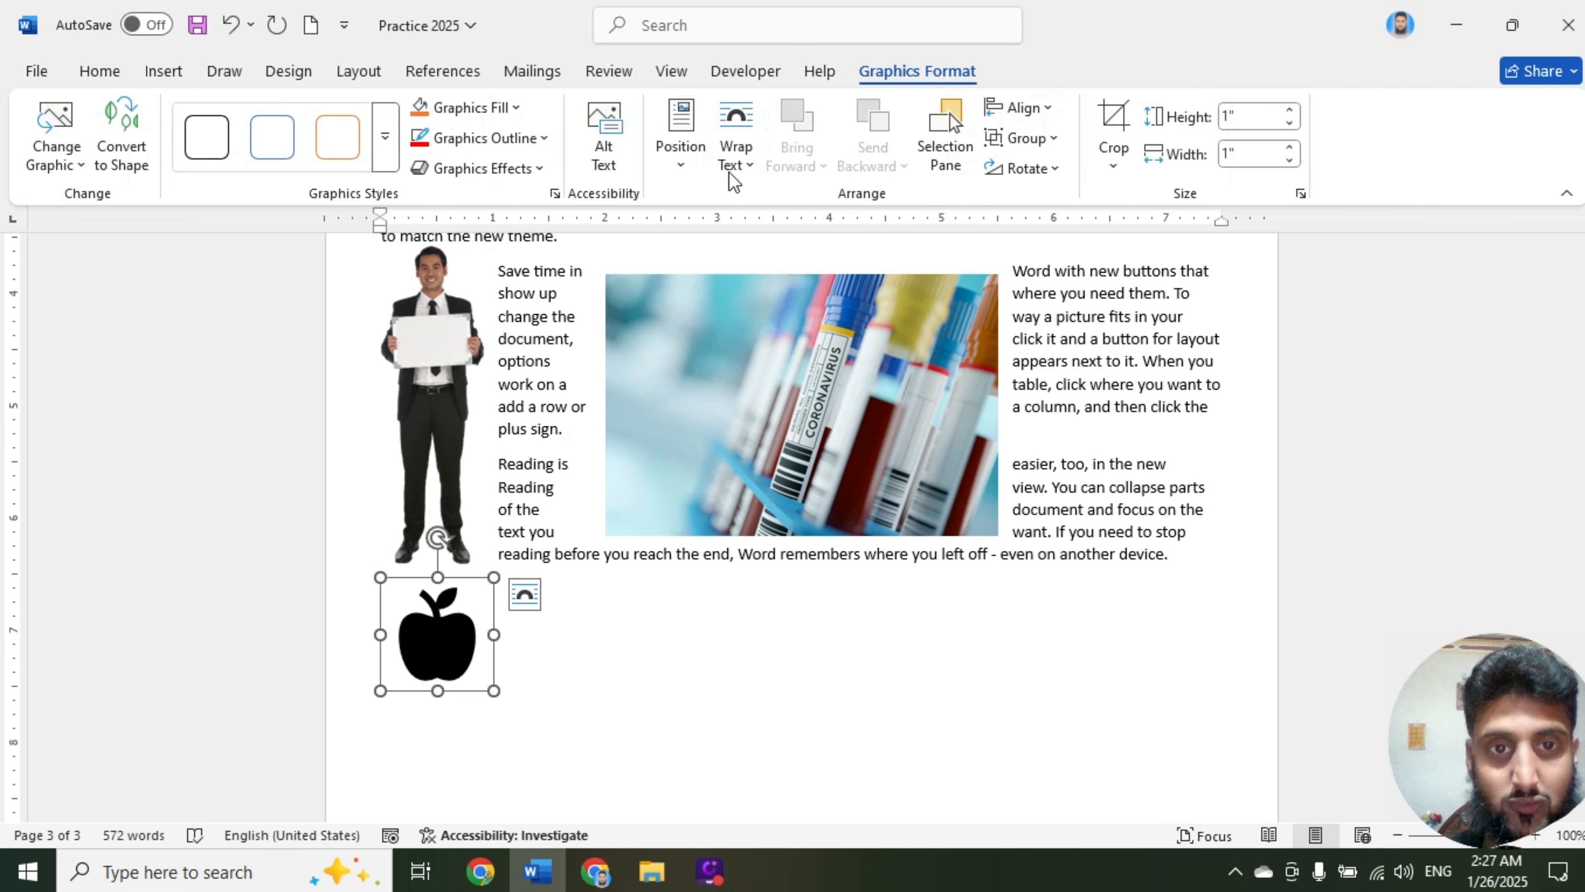
pyautogui.click(680, 137)
pyautogui.click(753, 426)
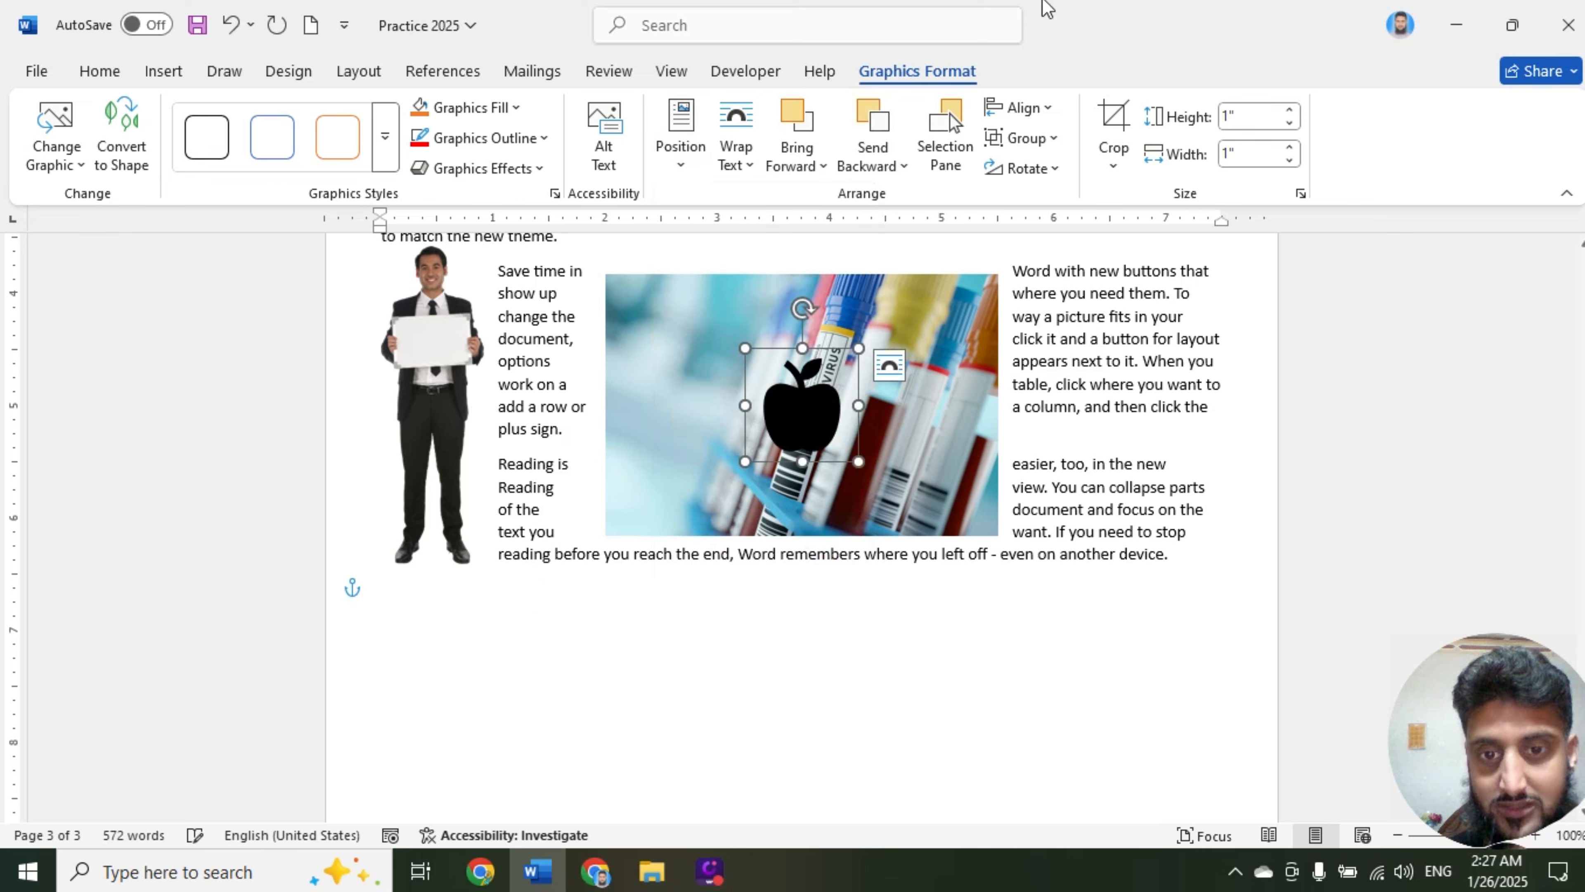
# Move the apple icon into the text near the right margin and the test-tube photo down and slightly left
pyautogui.moveTo(815, 407); pyautogui.dragTo(1139, 376)
pyautogui.moveTo(841, 419); pyautogui.dragTo(805, 526)
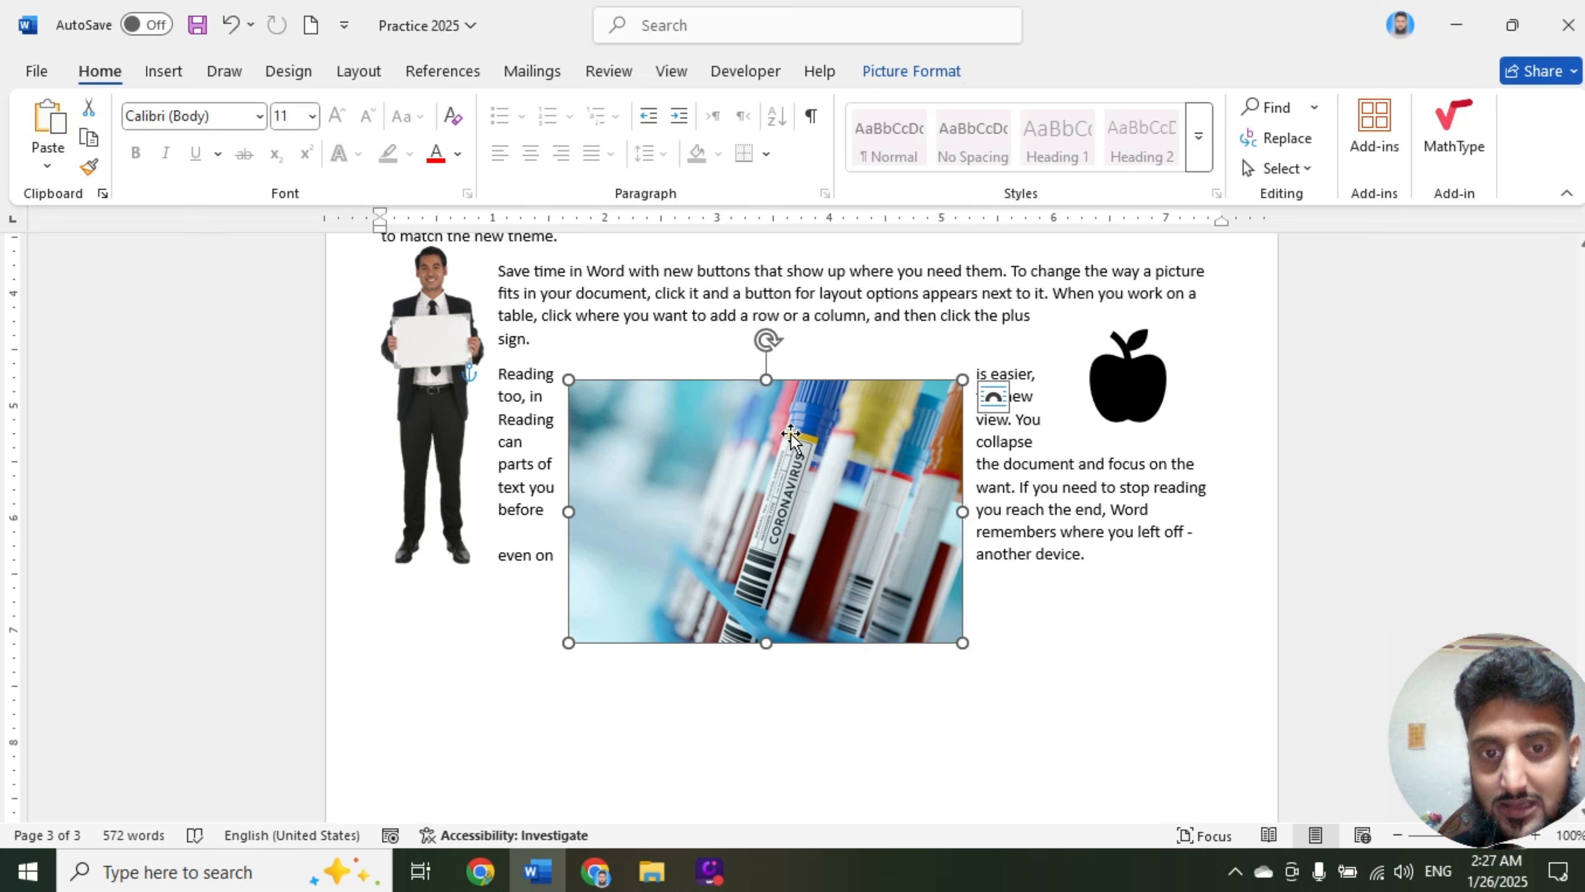
# Delete the test-tube photo, the apple icon and the man picture from the third page
pyautogui.click(930, 71)
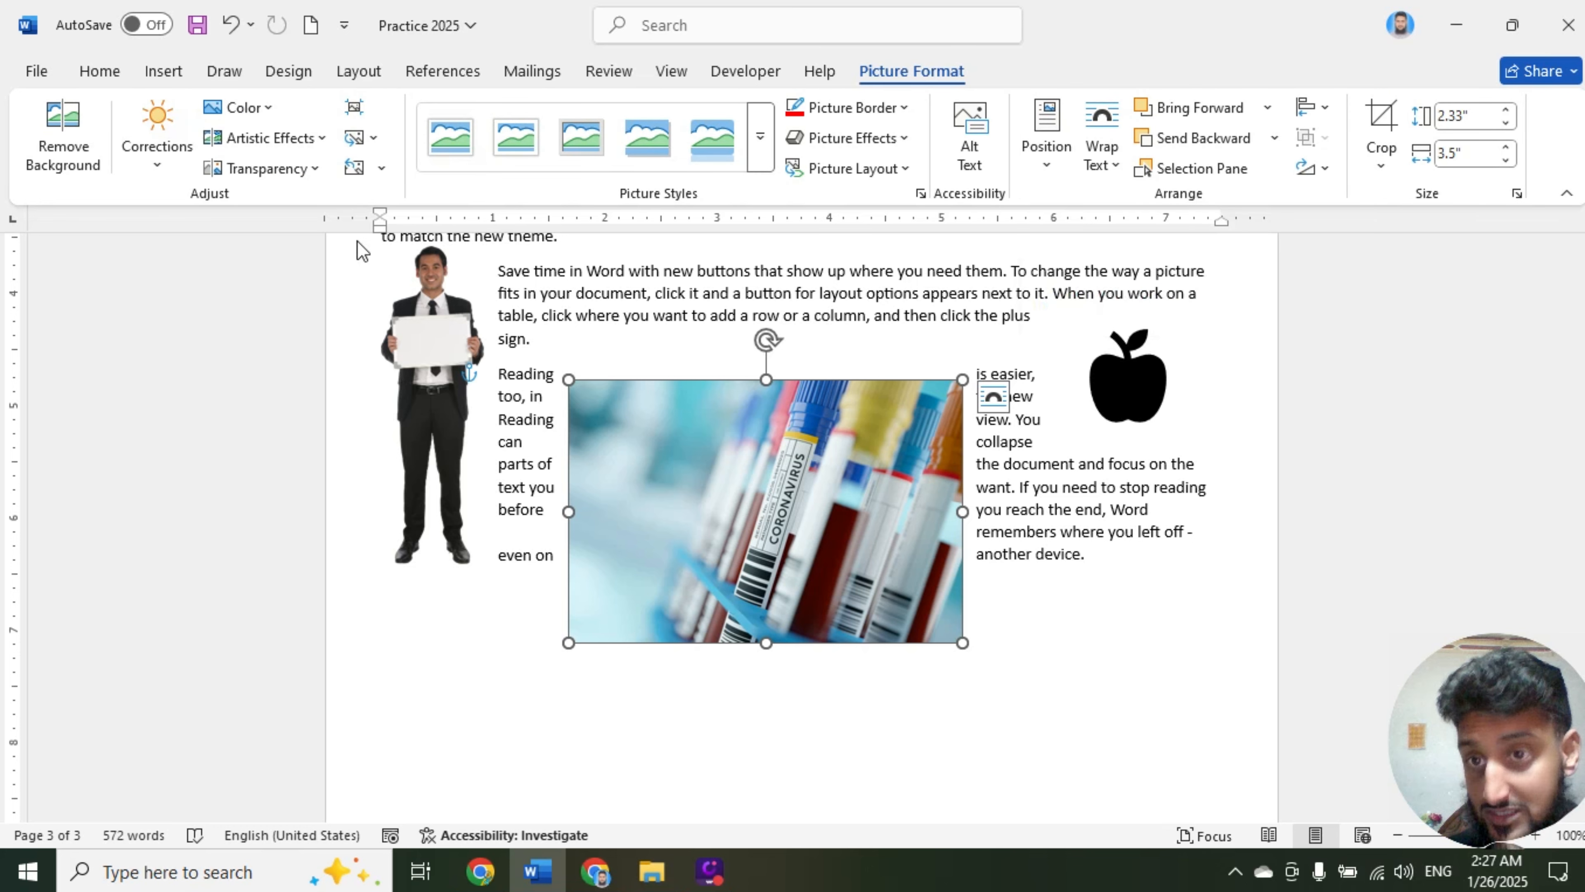
pyautogui.click(430, 331)
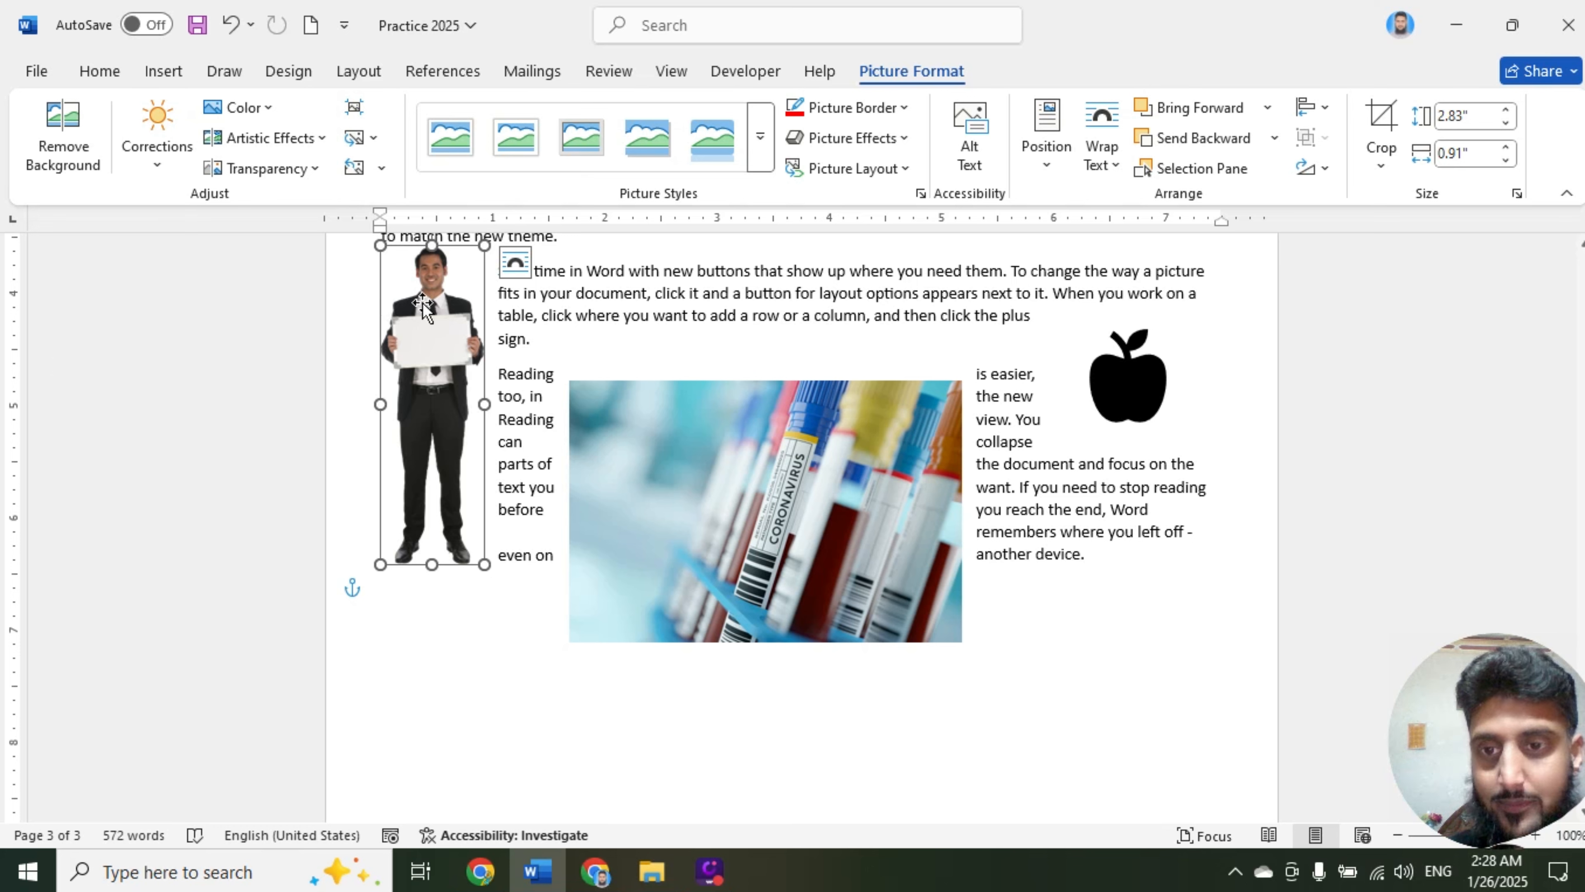
pyautogui.click(689, 424)
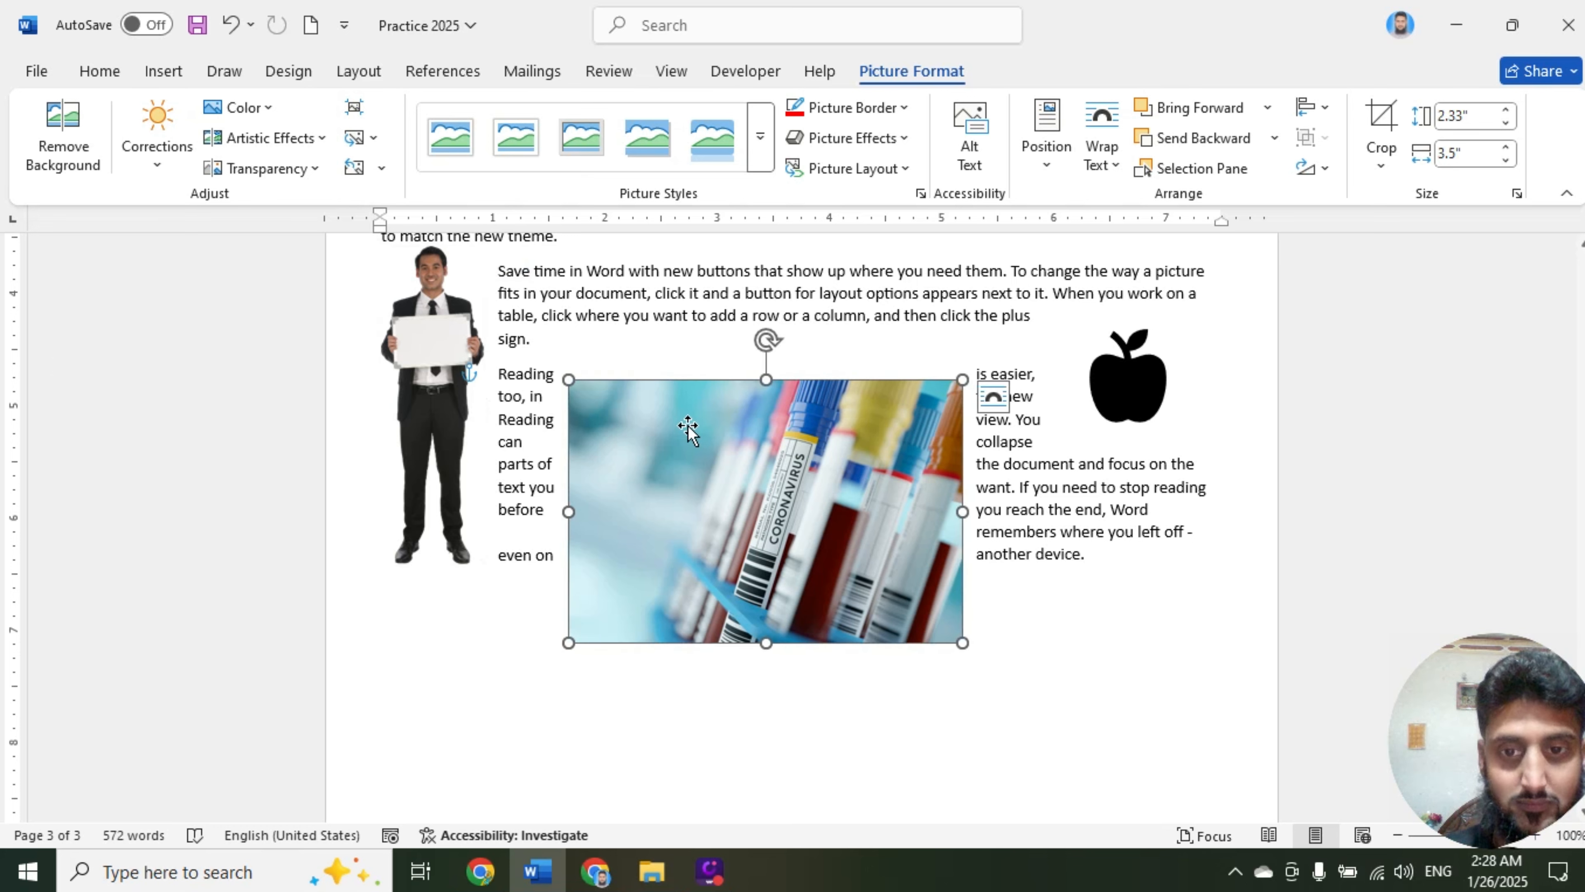
pyautogui.press('Delete')
pyautogui.click(1126, 375)
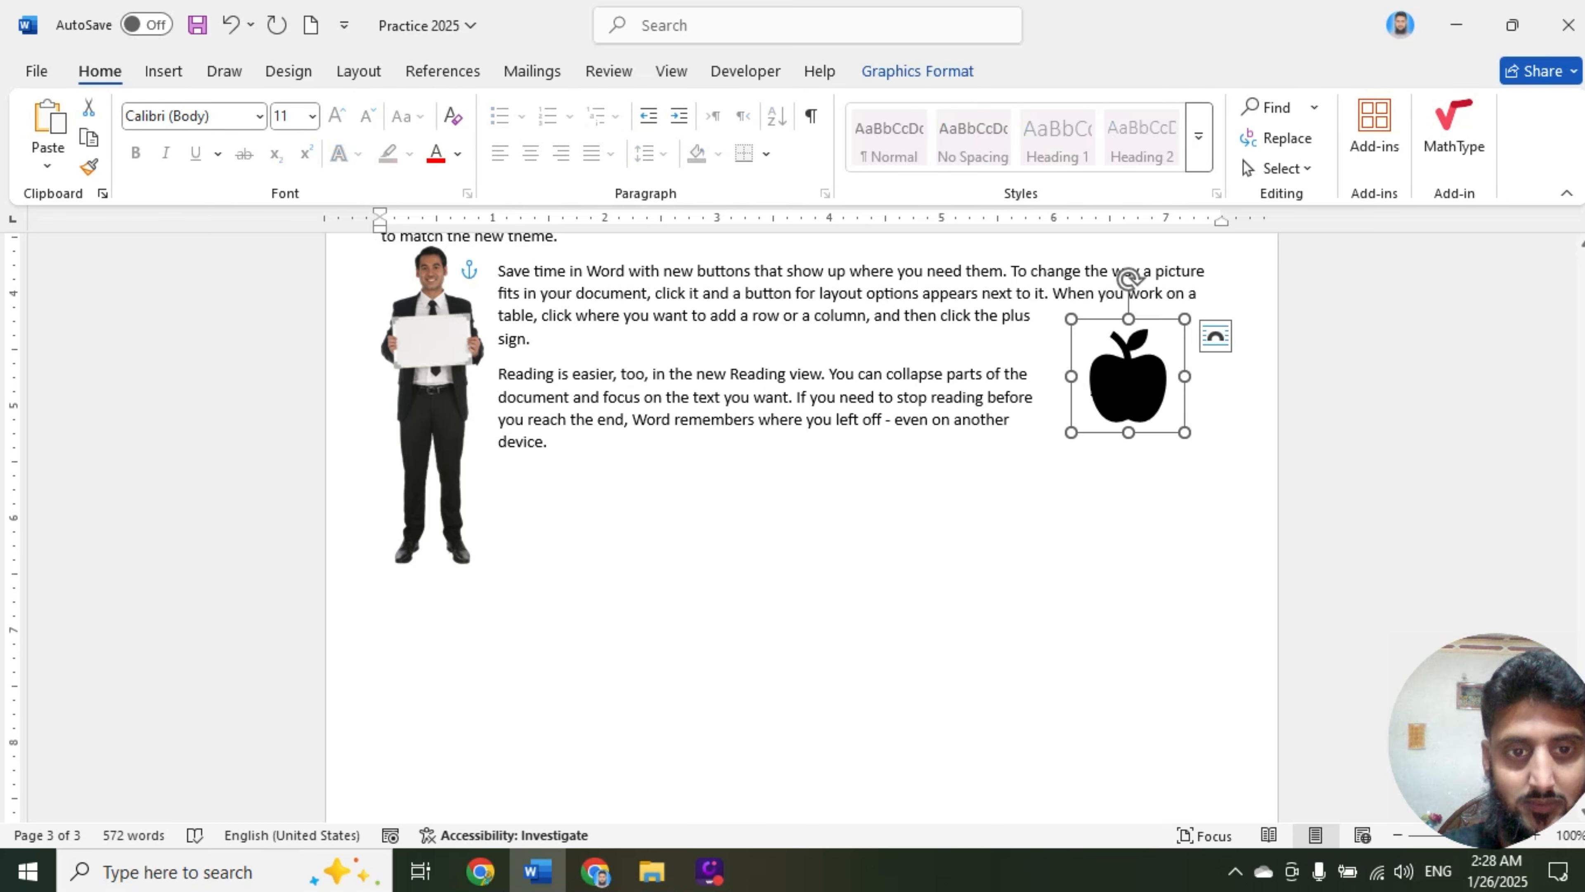
pyautogui.press('Delete')
pyautogui.click(409, 327)
pyautogui.press('Delete')
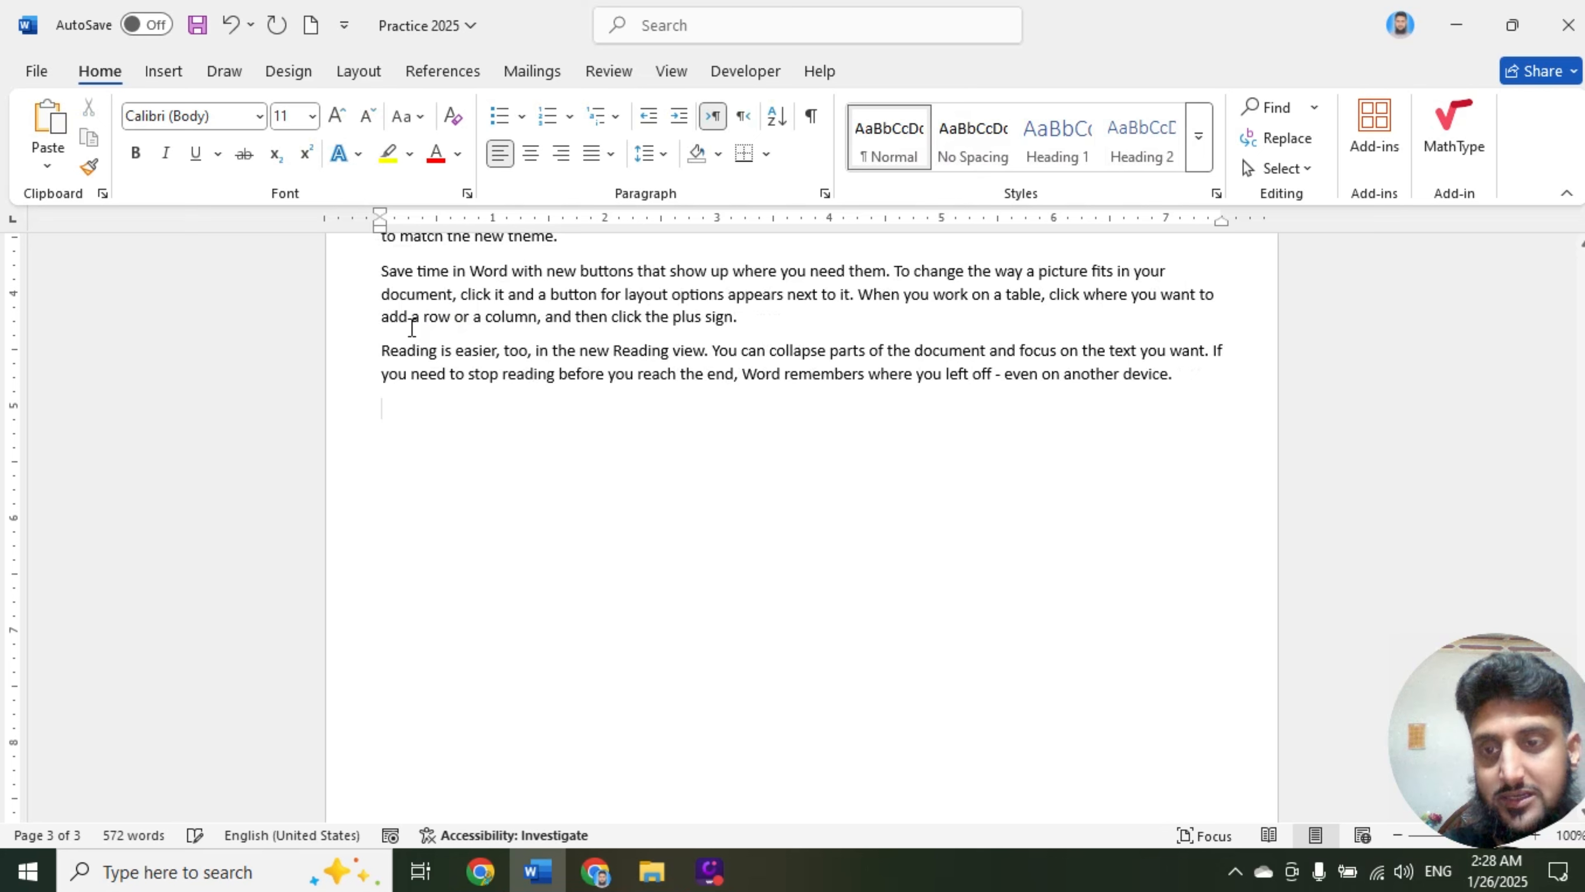
# Insert the first red apple photo from the Apple category of the online pictures below the last paragraph
pyautogui.click(182, 64)
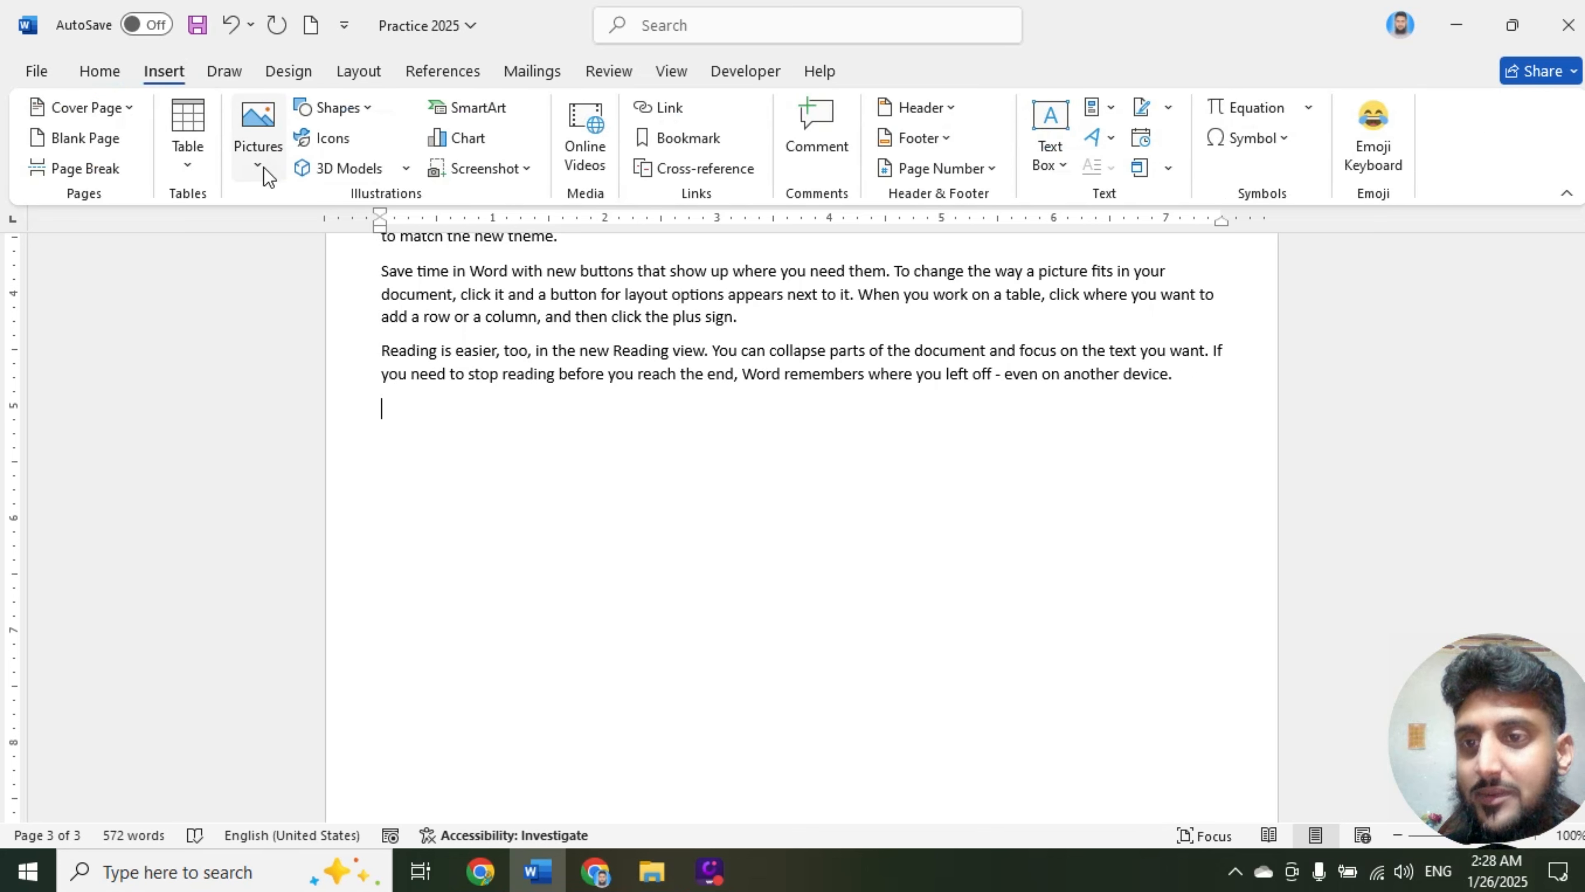
pyautogui.click(260, 169)
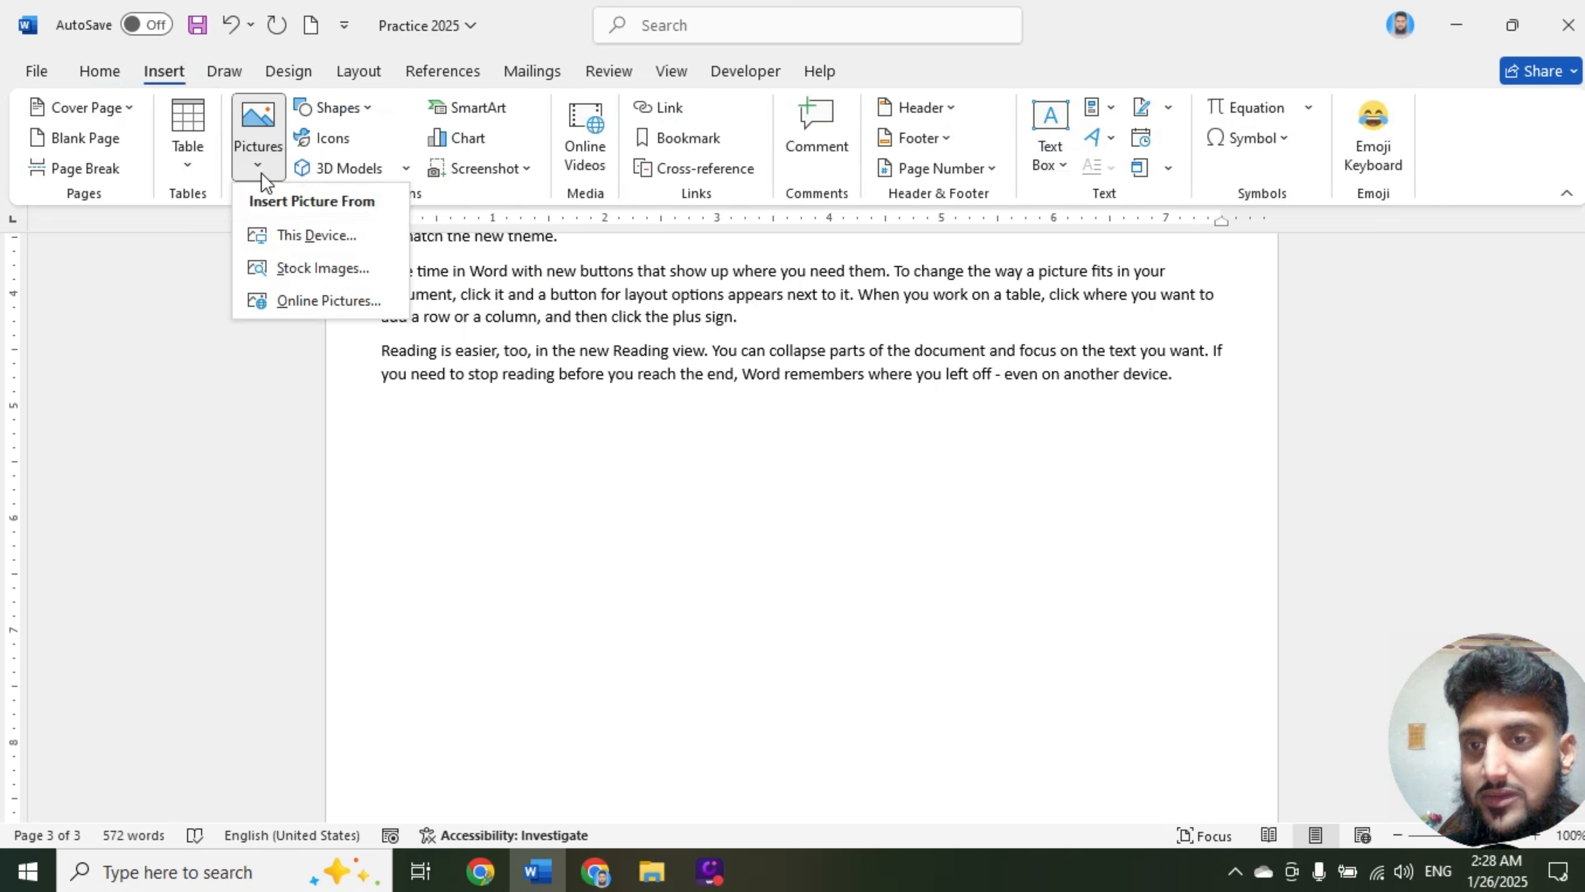
pyautogui.click(312, 306)
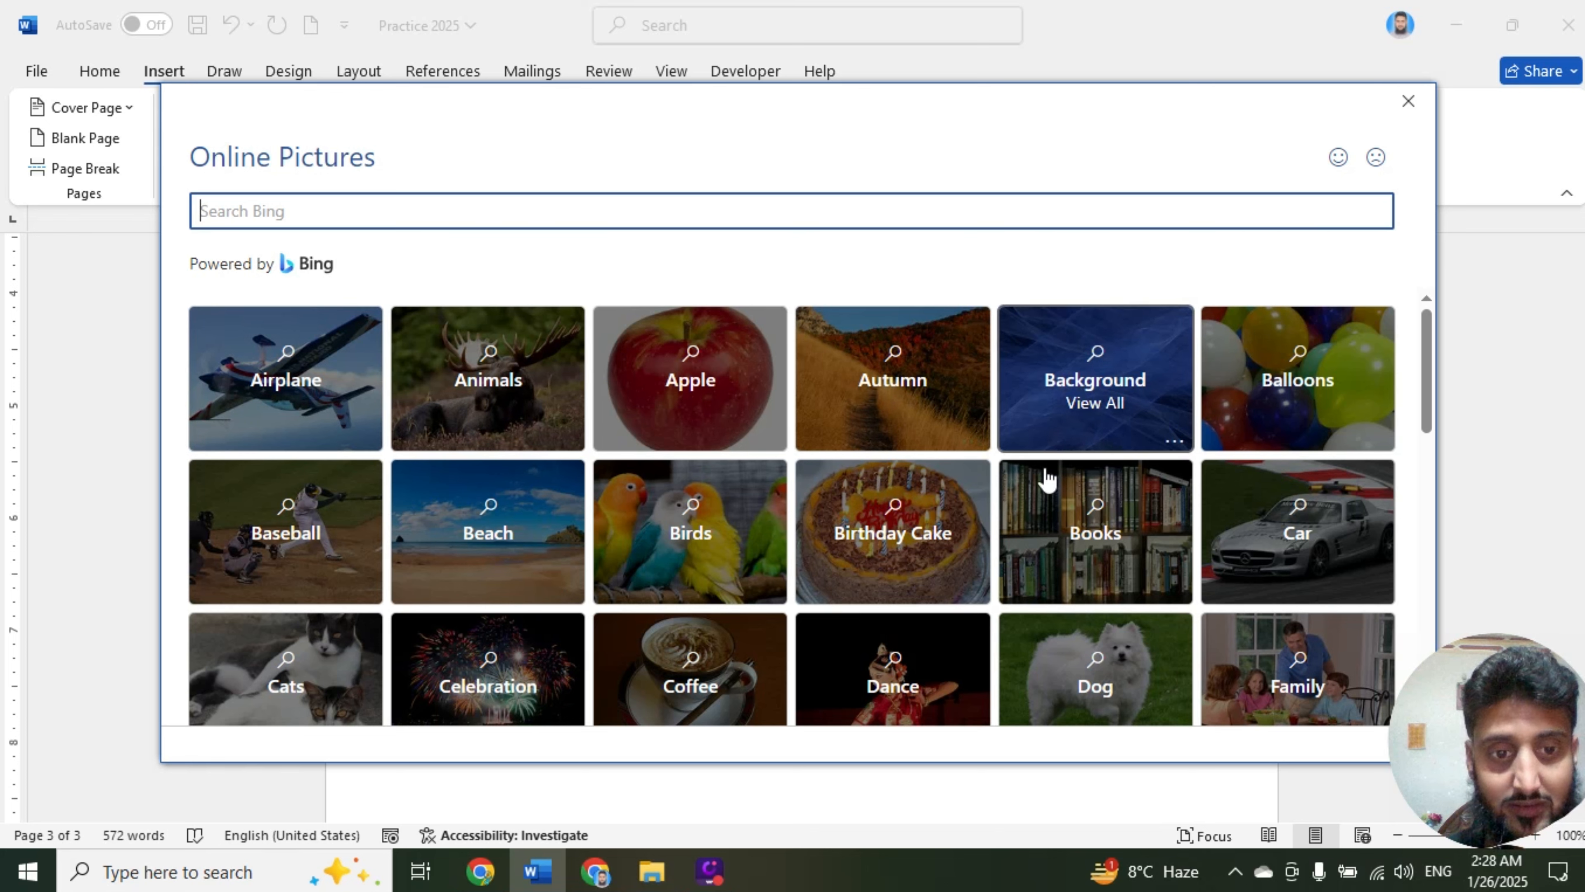
pyautogui.scroll(-7, 1024, 525)
pyautogui.scroll(-5, 1026, 529)
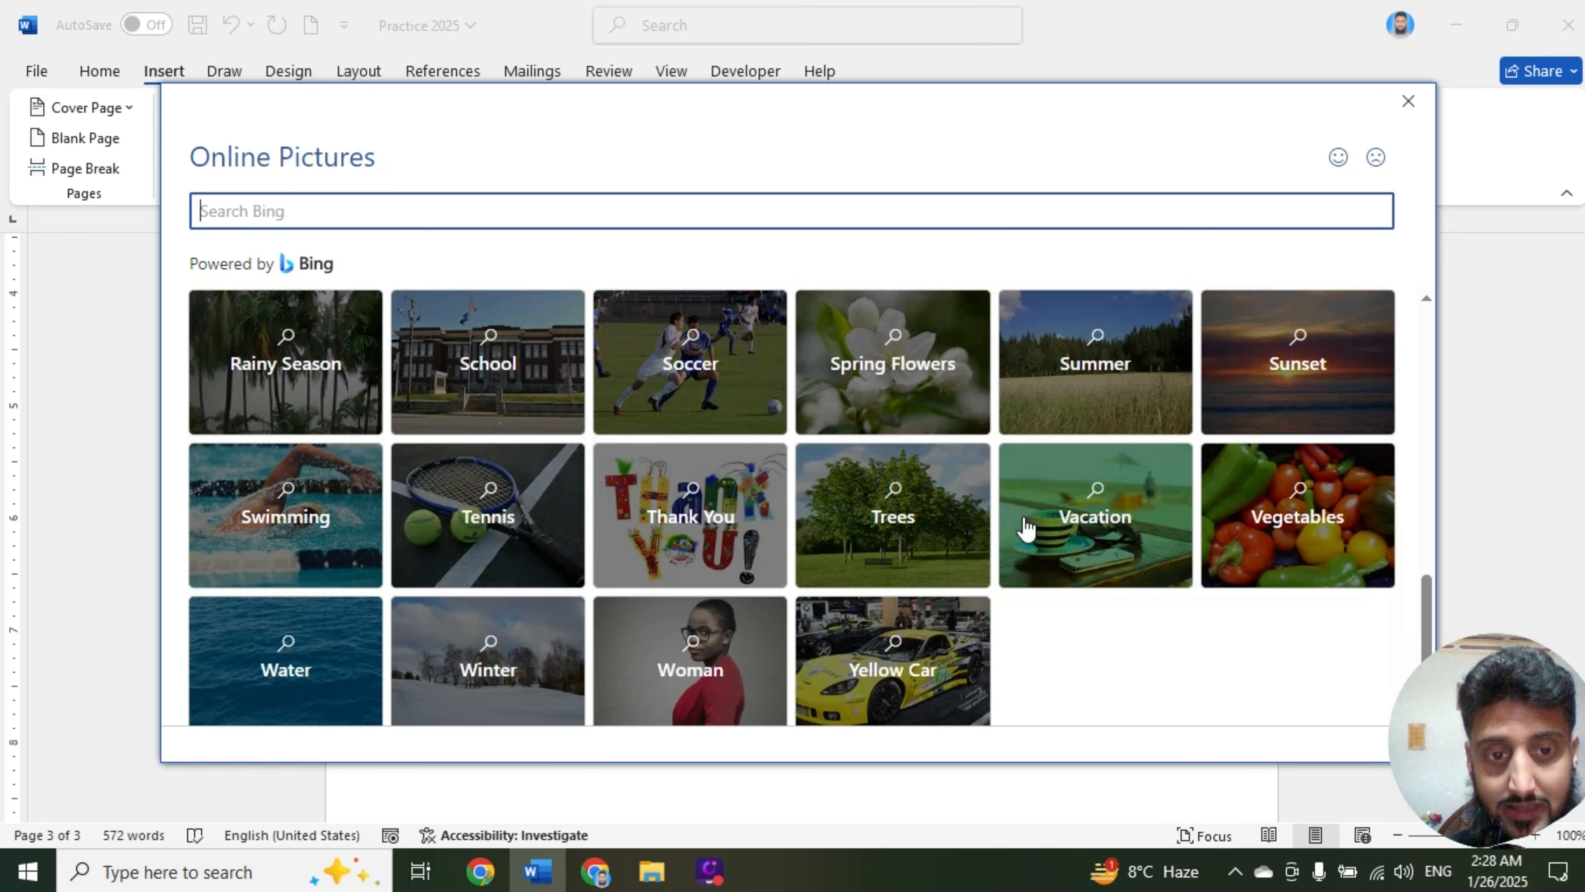
pyautogui.scroll(8, 1027, 530)
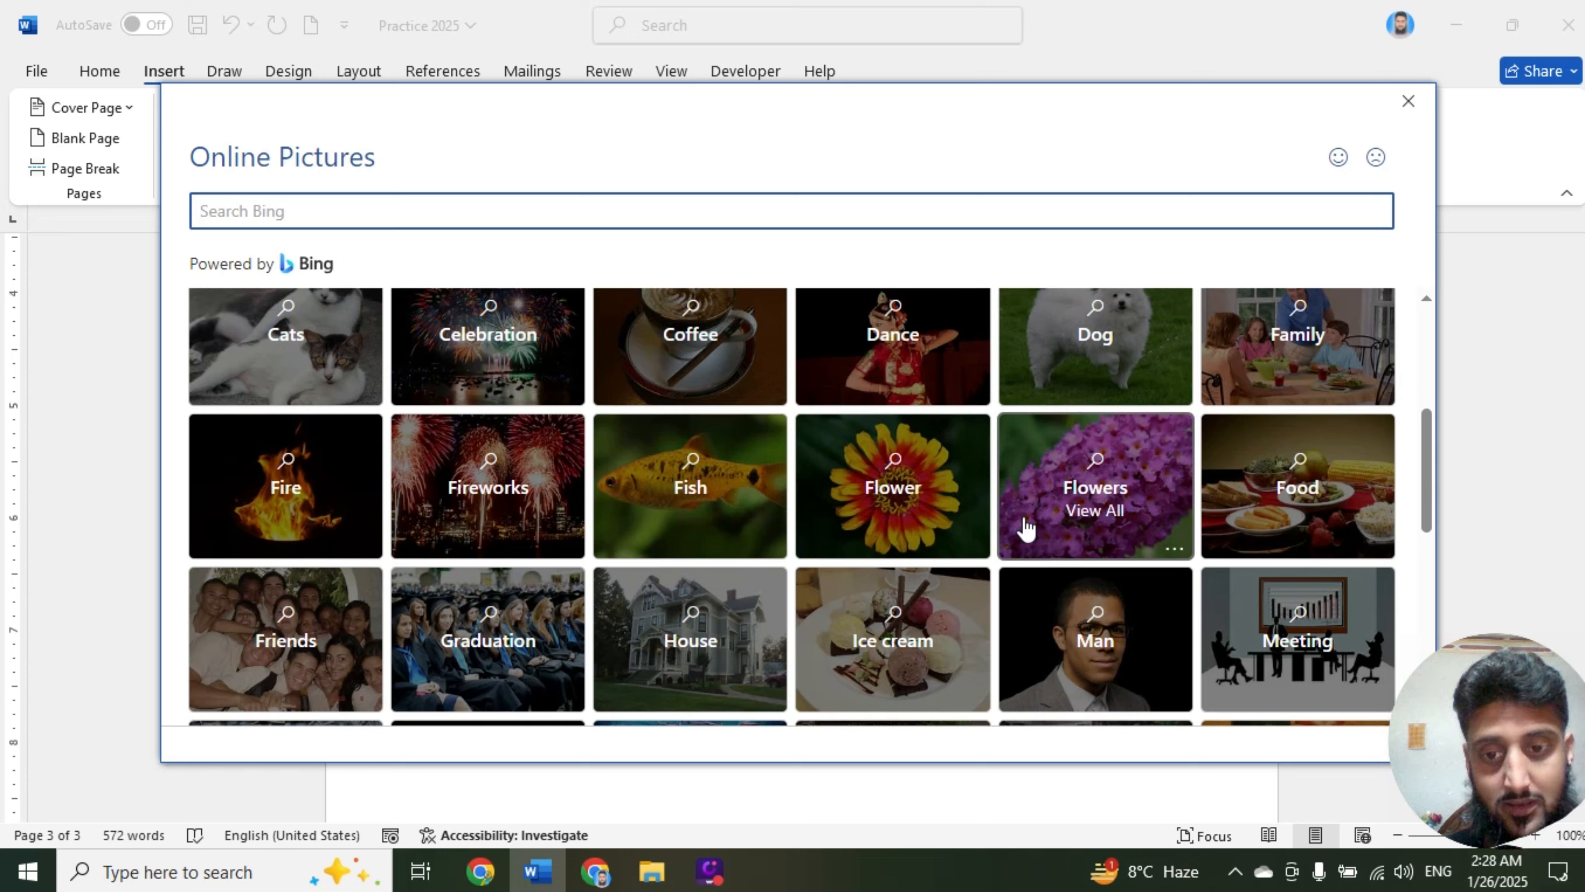
pyautogui.scroll(4, 1023, 527)
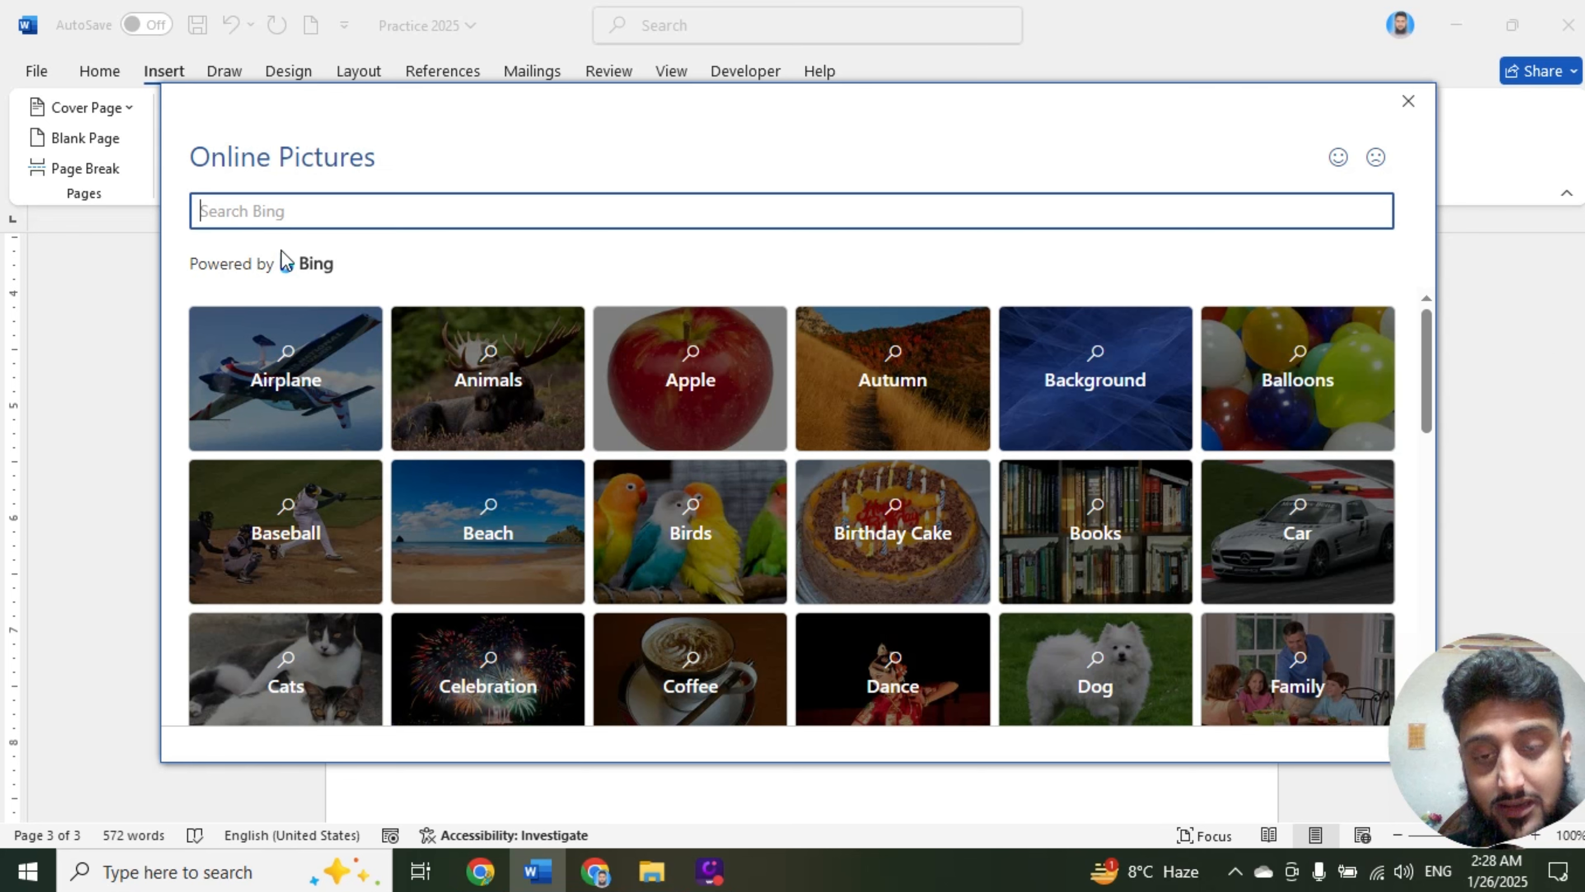
pyautogui.click(726, 394)
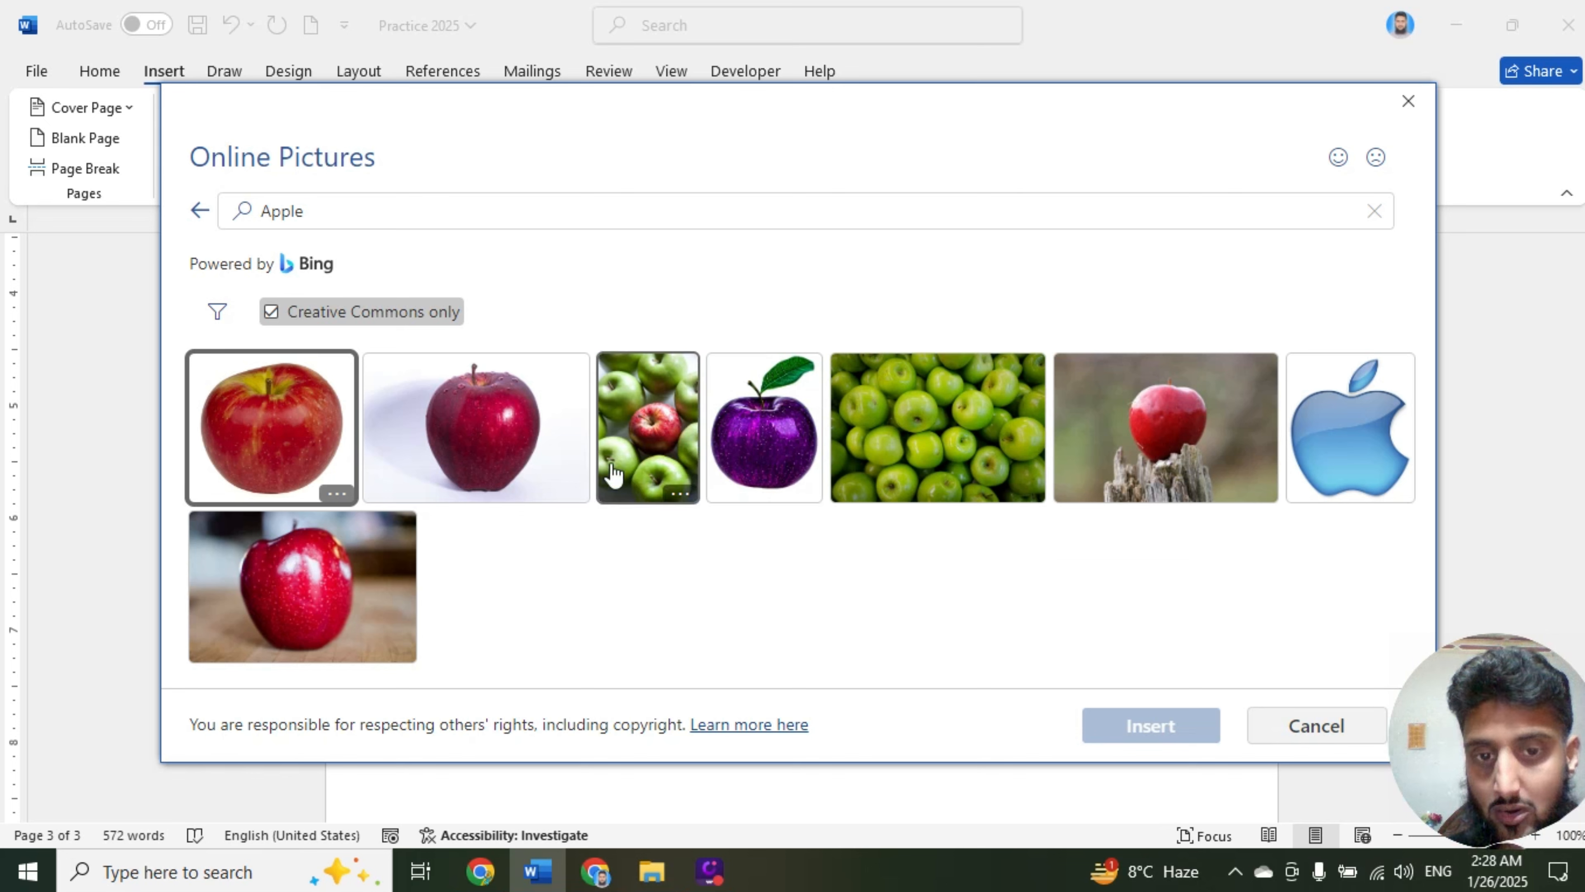
pyautogui.click(322, 443)
pyautogui.click(1171, 734)
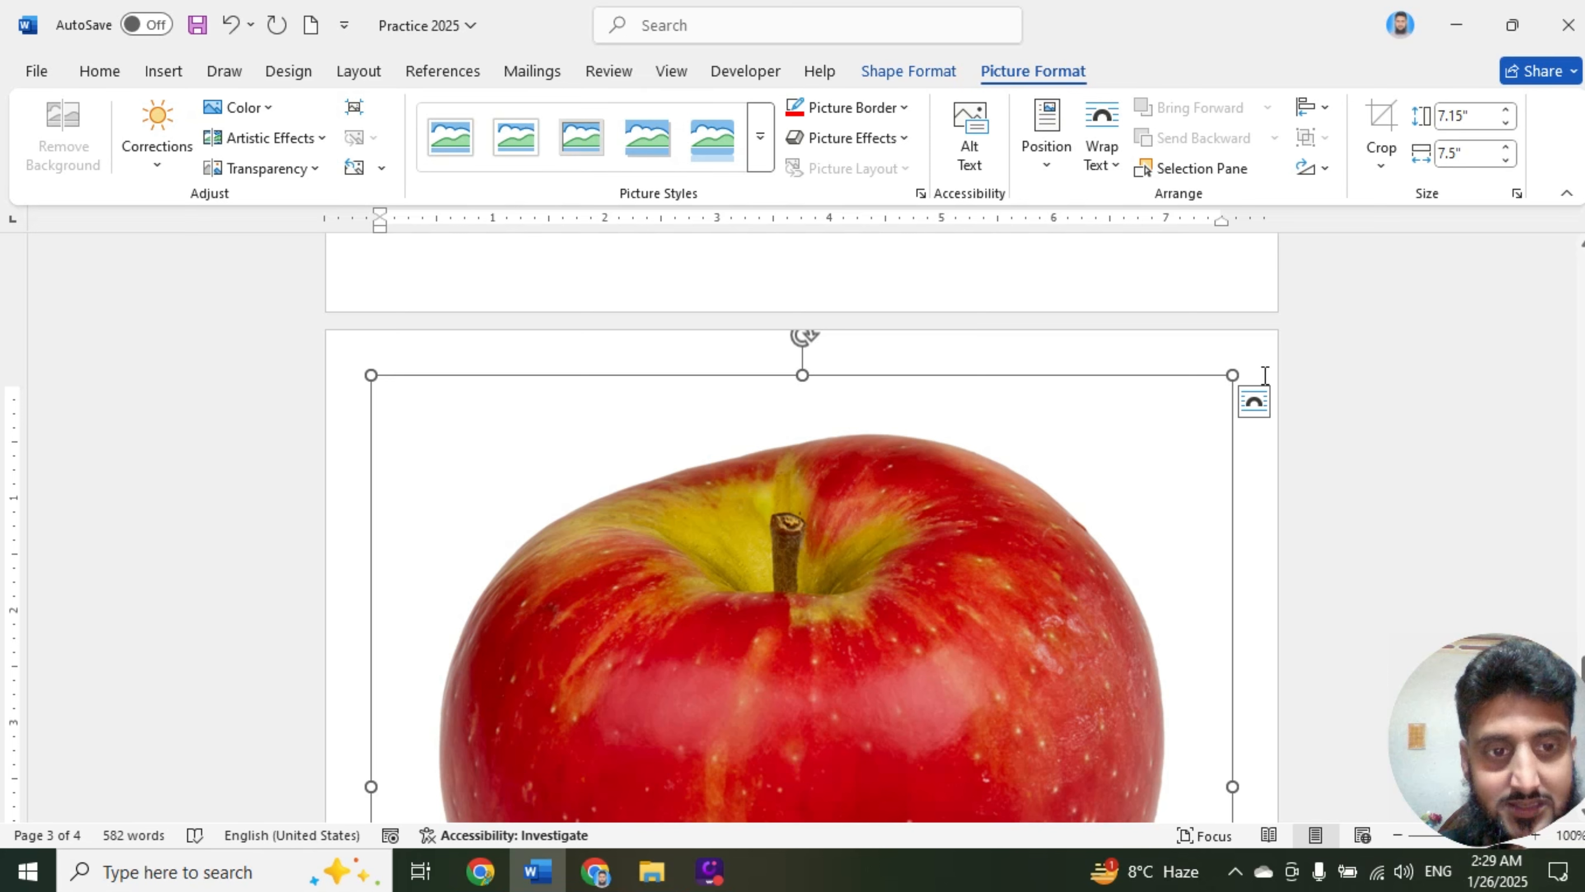
# Shrink the apple picture to about 2.94" high by 3.14" wide and try to move it freely to the right
pyautogui.moveTo(1233, 375); pyautogui.dragTo(729, 840)
pyautogui.scroll(5, 725, 688)
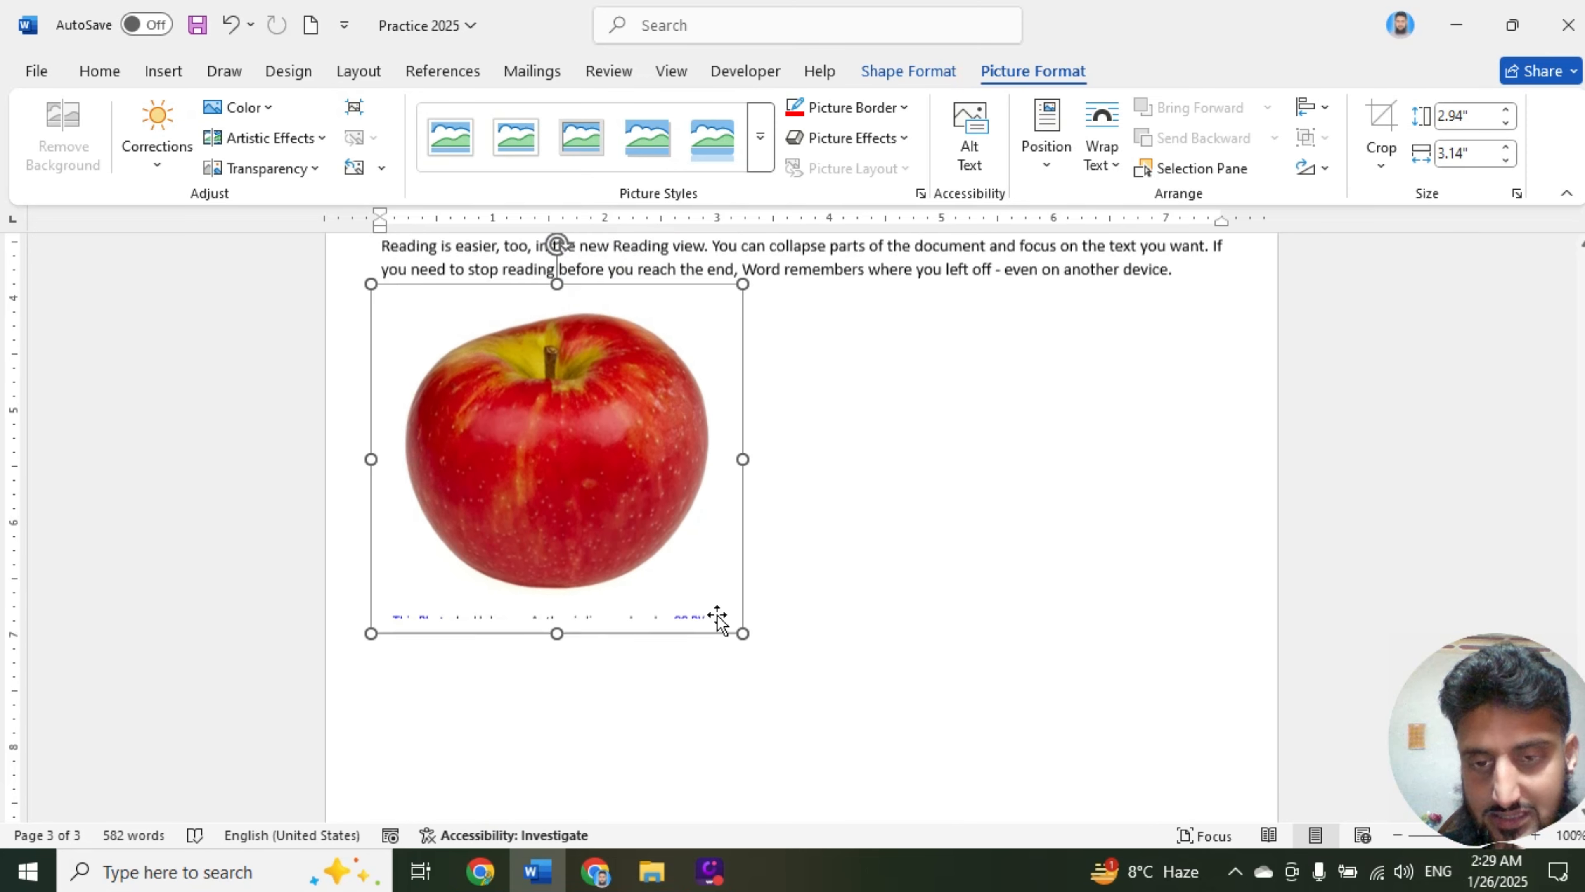
pyautogui.moveTo(676, 609); pyautogui.dragTo(971, 526)
pyautogui.moveTo(673, 531); pyautogui.dragTo(992, 436)
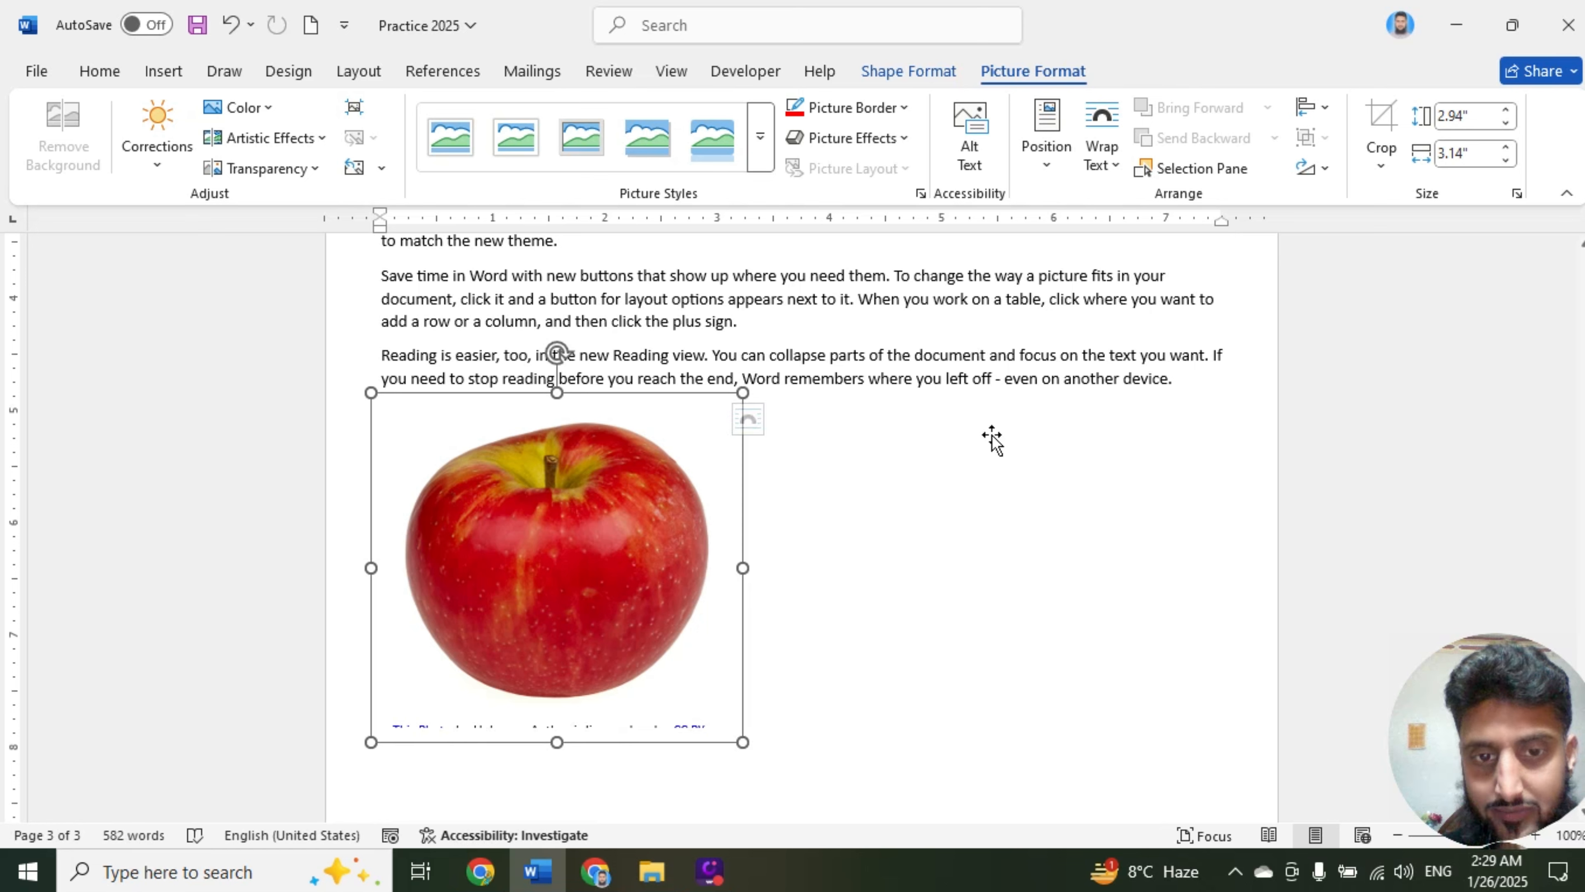
# Position the apple picture in the middle left with square text wrapping, and move it into the middle of the last paragraph
pyautogui.click(1047, 150)
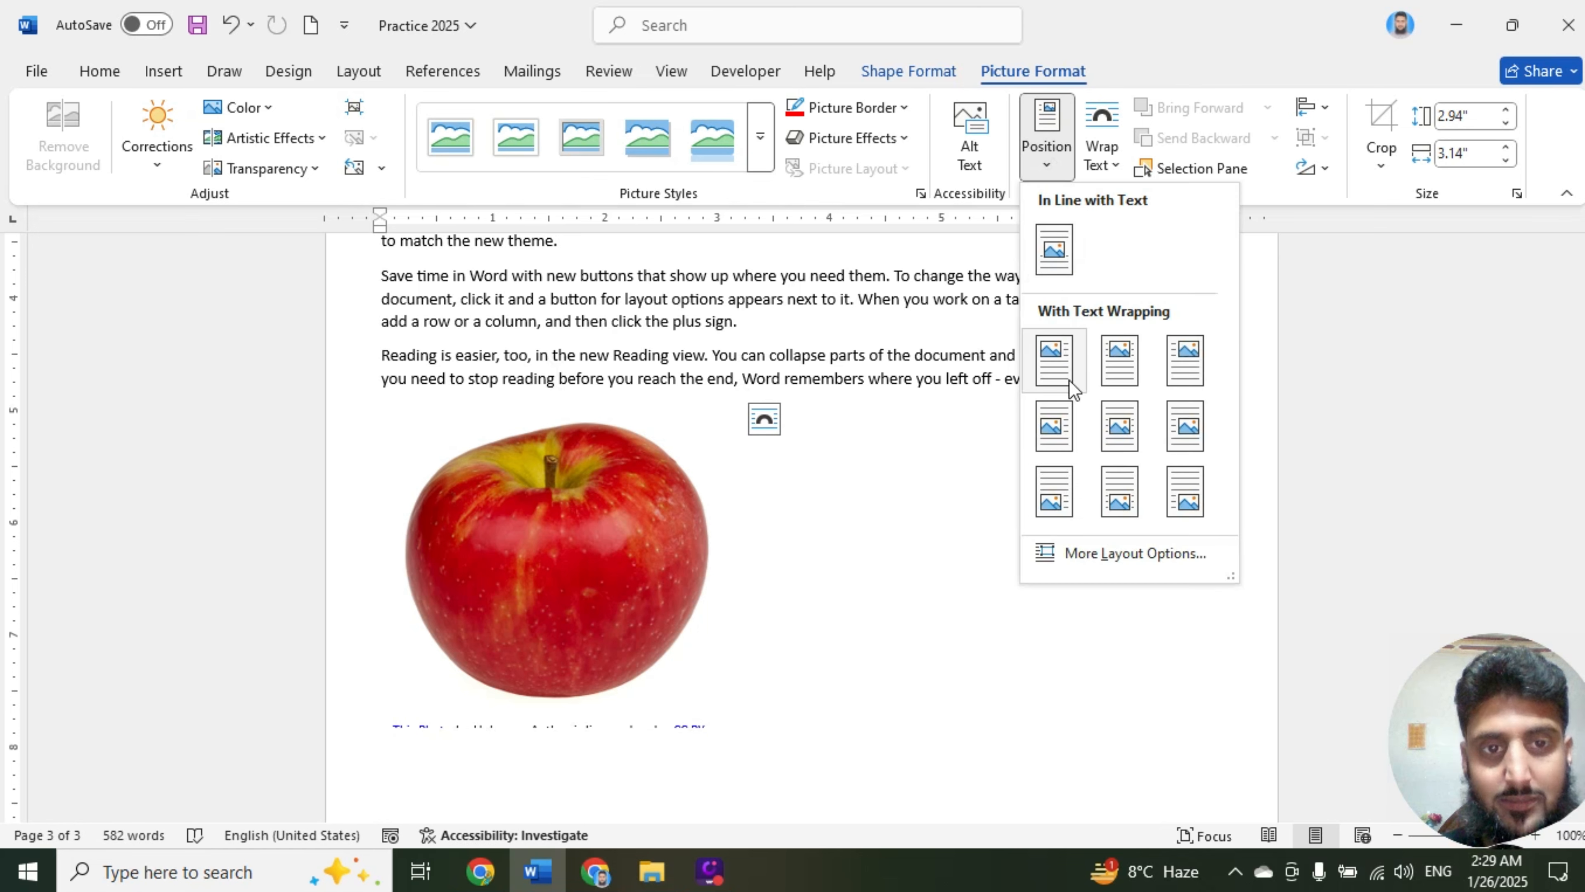
pyautogui.click(1066, 423)
pyautogui.moveTo(683, 390); pyautogui.dragTo(895, 476)
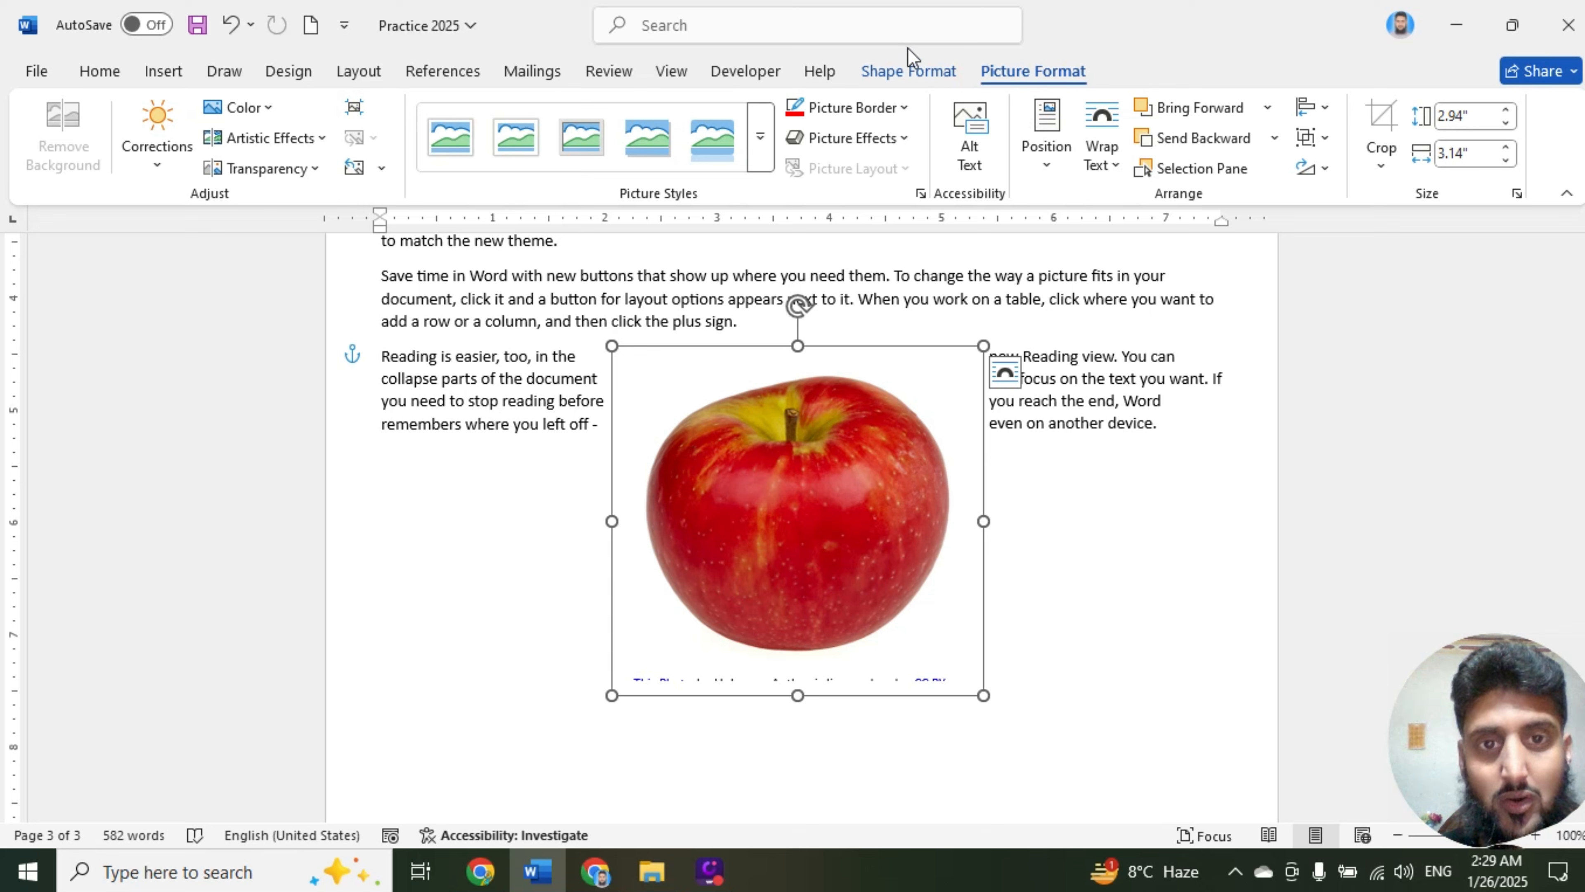
# Delete the apple picture together with its attribution text box
pyautogui.click(909, 71)
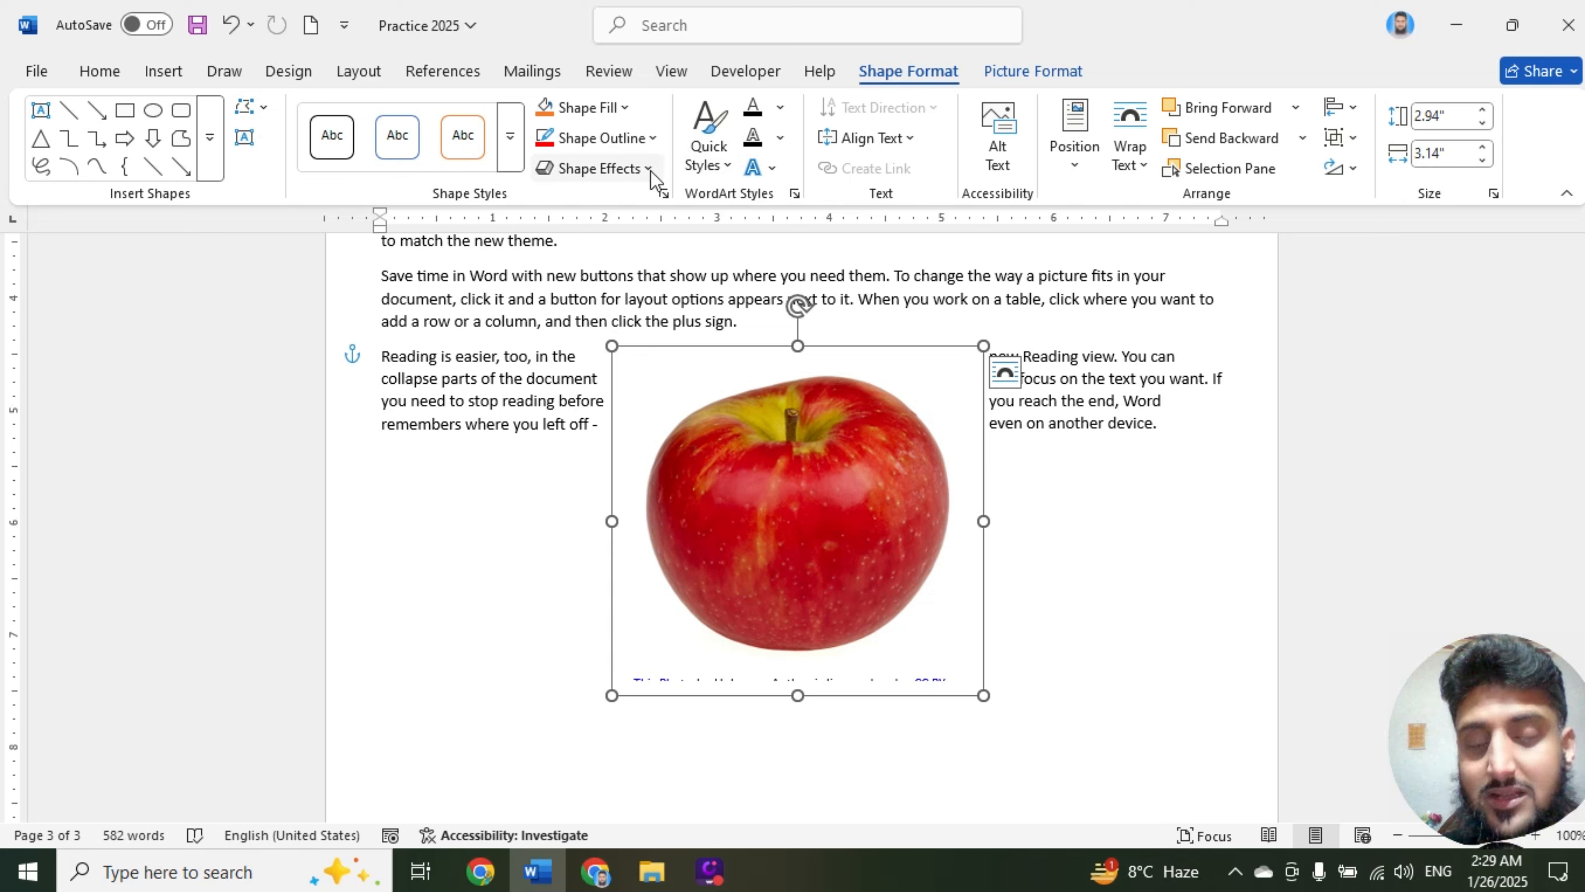
pyautogui.rightClick(859, 481)
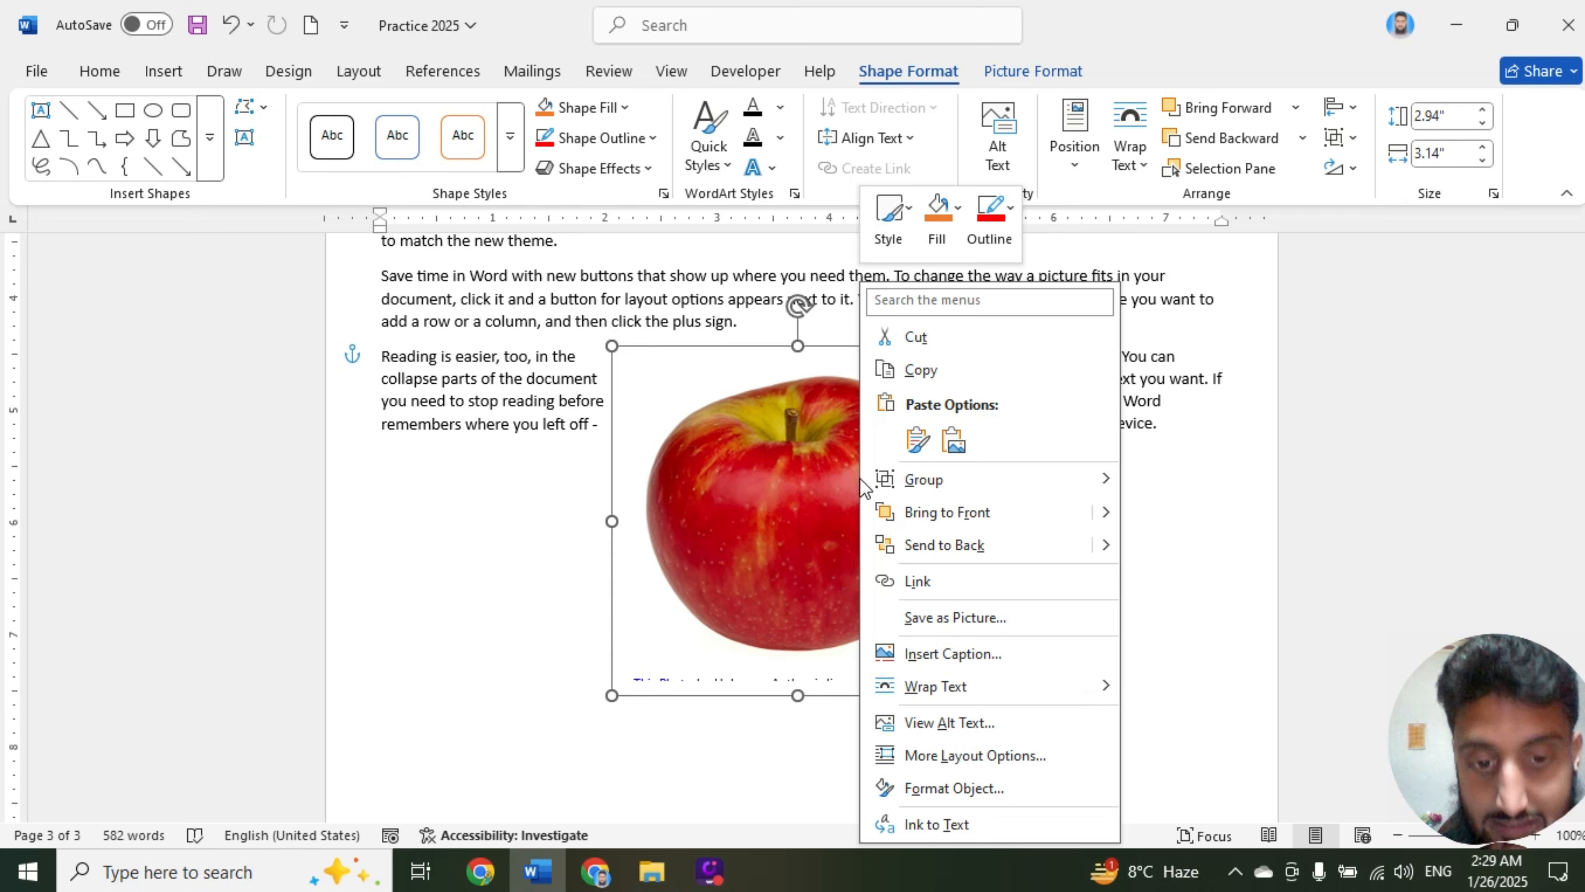
pyautogui.press('Escape')
pyautogui.click(903, 441)
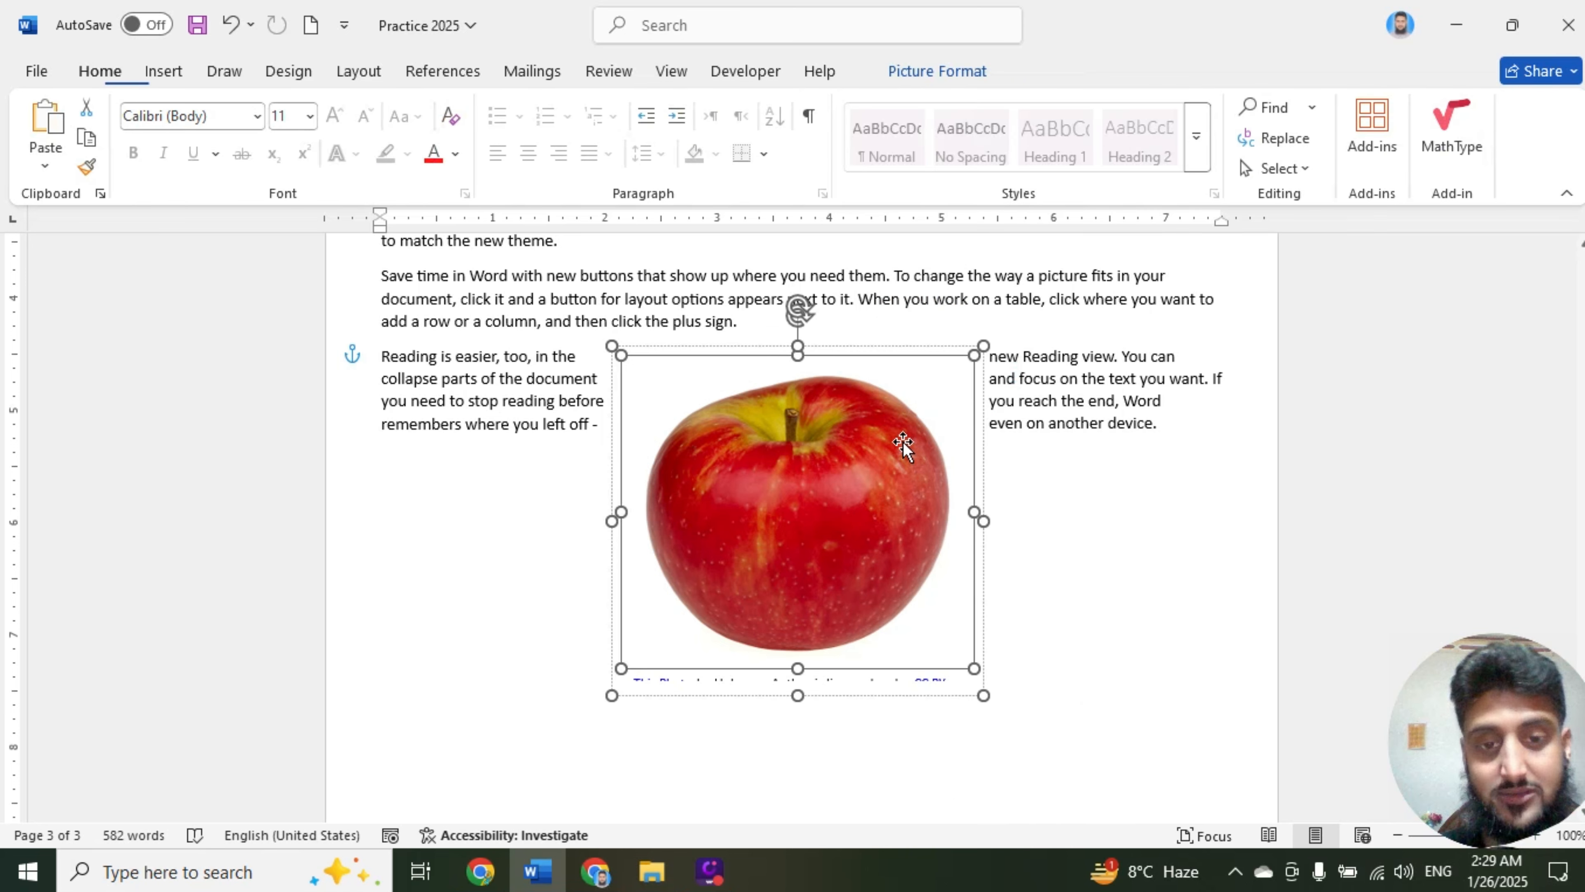
pyautogui.press('Delete')
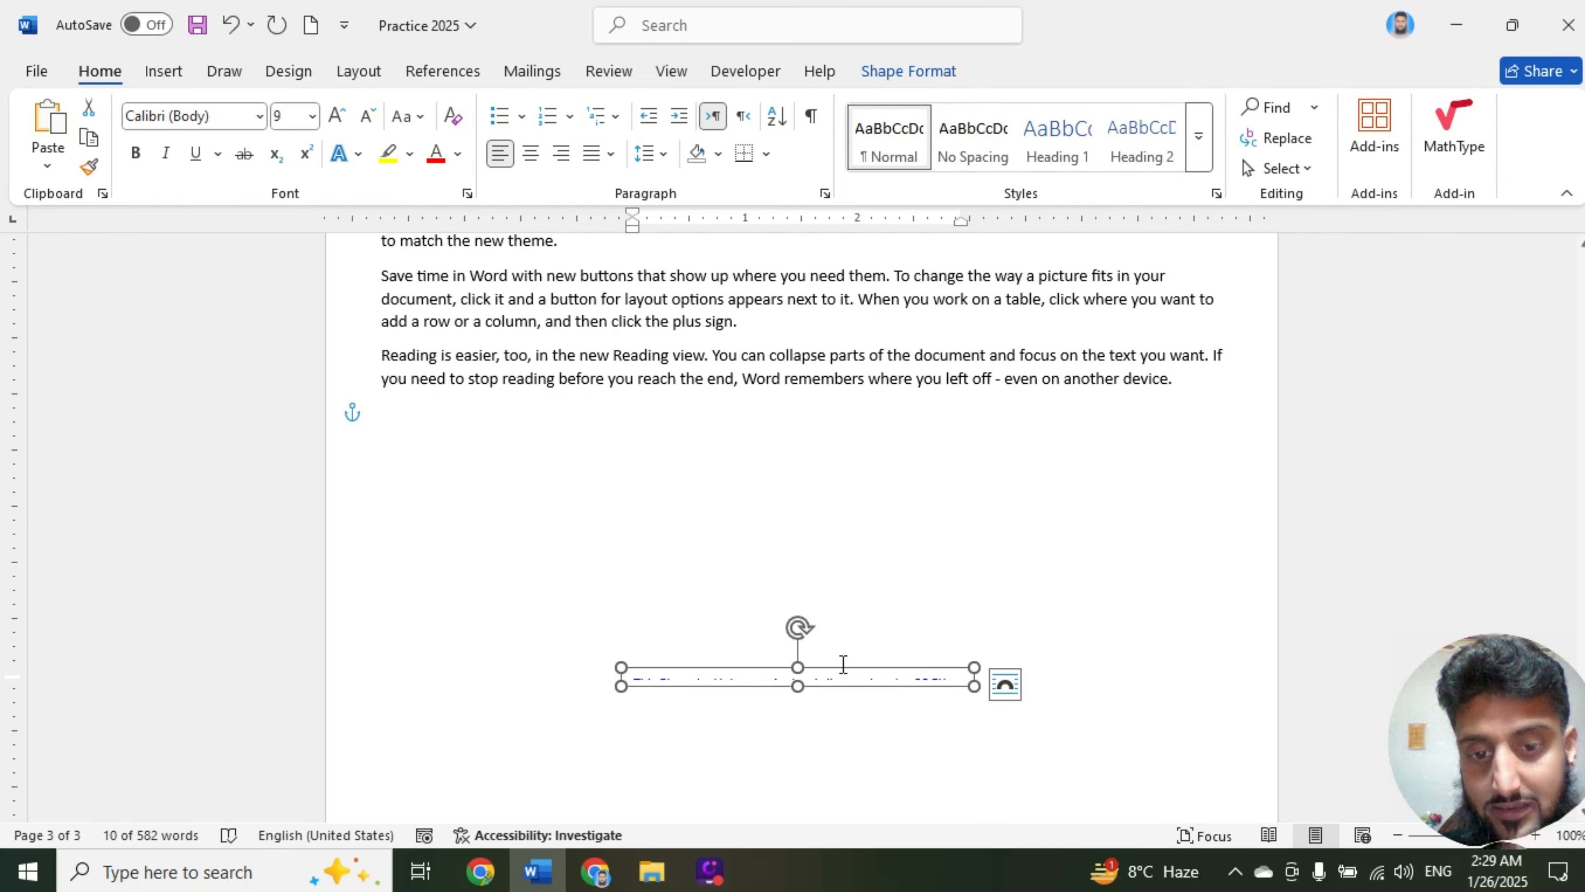
pyautogui.press('Delete')
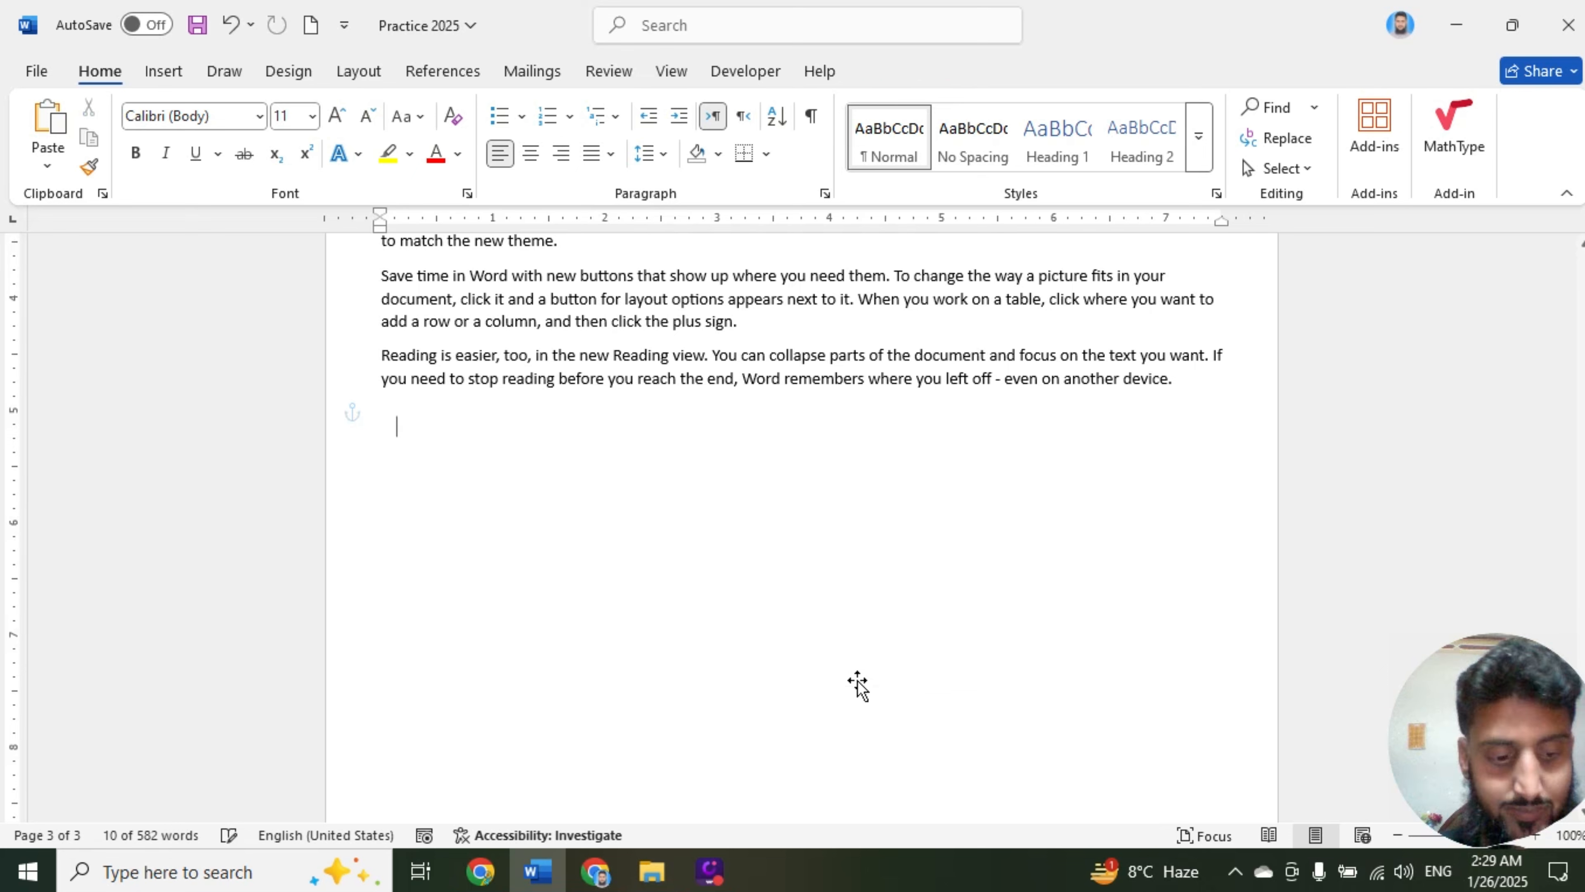
# Insert the wooden gazebo from the Industrial category of the stock 3D models below the last paragraph
pyautogui.click(163, 70)
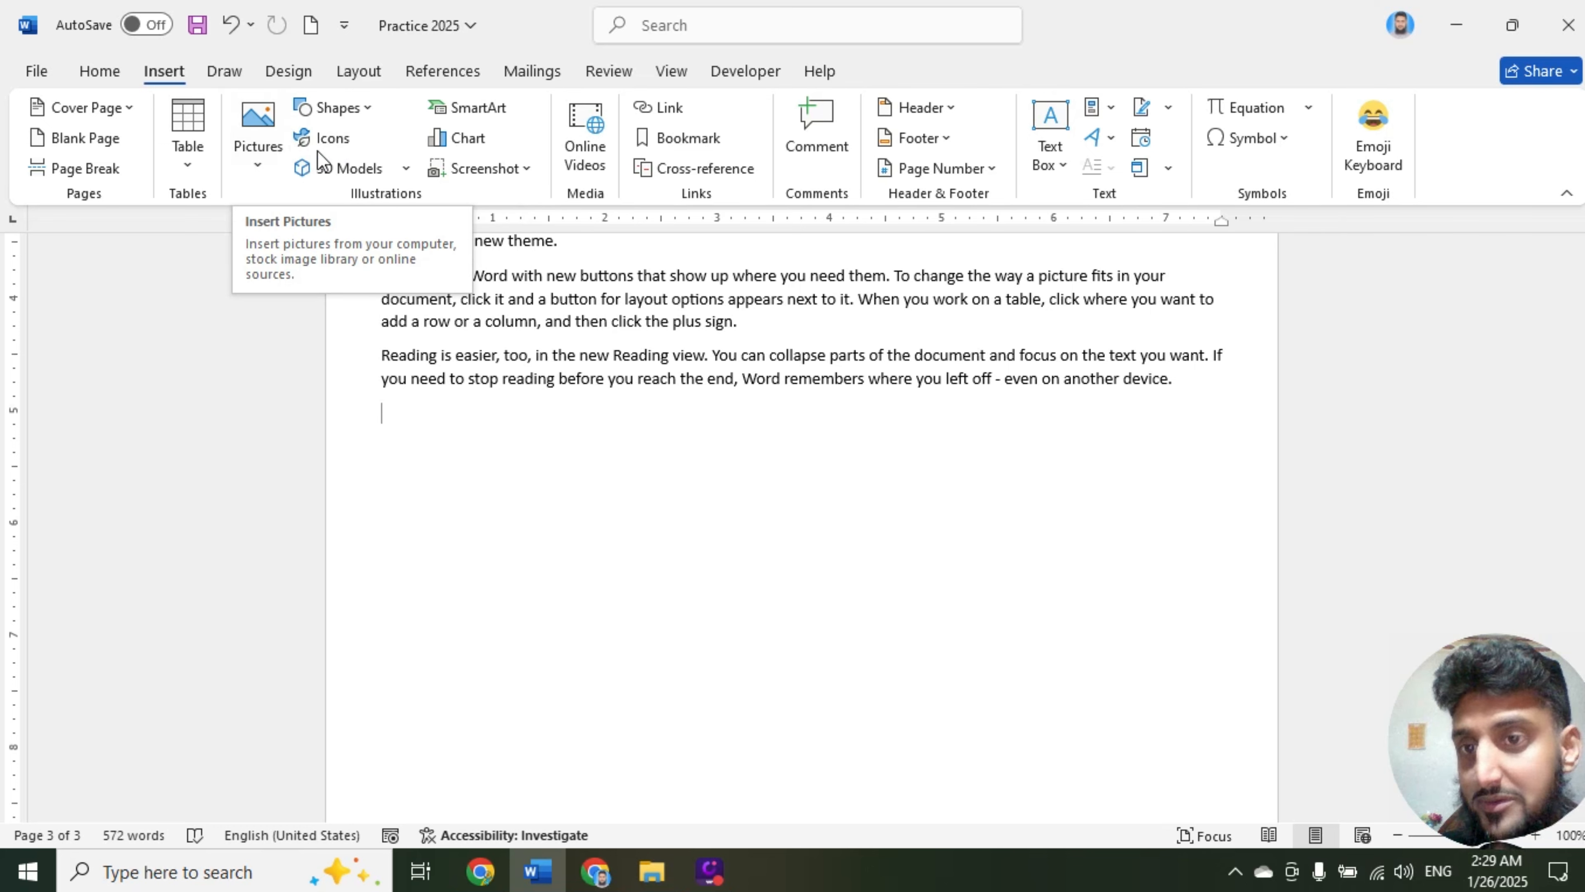
pyautogui.click(405, 170)
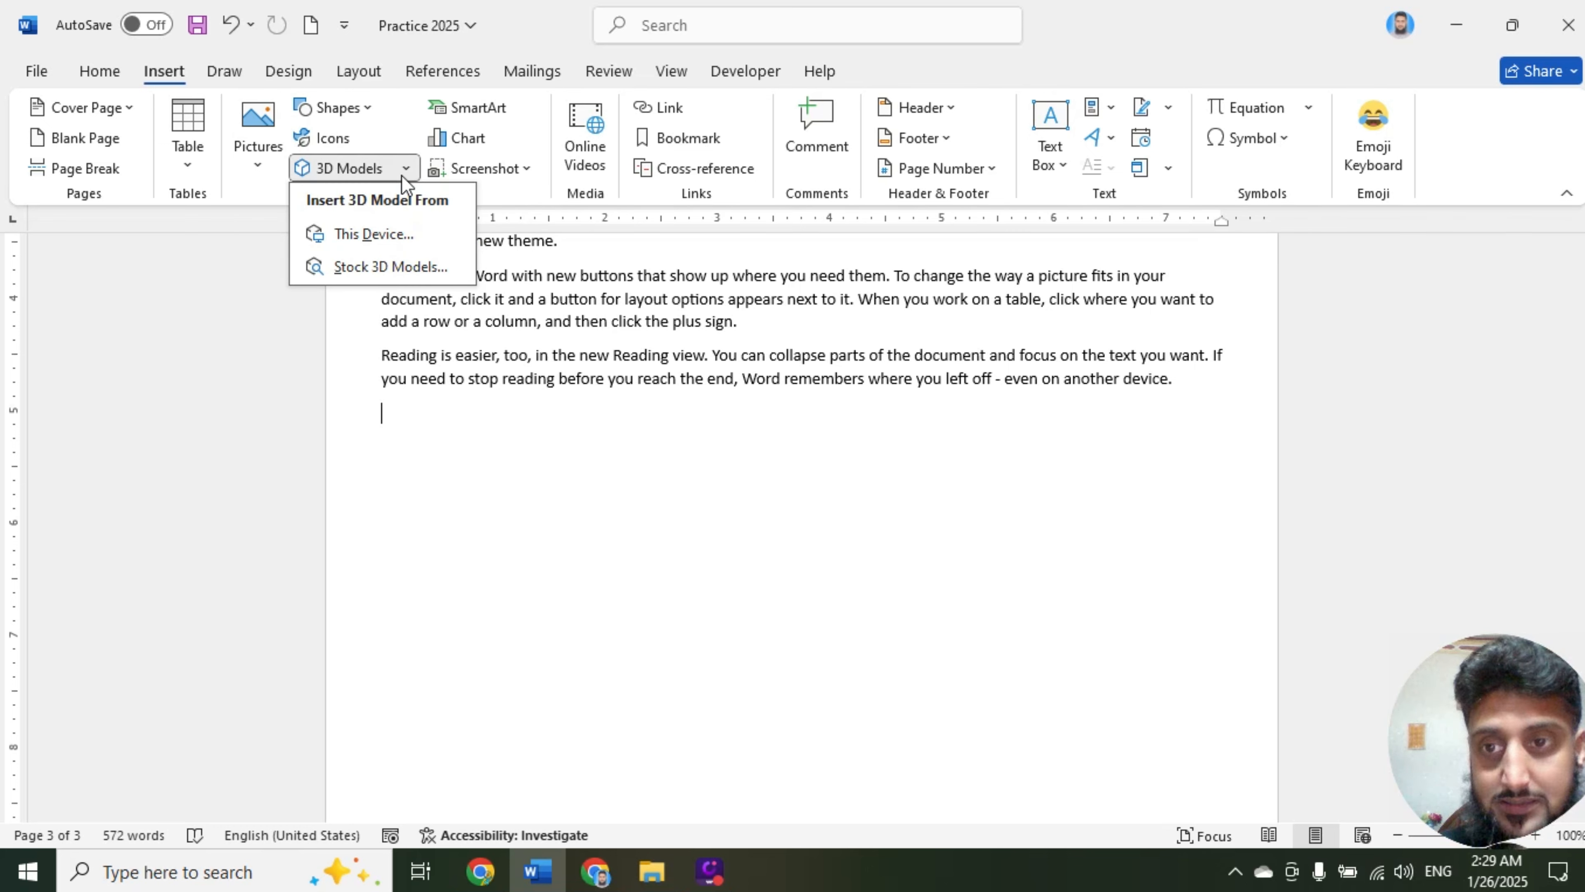
pyautogui.click(390, 264)
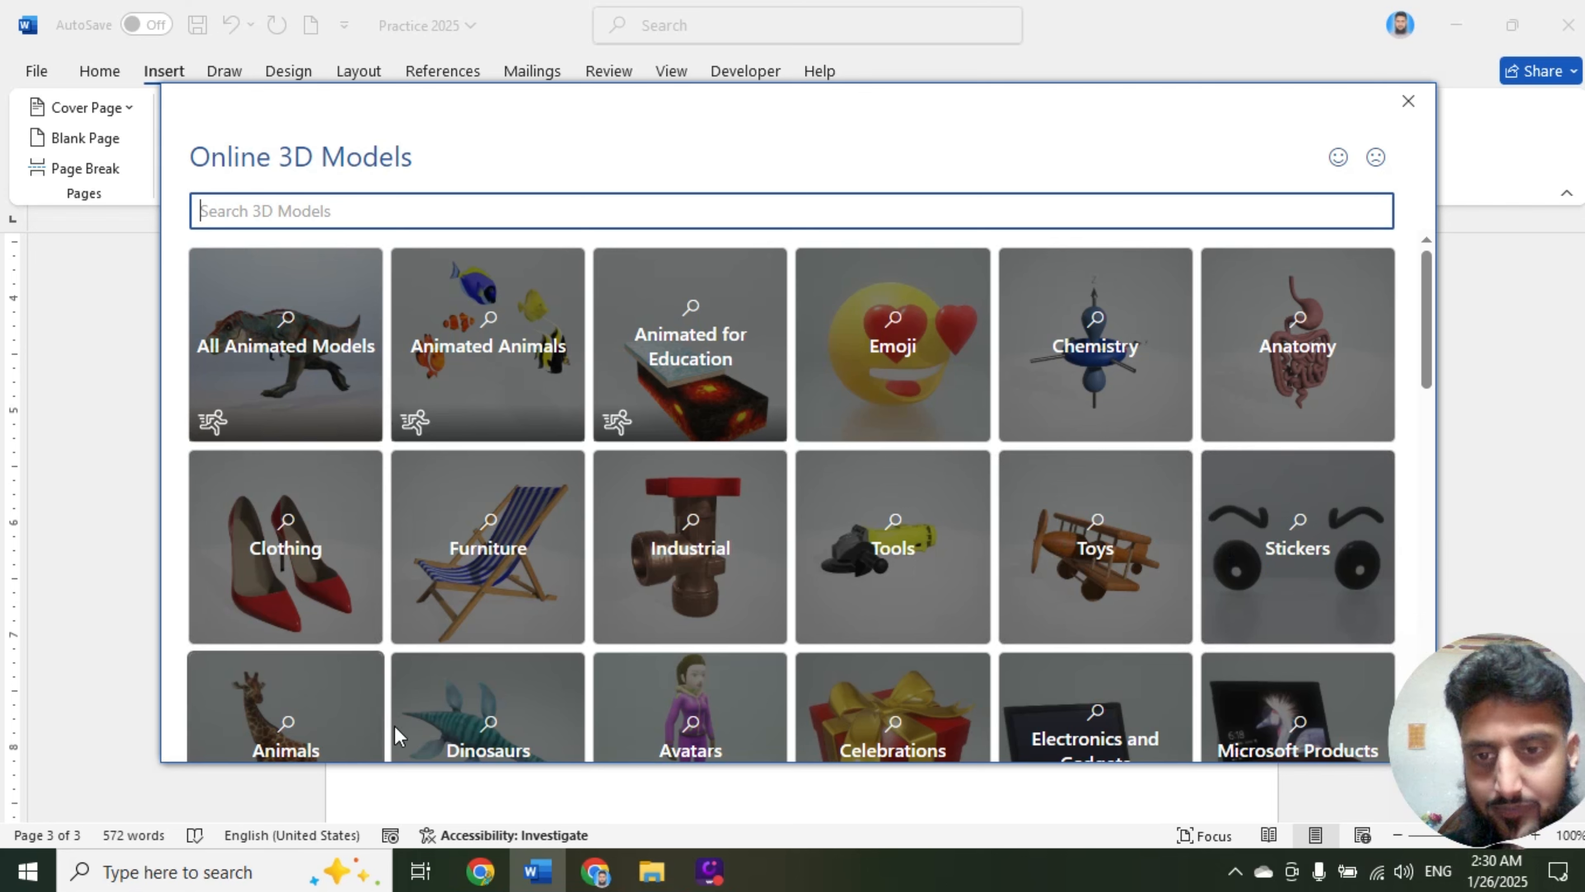
pyautogui.scroll(-1, 513, 697)
pyautogui.click(674, 409)
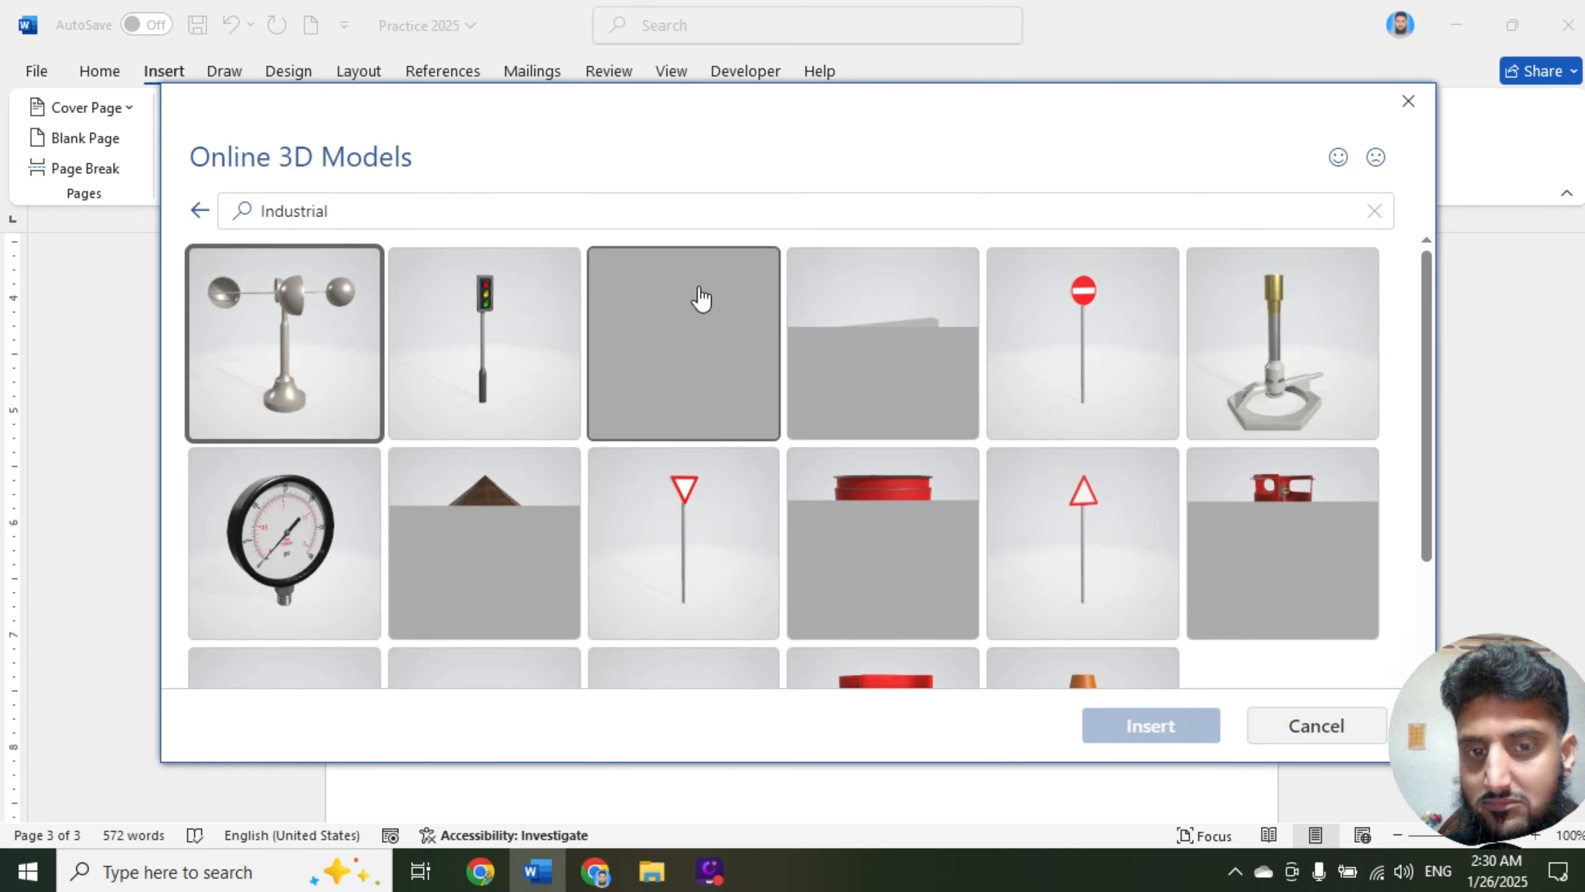
pyautogui.click(564, 494)
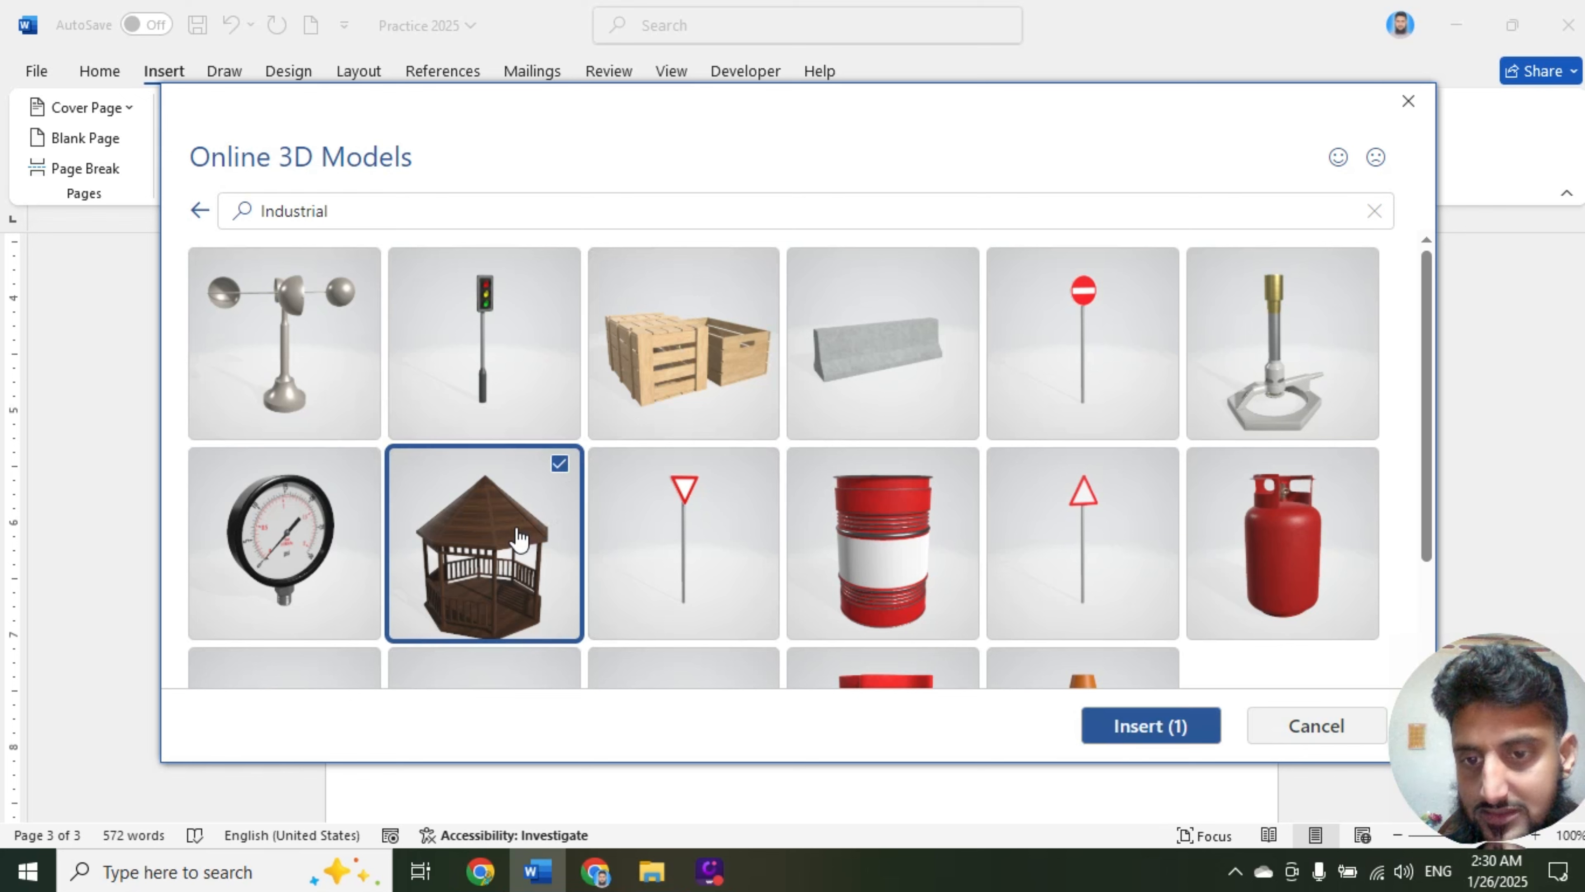
pyautogui.click(1202, 738)
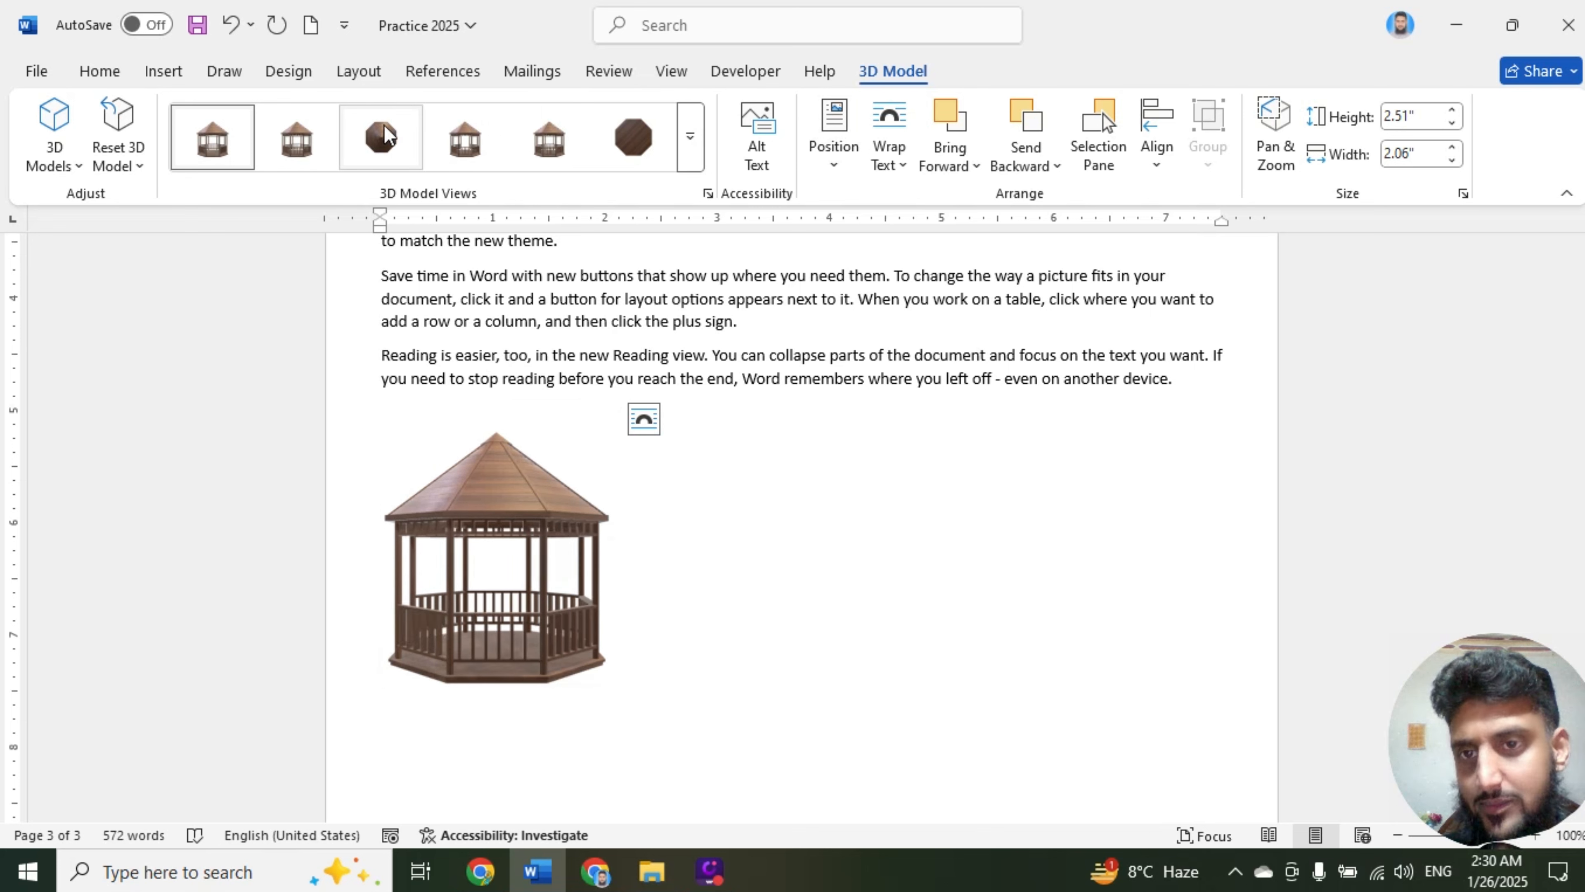
# Move the gazebo model right toward the page center and rotate it slightly in 3D to show its floor
pyautogui.moveTo(515, 497); pyautogui.dragTo(768, 490)
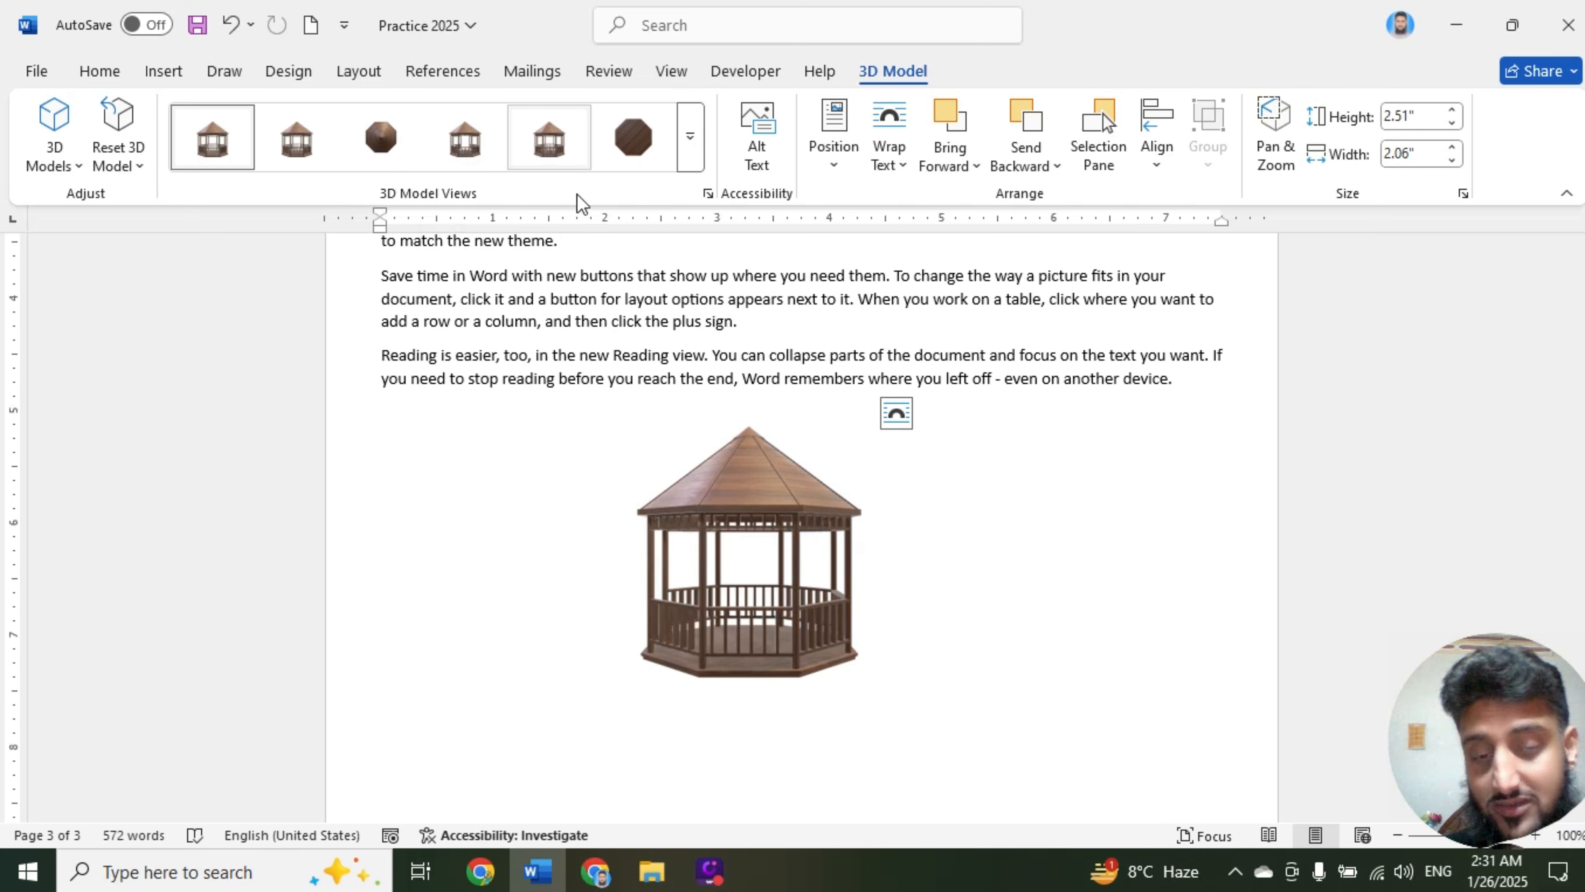
pyautogui.moveTo(753, 547)
pyautogui.mouseDown()
pyautogui.moveTo(746, 435)
pyautogui.moveTo(811, 406)
pyautogui.moveTo(923, 410)
pyautogui.moveTo(980, 460)
pyautogui.moveTo(771, 704)
pyautogui.moveTo(691, 732)
pyautogui.moveTo(484, 560)
pyautogui.moveTo(650, 722)
pyautogui.moveTo(661, 581)
pyautogui.moveTo(613, 436)
pyautogui.moveTo(598, 645)
pyautogui.moveTo(1100, 534)
pyautogui.moveTo(845, 411)
pyautogui.moveTo(700, 378)
pyautogui.moveTo(913, 605)
pyautogui.moveTo(711, 439)
pyautogui.moveTo(778, 556)
pyautogui.mouseUp()
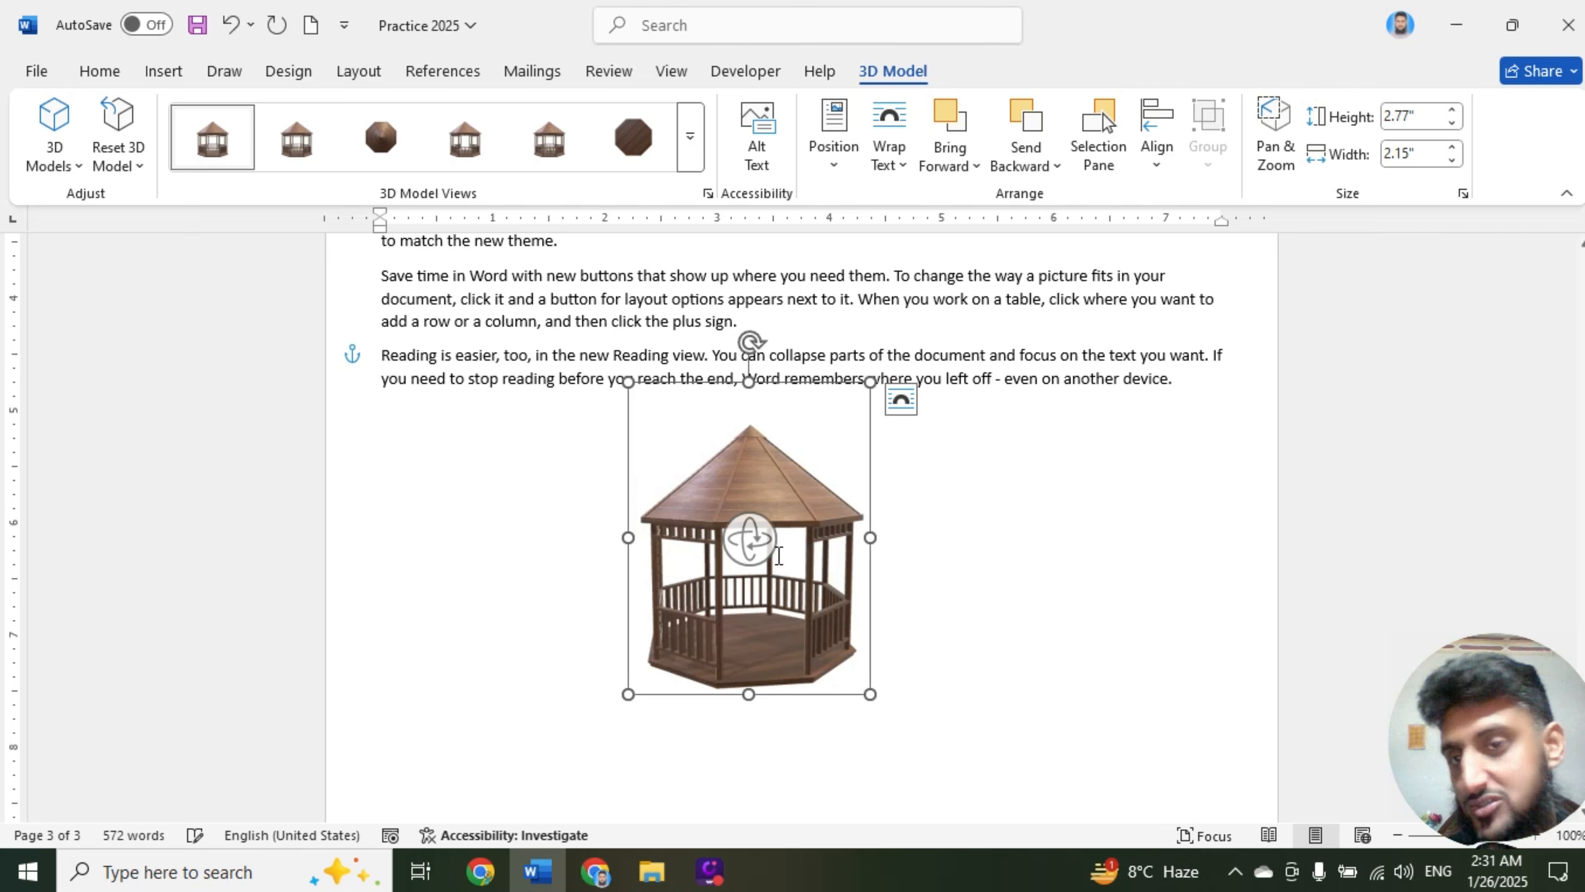
pyautogui.click(936, 437)
# Delete the gazebo 3D model from the page
pyautogui.click(792, 492)
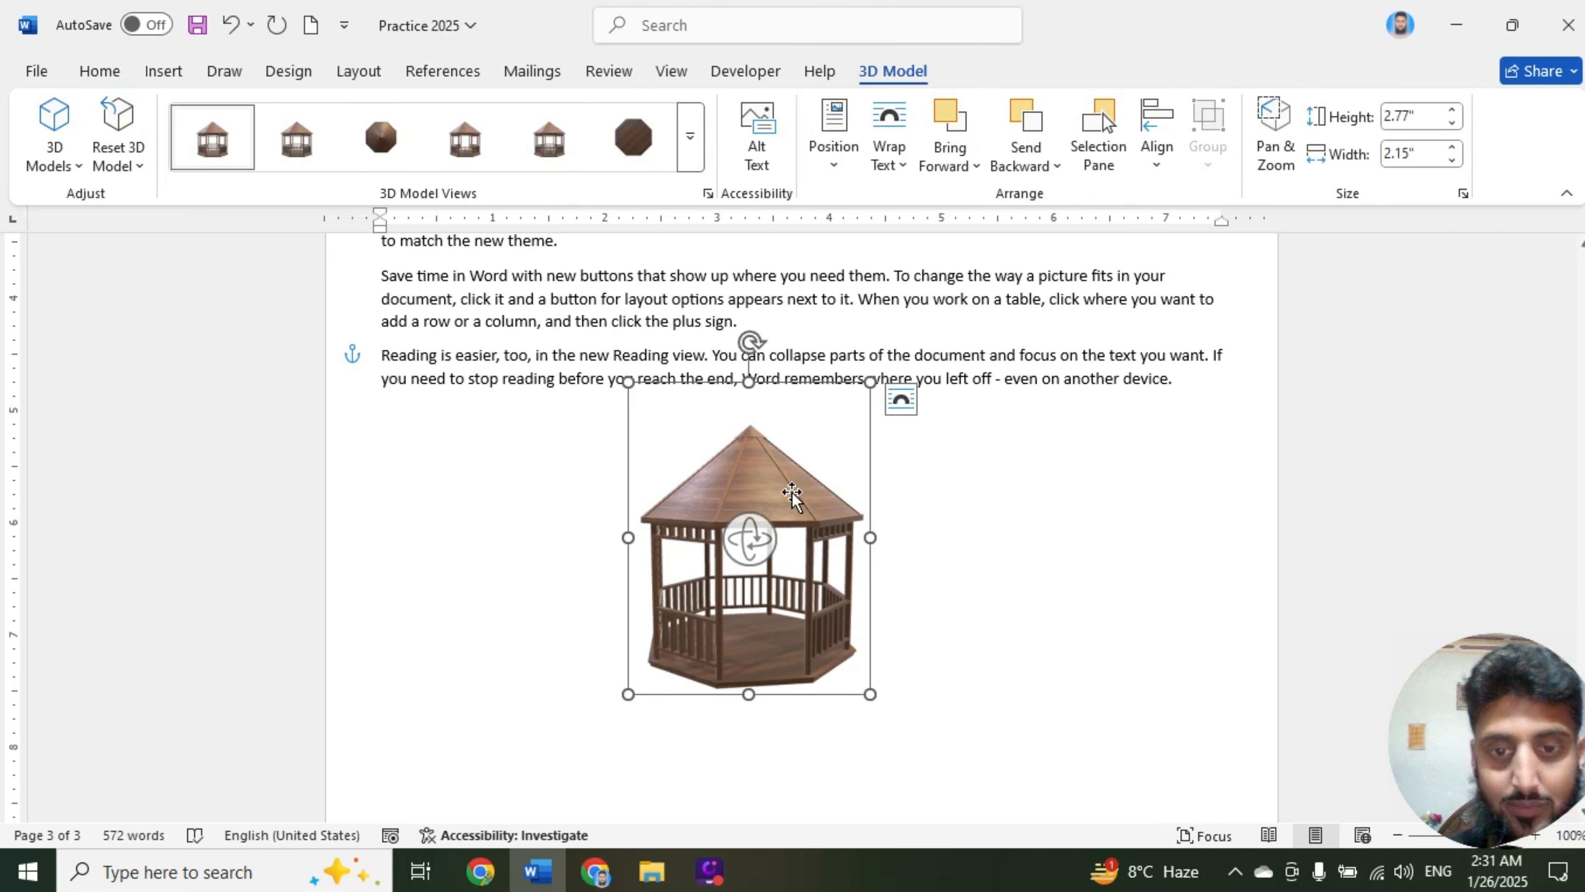
pyautogui.press('Delete')
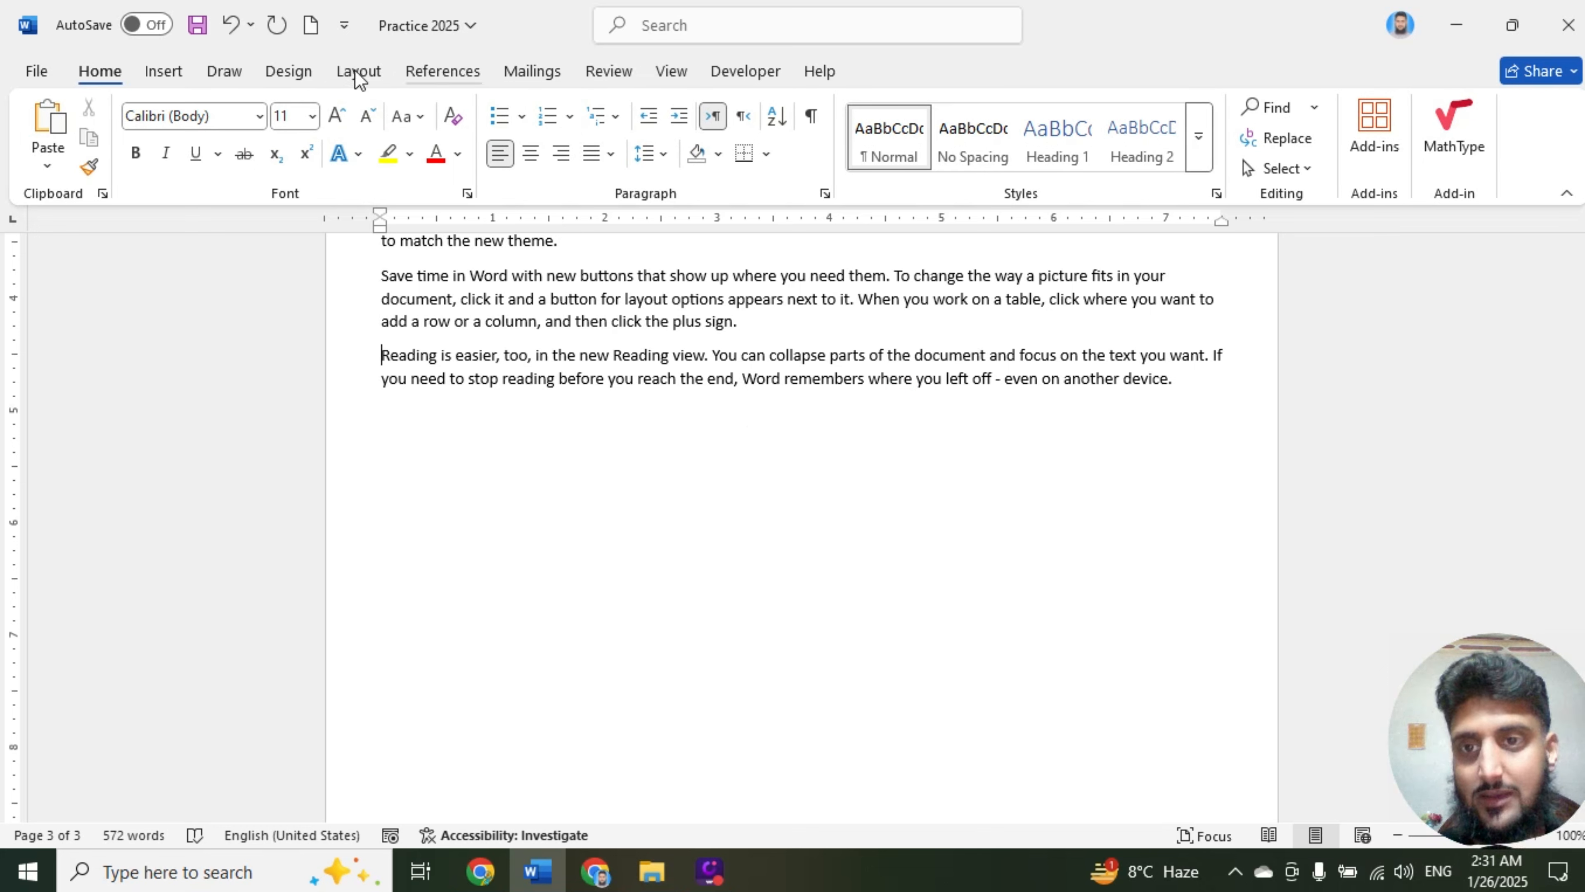
# Draw a rectangle below the last paragraph and resize it to about 2.91" wide by 1.98" high
pyautogui.click(170, 72)
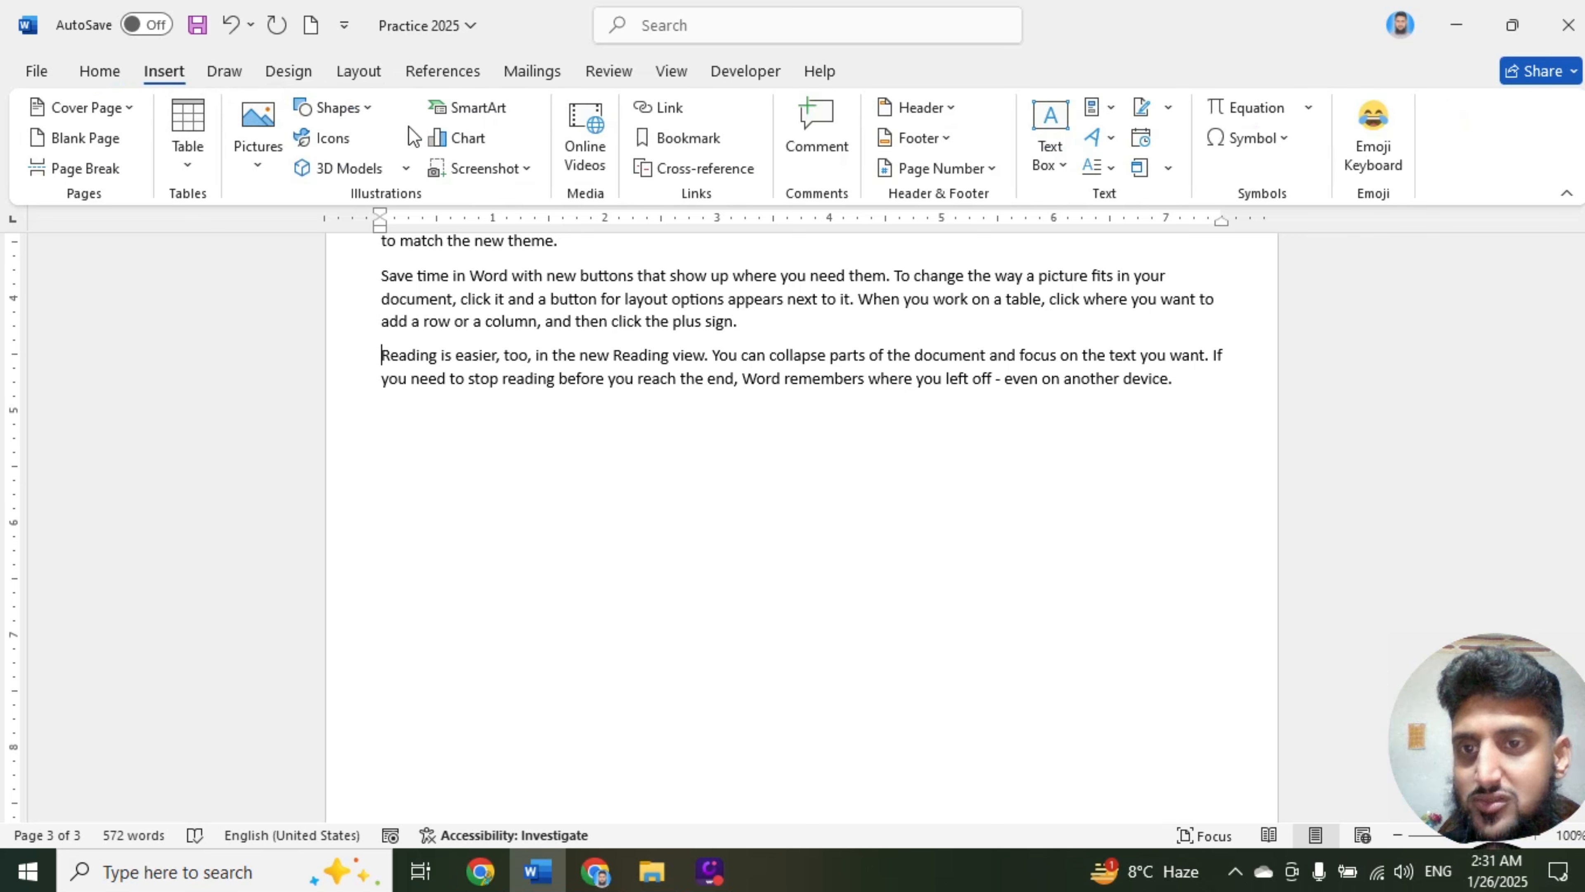
pyautogui.click(353, 106)
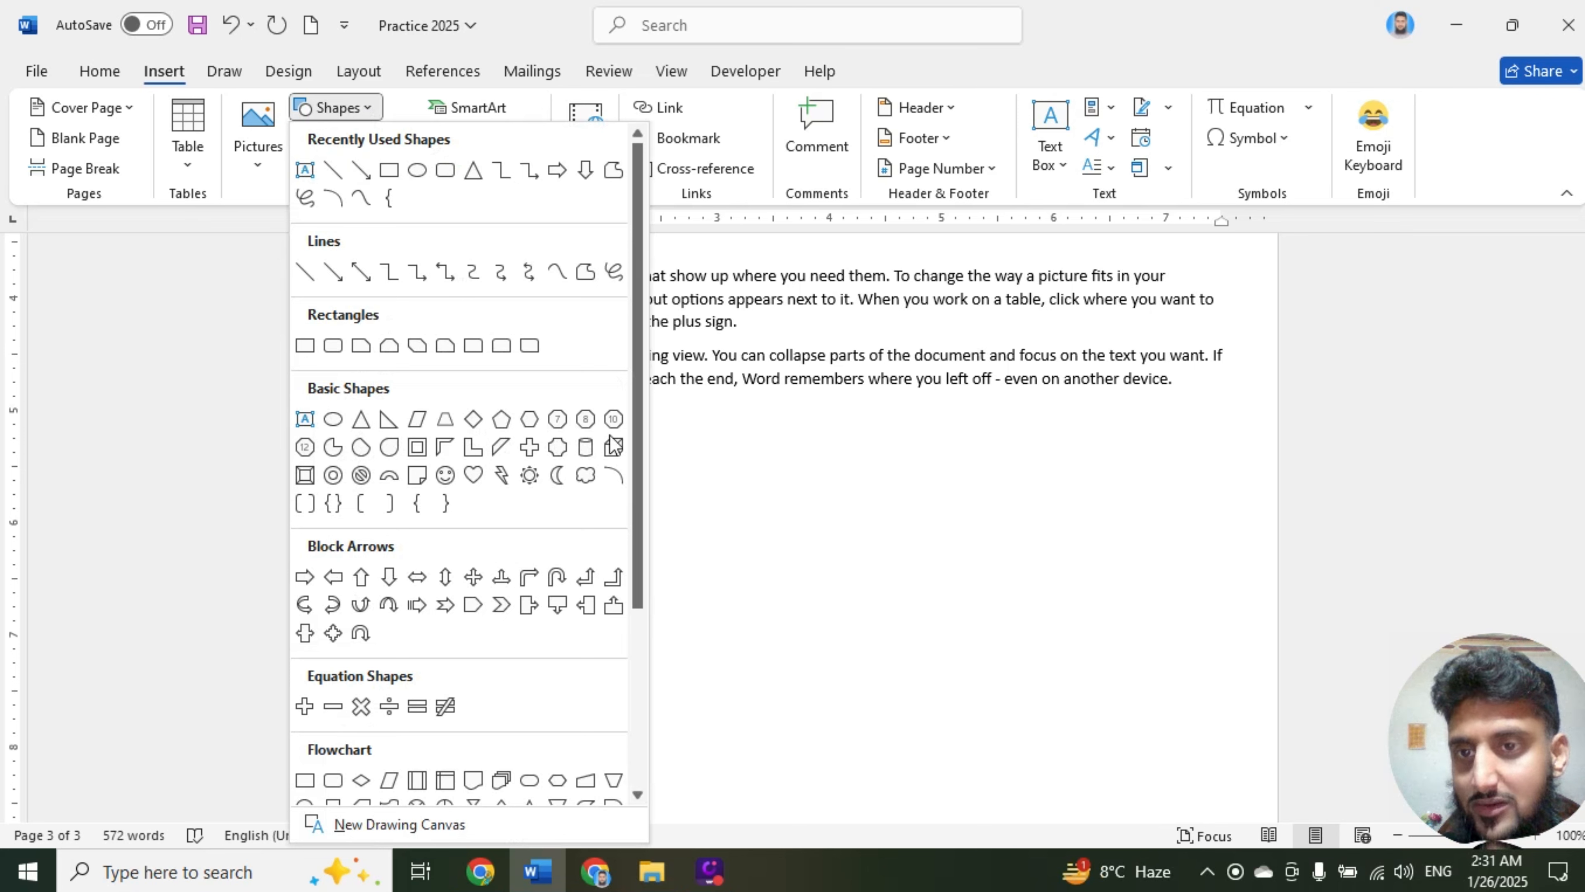
pyautogui.scroll(-3, 381, 478)
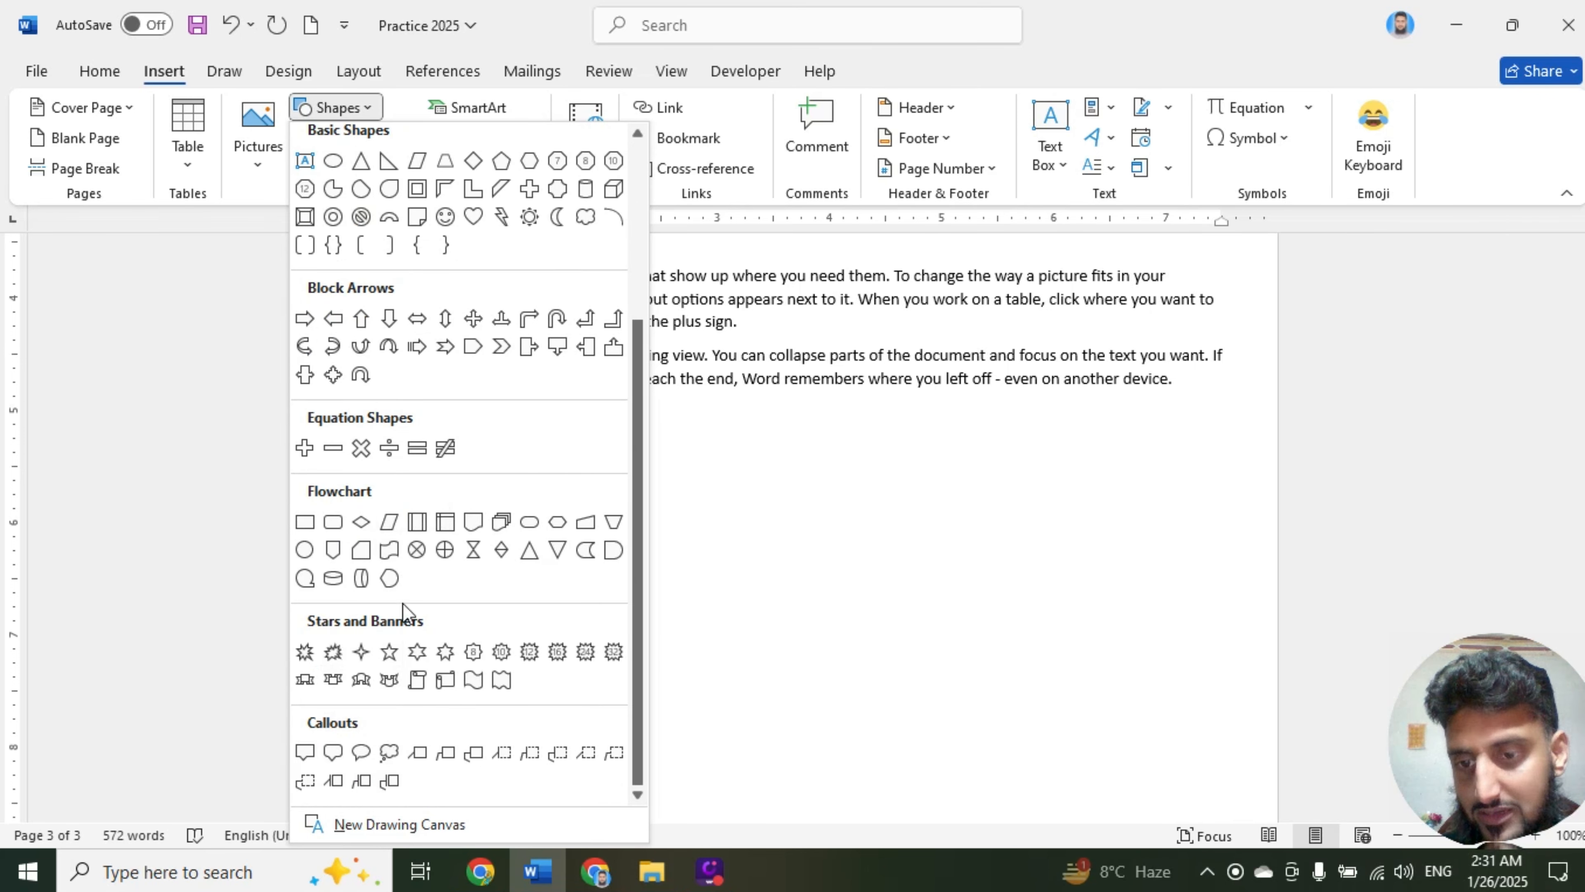
pyautogui.scroll(3, 423, 599)
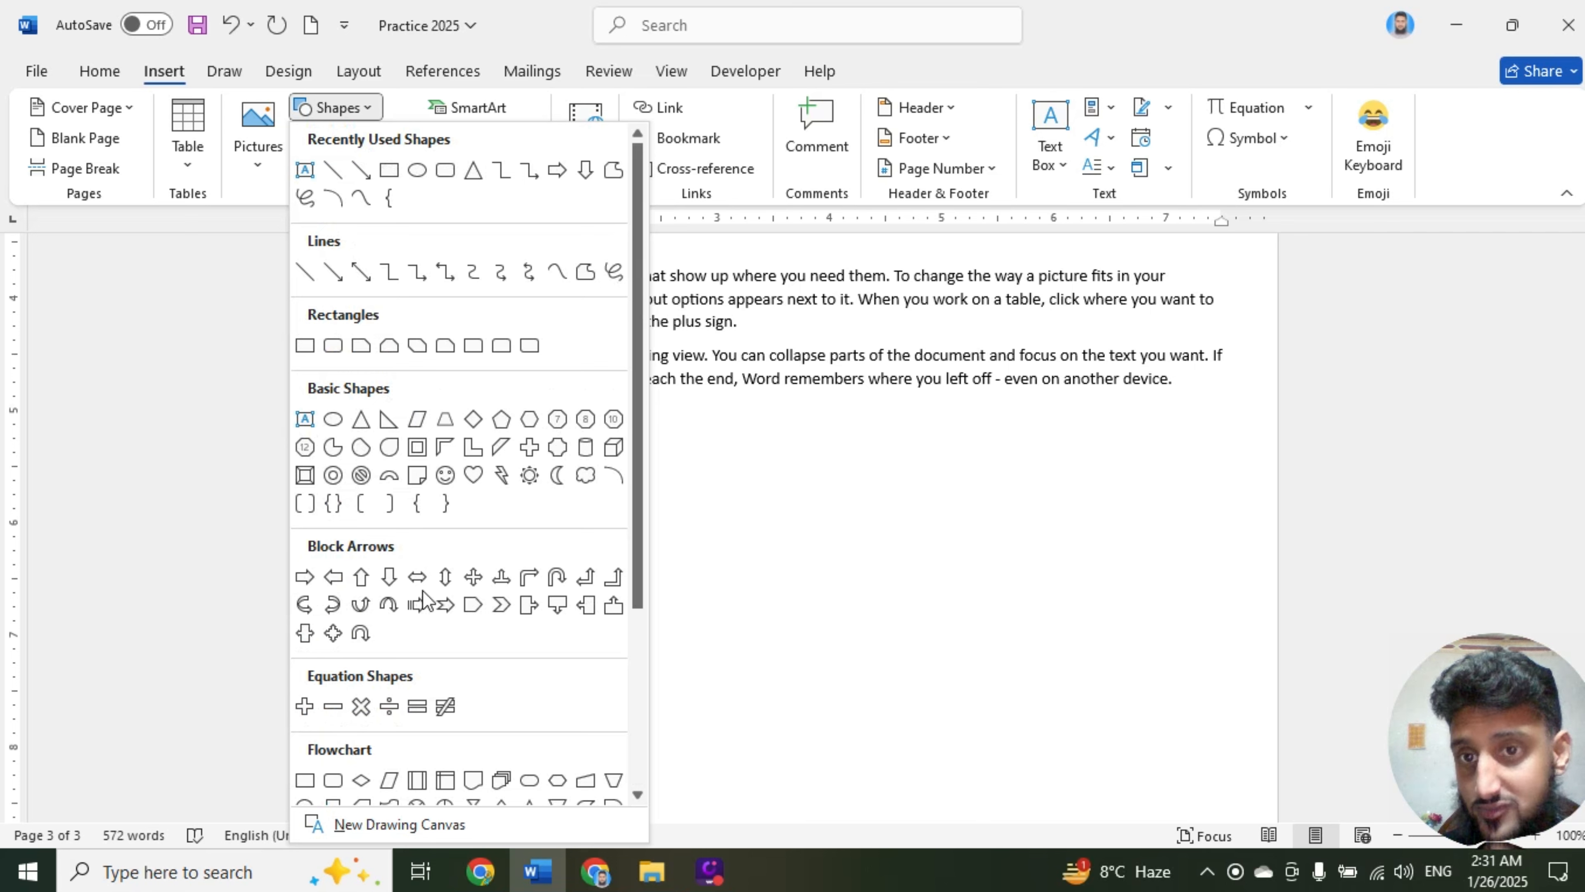
pyautogui.click(389, 171)
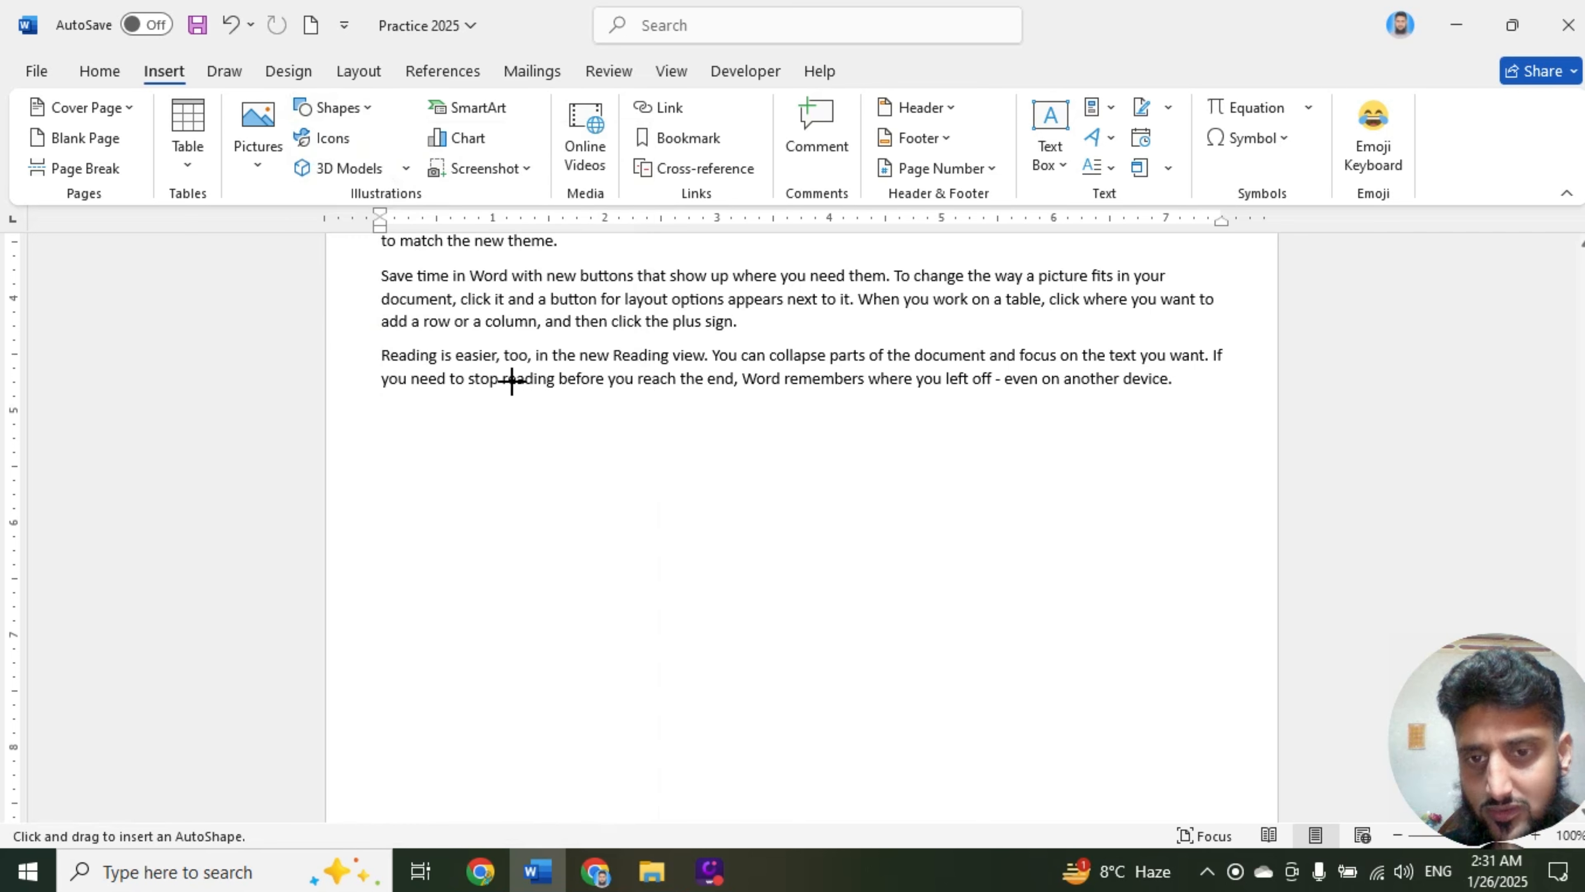
pyautogui.moveTo(478, 417); pyautogui.dragTo(1159, 702)
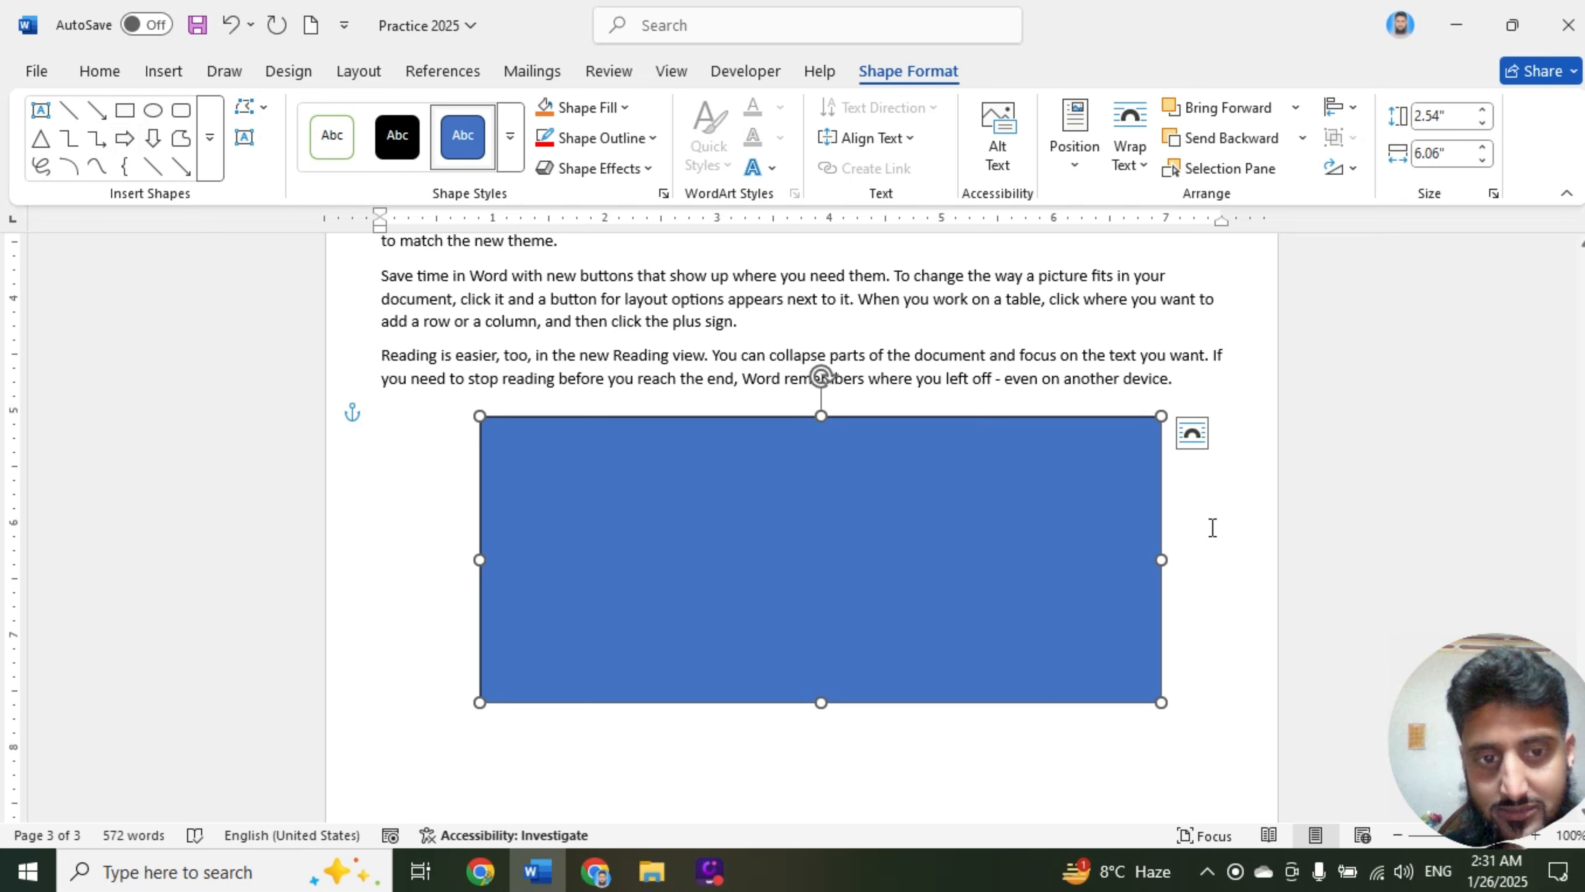
pyautogui.moveTo(1162, 559); pyautogui.dragTo(807, 559)
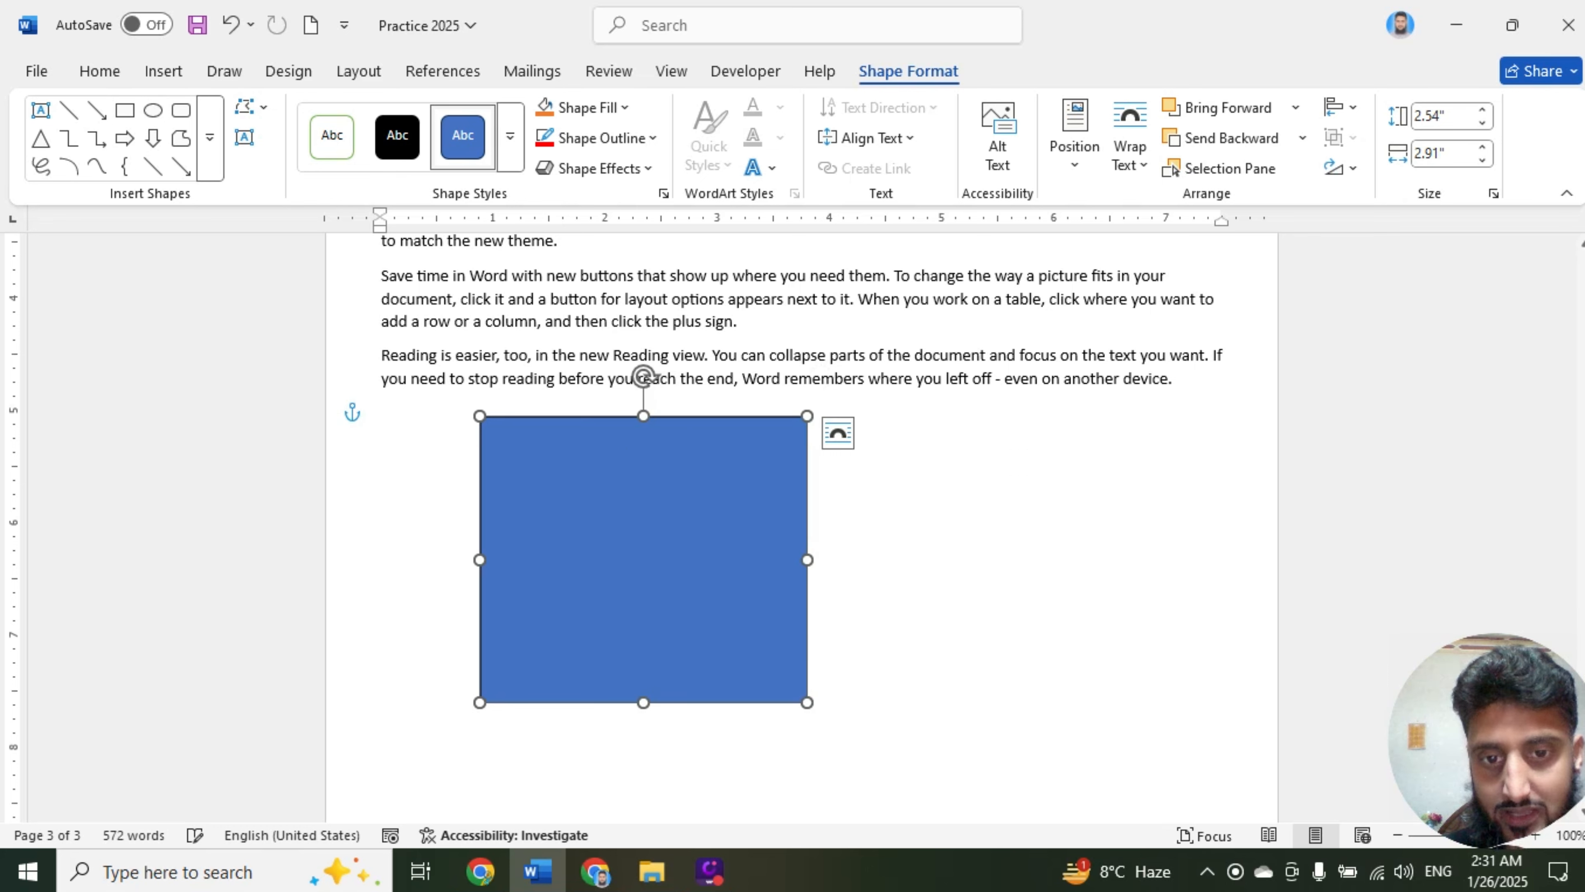
pyautogui.moveTo(643, 702); pyautogui.dragTo(644, 639)
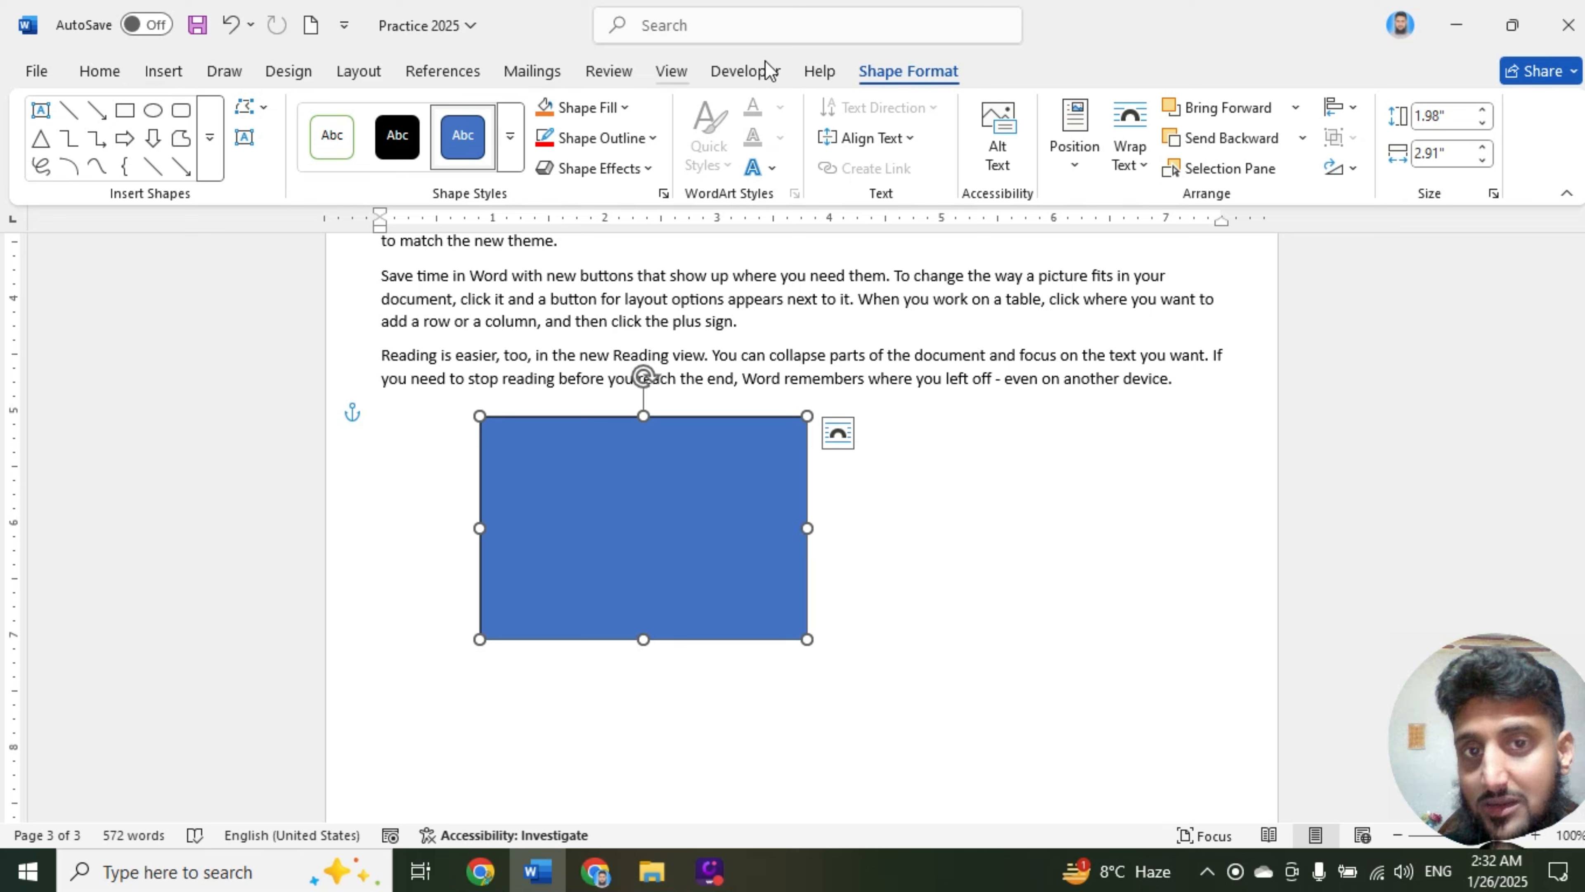
# Draw an oval about 3.04" wide by 2.2" high beside the rectangle, shift it closer, and undo both actions
pyautogui.click(152, 113)
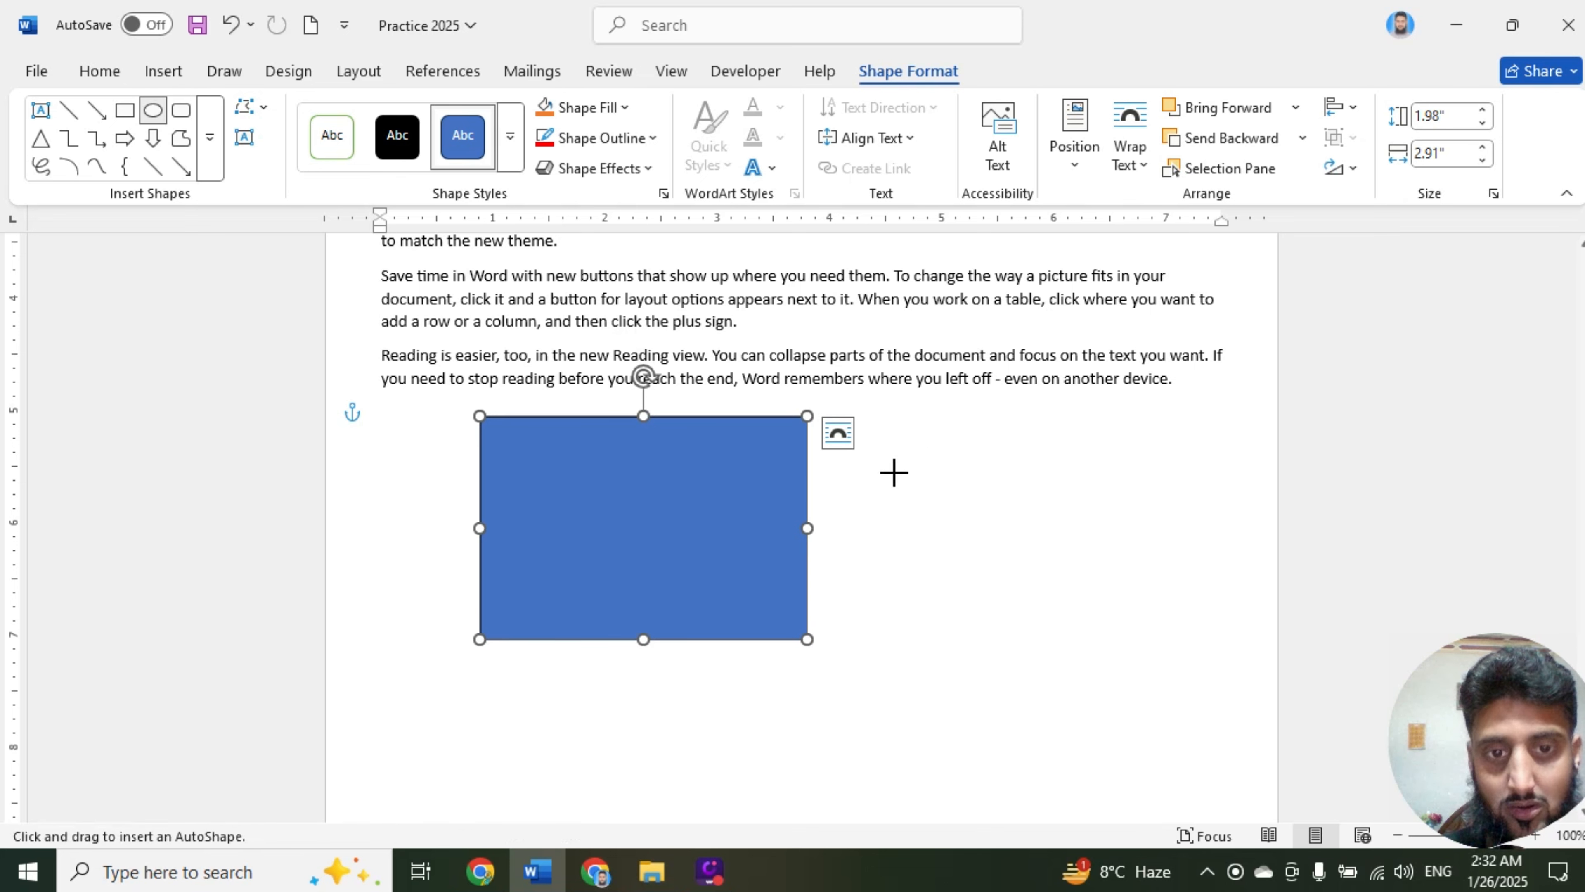
pyautogui.moveTo(913, 436); pyautogui.dragTo(1255, 684)
pyautogui.moveTo(1123, 559); pyautogui.dragTo(1059, 538)
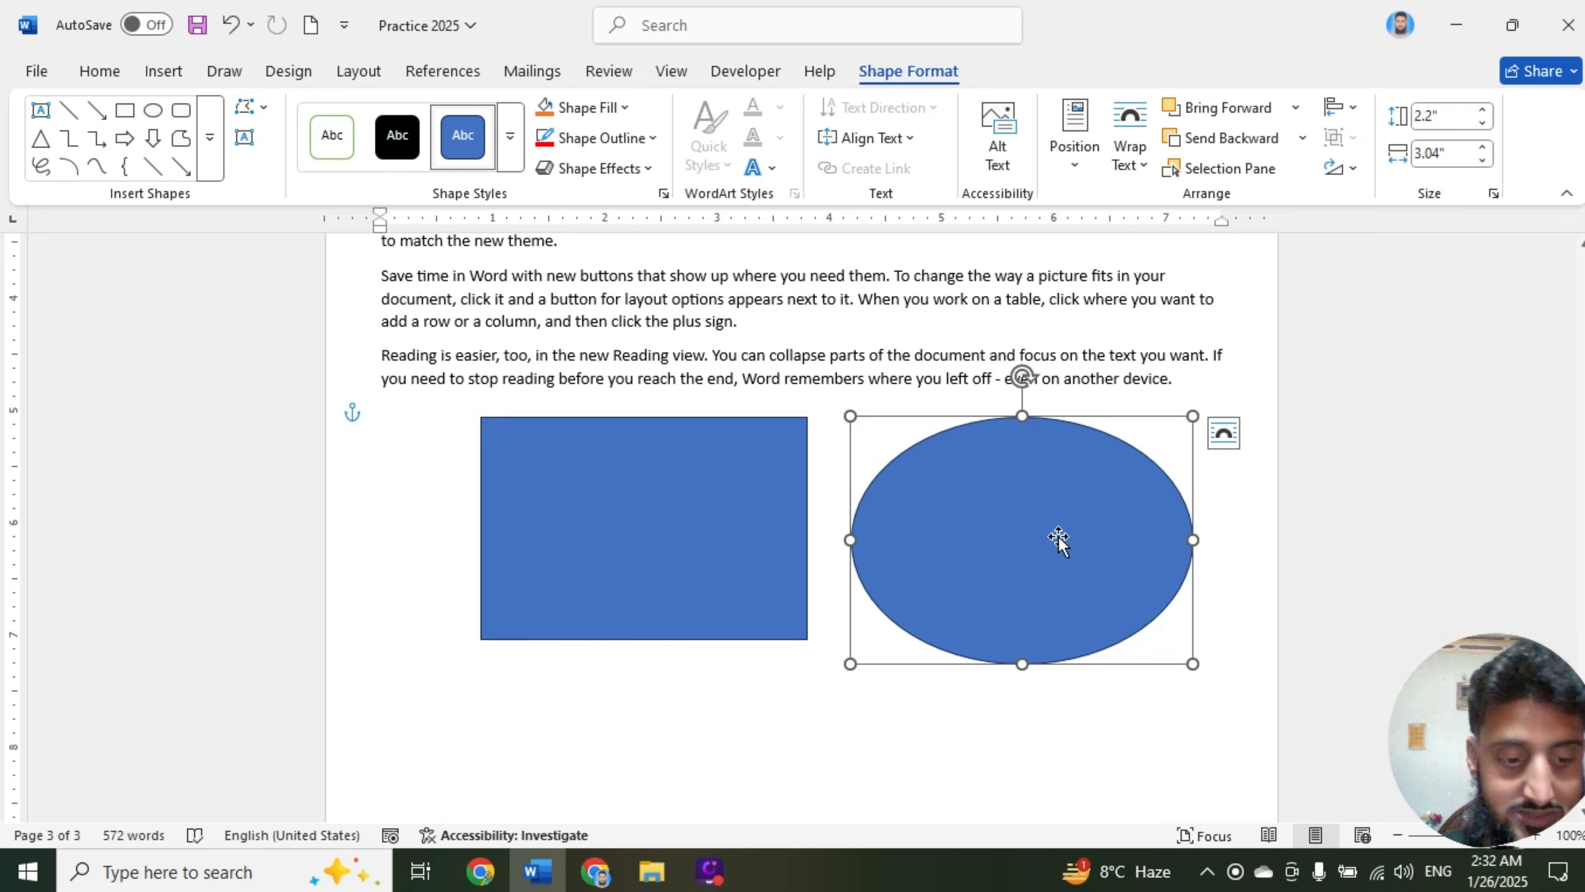
pyautogui.hotkey('ctrl', 'z')
pyautogui.hotkey('ctrl', 'z')
# Change the blue rectangle into an oval using Change Shape
pyautogui.click(651, 509)
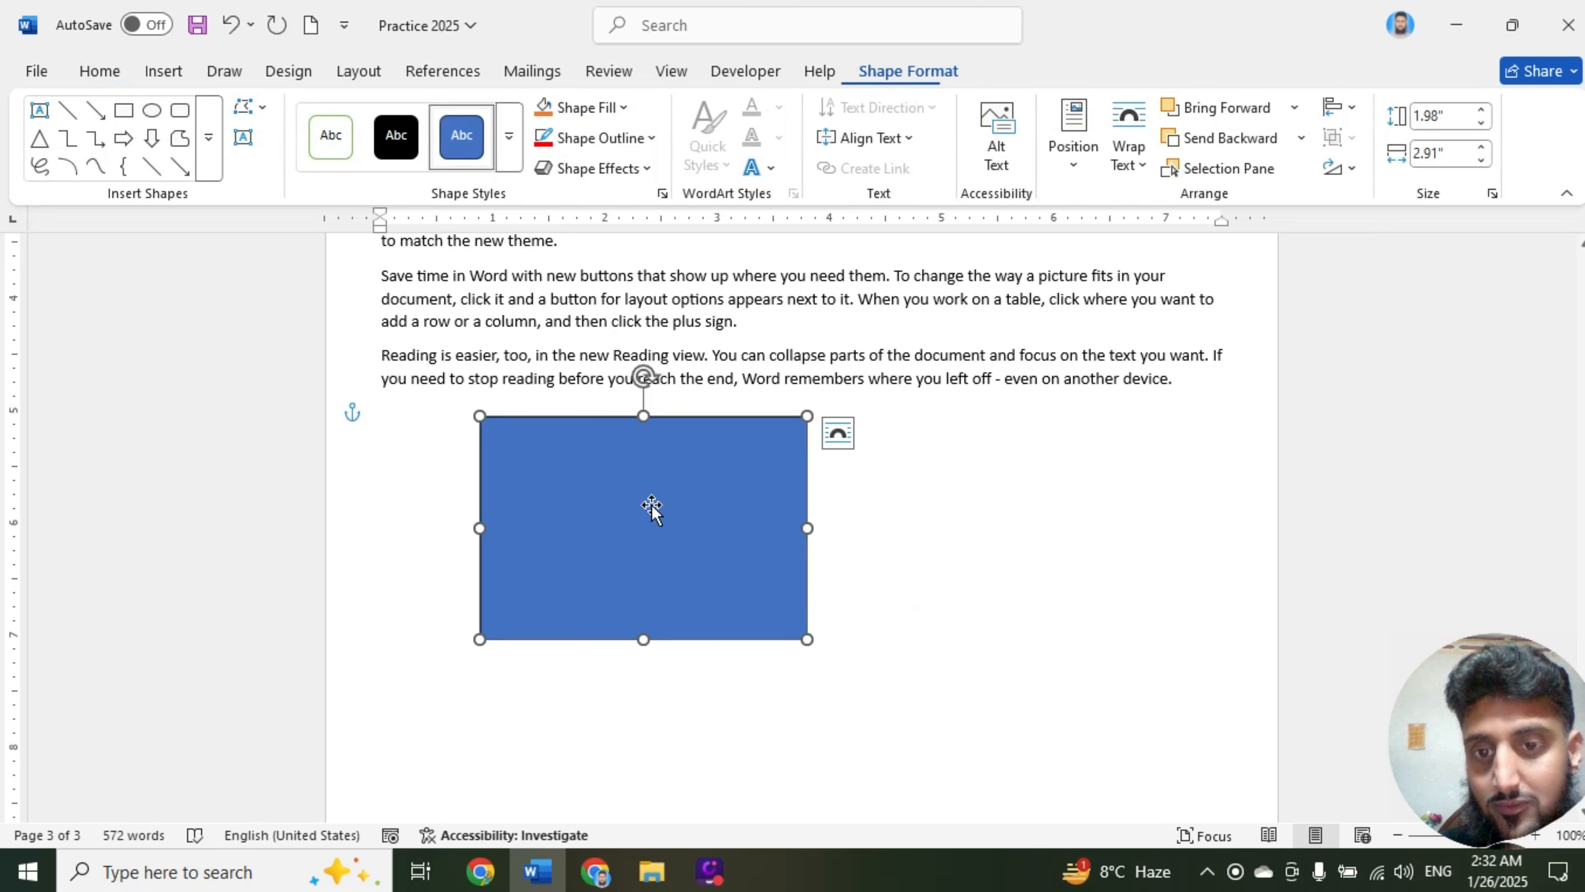
pyautogui.click(260, 113)
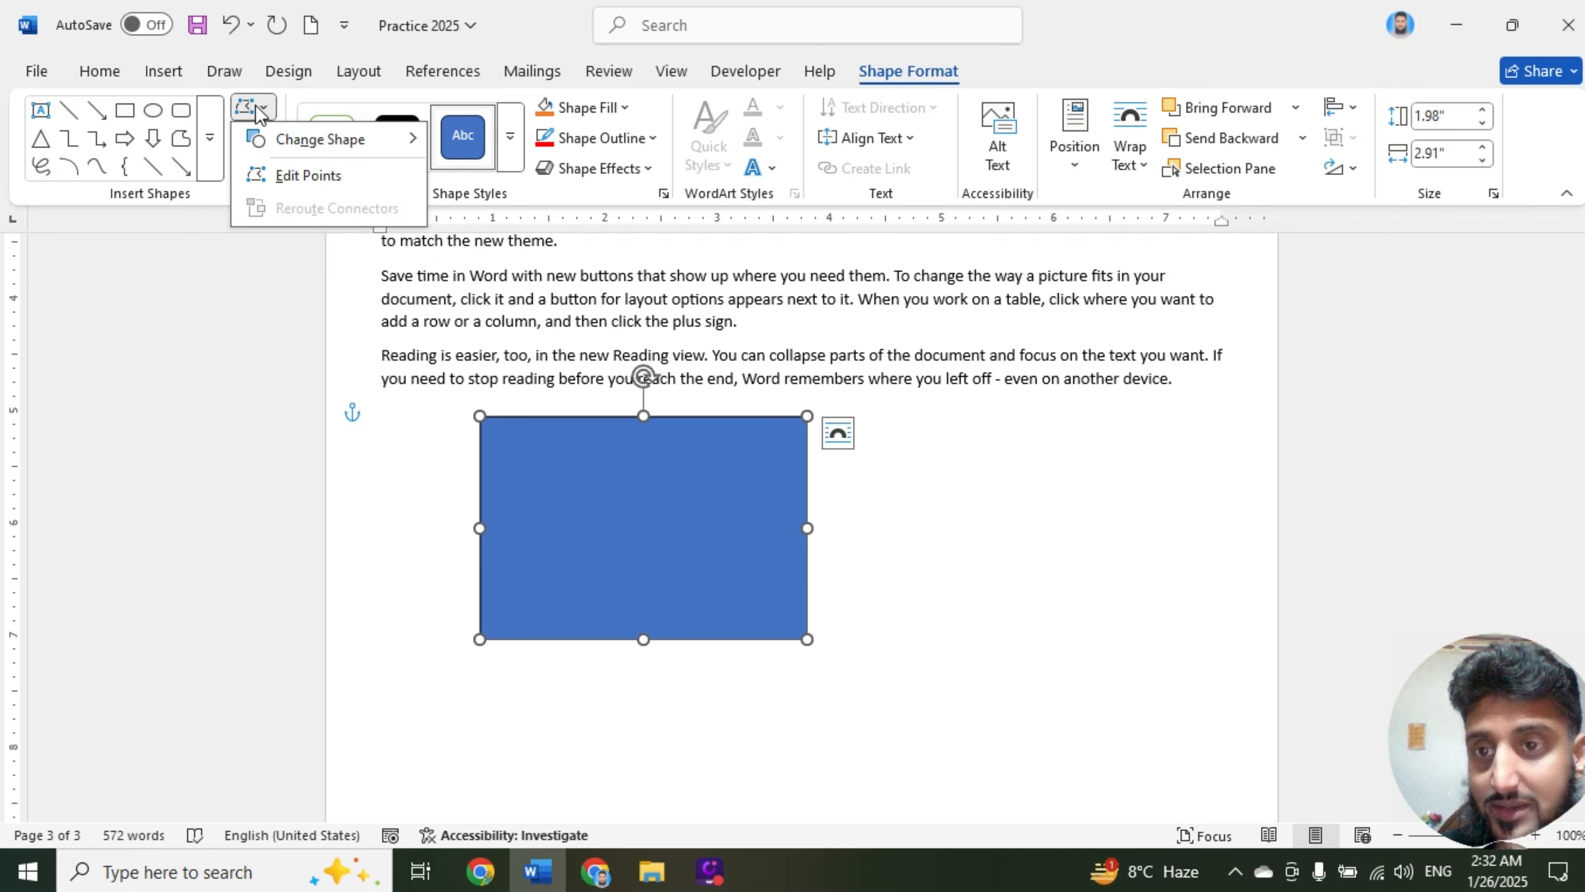
pyautogui.moveTo(319, 140)
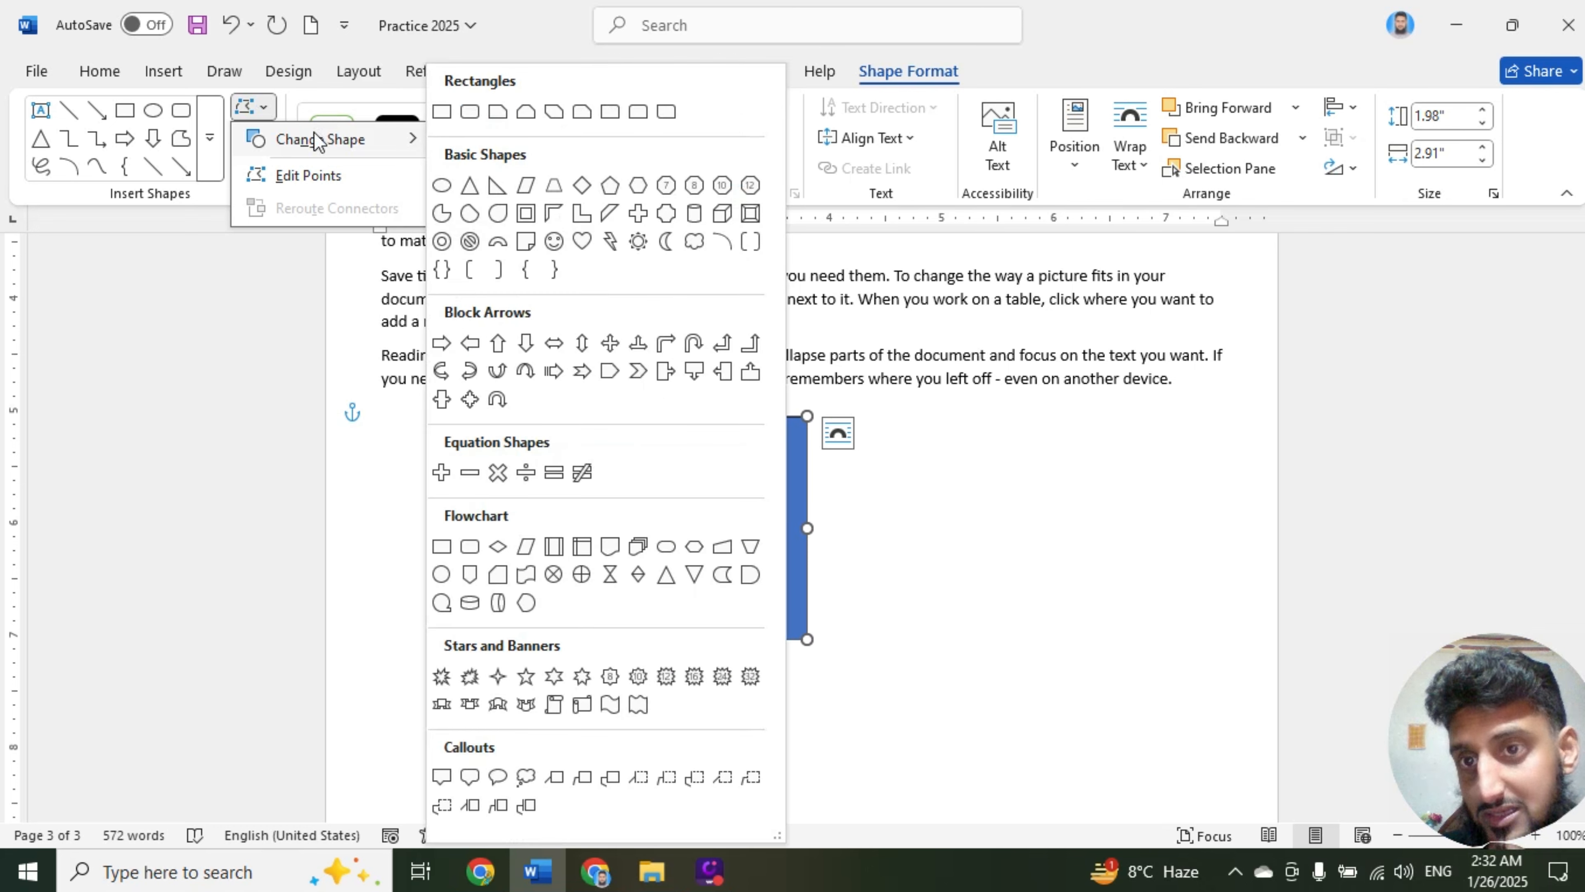
pyautogui.click(442, 185)
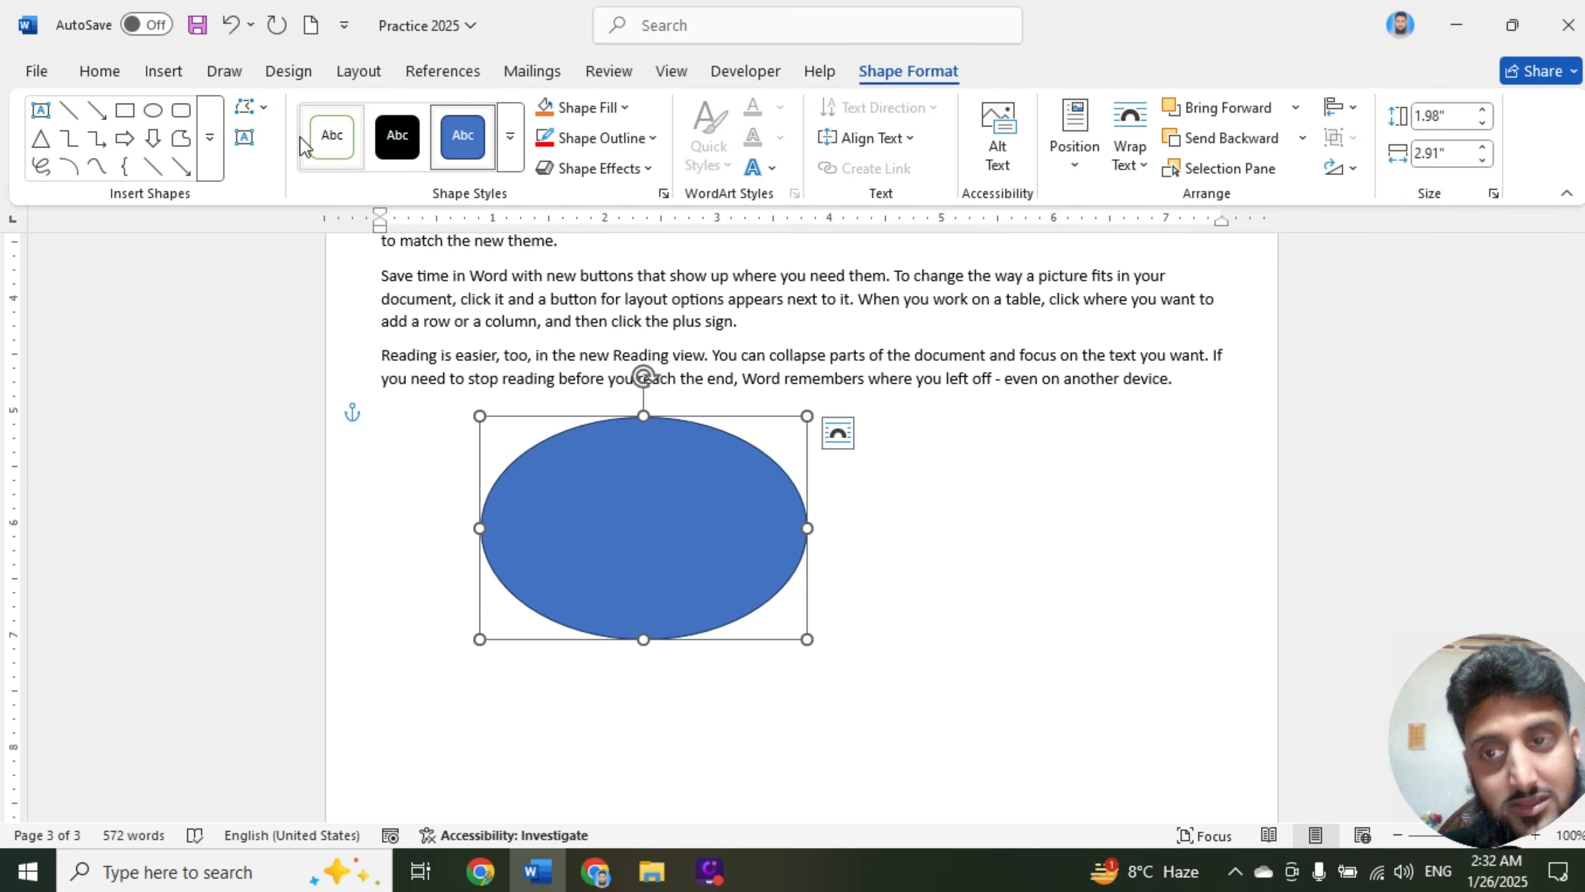
# Edit the oval's points, pulling all four outward into an irregular rounded shape about 3.41" wide by 2.81" high
pyautogui.click(249, 107)
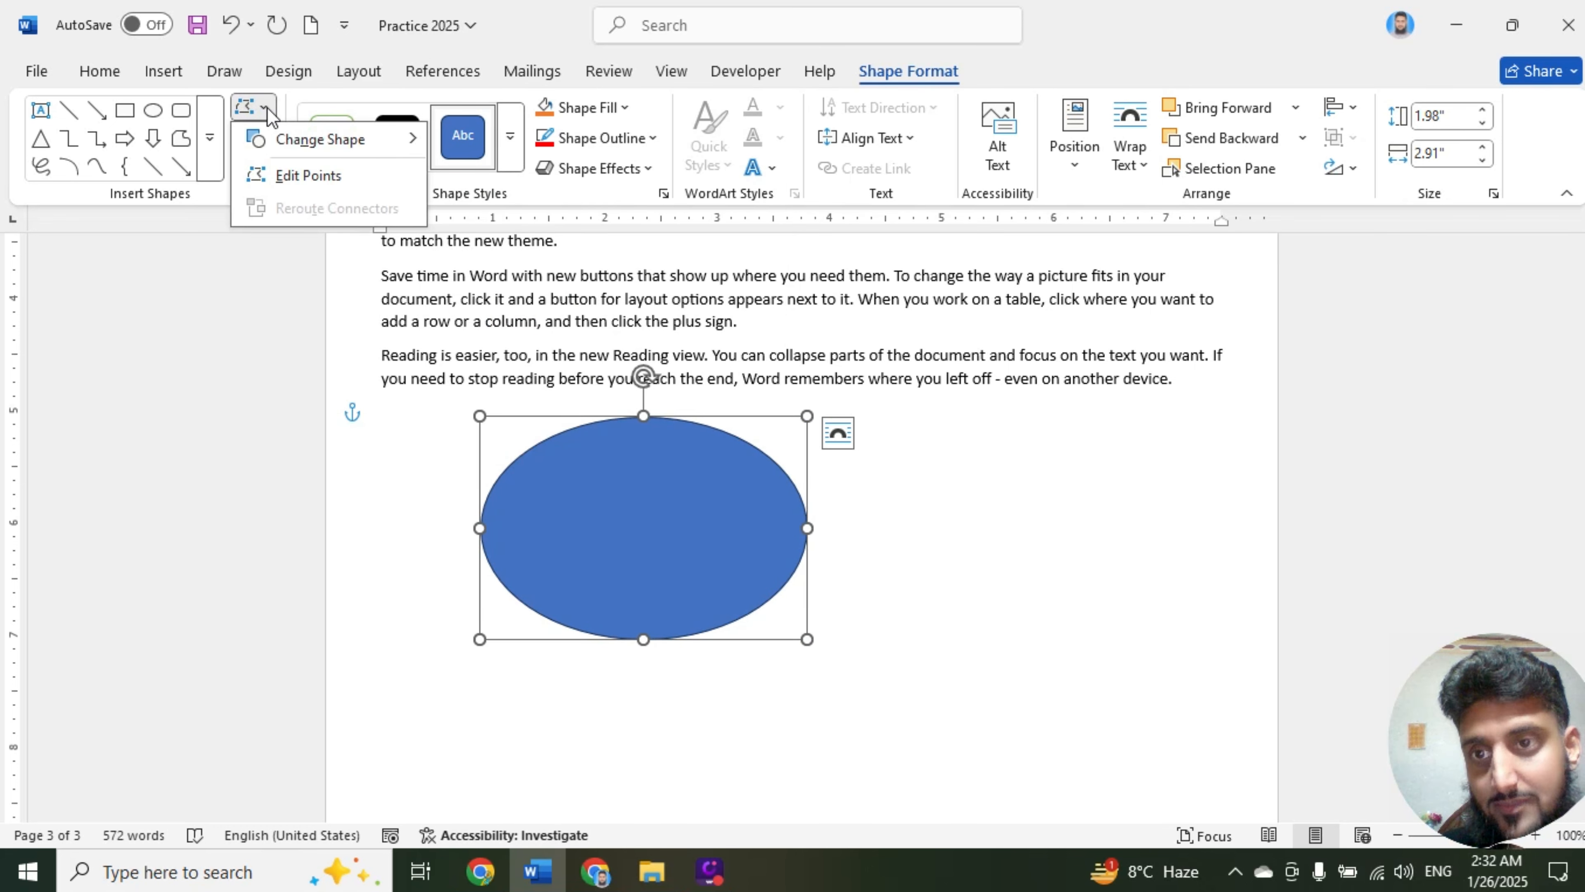
pyautogui.click(329, 177)
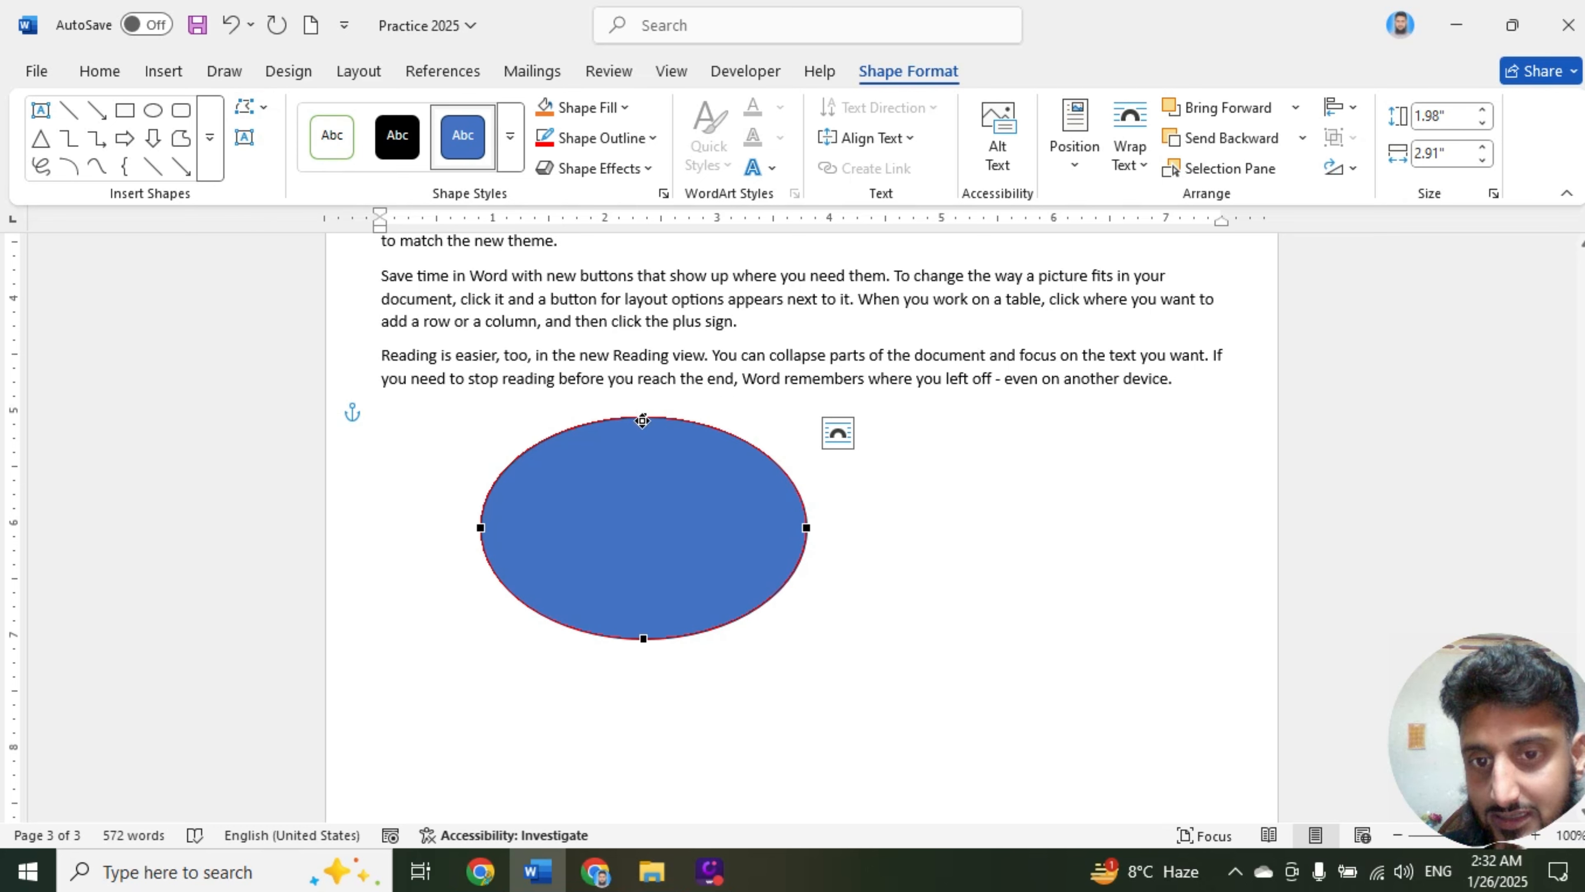
pyautogui.moveTo(643, 420); pyautogui.dragTo(614, 382)
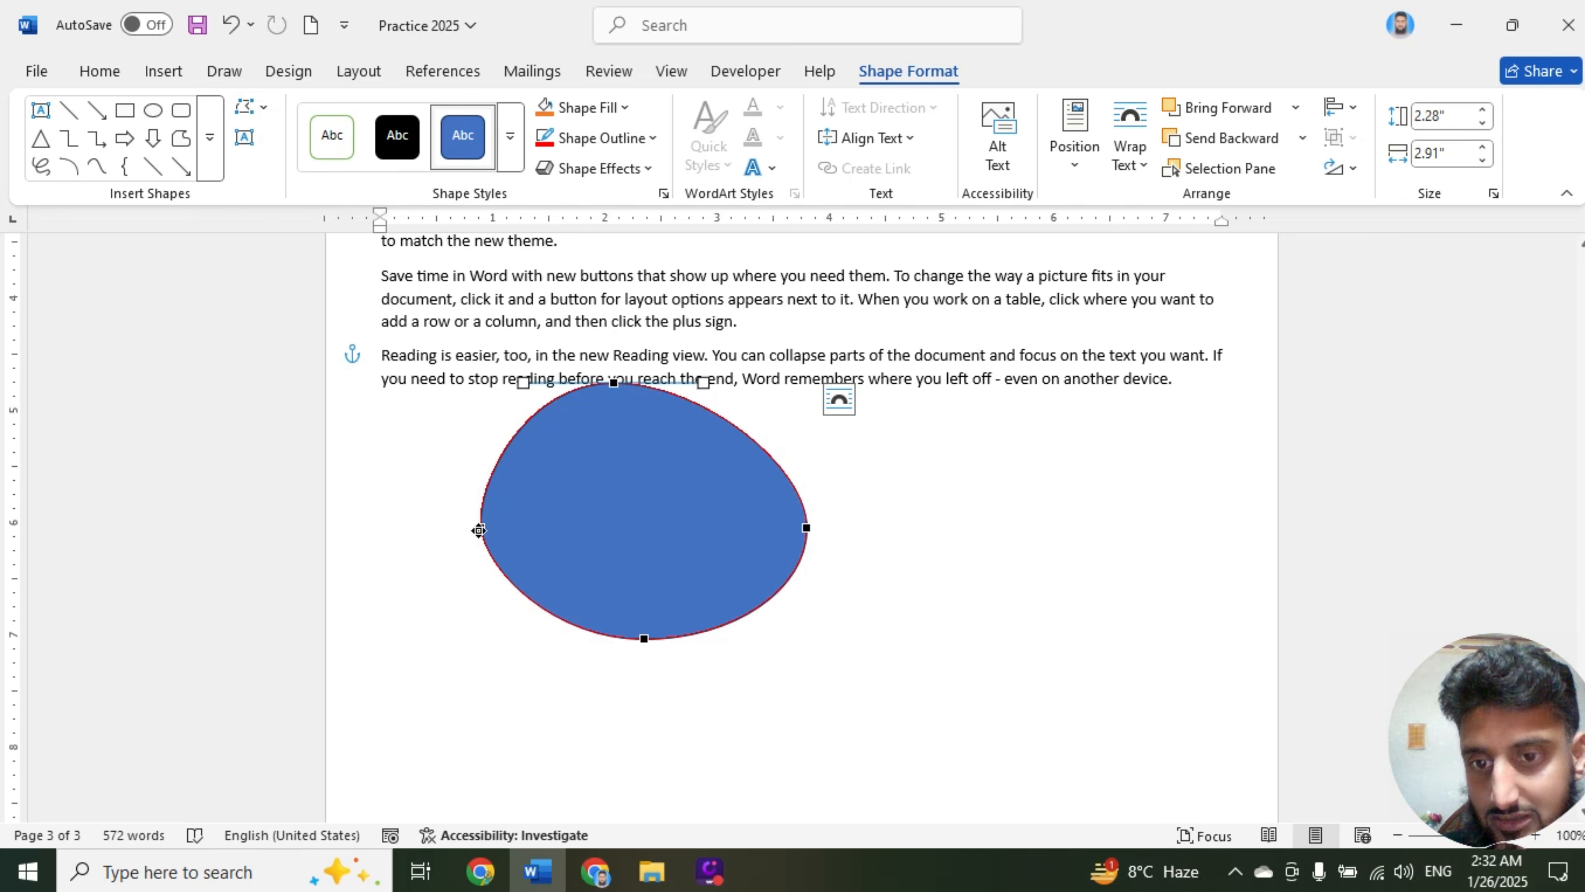
pyautogui.moveTo(479, 530); pyautogui.dragTo(462, 573)
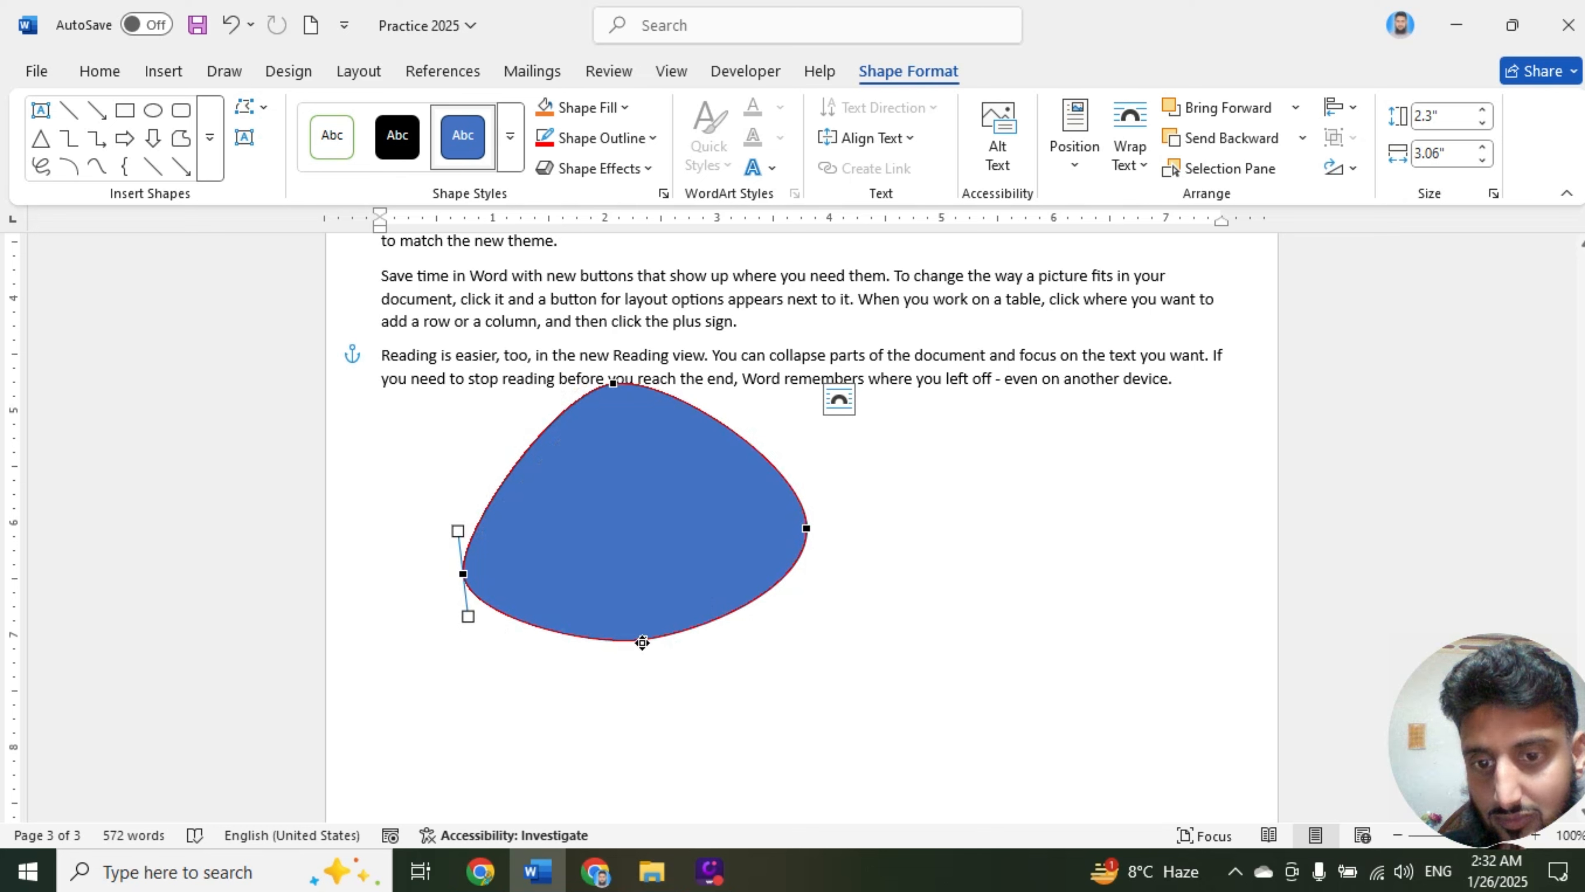
pyautogui.moveTo(642, 641); pyautogui.dragTo(718, 696)
pyautogui.moveTo(807, 527); pyautogui.dragTo(843, 492)
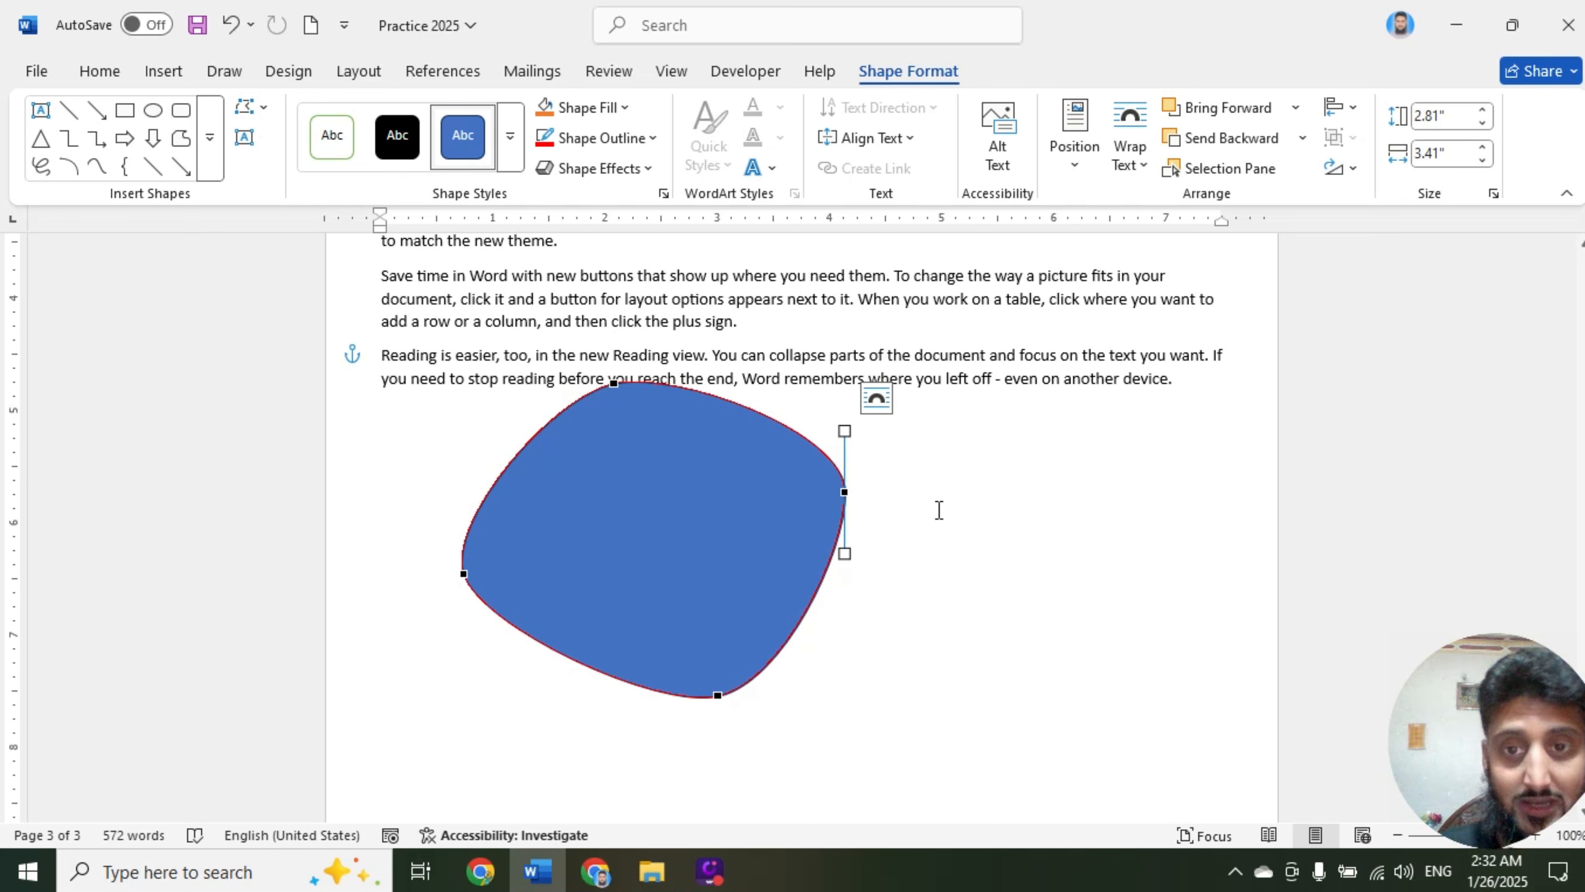
# Undo all the point edits and the shape change to restore the rectangle
pyautogui.hotkey('ctrl', 'z')
pyautogui.hotkey('ctrl', 'z')
pyautogui.hotkey('ctrl', 'z')
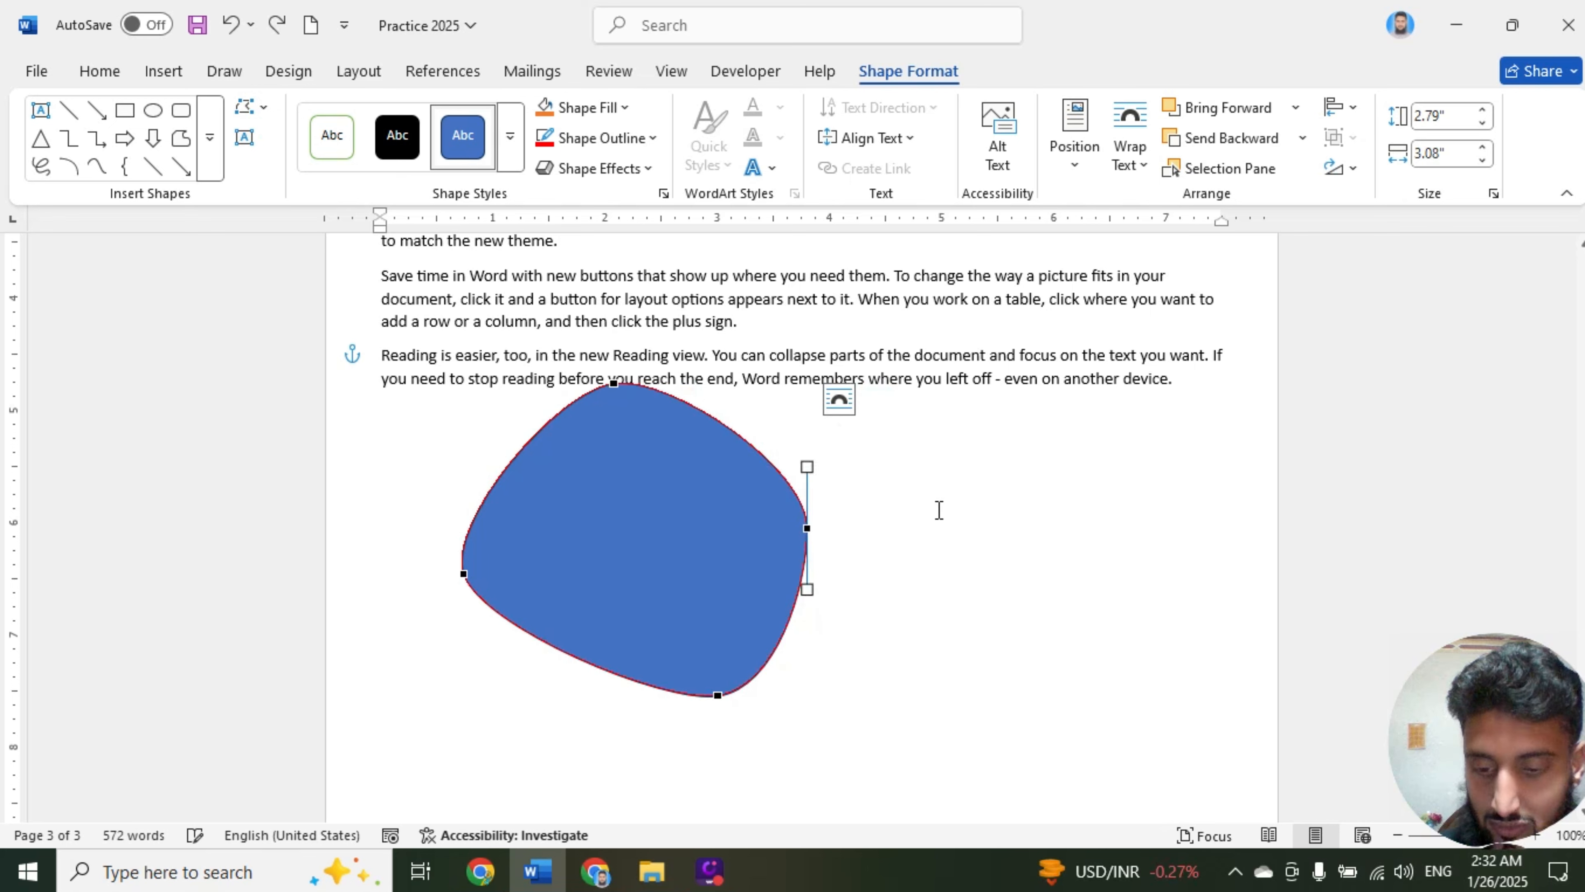
pyautogui.hotkey('ctrl', 'z')
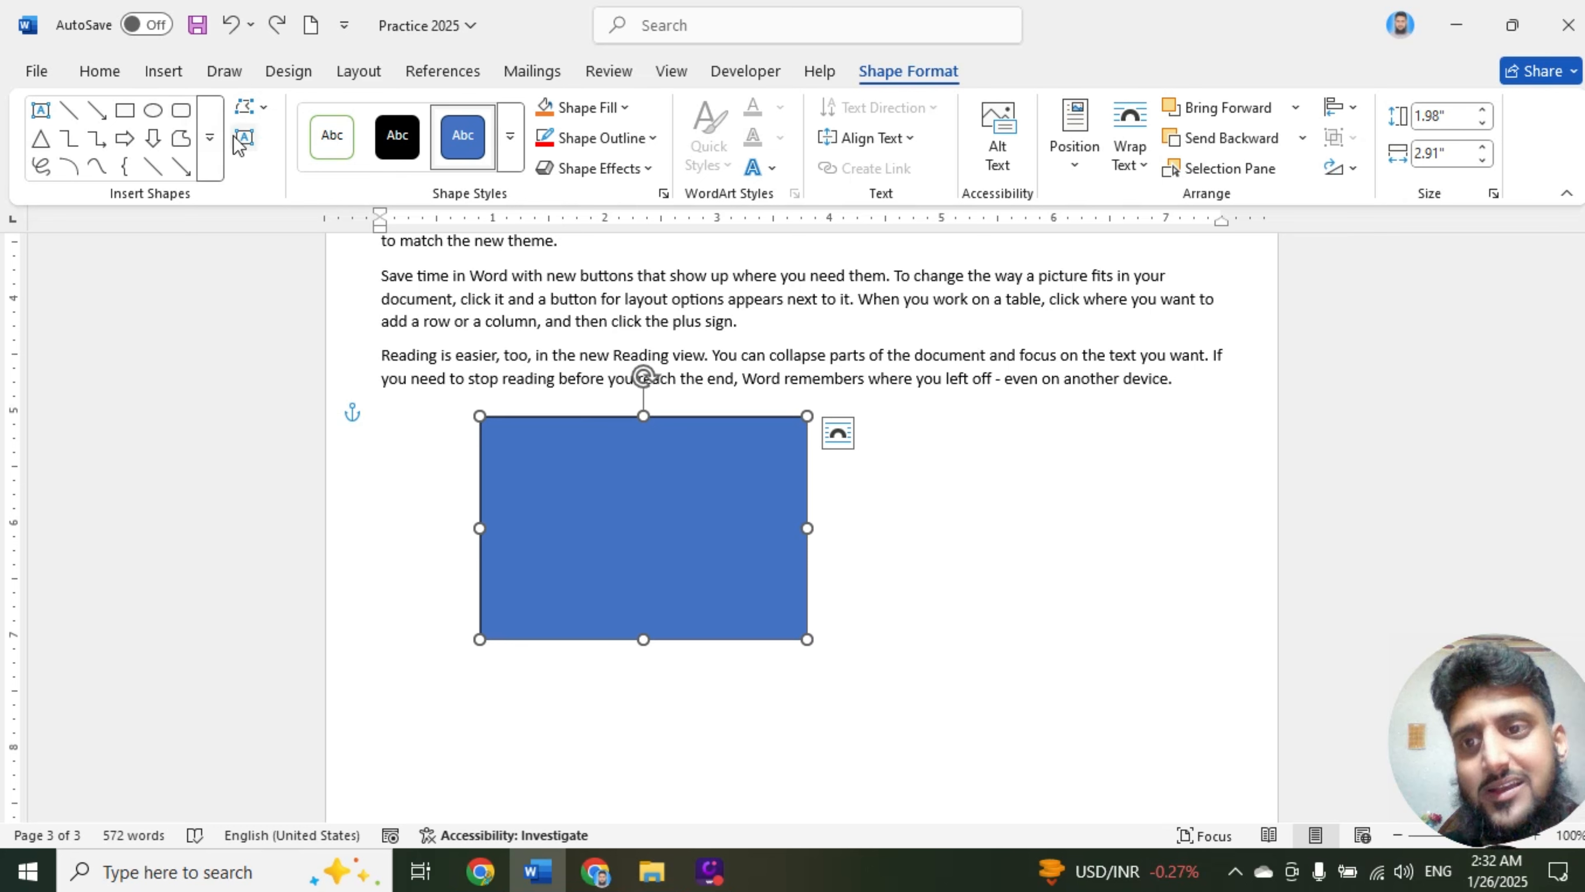
# Draw a text box about 2.57" wide by 1.79" high to the right of the rectangle and enter "gfgdfgfghfghfghfghgf"
pyautogui.click(244, 137)
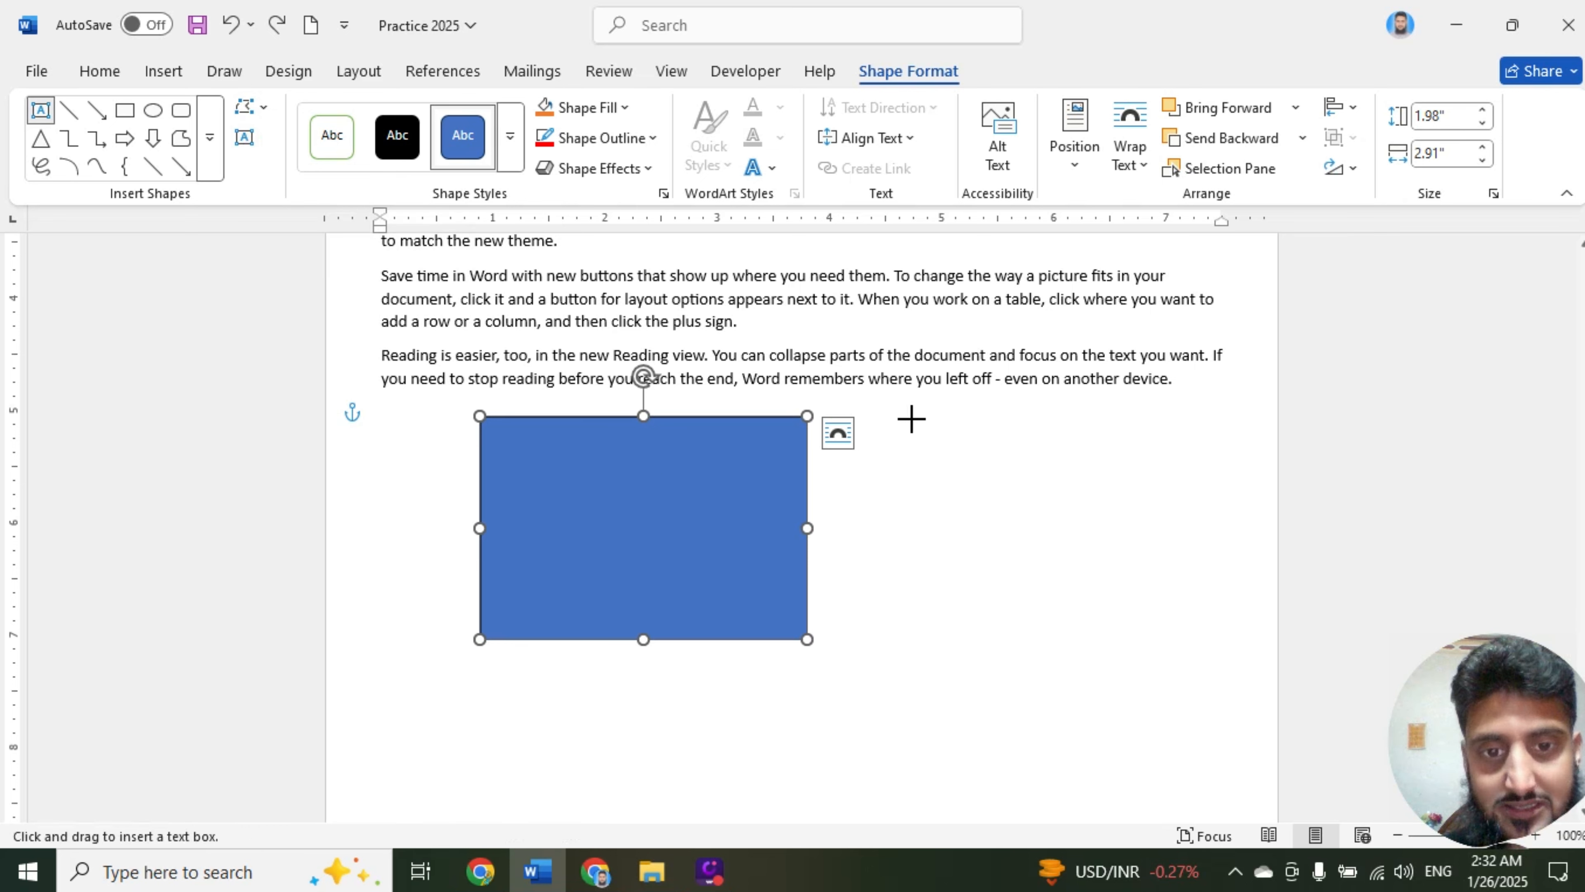
pyautogui.moveTo(911, 418); pyautogui.dragTo(1200, 618)
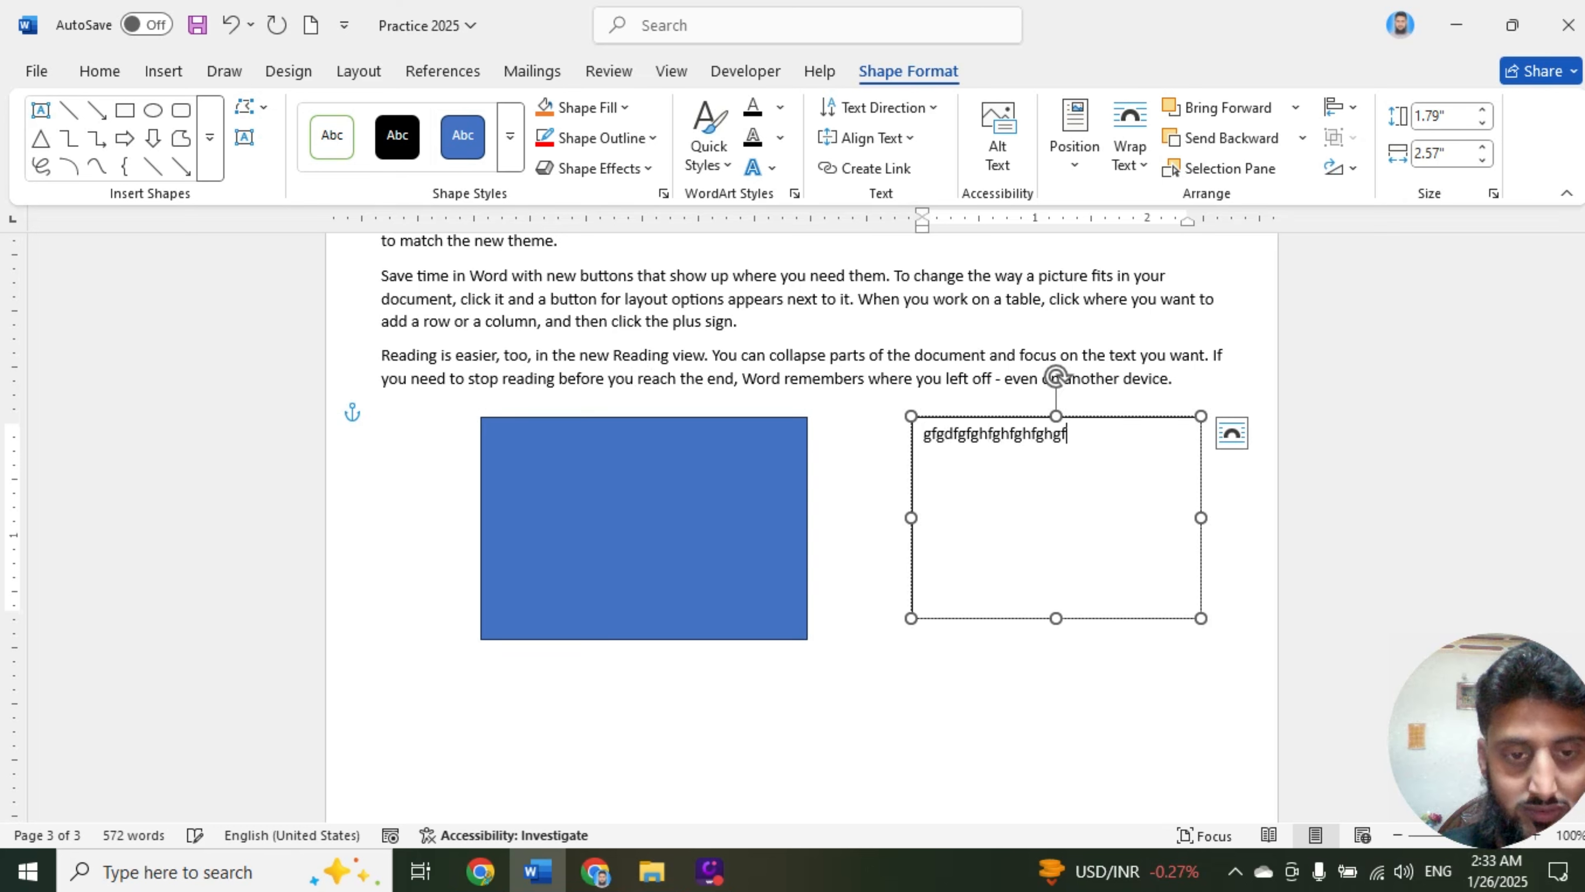
# Add the text "fgdffghfghfghfghf" inside the blue rectangle
pyautogui.click(676, 496)
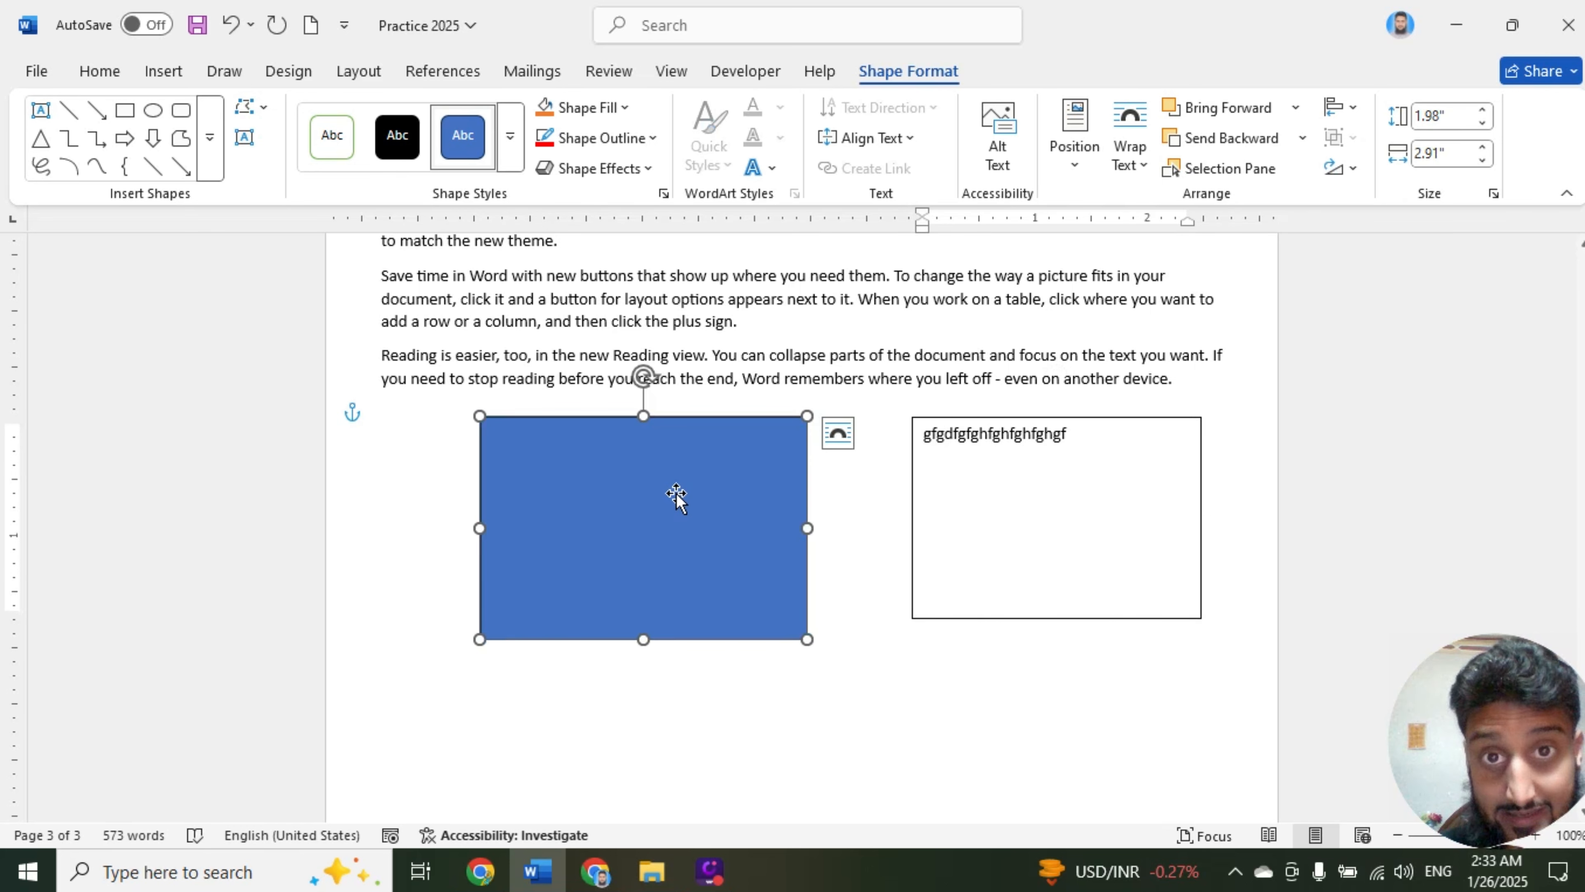
pyautogui.rightClick(676, 497)
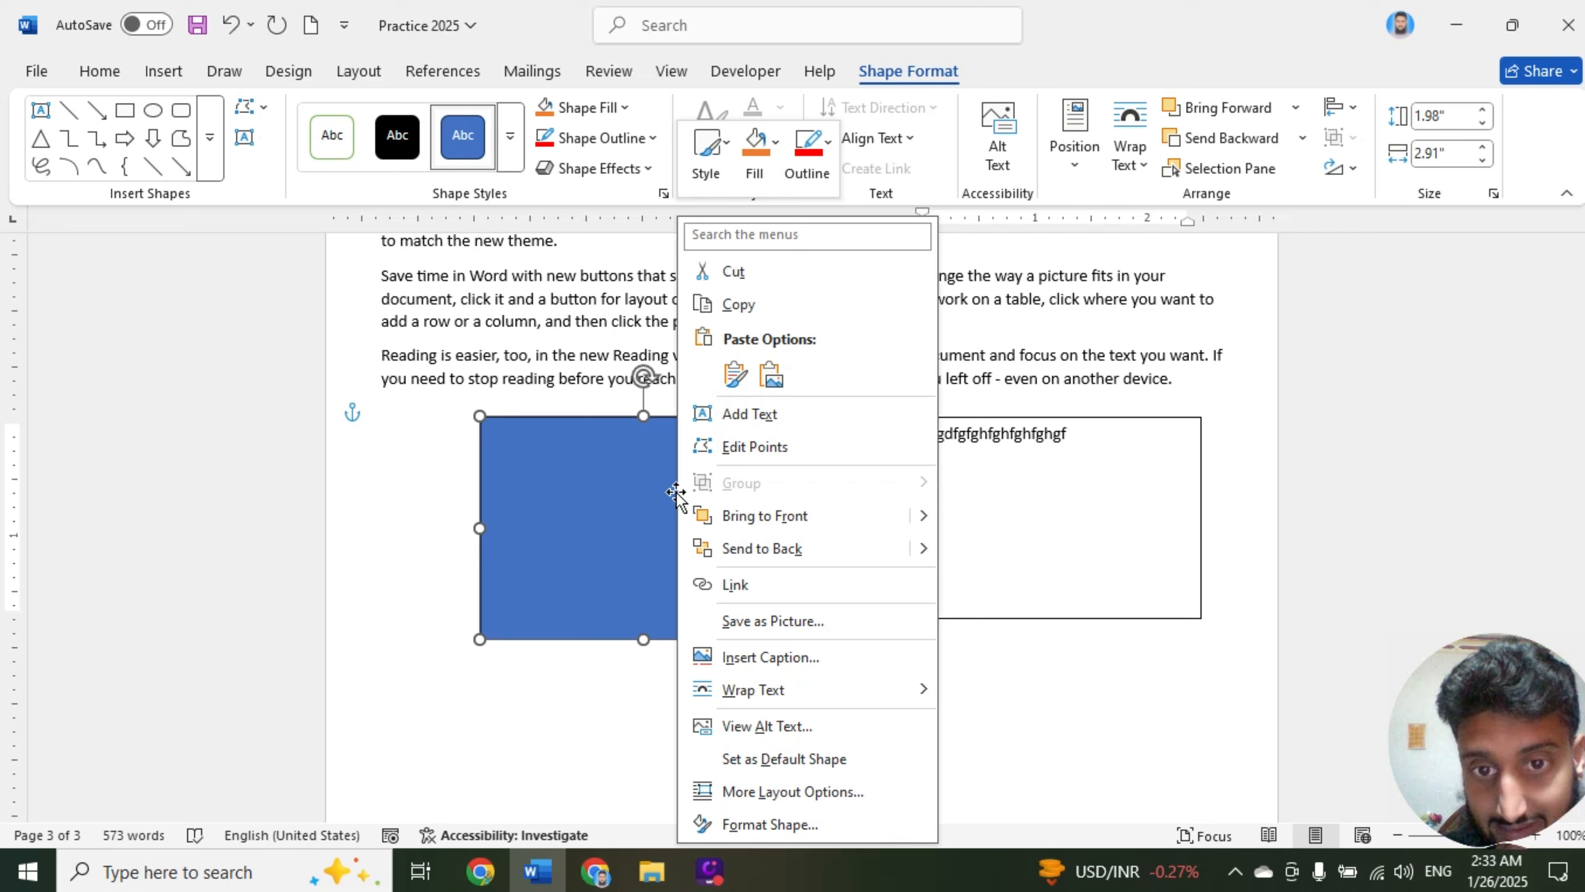
pyautogui.click(736, 414)
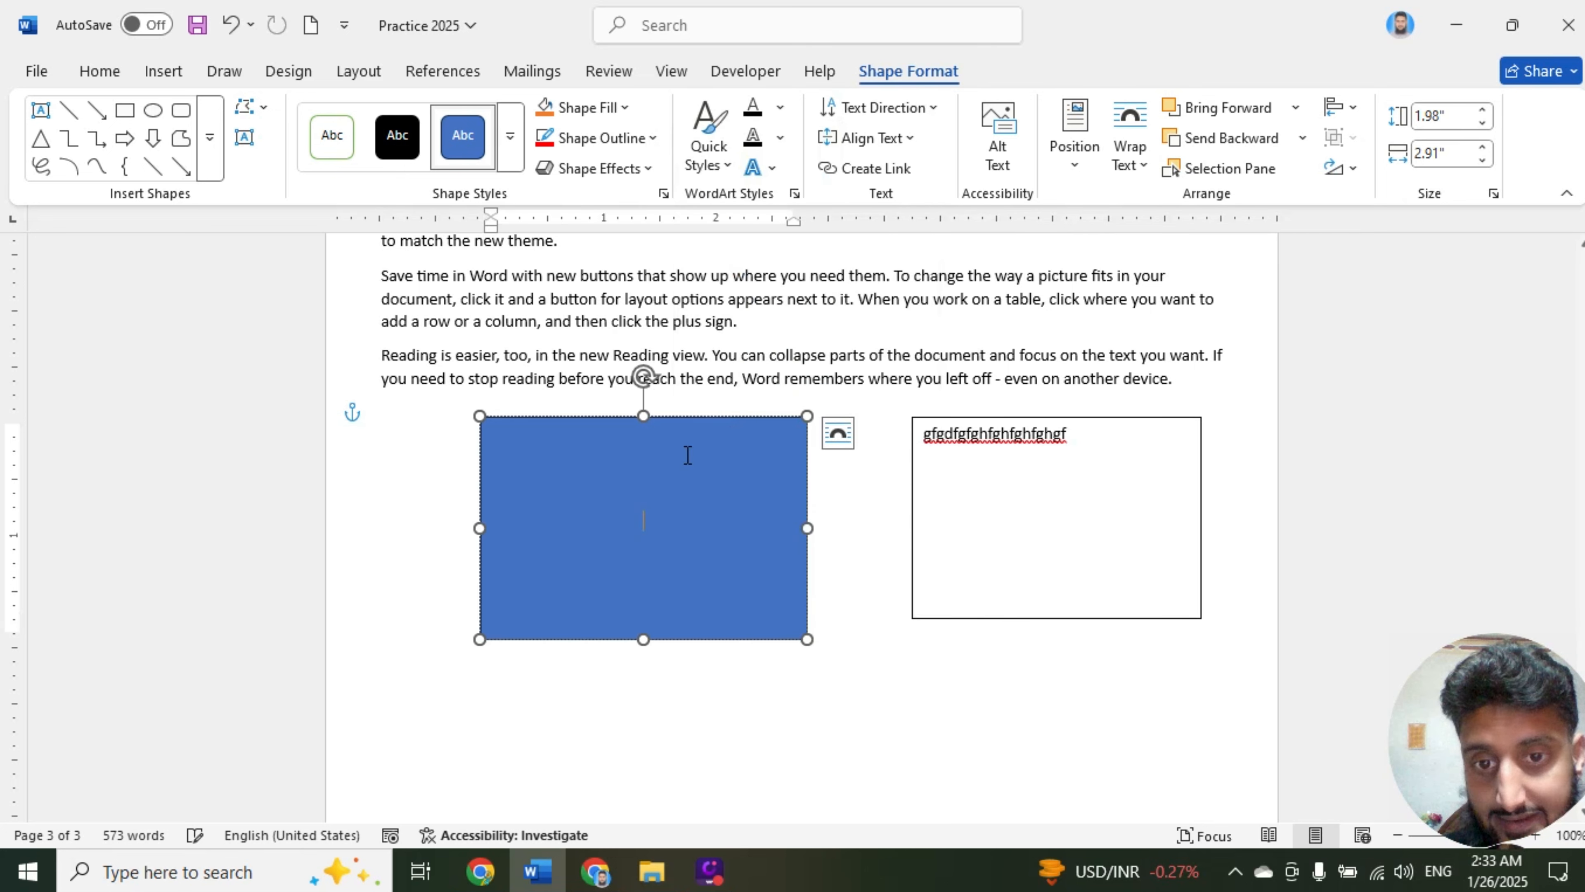
pyautogui.write('fgdffghfghfghfghf')
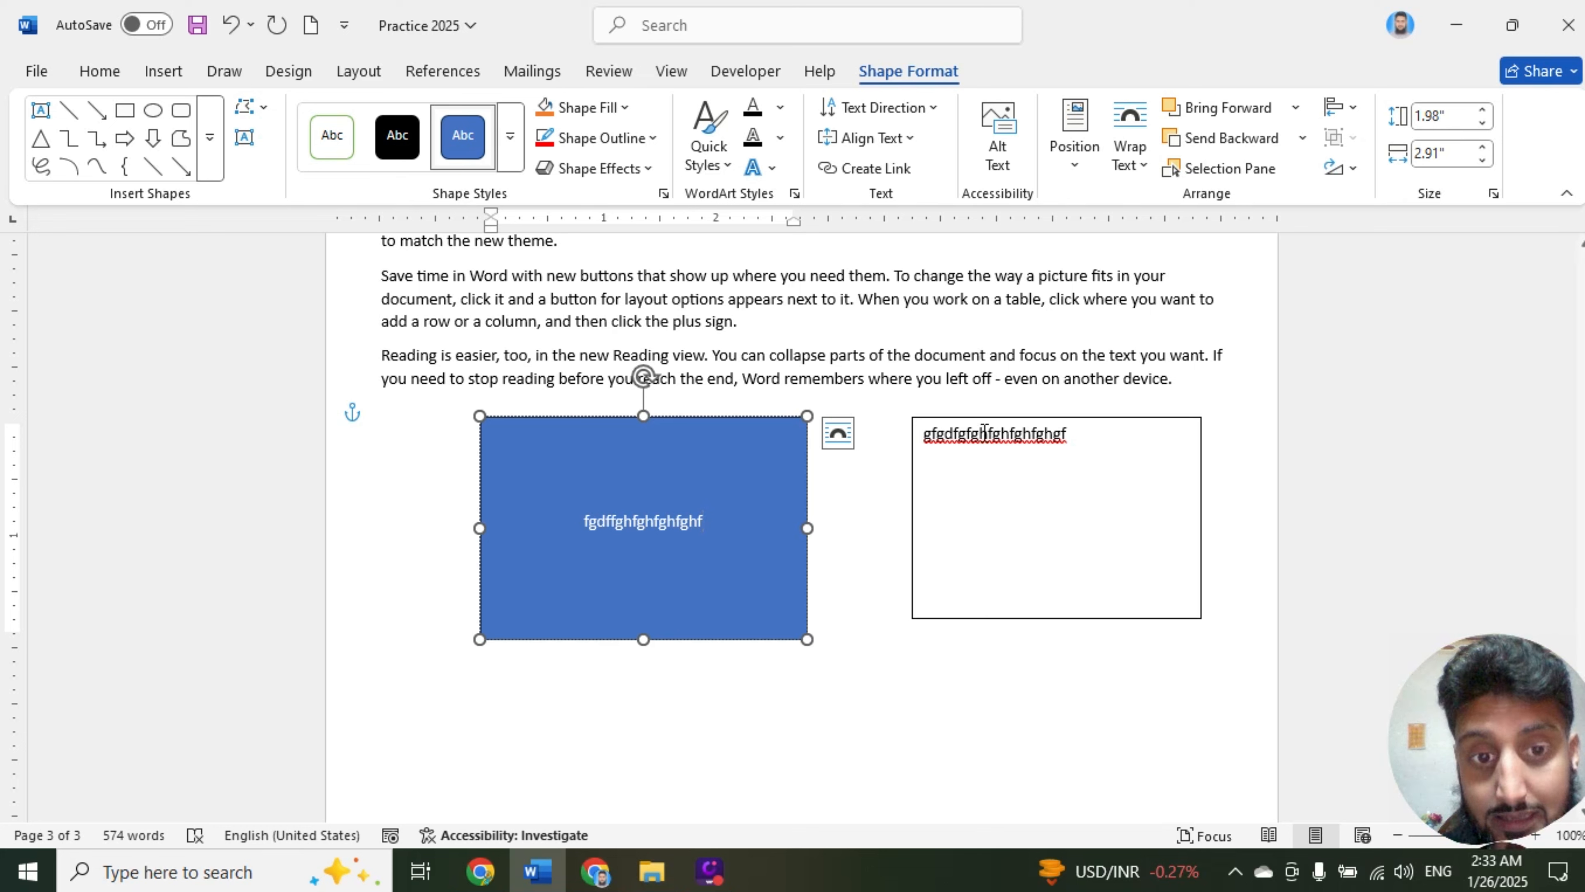
# Delete the text box beside the blue rectangle
pyautogui.click(985, 420)
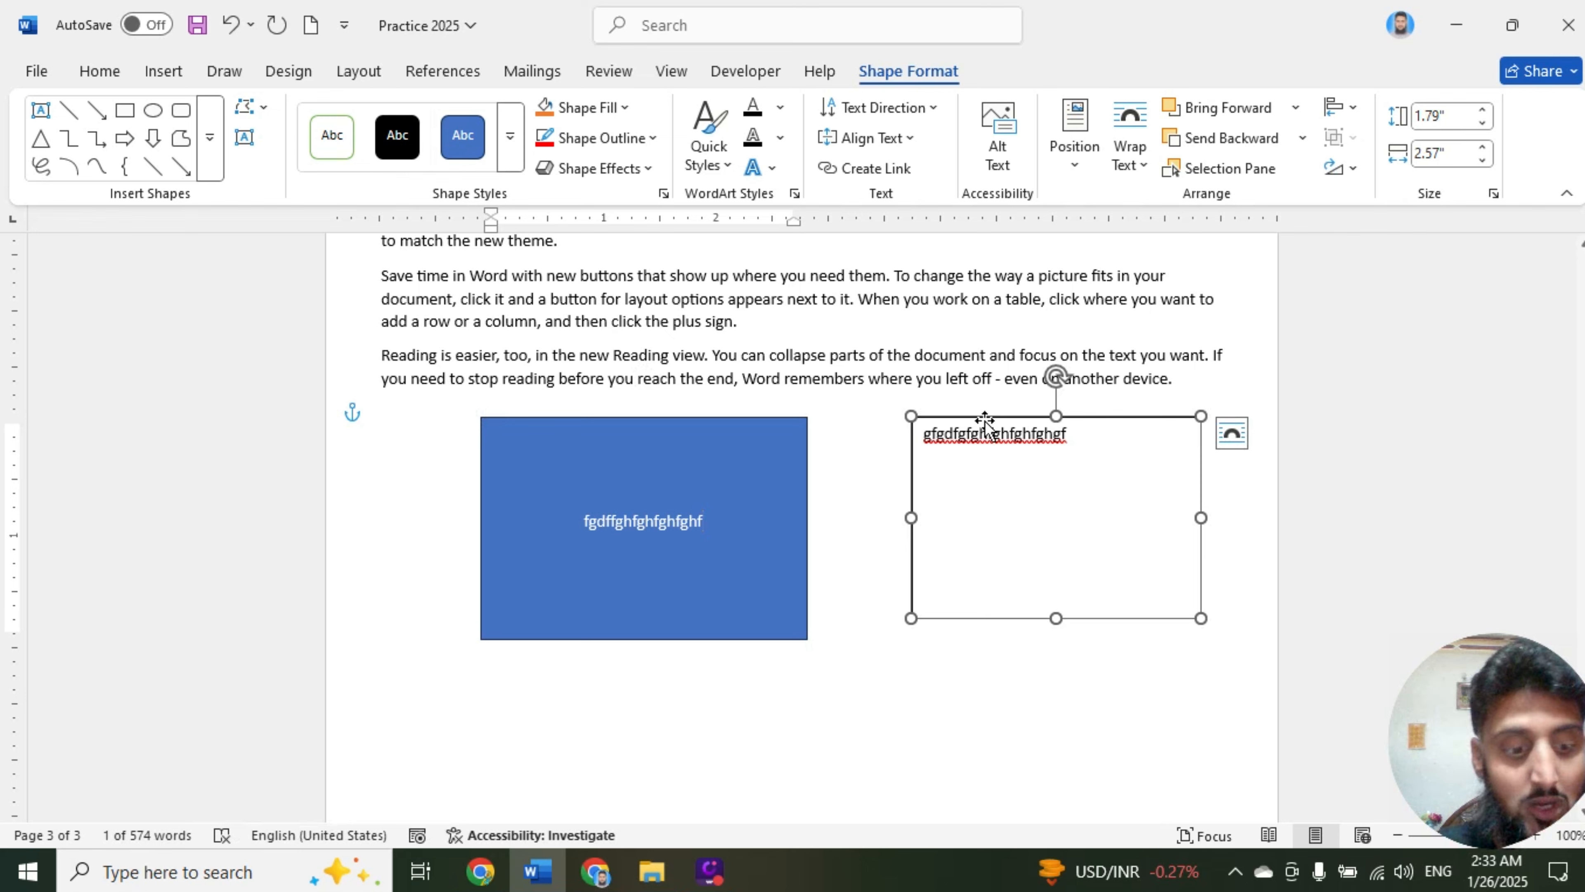
pyautogui.press('Delete')
# Move the rectangle horizontally to the right and apply the black shape style from the last row of Theme Styles
pyautogui.click(750, 457)
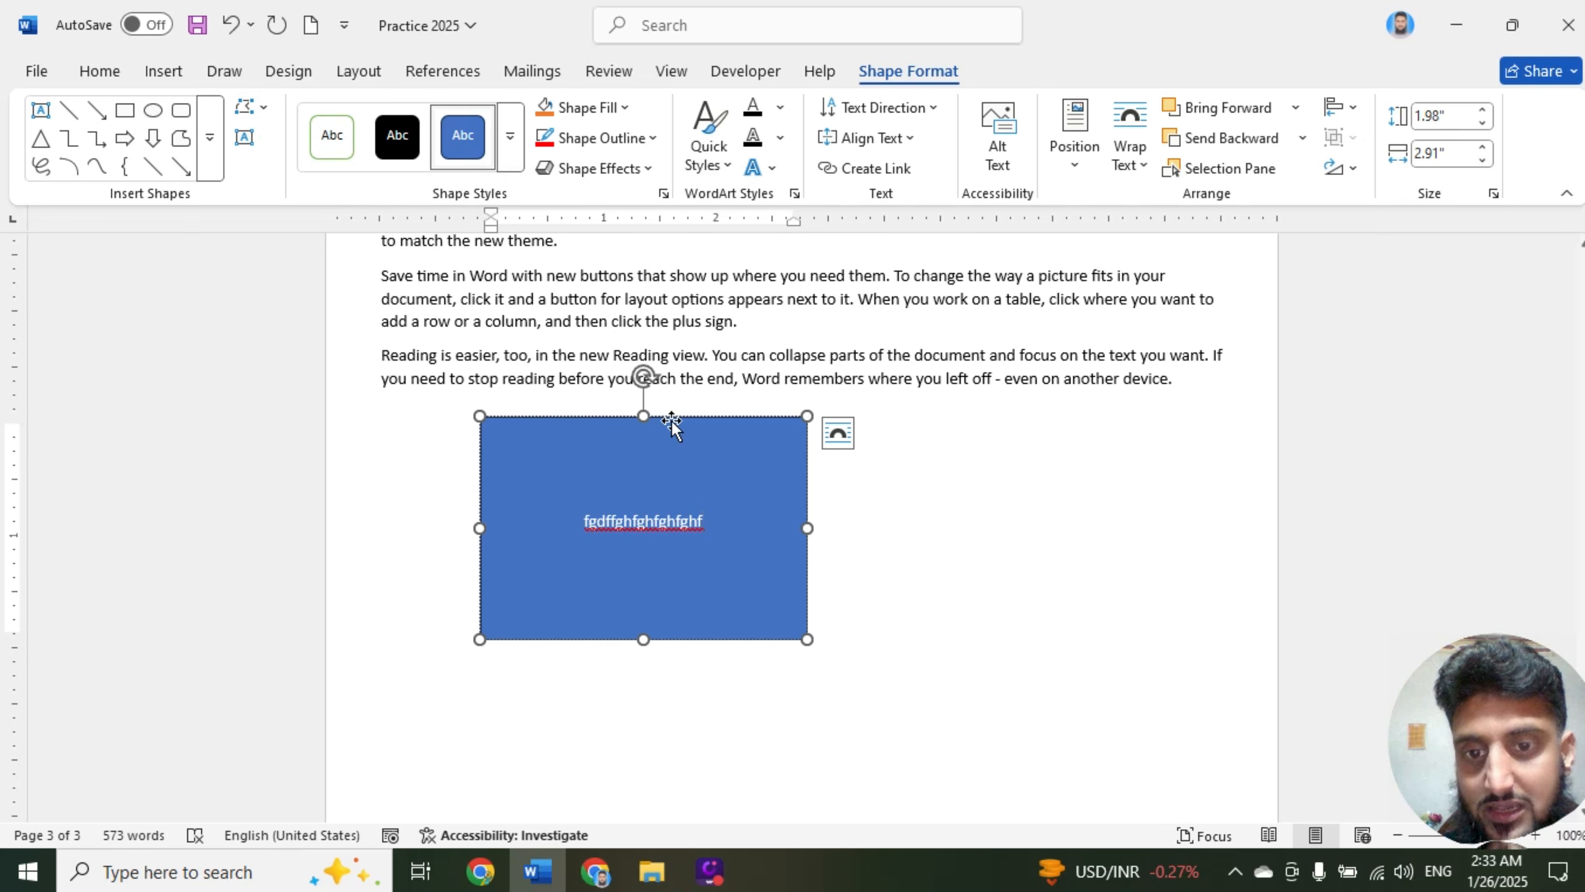
pyautogui.moveTo(672, 426); pyautogui.dragTo(937, 426)
pyautogui.click(515, 156)
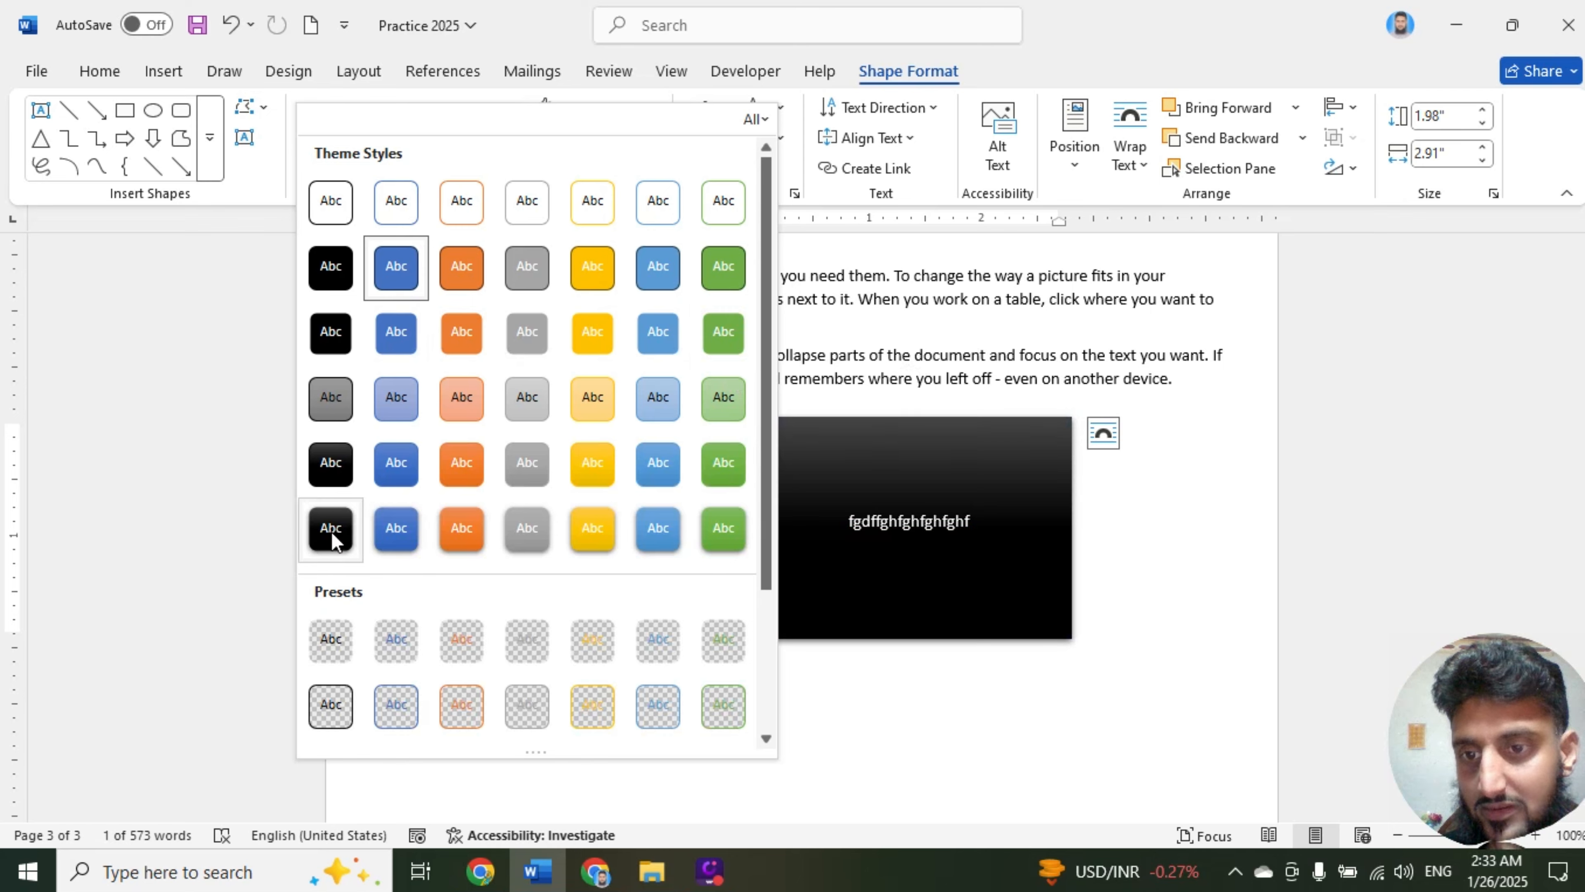
pyautogui.click(333, 537)
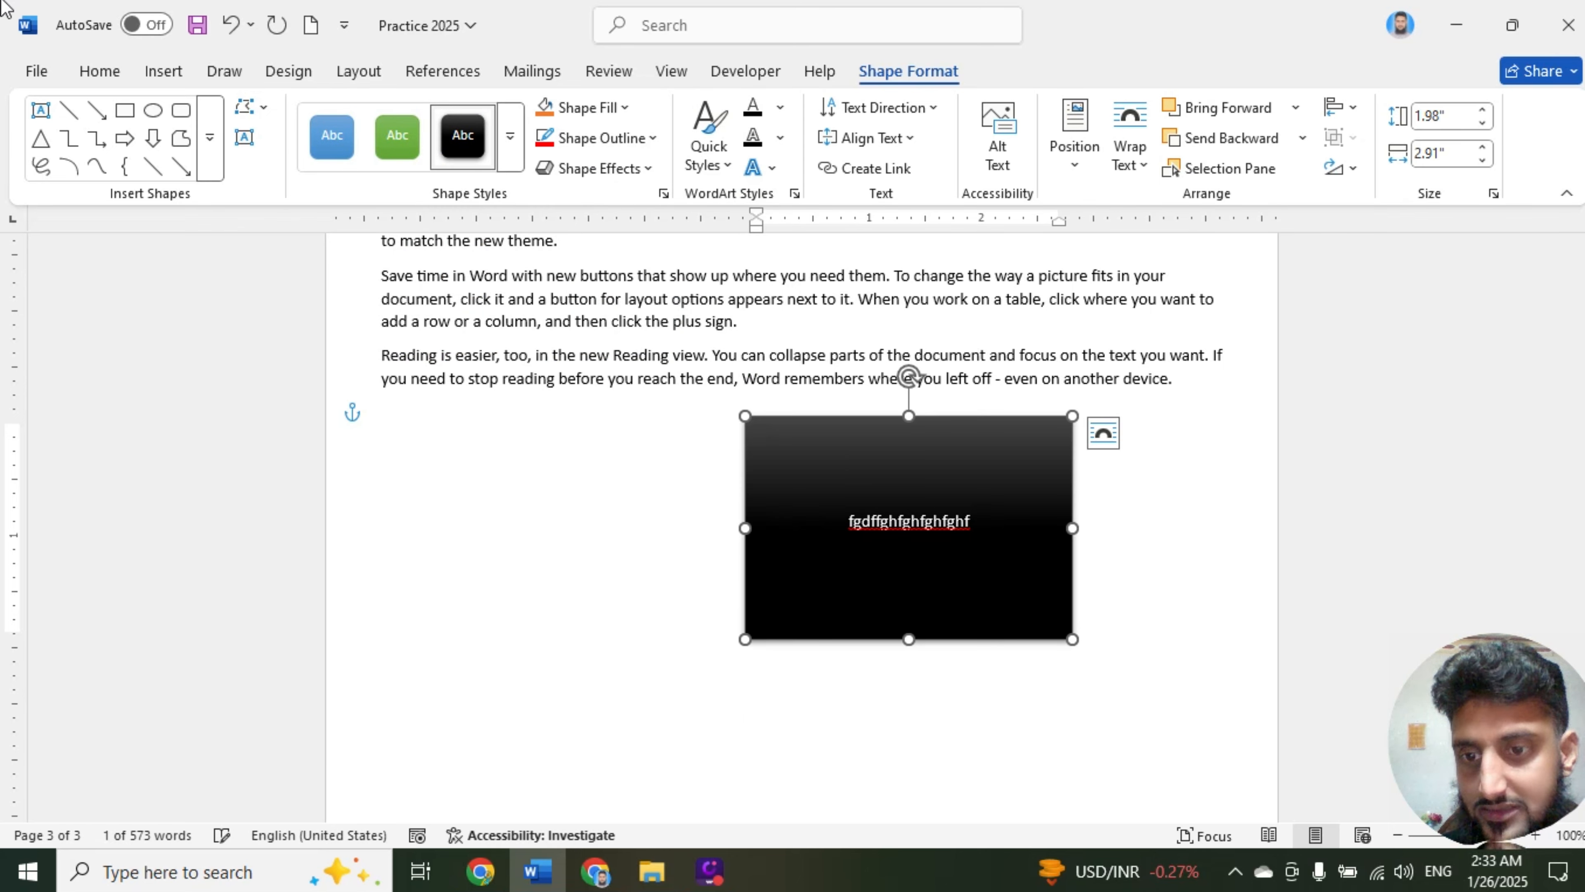
# Fill the rectangle with the dark gradient variation that radiates from the center
pyautogui.click(606, 109)
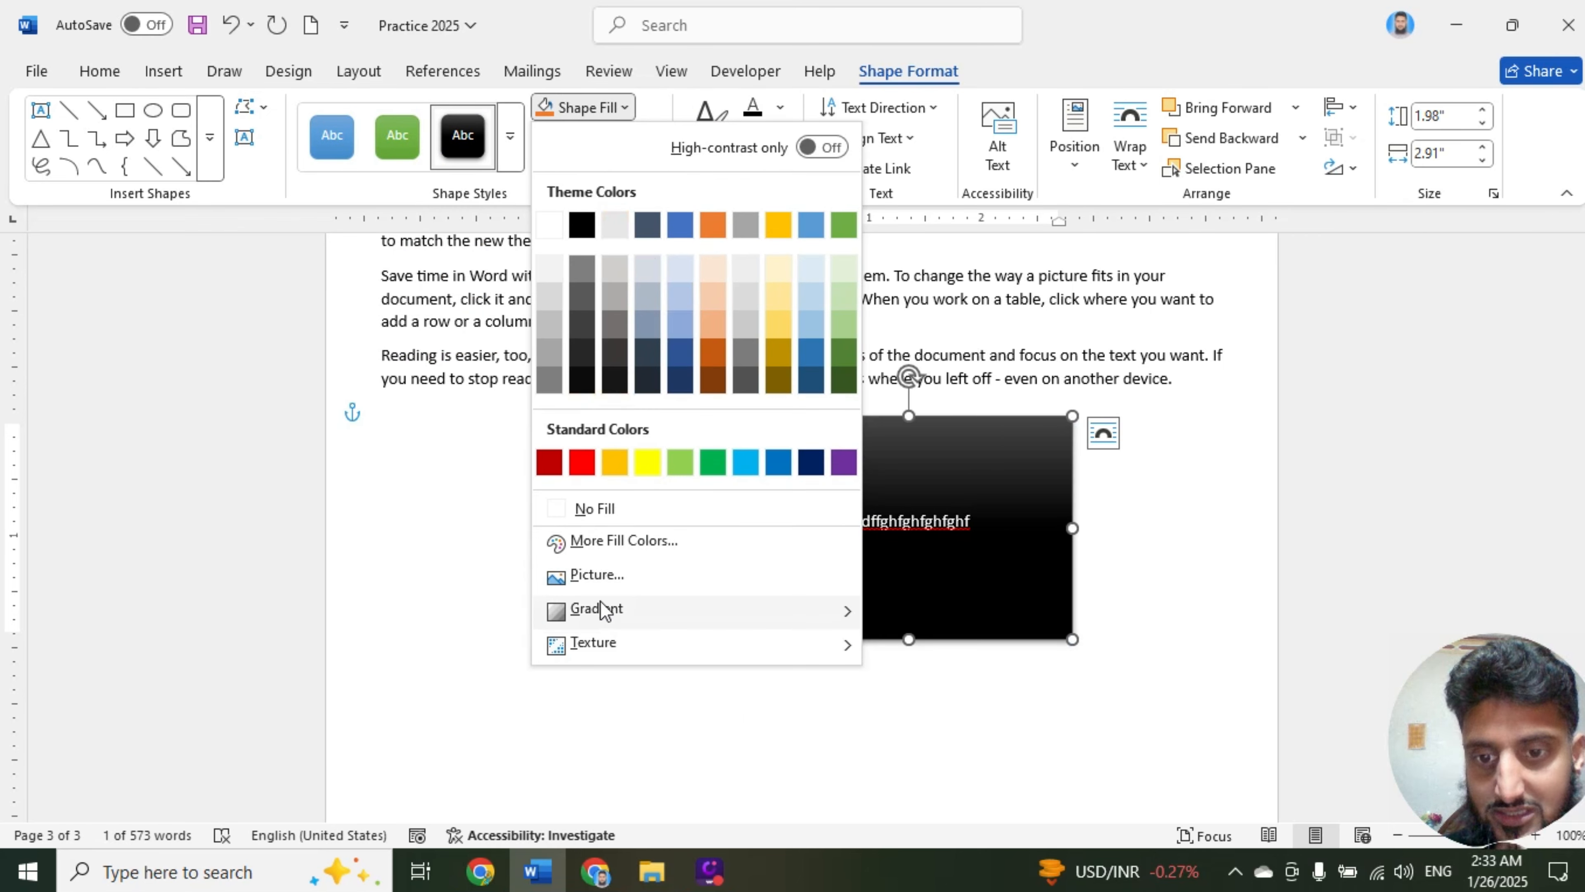
pyautogui.moveTo(603, 609)
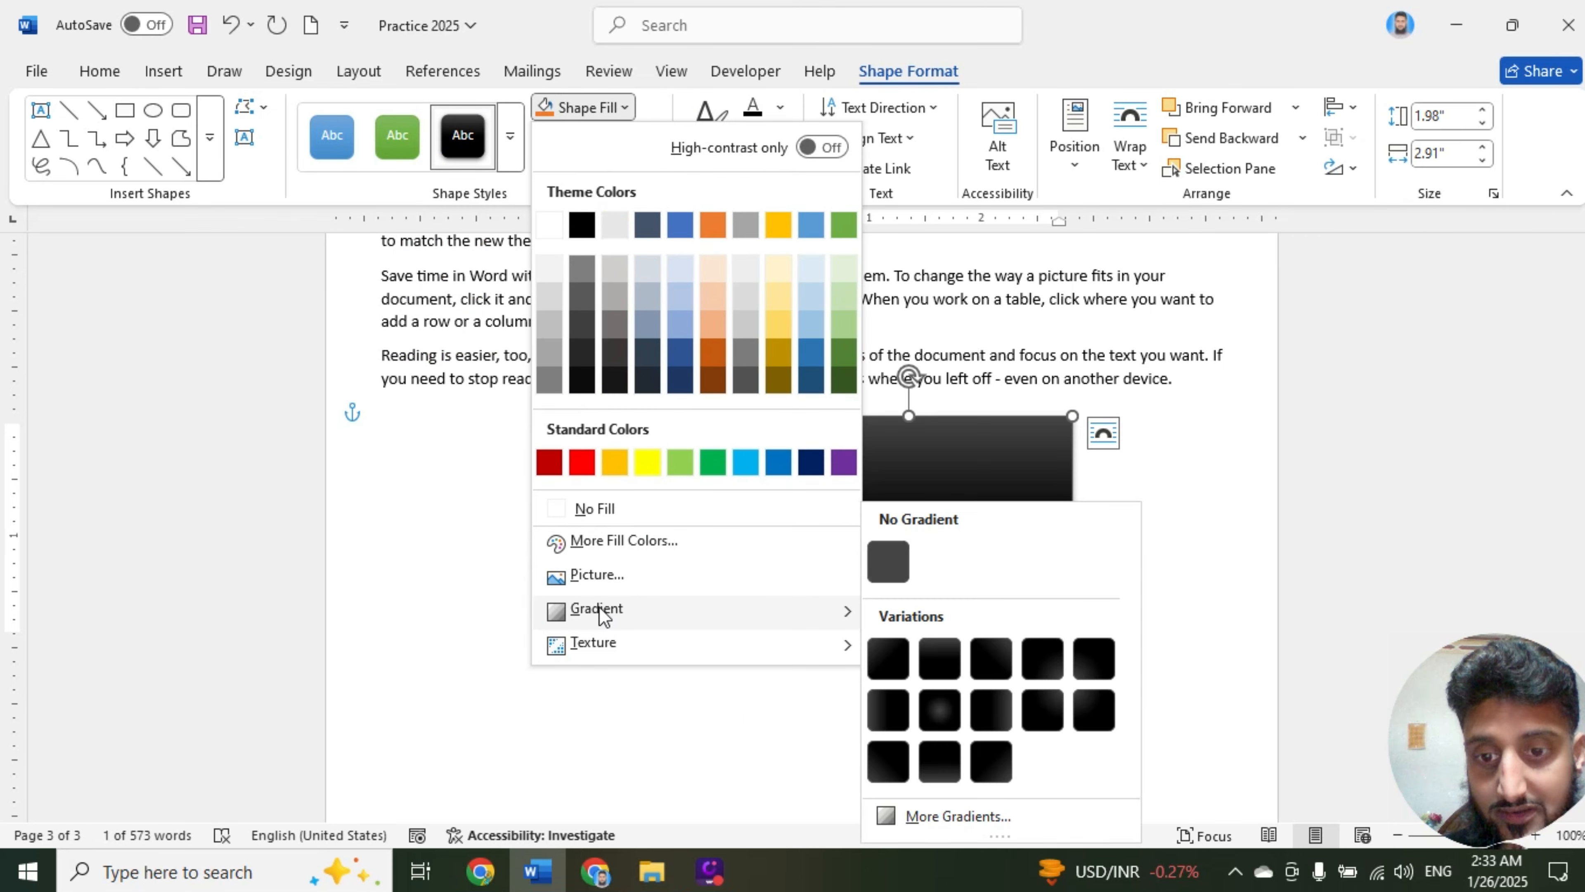
pyautogui.click(953, 706)
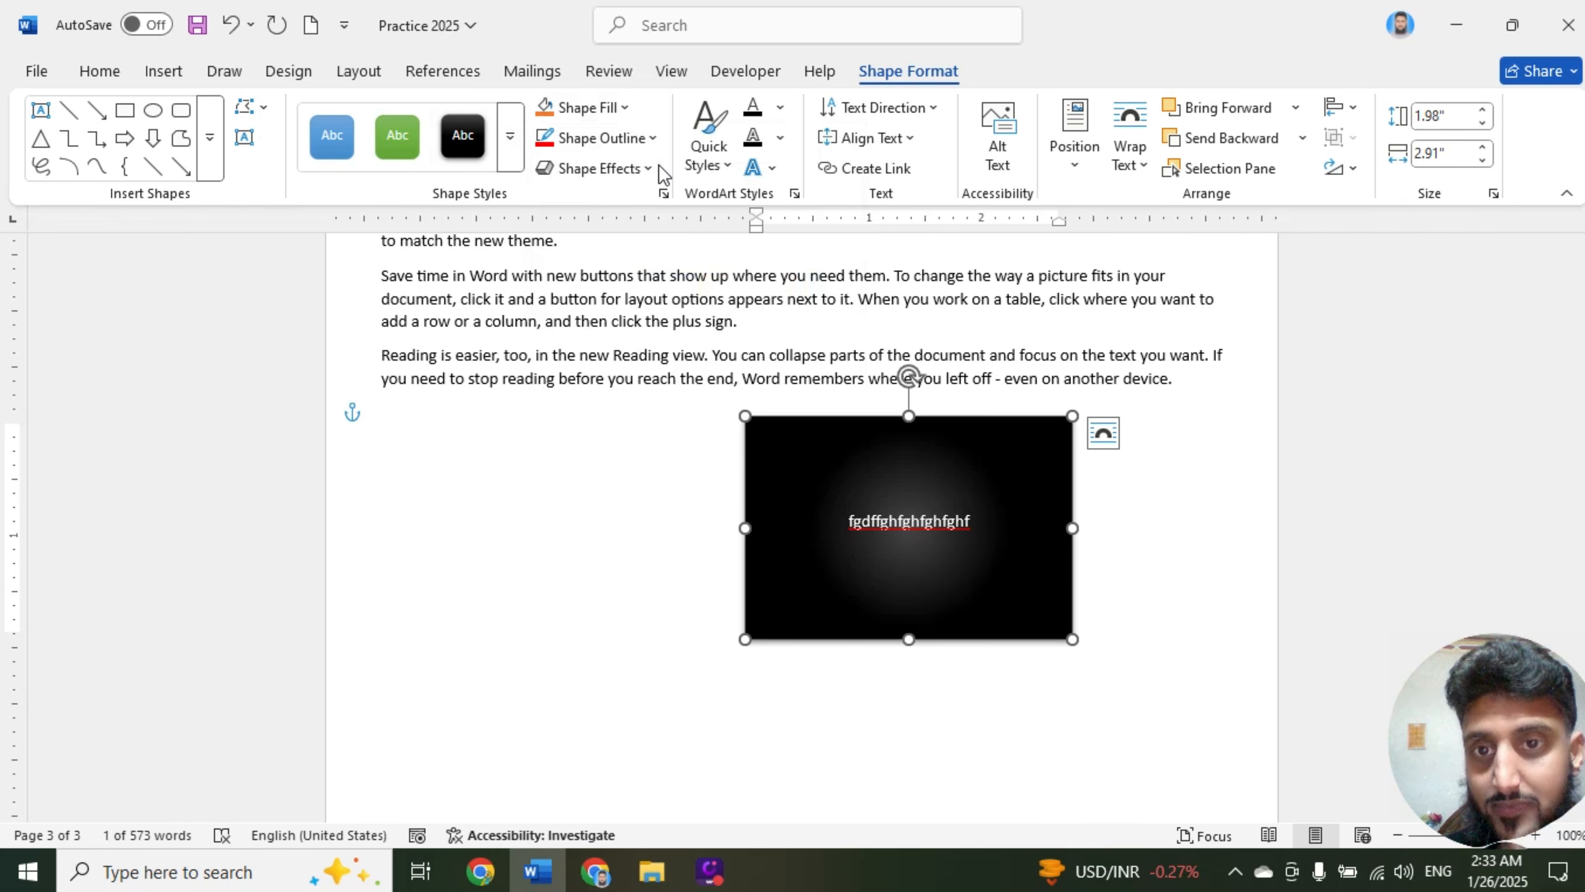
# Give the black rectangle a red outline and increase the outline's weight
pyautogui.click(599, 137)
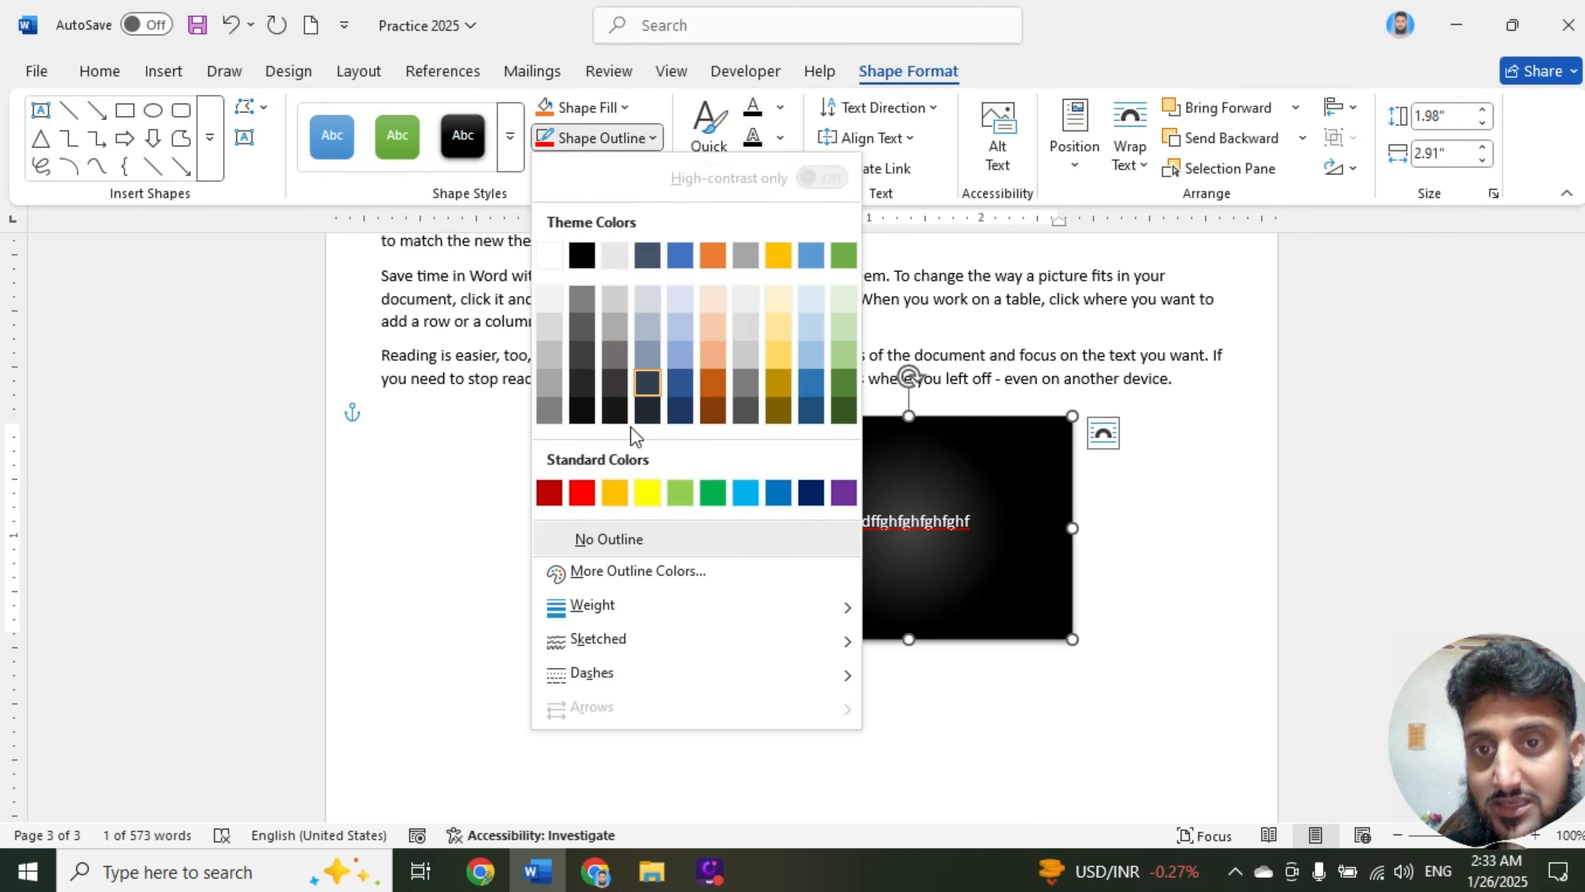
pyautogui.click(583, 493)
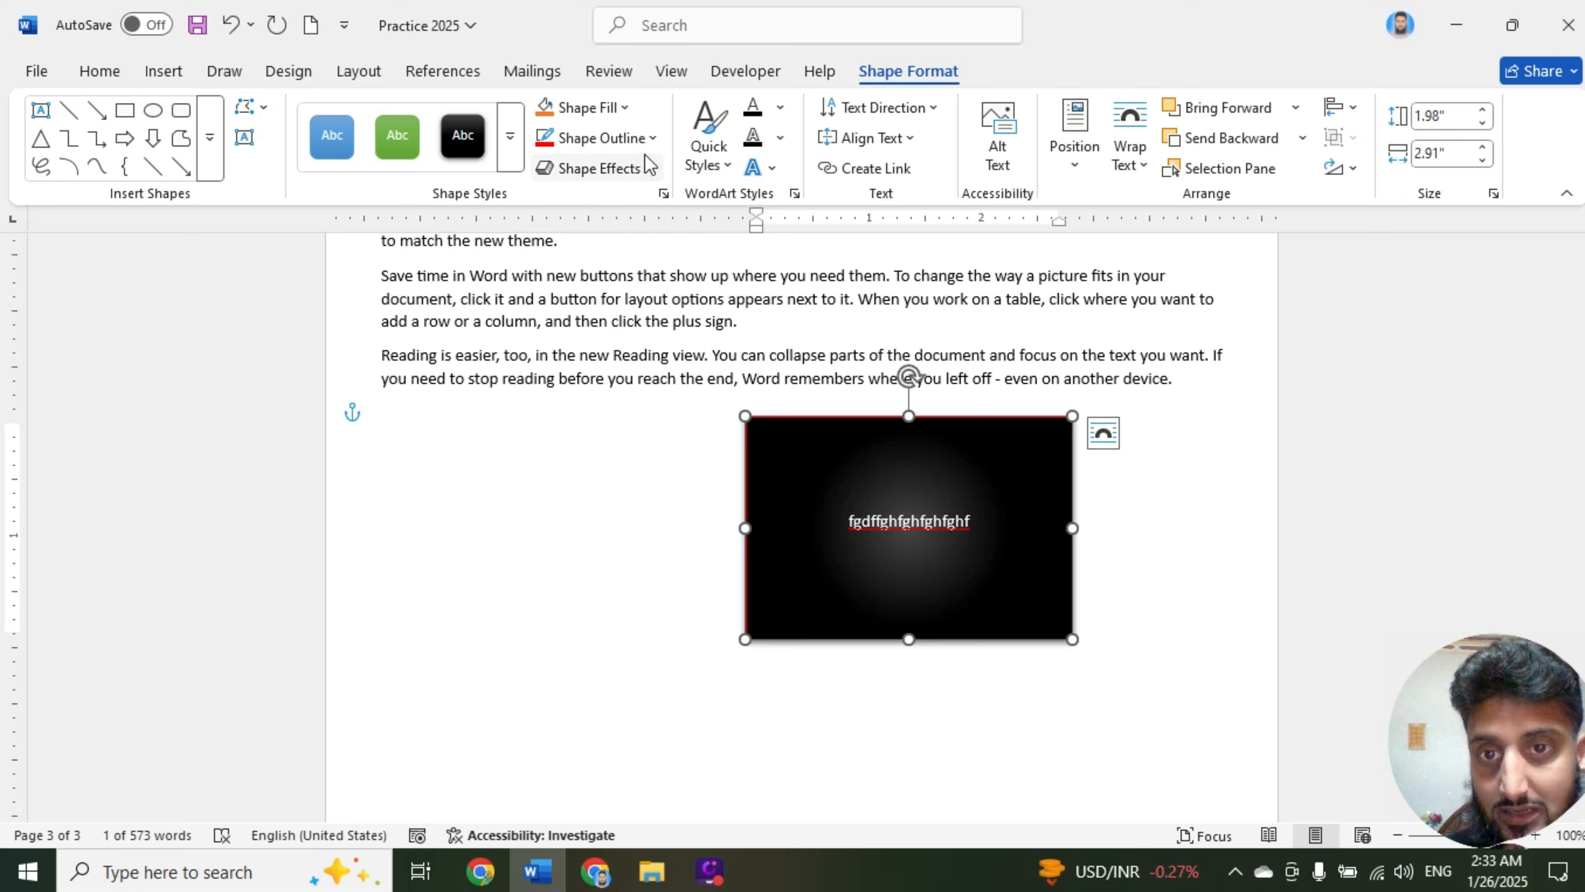
pyautogui.click(652, 138)
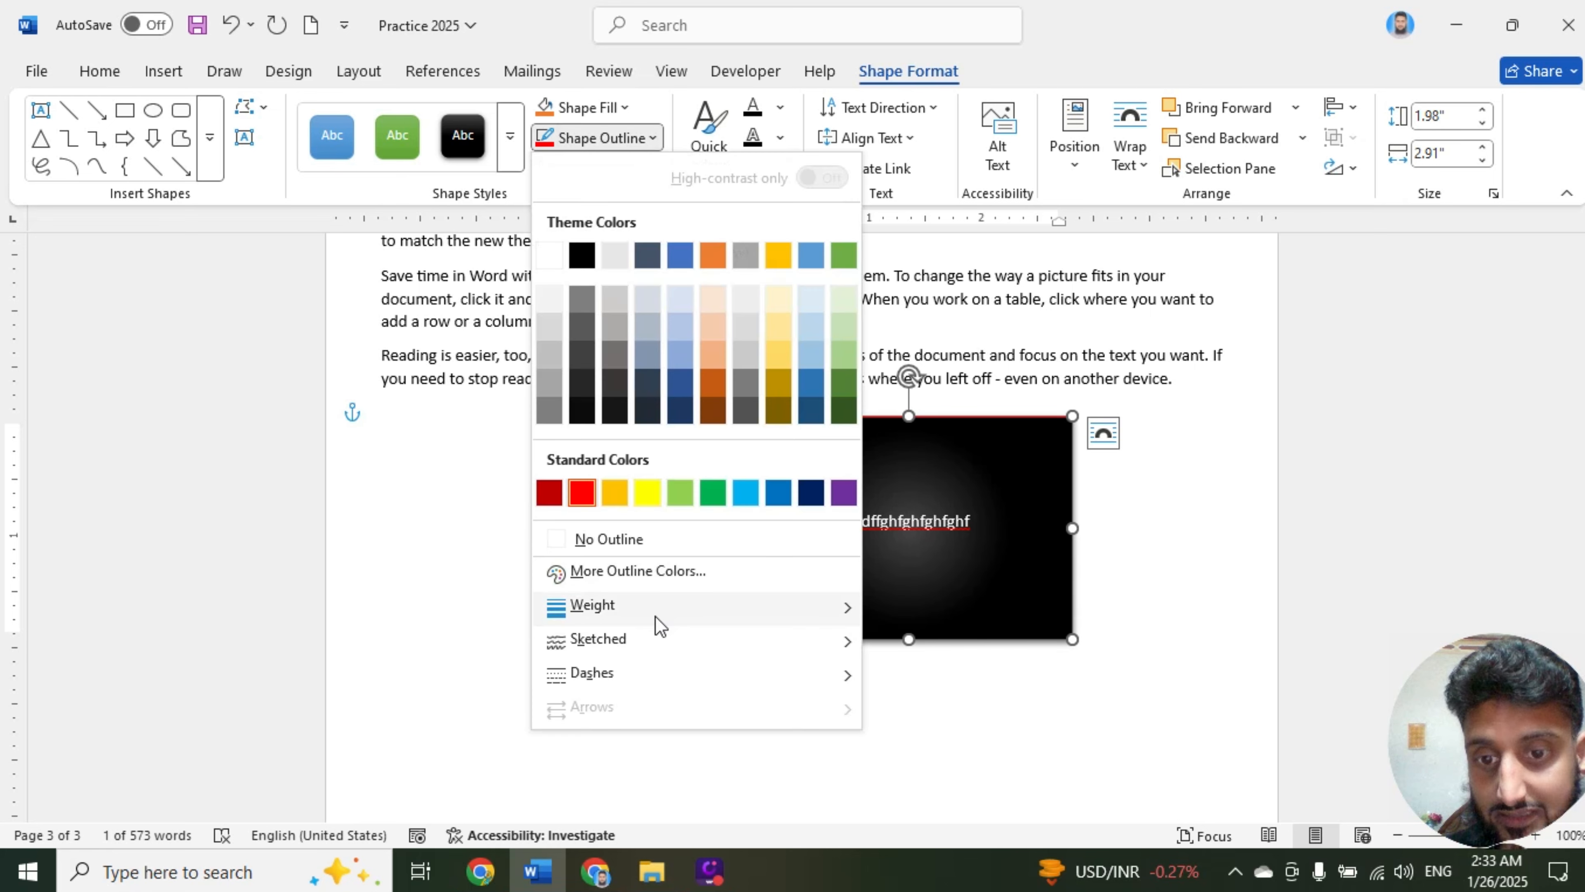
pyautogui.moveTo(626, 615)
pyautogui.click(965, 690)
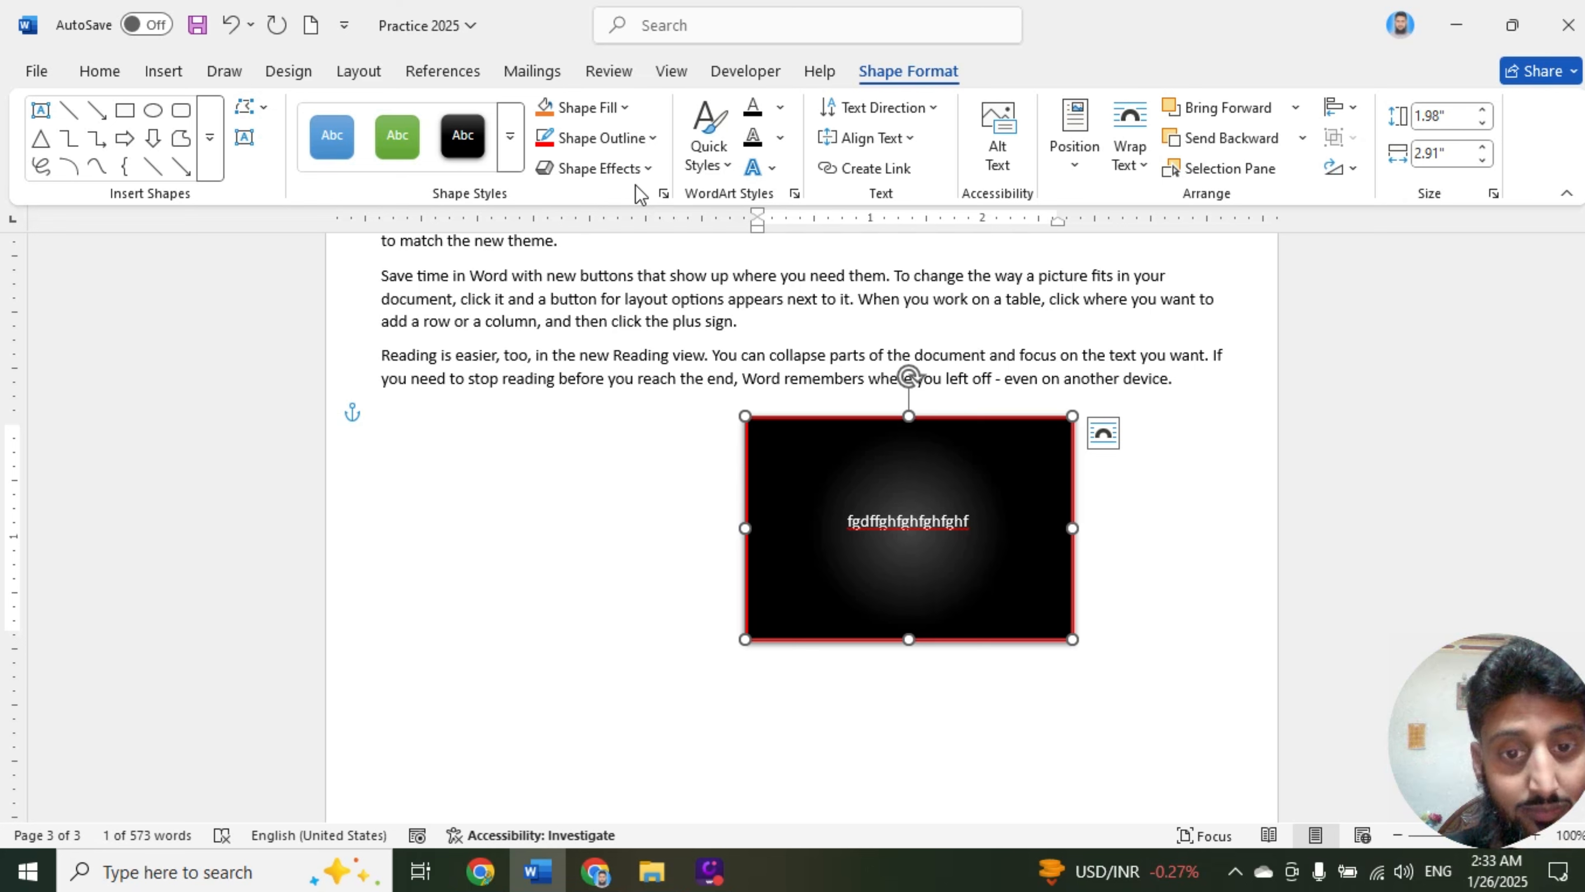
# Move the rectangle toward the page's right edge and preview the Shadow, Reflection and Glow shape effects on it
pyautogui.click(638, 174)
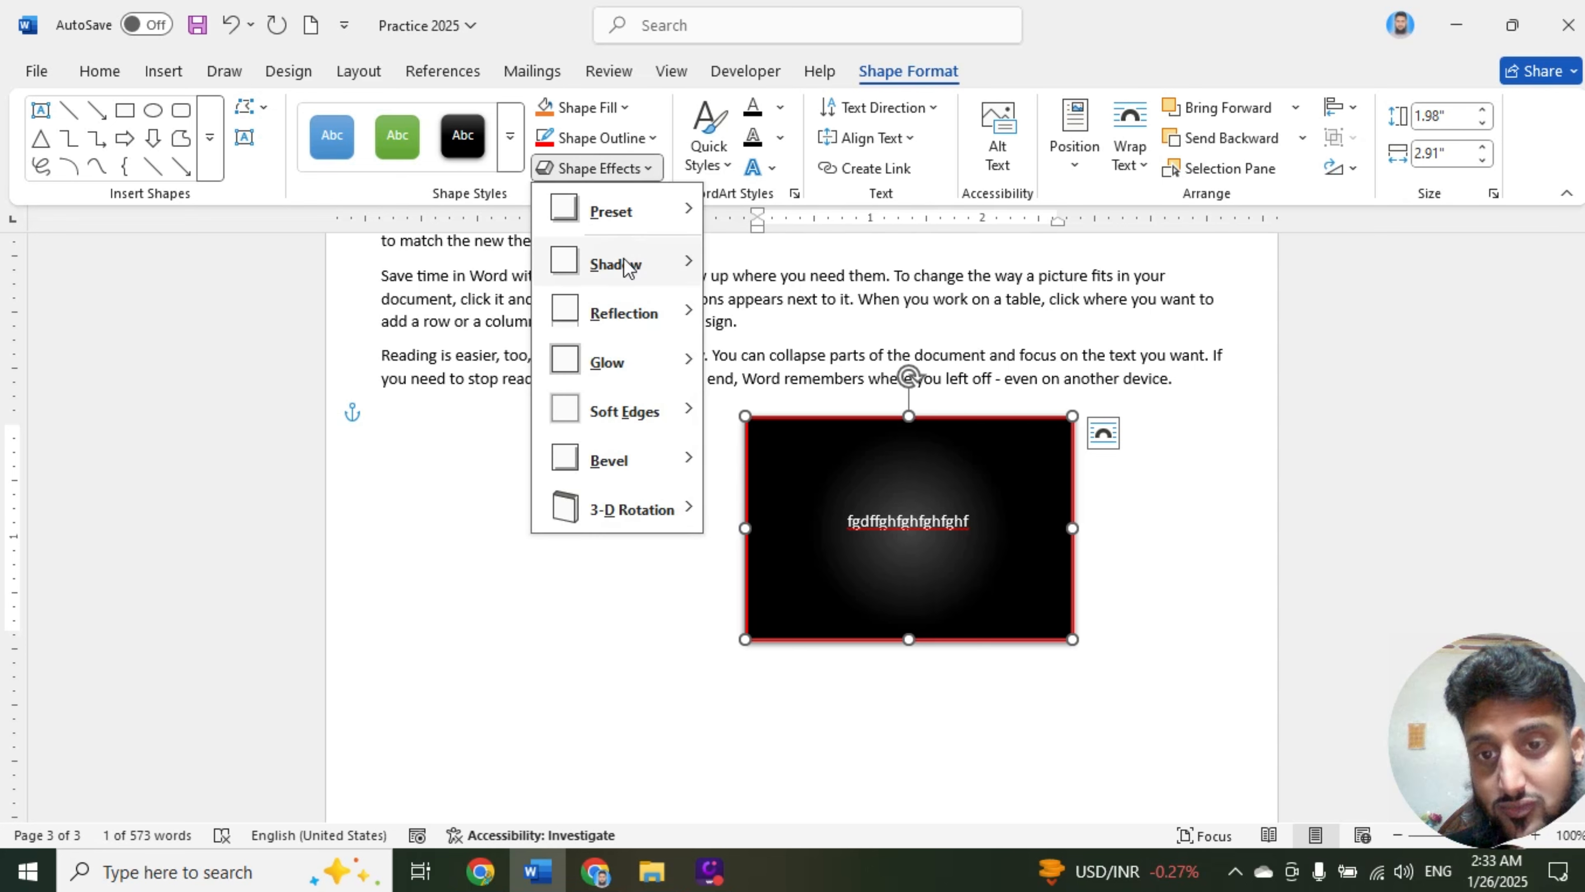
pyautogui.click(1016, 470)
pyautogui.moveTo(1053, 416); pyautogui.dragTo(1255, 368)
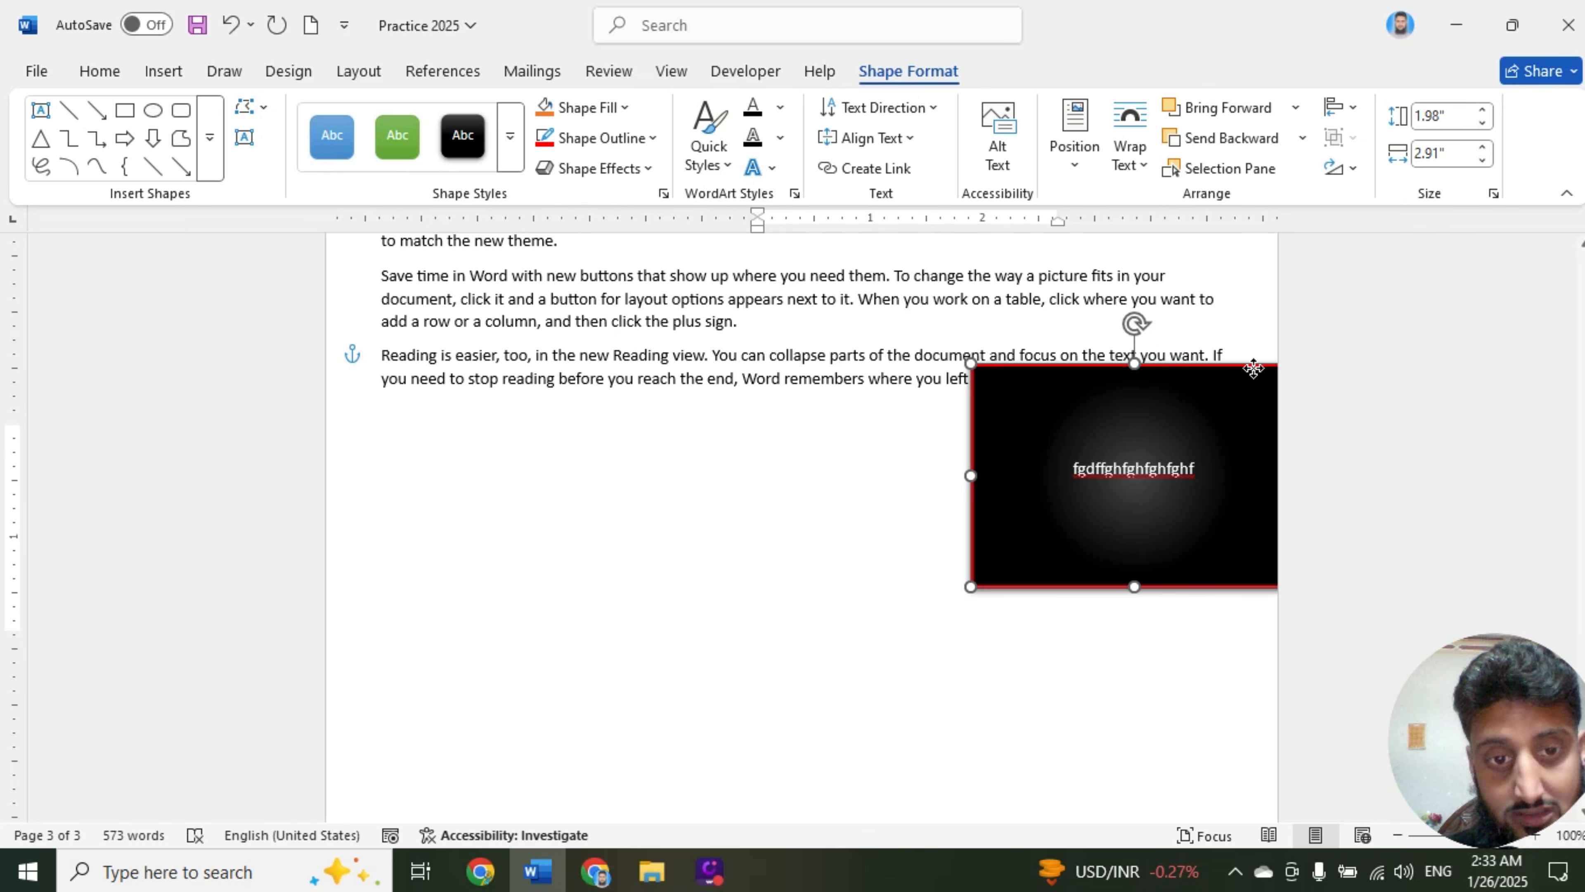
pyautogui.click(602, 169)
pyautogui.moveTo(666, 275)
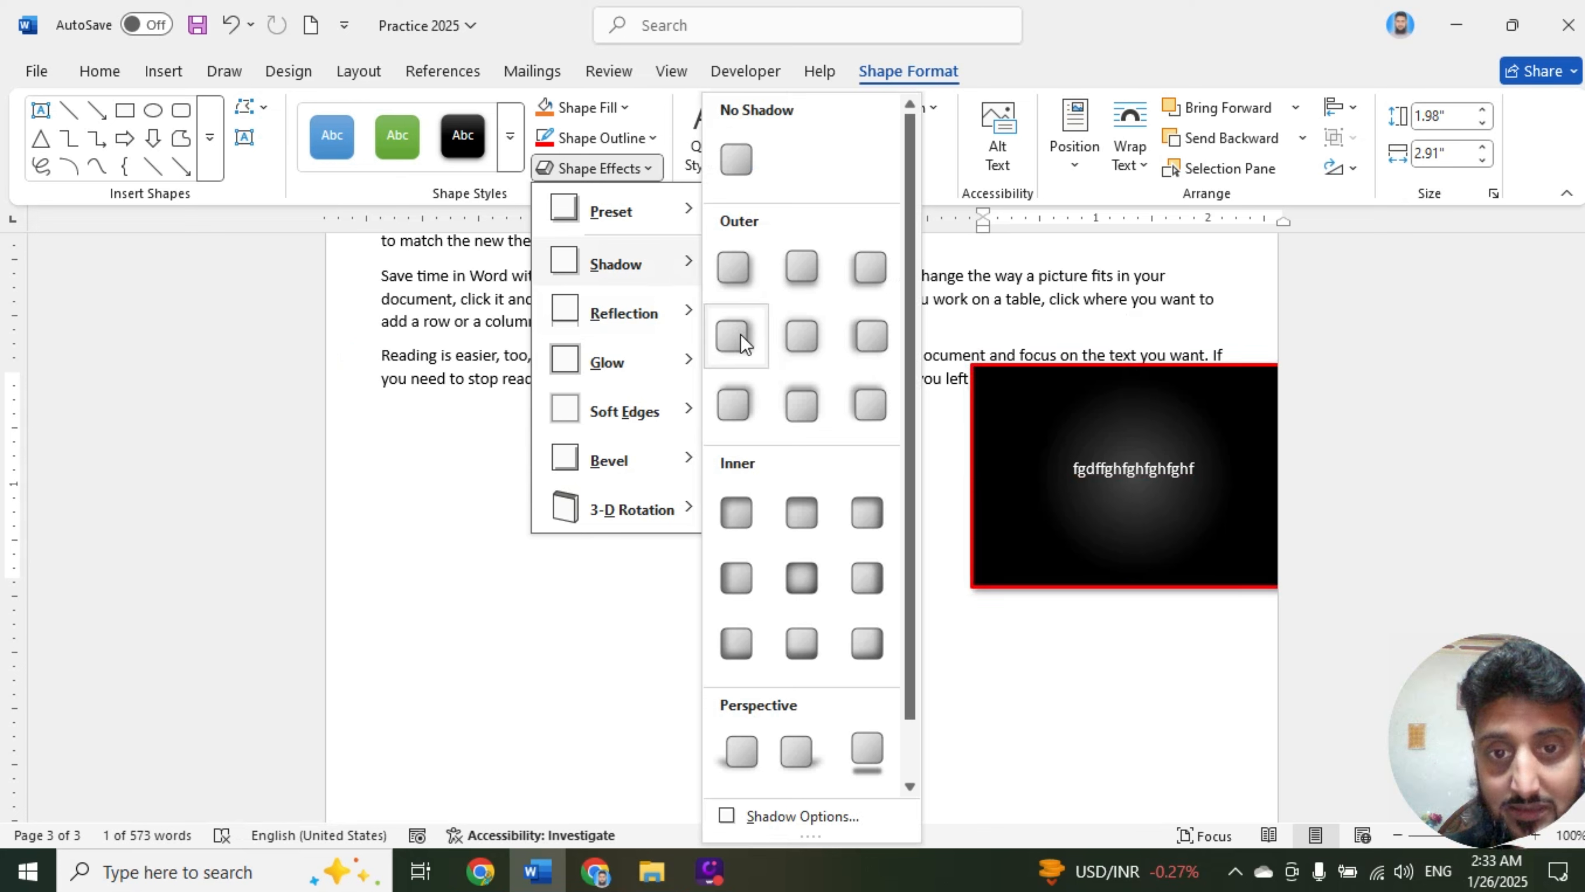
pyautogui.moveTo(703, 328)
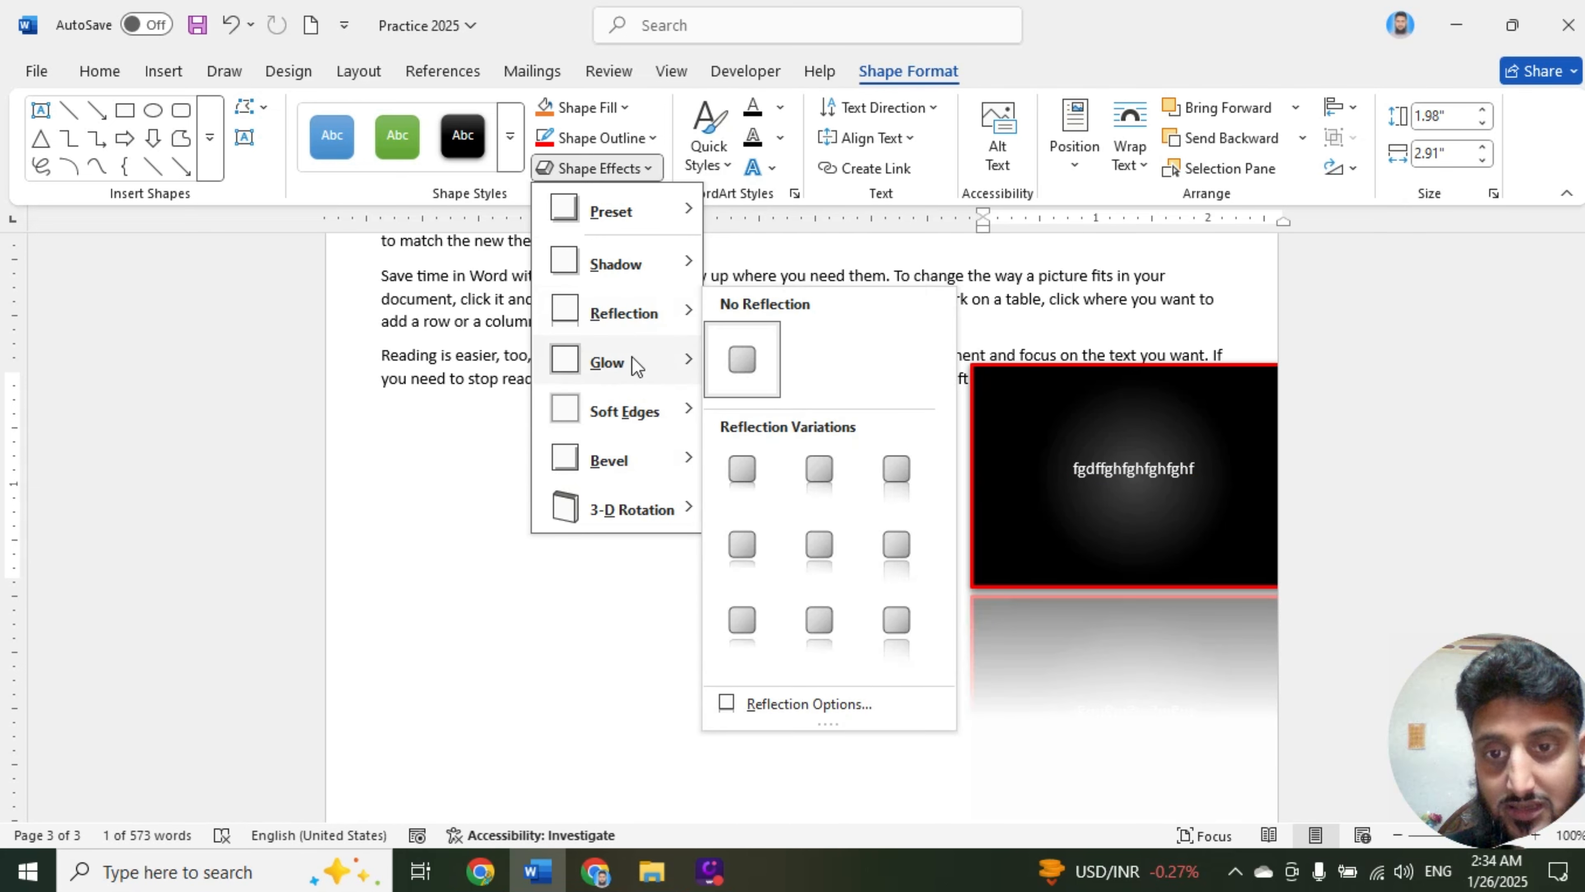
pyautogui.moveTo(636, 361)
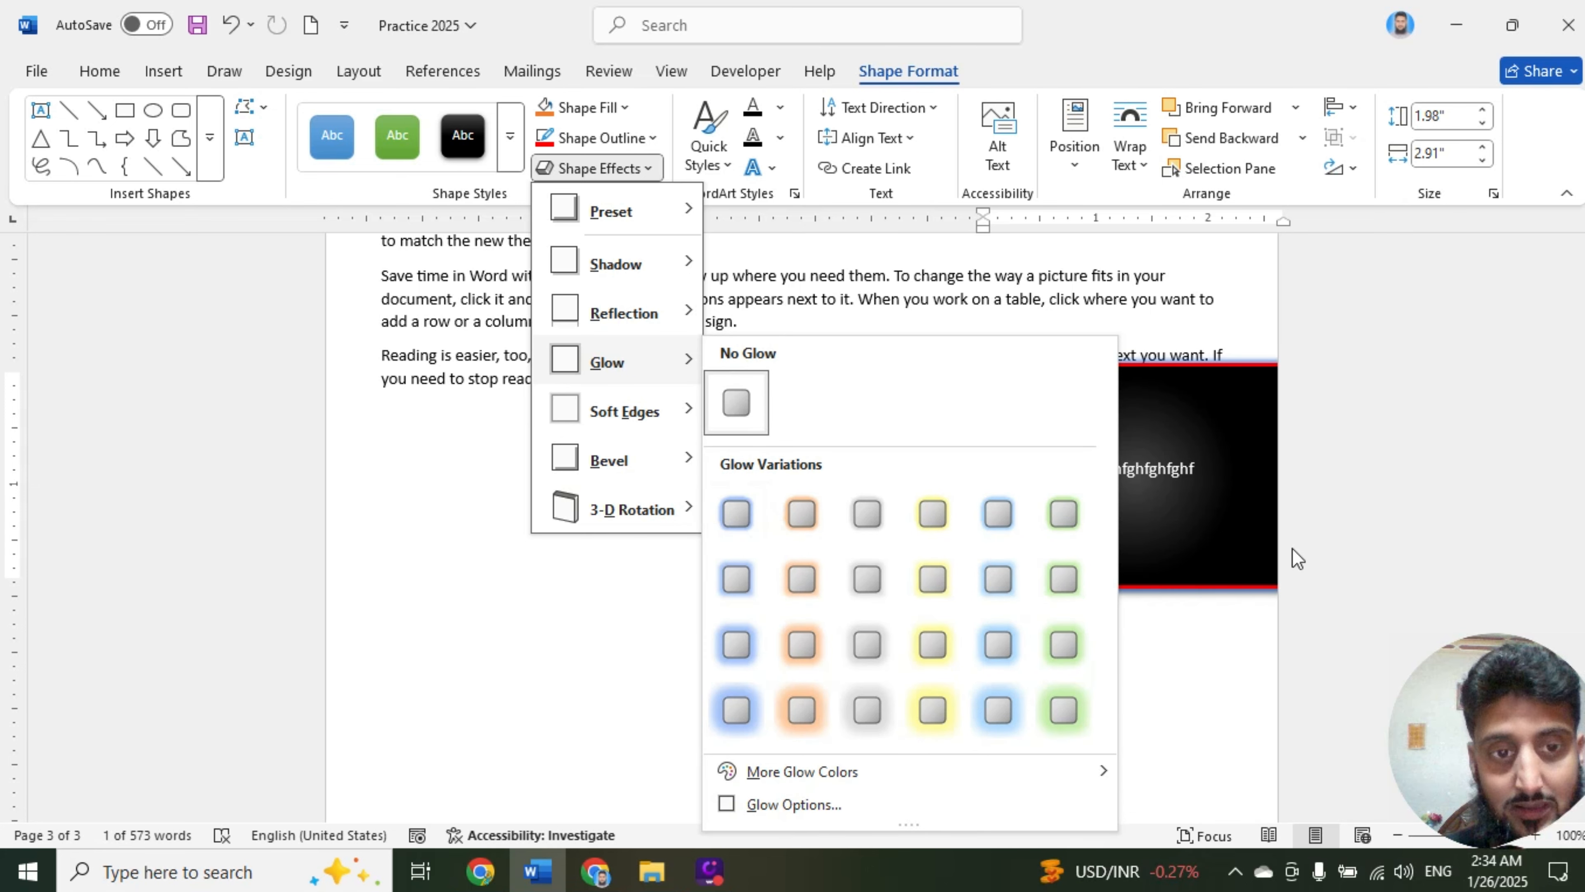
pyautogui.click(1205, 473)
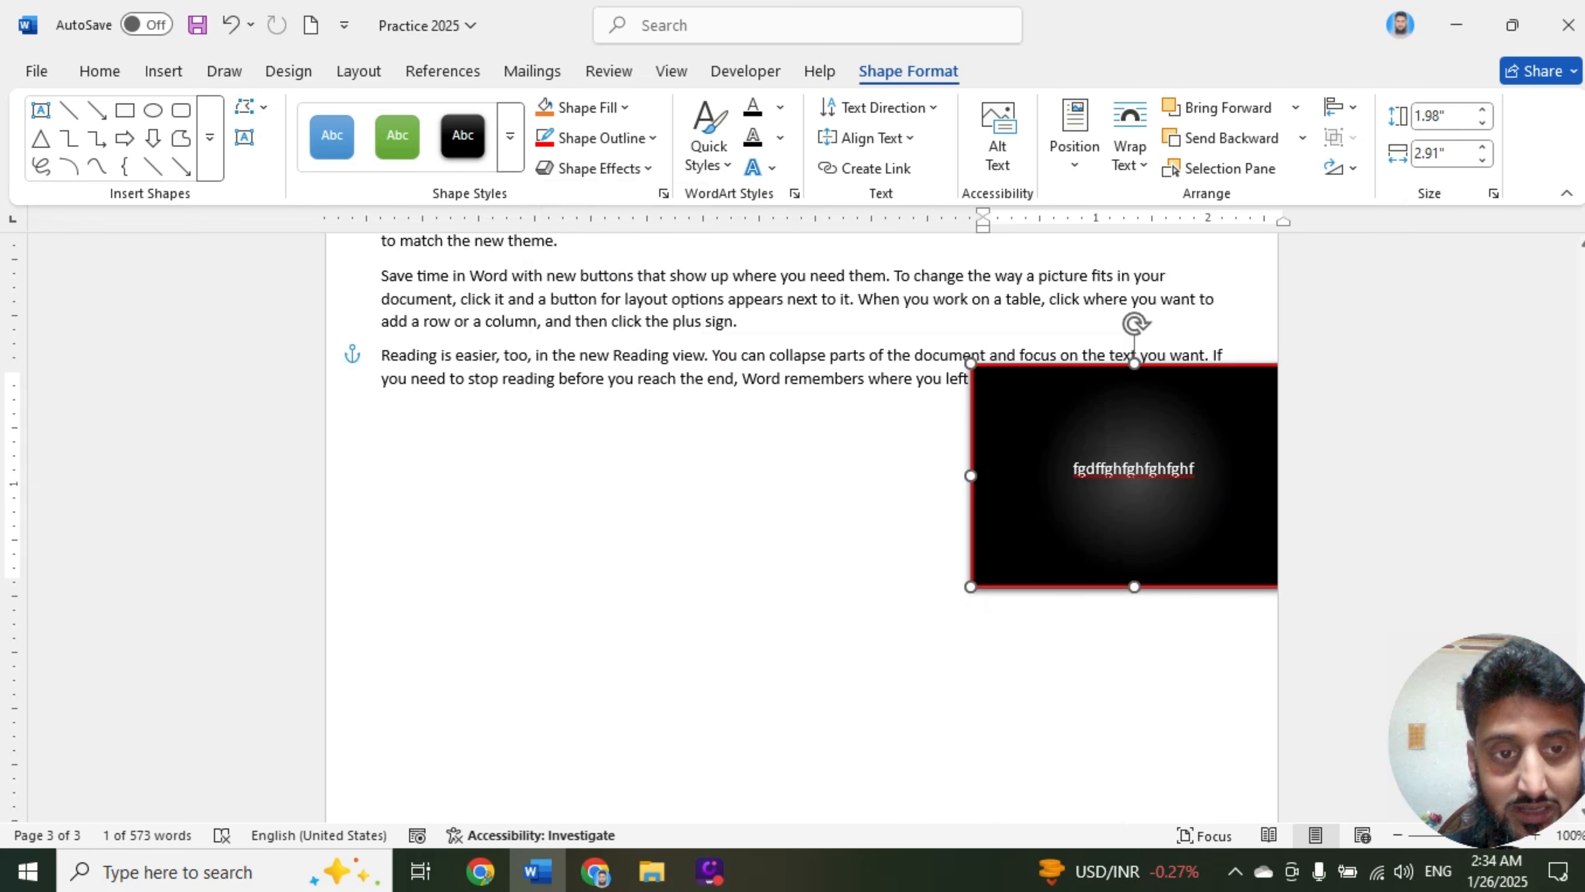
# Move the rectangle to the left margin below the last paragraph and shrink it to about 1.24" high by 1.85" wide
pyautogui.moveTo(1117, 378); pyautogui.dragTo(500, 489)
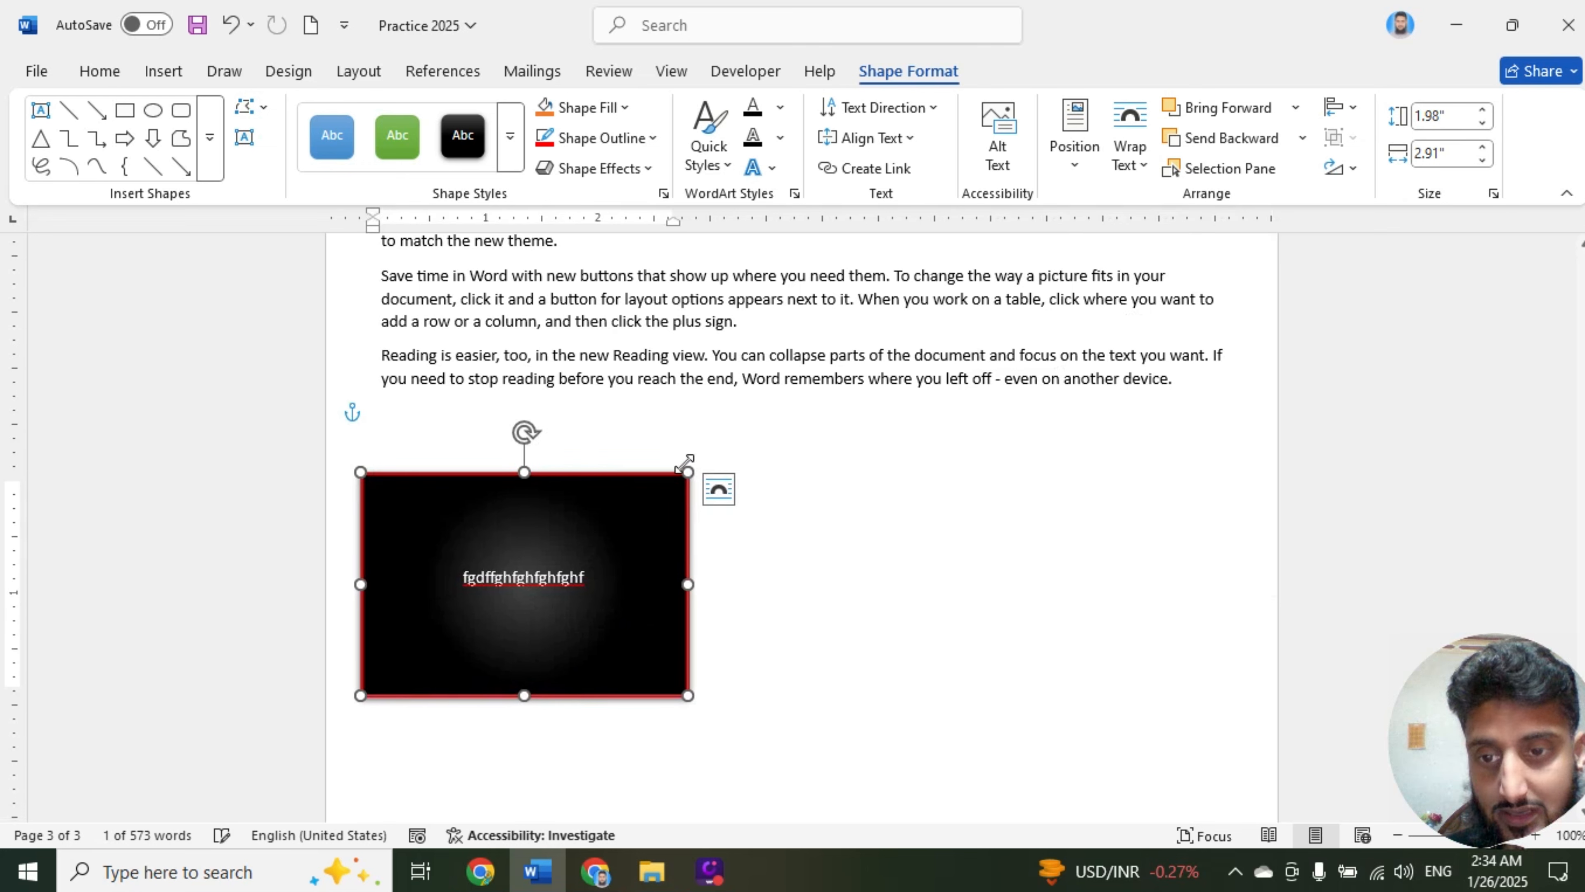
pyautogui.moveTo(685, 473); pyautogui.dragTo(569, 556)
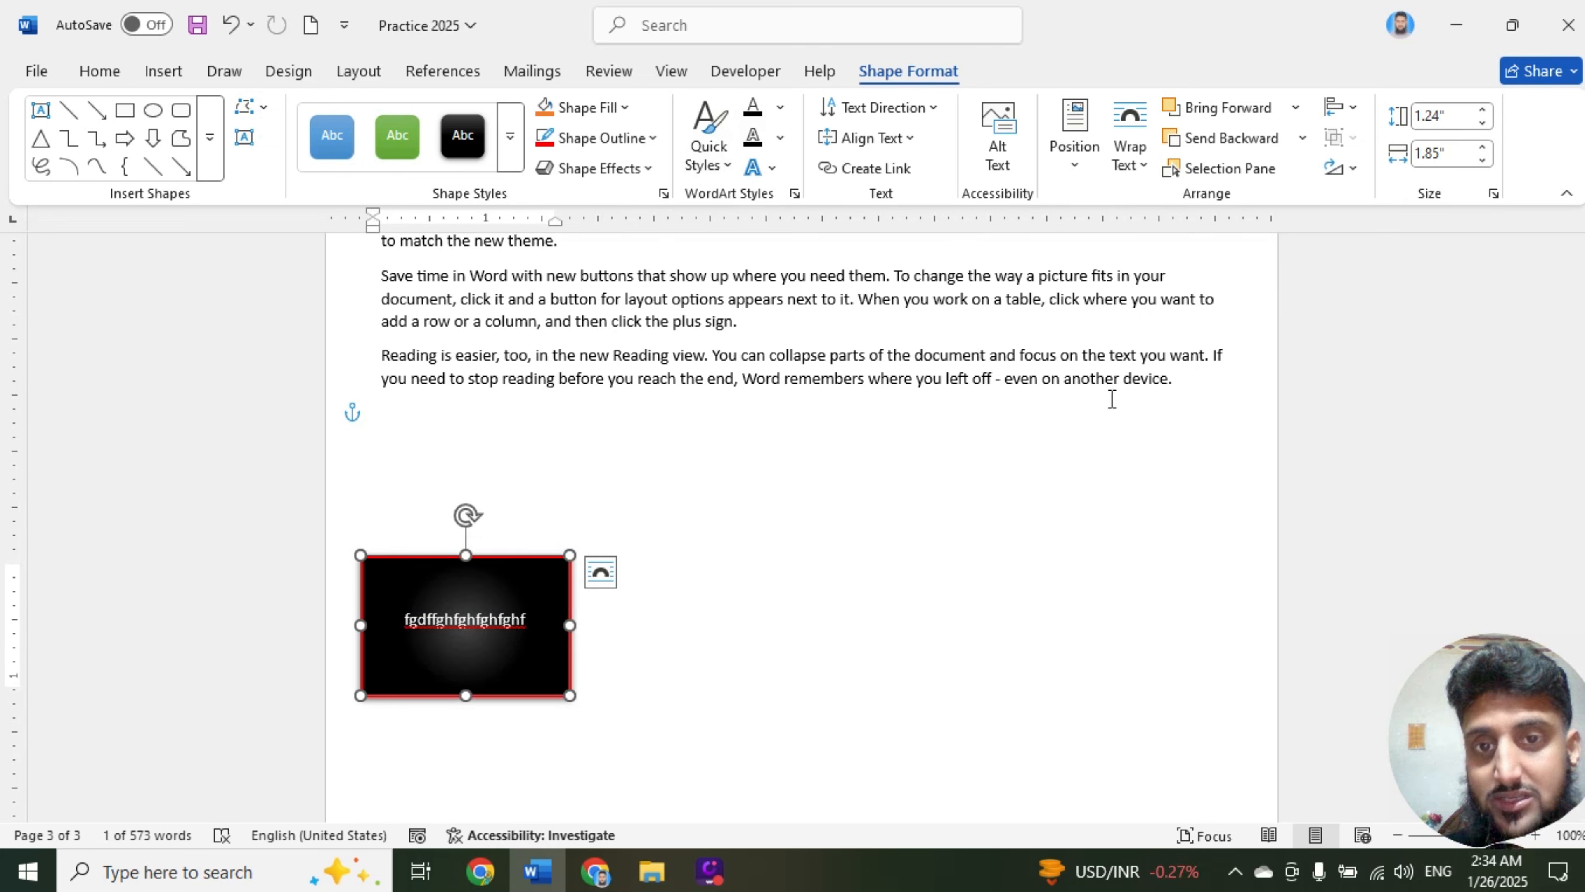
# Preview the Bevel and 3-D Rotation effects on the rectangle, and enlarge it to about 1.75" high by 2.34" wide
pyautogui.click(601, 168)
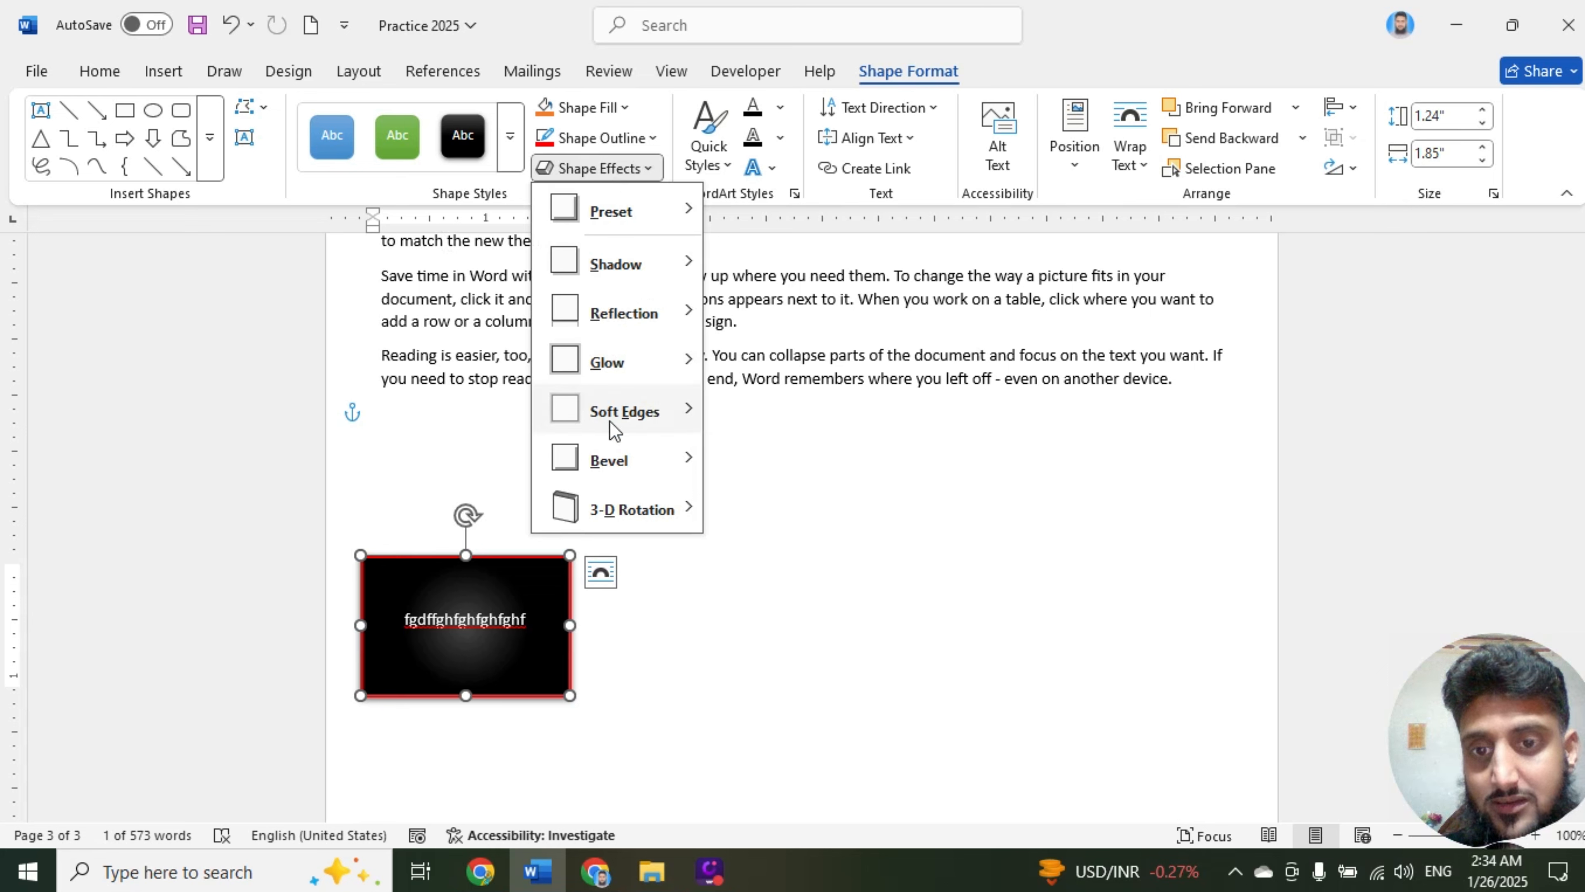
pyautogui.moveTo(619, 463)
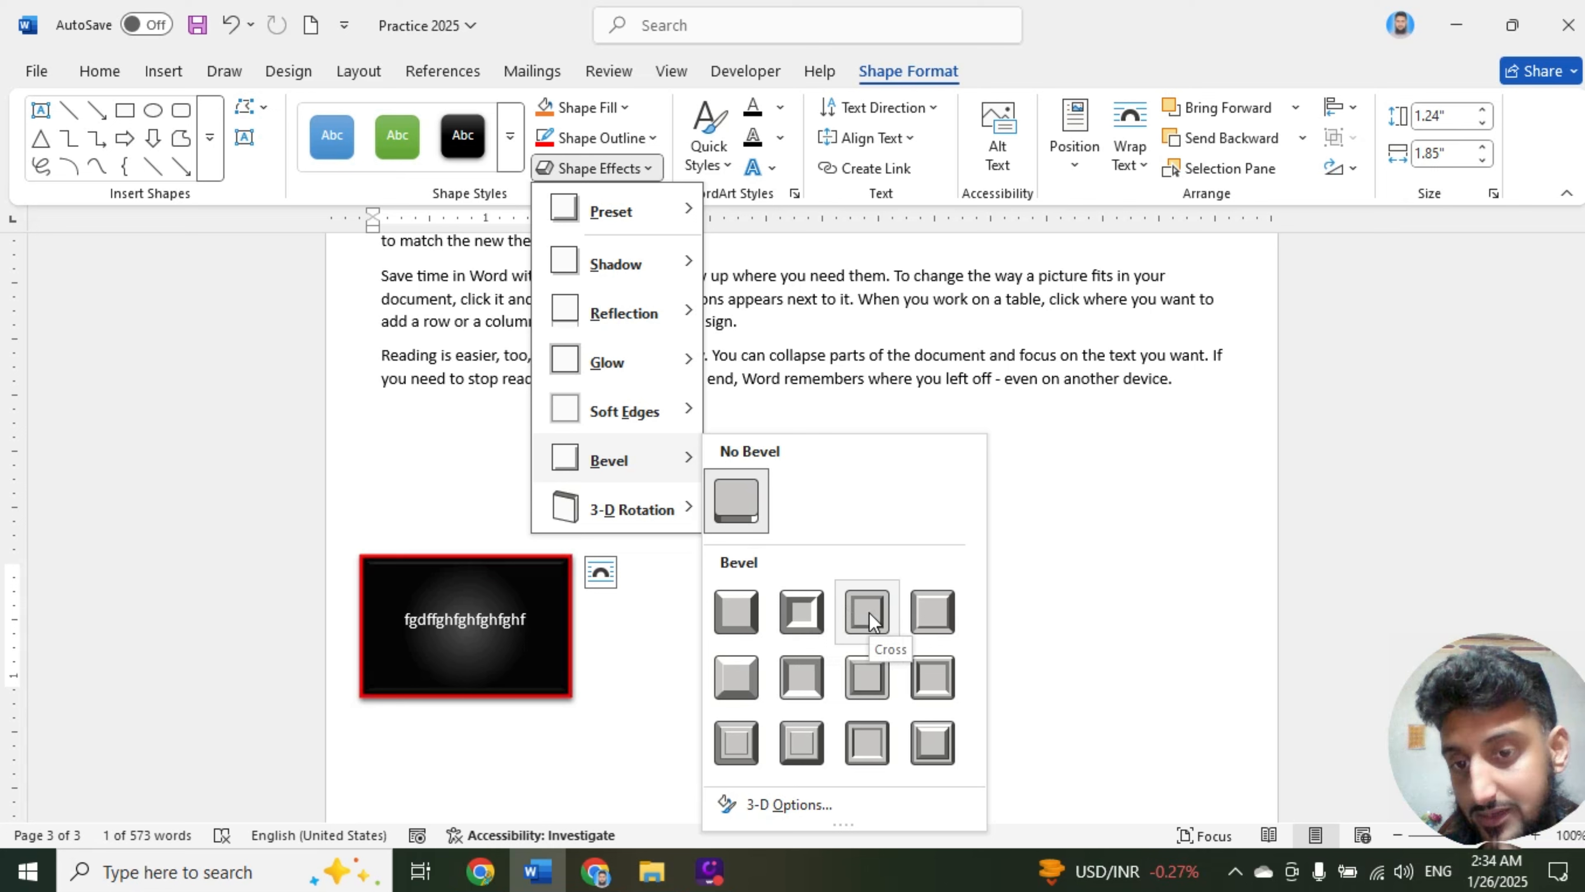
pyautogui.moveTo(681, 511)
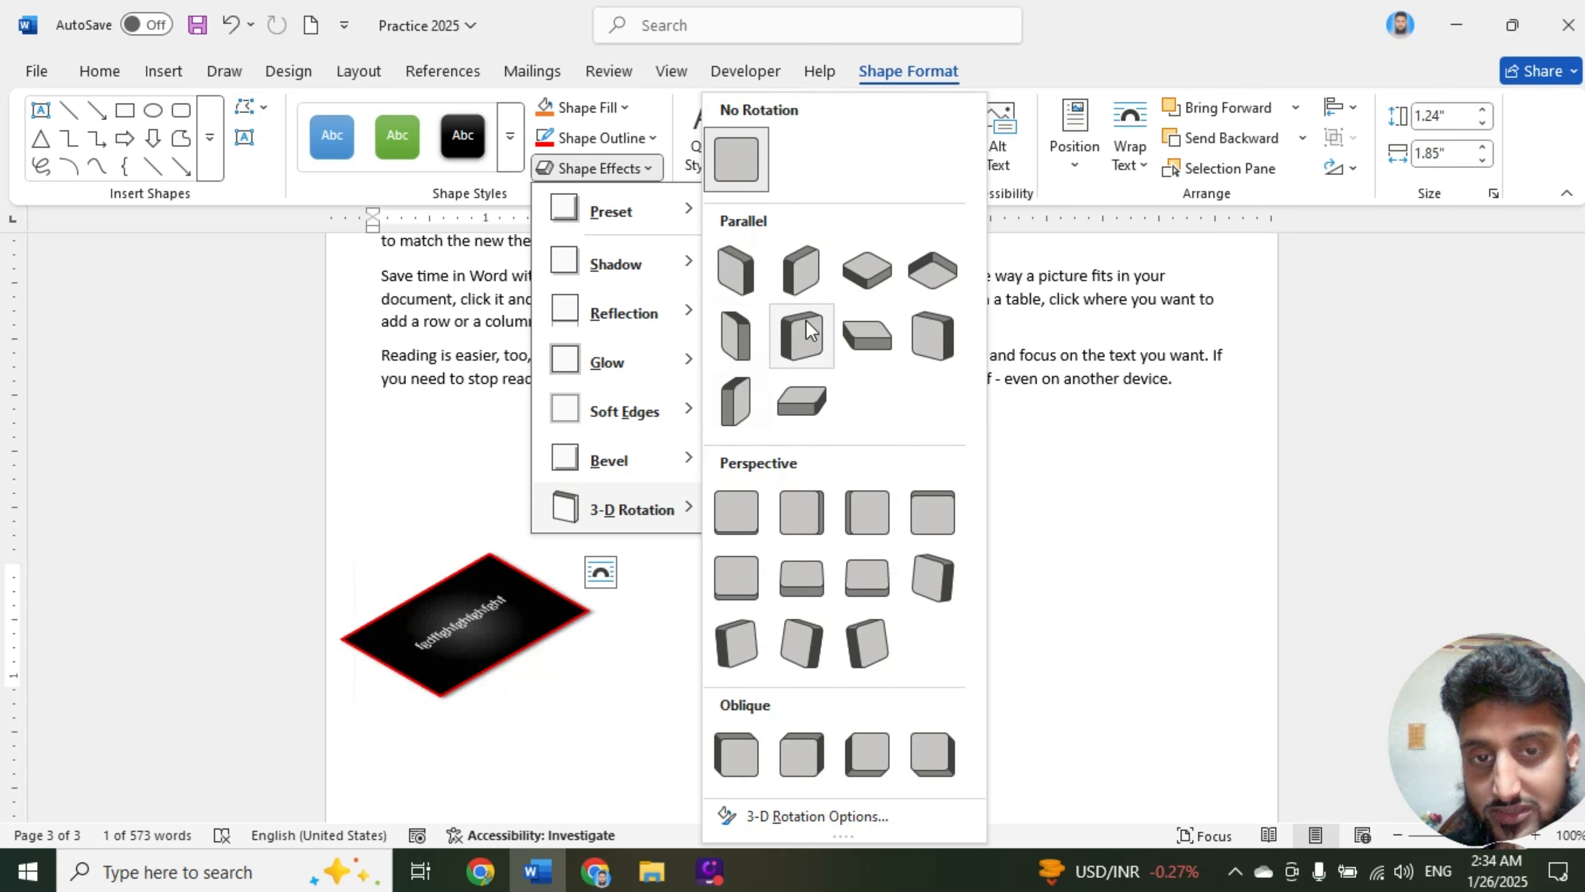
pyautogui.click(478, 438)
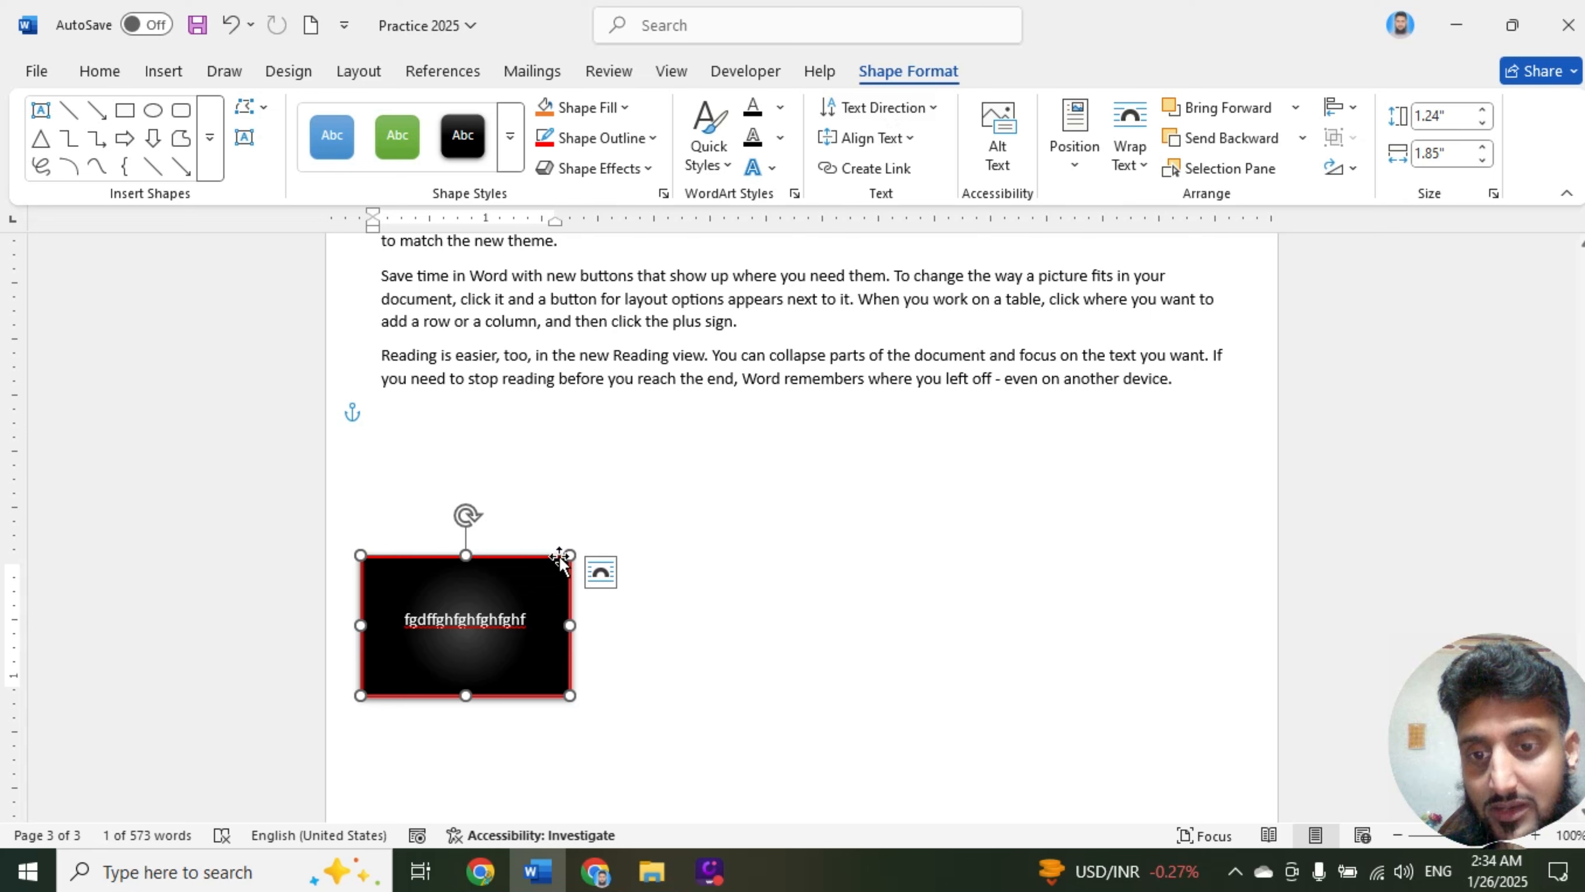
pyautogui.moveTo(570, 554); pyautogui.dragTo(632, 458)
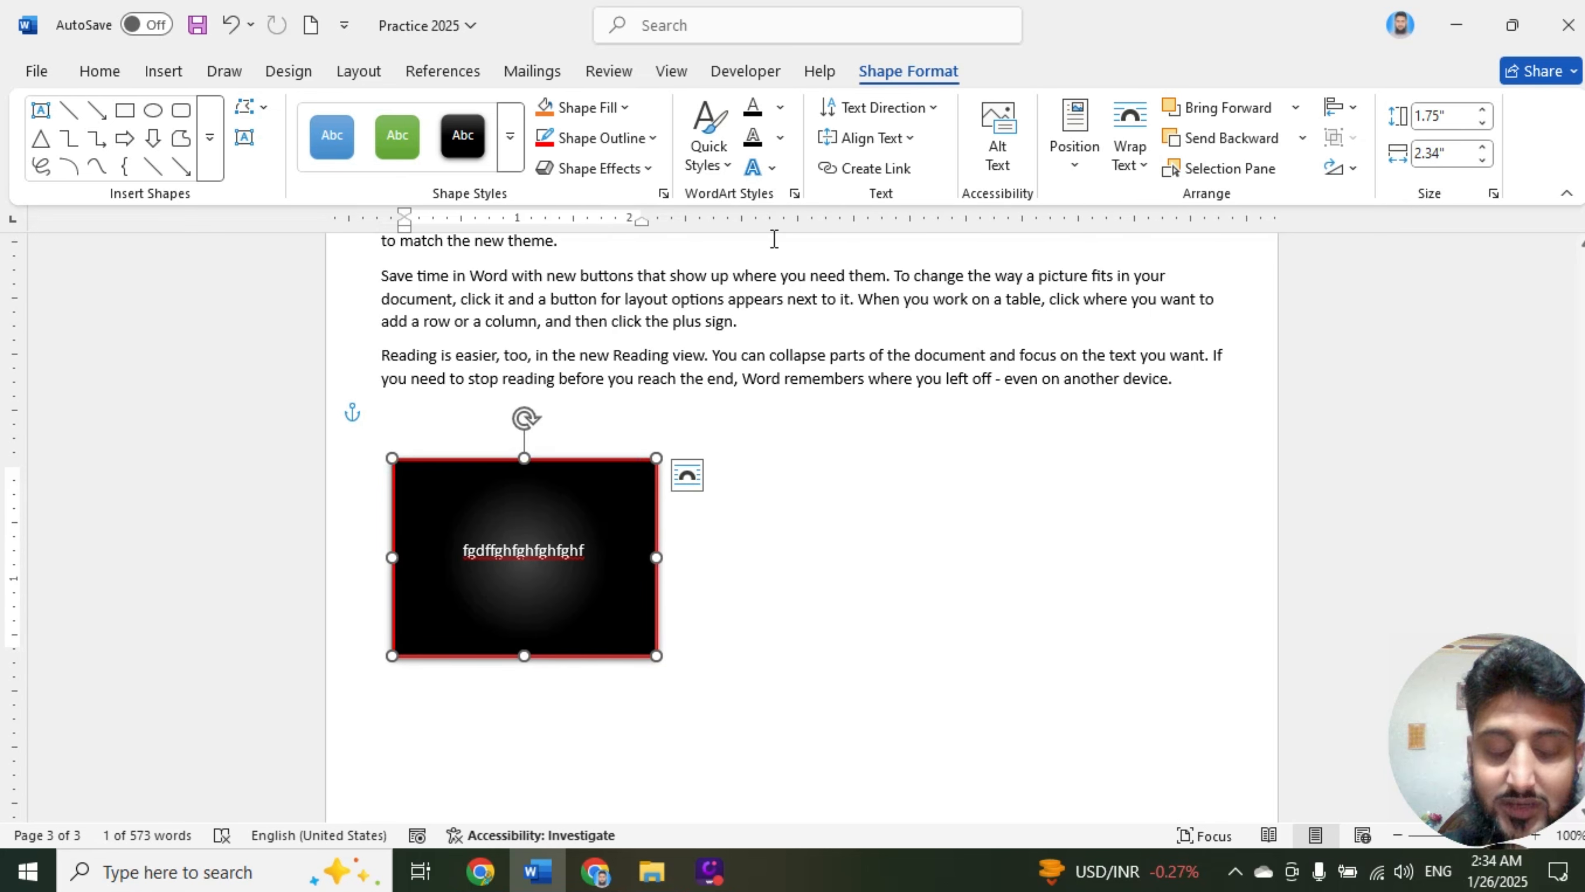
# Try rotating all text in the rectangle by 90° and 270°, and return its direction to Horizontal
pyautogui.click(919, 107)
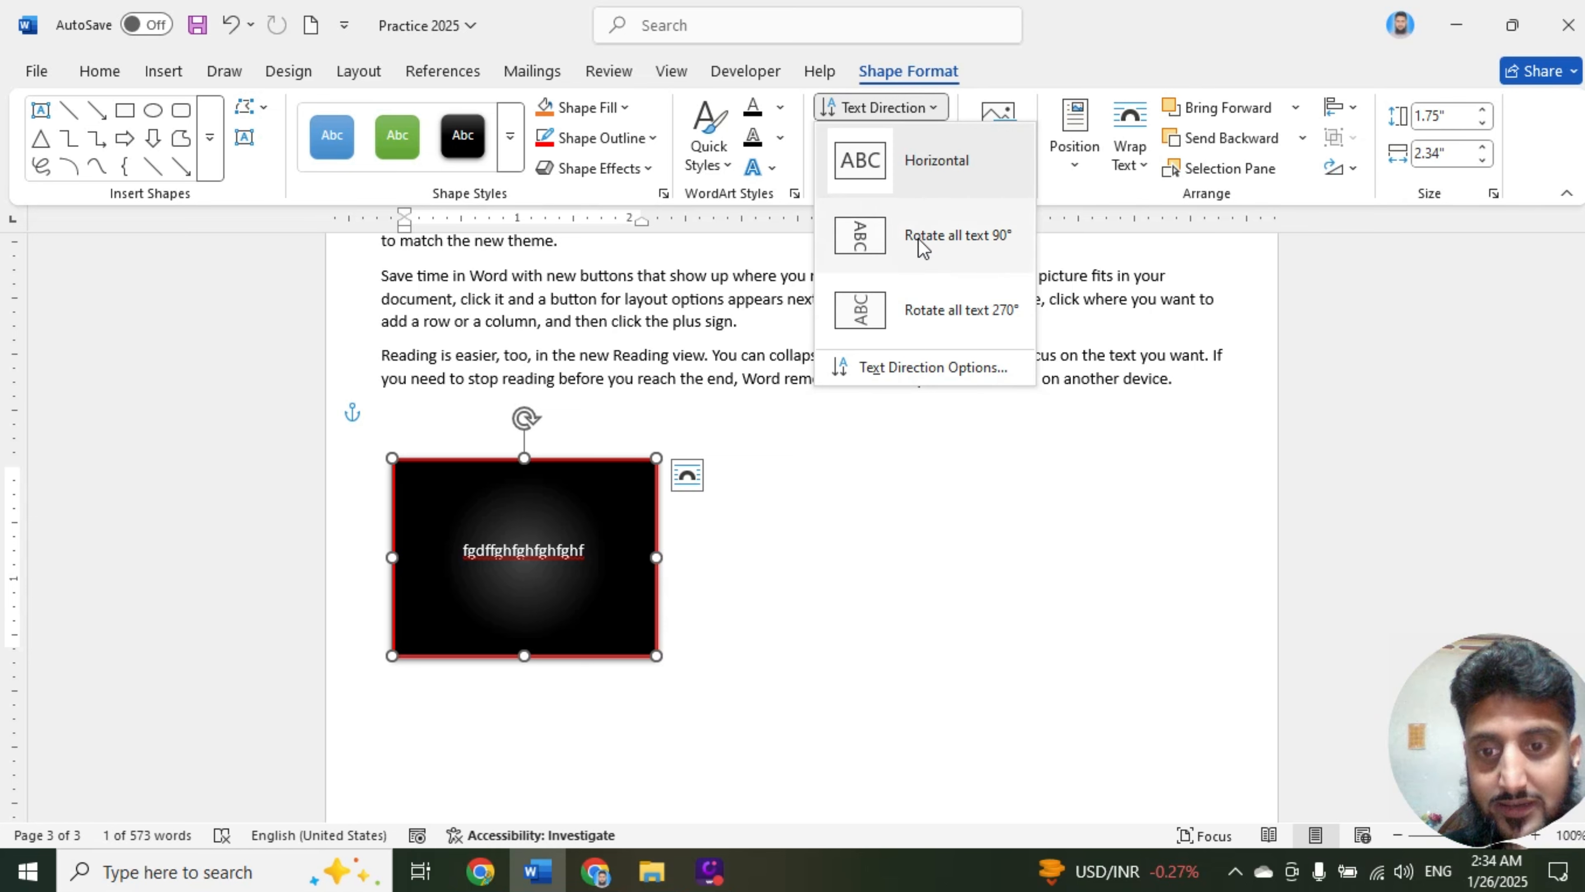
pyautogui.click(921, 248)
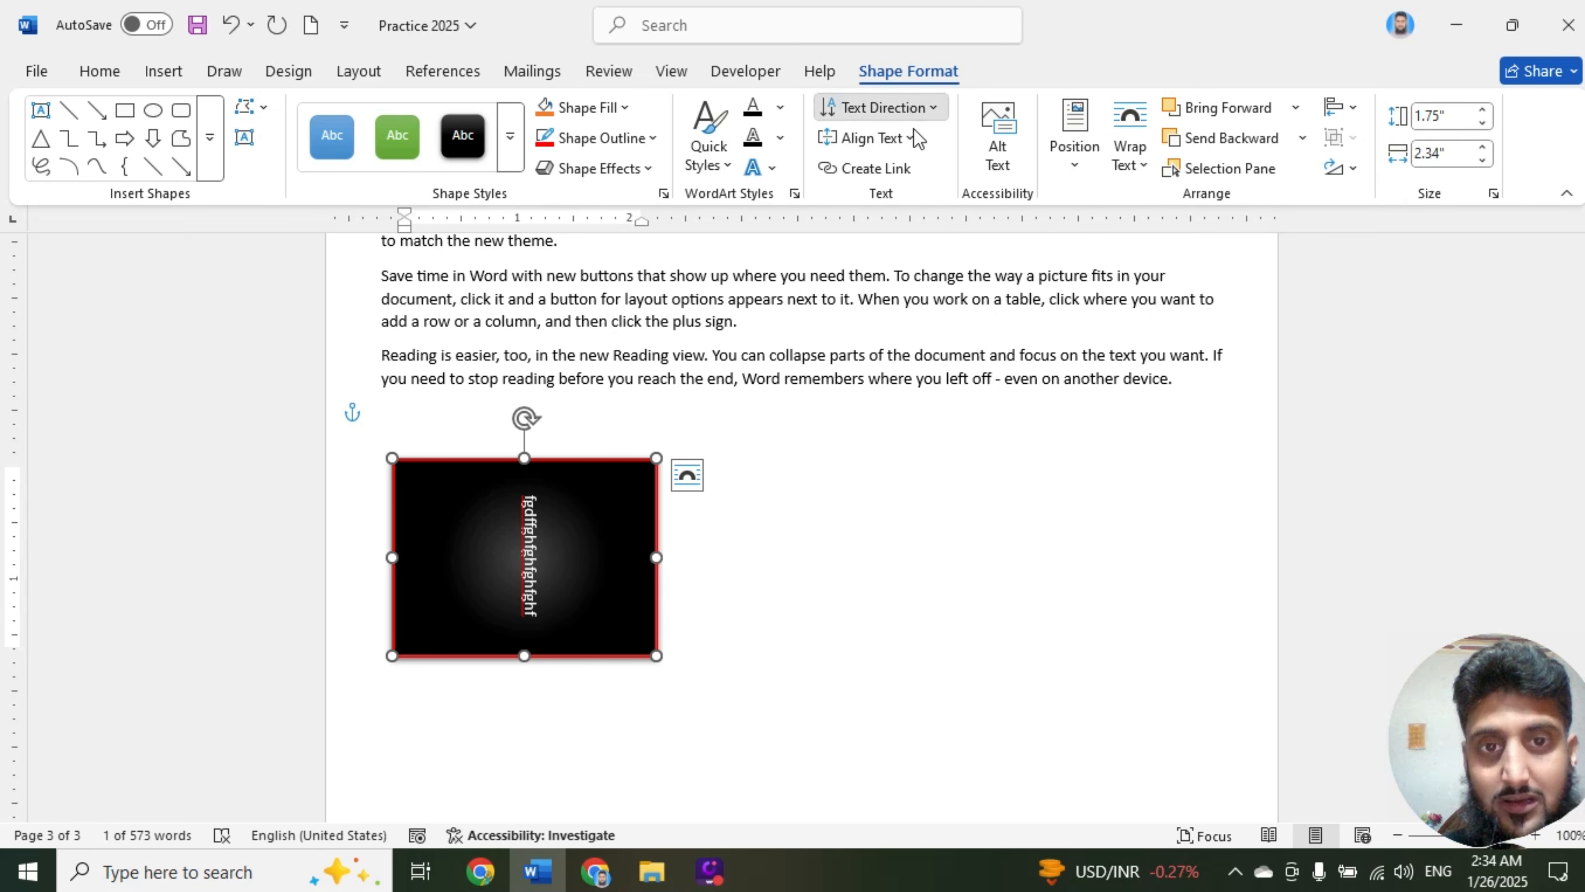
pyautogui.click(909, 108)
pyautogui.click(927, 315)
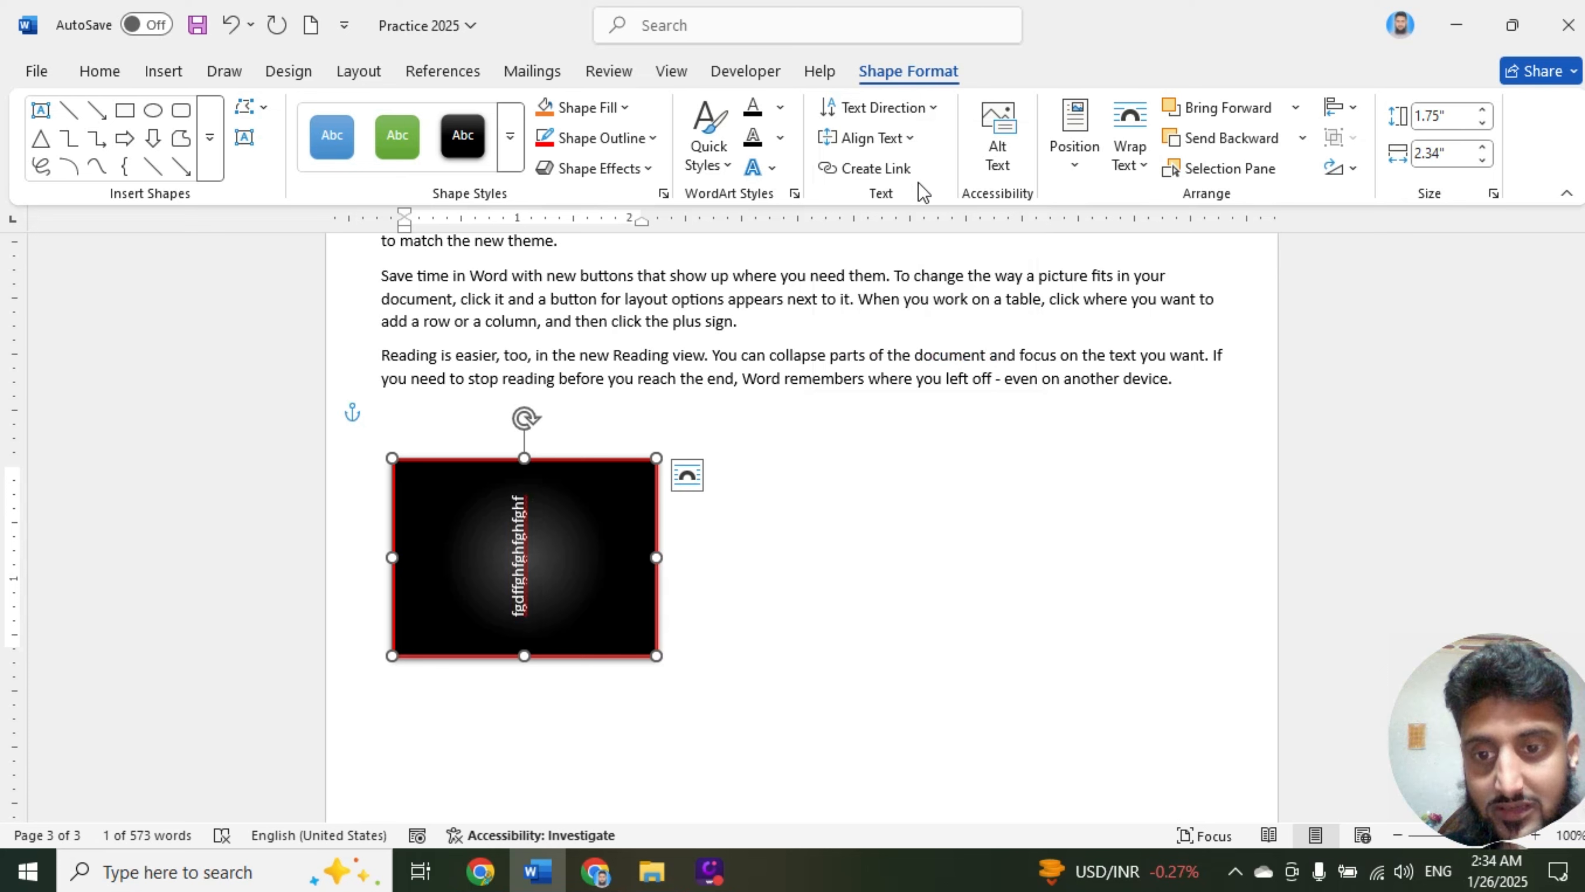
pyautogui.click(908, 109)
pyautogui.click(907, 154)
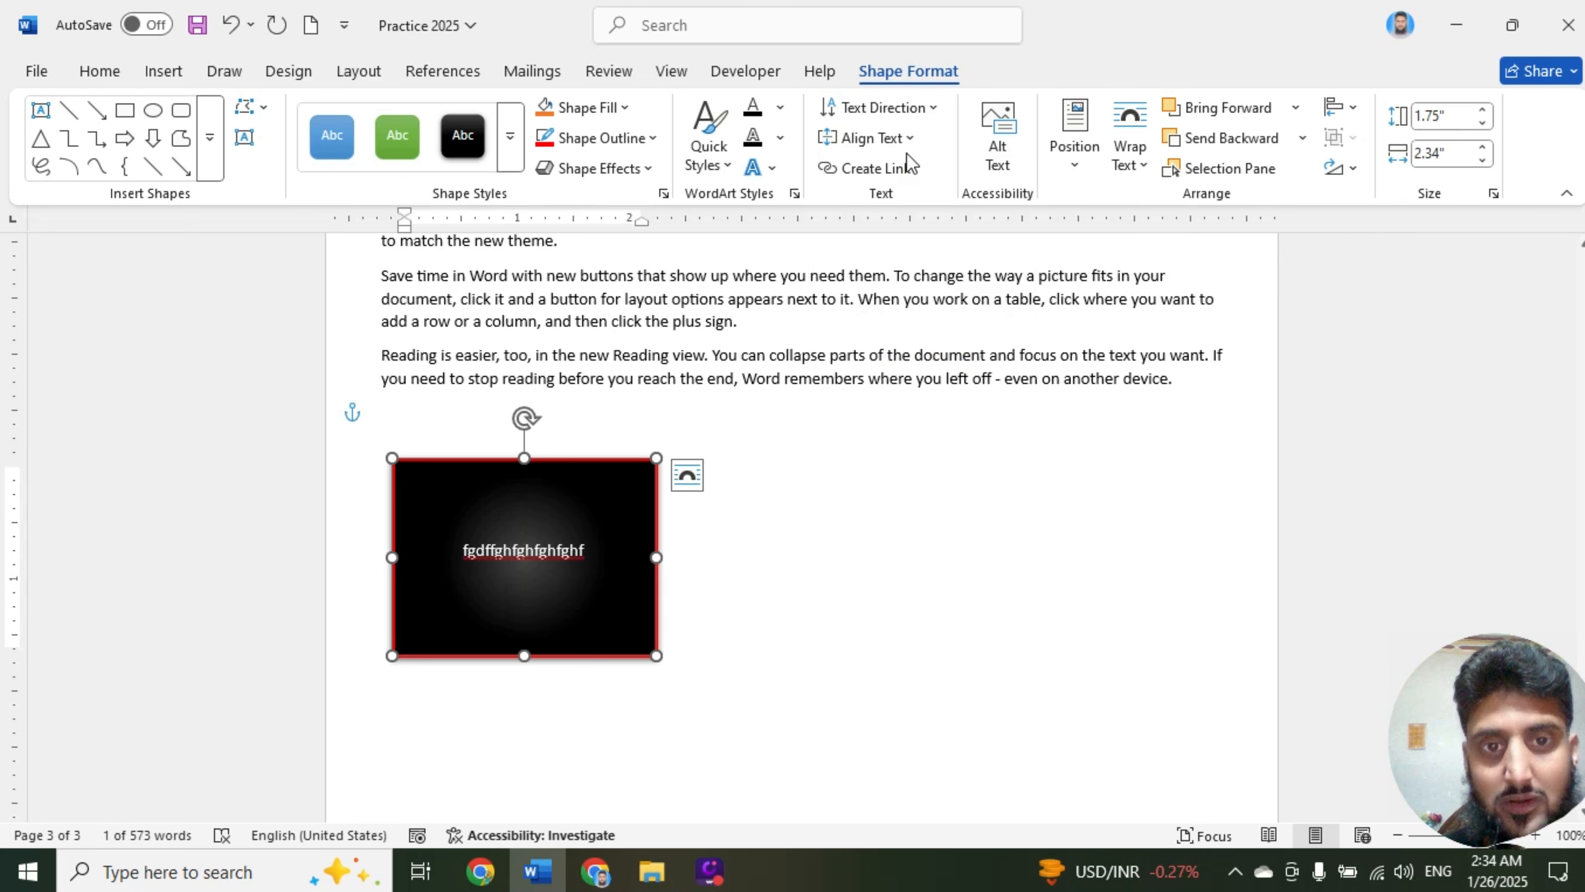
# Try aligning the rectangle's text to the top, and set the alignment back to Middle
pyautogui.click(909, 139)
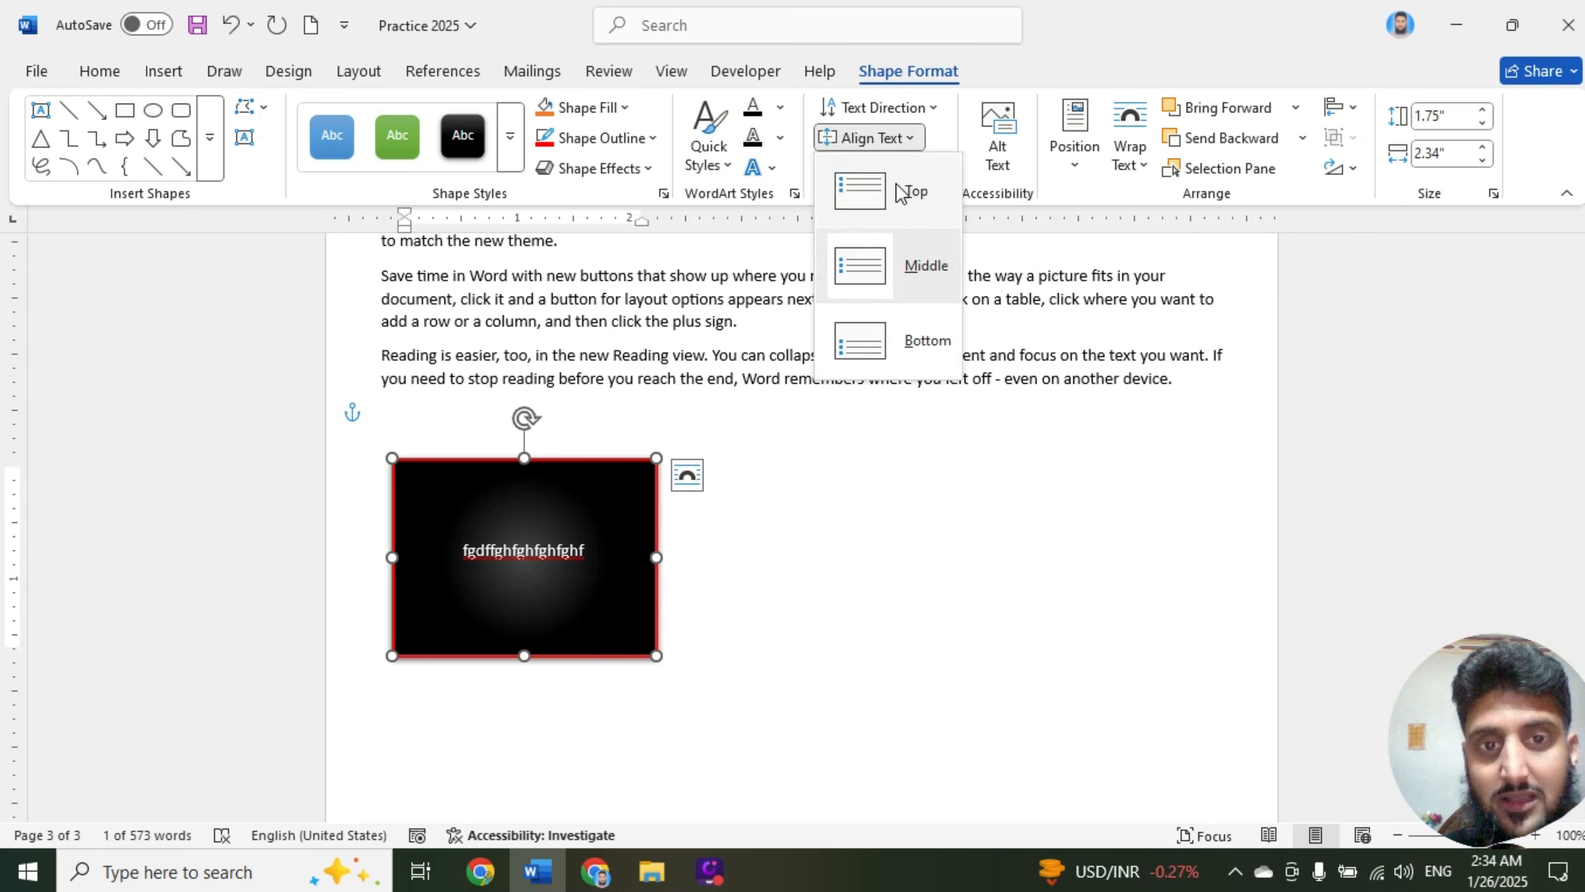
pyautogui.click(902, 185)
pyautogui.click(897, 141)
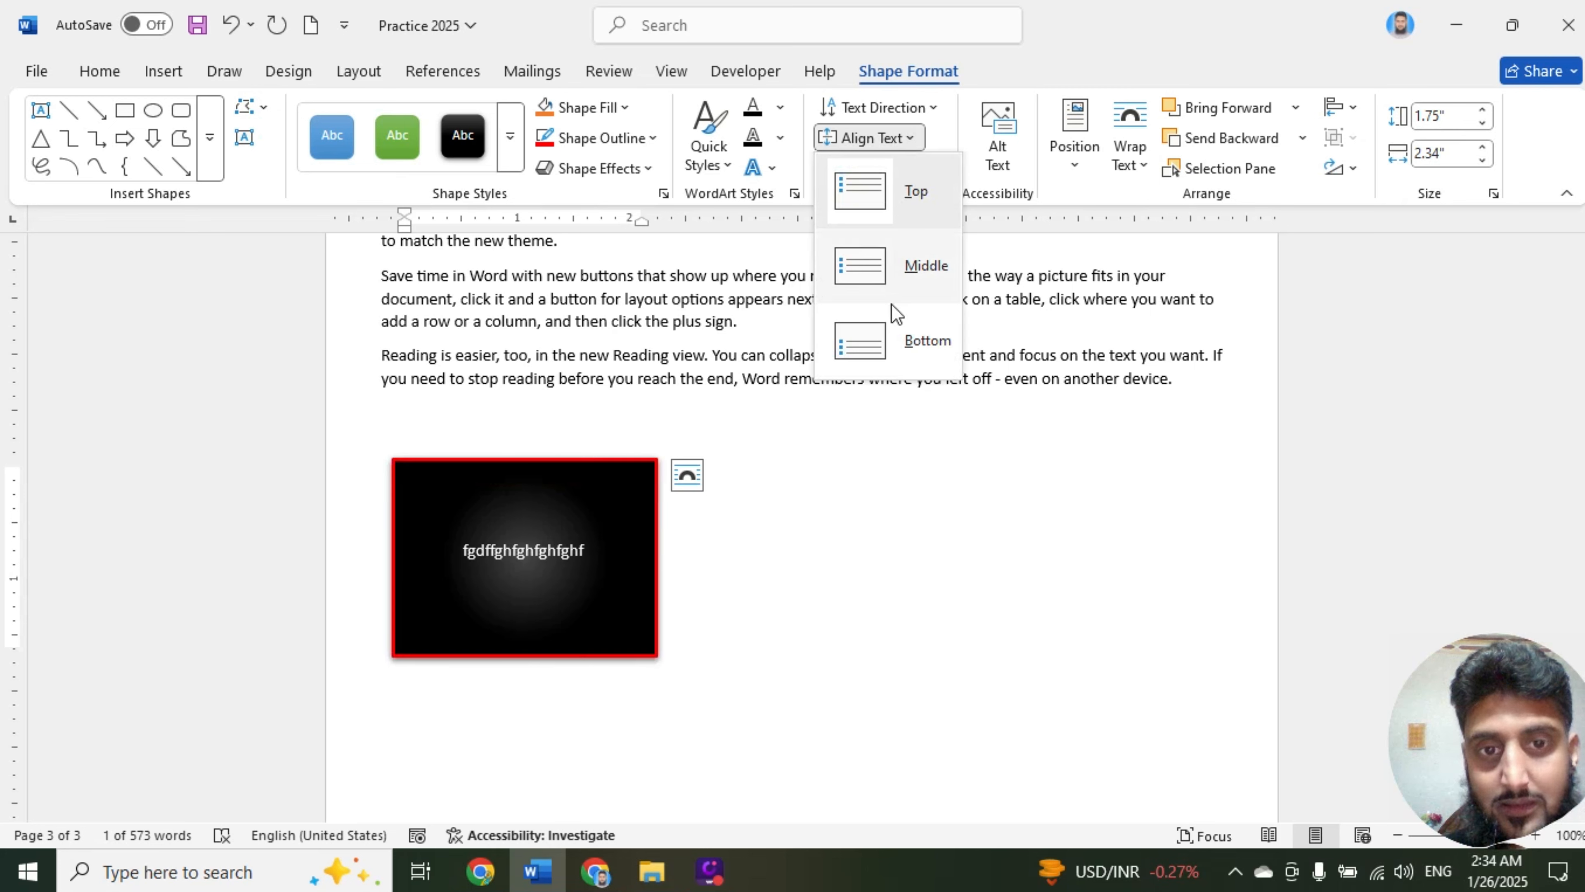
pyautogui.click(893, 279)
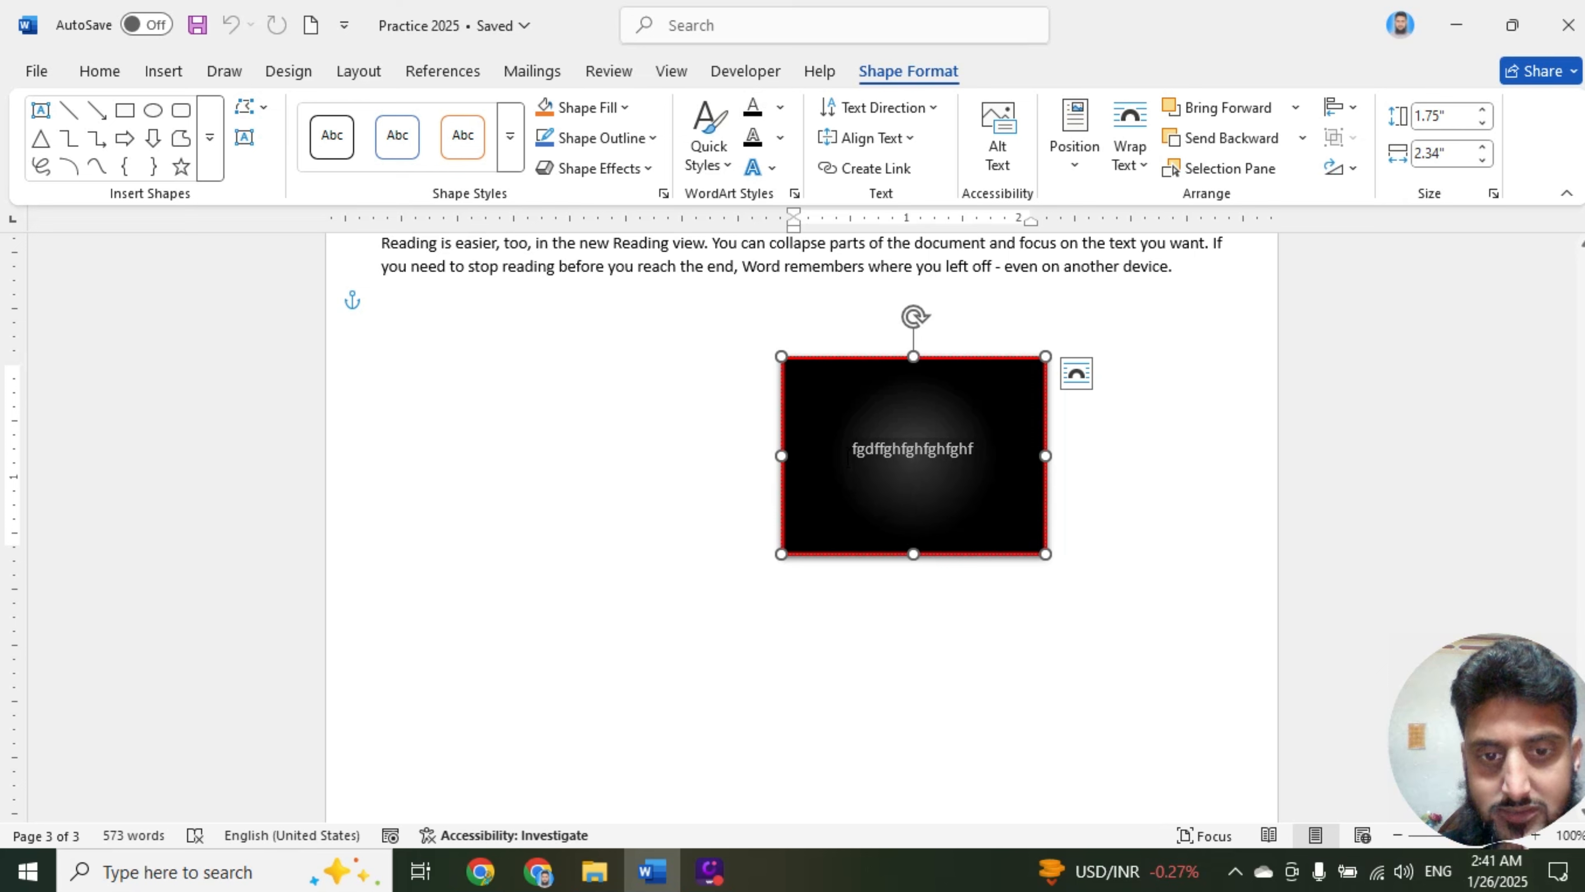
# Set the text fill inside the rectangle to the standard yellow
pyautogui.doubleClick(848, 458)
pyautogui.click(780, 107)
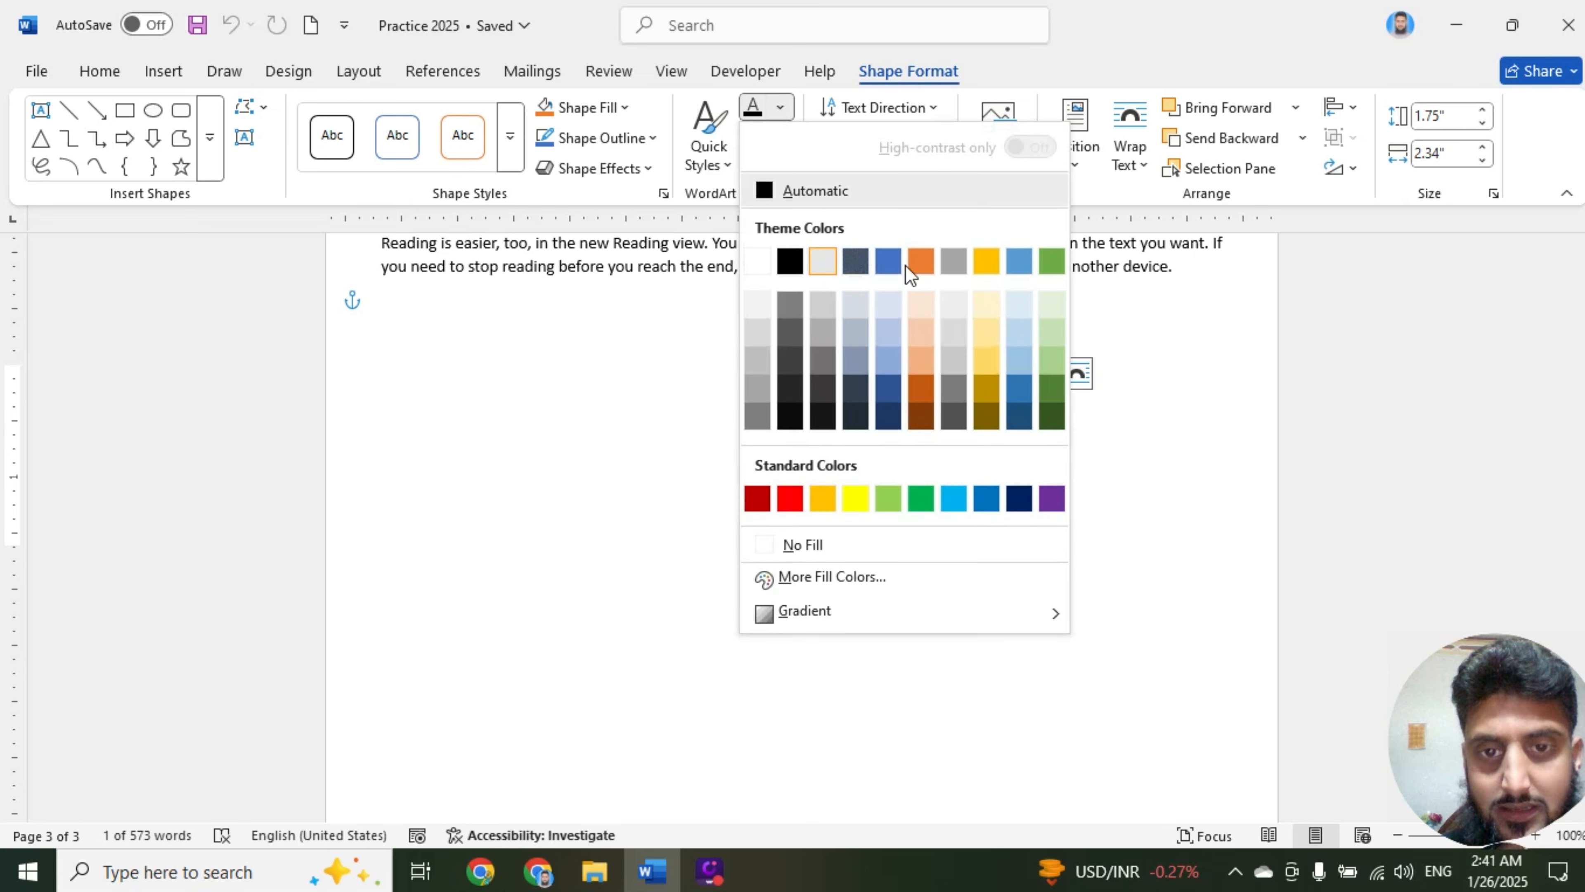
pyautogui.click(822, 508)
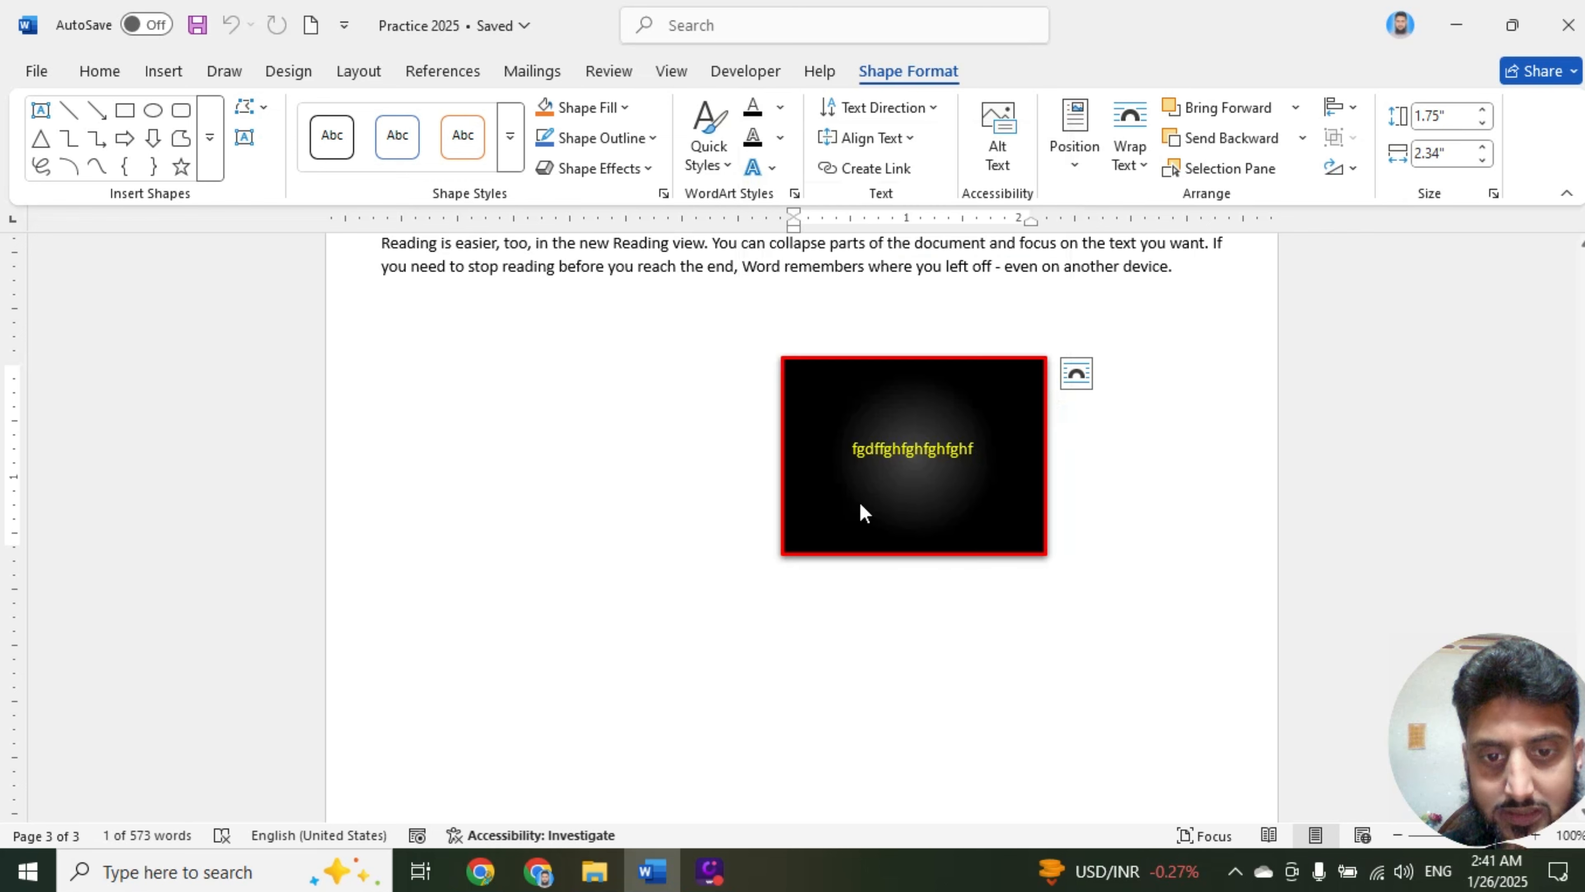
# Apply the gold WordArt quick style to the rectangle's text
pyautogui.click(781, 138)
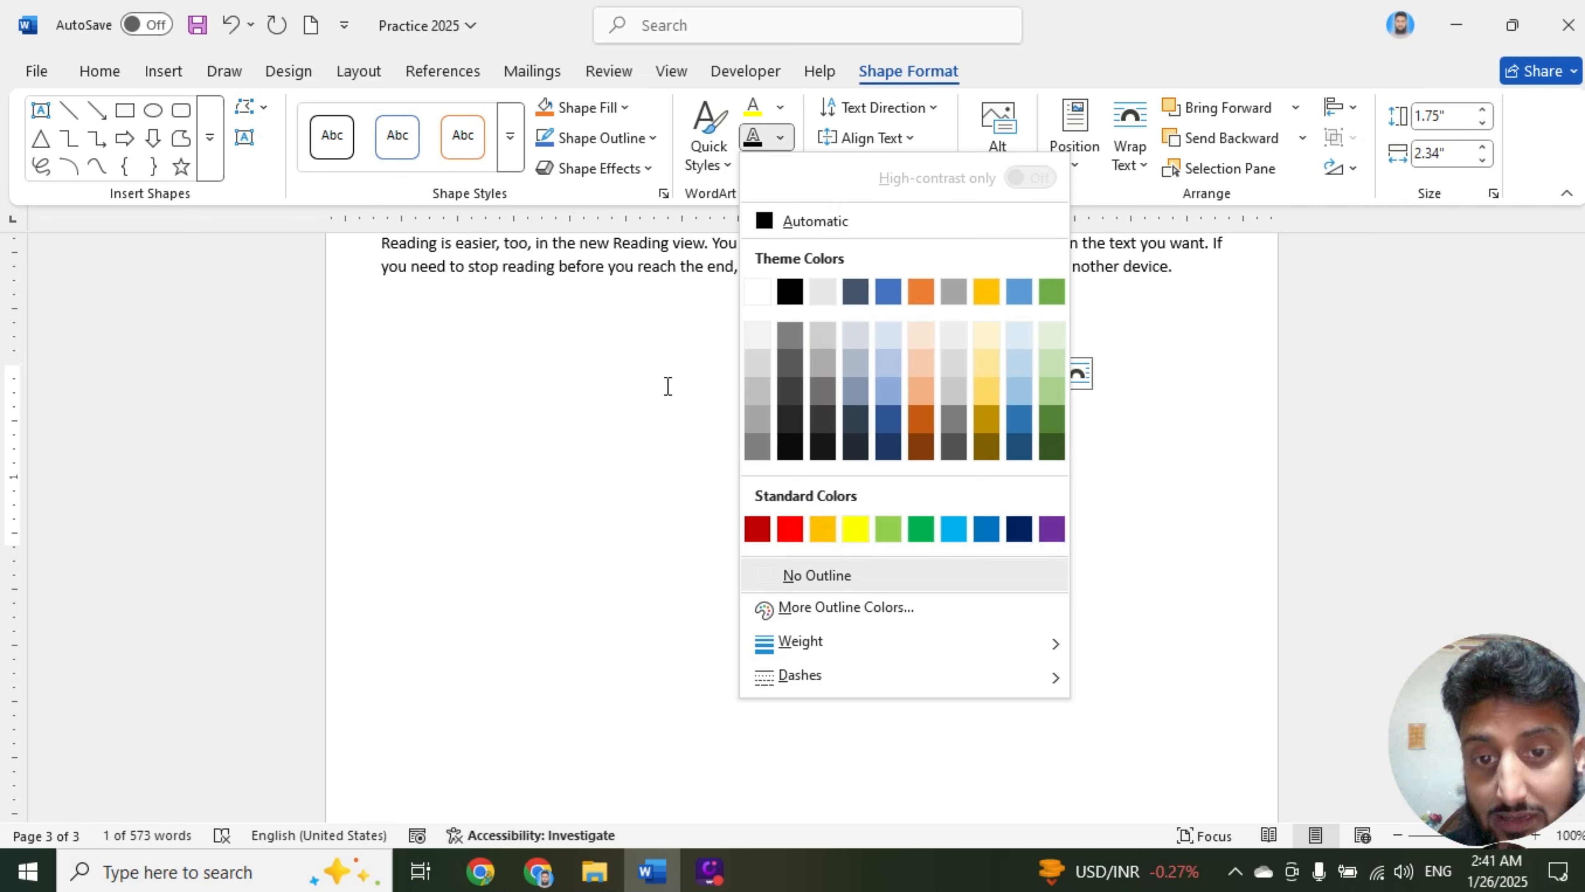
pyautogui.click(728, 164)
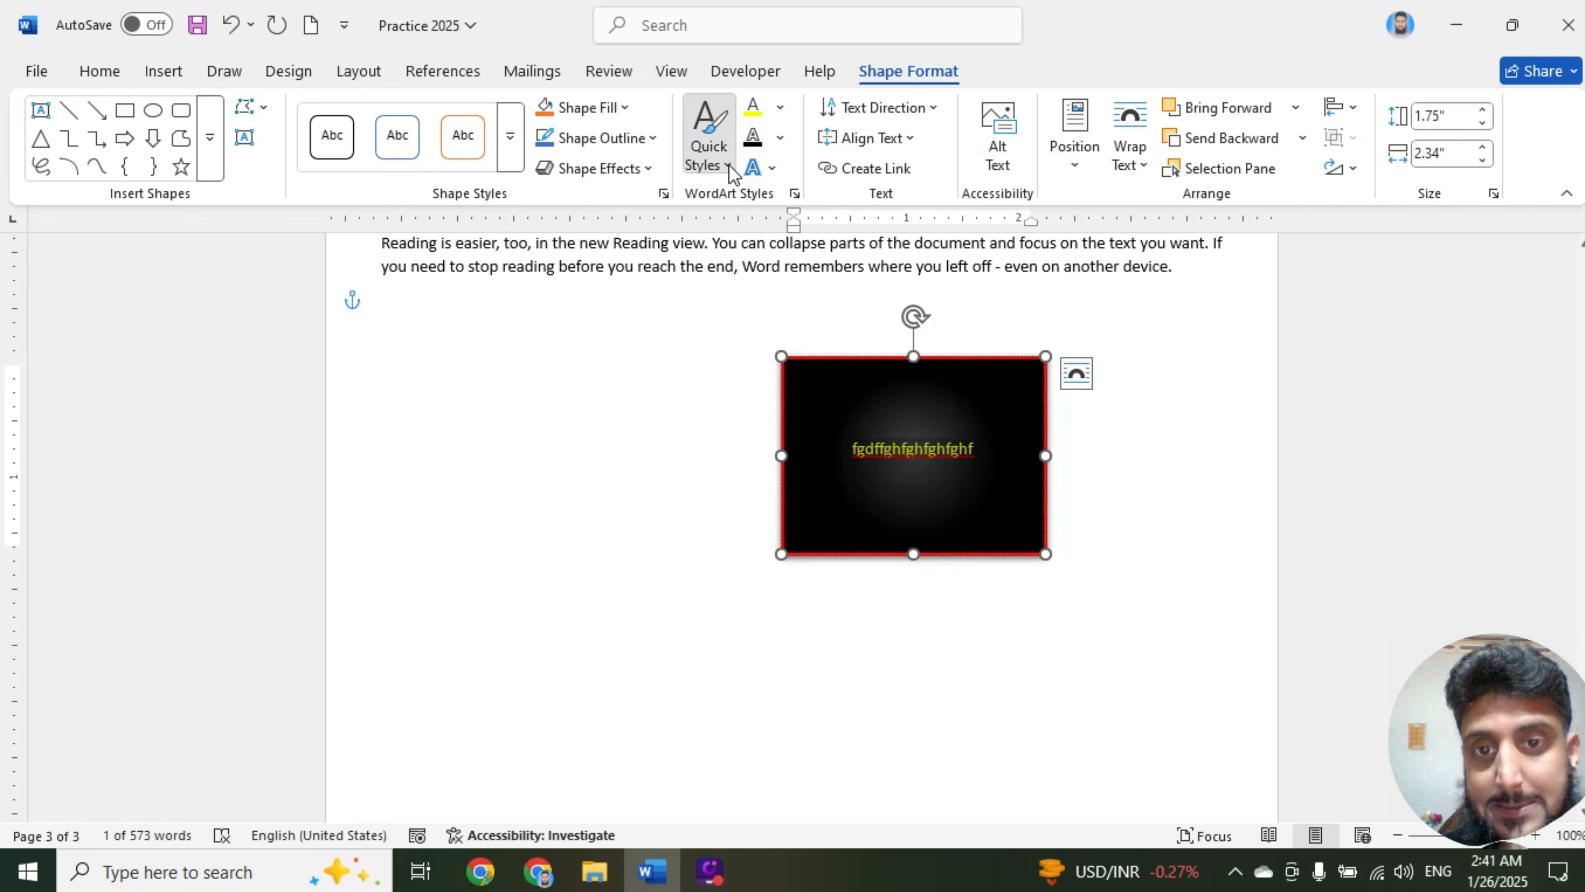
pyautogui.click(727, 164)
pyautogui.click(961, 220)
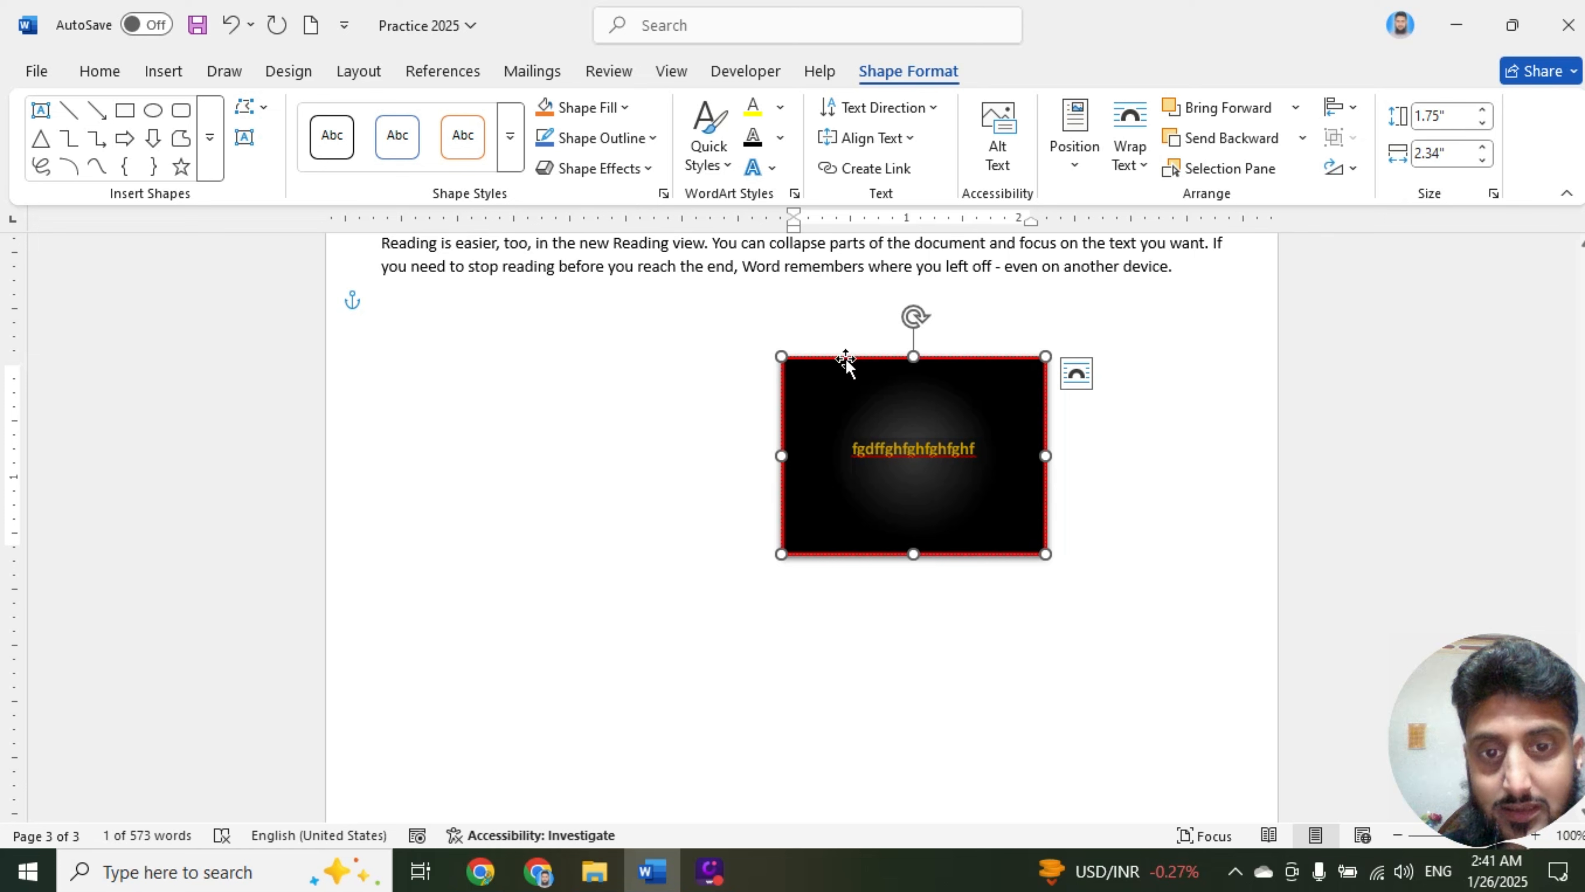
# Move the rectangle toward the right margin and browse the text effects, including Shadow and 3-D Rotation
pyautogui.moveTo(849, 358); pyautogui.dragTo(1053, 323)
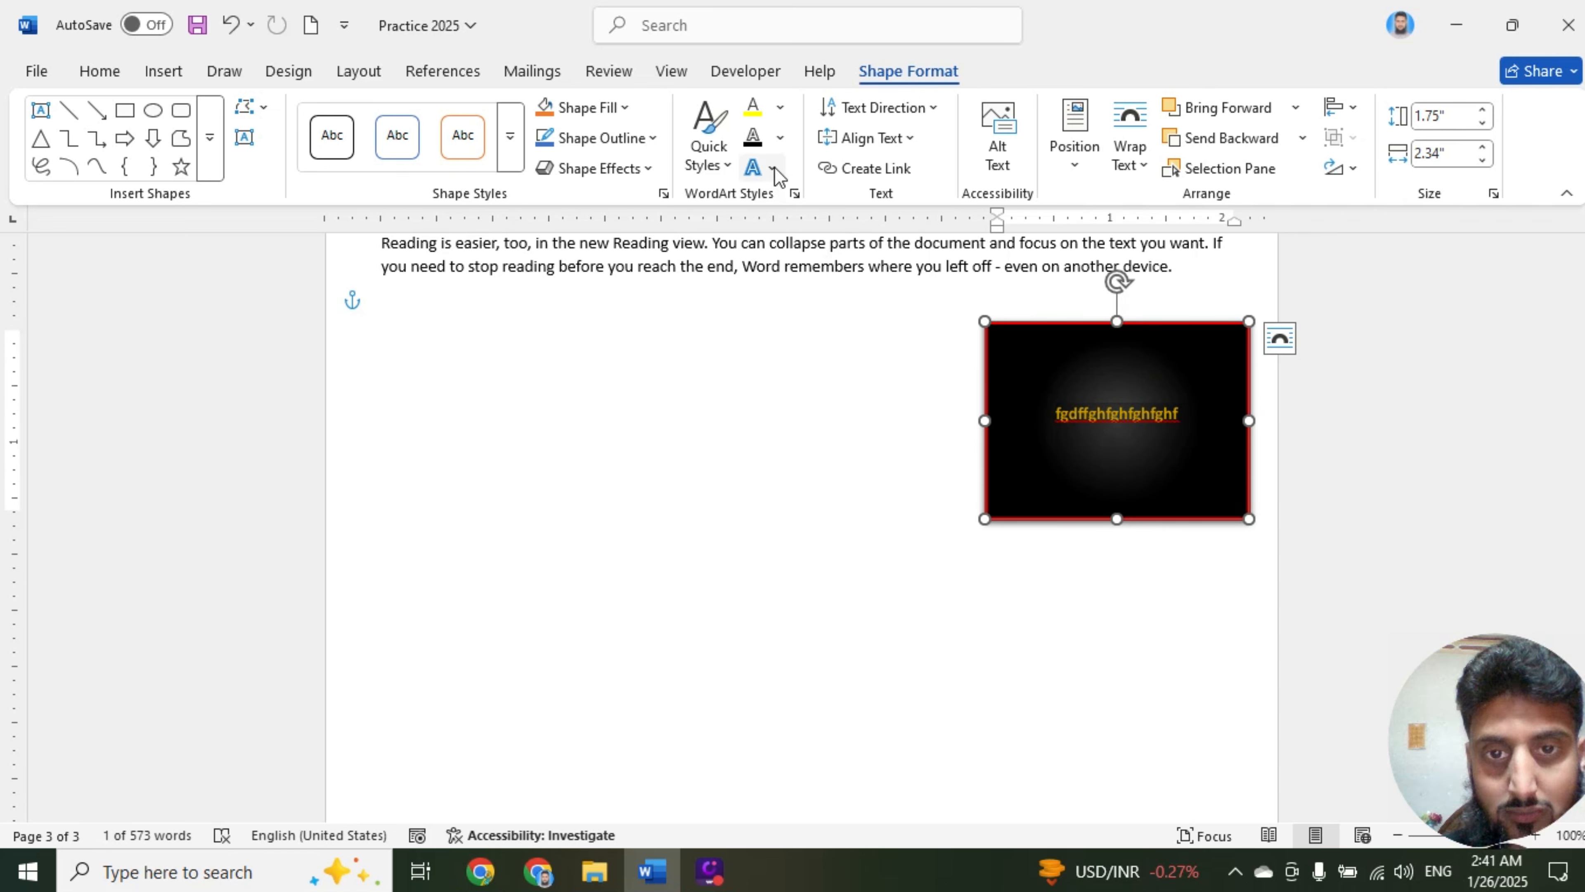
pyautogui.click(756, 167)
pyautogui.moveTo(826, 209)
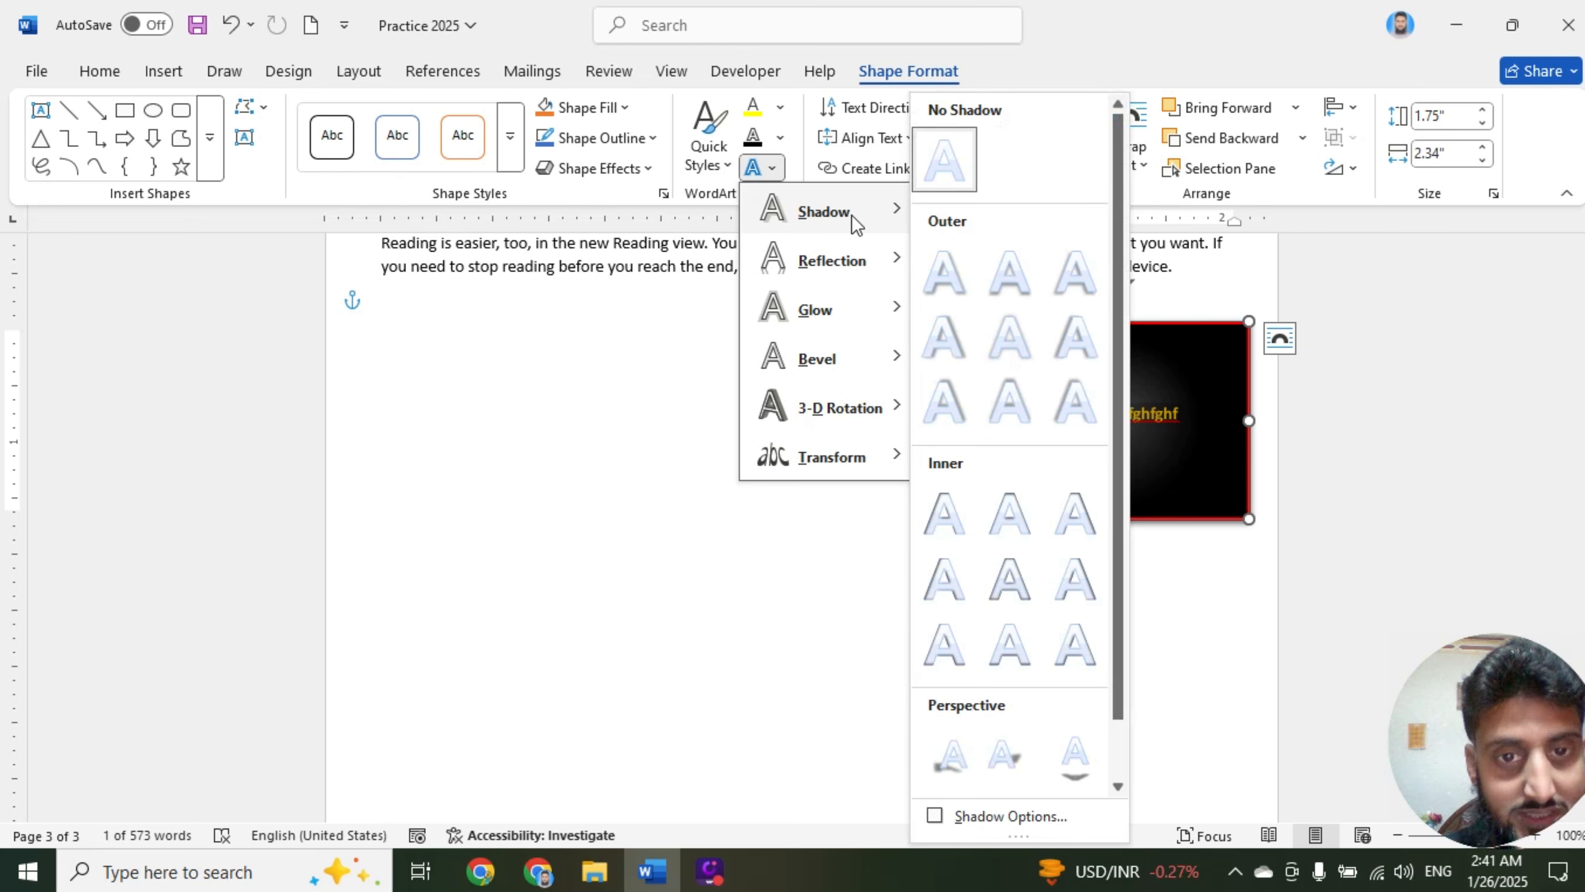
pyautogui.moveTo(853, 277)
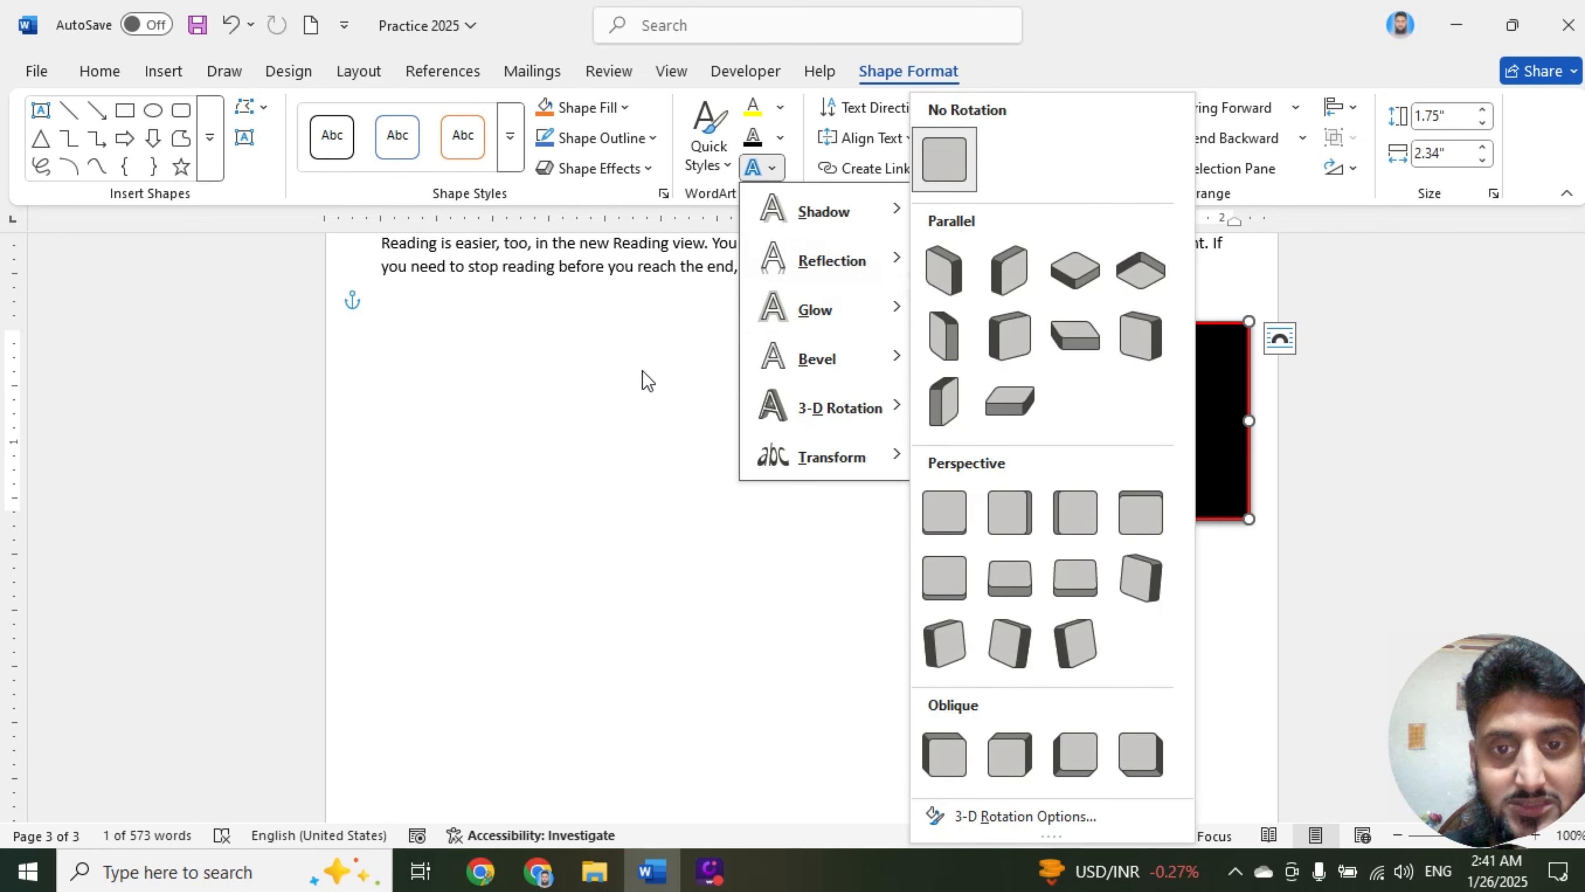
pyautogui.click(1158, 375)
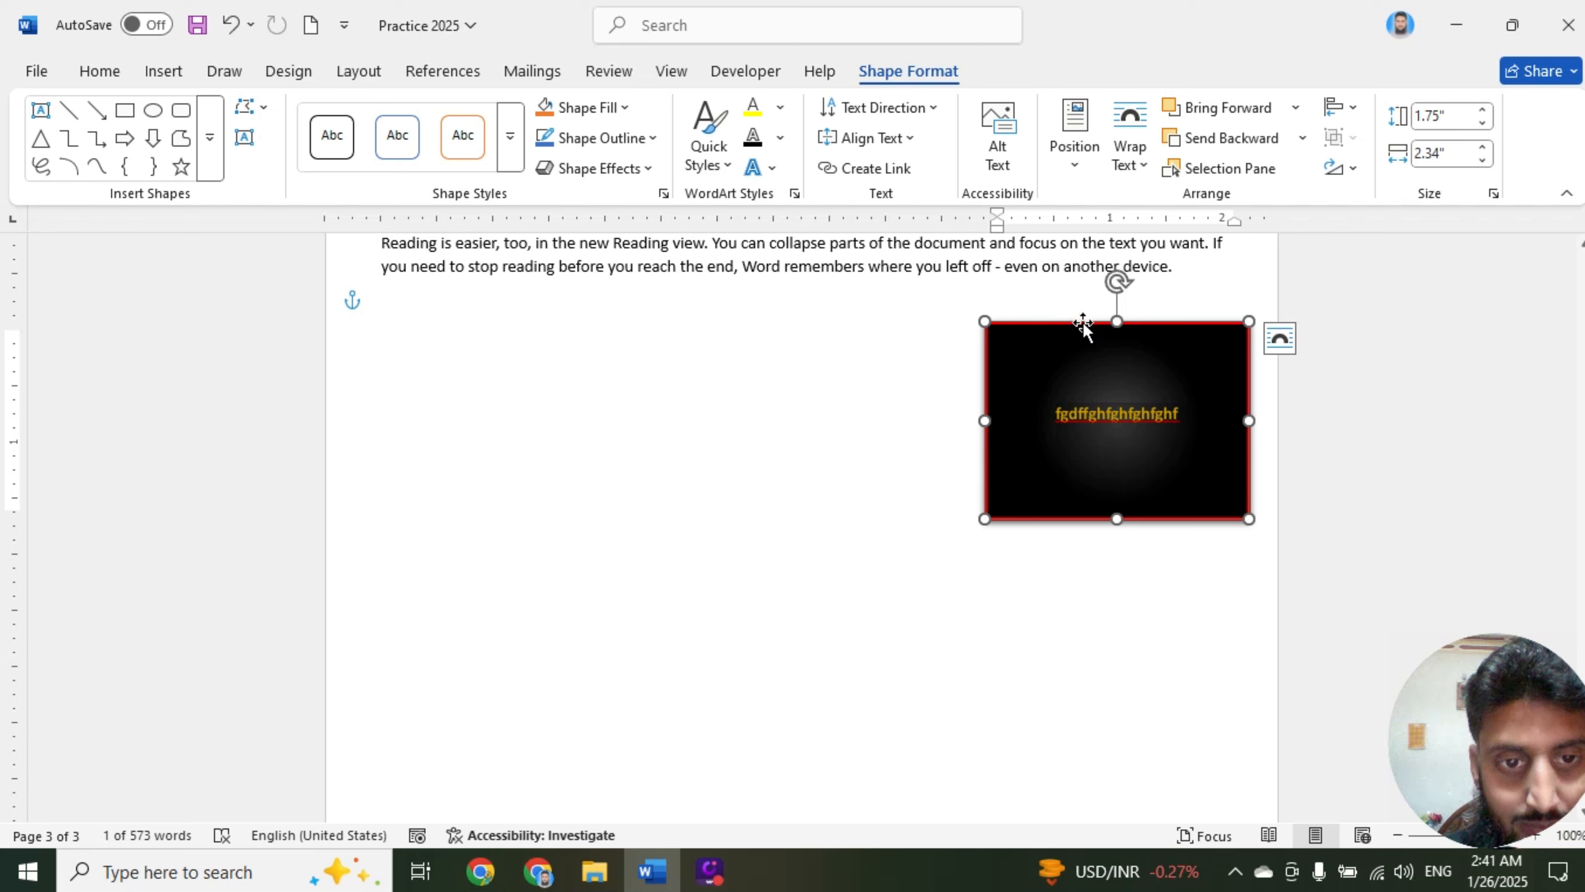
# Move the rectangle back toward the left margin and delete it from the page
pyautogui.moveTo(1076, 325); pyautogui.dragTo(813, 361)
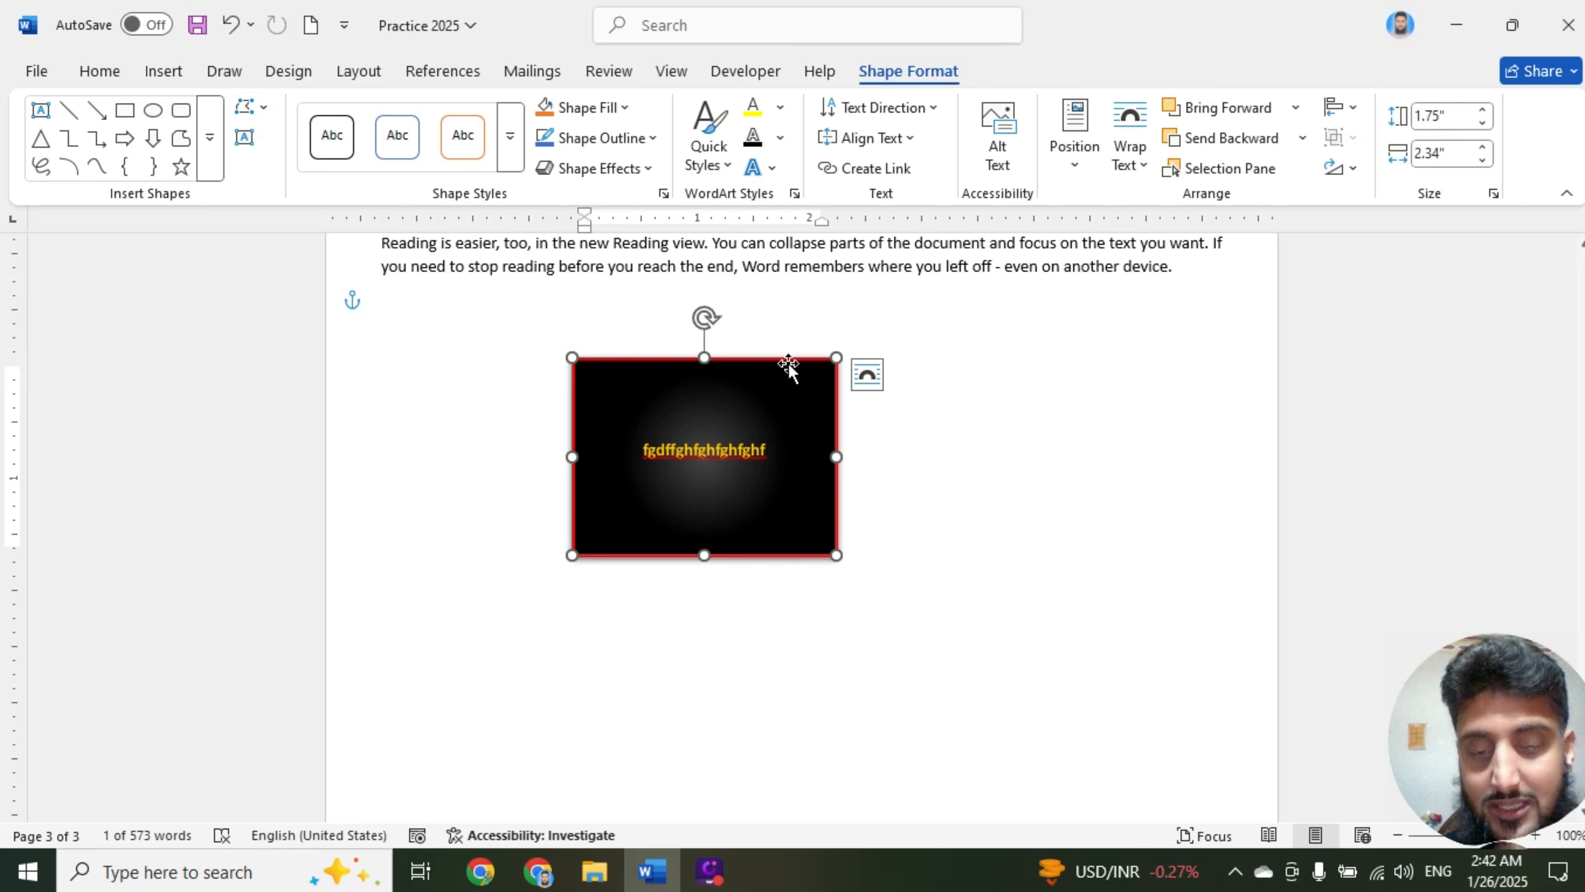
pyautogui.moveTo(788, 364); pyautogui.dragTo(685, 360)
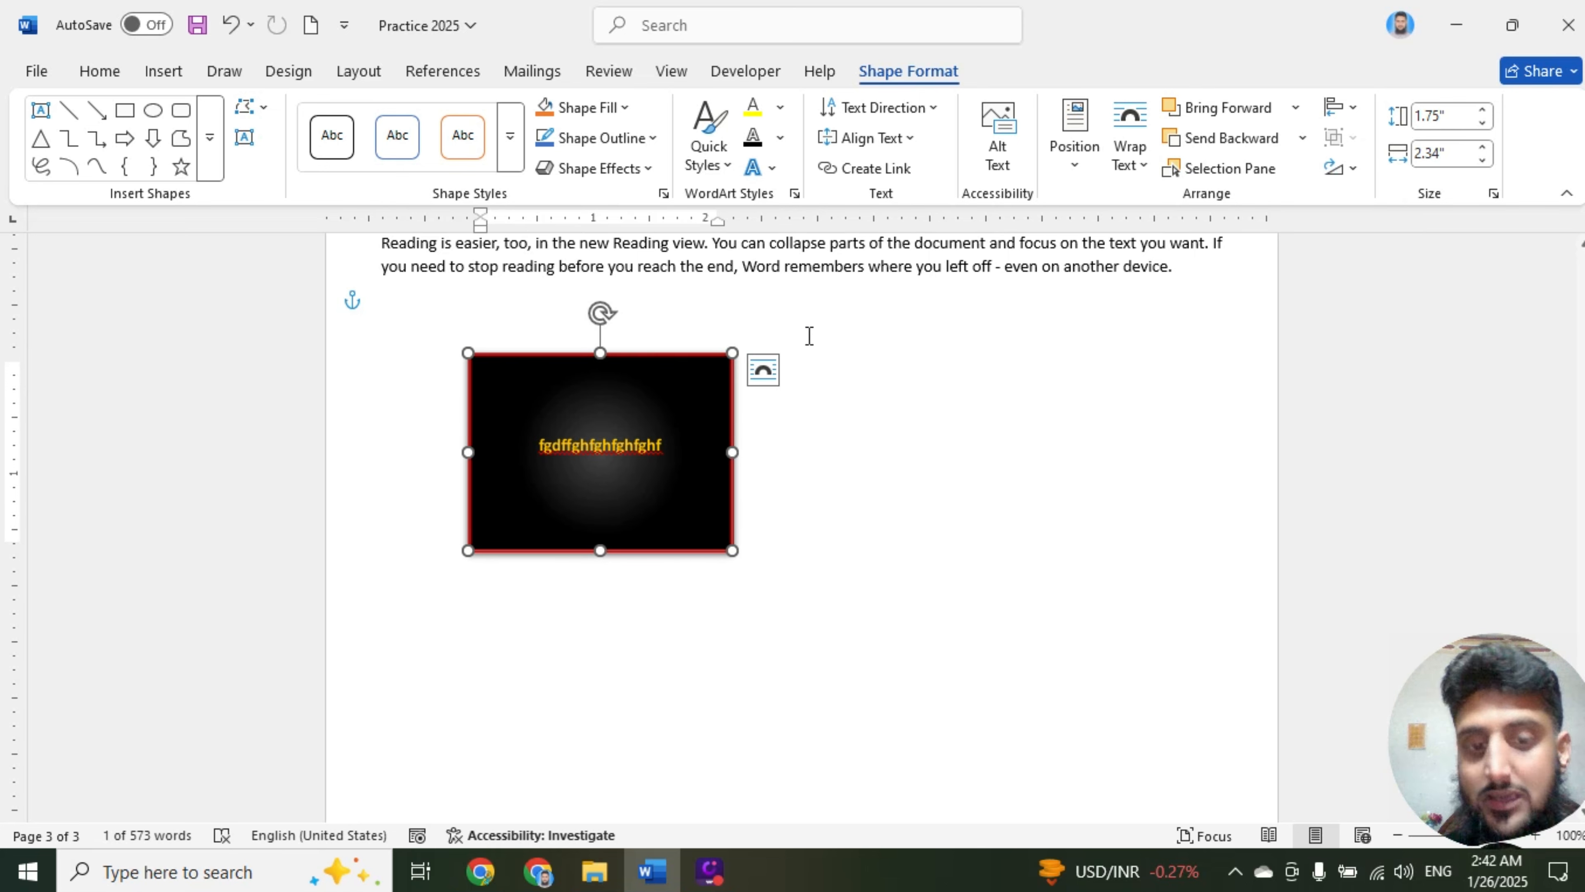
pyautogui.press('Delete')
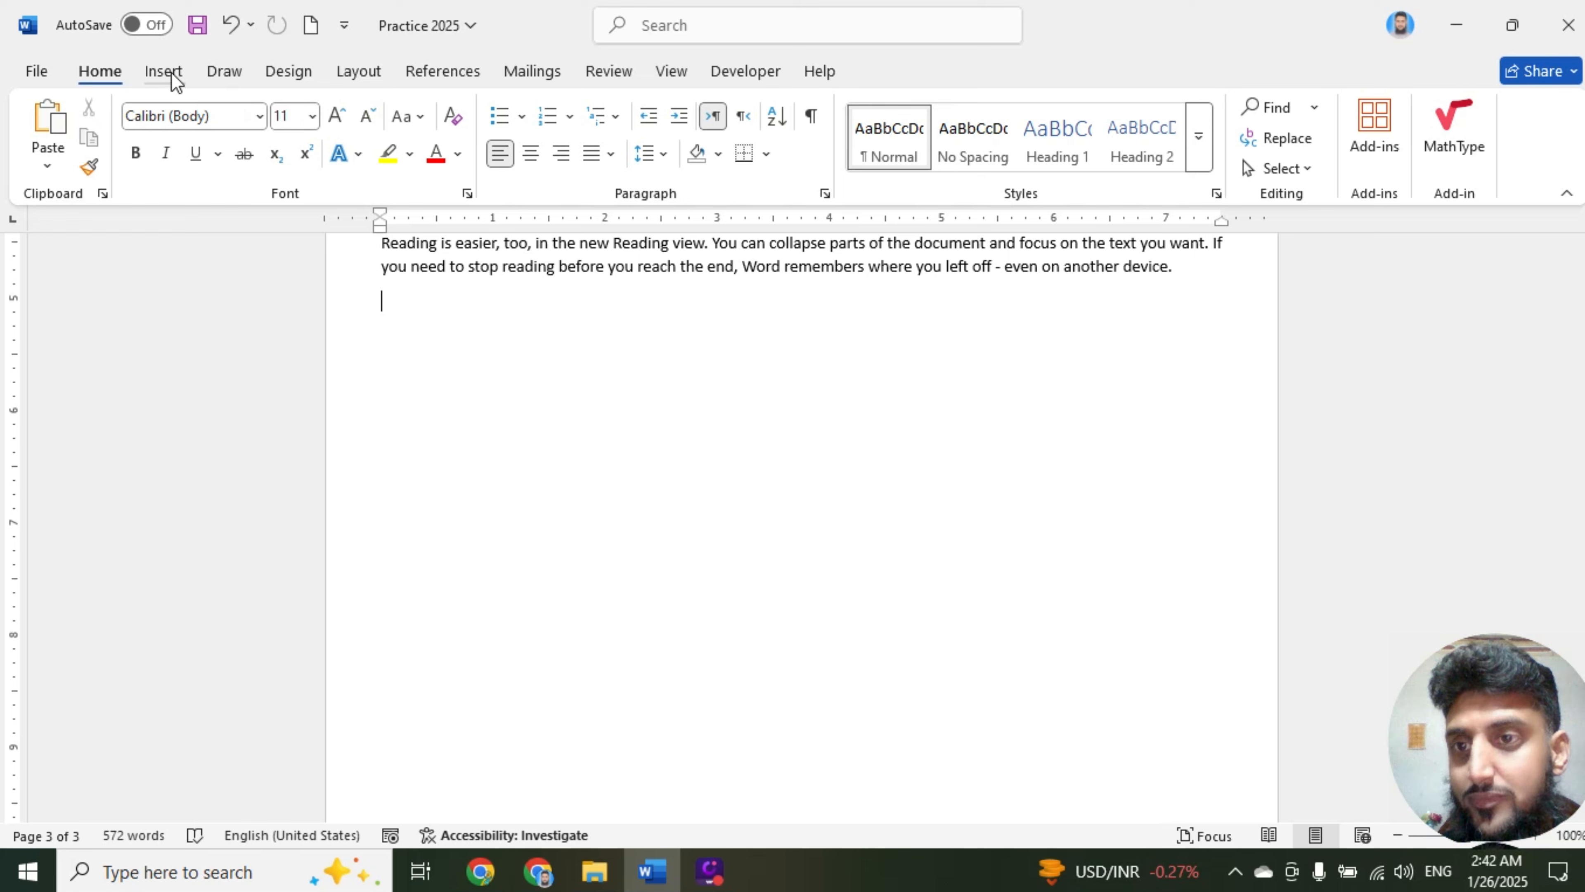
# Review the sources for inserting pictures and open the Screenshot options
pyautogui.click(168, 72)
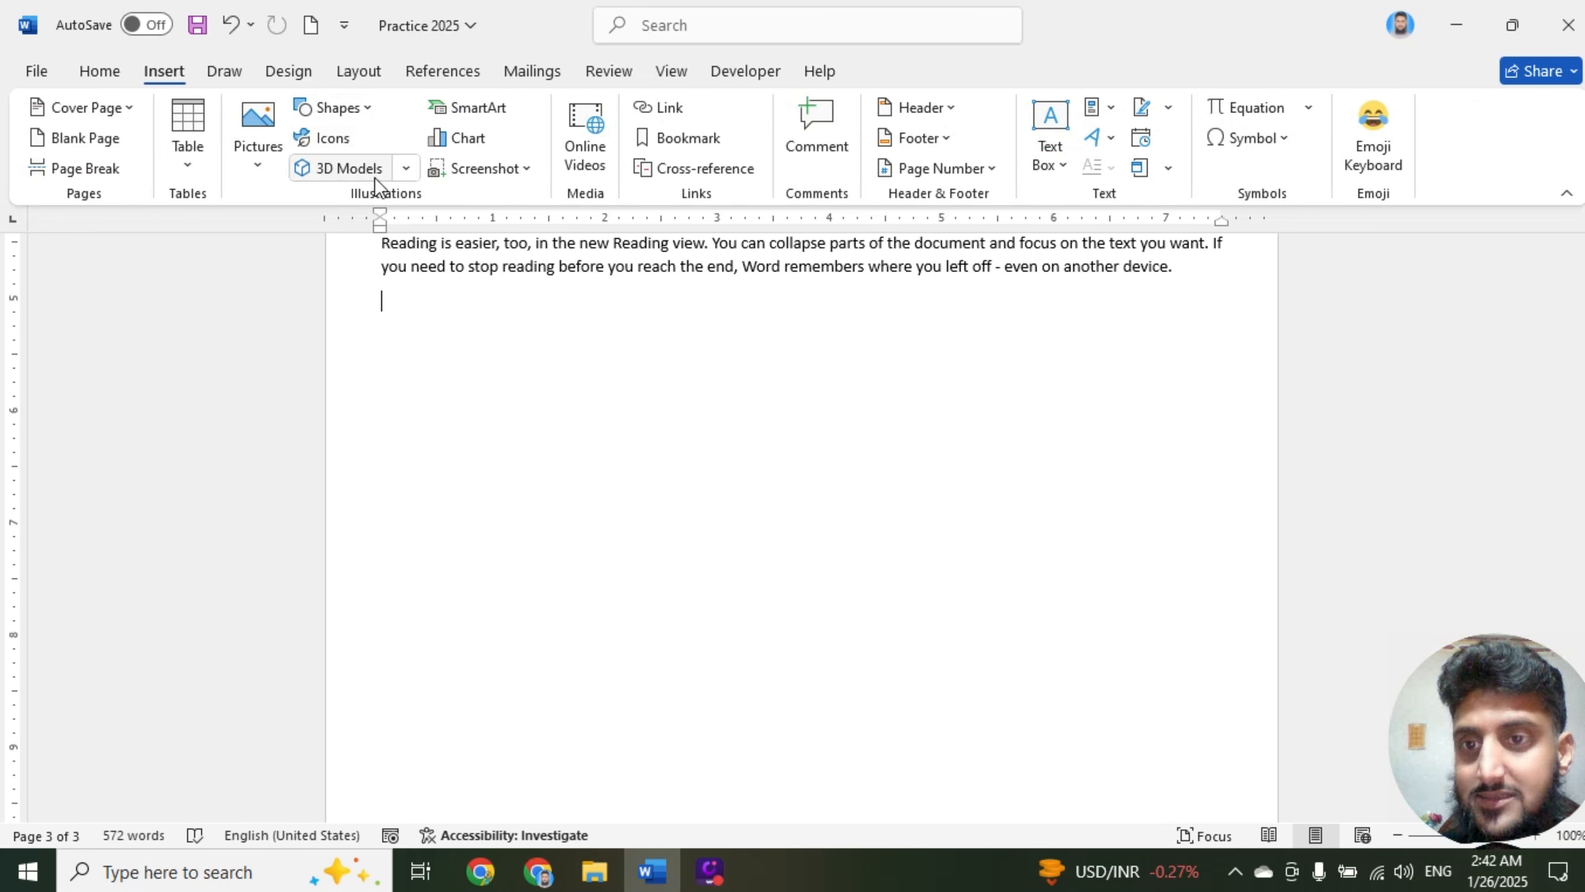
pyautogui.click(265, 166)
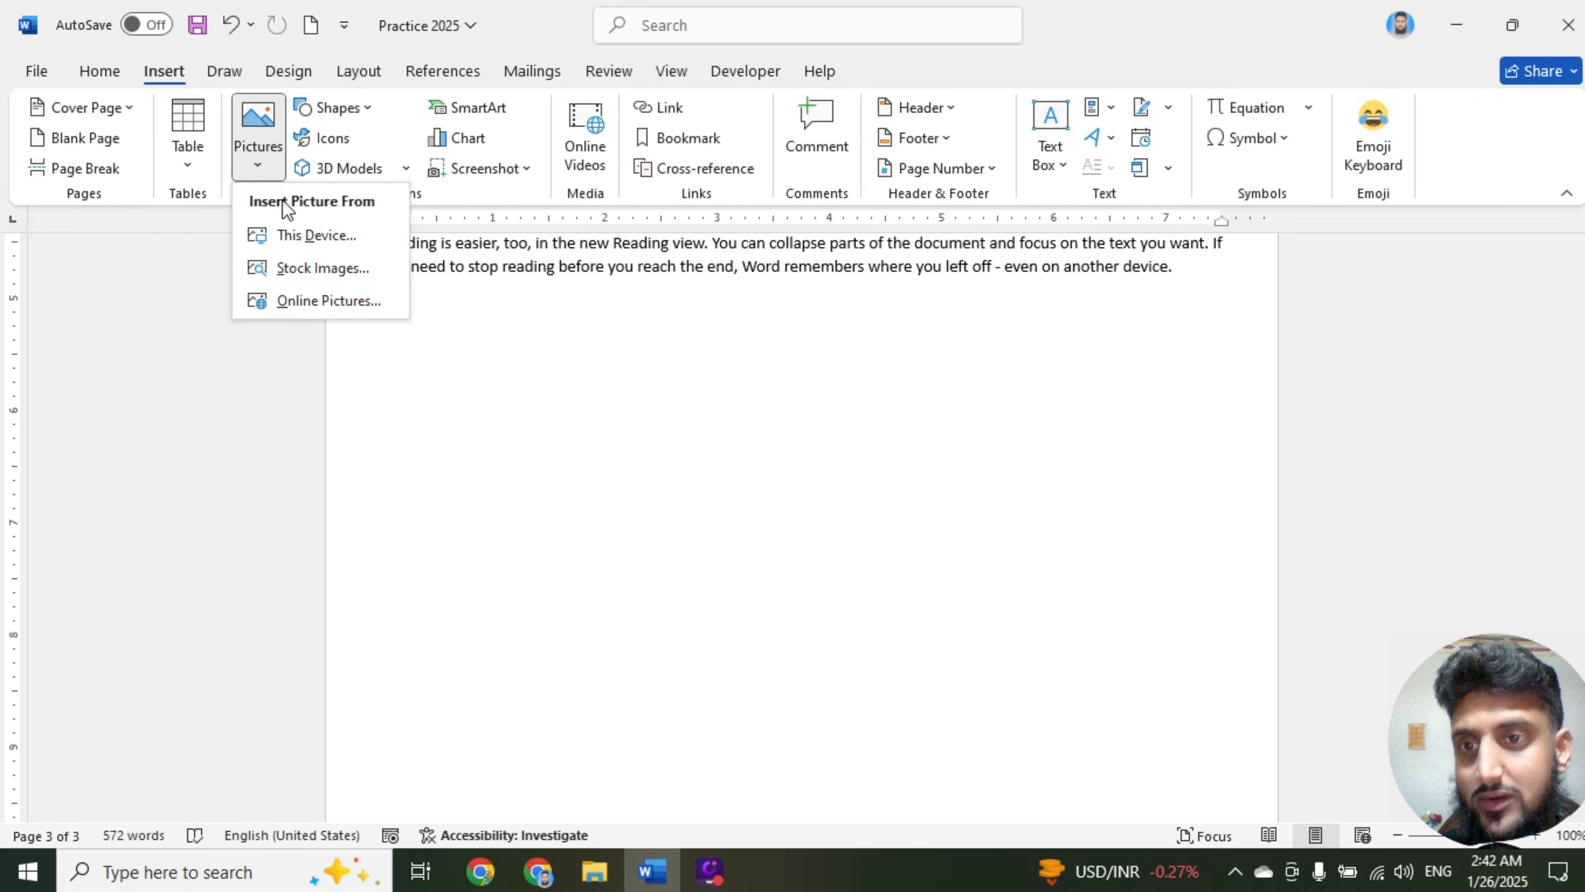
pyautogui.click(517, 407)
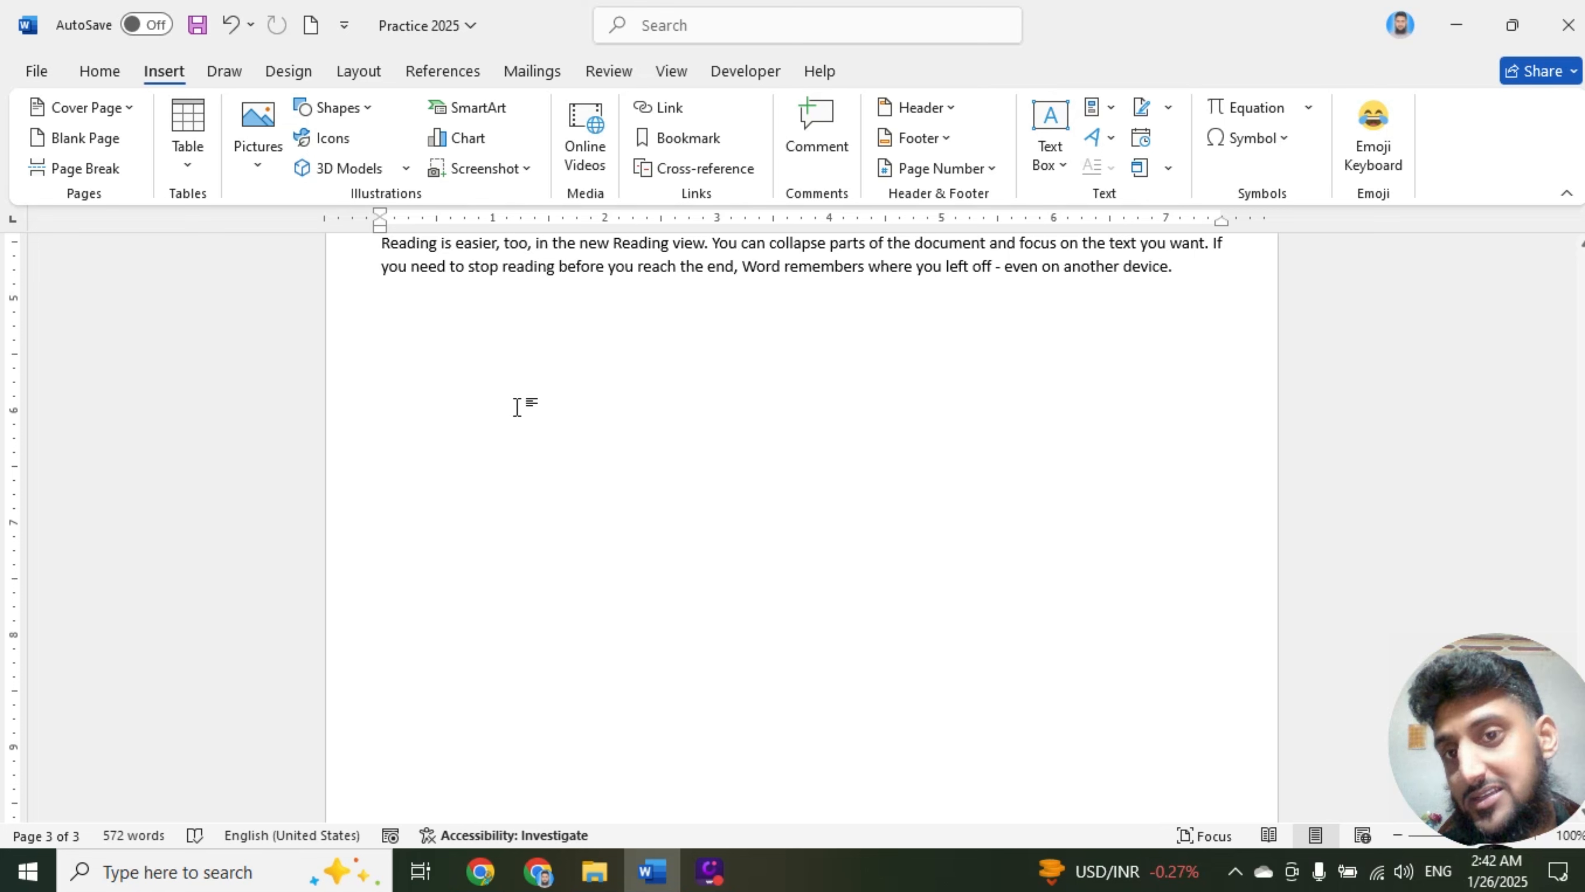
pyautogui.click(514, 171)
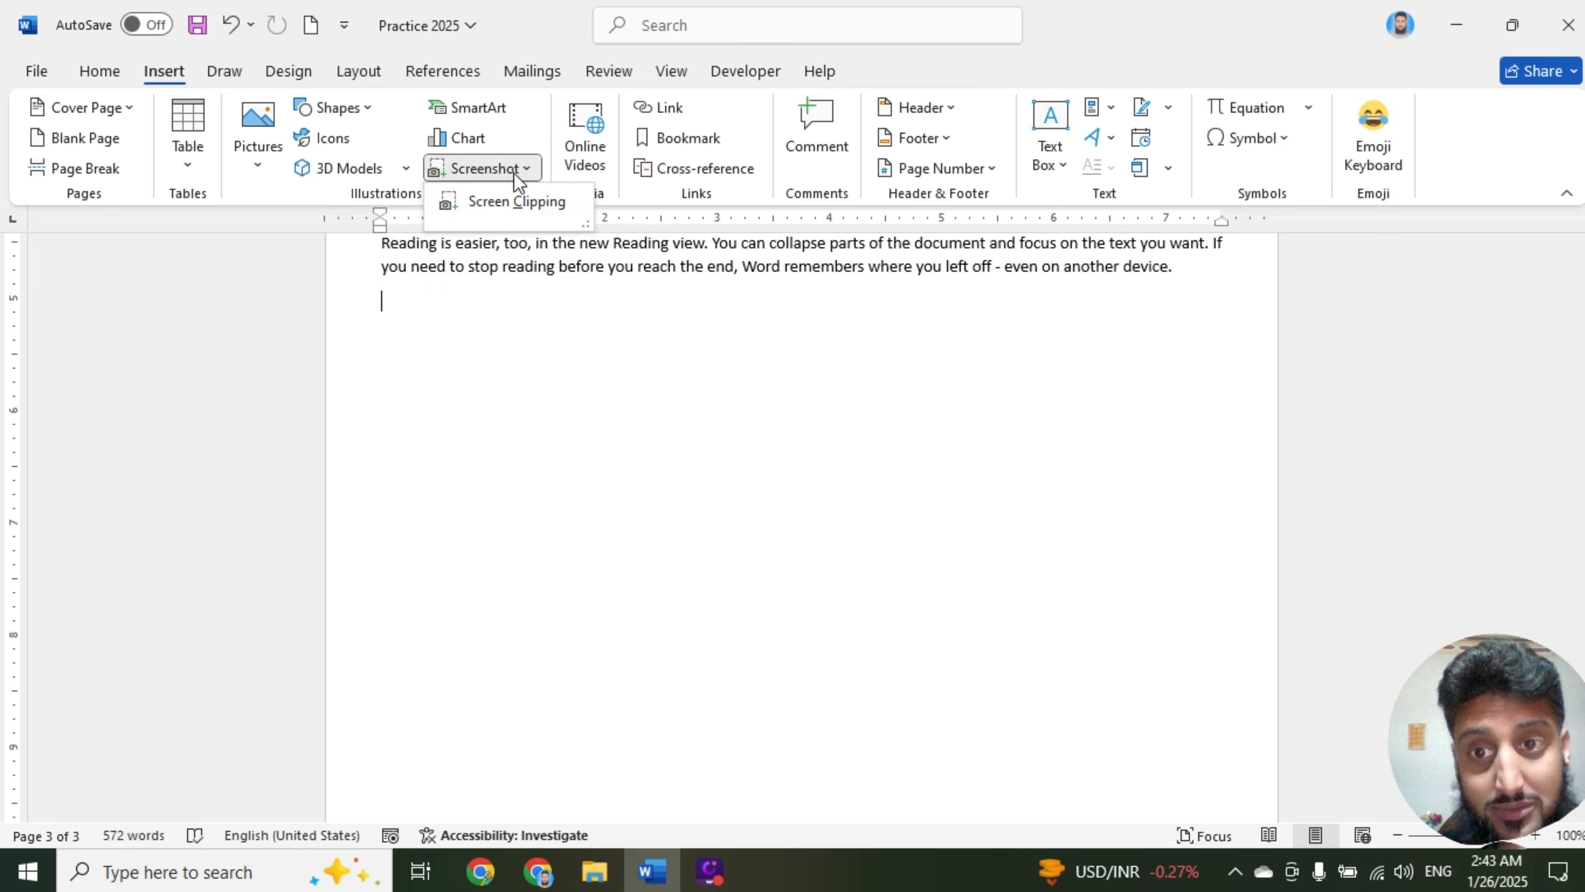